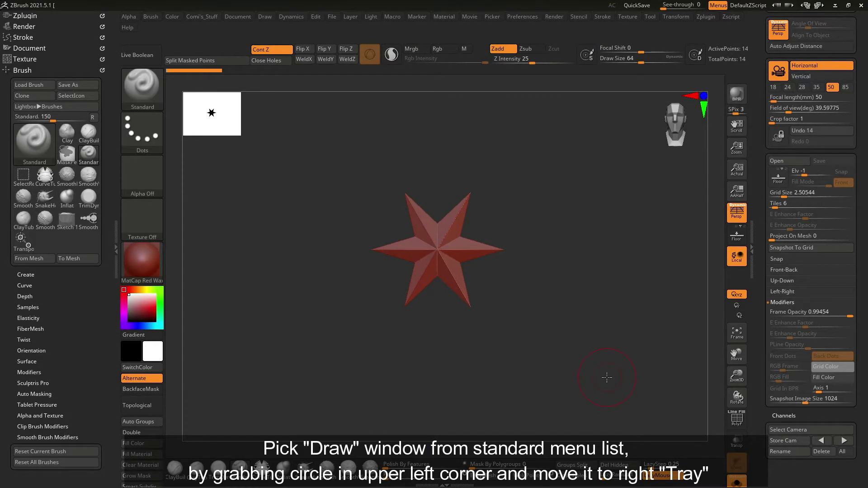
Undock the Draw palette, then re-dock it from the top menu beneath the Tool palette.
scroll(769, 32, up, 5)
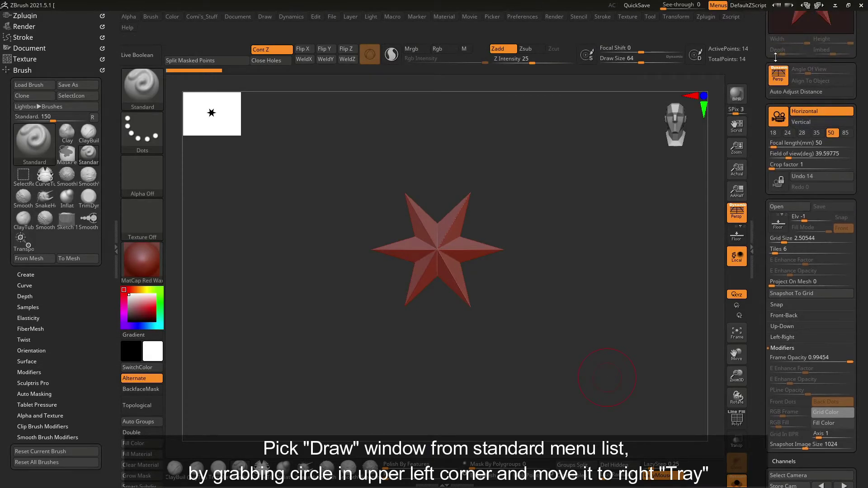
drag(761, 125, 761, 189)
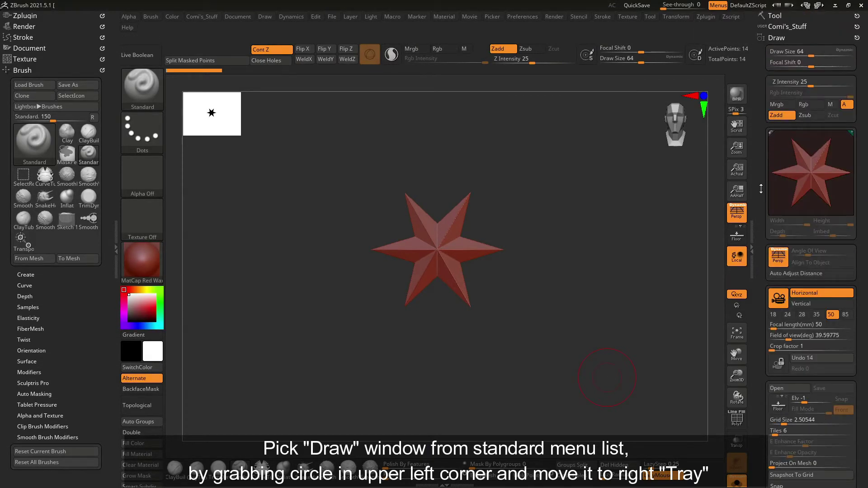
click(782, 39)
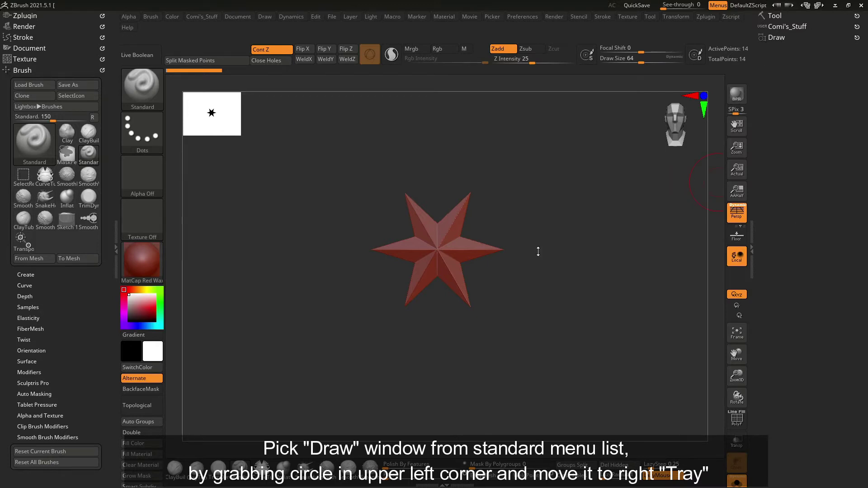
drag(587, 198, 550, 215)
drag(263, 13, 263, 14)
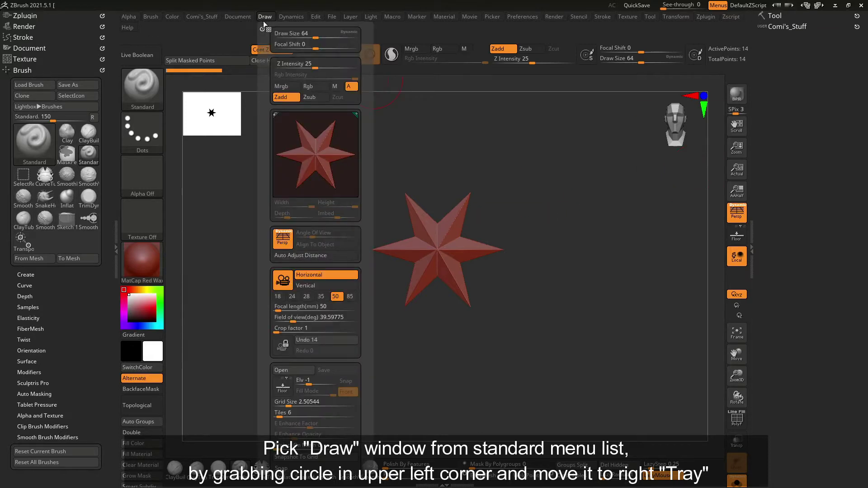
click(779, 16)
click(779, 16)
click(263, 17)
mouse_move(262, 29)
mouse_down()
mouse_move(770, 179)
mouse_move(751, 108)
mouse_up()
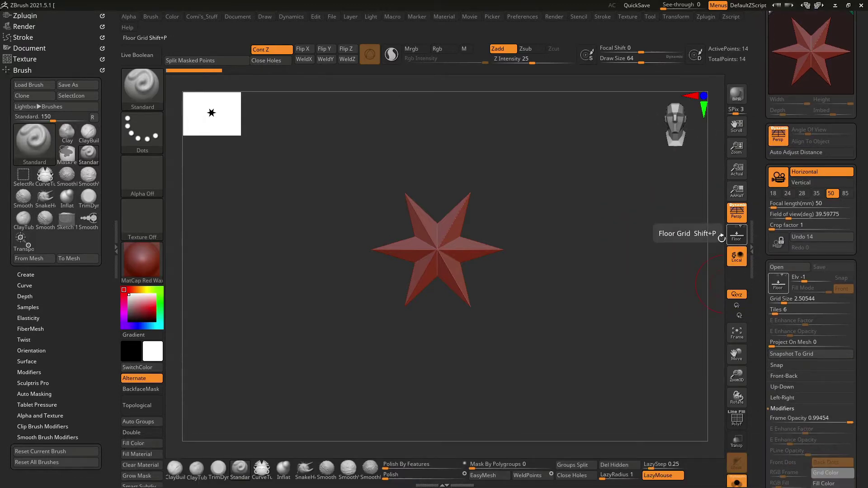
Turn on the floor grid with Shift+P and expand Draw's Left-Right map options.
key(shift+p)
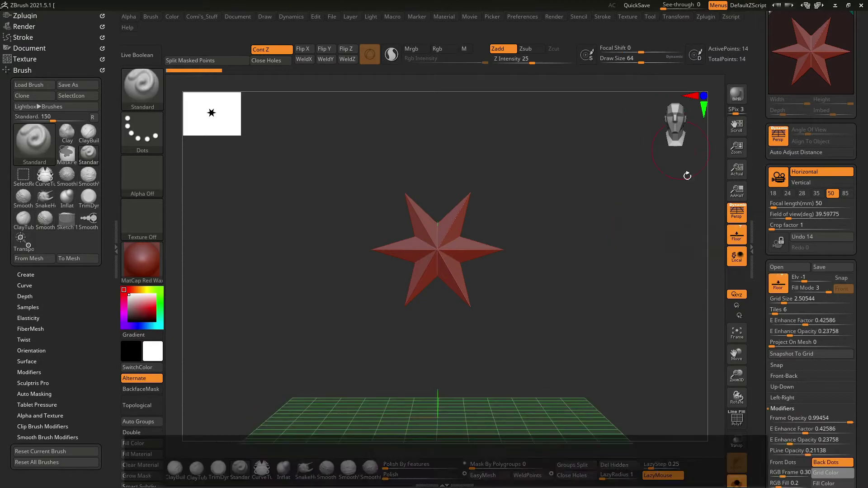
mouse_move(687, 175)
mouse_down()
mouse_move(624, 258)
mouse_move(609, 243)
mouse_up()
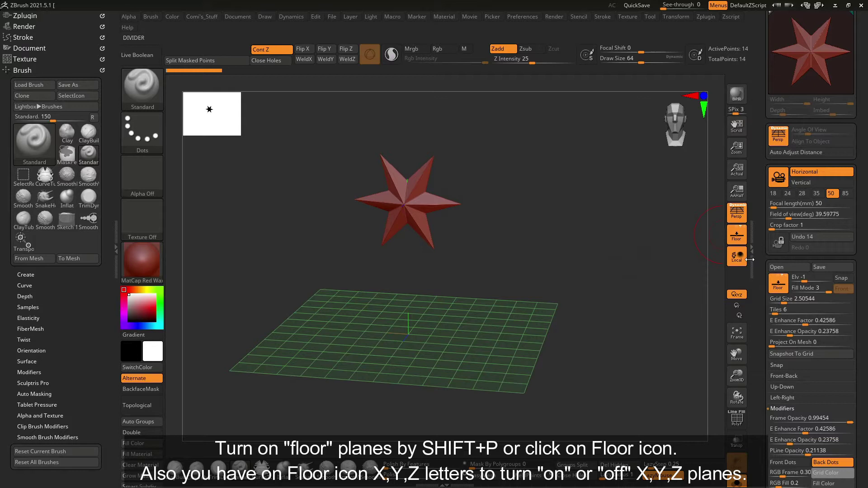
drag(760, 280, 757, 227)
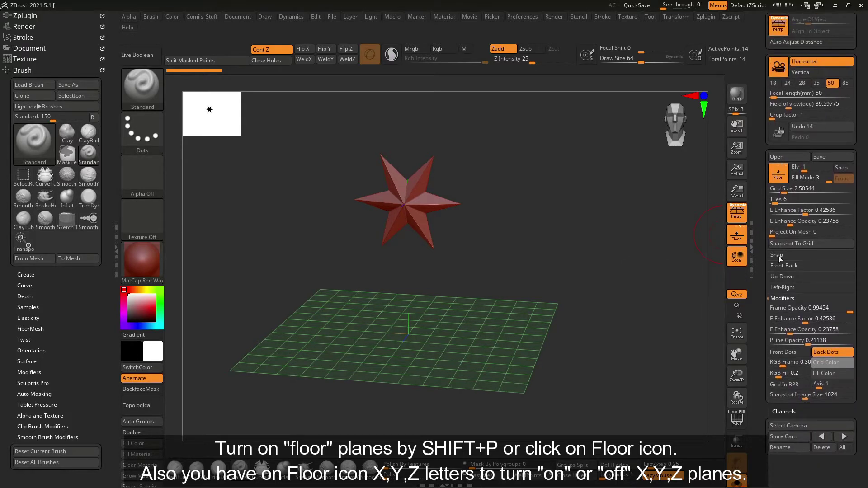
click(784, 297)
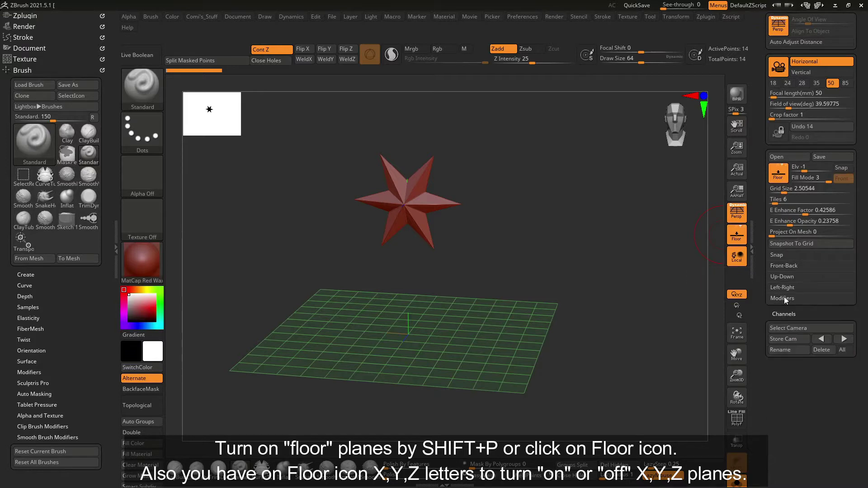
click(788, 288)
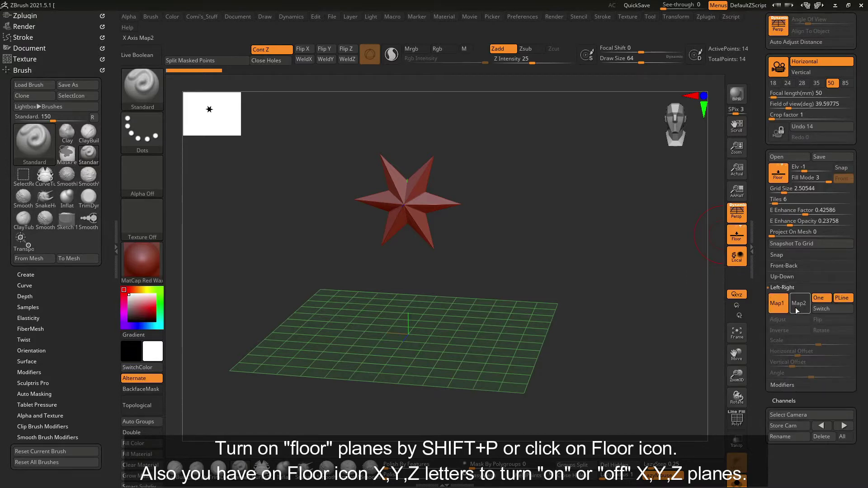
Enable the red X-axis side grid plane and orbit to view it.
click(738, 229)
mouse_move(669, 262)
mouse_down()
mouse_move(653, 297)
mouse_move(665, 300)
mouse_move(655, 258)
mouse_up()
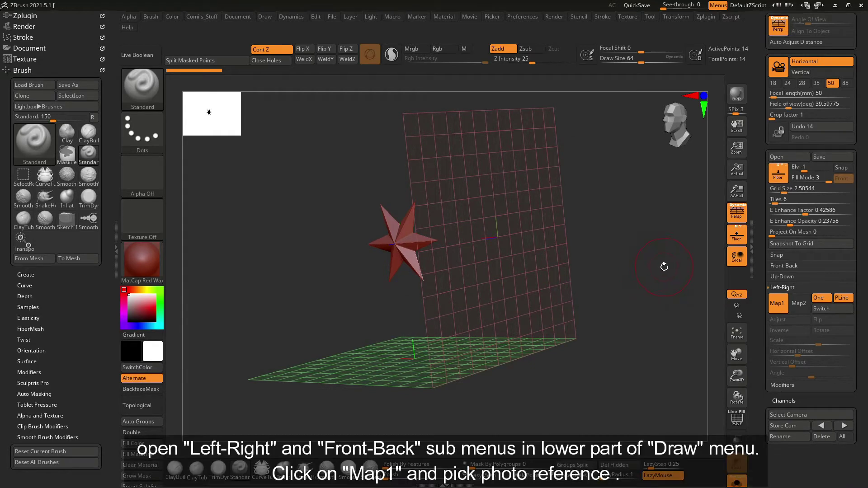
drag(665, 264, 660, 276)
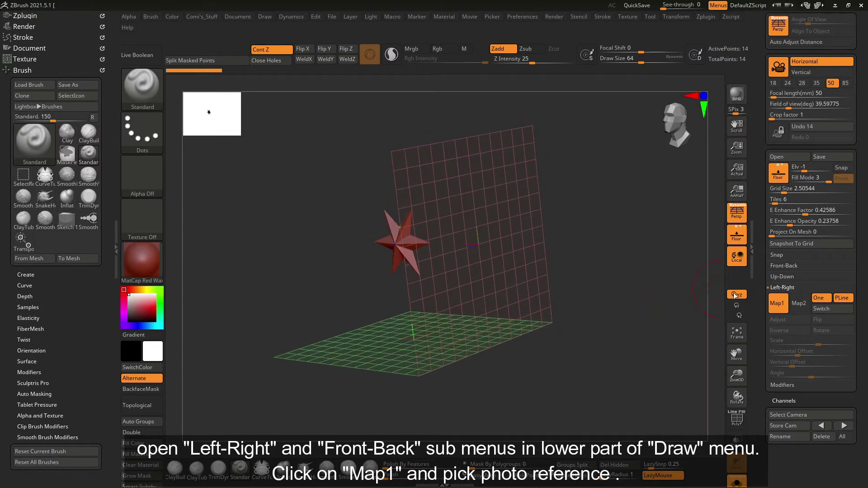
Import the reference photo into the Left-Right Map1 slot.
click(779, 306)
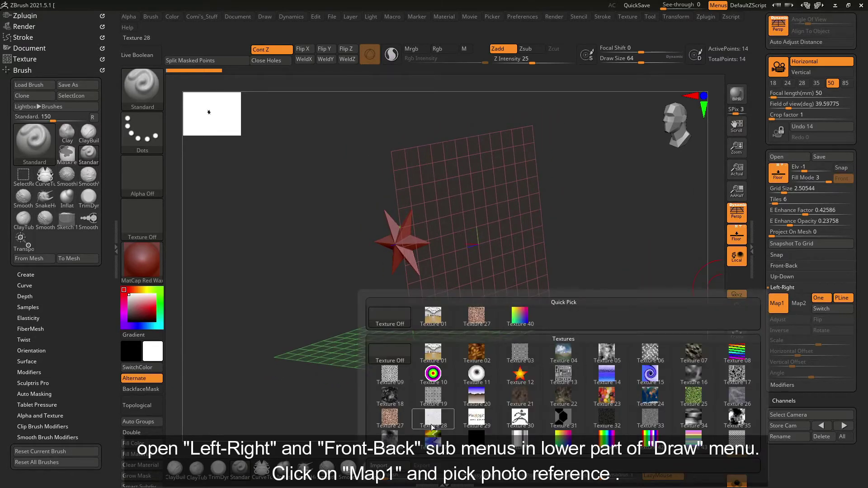
click(391, 465)
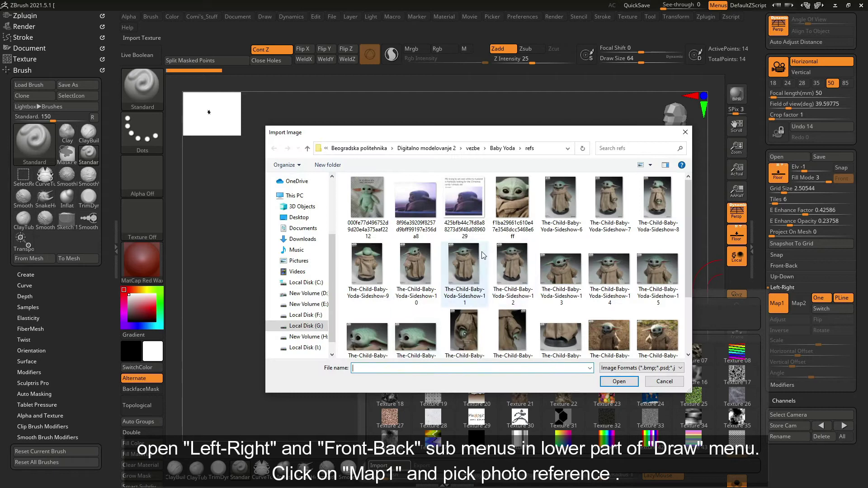
click(422, 211)
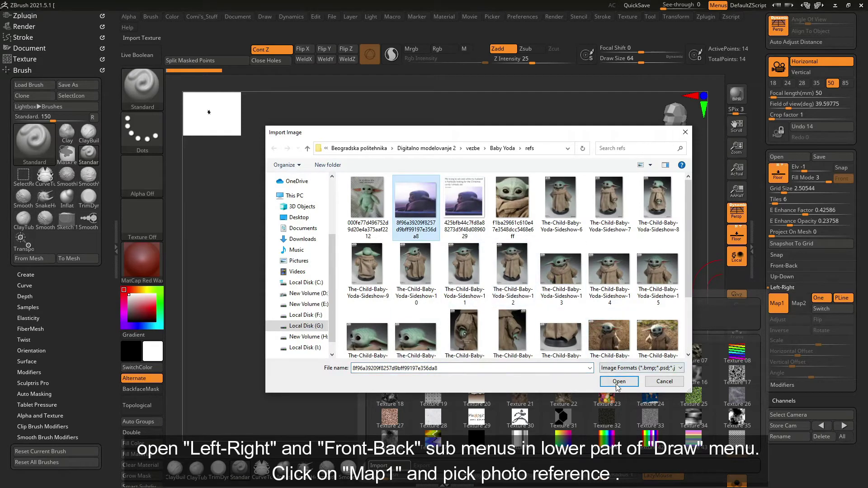
click(618, 383)
drag(597, 258, 595, 259)
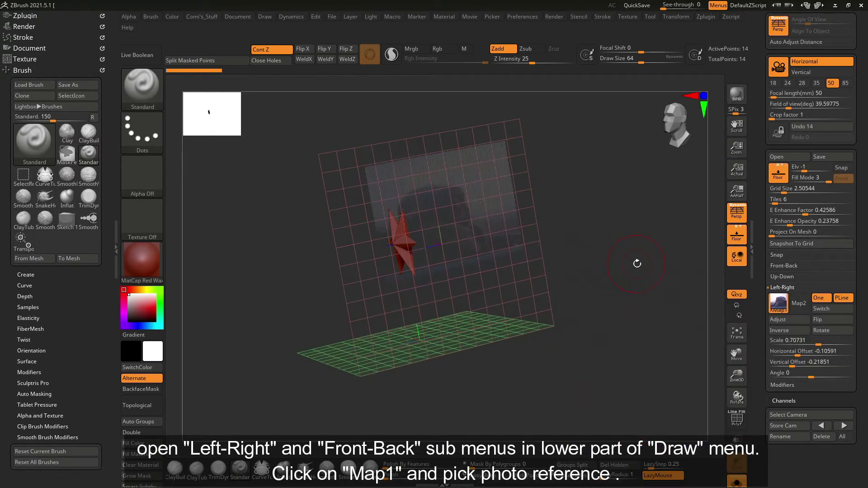
Try several Fill Mode values and raise E Enhance Factor to 0.71867.
click(801, 182)
drag(796, 178, 831, 179)
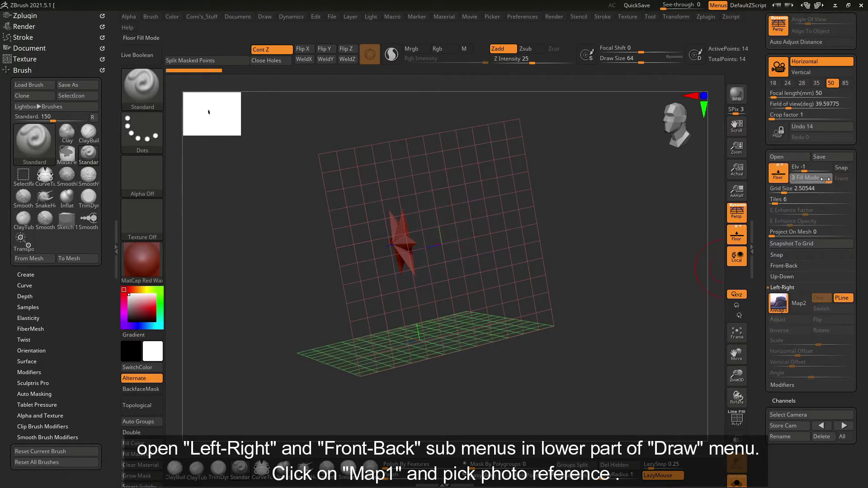
mouse_move(678, 260)
mouse_down()
mouse_move(653, 272)
mouse_move(660, 268)
mouse_up()
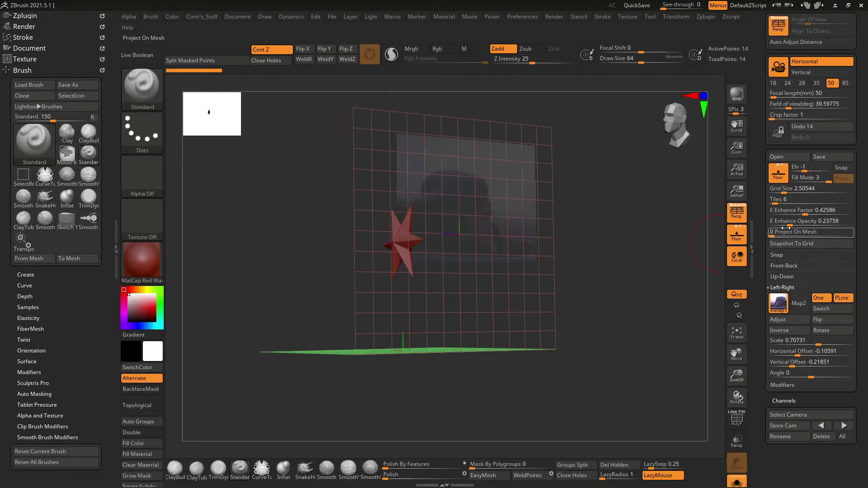
drag(825, 210, 830, 211)
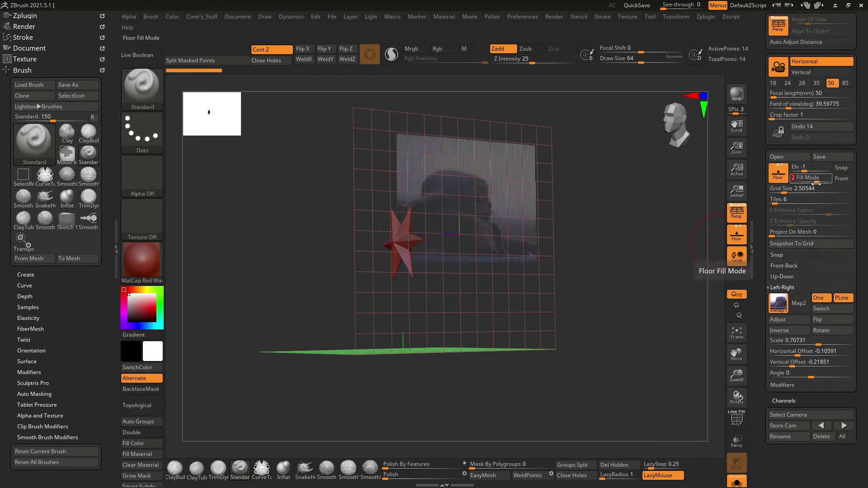
click(824, 182)
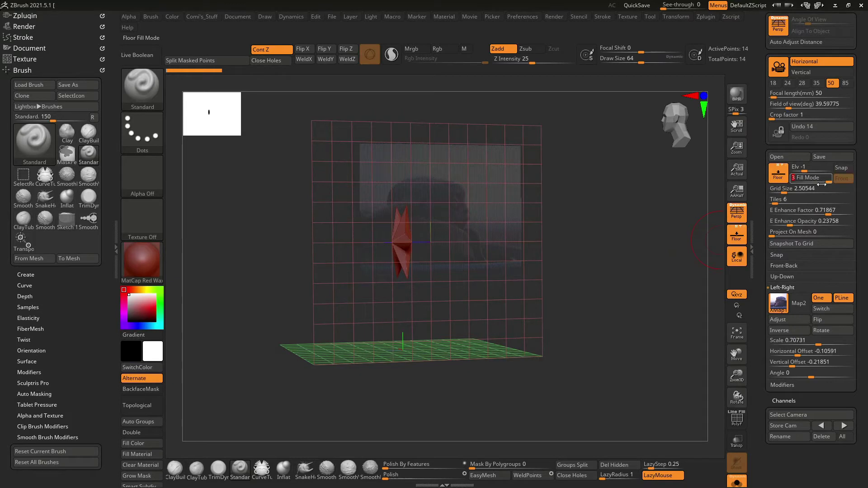
click(822, 180)
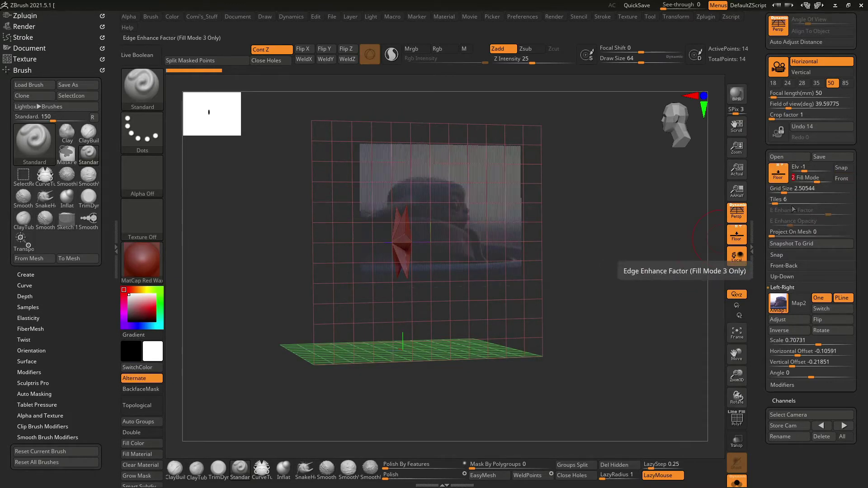
click(810, 181)
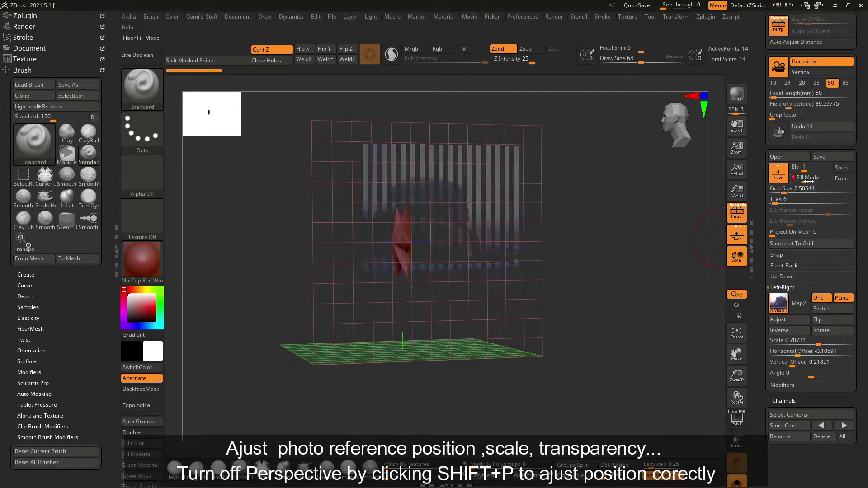
drag(795, 182, 827, 182)
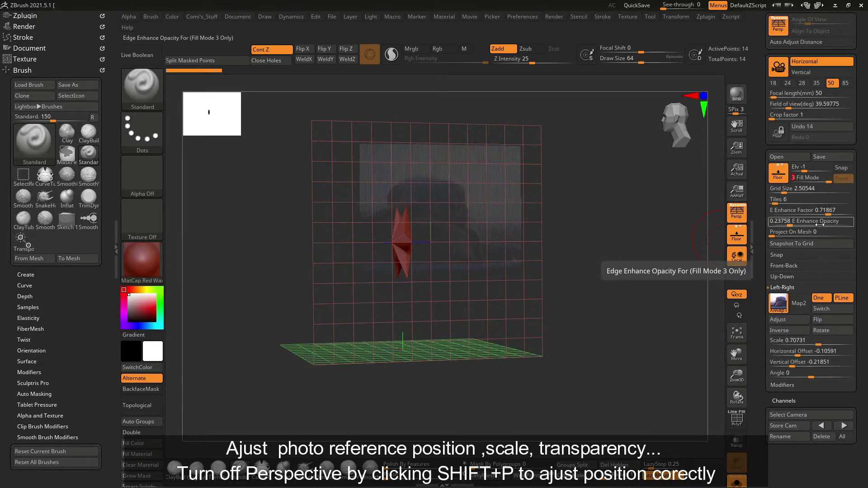
Raise E Enhance Opacity to 0.89758 to brighten the side reference photo.
drag(796, 222, 842, 222)
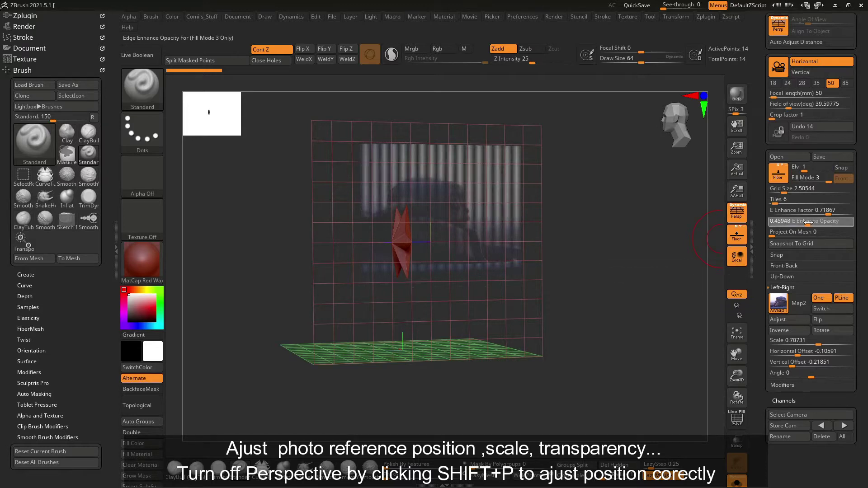
drag(662, 271, 672, 279)
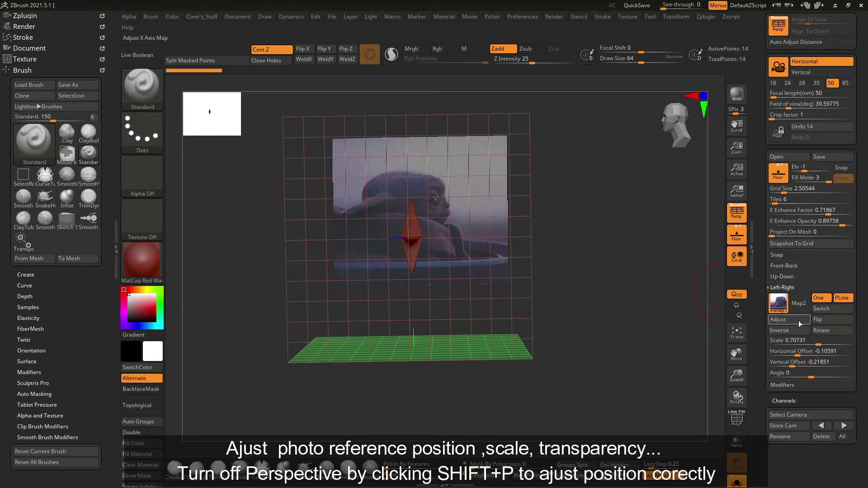
drag(762, 341, 761, 322)
drag(699, 253, 688, 308)
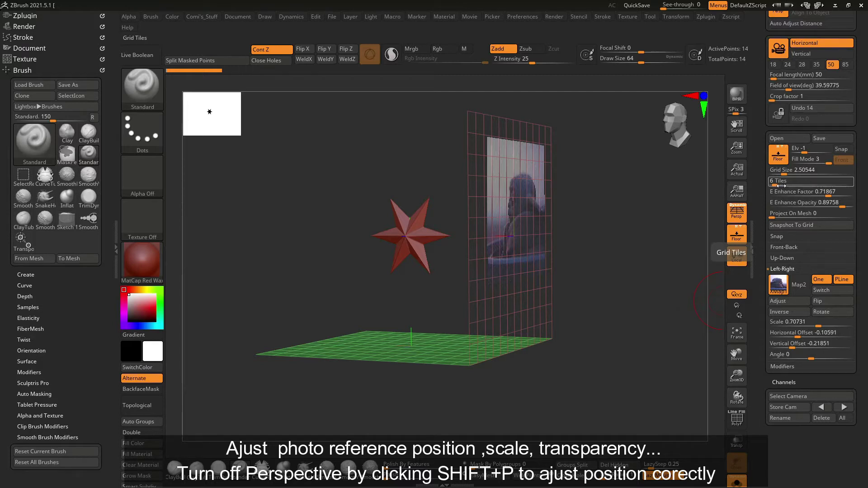
Enable the blue Z-axis back grid plane behind the star.
mouse_move(679, 314)
mouse_down()
mouse_move(694, 312)
mouse_move(665, 304)
mouse_move(674, 306)
mouse_up()
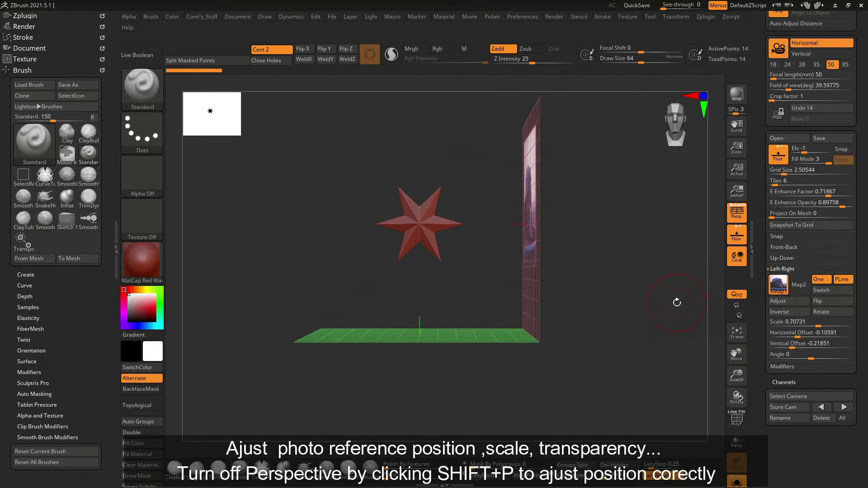
click(744, 229)
mouse_move(692, 285)
mouse_down()
mouse_move(665, 281)
mouse_move(702, 297)
mouse_up()
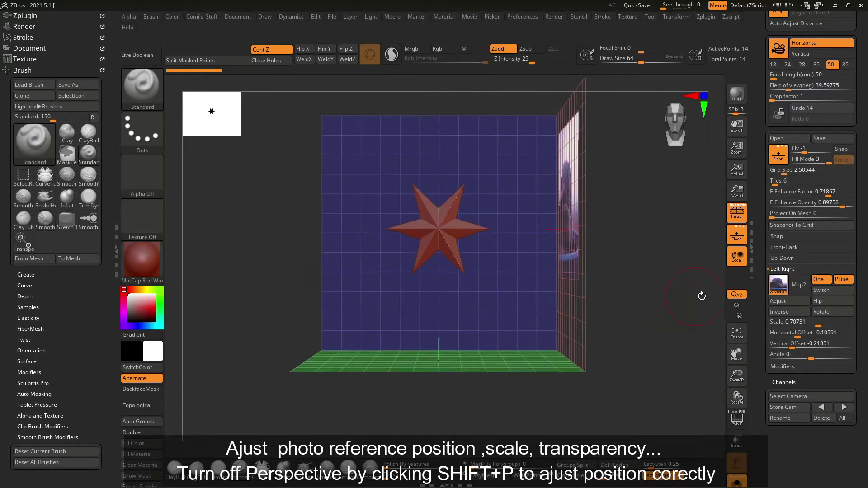
Enable Front-Back Map1 and import the front Baby Yoda photo from the refs folder.
click(784, 269)
click(787, 249)
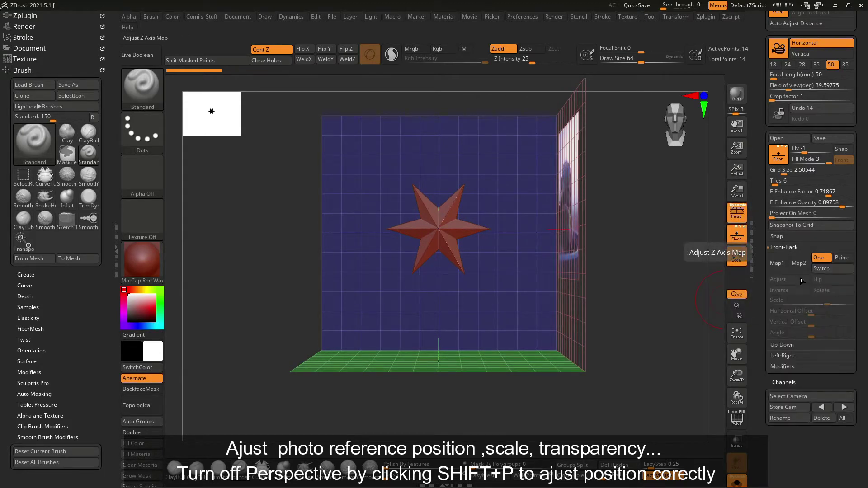
click(780, 266)
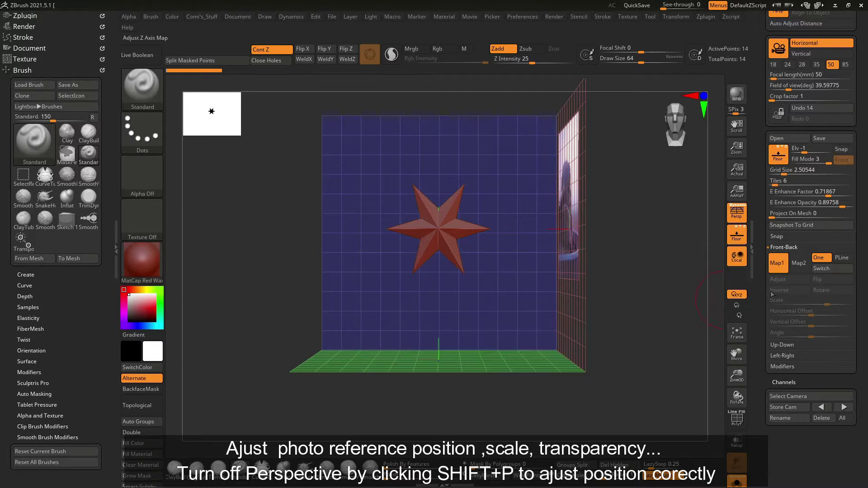
click(780, 266)
click(376, 426)
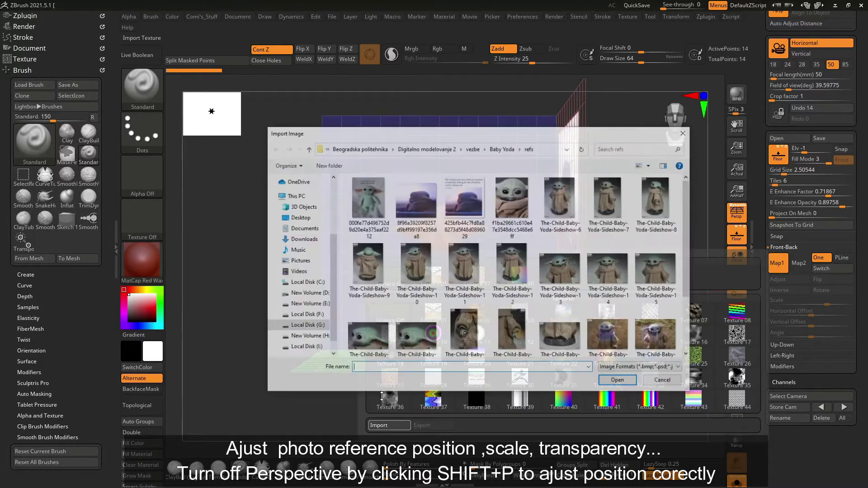
click(619, 383)
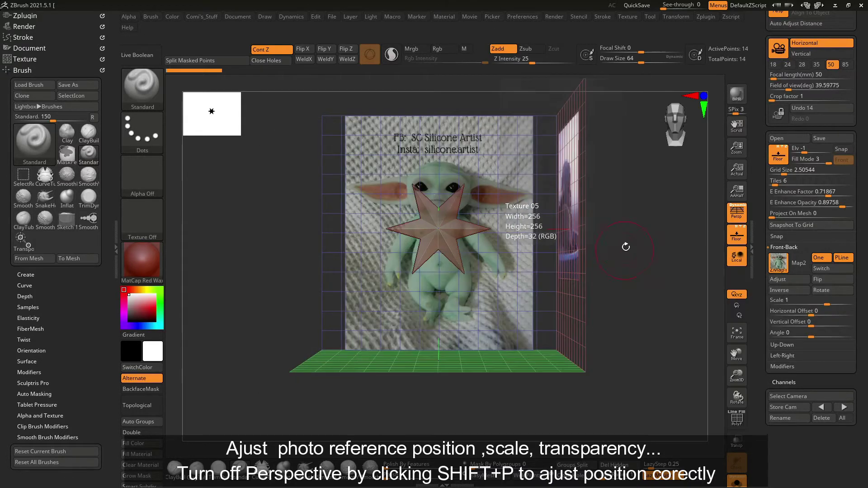
mouse_move(626, 240)
mouse_down()
mouse_move(629, 252)
mouse_move(617, 245)
mouse_move(674, 240)
mouse_move(656, 229)
mouse_move(666, 232)
mouse_move(643, 235)
mouse_up()
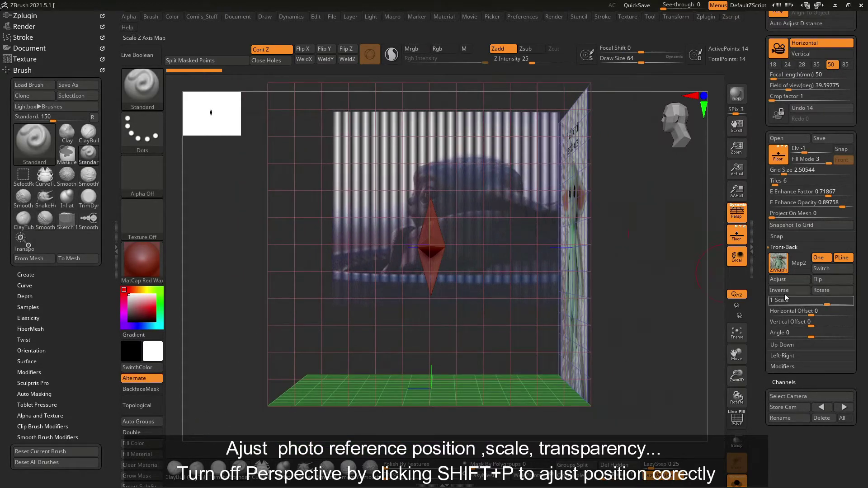
Scale the side reference photo to 0.59077 and turn off perspective.
click(784, 249)
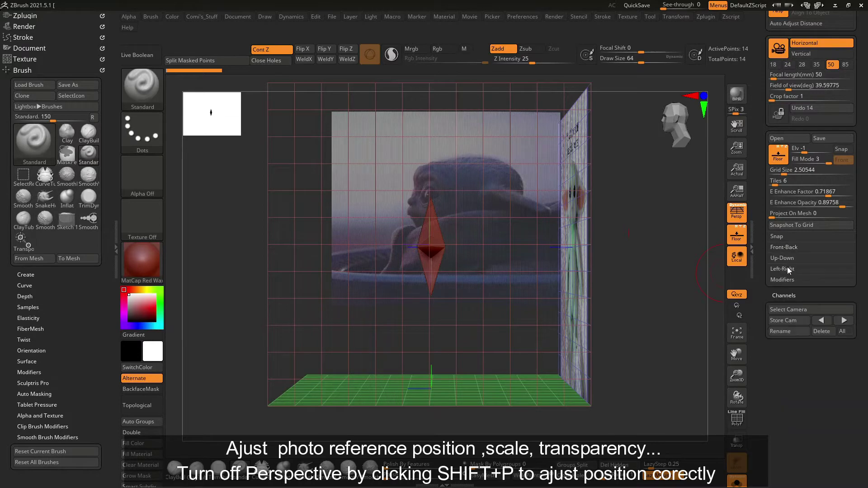
click(787, 269)
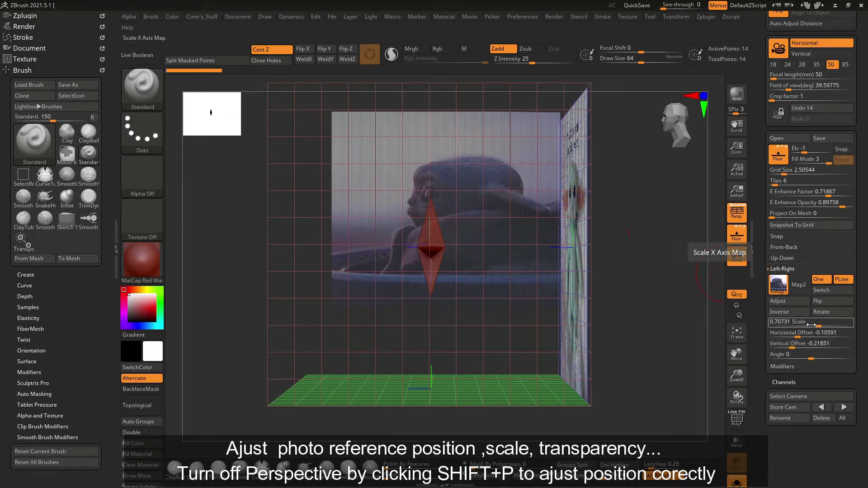
drag(816, 325, 814, 325)
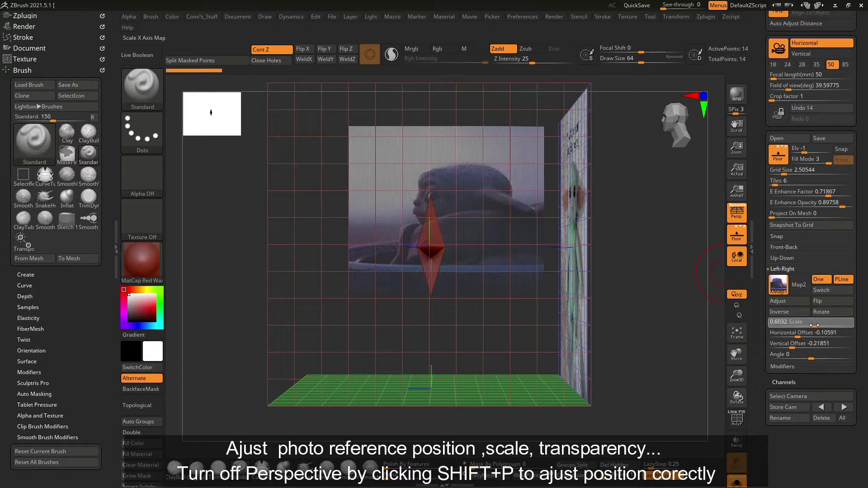
click(737, 211)
drag(679, 270, 674, 263)
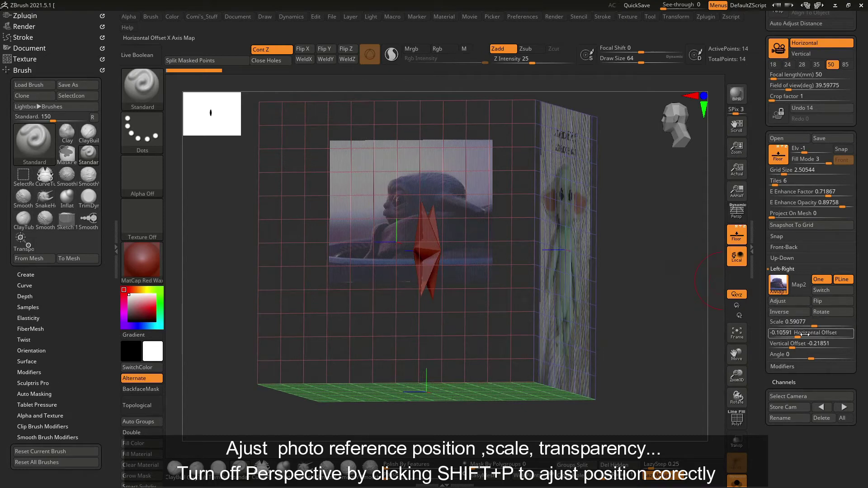
Set the side photo's Vertical Offset to -0.31599 and orbit to check both planes.
drag(793, 344, 788, 340)
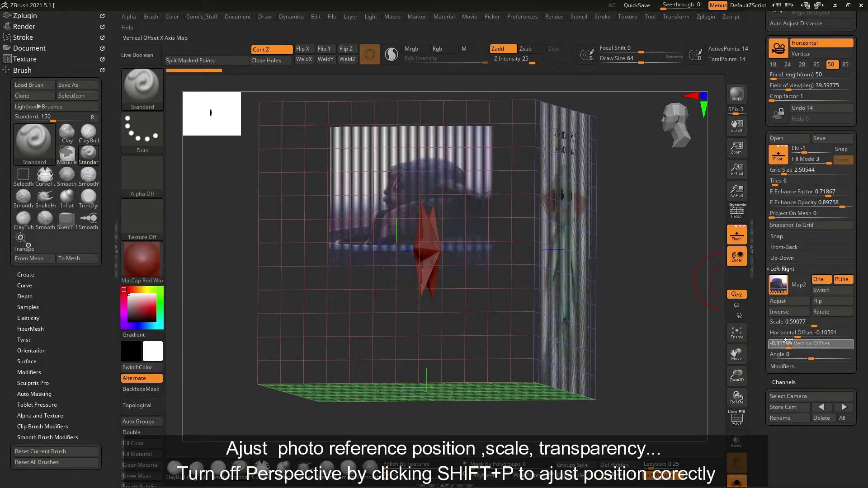
mouse_move(659, 318)
mouse_down()
mouse_move(724, 315)
mouse_move(701, 302)
mouse_up()
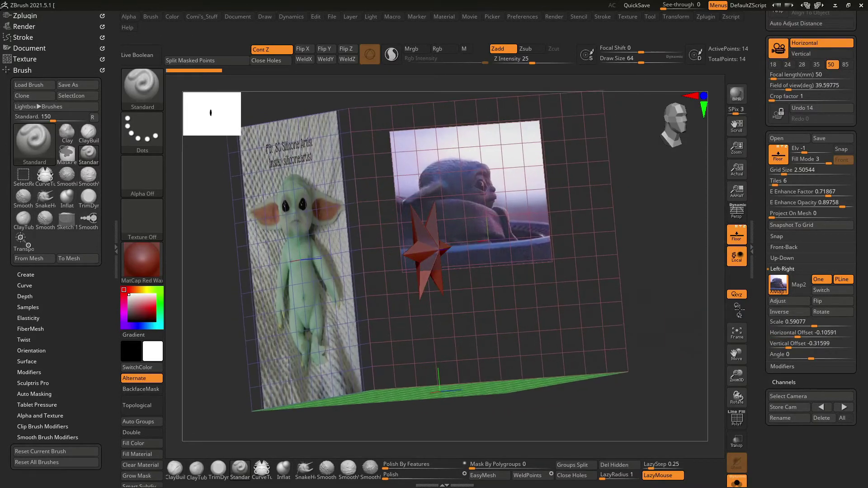
alt+drag(685, 302, 683, 294)
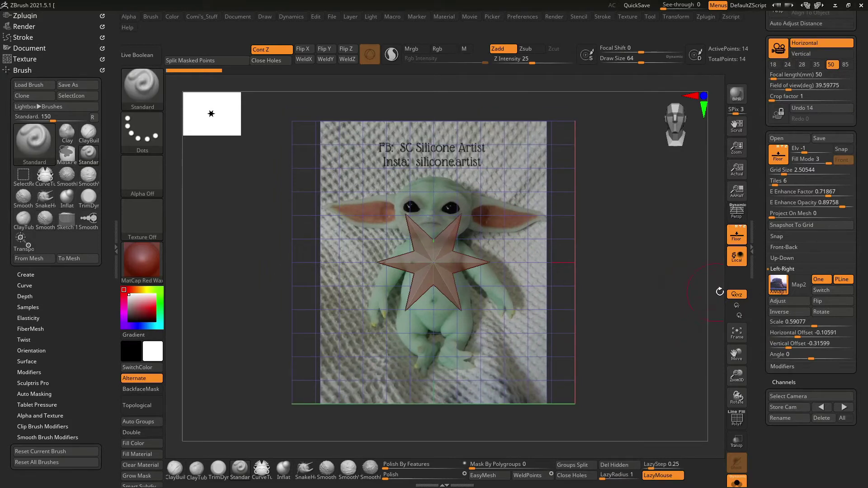
mouse_move(643, 314)
mouse_down()
mouse_move(607, 313)
mouse_move(719, 312)
mouse_up()
Set the front plane's E Enhance Opacity to 1, check Fill Mode, and start Grid Save.
click(782, 269)
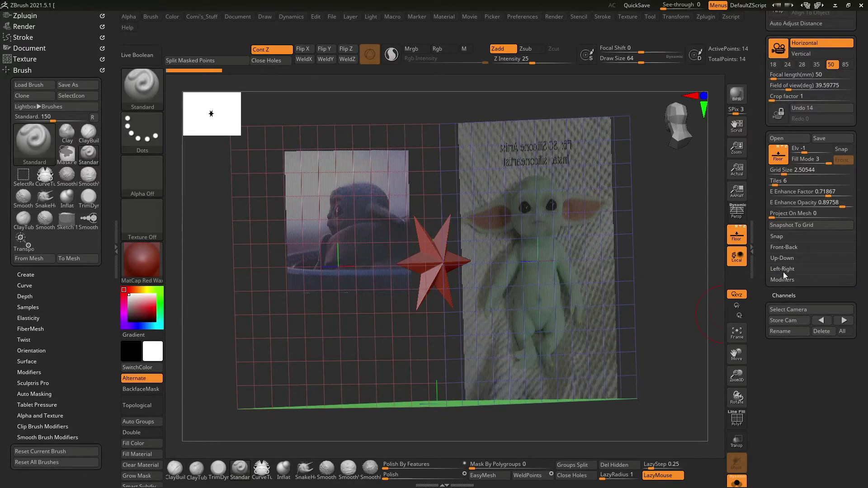
click(783, 247)
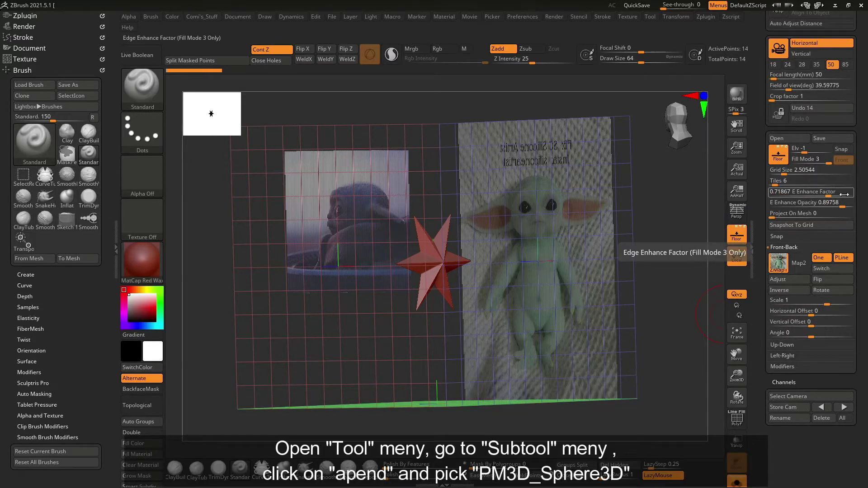
drag(842, 203, 857, 206)
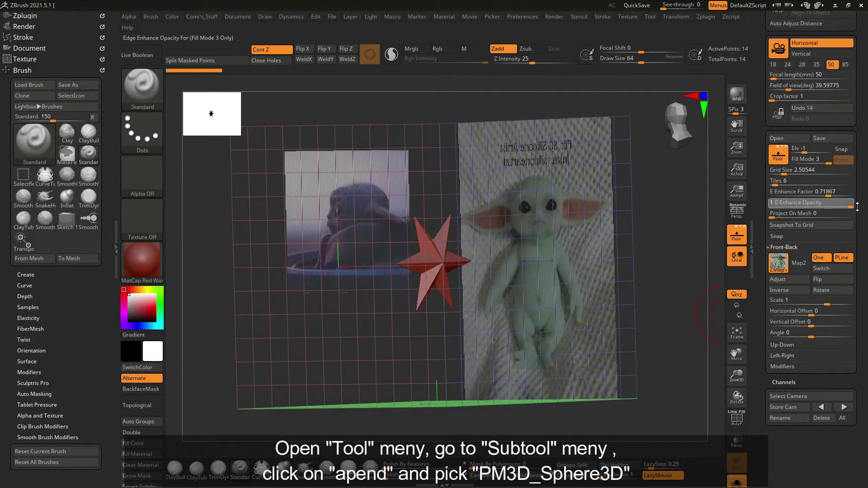
click(823, 162)
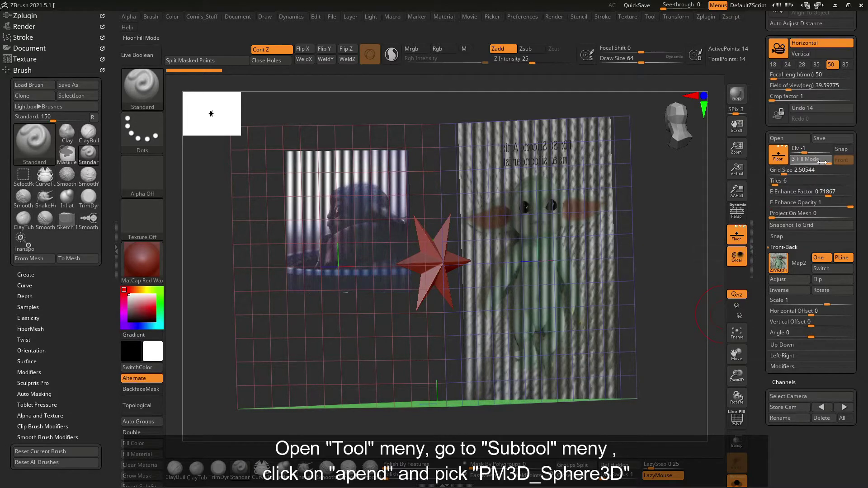
drag(822, 161, 828, 166)
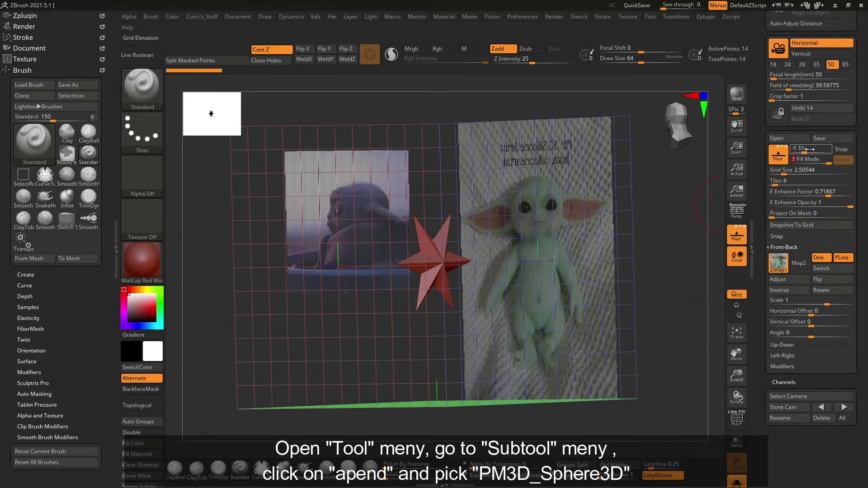
click(828, 139)
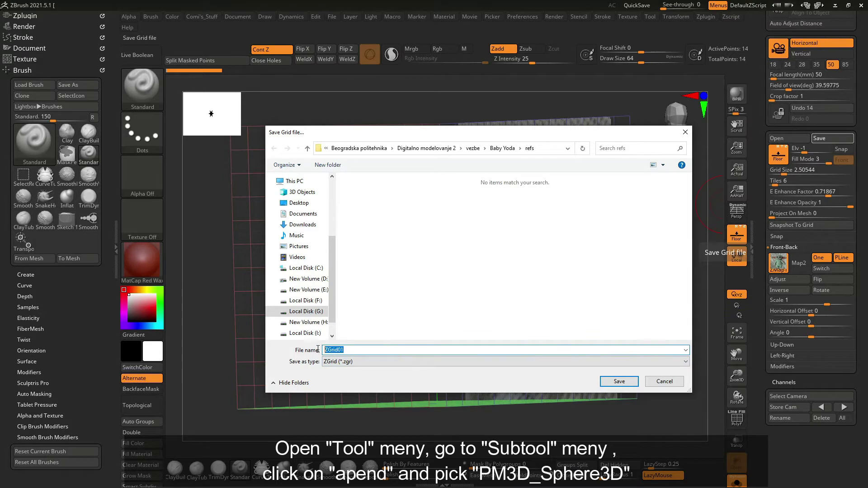
Save the reference grid as 'baby yoda' in the refs folder.
text(baby yoda)
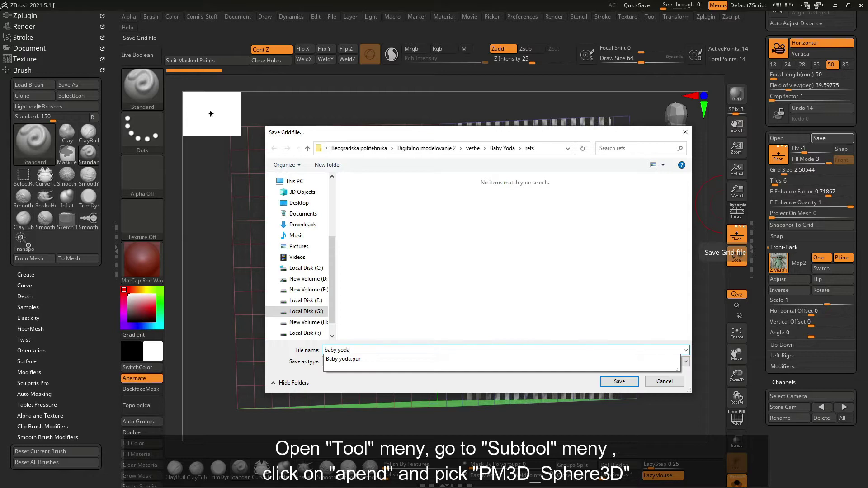
key(Return)
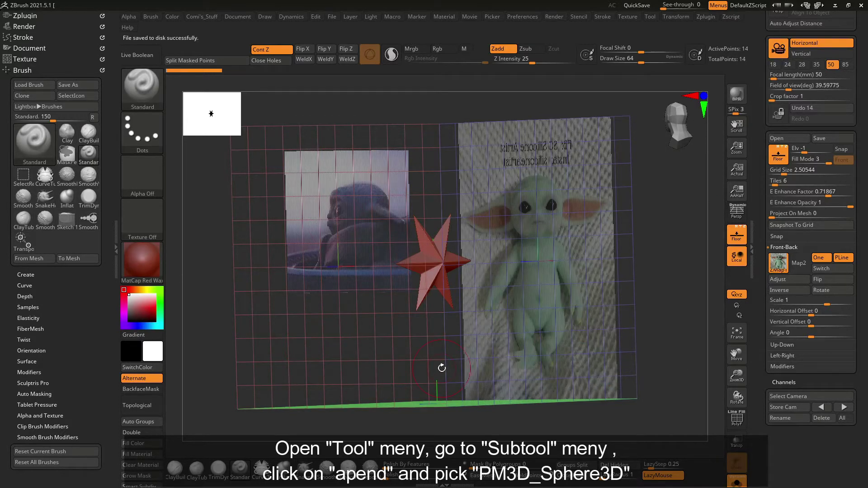
Snap to the front view and zoom in so the front reference photo fills the canvas.
click(660, 113)
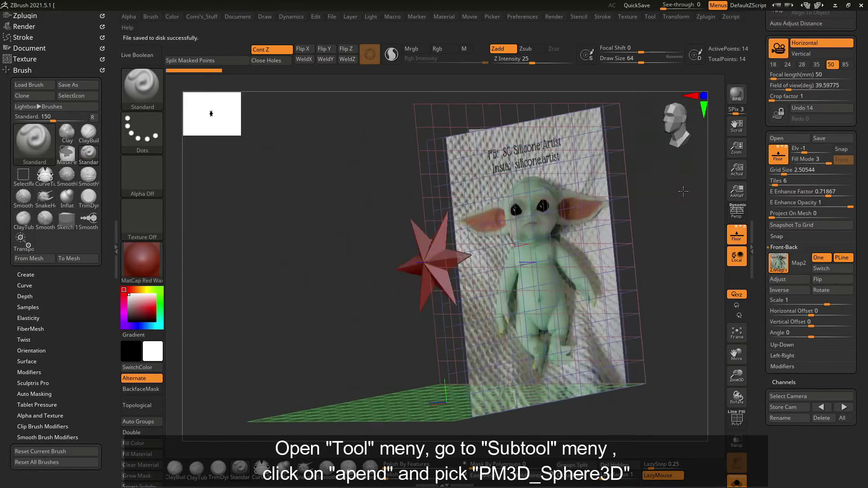
ctrl+right_drag(678, 217, 702, 157)
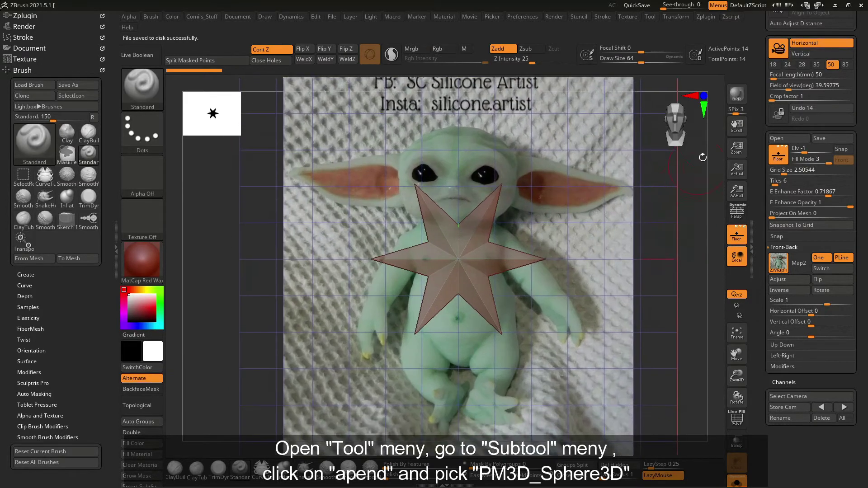
drag(760, 32, 786, 90)
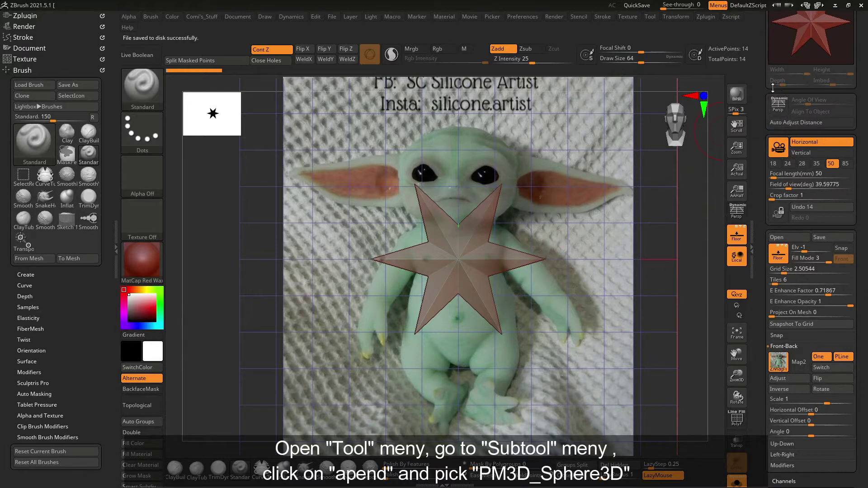
mouse_move(762, 121)
mouse_down()
mouse_move(762, 88)
mouse_move(764, 119)
mouse_move(775, 80)
mouse_up()
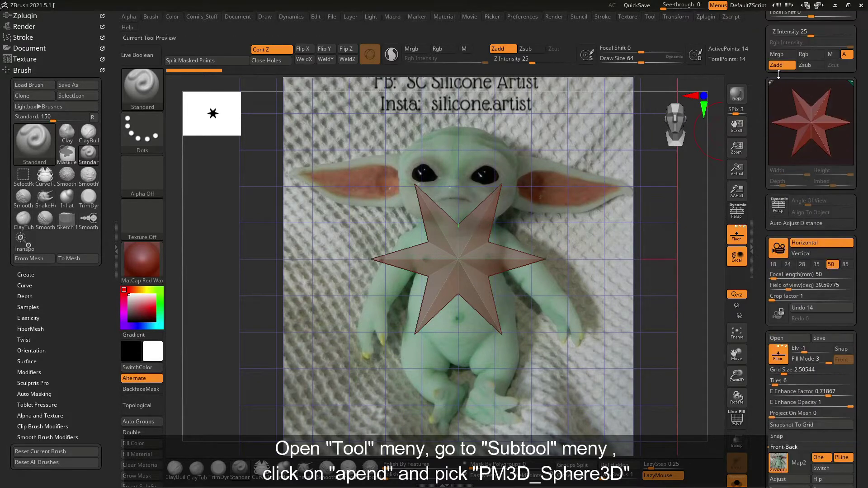
drag(759, 134, 763, 103)
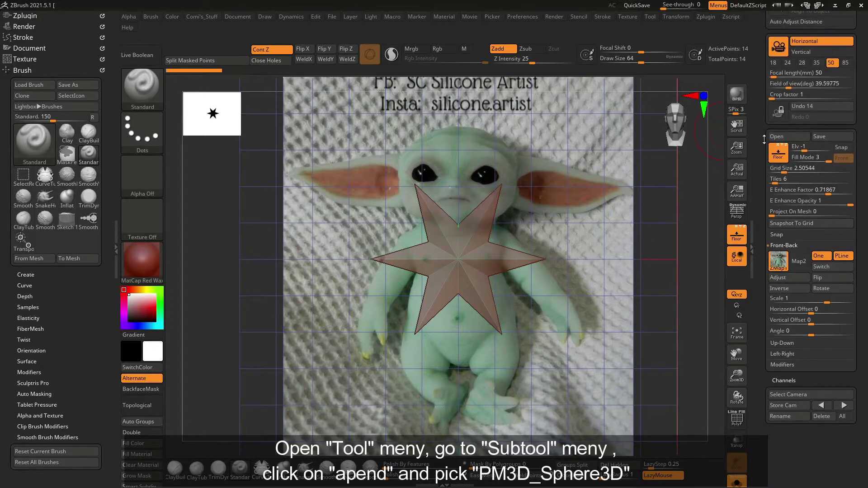
drag(760, 143, 761, 129)
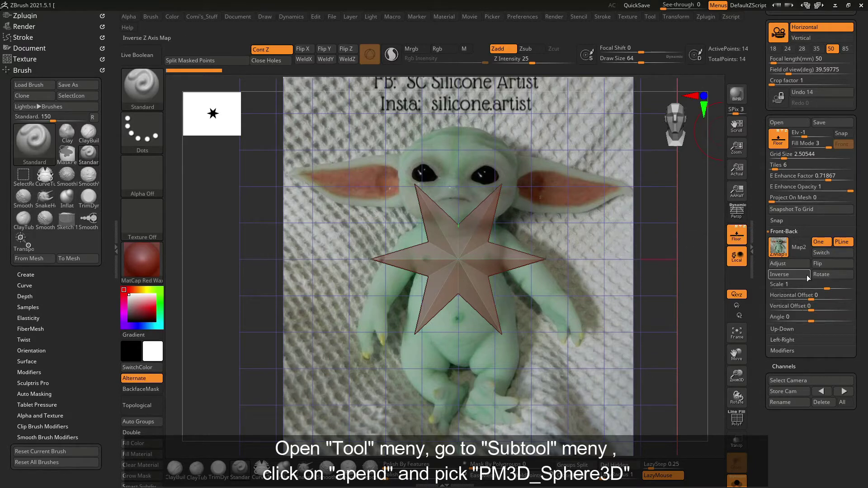
Shift the front reference photo sideways to horizontal offset 0.03364 and reframe the view on it.
click(791, 263)
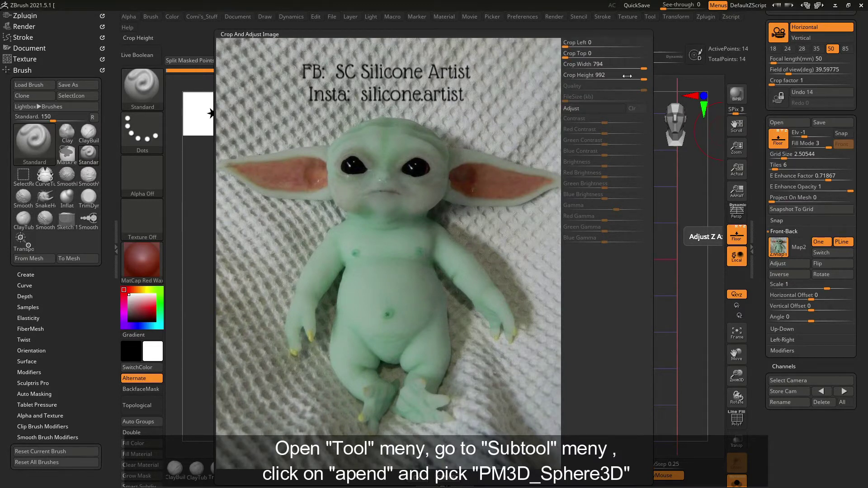
click(448, 478)
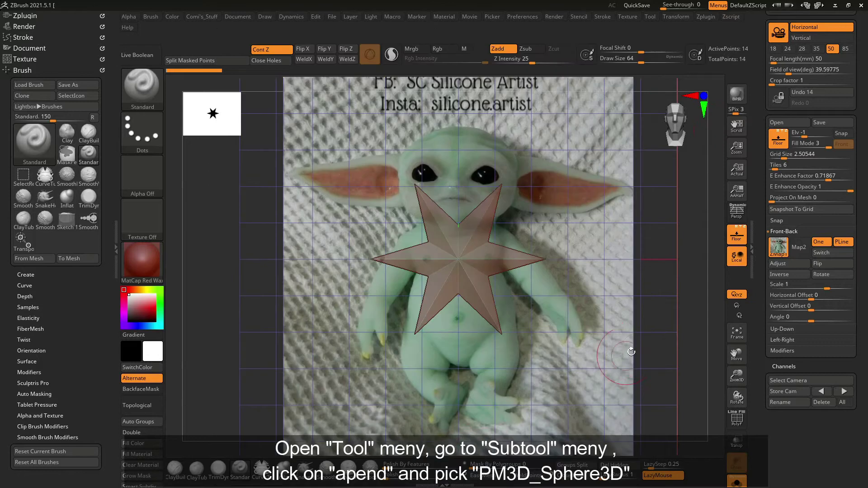
mouse_move(700, 270)
alt+mouse_down()
mouse_move(679, 219)
mouse_move(670, 278)
alt+mouse_up()
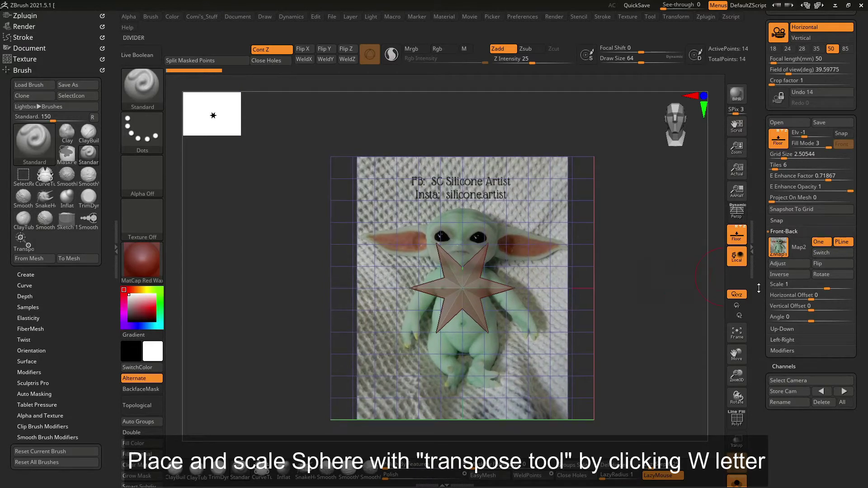
drag(814, 298, 819, 298)
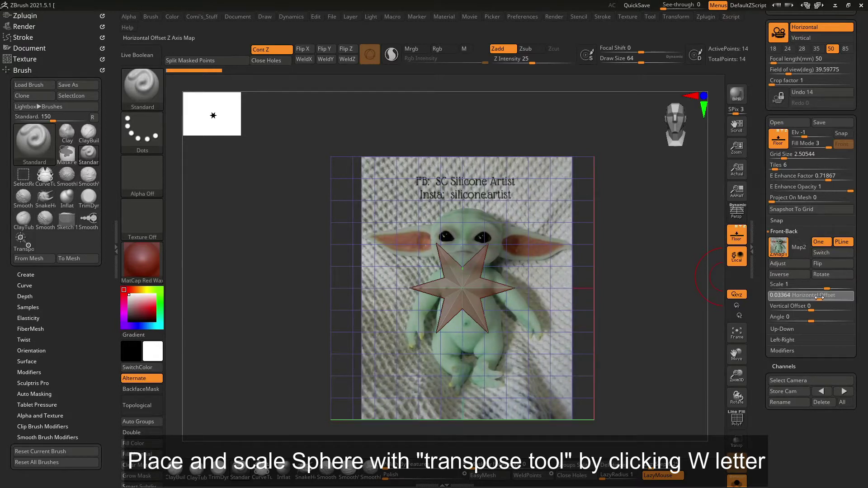
alt+drag(689, 263, 713, 198)
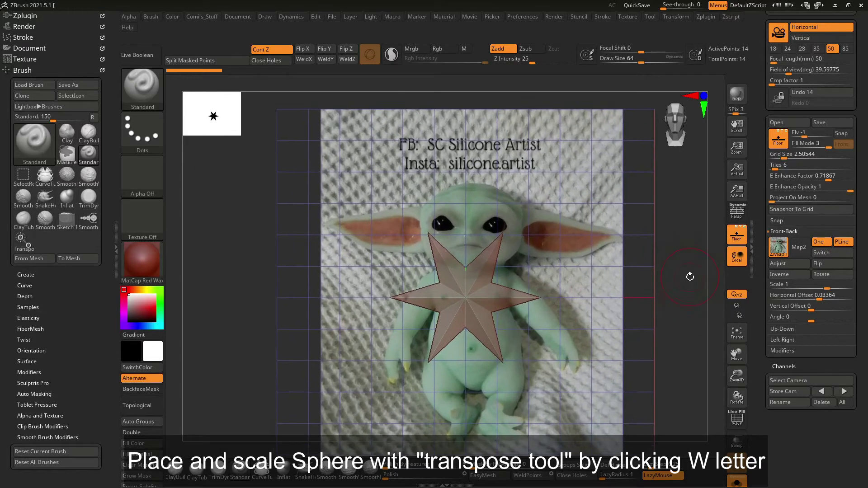
scroll(760, 67, up, 5)
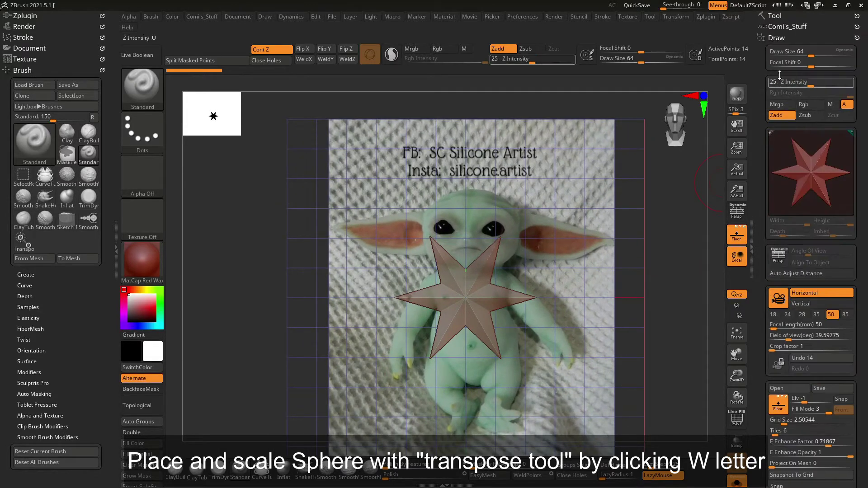
Select the Sphere3D subtool from the Tool palette's Subtool list.
click(774, 15)
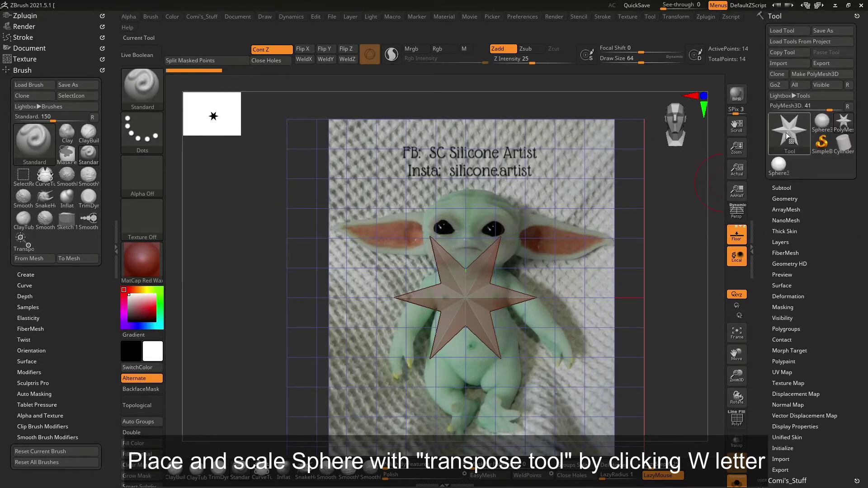
click(784, 187)
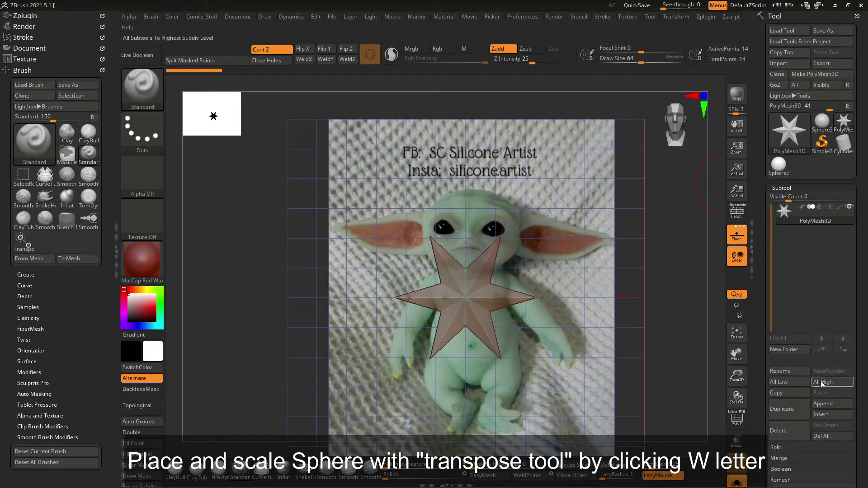
click(785, 167)
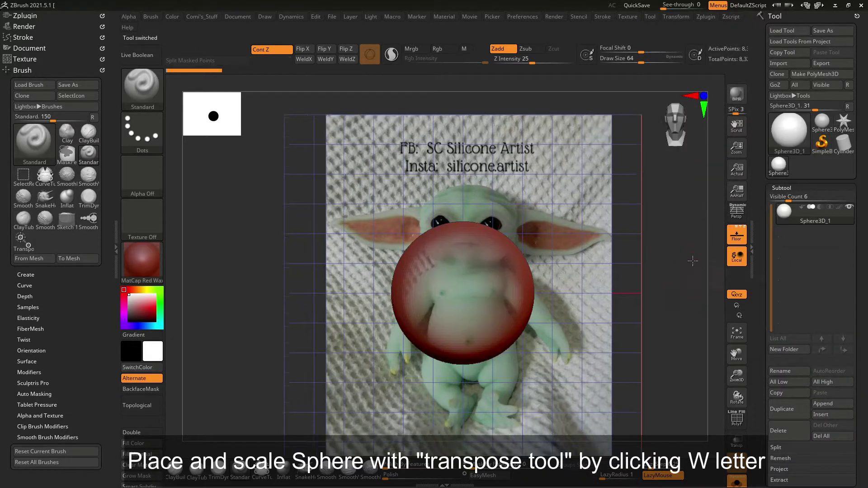
Move and scale the sphere with Transpose so it covers Baby Yoda's head.
key(w)
mouse_move(460, 279)
mouse_down()
mouse_move(460, 220)
mouse_move(445, 228)
mouse_up()
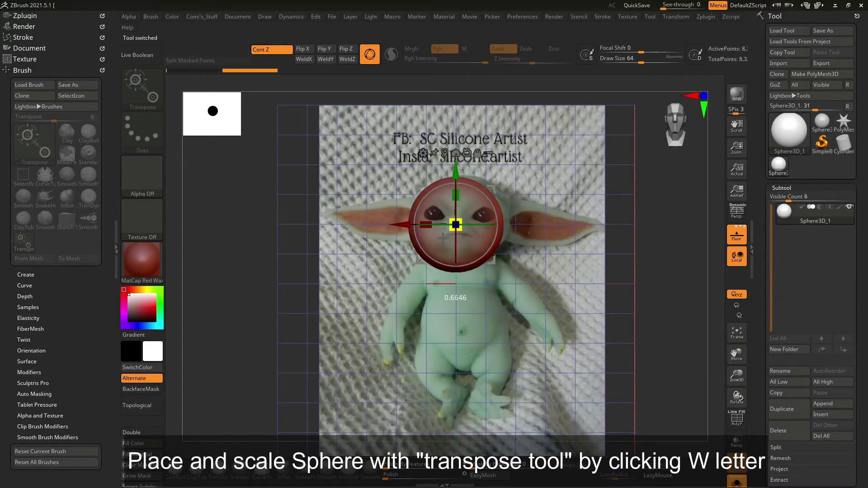
ctrl+right_drag(648, 240, 648, 212)
mouse_move(455, 225)
mouse_down()
mouse_move(439, 208)
mouse_move(416, 225)
mouse_up()
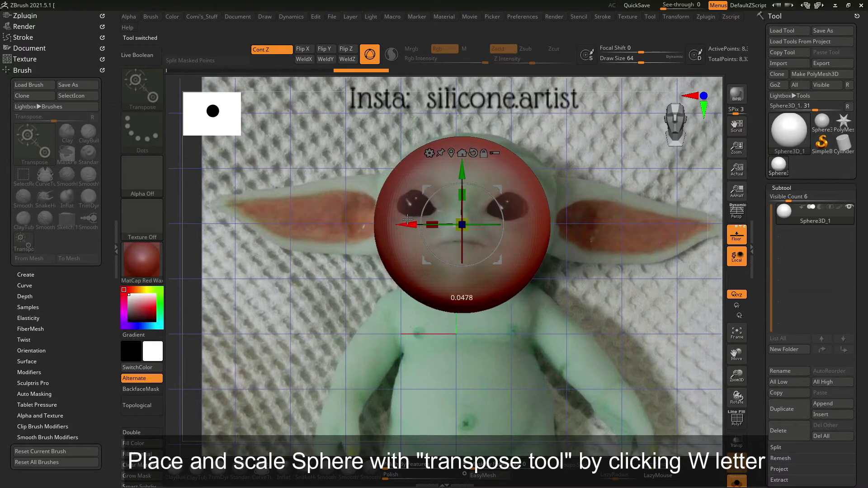
drag(466, 169, 462, 163)
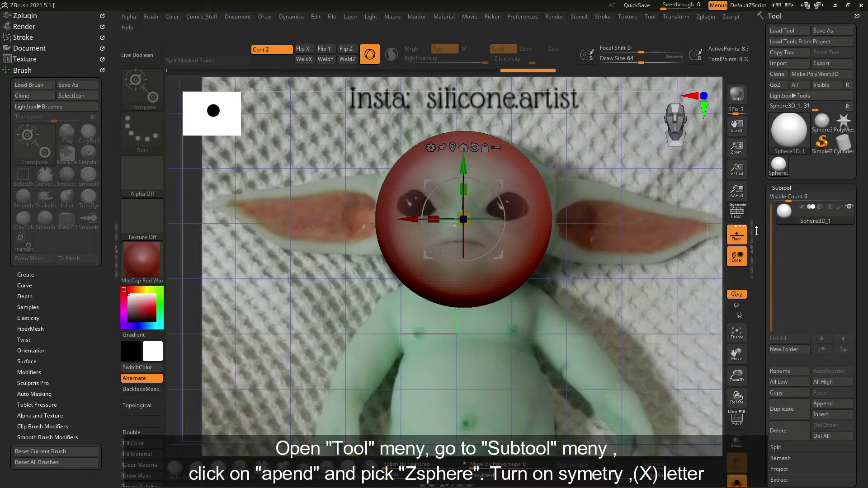
drag(718, 261, 750, 214)
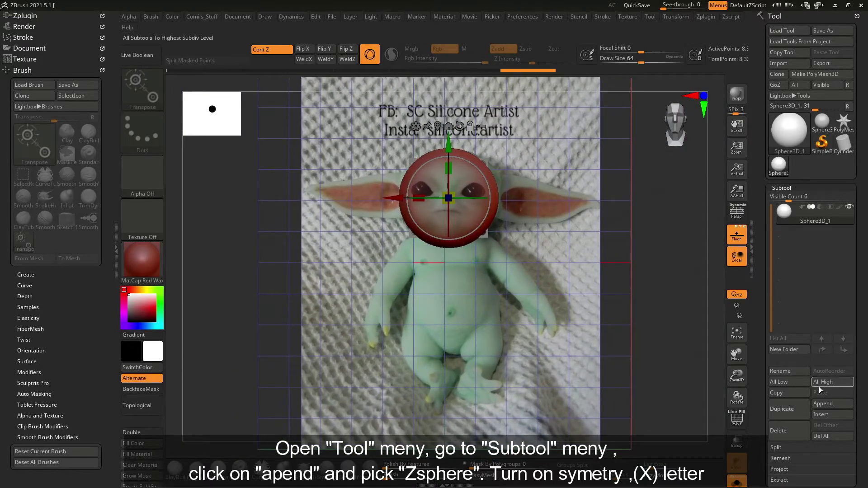
Append a ZSphere subtool as ZSphere1 beneath Sphere3D_1, select it, and frame the body.
click(813, 406)
click(564, 339)
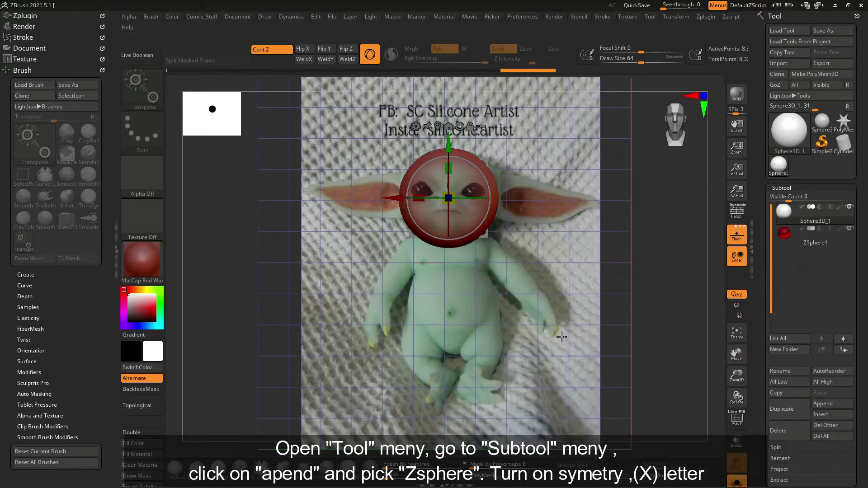
click(785, 235)
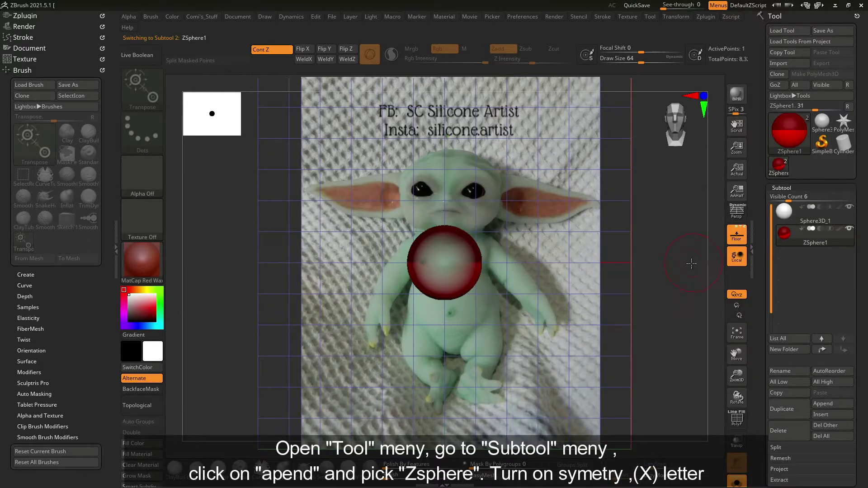
click(784, 235)
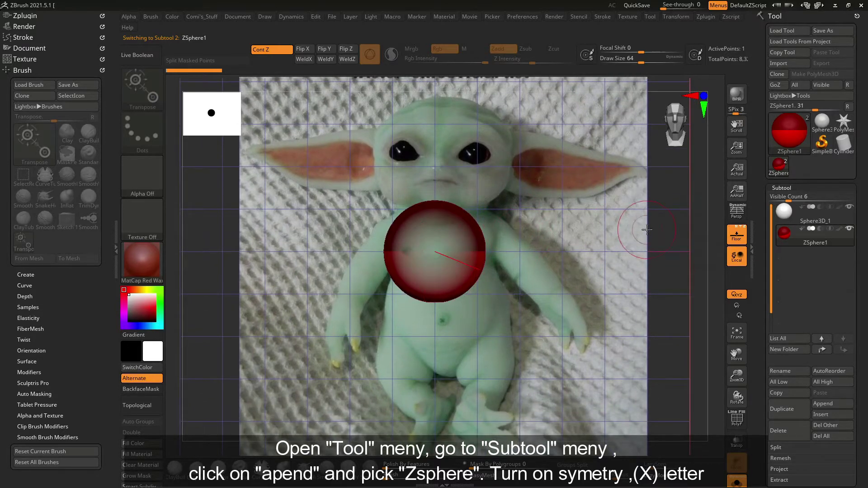
alt+drag(698, 221, 701, 192)
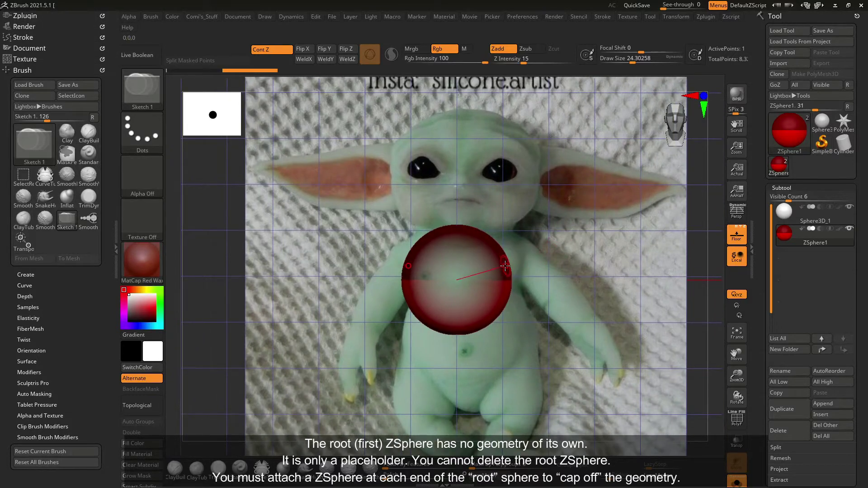
Draw mirrored ZSpheres out from the chest and push their tips outward.
mouse_move(503, 250)
mouse_down()
mouse_move(519, 260)
mouse_move(526, 253)
mouse_move(551, 275)
mouse_up()
key(w)
drag(509, 236, 563, 291)
drag(534, 318, 553, 292)
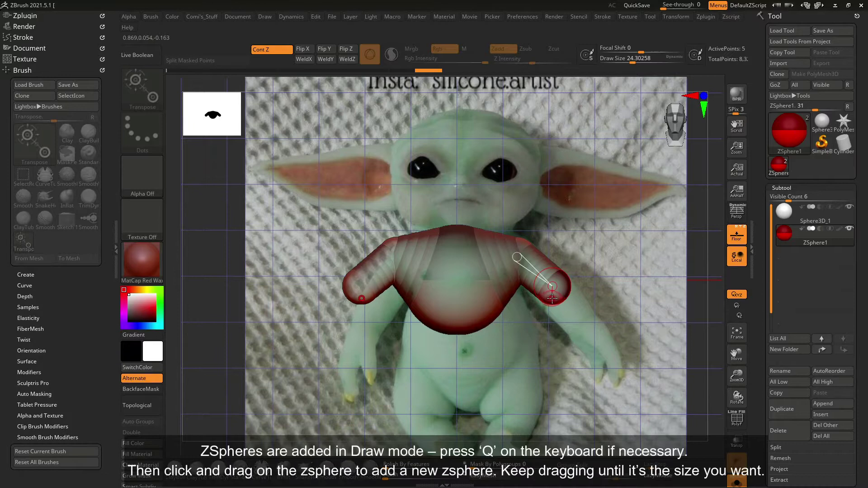
Add mirrored shoulder ZSpheres and extend both arms along Baby Yoda's arms.
key(q)
shift+click(560, 297)
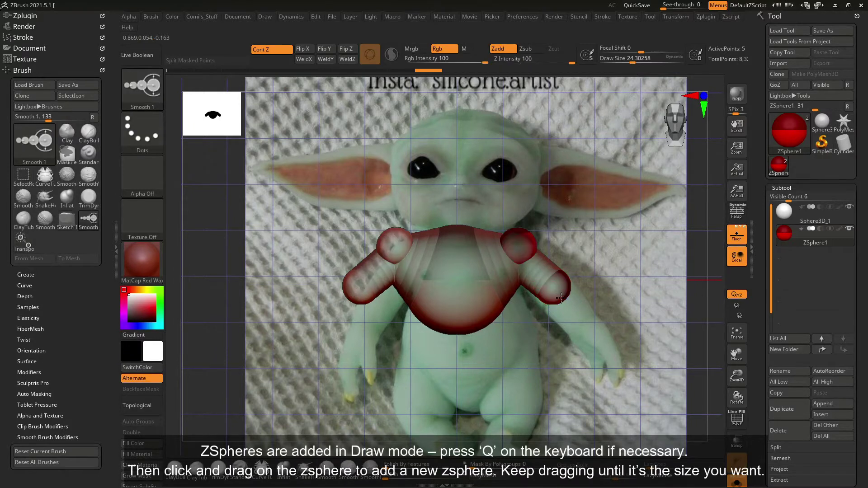
drag(519, 244, 552, 268)
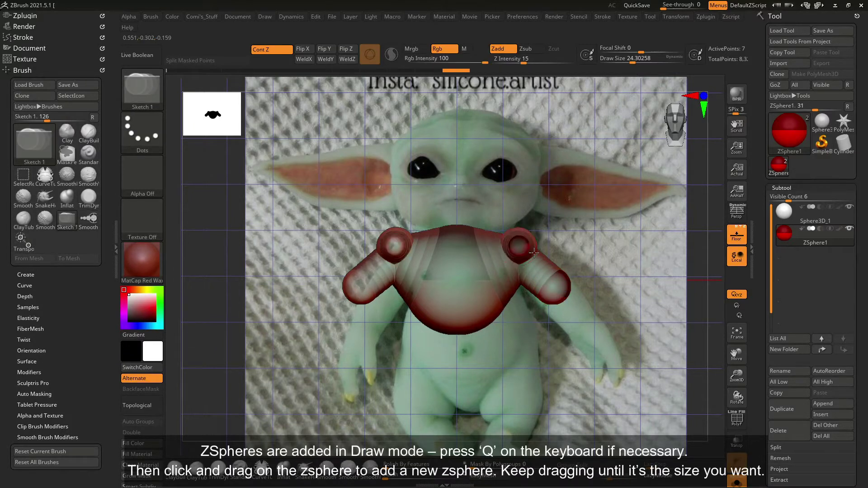
shift+click(553, 268)
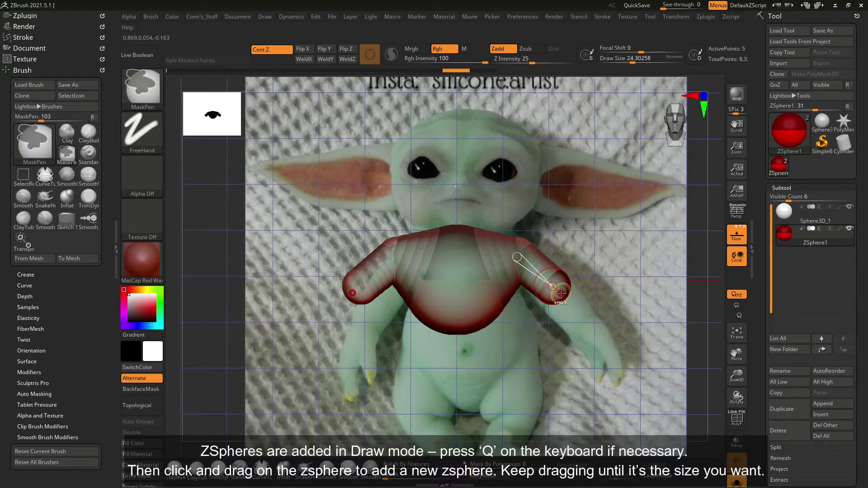
drag(558, 292, 578, 316)
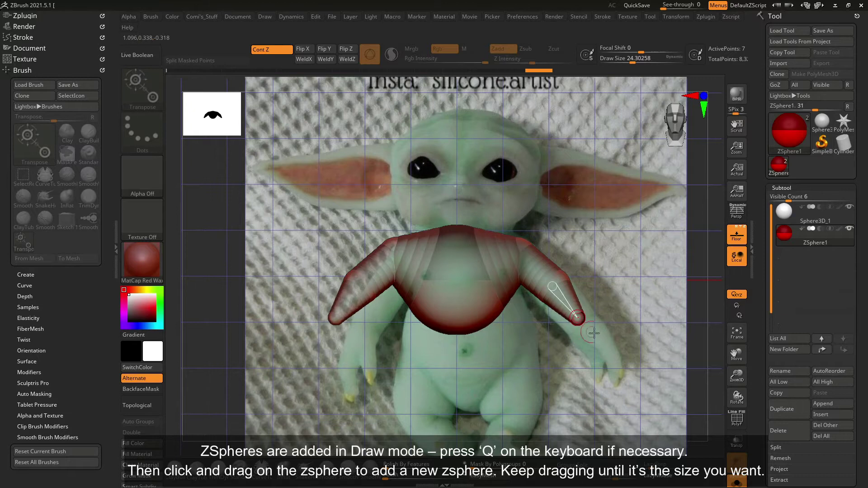
drag(578, 321, 603, 306)
drag(692, 256, 706, 247)
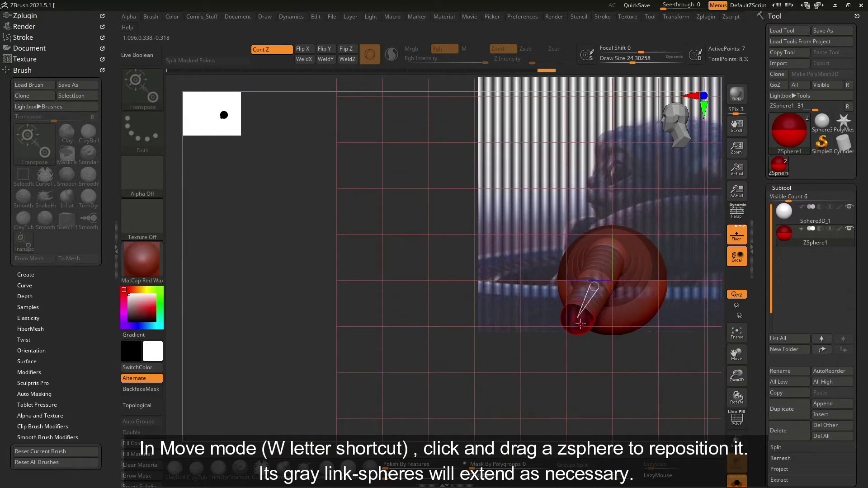
Move the arm ZSpheres to tilt the arms downward and tuck their upper ends into the body.
mouse_move(580, 323)
mouse_down()
mouse_move(596, 338)
mouse_move(590, 347)
mouse_up()
drag(607, 245, 629, 253)
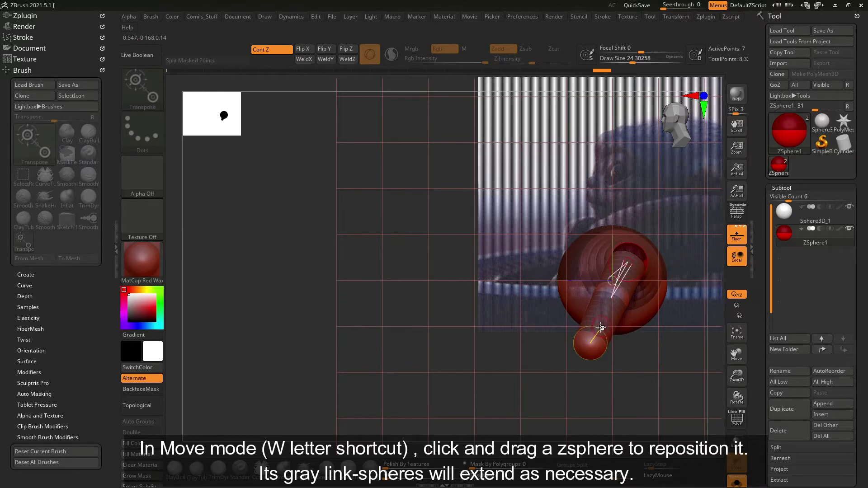
drag(601, 327, 608, 330)
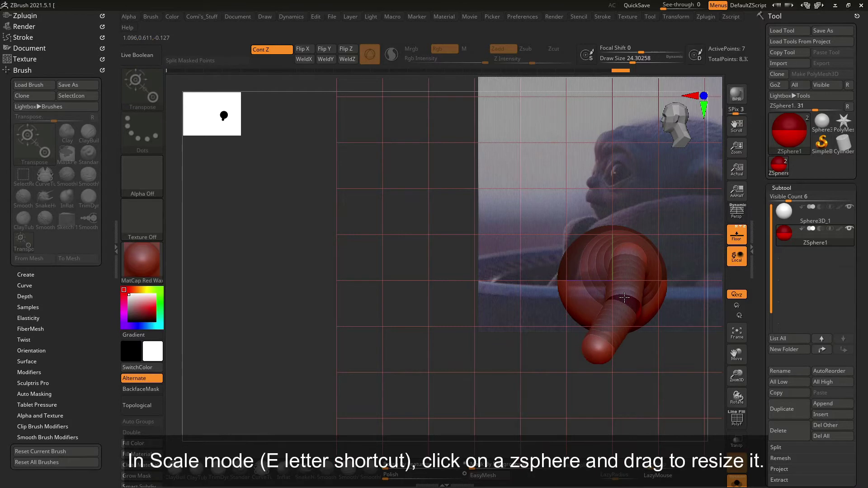
drag(625, 297, 622, 272)
mouse_move(594, 342)
mouse_down()
mouse_move(622, 300)
mouse_move(631, 245)
mouse_move(623, 244)
mouse_up()
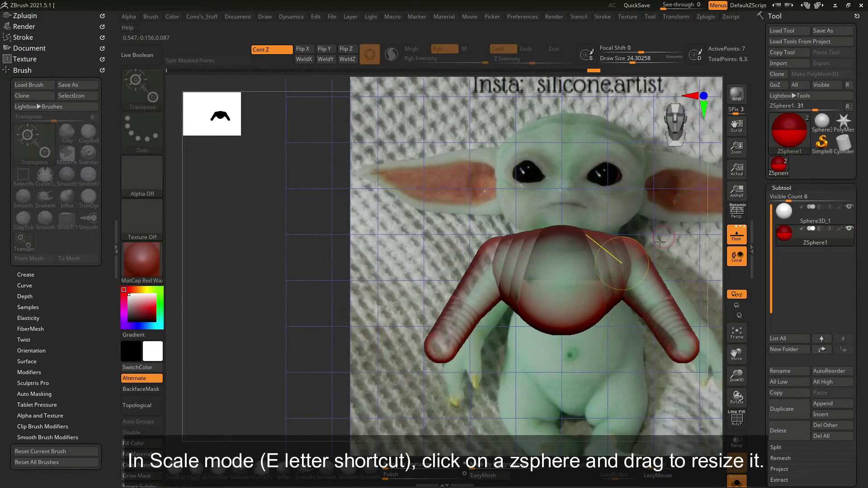
Rotate the arm chains and forearms into a bent, downward-angled pose.
key(r)
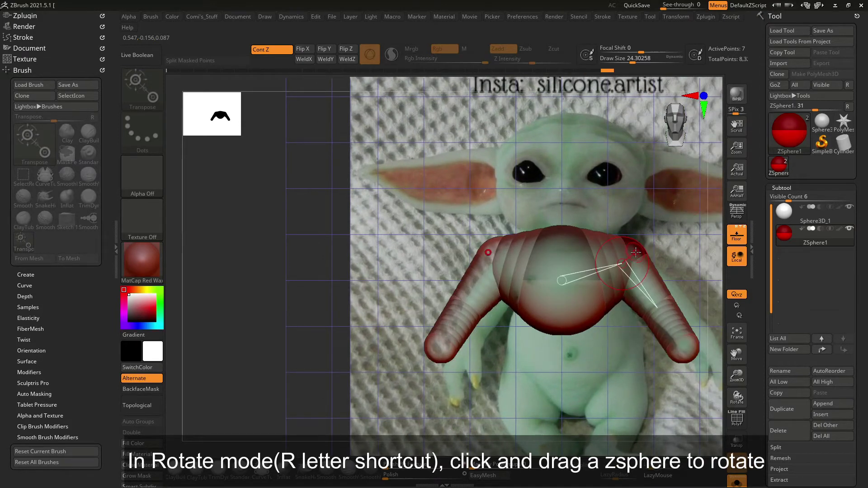
drag(636, 247, 636, 257)
mouse_move(636, 255)
mouse_down()
mouse_move(618, 328)
mouse_move(670, 279)
mouse_up()
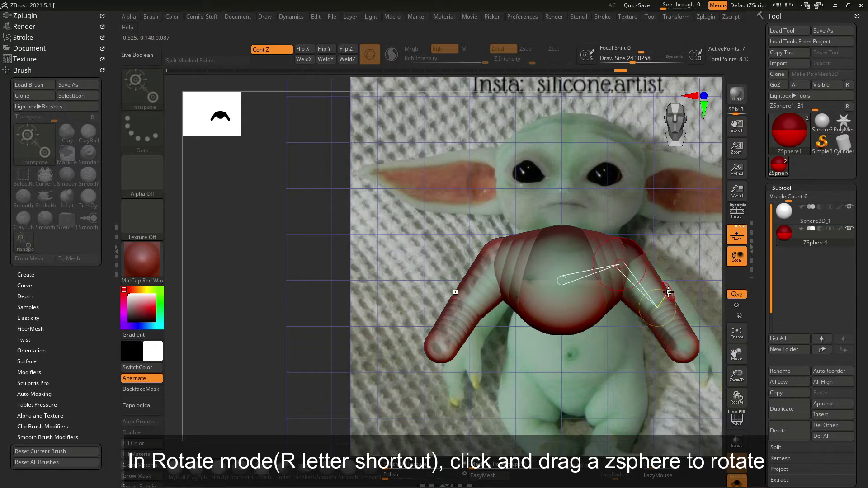
click(670, 293)
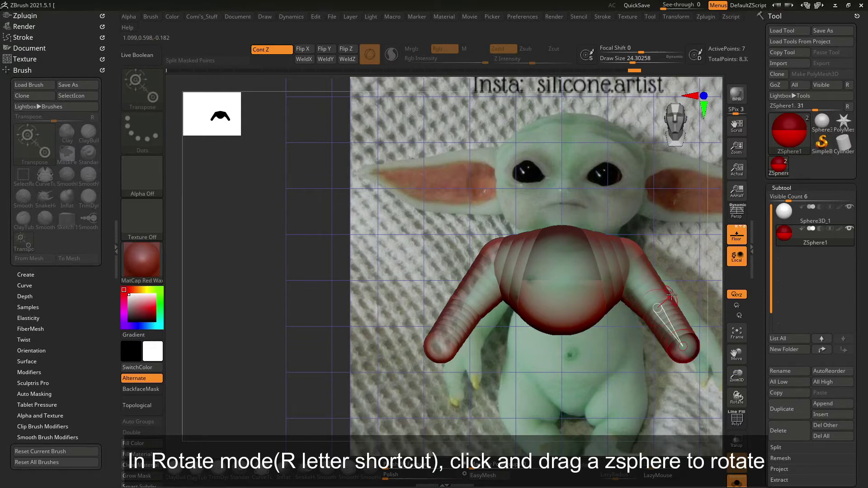
mouse_move(671, 294)
mouse_down()
mouse_move(677, 287)
mouse_move(667, 316)
mouse_up()
mouse_move(711, 261)
alt+mouse_down()
mouse_move(711, 224)
mouse_move(699, 229)
alt+mouse_up()
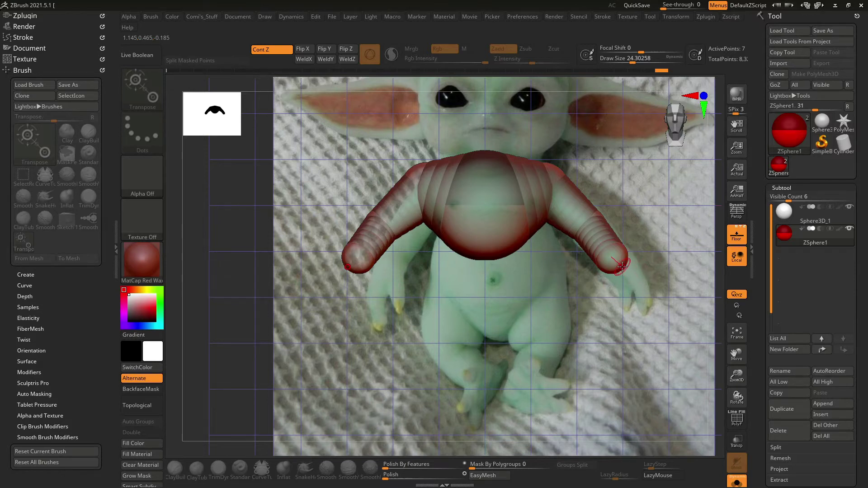
Pull both arms down and outward and reposition the arm-tip ZSphere from a side view.
key(q)
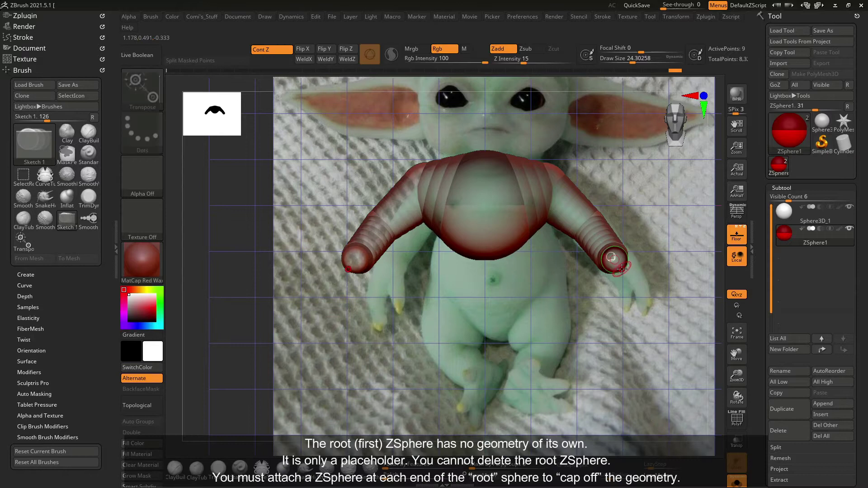
key(w)
mouse_move(622, 269)
mouse_down()
mouse_move(636, 284)
mouse_move(631, 278)
mouse_up()
drag(705, 234, 669, 317)
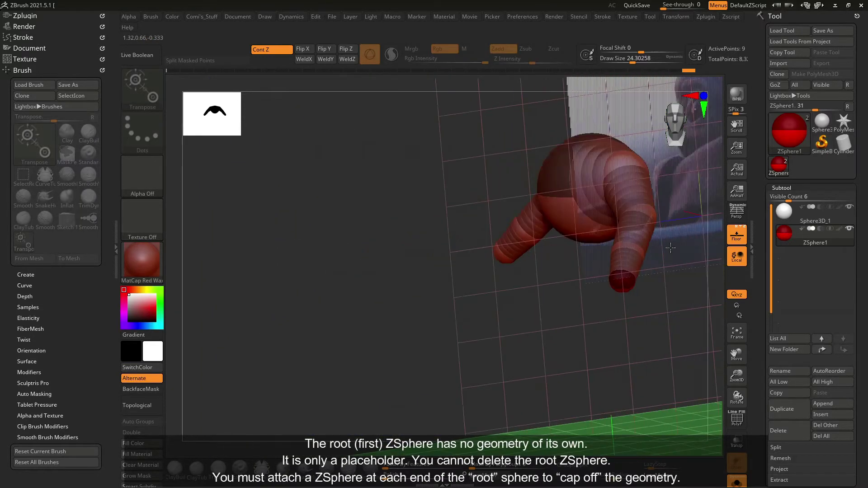
mouse_move(619, 274)
mouse_down()
mouse_move(632, 263)
mouse_move(587, 324)
mouse_up()
Add a new ZSphere at the arm tip and extend the chain with another at its end.
key(q)
drag(566, 319, 566, 321)
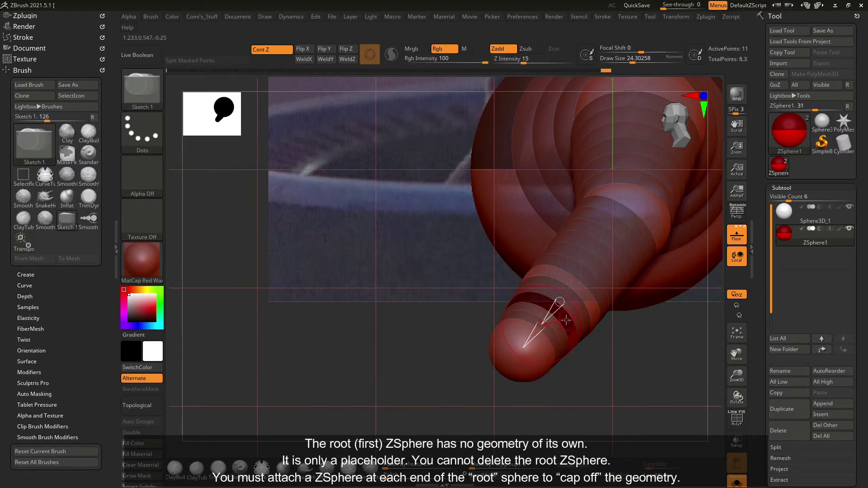
key(w)
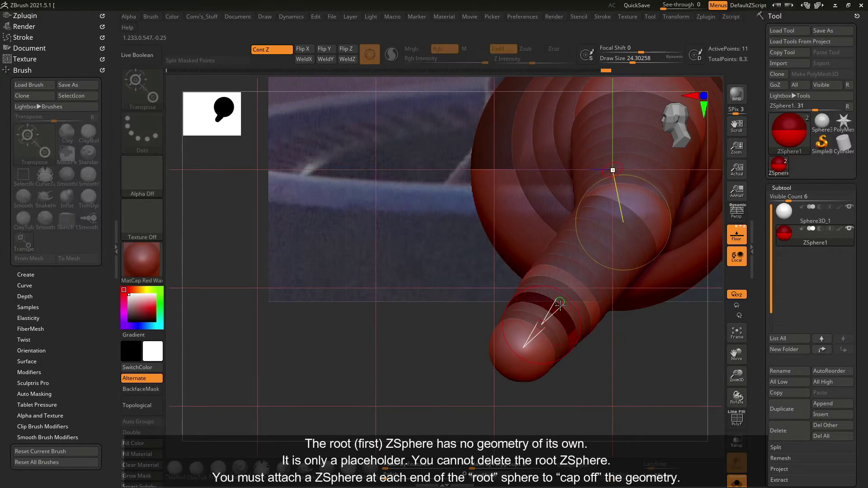
mouse_move(623, 222)
mouse_down()
mouse_move(558, 309)
mouse_move(543, 357)
mouse_up()
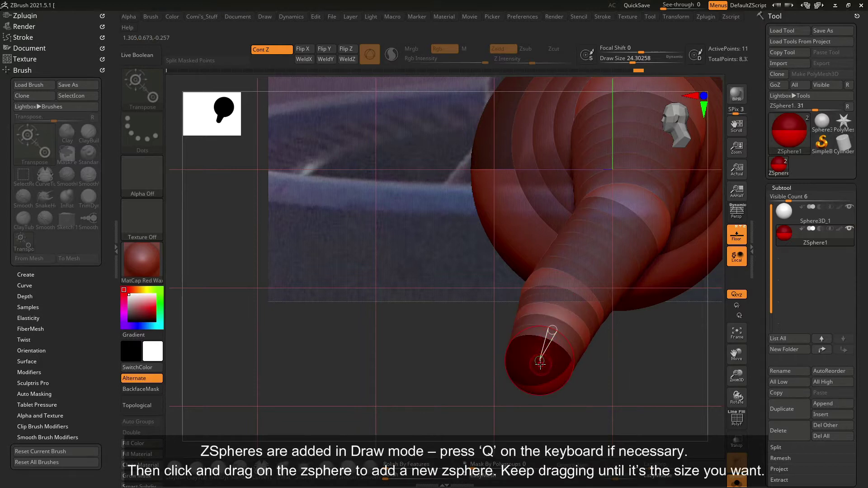
key(q)
ctrl+right_drag(536, 366, 562, 311)
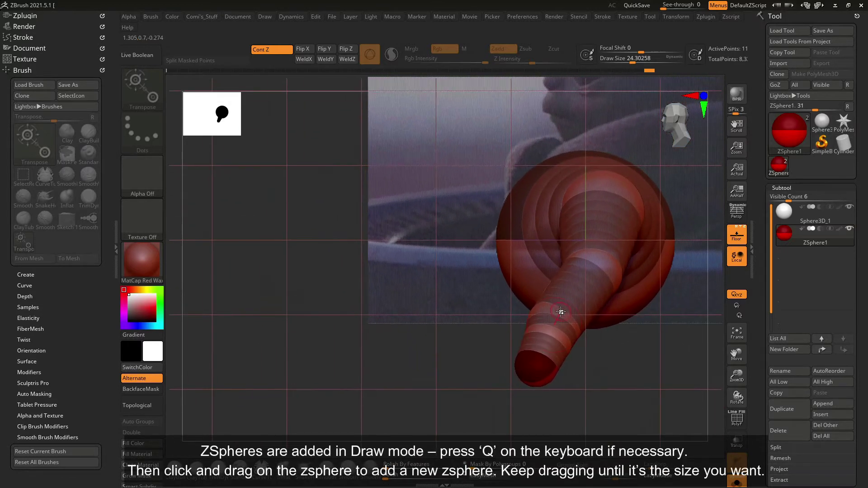
mouse_move(562, 312)
mouse_down()
mouse_move(552, 331)
mouse_move(558, 344)
mouse_up()
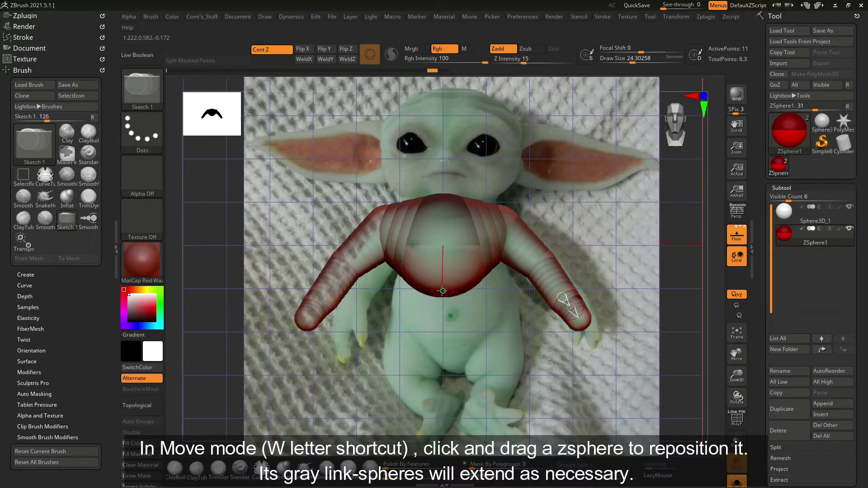
Add a ZSphere below the torso and drag it lower to lengthen the torso.
drag(443, 291, 445, 312)
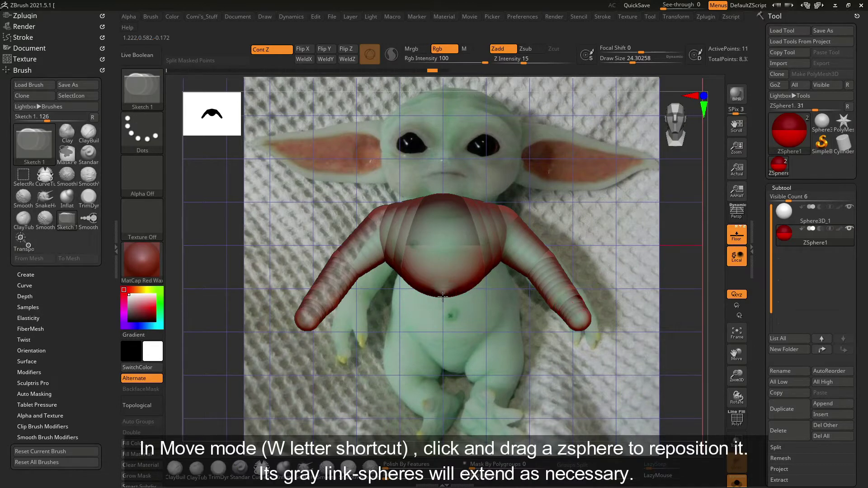
key(w)
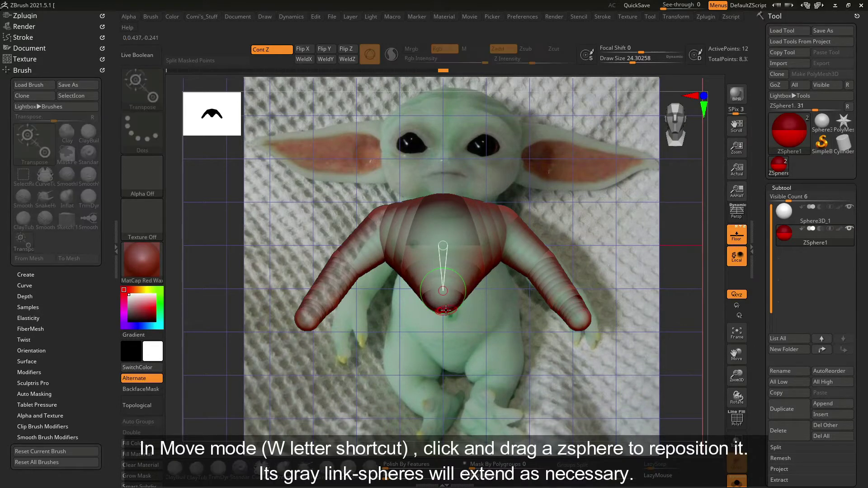
drag(443, 300, 444, 305)
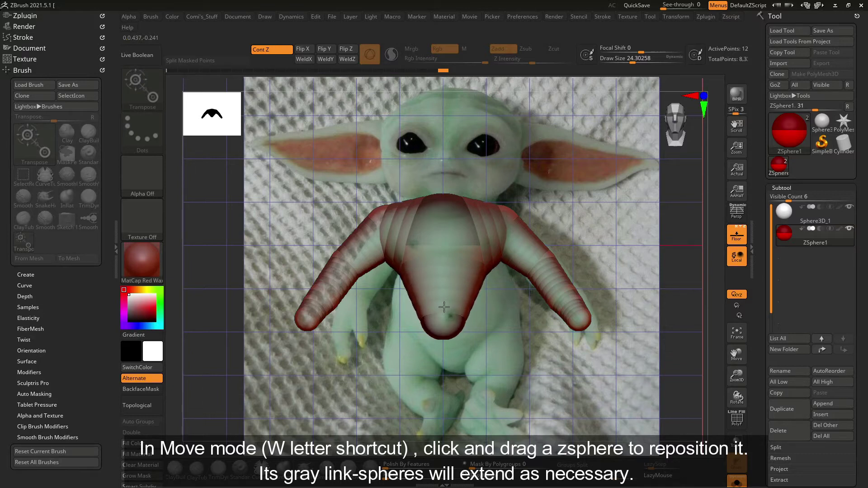
drag(444, 305, 449, 320)
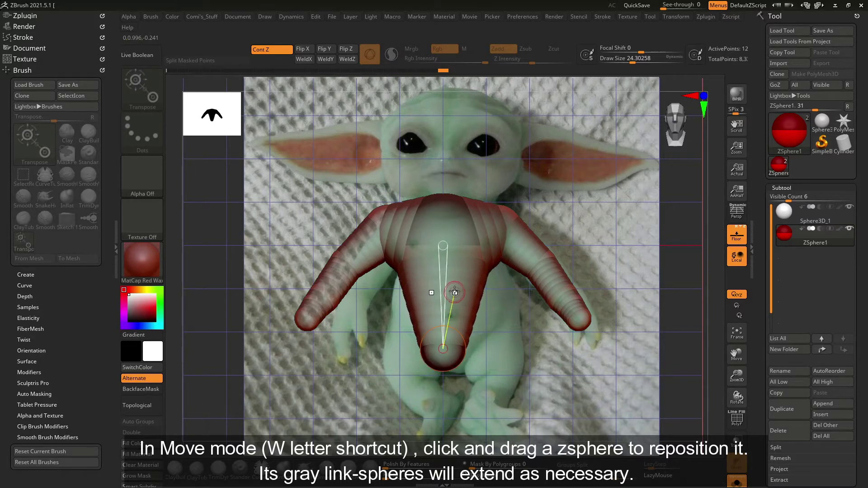
Insert a middle torso ZSphere and scale it up into a large round belly.
key(q)
drag(472, 307, 474, 308)
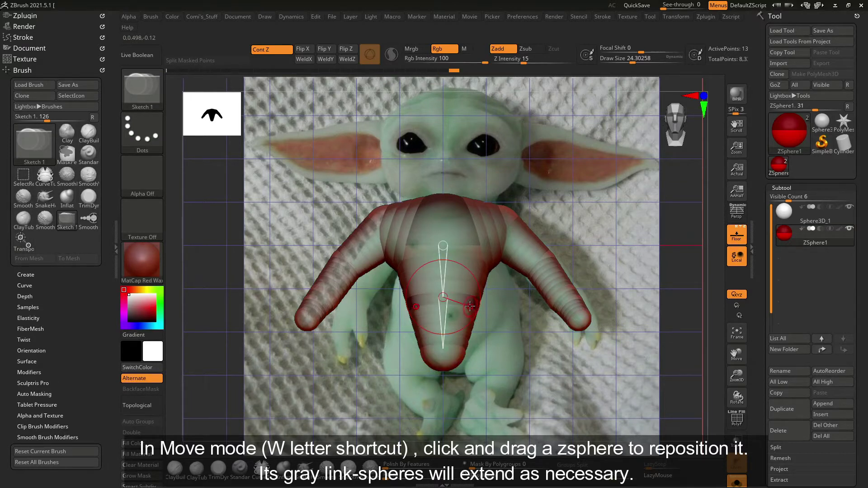
key(w)
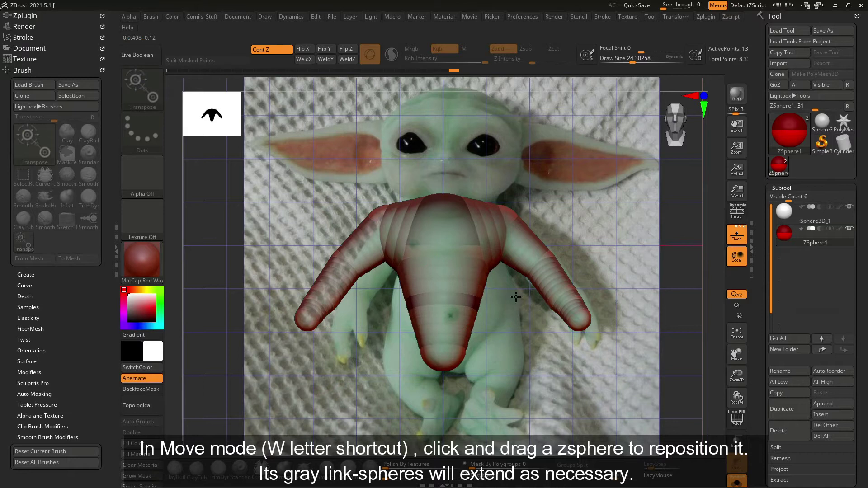
key(e)
mouse_move(516, 297)
mouse_down()
mouse_move(515, 359)
mouse_move(473, 454)
mouse_up()
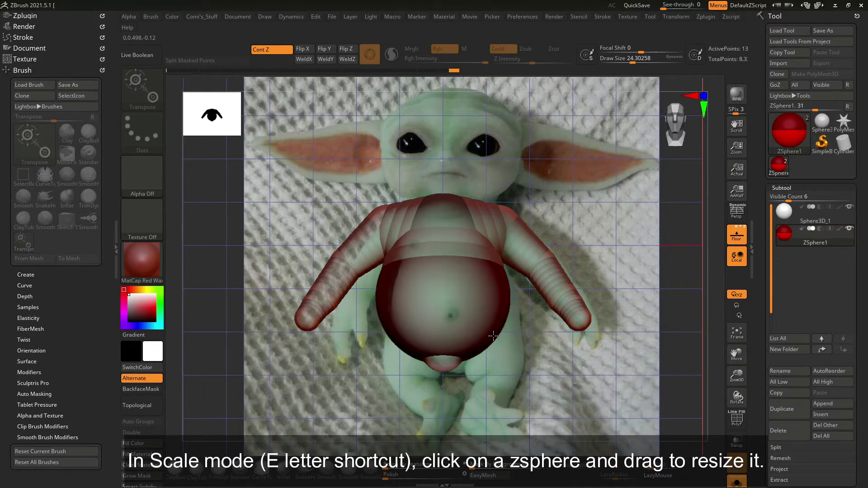
Rotate the belly ZSphere to square the lower torso into mirrored hip bulges, checking from the side.
key(r)
key(q)
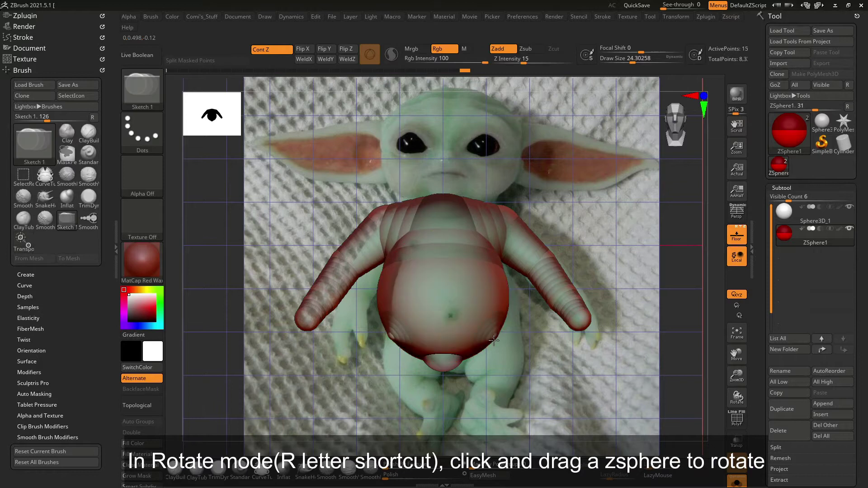
key(r)
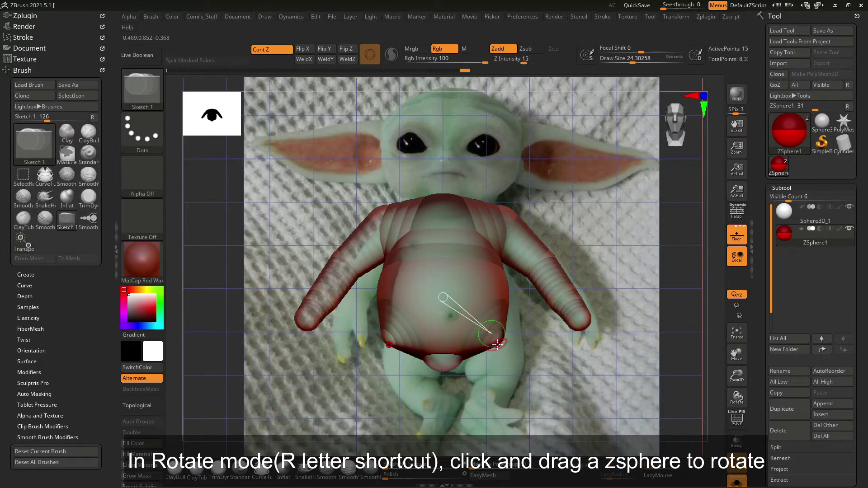
key(r)
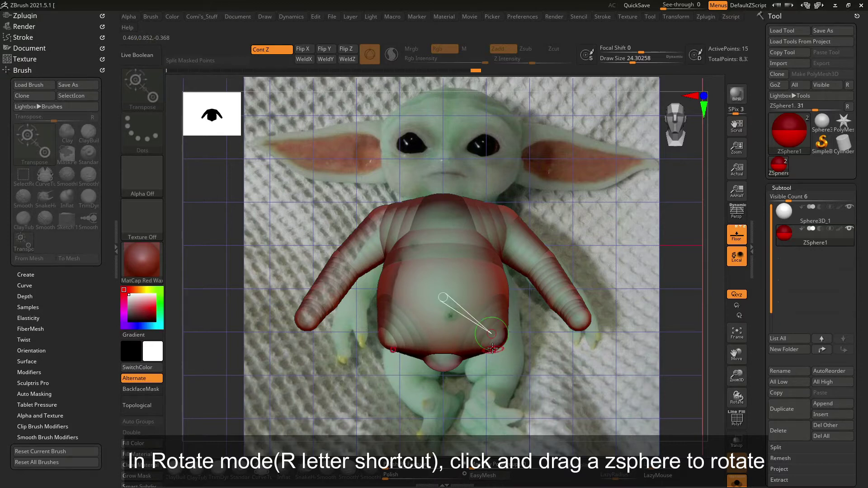
drag(492, 340, 499, 337)
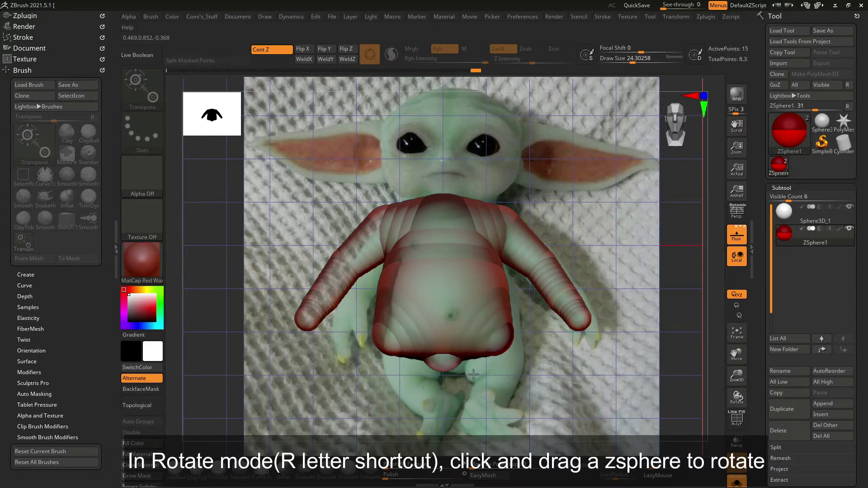
drag(602, 317, 625, 341)
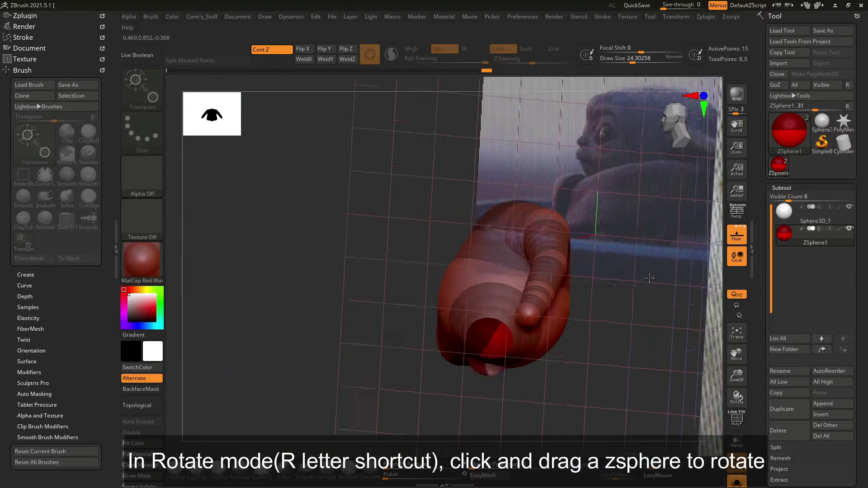
drag(492, 343, 511, 353)
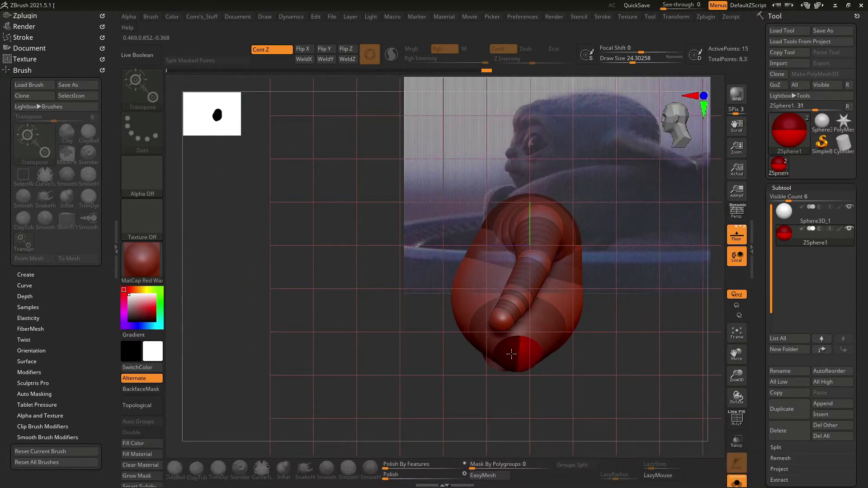
mouse_move(601, 344)
mouse_down()
mouse_move(639, 346)
mouse_move(493, 297)
mouse_up()
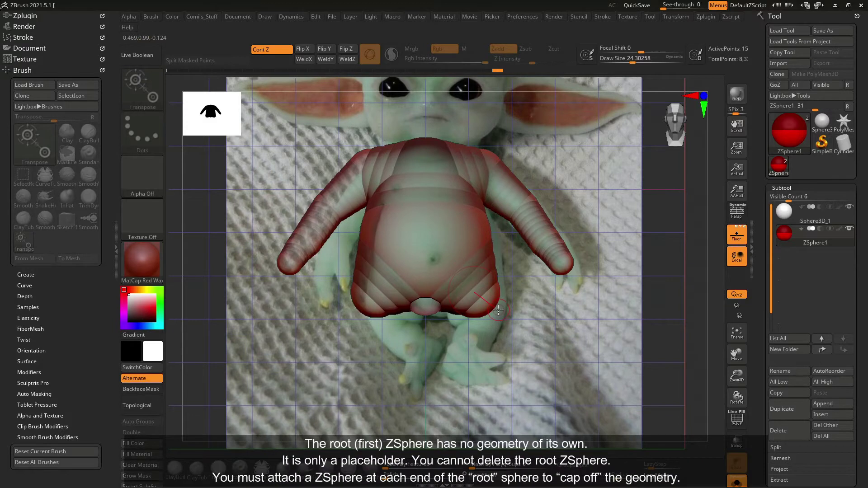
key(shift+a)
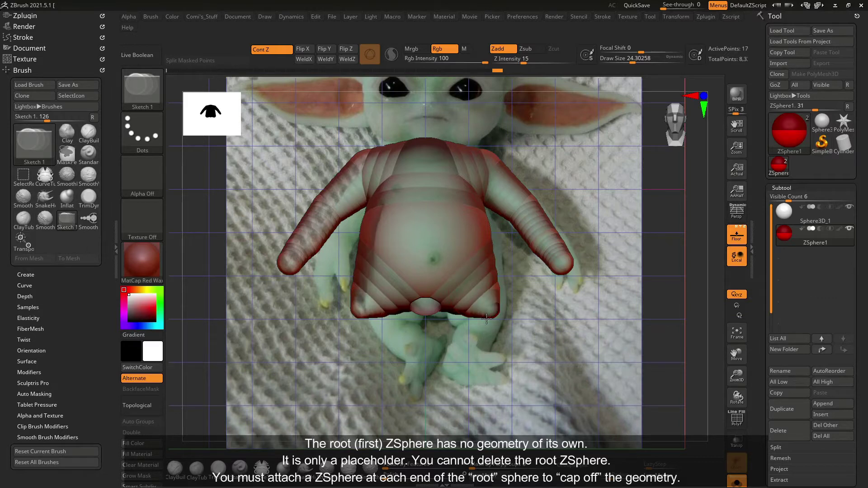
Pull the hip ZSphere down into two thickened mirrored legs and add a ZSphere along them.
key(shift+a)
drag(491, 310, 470, 344)
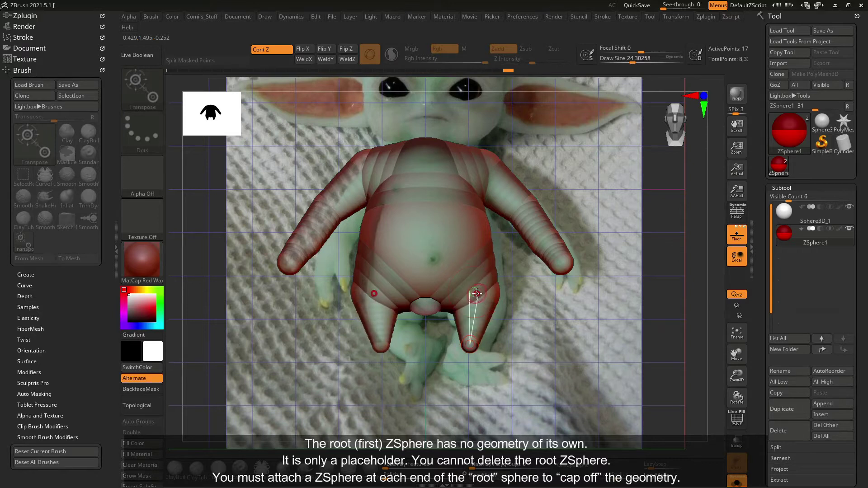
drag(493, 295, 482, 311)
drag(471, 342, 479, 308)
click(479, 308)
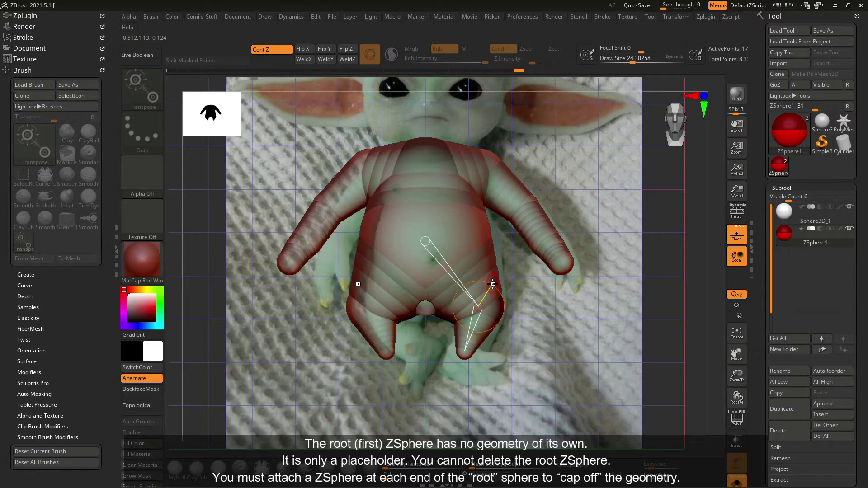
key(q)
drag(457, 280, 495, 272)
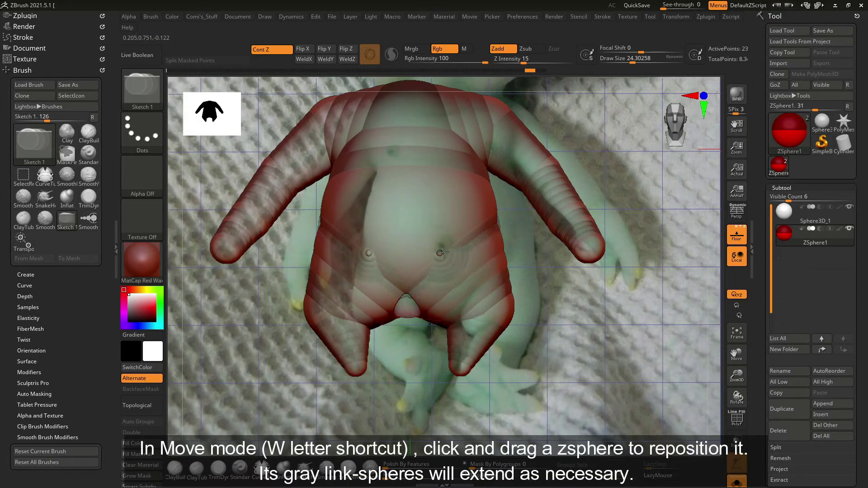
Adjust and resize the mirrored hip ZSpheres and move the knees down toward the feet.
mouse_move(465, 245)
mouse_down()
mouse_move(487, 250)
mouse_move(453, 272)
mouse_move(467, 252)
mouse_move(487, 251)
mouse_up()
key(w)
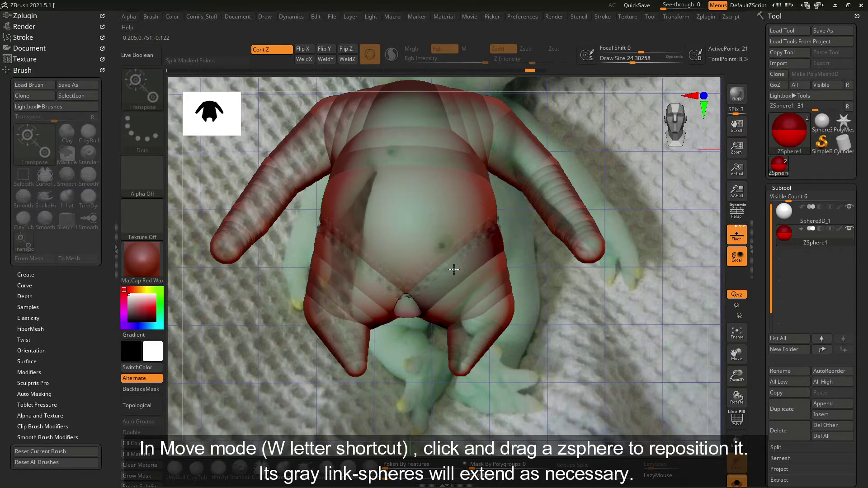
drag(467, 261, 475, 257)
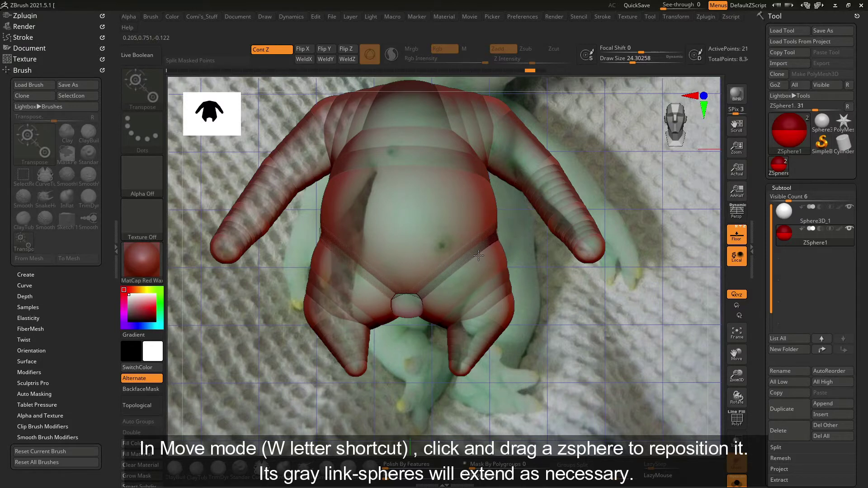
drag(462, 286, 455, 270)
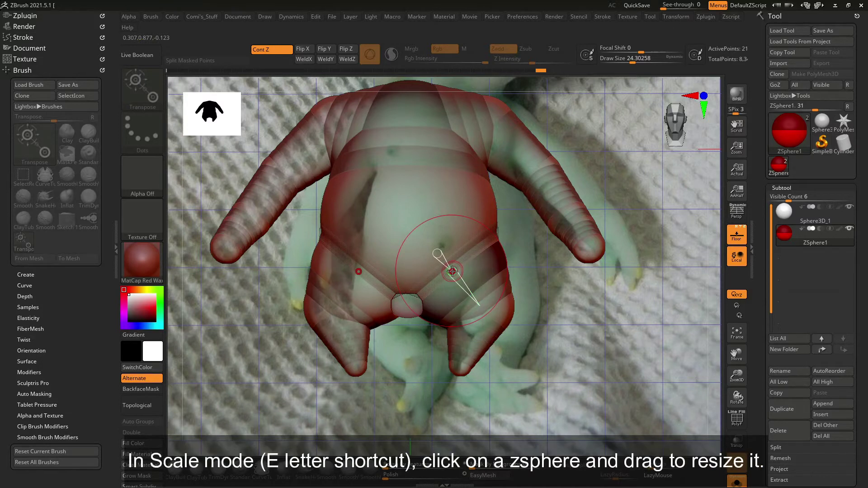
drag(452, 272, 456, 275)
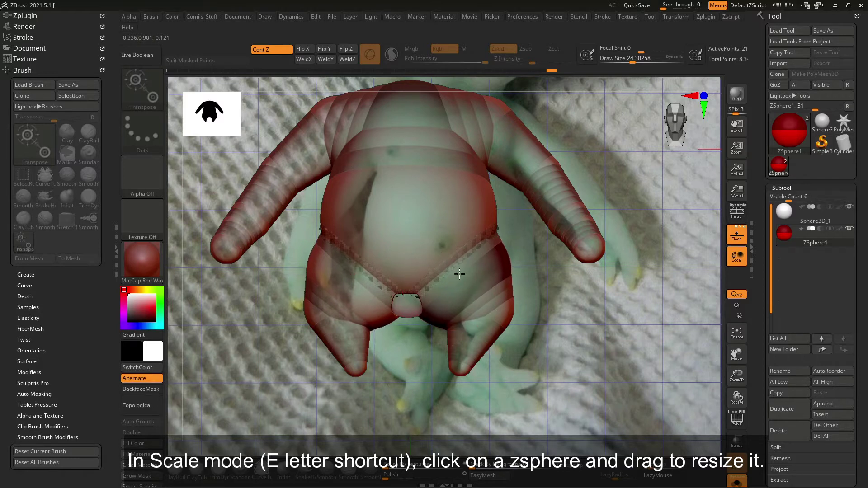
drag(459, 273, 466, 283)
drag(488, 331, 473, 362)
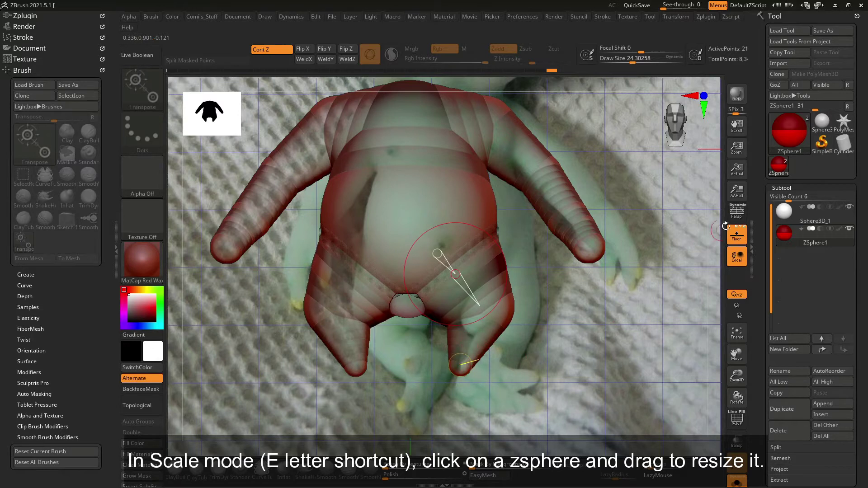
alt+right_drag(461, 364, 460, 301)
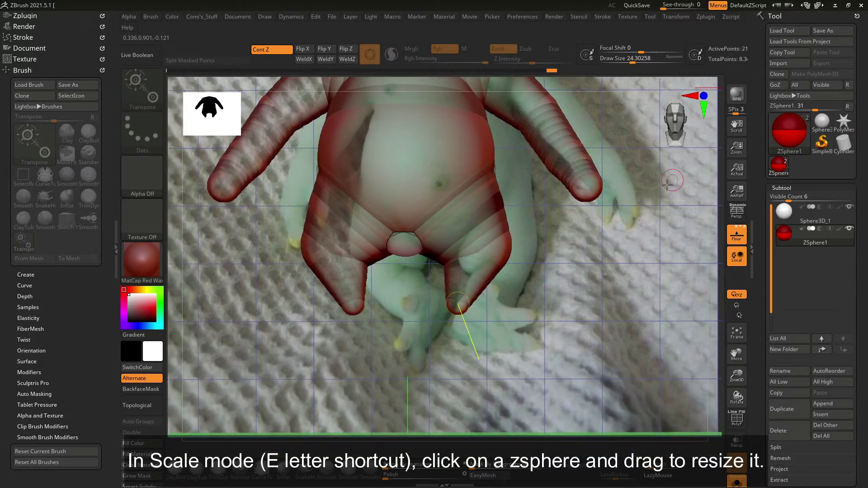
Rotate the leg ZSpheres, pull a ZSphere down to the appendage tip, and check from front and side.
key(r)
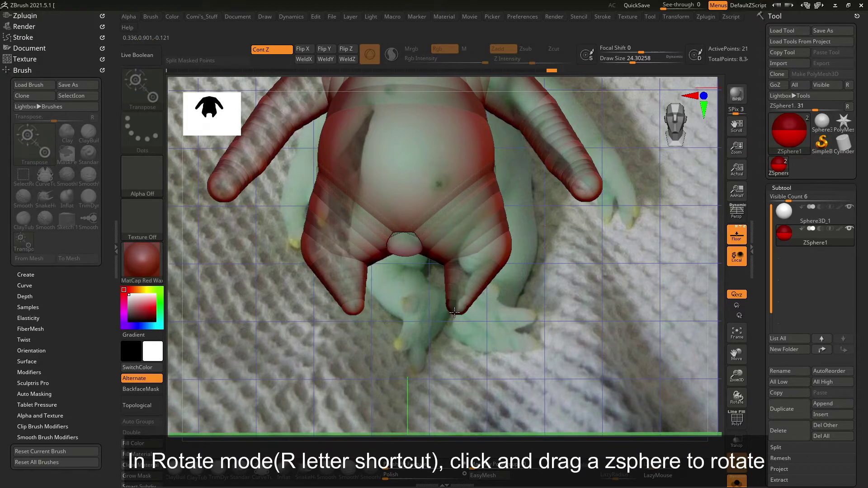
mouse_move(455, 311)
mouse_down()
mouse_move(453, 324)
mouse_move(498, 259)
mouse_move(459, 216)
mouse_up()
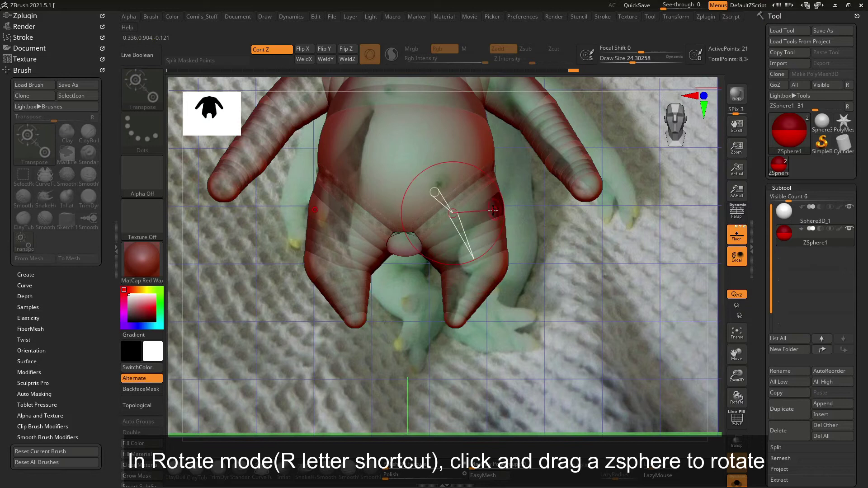
mouse_move(460, 216)
mouse_down()
mouse_move(669, 185)
mouse_move(676, 251)
mouse_up()
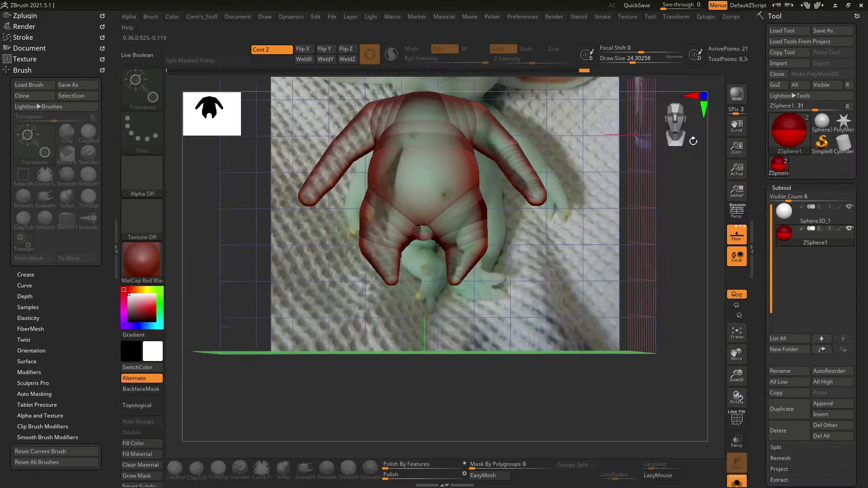
shift+drag(639, 250, 643, 319)
drag(443, 365, 420, 410)
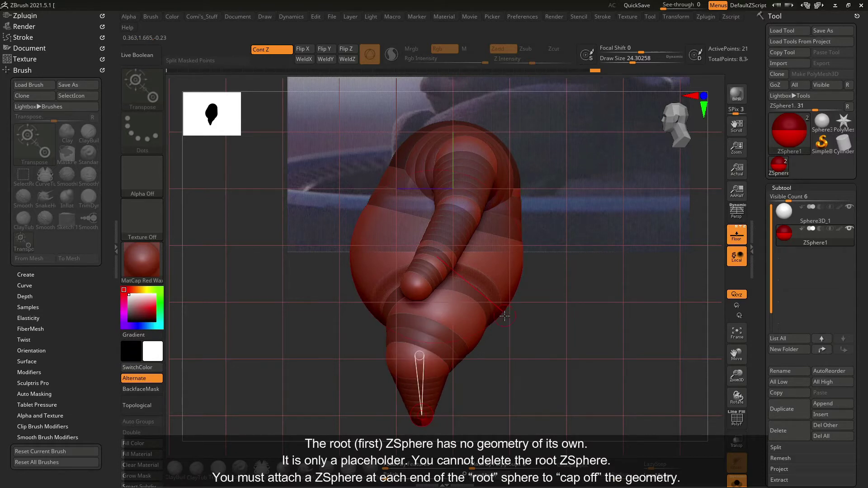
drag(529, 331, 483, 319)
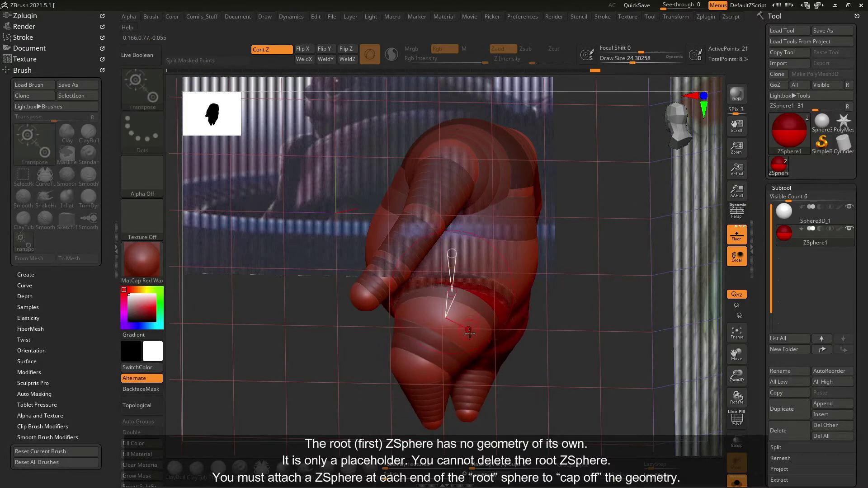
drag(616, 285, 594, 289)
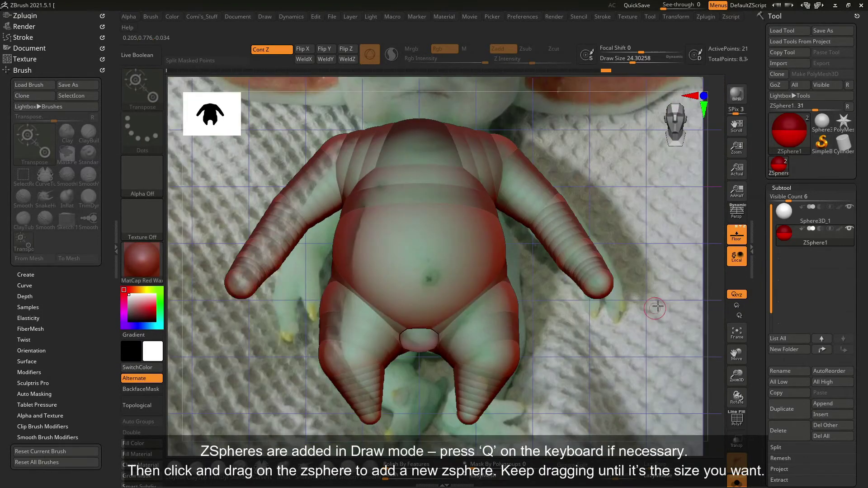
Stretch both mirrored leg-tip ZSpheres outward and downward into pointed feet.
mouse_move(703, 262)
mouse_down()
mouse_move(677, 218)
mouse_move(642, 310)
mouse_up()
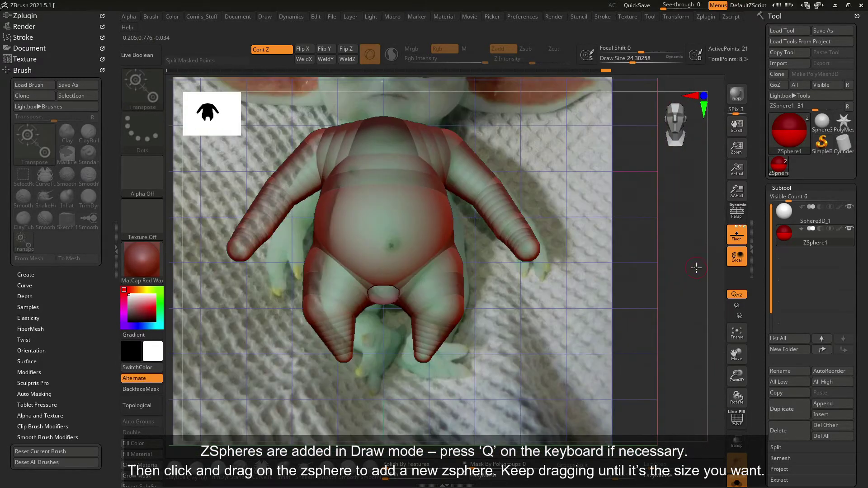
mouse_move(692, 274)
alt+mouse_down()
mouse_move(706, 239)
mouse_move(511, 201)
alt+mouse_up()
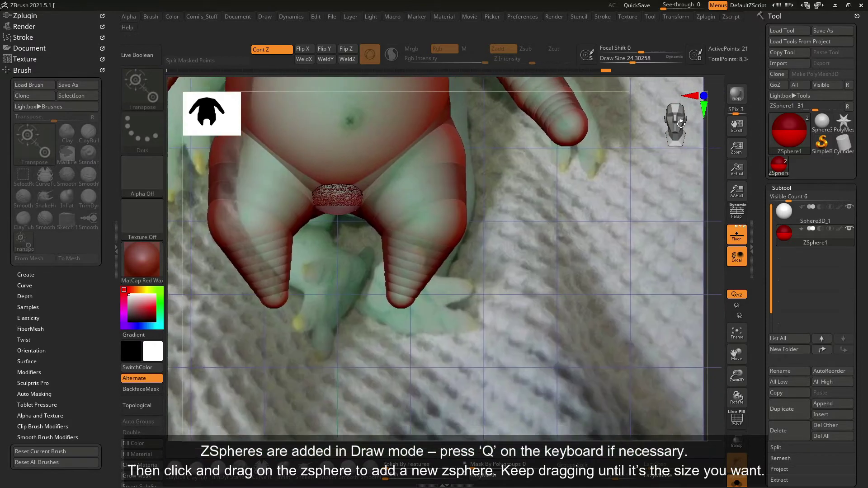
drag(629, 157, 542, 226)
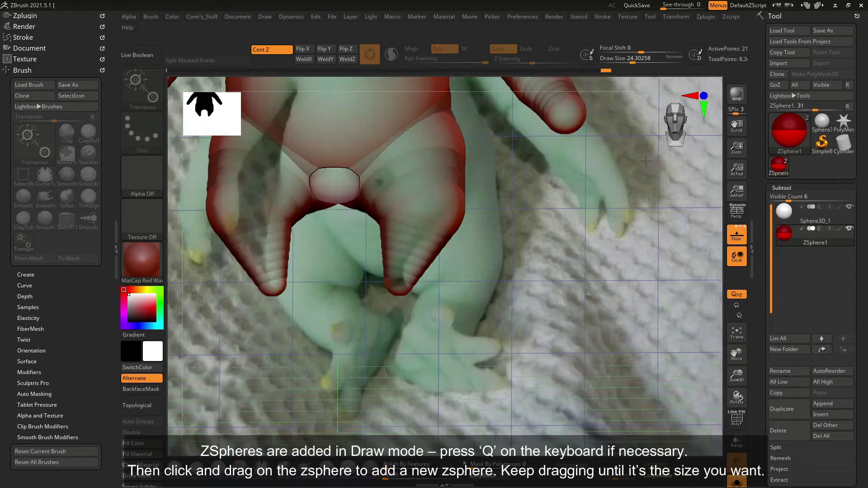
key(q)
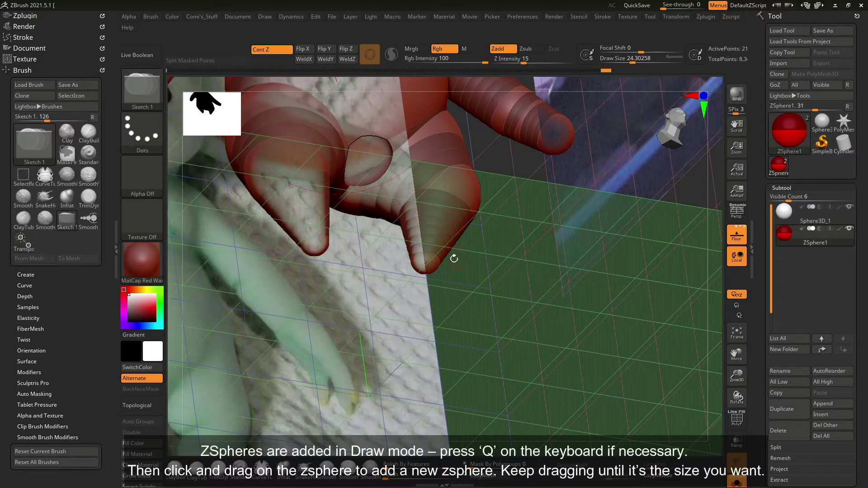
key(w)
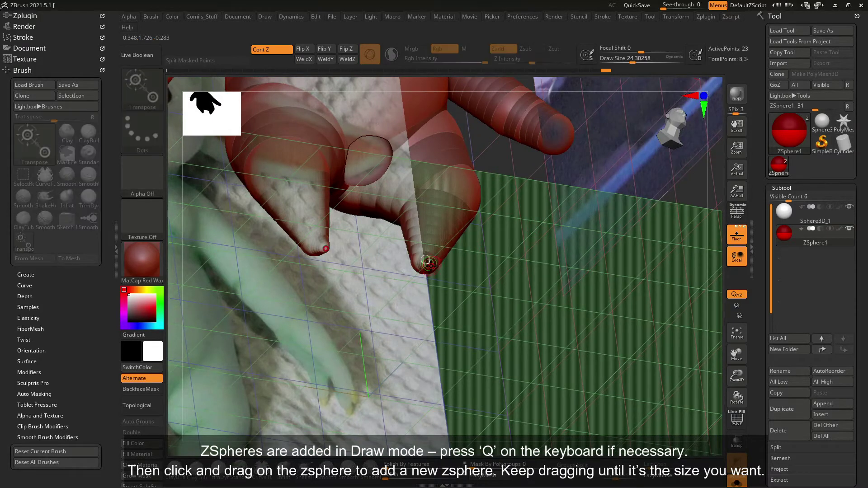
drag(437, 267, 517, 251)
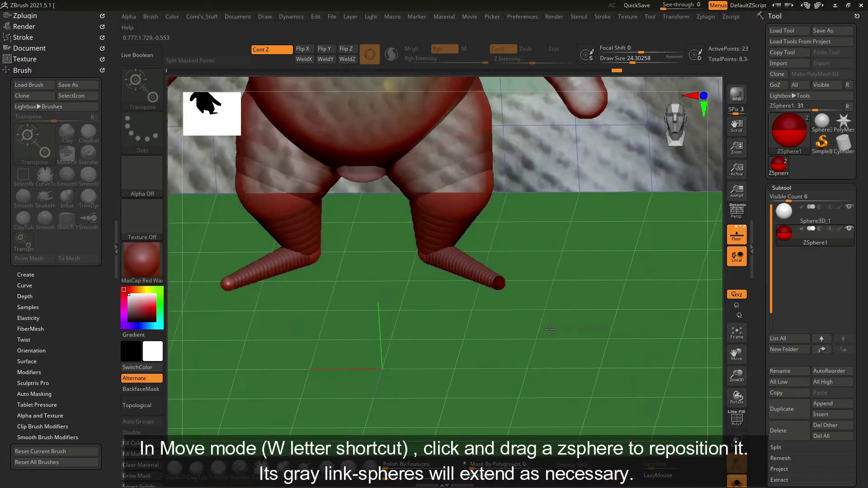
mouse_move(550, 330)
mouse_down()
mouse_move(516, 289)
mouse_move(491, 308)
mouse_move(549, 231)
mouse_move(475, 253)
mouse_up()
Lower the knee ZSphere, insert a new lower-leg ZSphere, and resize it.
drag(414, 272, 420, 286)
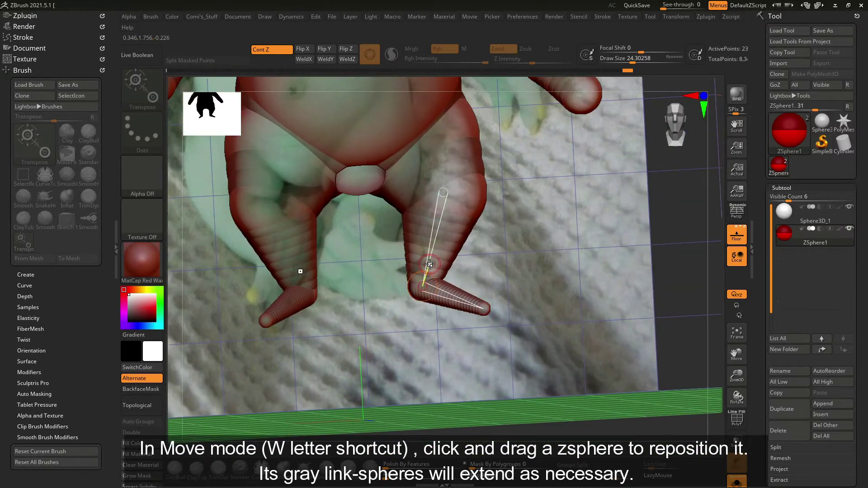
key(q)
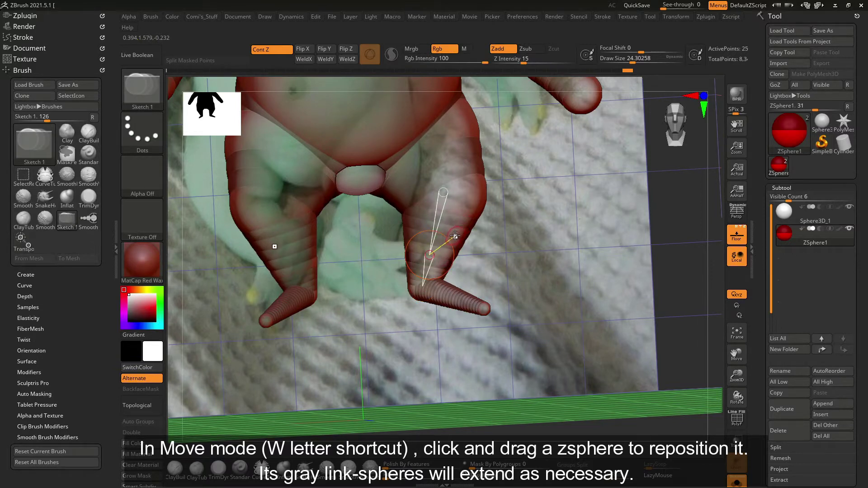
click(438, 217)
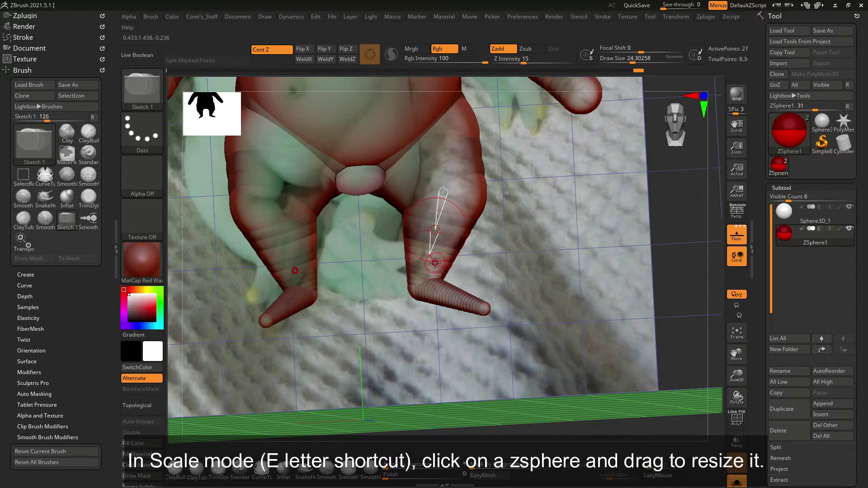
key(e)
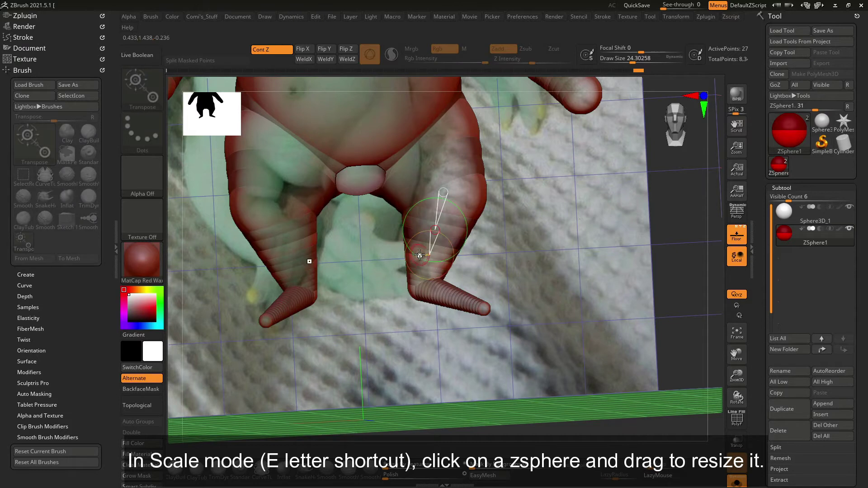
mouse_move(416, 262)
mouse_down()
mouse_move(423, 252)
mouse_move(429, 264)
mouse_up()
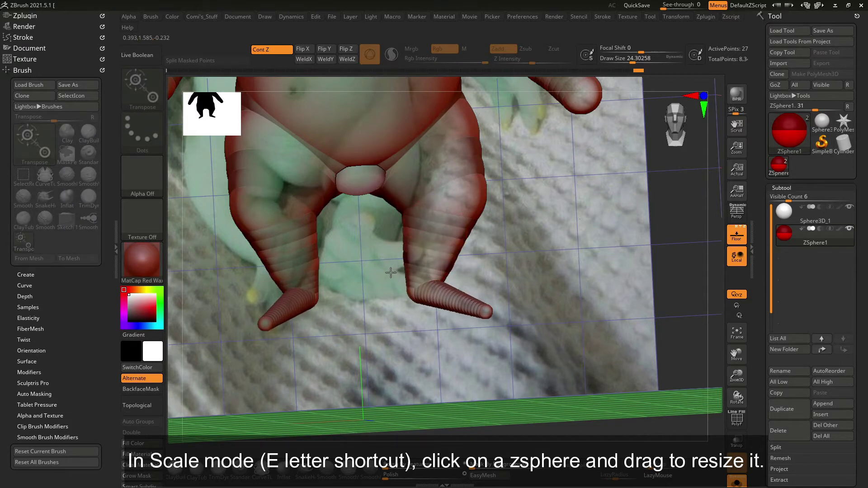
mouse_move(434, 231)
mouse_down()
mouse_move(488, 231)
mouse_move(454, 239)
mouse_up()
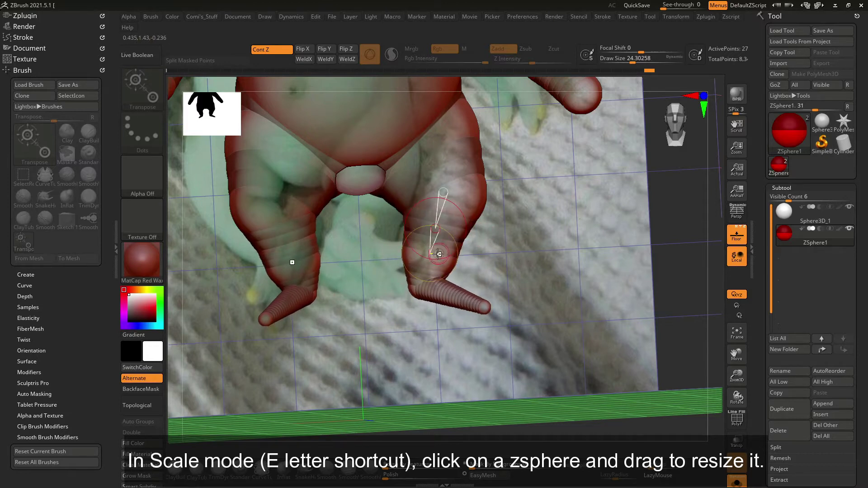
Twist the foot ZSpheres, rotate the ankle and move the knee to re-angle the feet.
drag(420, 252, 608, 218)
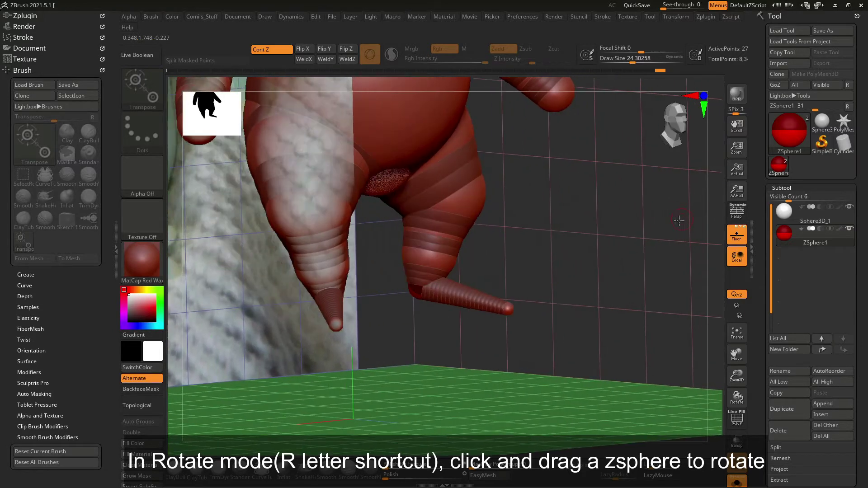
drag(457, 253, 453, 244)
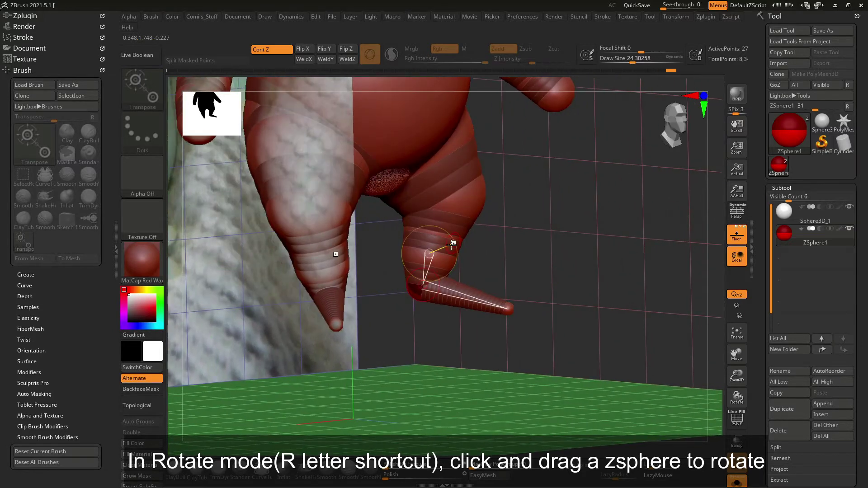
mouse_move(572, 222)
mouse_down()
mouse_move(540, 223)
mouse_move(501, 252)
mouse_up()
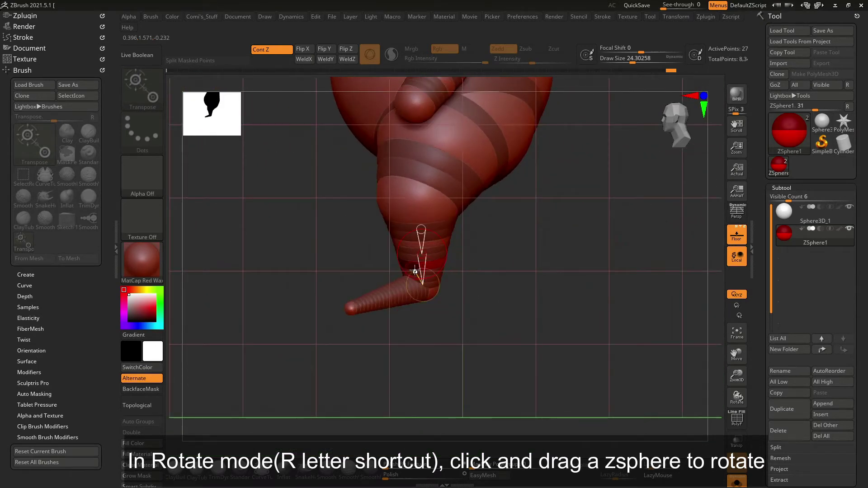
drag(383, 267, 207, 359)
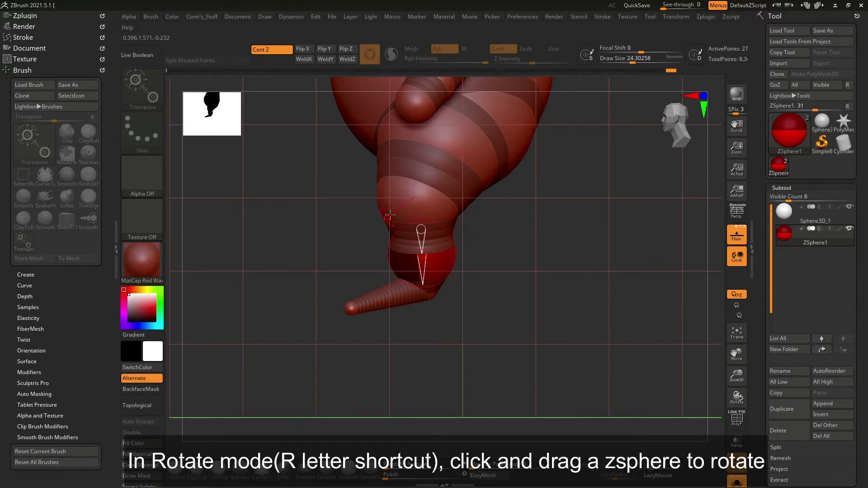
mouse_move(405, 191)
mouse_down()
mouse_move(422, 233)
mouse_move(443, 231)
mouse_up()
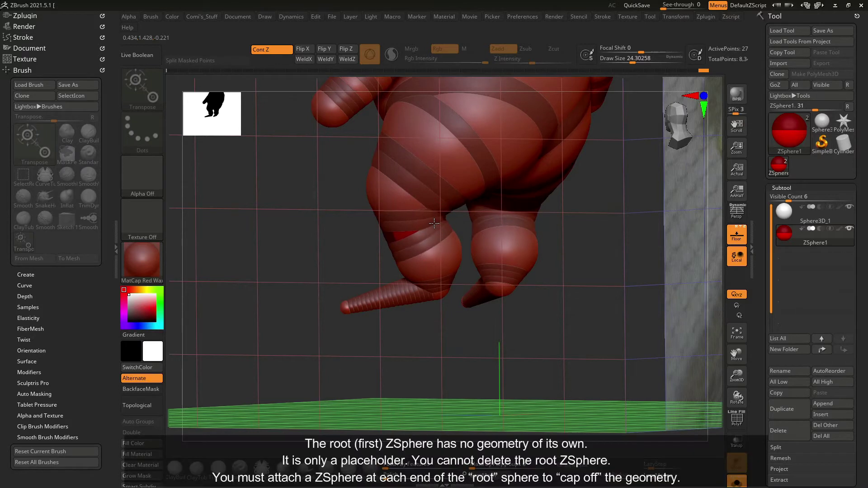
mouse_move(434, 223)
mouse_down()
mouse_move(378, 231)
mouse_move(400, 225)
mouse_move(388, 220)
mouse_up()
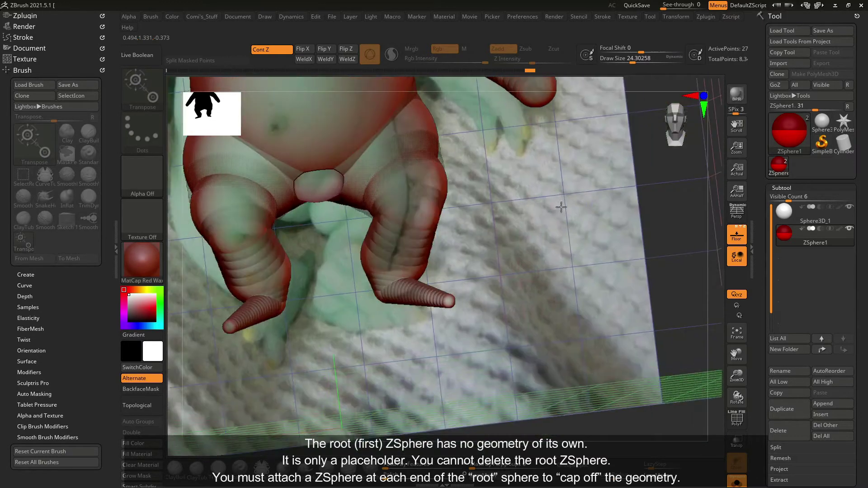
shift+drag(547, 138, 383, 268)
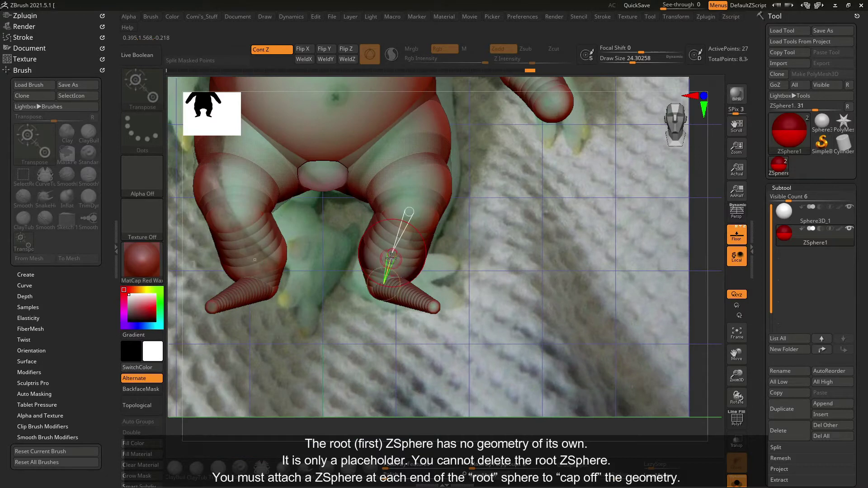
mouse_move(506, 251)
mouse_down()
mouse_move(497, 262)
mouse_move(519, 257)
mouse_up()
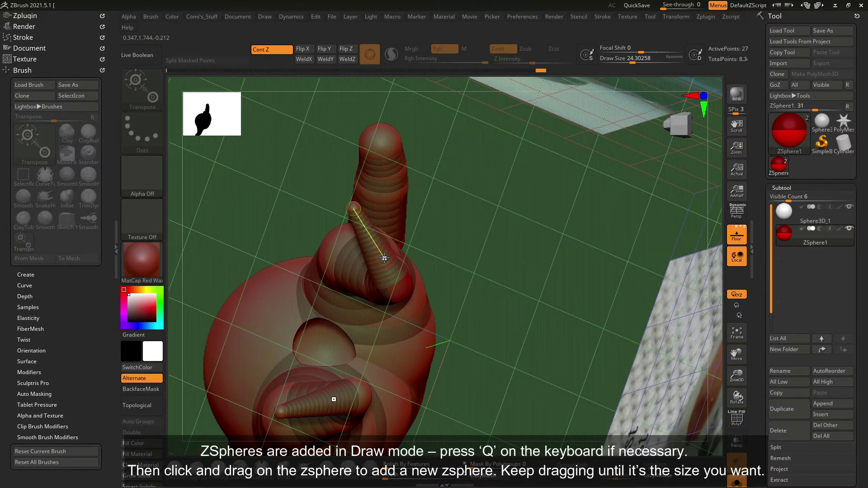
Add a new ZSphere to the foot and drag it outward into a toe.
key(q)
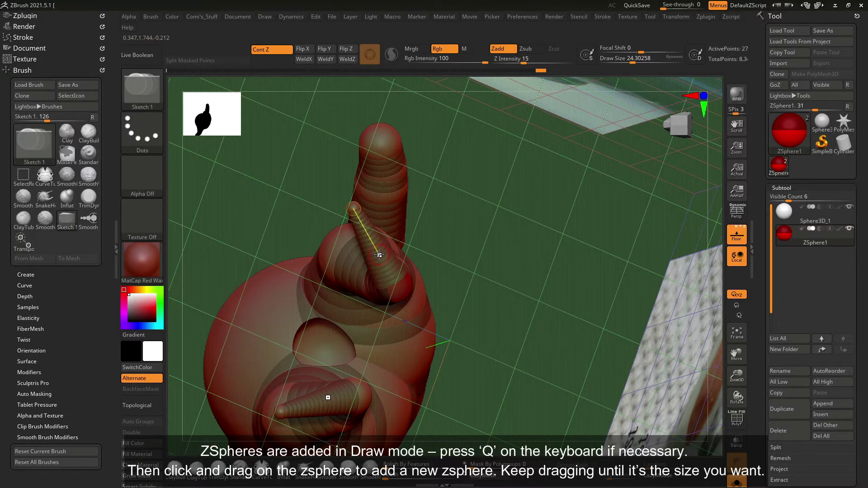
drag(379, 255, 384, 256)
key(w)
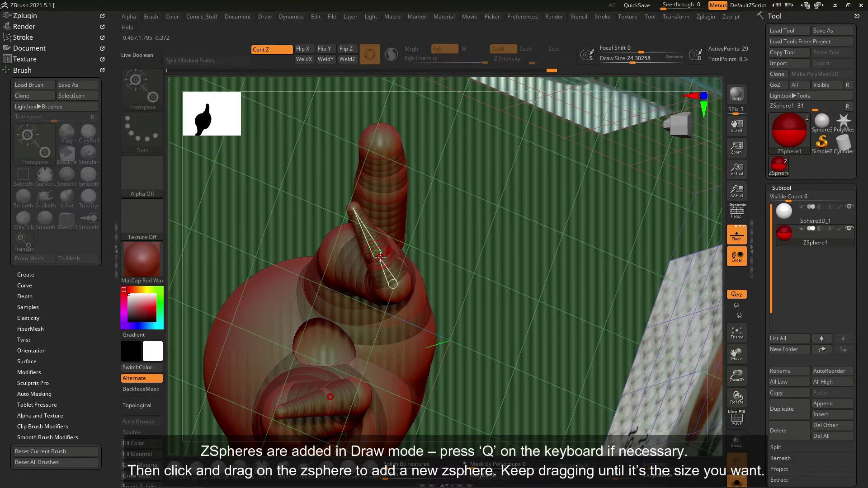
drag(355, 207, 392, 284)
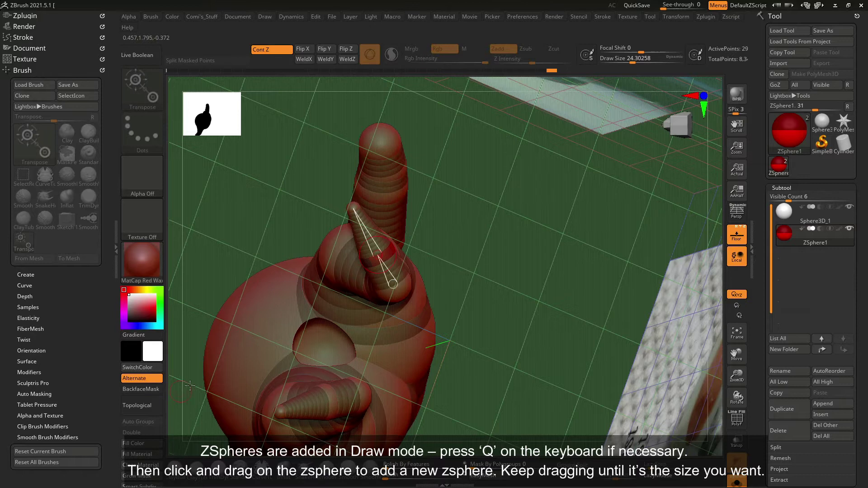
drag(354, 207, 393, 284)
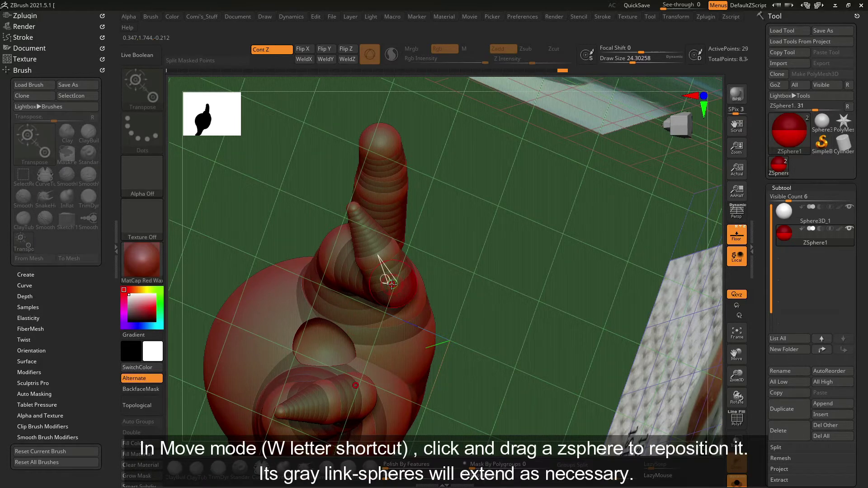
mouse_move(503, 214)
mouse_down()
mouse_move(495, 292)
mouse_move(449, 262)
mouse_up()
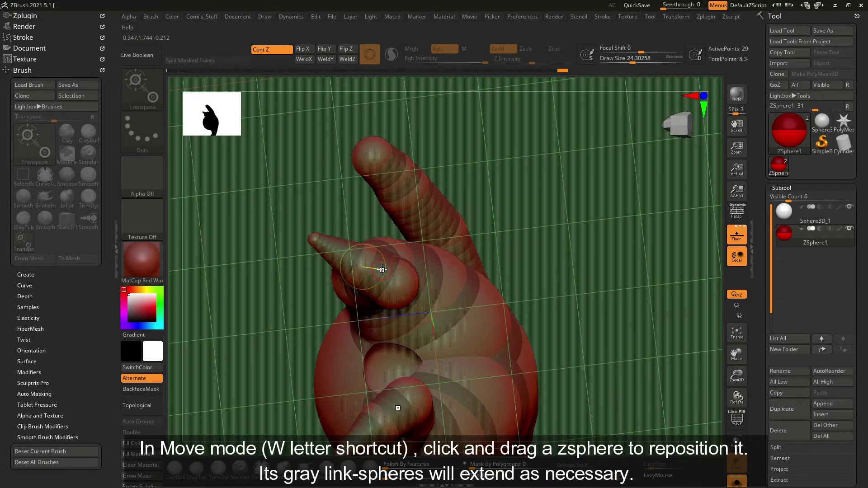
Add a child ZSphere extending the cone-shaped toe, then inspect it from several angles.
key(q)
drag(382, 273, 388, 258)
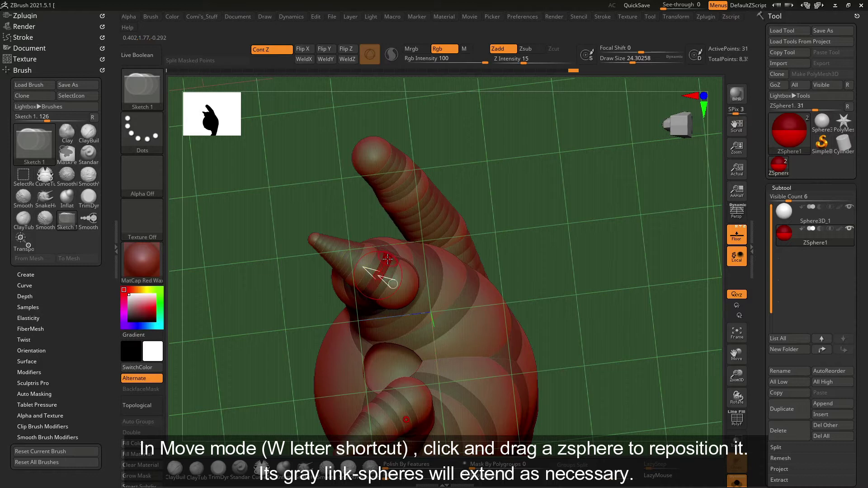
key(w)
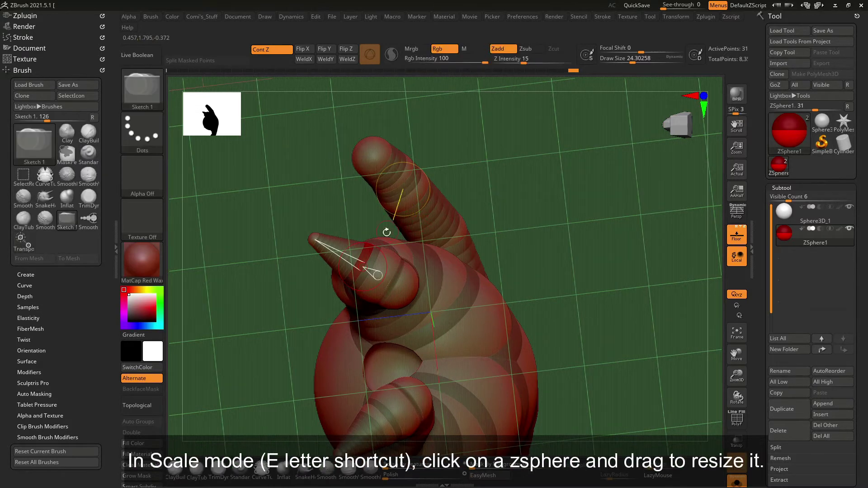
mouse_move(522, 134)
mouse_down()
mouse_move(554, 199)
mouse_move(542, 182)
mouse_move(489, 163)
mouse_move(415, 258)
mouse_move(383, 276)
mouse_move(396, 253)
mouse_up()
key(e)
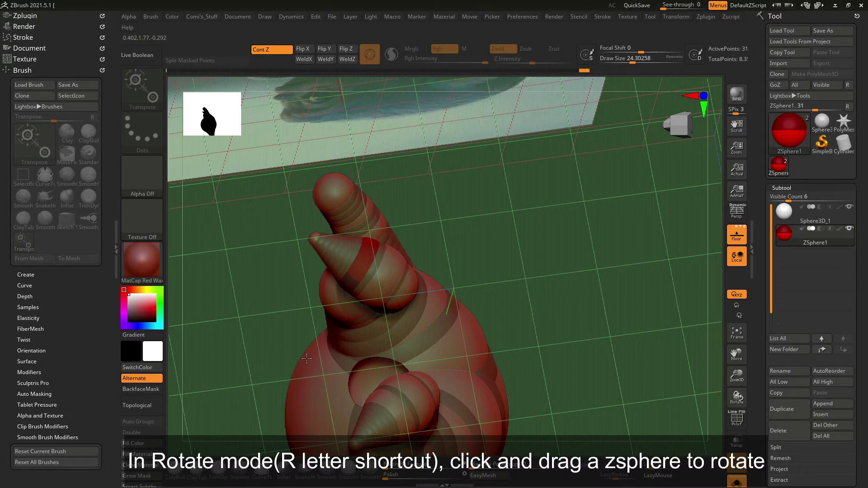
mouse_move(300, 367)
mouse_down()
mouse_move(433, 333)
mouse_move(493, 267)
mouse_up()
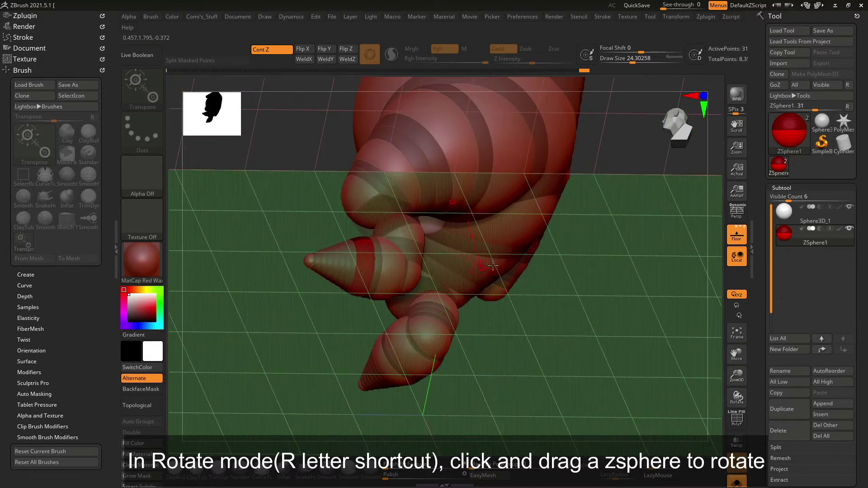
mouse_move(581, 265)
mouse_down()
mouse_move(590, 234)
mouse_move(401, 284)
mouse_move(405, 277)
mouse_move(347, 270)
mouse_up()
key(r)
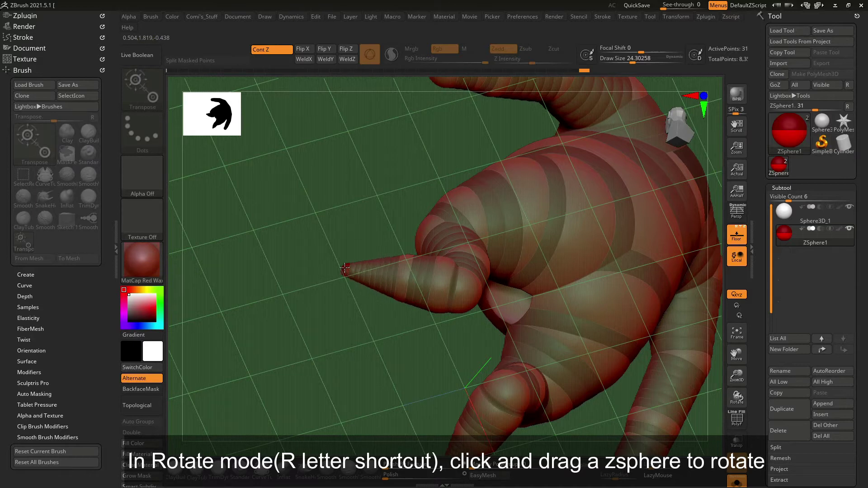
key(q)
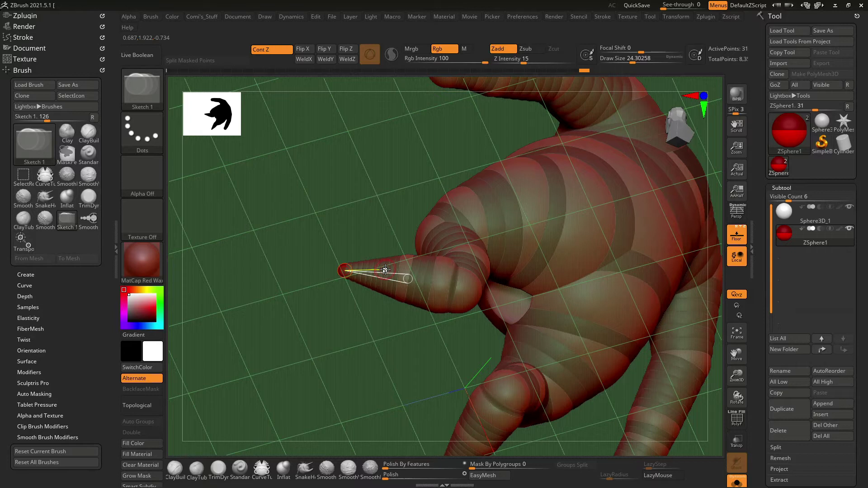
key(w)
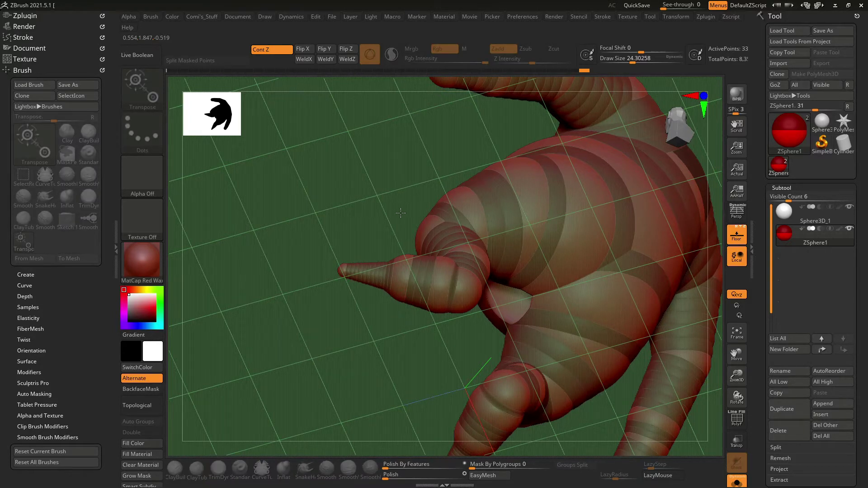
mouse_move(389, 225)
mouse_down()
mouse_move(489, 279)
mouse_move(447, 234)
mouse_move(435, 255)
mouse_up()
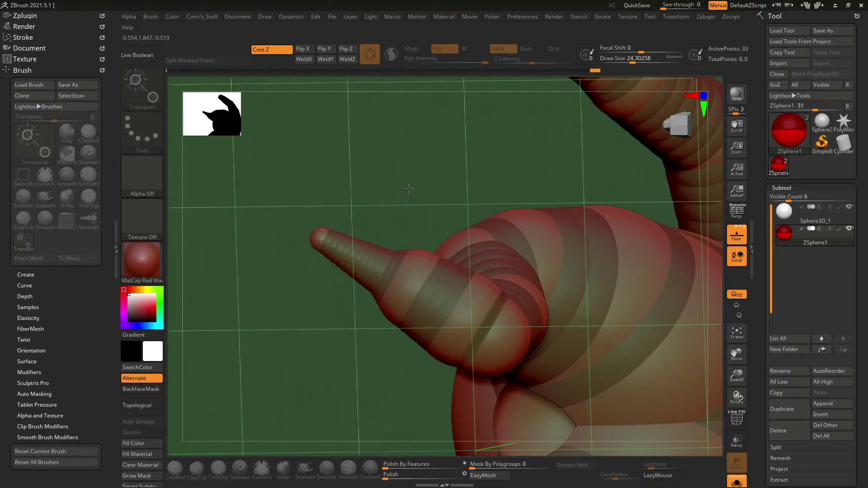
Add a ZSphere on the toe base, pull it upright, and insert a middle joint sphere.
key(q)
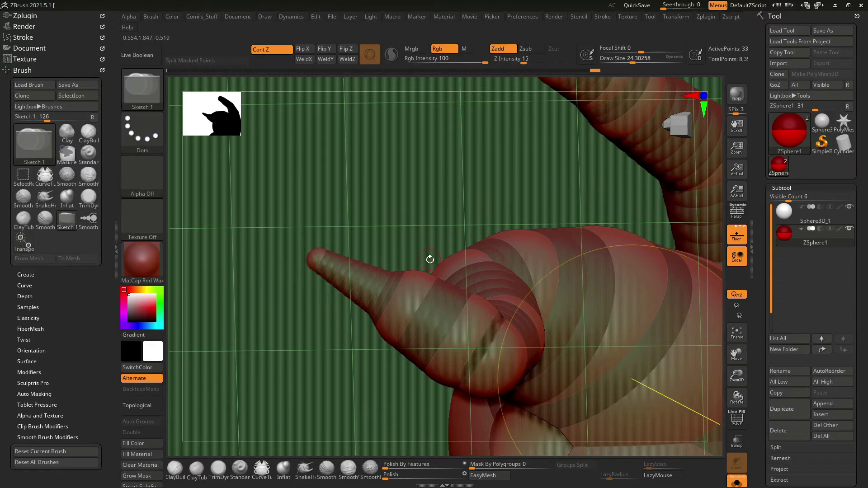
click(417, 257)
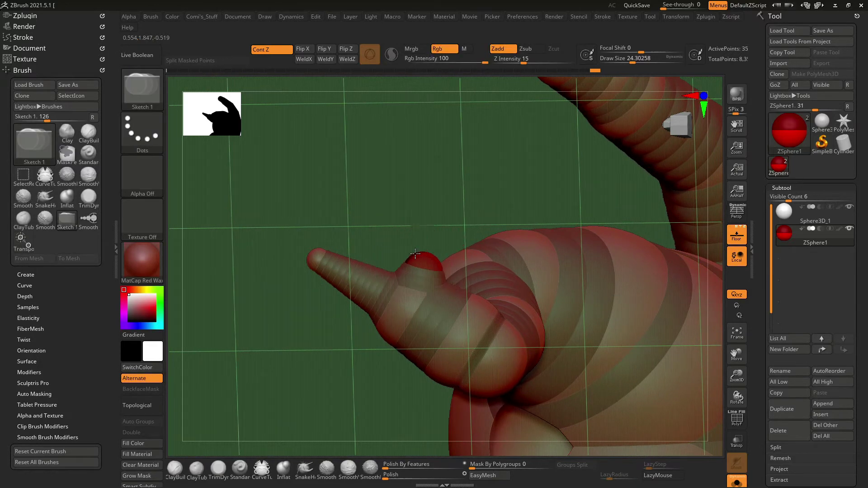
key(w)
drag(424, 253, 404, 194)
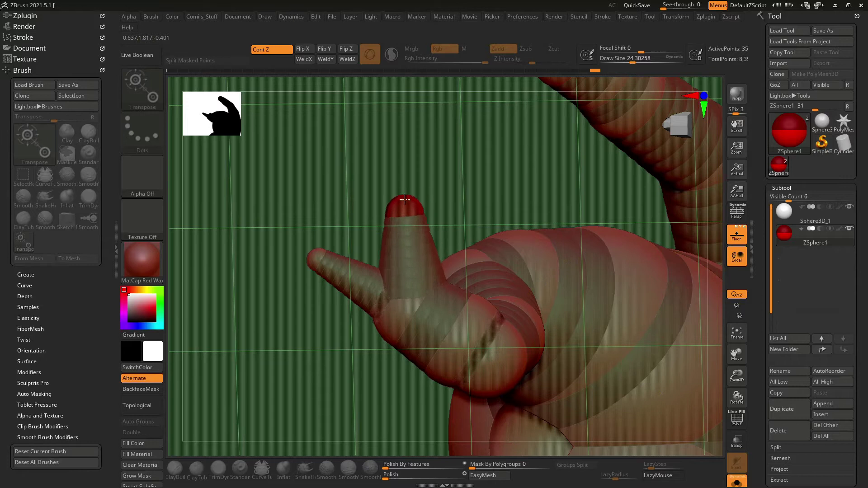
key(q)
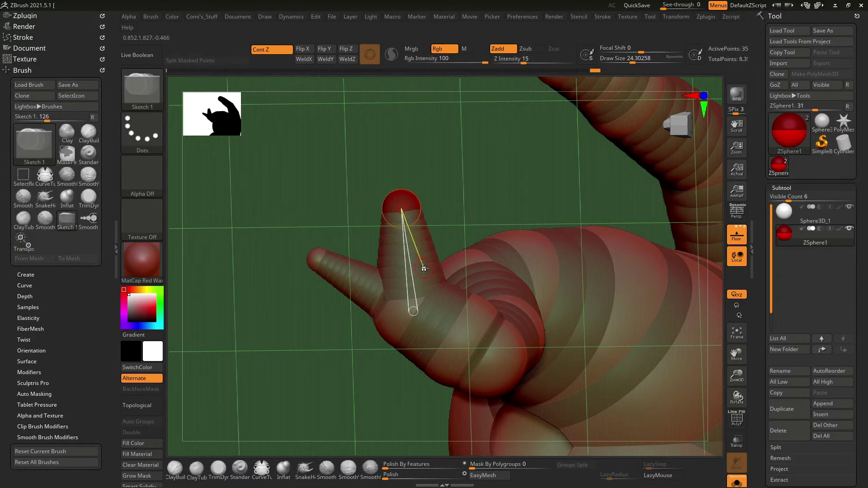
click(424, 269)
key(w)
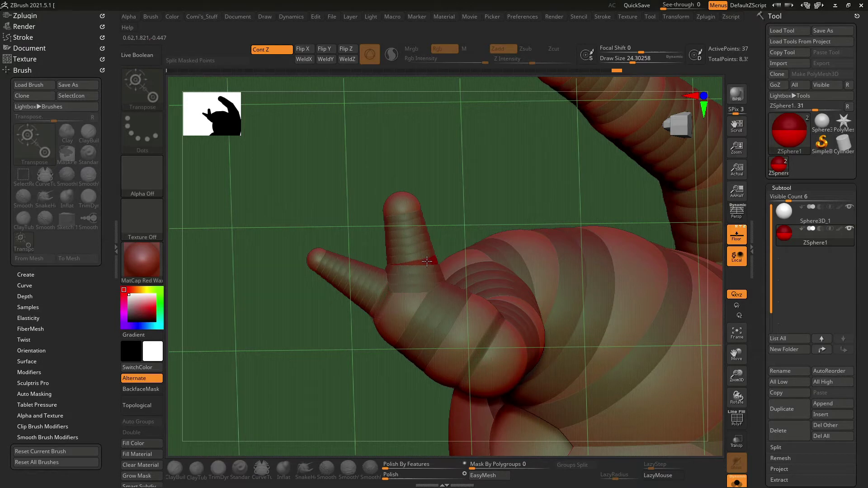
mouse_move(439, 163)
mouse_down()
mouse_move(368, 198)
mouse_move(326, 197)
mouse_up()
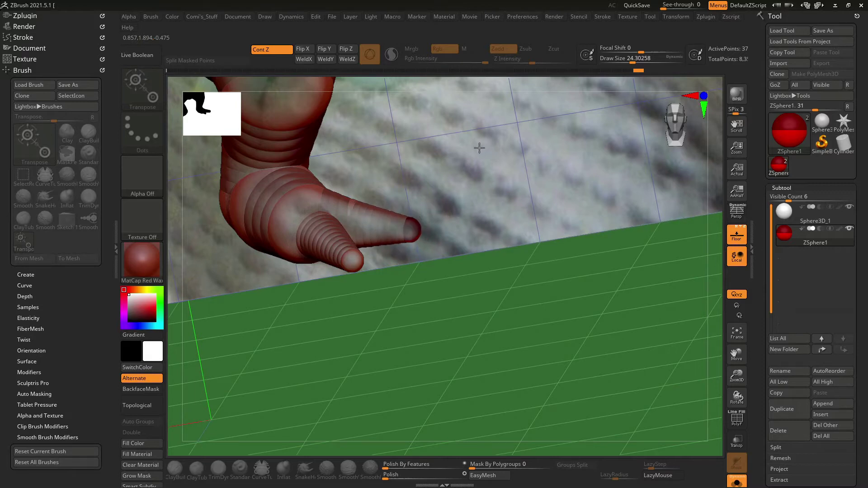
mouse_move(483, 338)
mouse_down()
mouse_move(418, 334)
mouse_move(473, 252)
mouse_move(484, 252)
mouse_move(410, 232)
mouse_up()
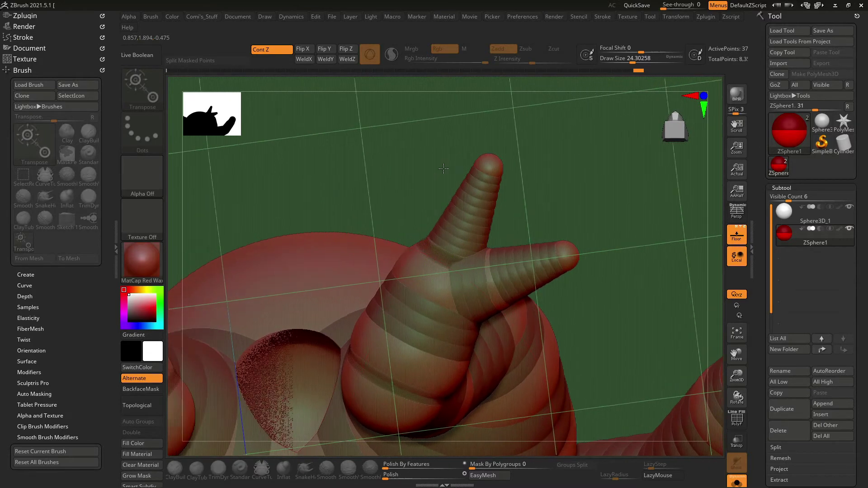
Stretch a third toe up and to the left, and adjust its joint and tip.
key(q)
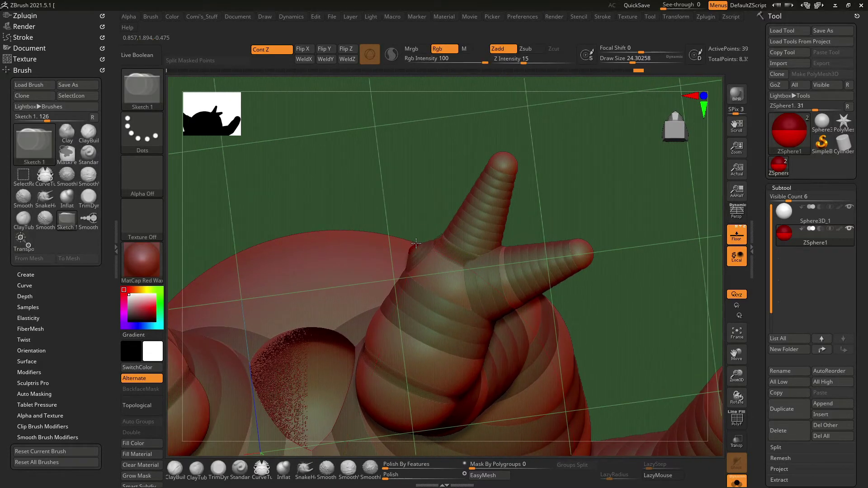
key(w)
drag(417, 245, 392, 184)
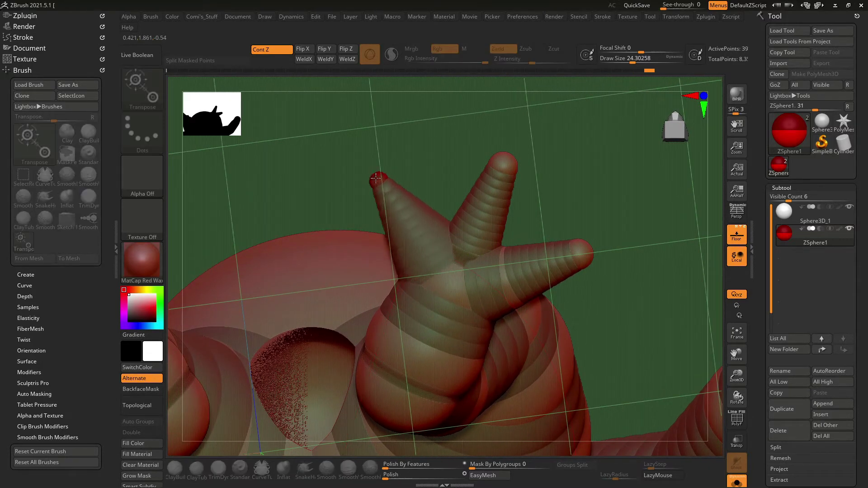
key(q)
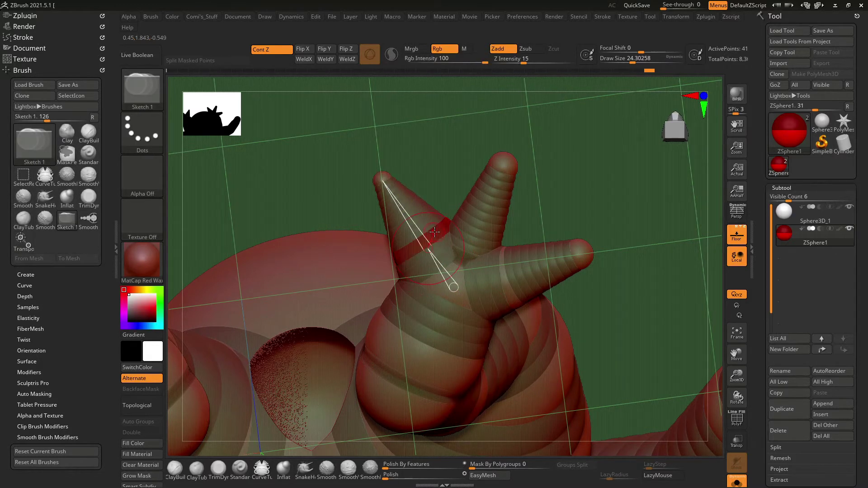
key(w)
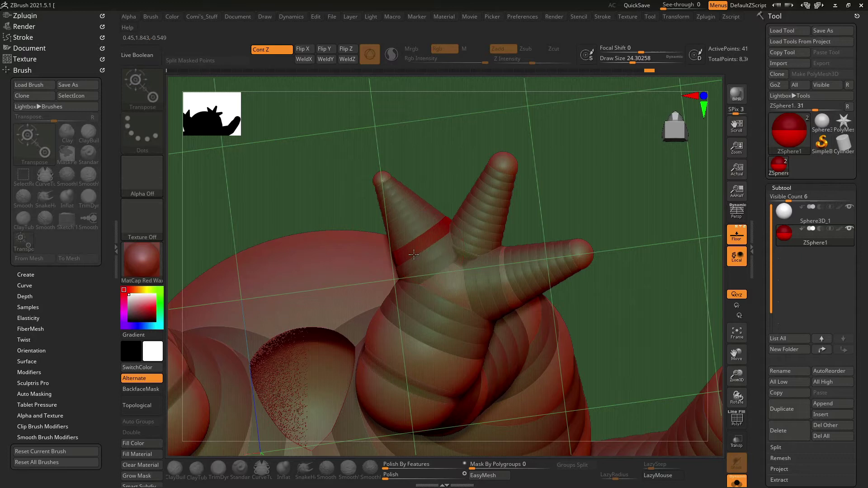
ctrl+drag(382, 179, 450, 287)
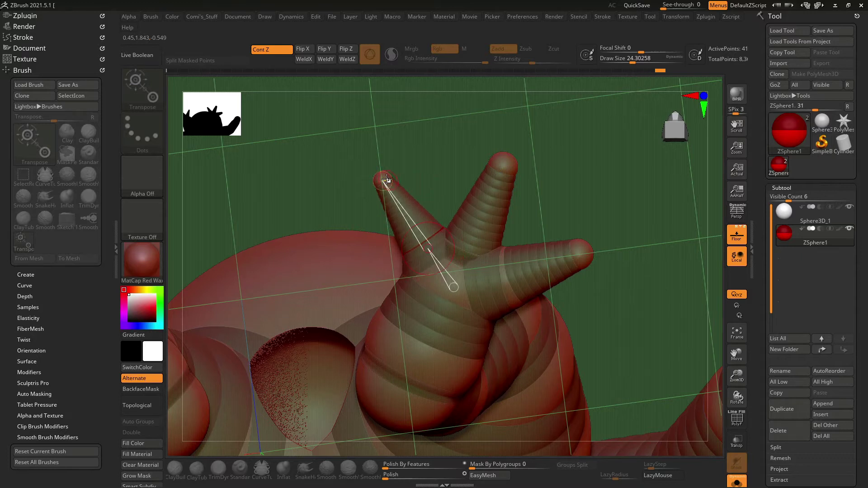
ctrl+drag(381, 176, 415, 271)
mouse_move(425, 172)
mouse_down()
mouse_move(444, 162)
mouse_move(428, 205)
mouse_up()
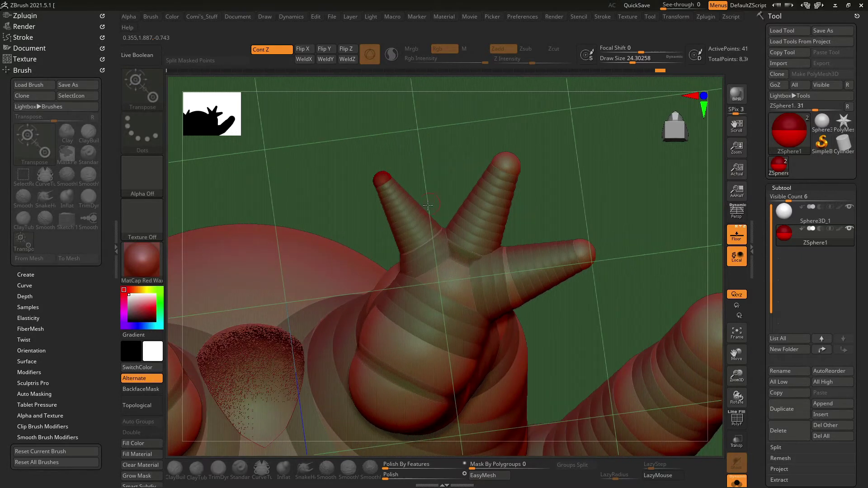
Add joint spheres along the middle and right toes, and raise the right toe's tip.
key(q)
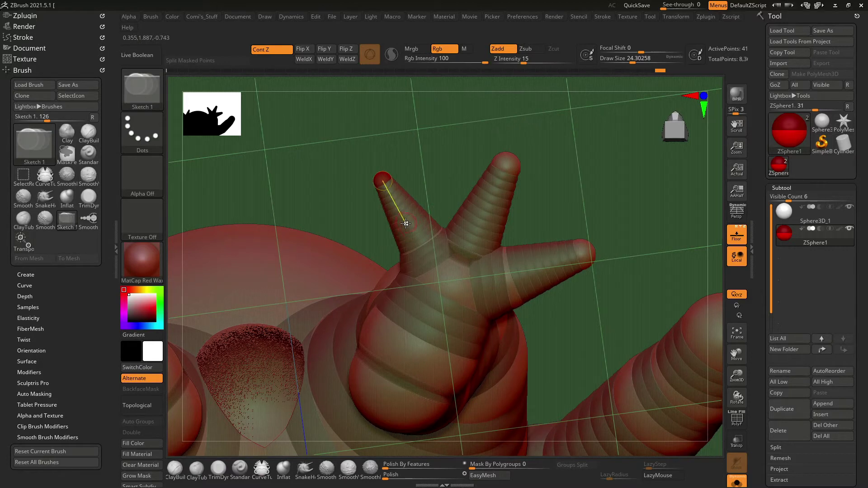
drag(506, 168, 466, 255)
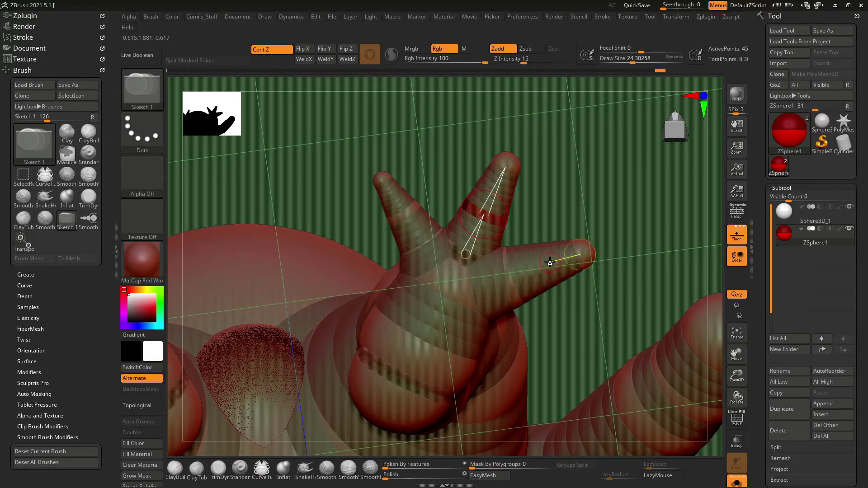
drag(546, 266, 504, 278)
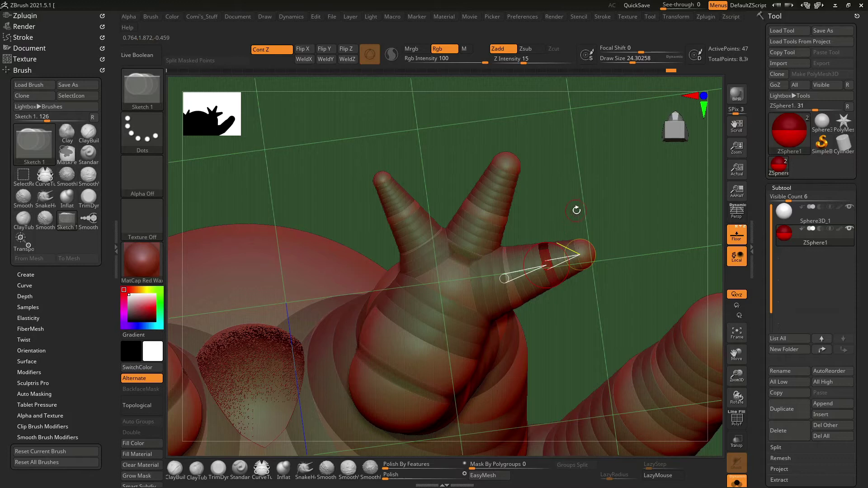
key(w)
drag(580, 254, 578, 239)
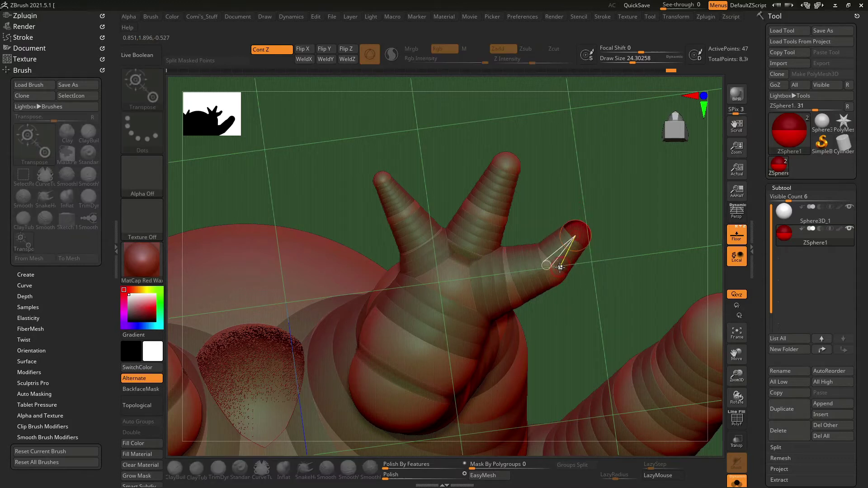
drag(519, 175, 573, 207)
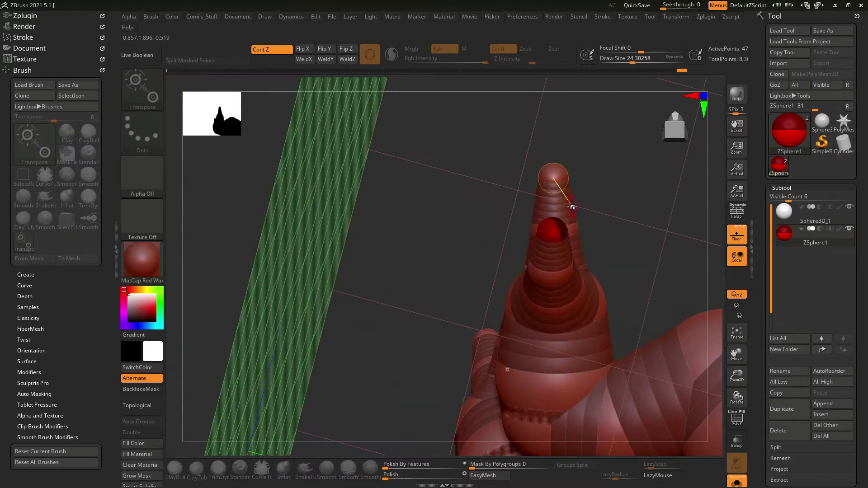
mouse_move(629, 222)
mouse_down()
mouse_move(588, 272)
mouse_move(597, 274)
mouse_up()
Reposition the right and nearer toe tips to splay the three toes apart.
right_drag(597, 273, 600, 276)
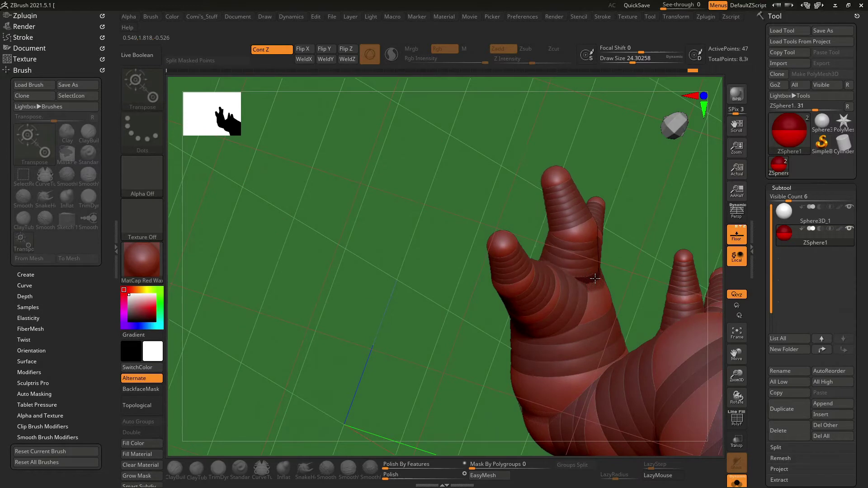
right_drag(584, 231, 596, 230)
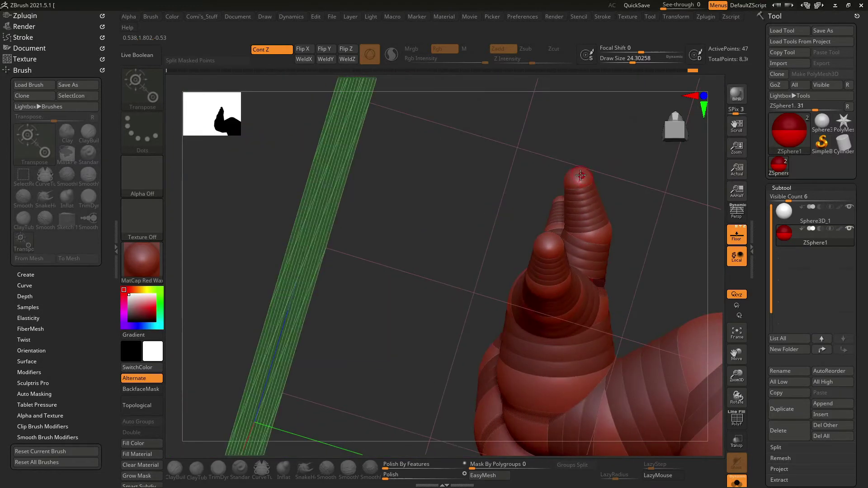
drag(596, 231, 570, 190)
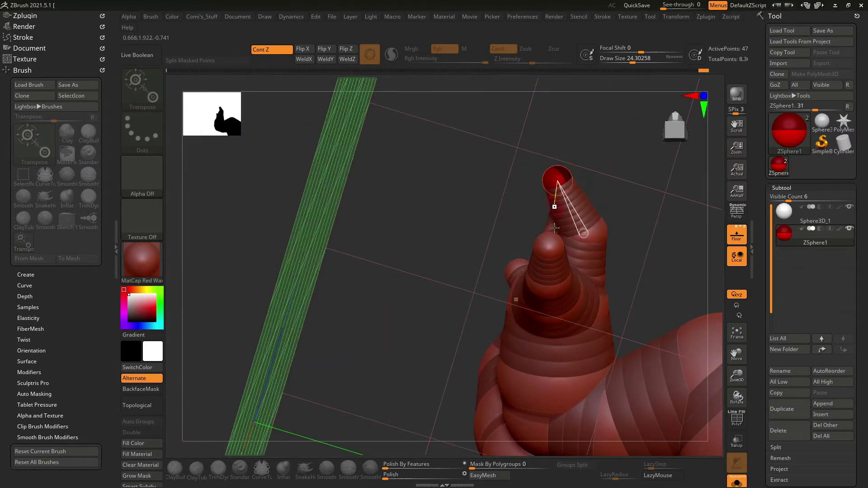
right_drag(556, 236, 542, 277)
drag(541, 277, 552, 288)
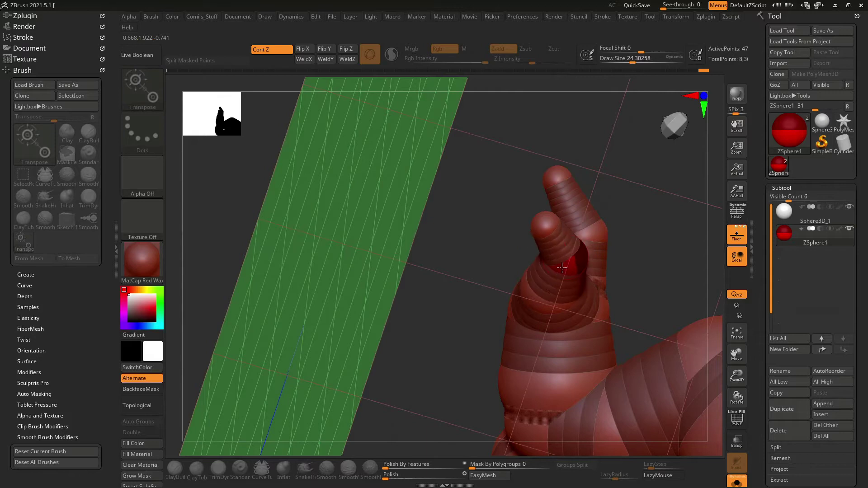
mouse_move(646, 204)
right_down()
mouse_move(609, 201)
mouse_move(597, 248)
right_up()
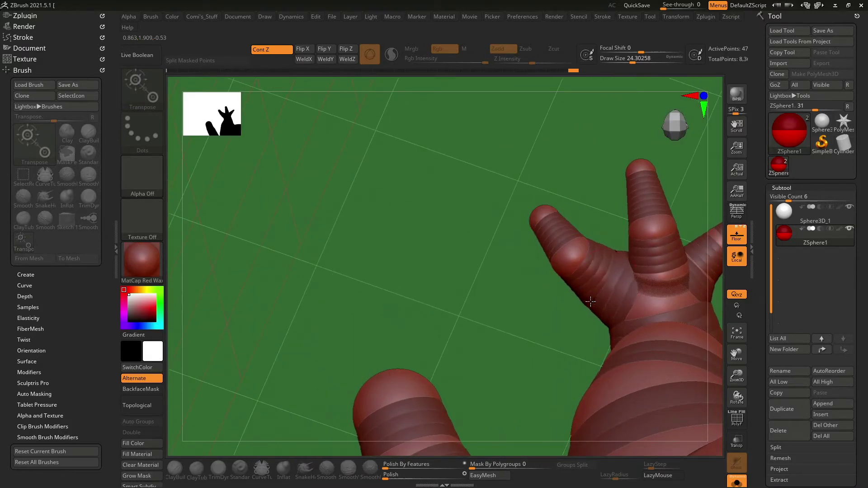
mouse_move(659, 253)
right_down()
mouse_move(557, 172)
mouse_move(587, 162)
right_up()
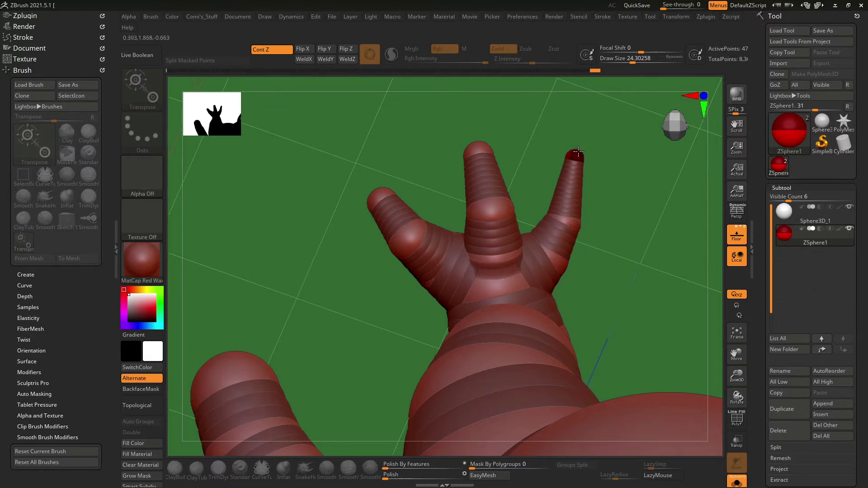
mouse_move(589, 225)
right_down()
mouse_move(581, 206)
mouse_move(613, 186)
right_up()
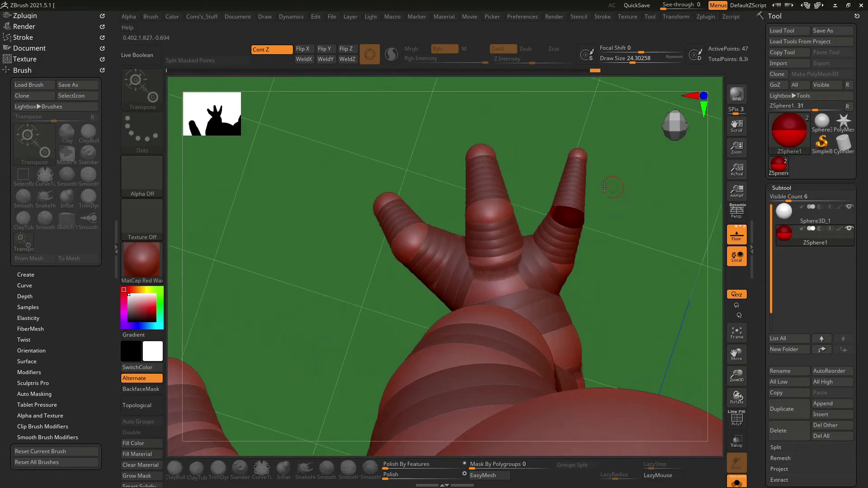
mouse_move(591, 153)
right_down()
mouse_move(604, 285)
mouse_move(543, 410)
mouse_move(599, 317)
right_up()
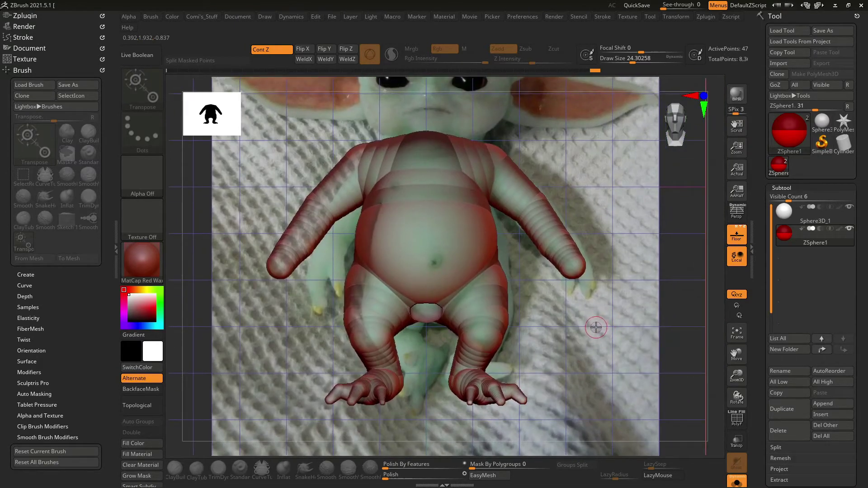
Nudge the ankle ZSphere and enlarge it to fill out the heel.
mouse_move(610, 316)
right_down()
mouse_move(642, 274)
mouse_move(611, 272)
right_up()
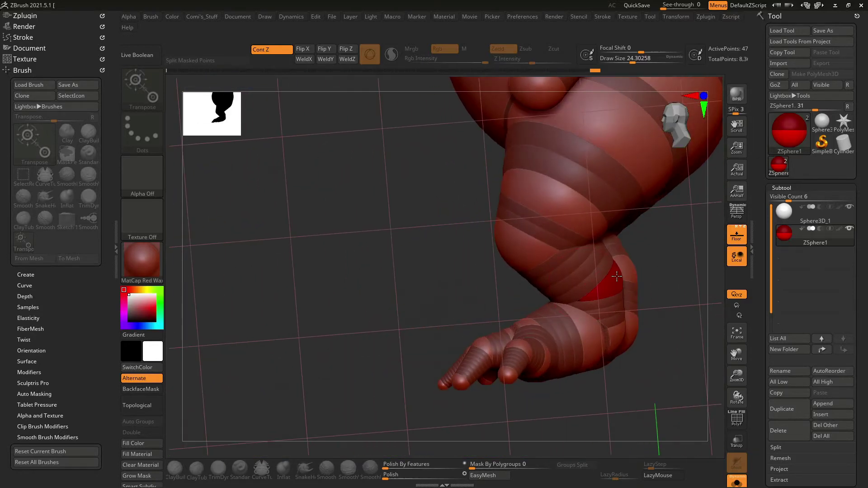
mouse_move(618, 277)
mouse_down()
mouse_move(628, 280)
mouse_move(594, 321)
mouse_up()
right_drag(585, 329, 578, 309)
drag(564, 310, 580, 355)
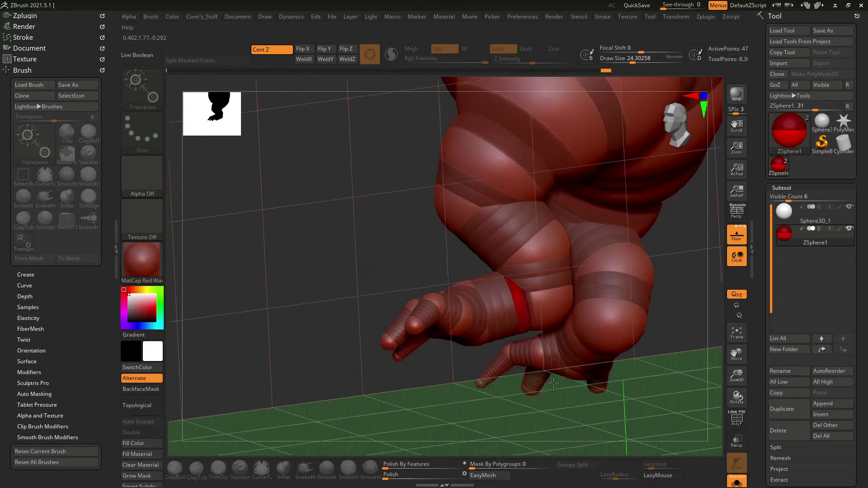
right_drag(542, 274, 543, 325)
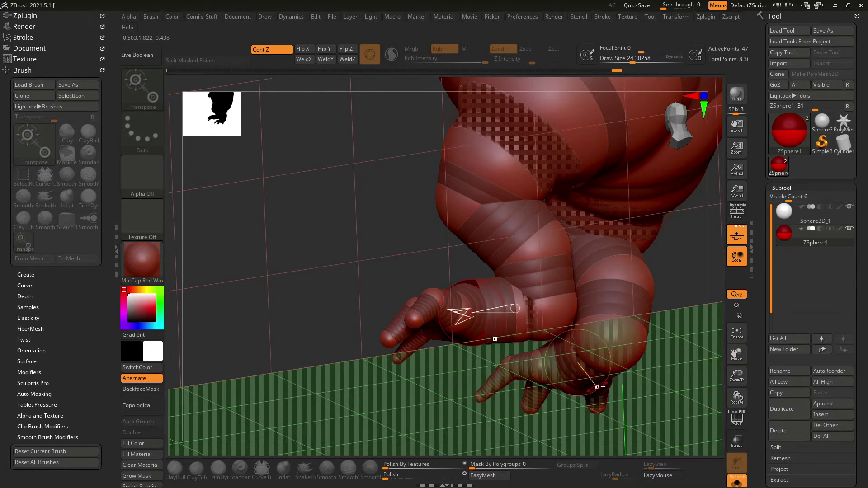
mouse_move(652, 371)
mouse_down()
mouse_move(642, 357)
mouse_move(628, 229)
mouse_move(619, 266)
mouse_up()
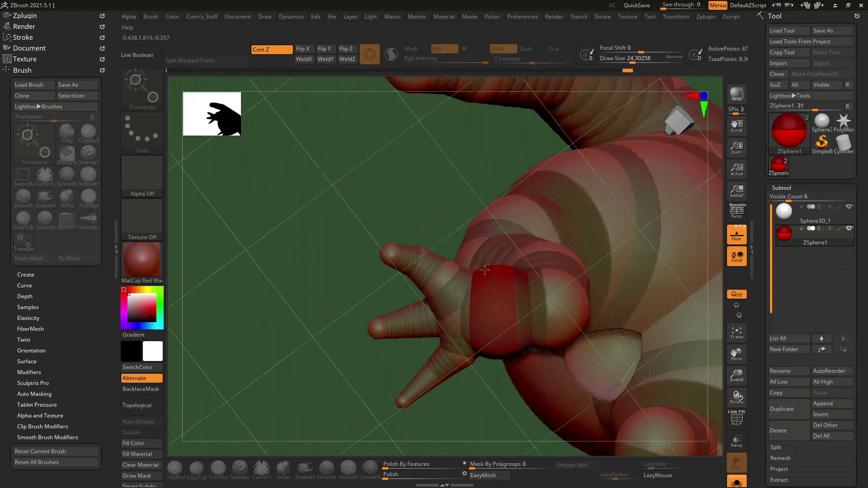
Reposition and shrink one foot-chain sphere, and enlarge its neighbour to fill the foot.
drag(498, 315, 504, 318)
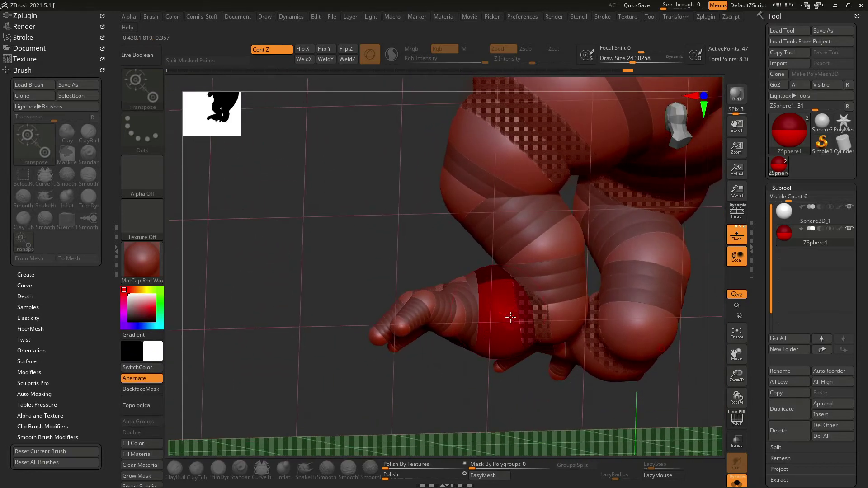
drag(500, 312, 493, 311)
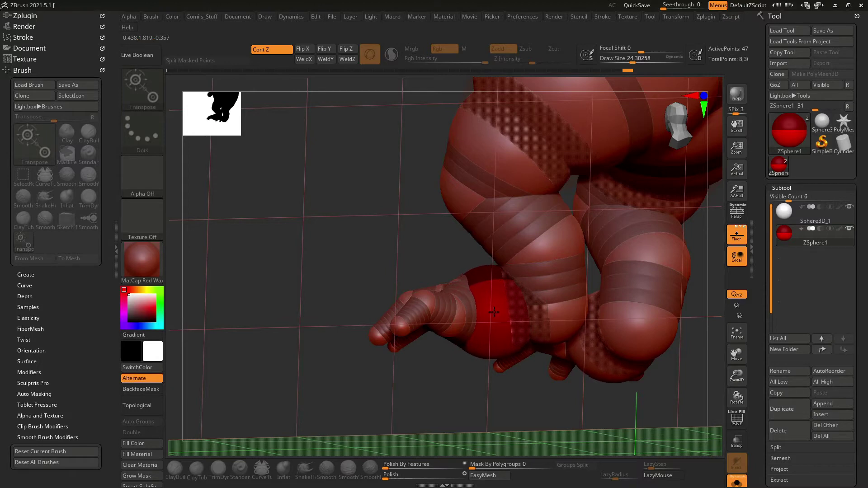
drag(496, 311, 503, 286)
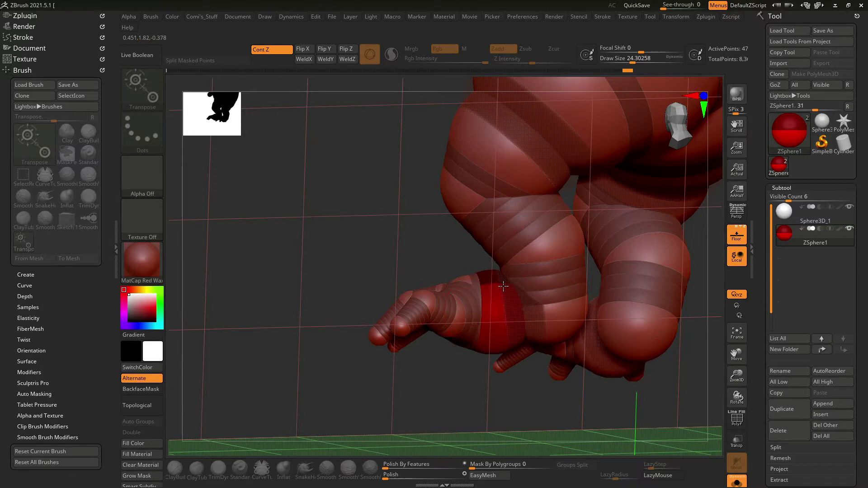
click(570, 317)
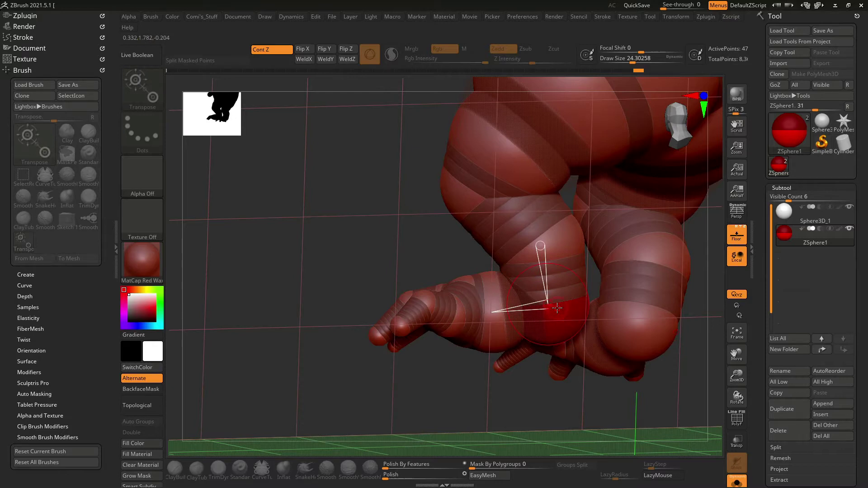
drag(553, 309, 556, 307)
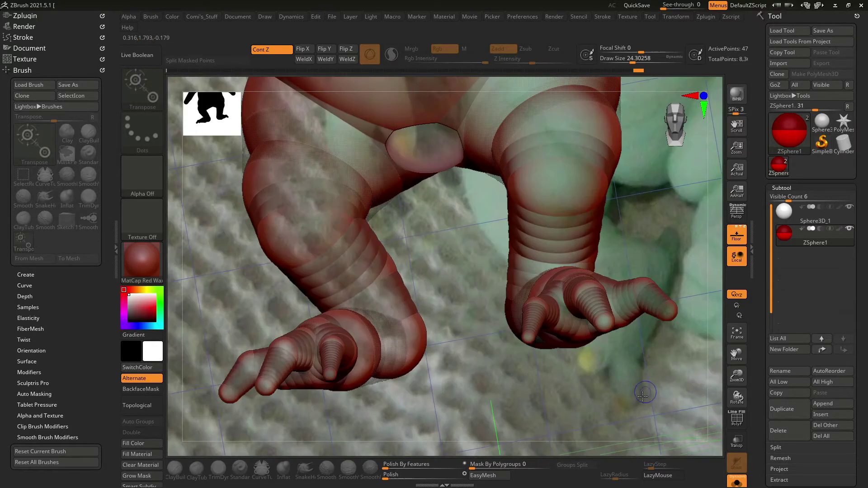
mouse_move(643, 395)
mouse_down()
mouse_move(656, 410)
mouse_move(583, 368)
mouse_move(614, 321)
mouse_move(579, 322)
mouse_up()
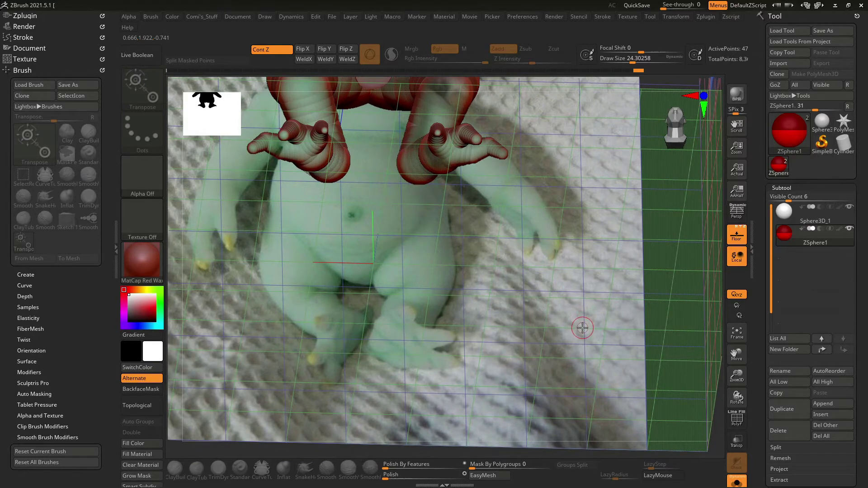
Sketch new ZSpheres onto three fingertips, including the index finger, to lengthen them.
mouse_move(583, 326)
mouse_down()
mouse_move(559, 365)
mouse_move(509, 297)
mouse_up()
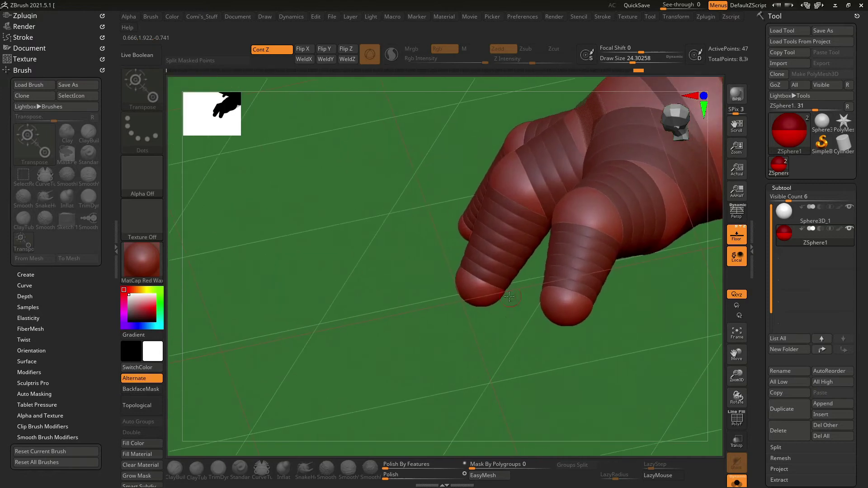
key(q)
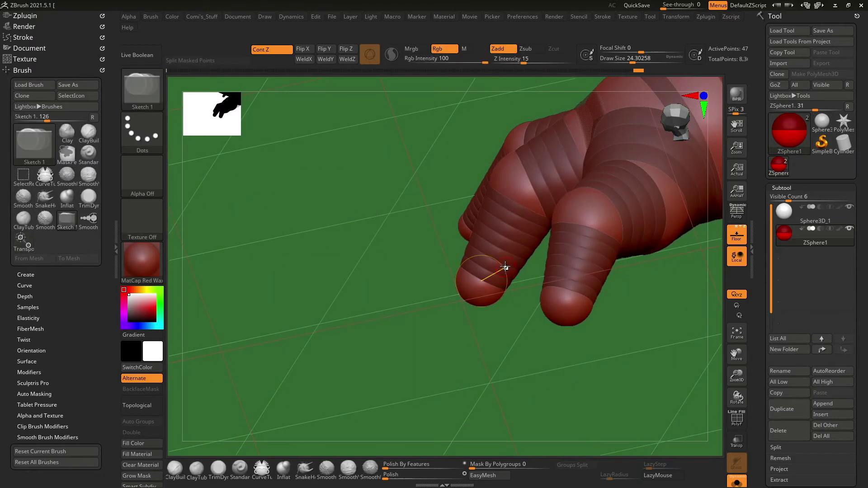
drag(493, 251, 496, 252)
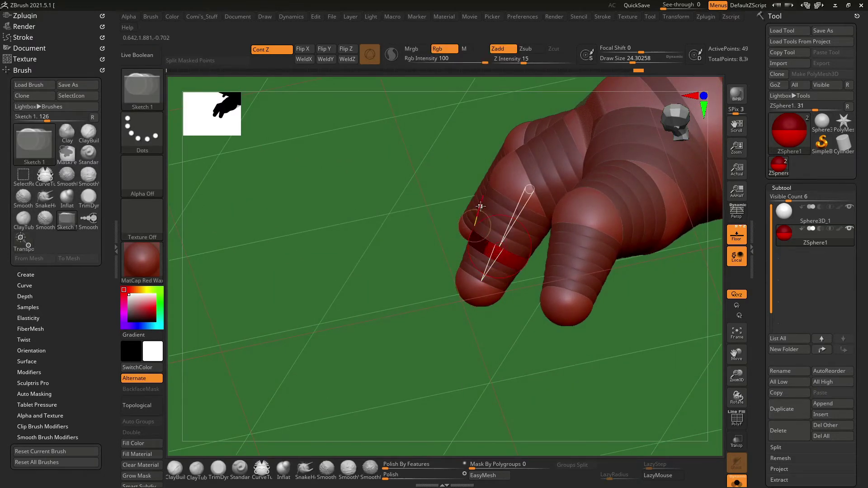
drag(412, 325, 424, 242)
drag(432, 196, 430, 195)
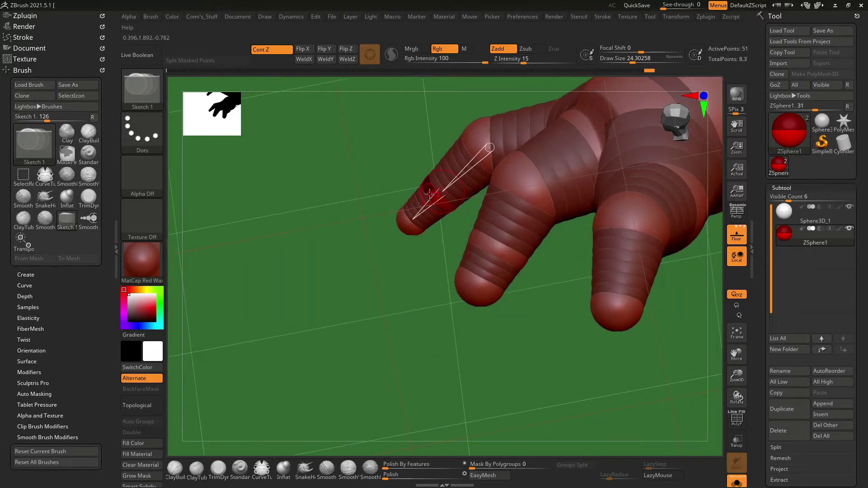
drag(603, 284, 397, 296)
drag(331, 283, 333, 285)
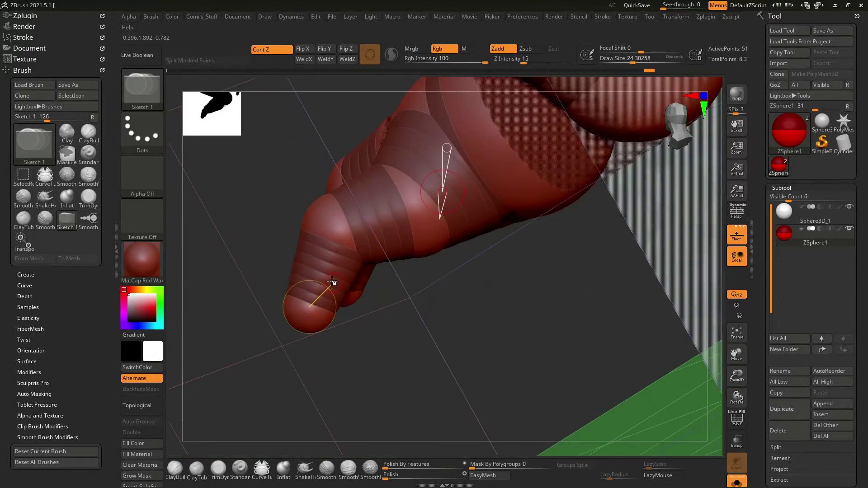
drag(456, 359, 505, 322)
Test masking the index fingertip with a pose axis, then undo the masking.
key(w)
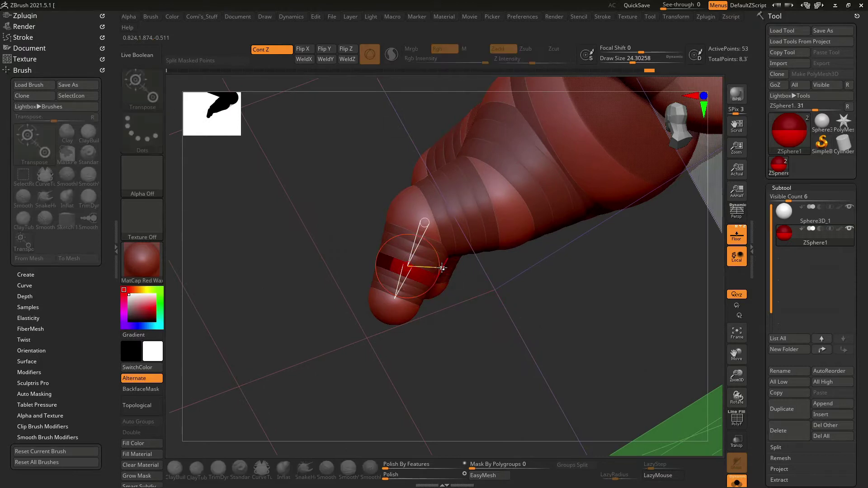
mouse_move(389, 258)
mouse_down()
mouse_move(431, 356)
mouse_move(452, 230)
mouse_move(427, 177)
mouse_up()
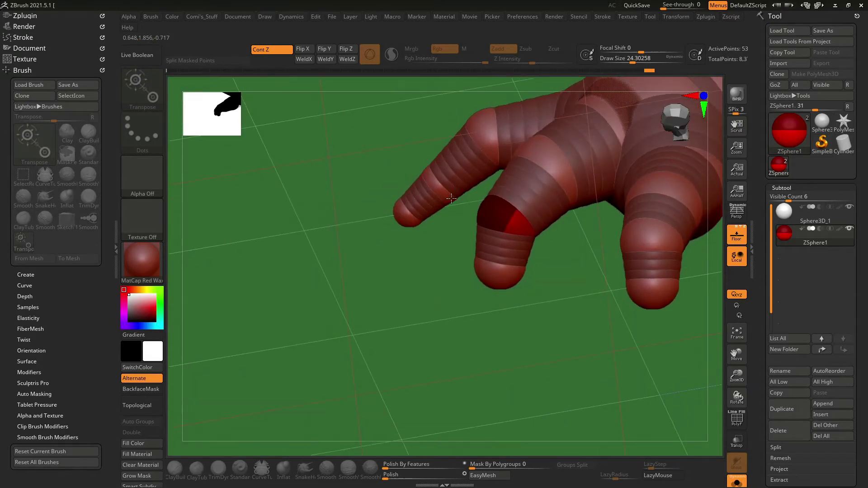
drag(403, 261, 427, 273)
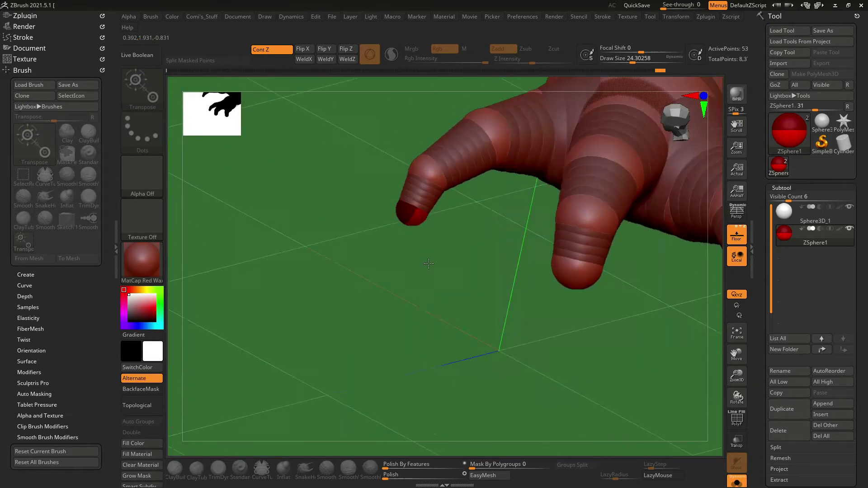
mouse_move(413, 209)
mouse_down()
mouse_move(486, 136)
mouse_move(539, 121)
mouse_up()
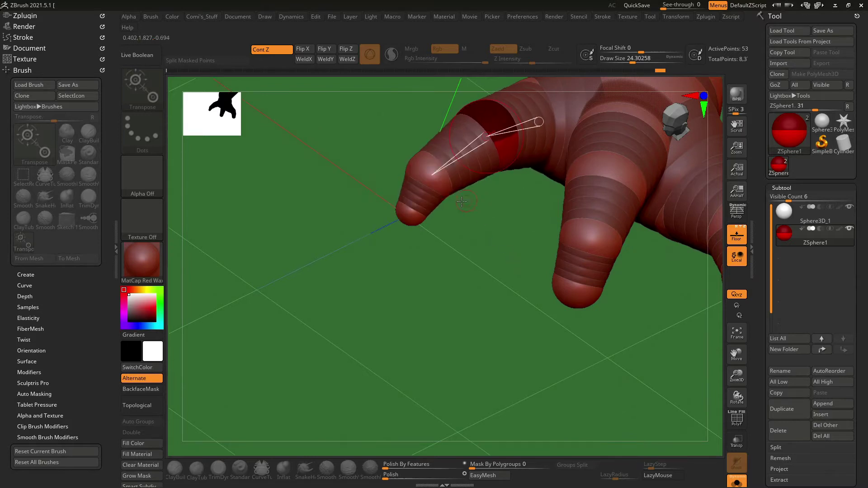
ctrl+drag(410, 214, 424, 231)
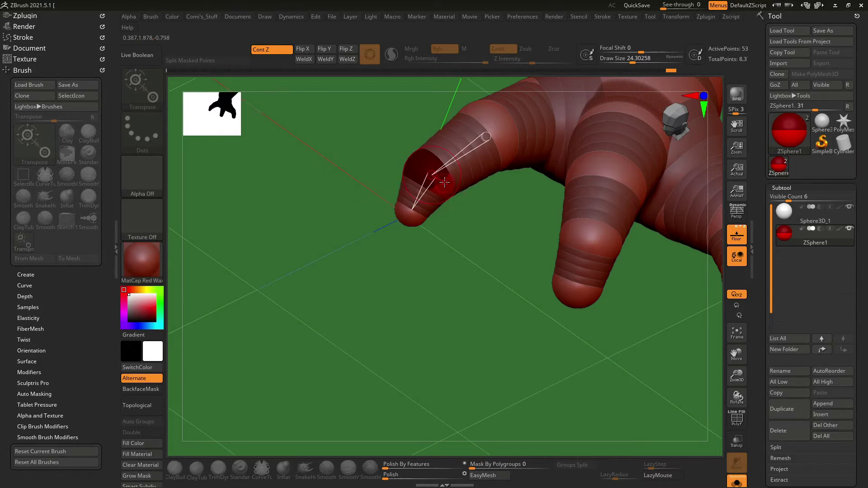
key(ctrl+z)
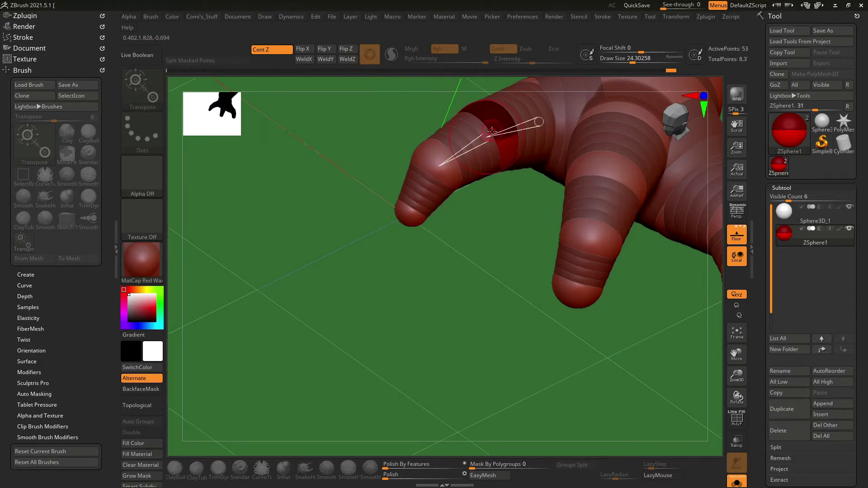
Zoom in and orbit around the hand to inspect the lengthened fingers.
mouse_move(492, 130)
mouse_down()
mouse_move(541, 141)
mouse_move(395, 141)
mouse_move(403, 160)
mouse_up()
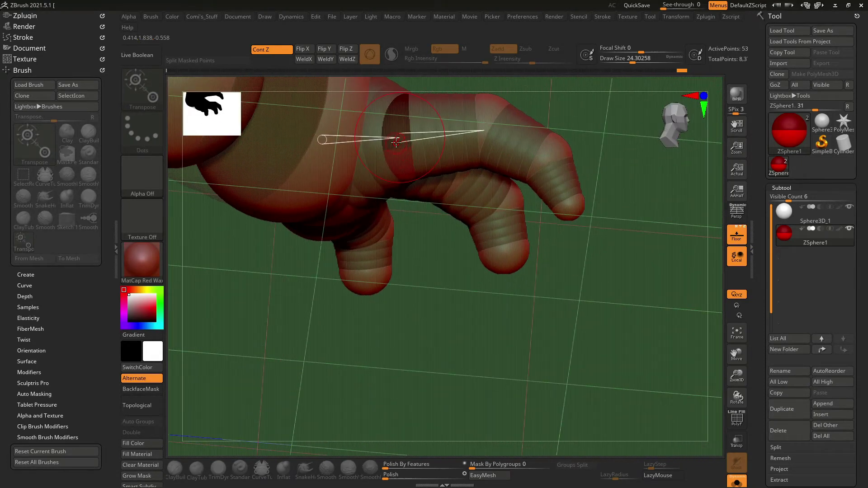
mouse_move(401, 268)
mouse_down()
mouse_move(521, 308)
mouse_move(535, 353)
mouse_move(502, 252)
mouse_move(491, 179)
mouse_up()
drag(477, 147, 457, 297)
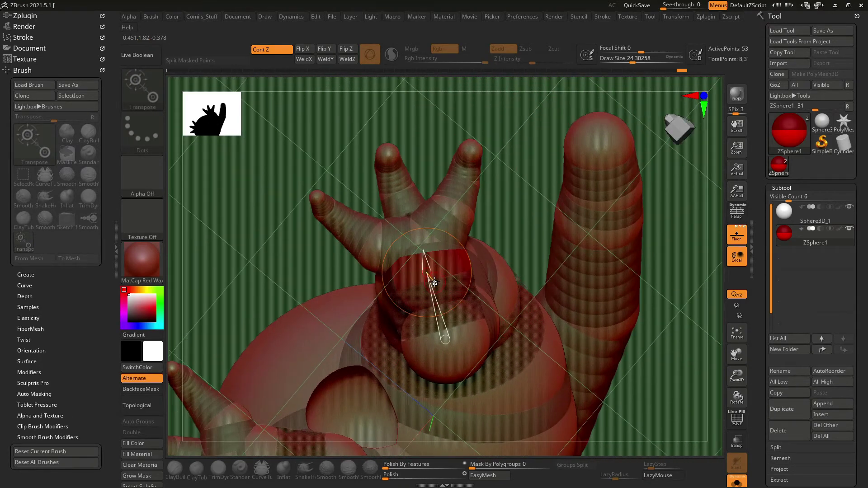
drag(521, 209, 428, 288)
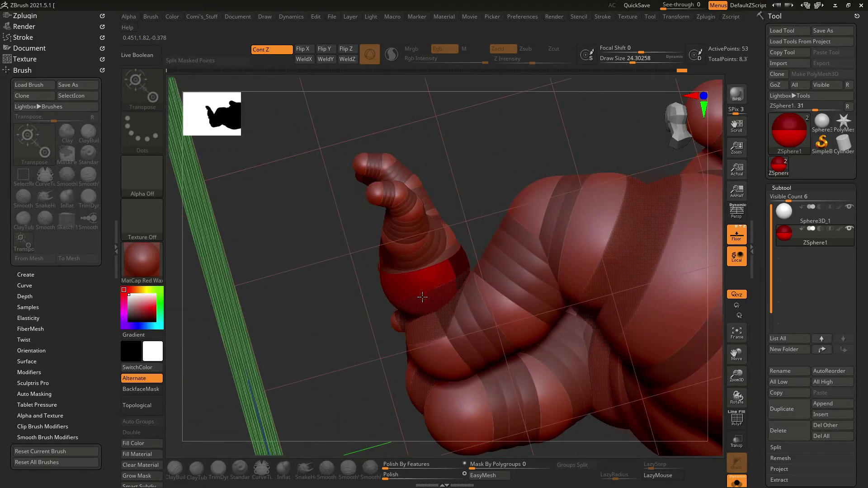
drag(416, 289, 431, 298)
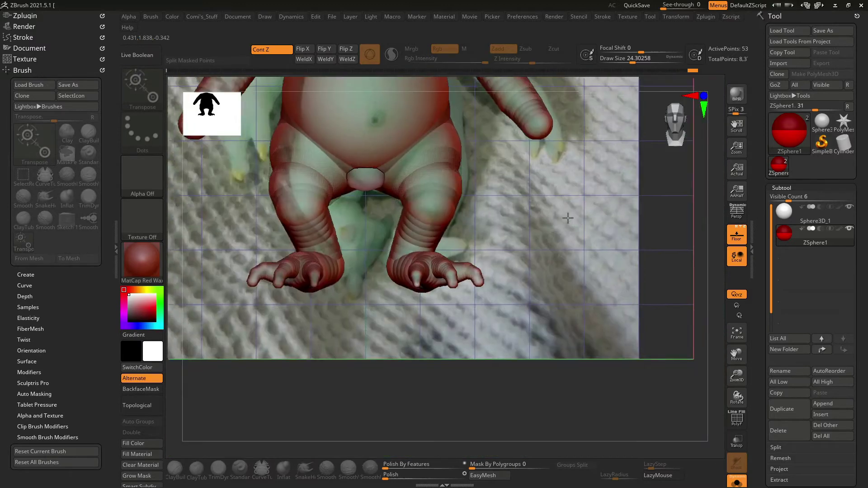
Pull the appendage tip sphere downward and insert a new sphere near the tip.
mouse_move(568, 218)
mouse_down()
mouse_move(544, 322)
mouse_move(587, 329)
mouse_move(488, 278)
mouse_up()
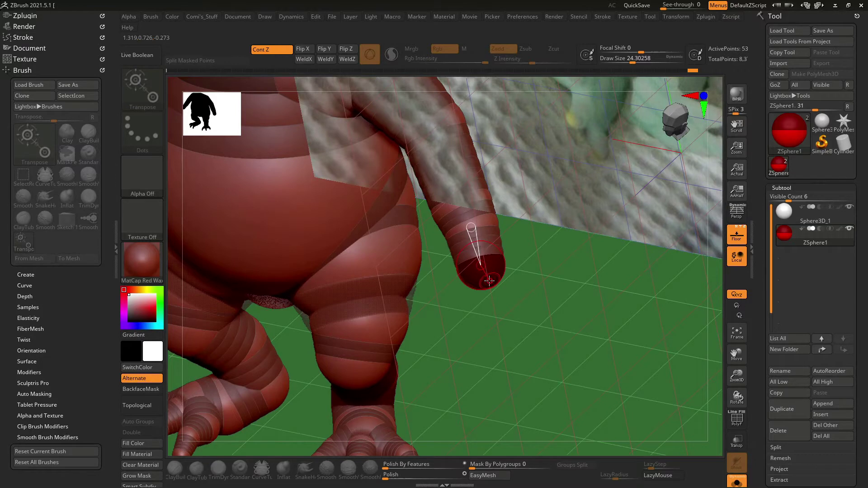
key(q)
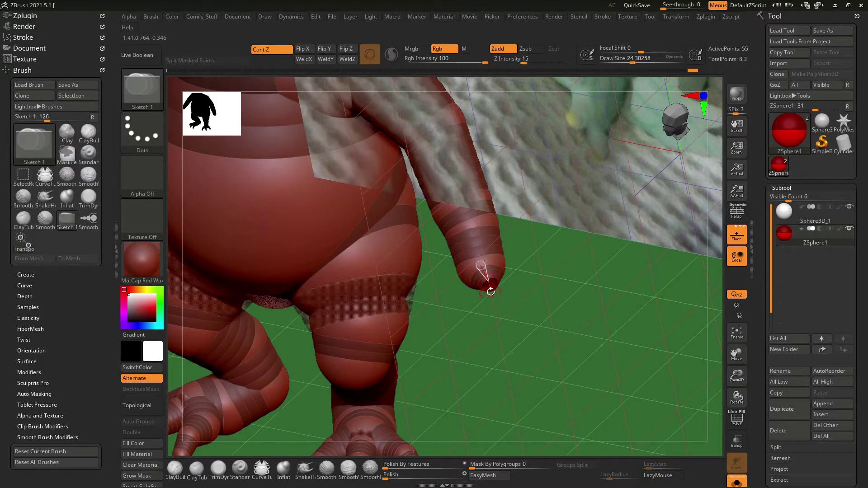
key(w)
drag(492, 322, 491, 347)
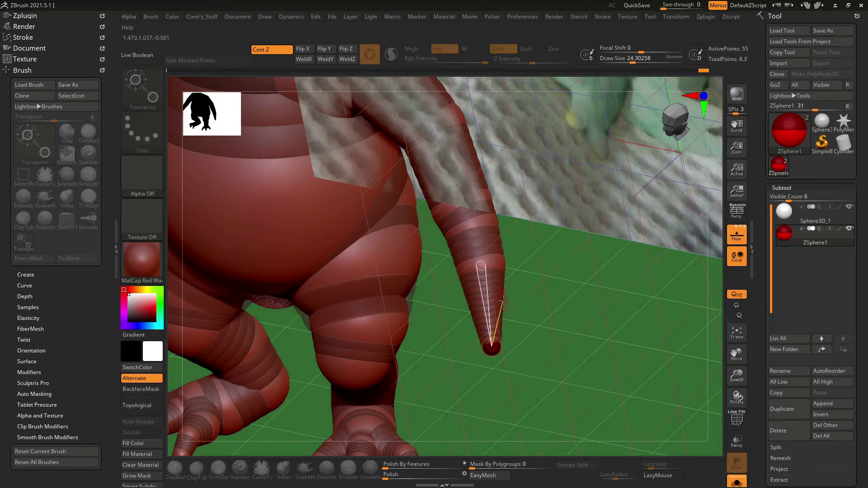
drag(538, 300, 493, 321)
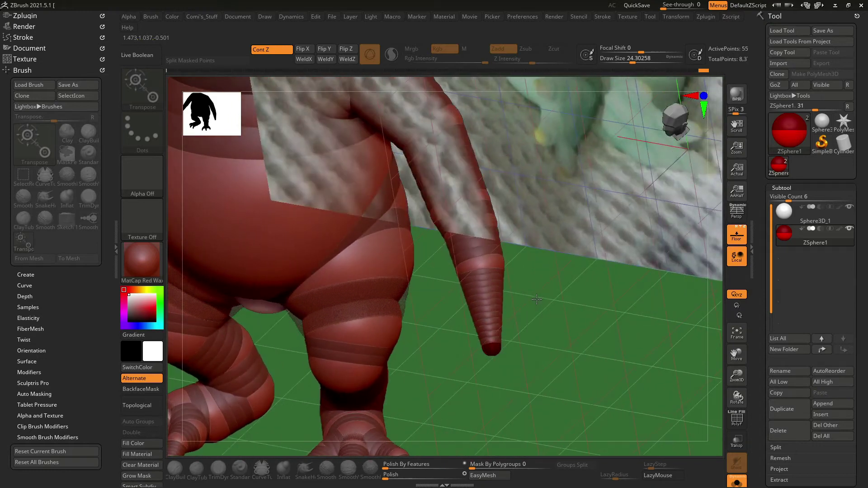
key(q)
click(491, 322)
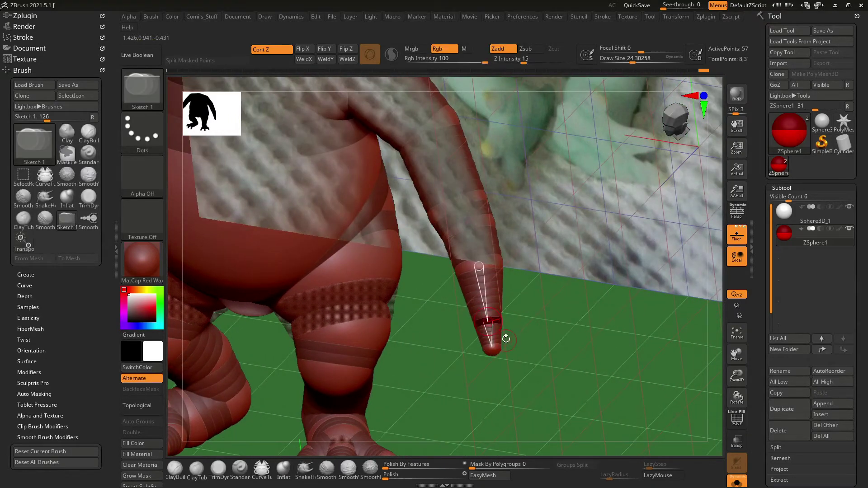
key(w)
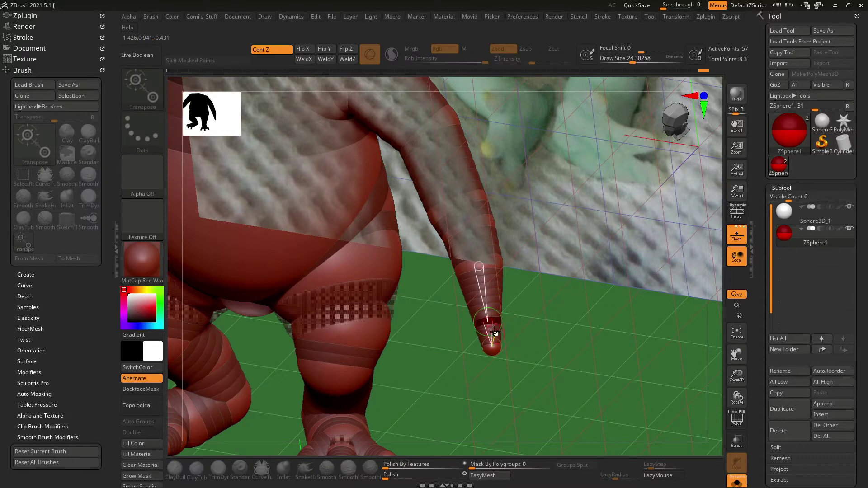
Add another ZSphere at the fingertip and pull it lower toward the floor grid.
ctrl+right_drag(542, 327, 538, 349)
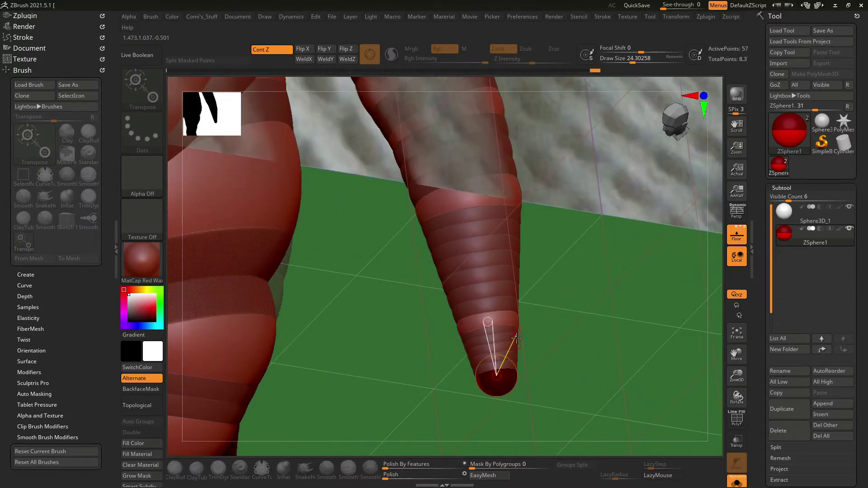
key(q)
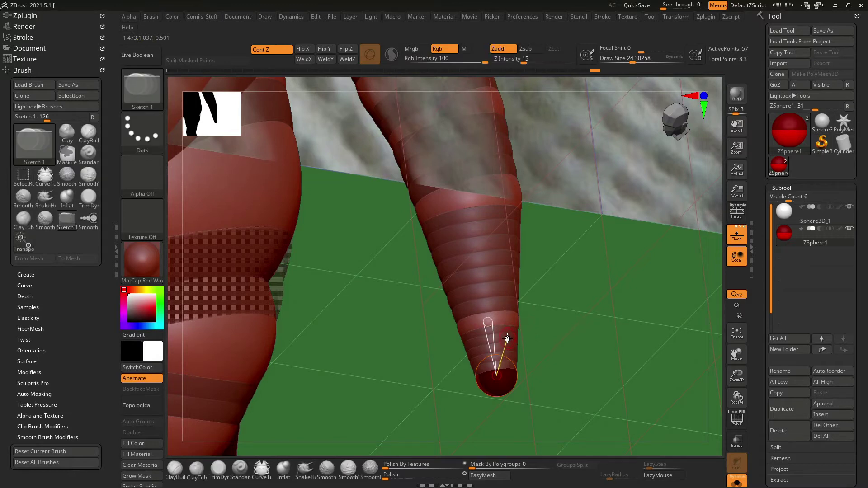
click(507, 339)
key(w)
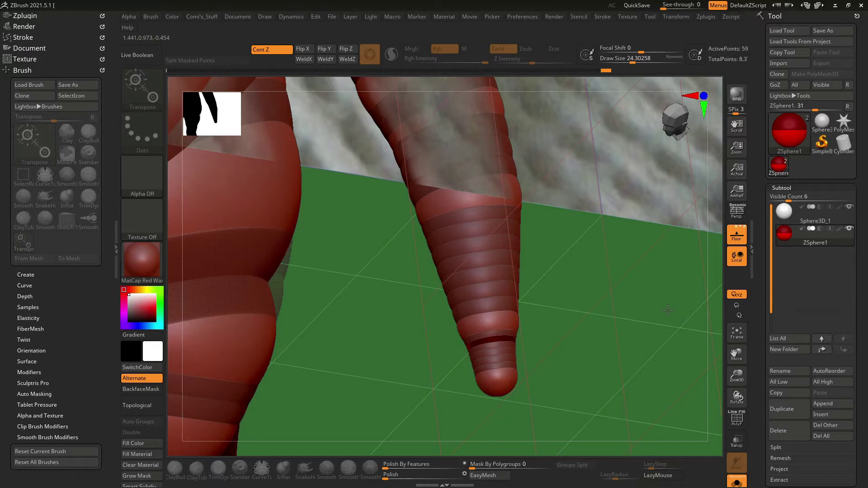
key(q)
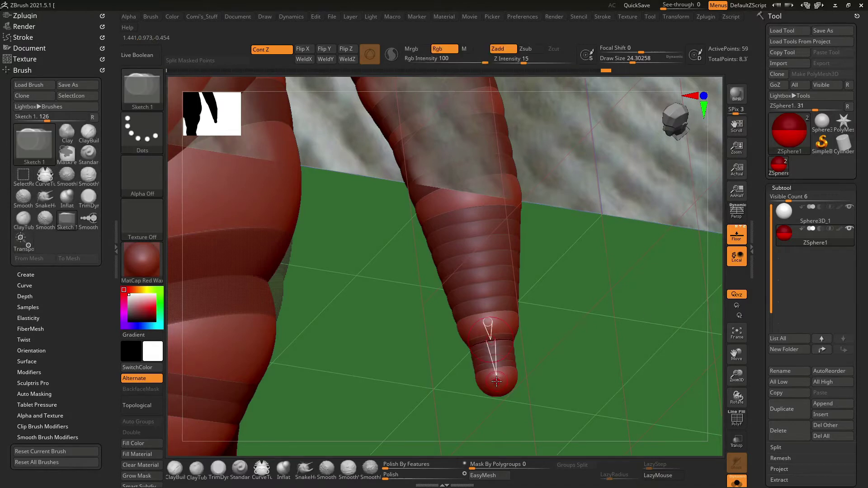
key(w)
drag(497, 381, 498, 392)
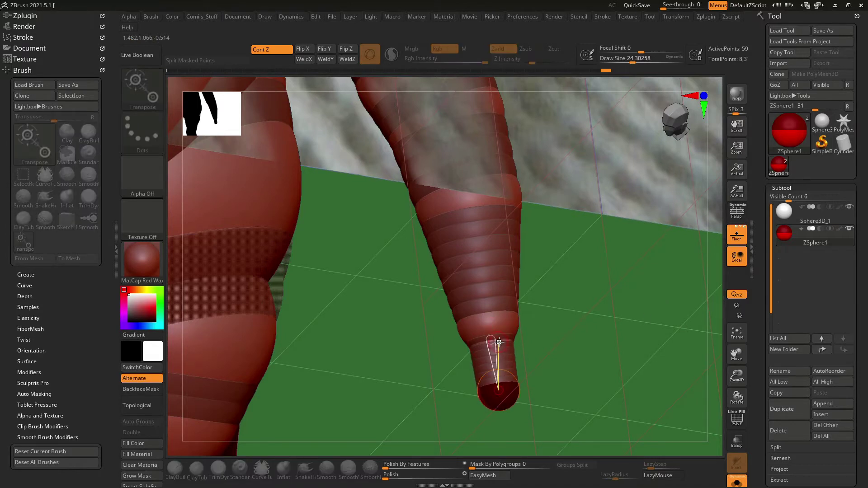
mouse_move(529, 317)
mouse_down()
mouse_move(572, 292)
mouse_move(513, 373)
mouse_up()
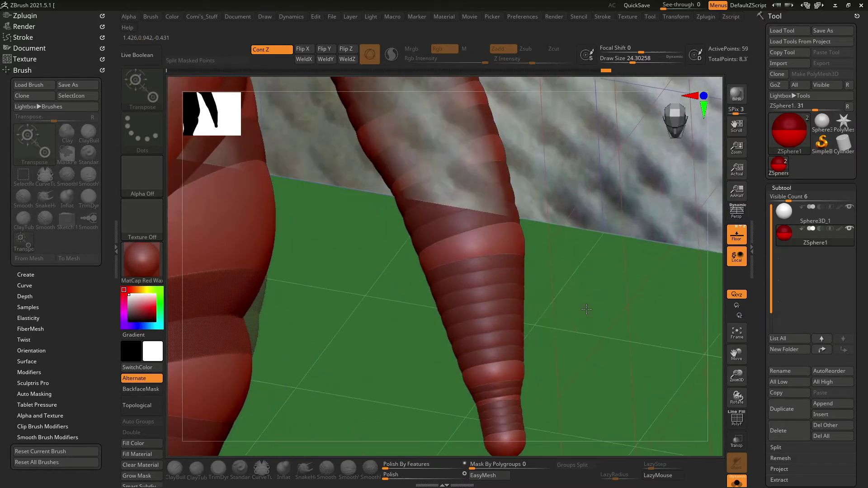
mouse_move(565, 355)
mouse_down()
mouse_move(575, 300)
mouse_move(539, 295)
mouse_move(533, 381)
mouse_move(516, 334)
mouse_up()
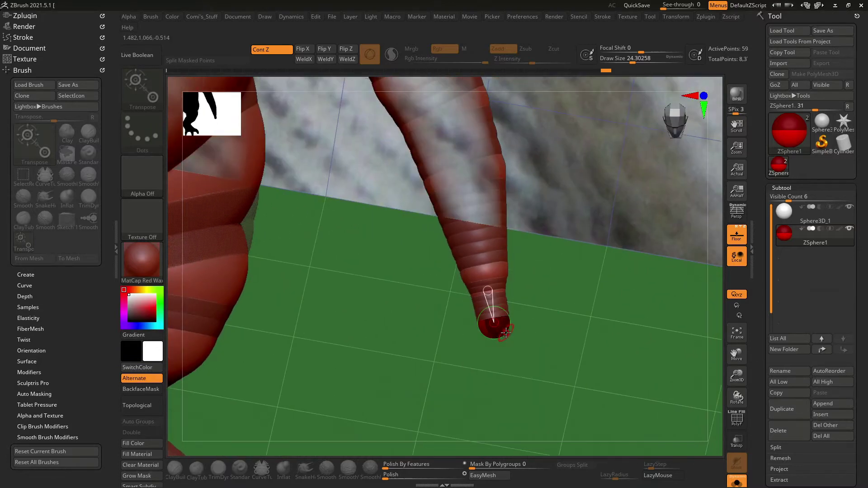
key(q)
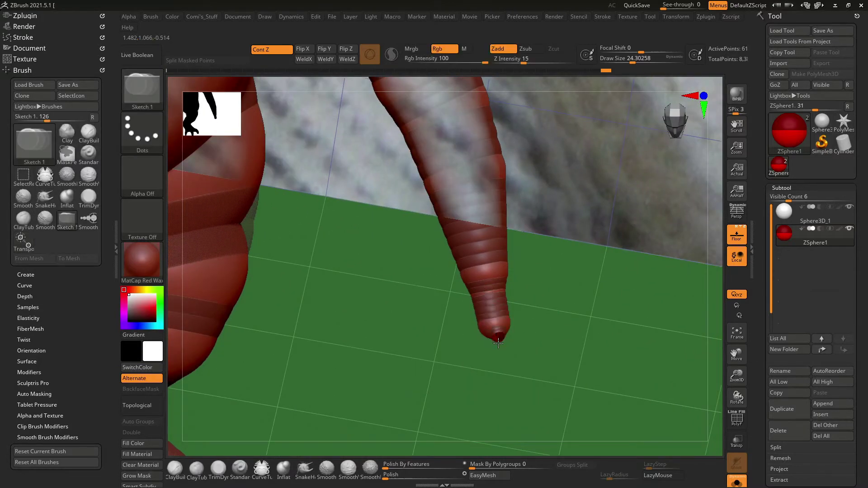
key(w)
drag(497, 369, 506, 308)
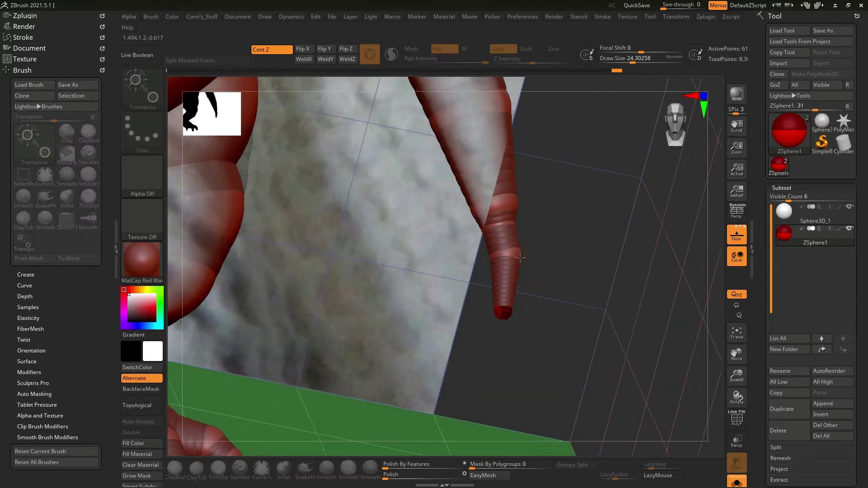
Try bending the appendage tip down-left, undo it, and preview the skinned mesh.
mouse_move(563, 251)
mouse_down()
mouse_move(578, 295)
mouse_move(590, 272)
mouse_move(513, 254)
mouse_up()
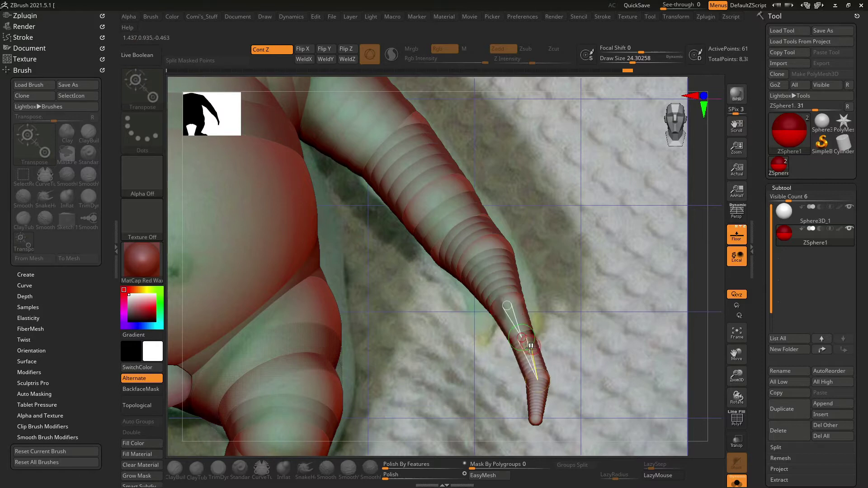
drag(511, 312, 506, 301)
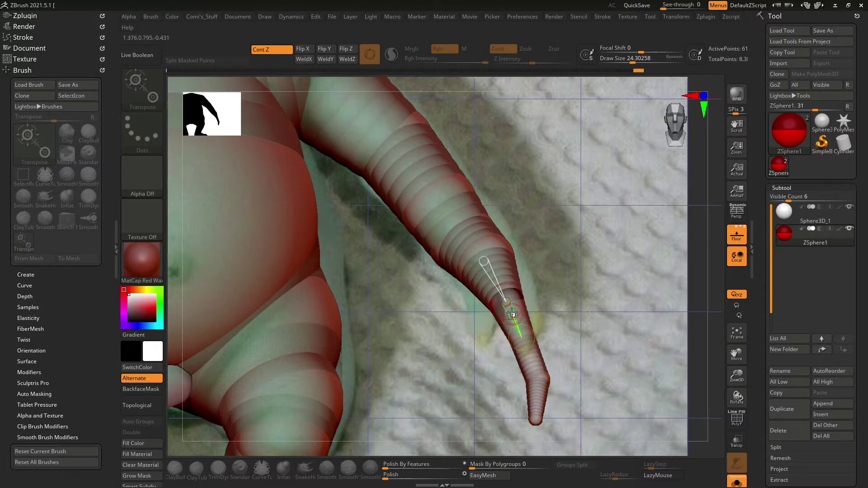
drag(540, 376, 534, 346)
key(a)
key(a)
key(ctrl+z)
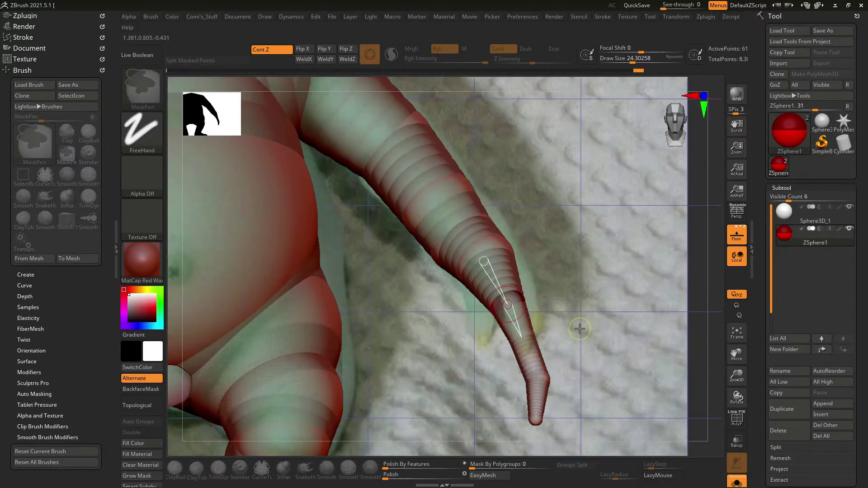
key(ctrl+shift)
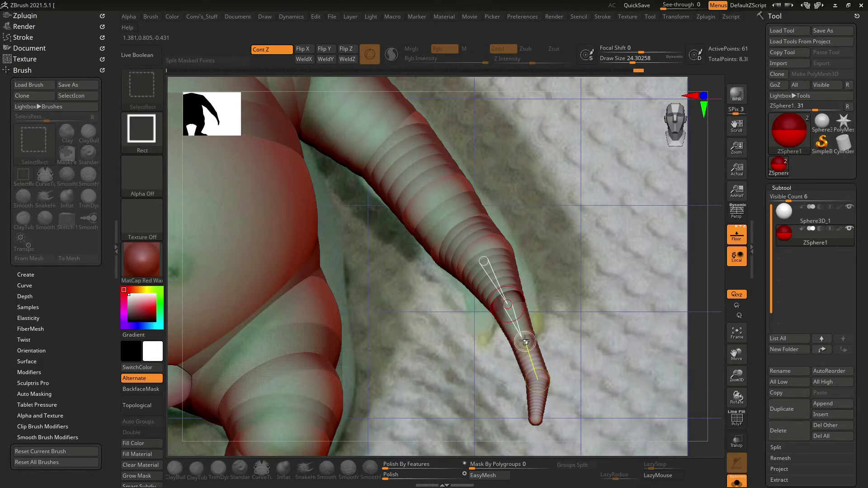
key(a)
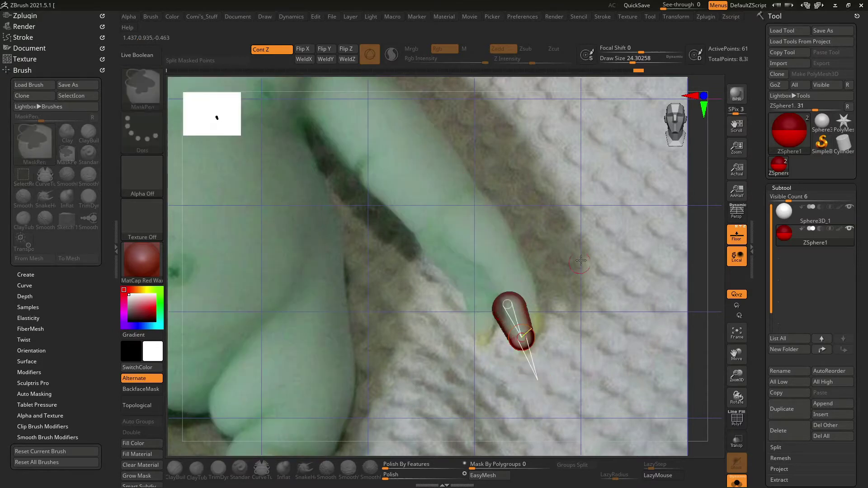
key(a)
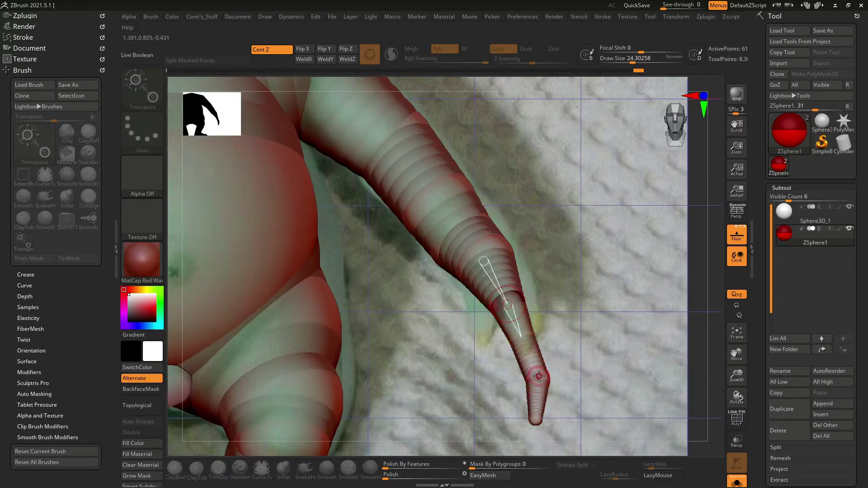
key(ctrl)
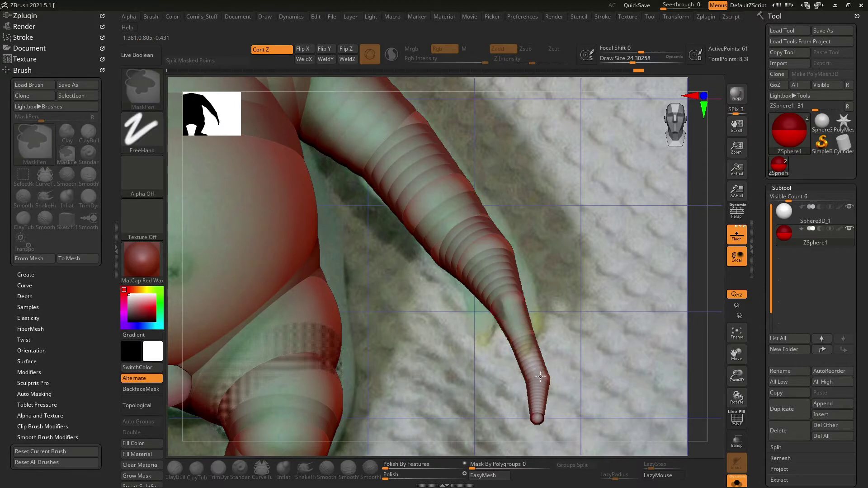
Pull the appendage tip up and inward, then shift it down and to the left.
drag(540, 377, 539, 359)
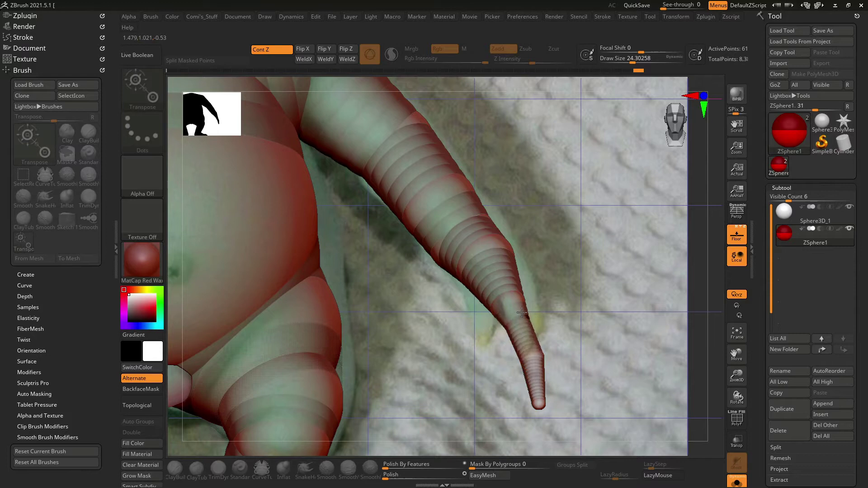
mouse_move(538, 400)
mouse_down()
mouse_move(523, 361)
mouse_move(518, 296)
mouse_up()
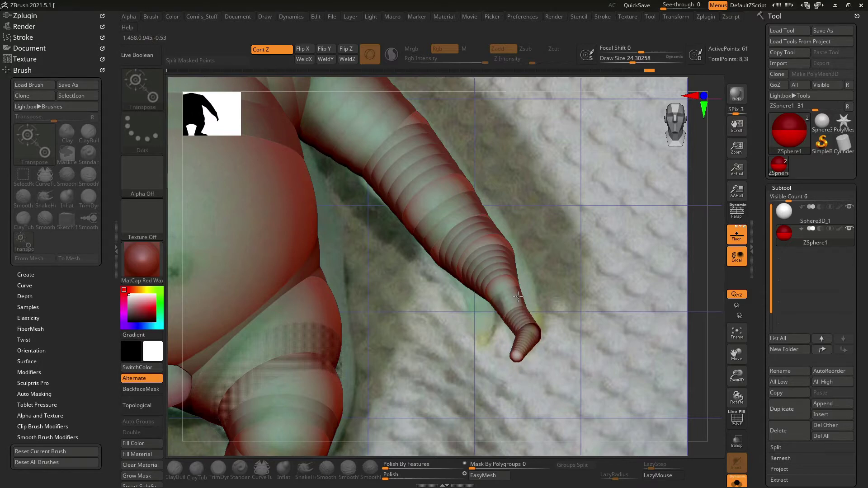
right_drag(519, 296, 533, 281)
mouse_move(534, 282)
mouse_down()
mouse_move(486, 361)
mouse_move(511, 343)
mouse_up()
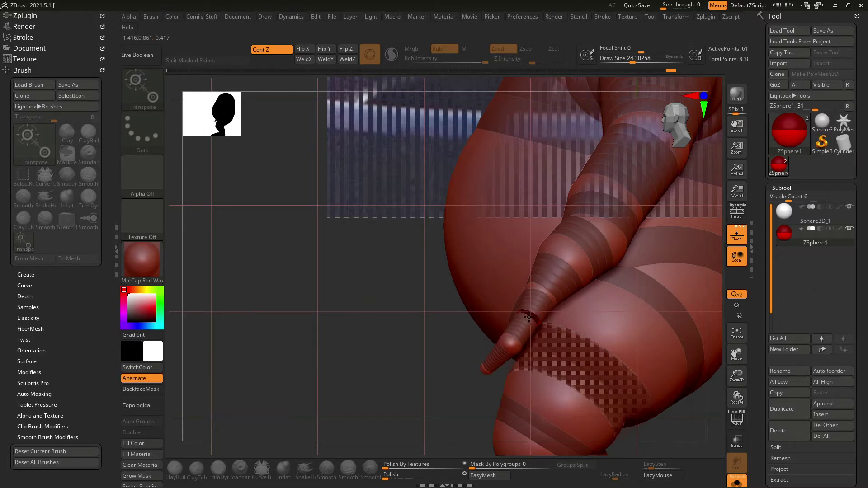
Nudge the ZSpheres near the appendage tip so the hook sits lower, matching the reference.
drag(544, 293, 529, 318)
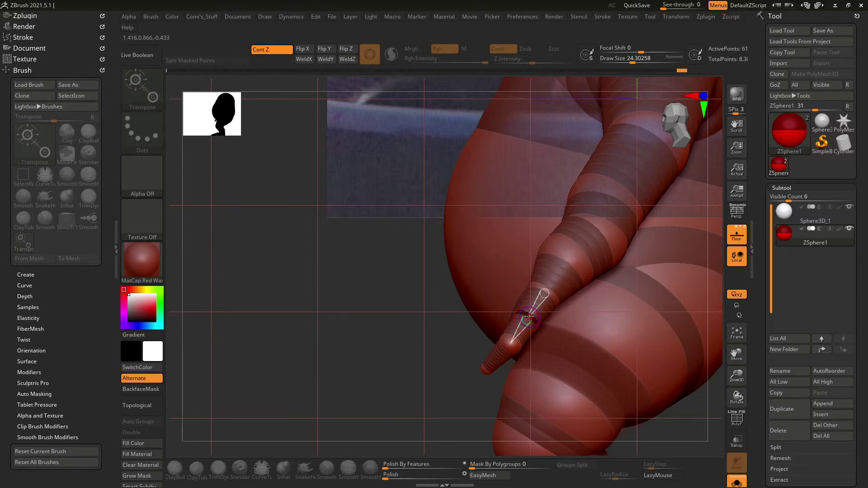
key(ctrl)
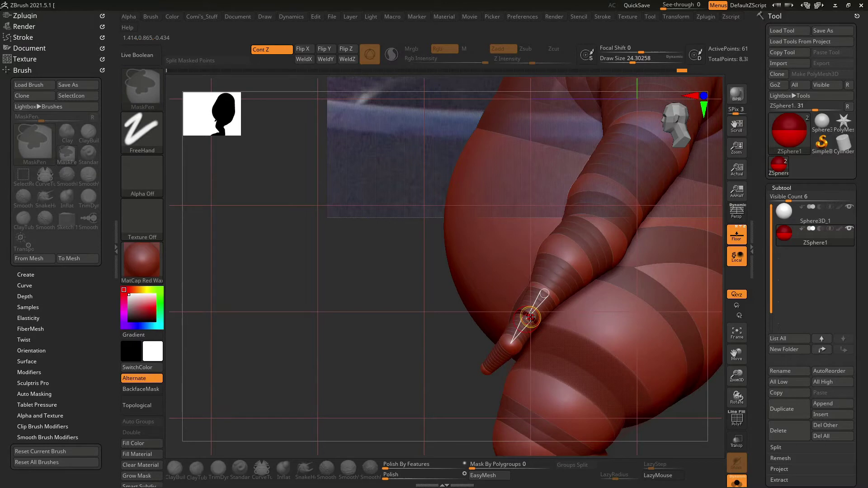
drag(528, 316, 550, 295)
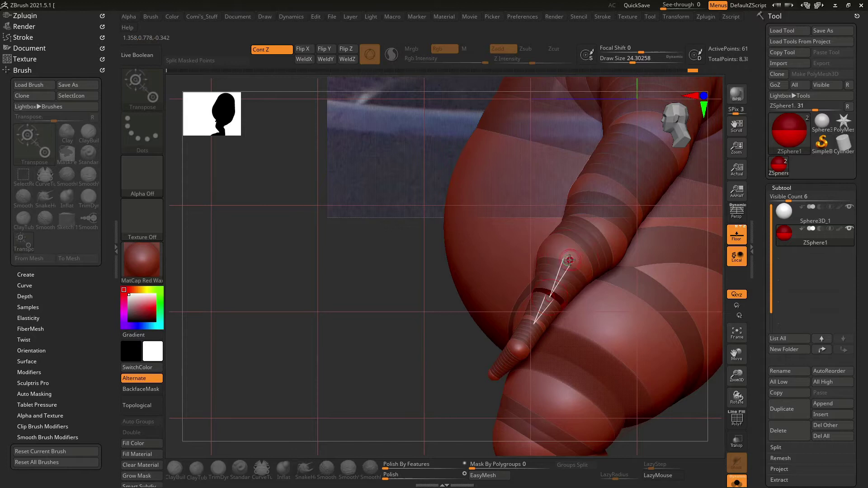
ctrl+drag(519, 341, 519, 341)
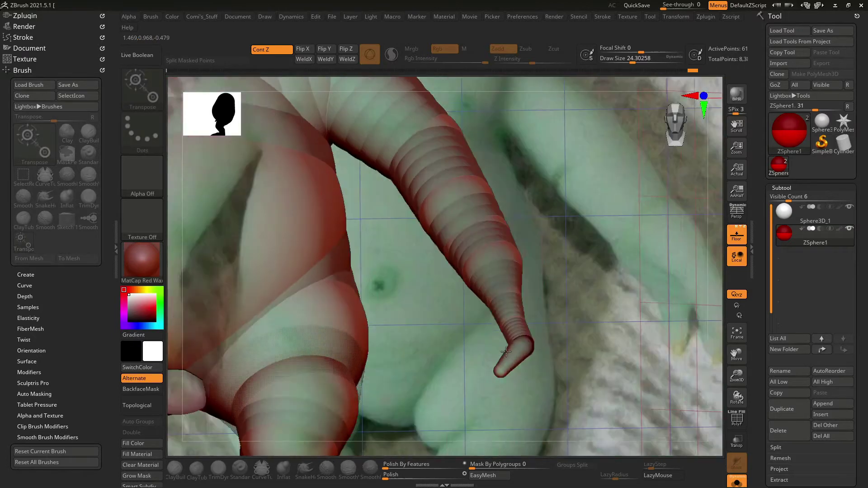
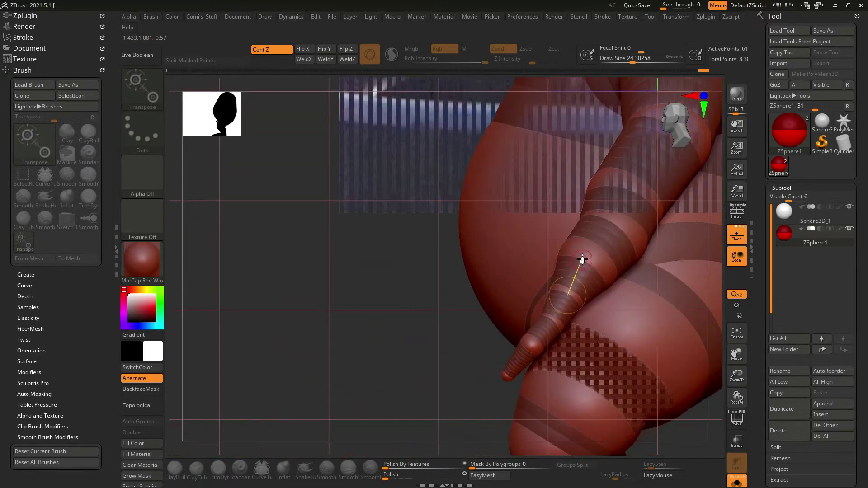
Add a ZSphere at the arm's tip, then undo it and recheck the arm chain.
click(595, 256)
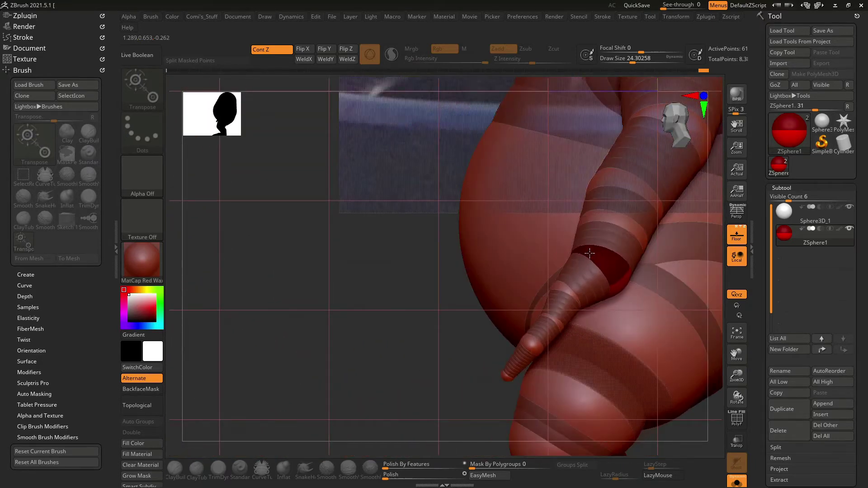
key(ctrl+z)
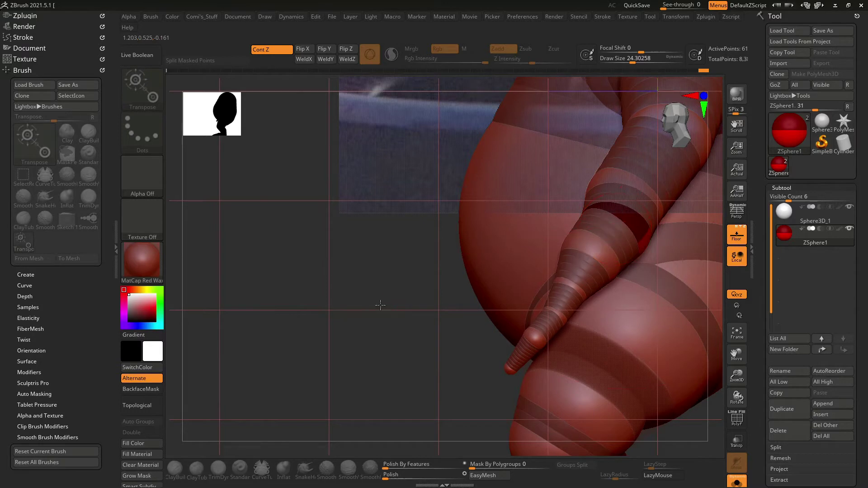
alt+right_drag(639, 224, 561, 273)
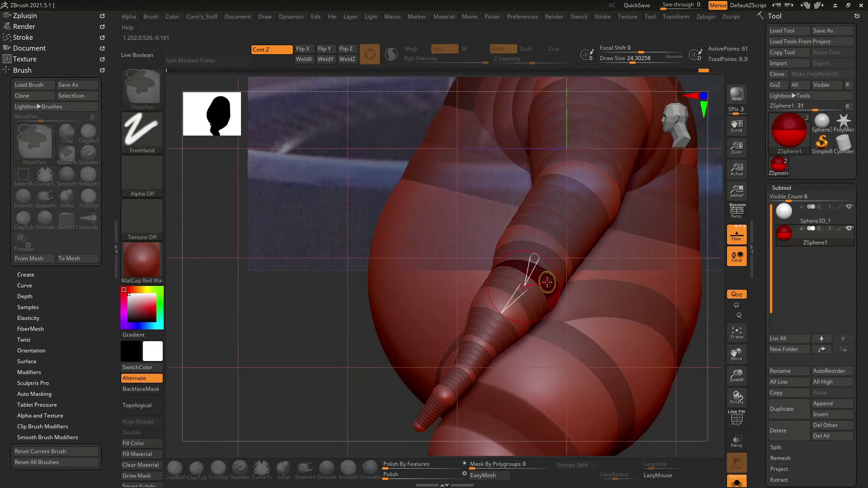
ctrl+shift+click(548, 283)
ctrl+shift+click(548, 283)
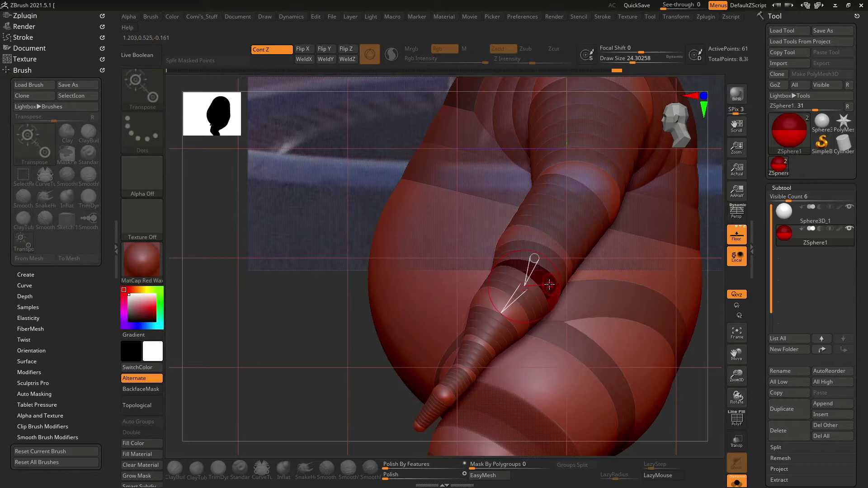
Mask the arm chain and bend the forearm downward with Transpose.
ctrl+click(549, 284)
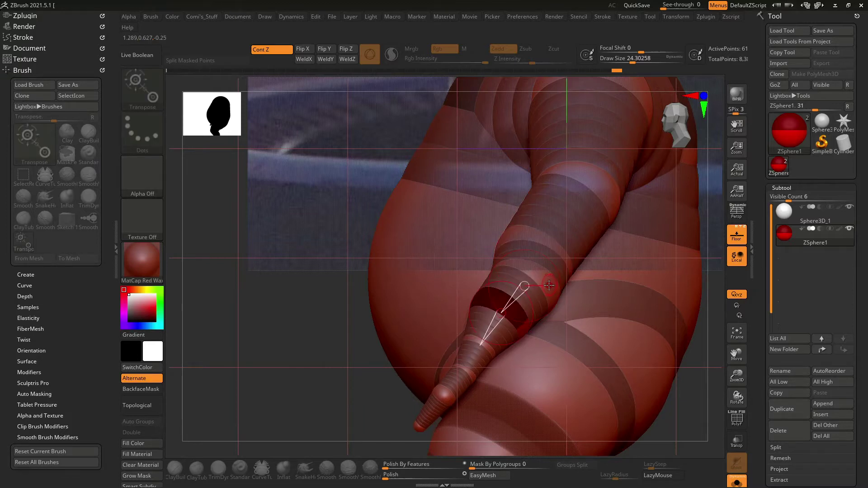
ctrl+click(549, 287)
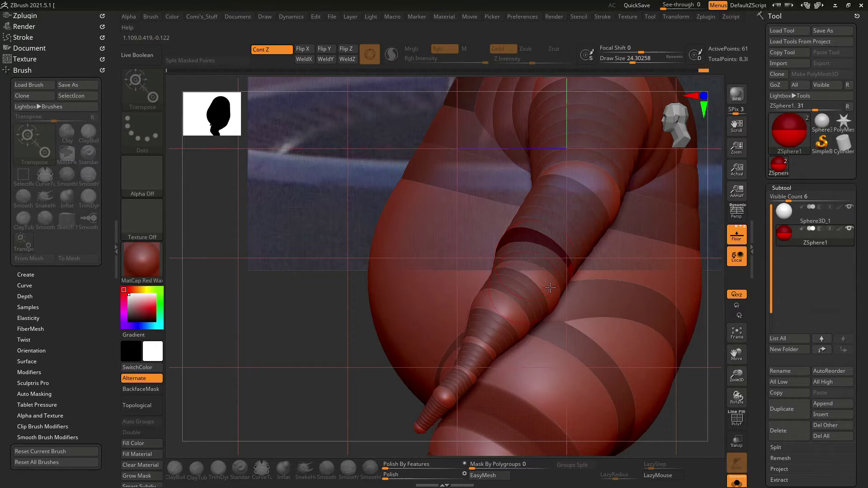
drag(565, 308, 669, 355)
drag(466, 316, 511, 253)
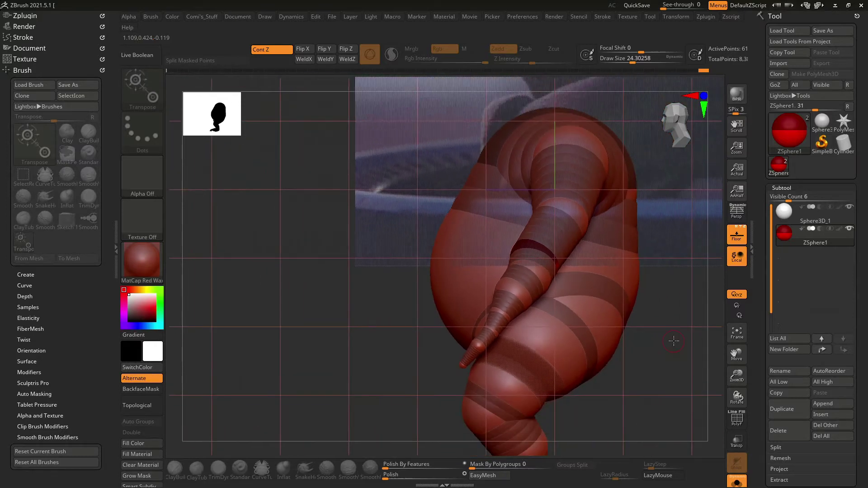
ctrl+click(512, 277)
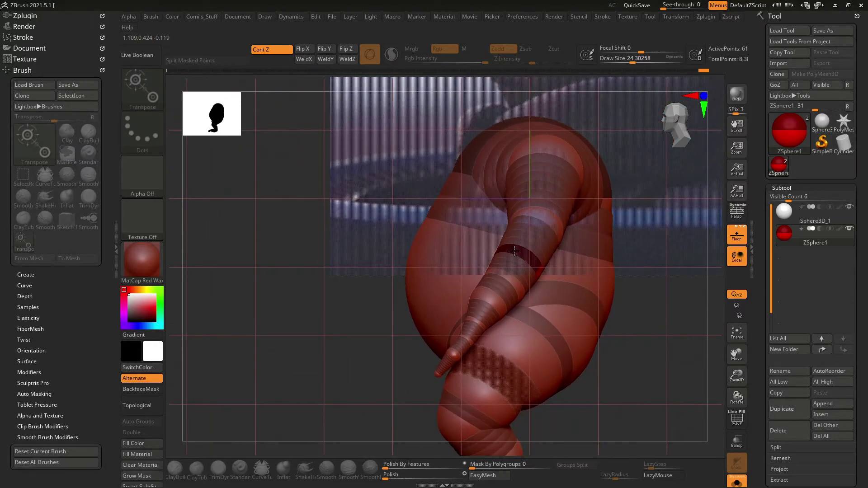
ctrl+click(513, 274)
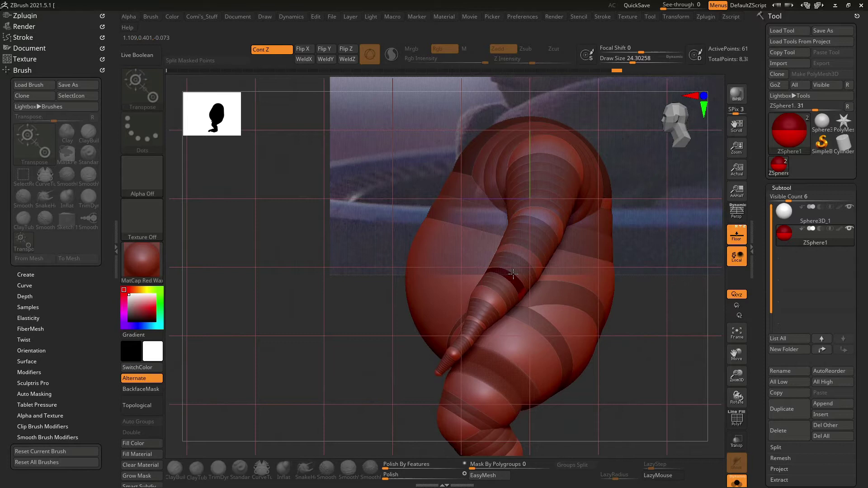
drag(505, 285, 478, 322)
key(ctrl+shift)
ctrl+shift+click(496, 299)
mouse_move(518, 266)
mouse_down()
mouse_move(530, 268)
mouse_move(544, 174)
mouse_up()
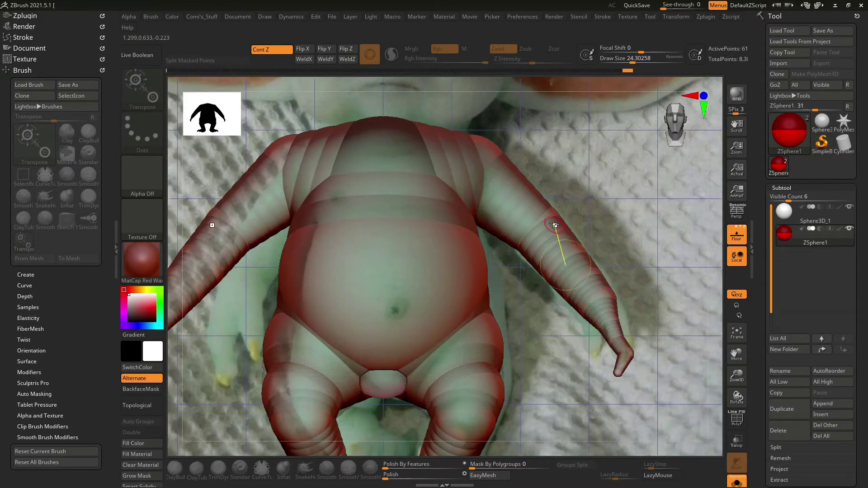
Draw a Transpose line along the right arm, shorten it to the forearm, then clear it.
drag(469, 175, 565, 265)
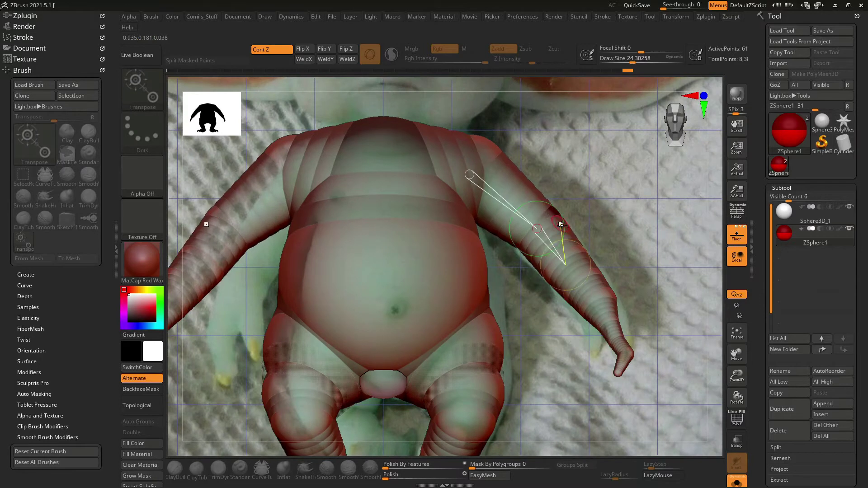
drag(537, 228, 596, 303)
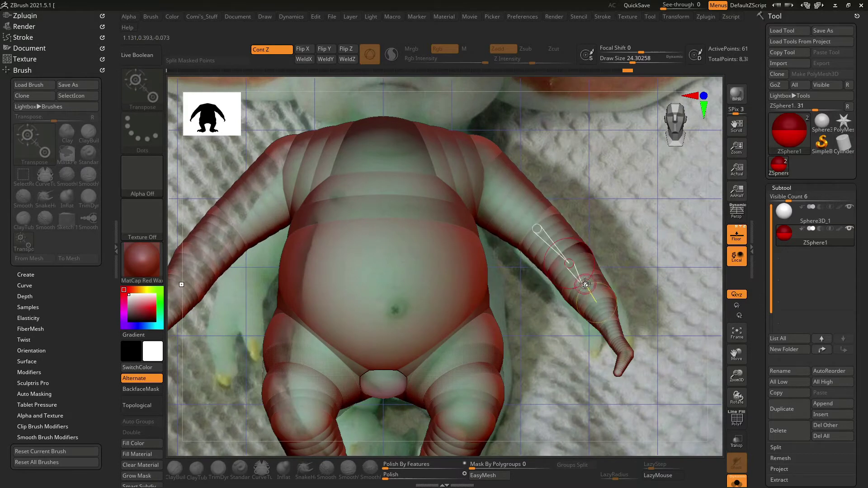
drag(570, 263, 597, 302)
click(513, 348)
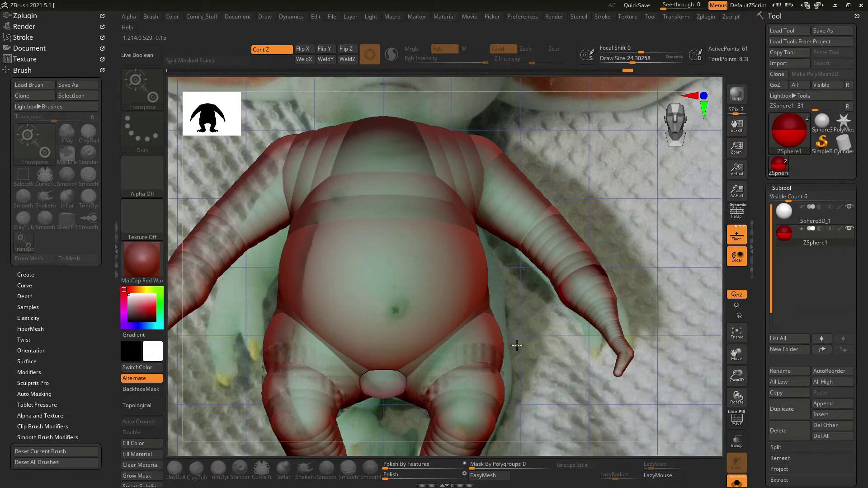
Orbit and zoom in on the belly and hand, toggling between Sketch and Move.
mouse_move(567, 330)
mouse_down()
mouse_move(625, 269)
mouse_move(677, 320)
mouse_move(601, 274)
mouse_up()
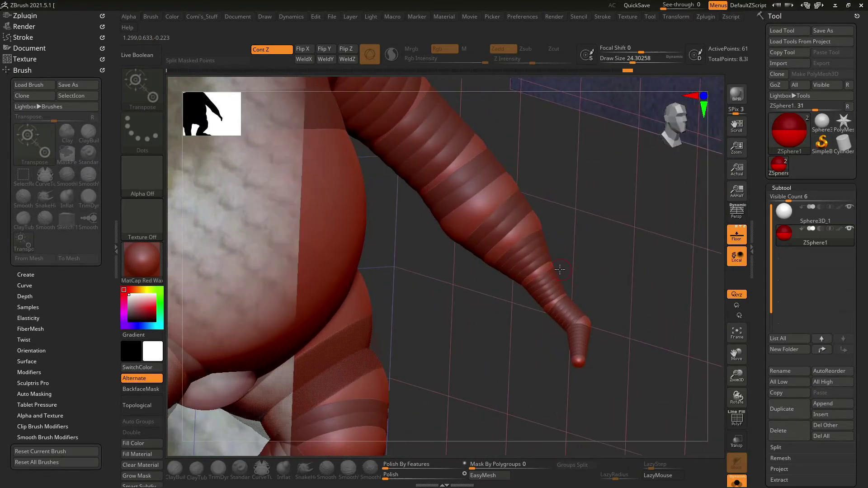
drag(605, 255, 569, 245)
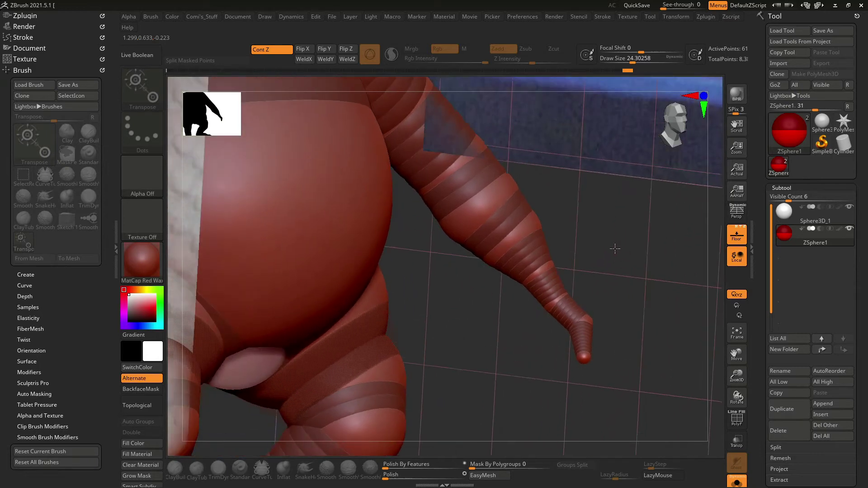
key(q)
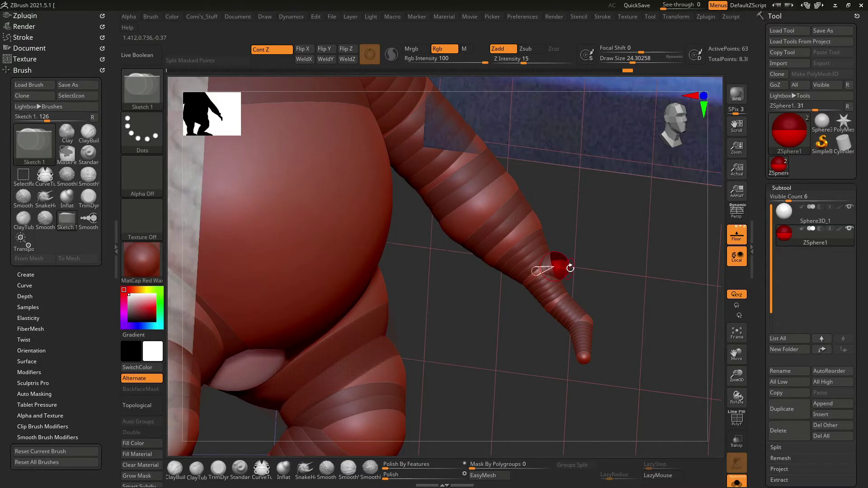
key(w)
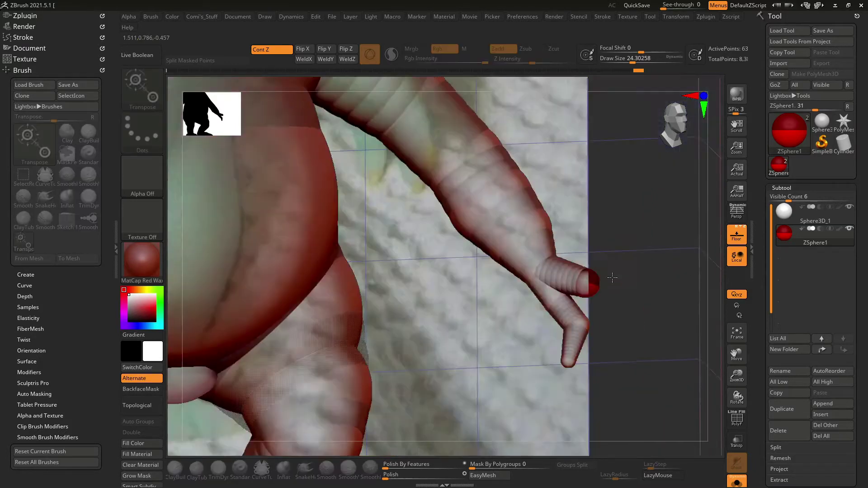
mouse_move(599, 279)
mouse_down()
mouse_move(644, 398)
mouse_move(661, 337)
mouse_move(626, 349)
mouse_move(617, 310)
mouse_up()
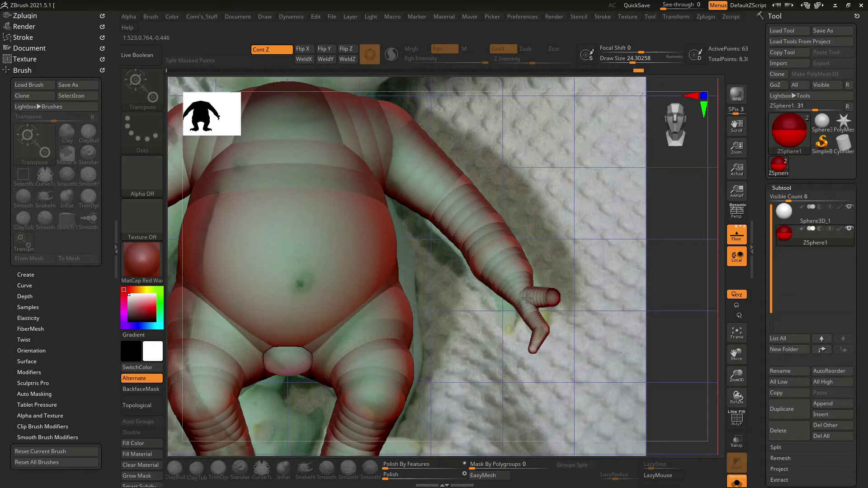
mouse_move(527, 299)
alt+mouse_down()
mouse_move(542, 275)
mouse_move(531, 270)
mouse_move(535, 286)
alt+mouse_up()
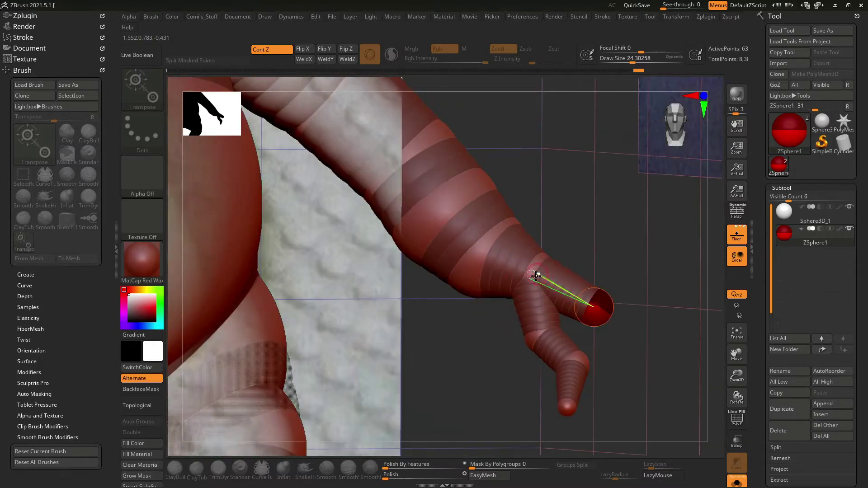
right_drag(534, 286, 627, 251)
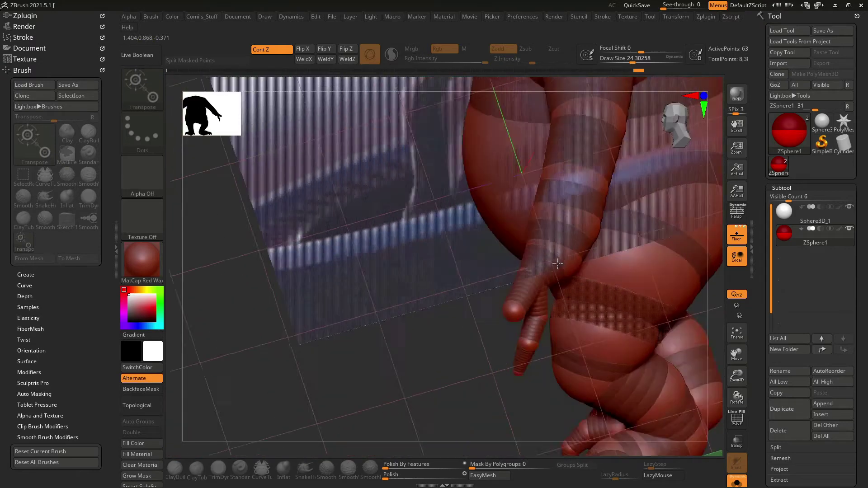
Undo the finger spheres and pull the fingertip sphere up and left.
key(ctrl+z)
key(ctrl+z)
key(ctrl+z)
key(ctrl+z)
key(ctrl+z)
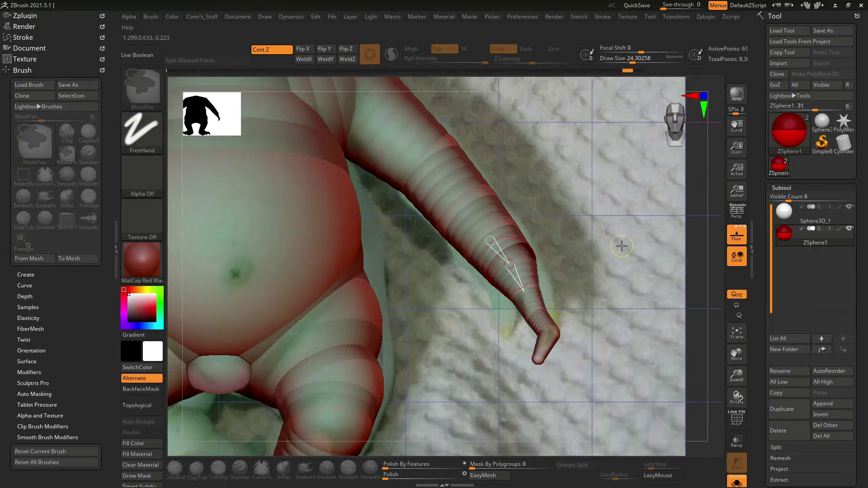
key(ctrl+z)
key(ctrl+z)
key(ctrl+z)
key(ctrl+z)
key(ctrl+z)
key(ctrl+z)
key(ctrl+z)
key(ctrl+z)
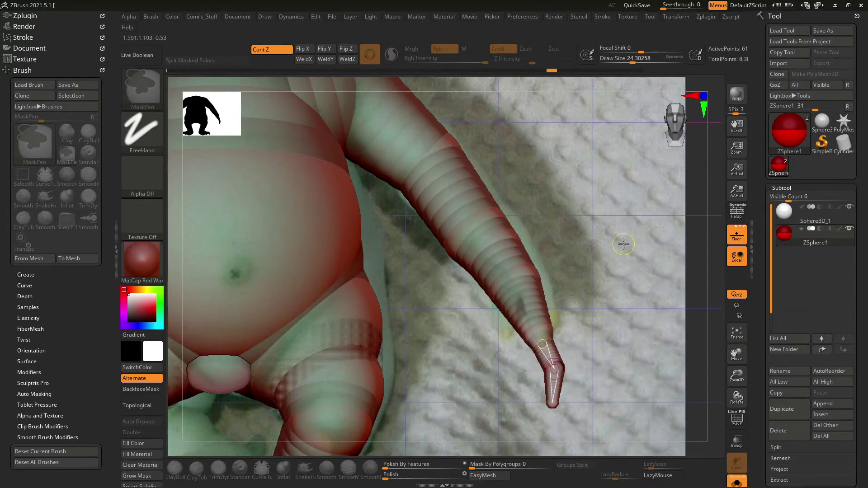
key(ctrl+z)
key(ctrl+z)
key(ctrl+z)
key(ctrl+z)
key(ctrl+z)
key(ctrl+z)
key(ctrl+z)
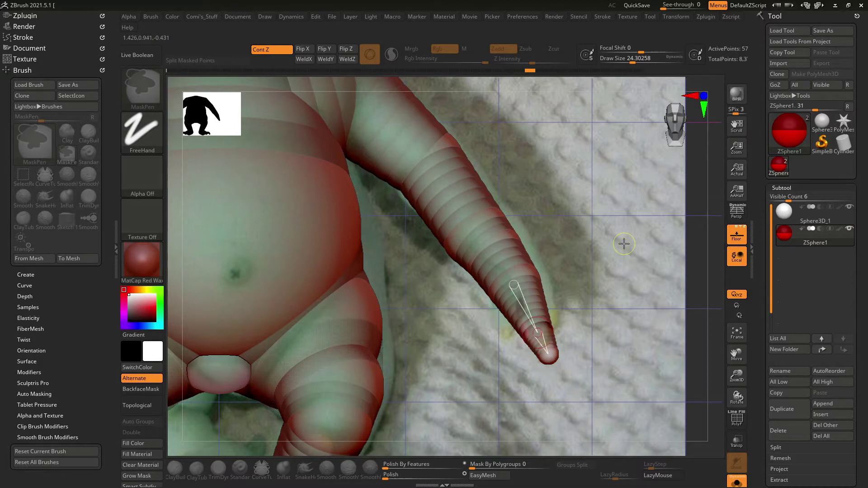
key(ctrl+z)
key(ctrl+z)
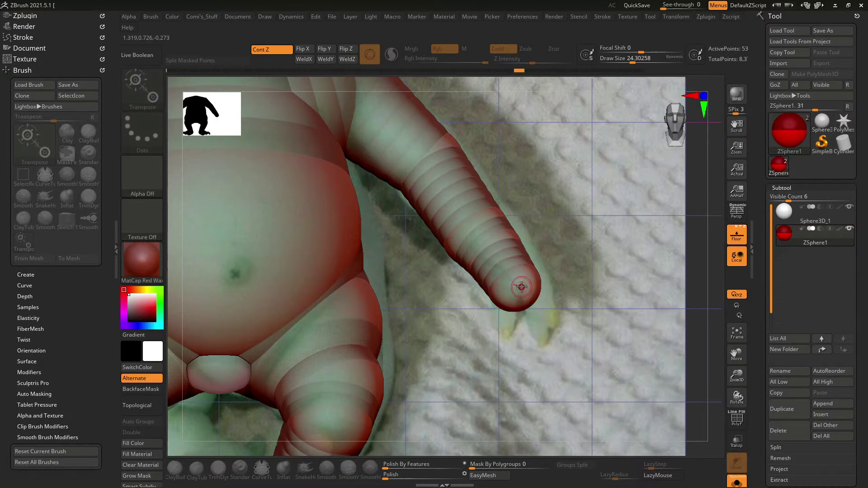
drag(523, 286, 487, 230)
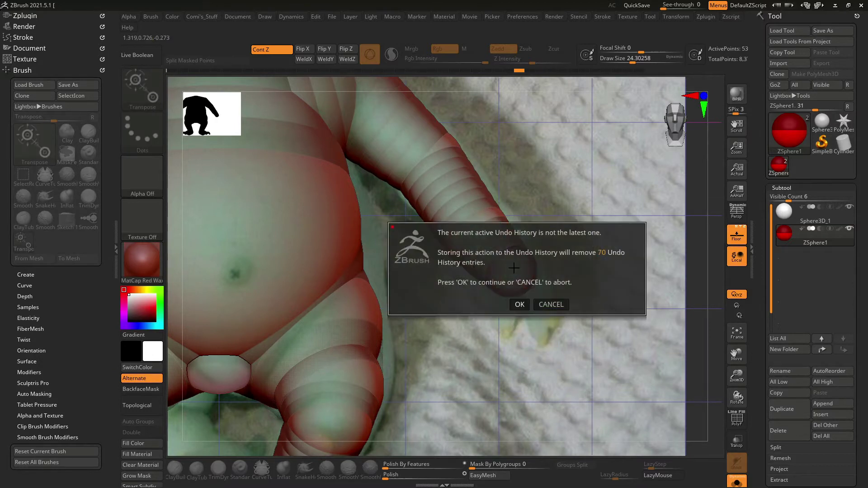
Accept discarding the undo history and pull the fingertip back into a rounded tip.
click(520, 304)
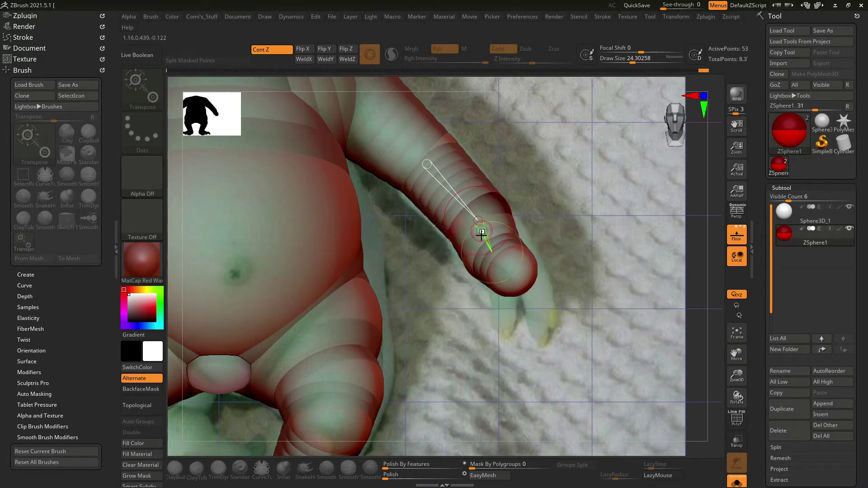
drag(509, 262, 515, 268)
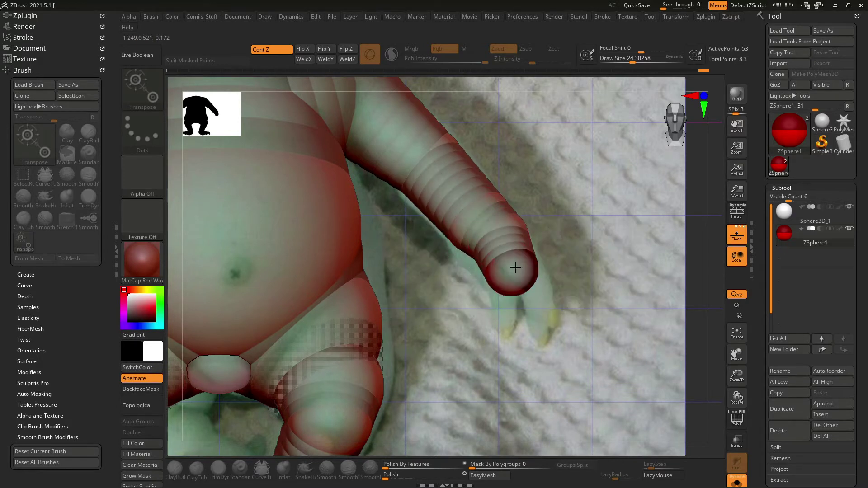
scroll(626, 253, up, 3)
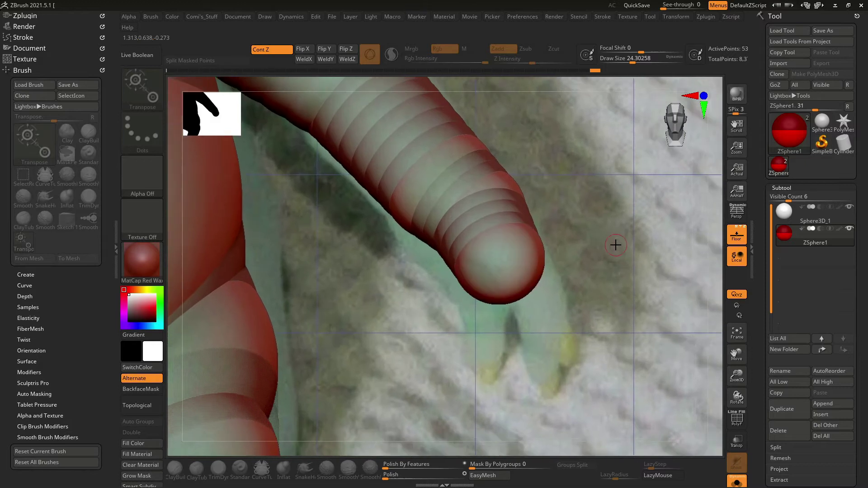
scroll(619, 243, down, 2)
scroll(615, 246, down, 2)
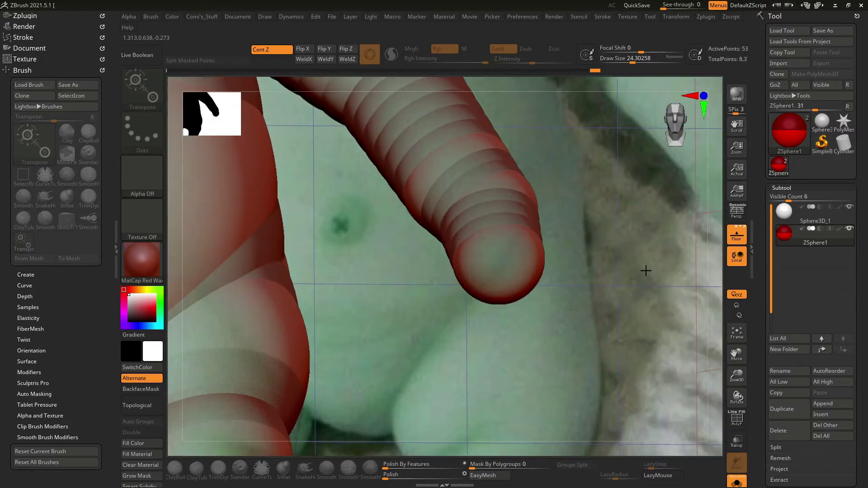
scroll(610, 248, down, 2)
scroll(606, 254, down, 2)
scroll(597, 267, up, 2)
scroll(595, 278, up, 2)
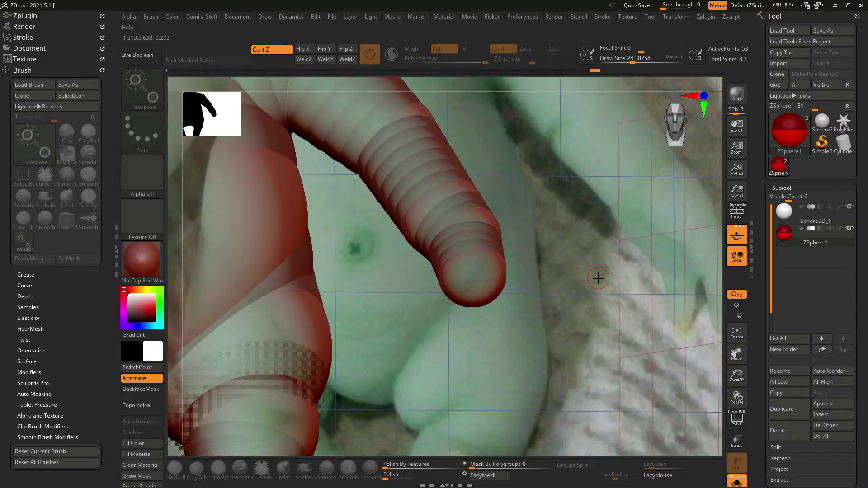
scroll(599, 277, up, 1)
scroll(598, 282, up, 2)
Move the fingertip sphere in Move mode to curl the finger.
key(q)
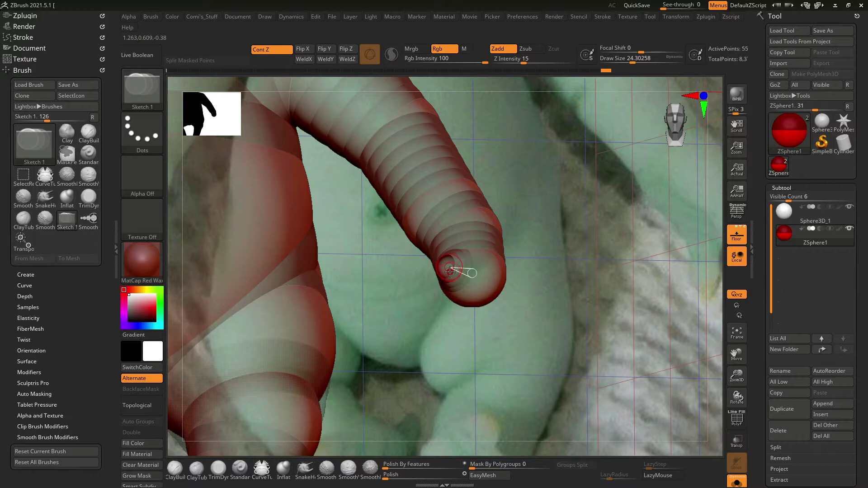
key(w)
mouse_move(444, 292)
mouse_down()
mouse_move(441, 306)
mouse_move(435, 279)
mouse_up()
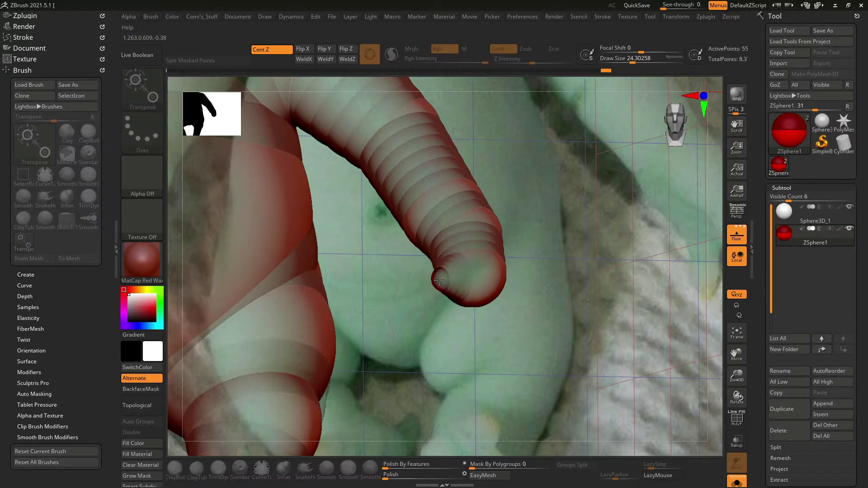
drag(606, 357, 523, 307)
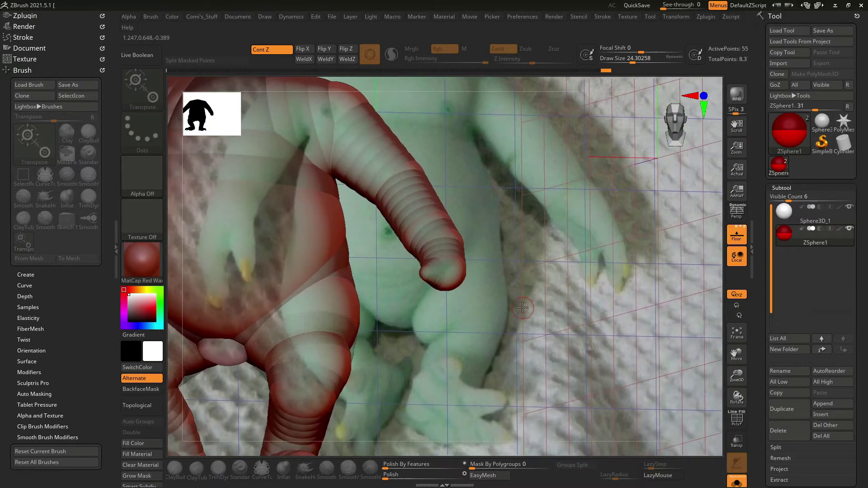
Sketch a new stroke from the fingertip and pull it down to lengthen the finger.
mouse_move(543, 310)
mouse_down()
mouse_move(427, 273)
mouse_move(419, 310)
mouse_up()
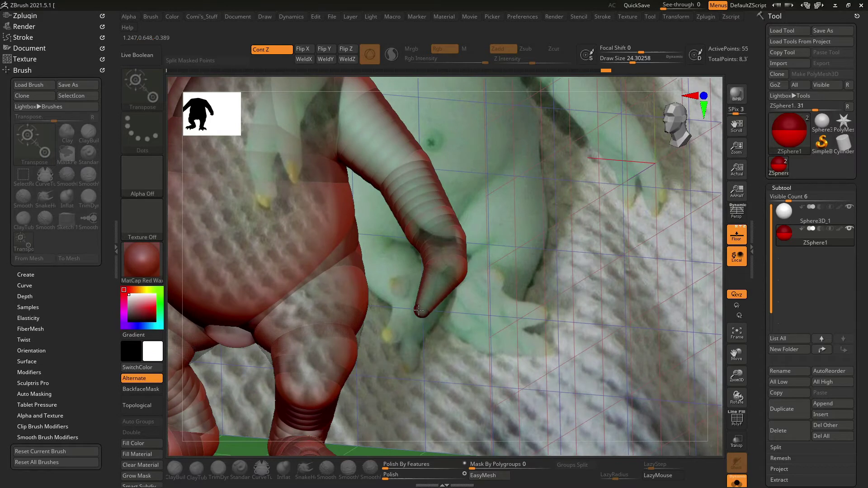
drag(496, 343, 505, 366)
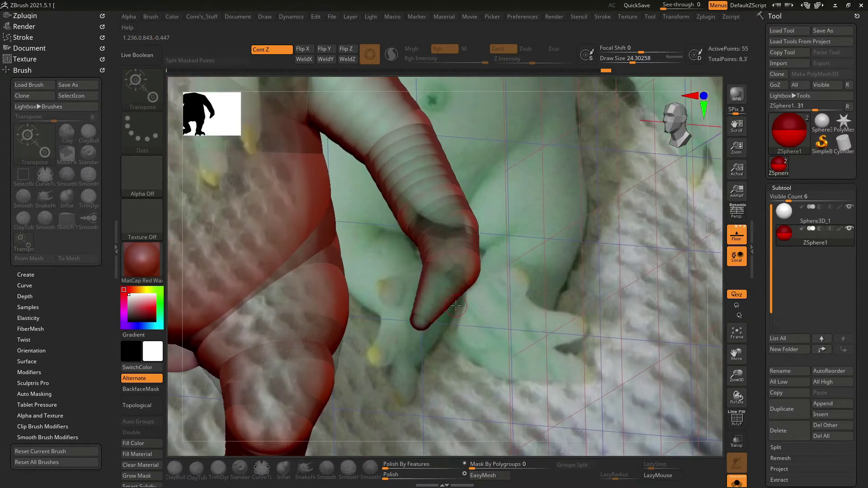
key(q)
drag(429, 282, 442, 287)
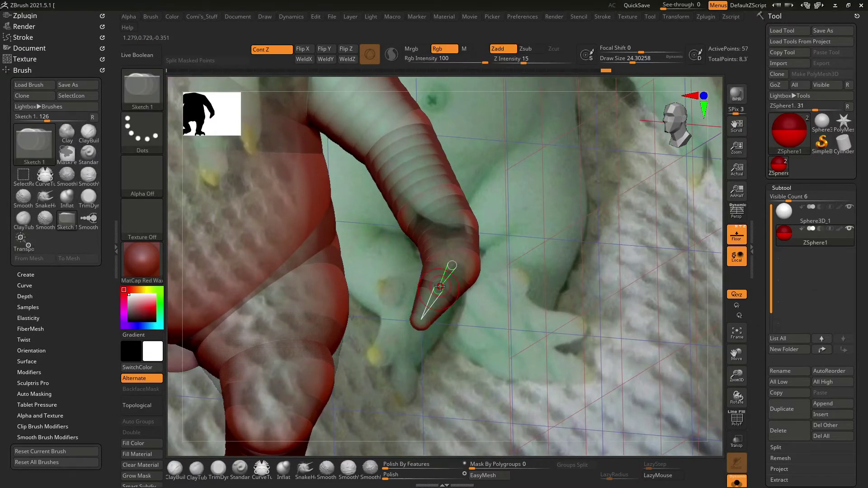
key(w)
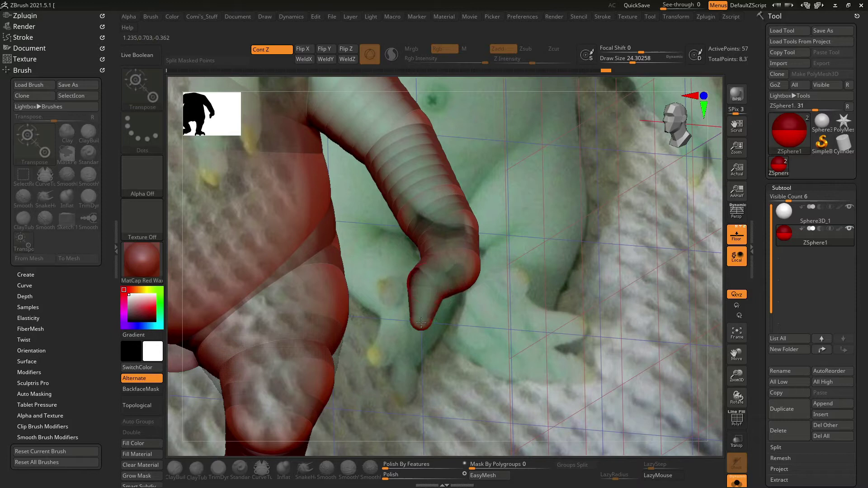
drag(421, 322, 417, 364)
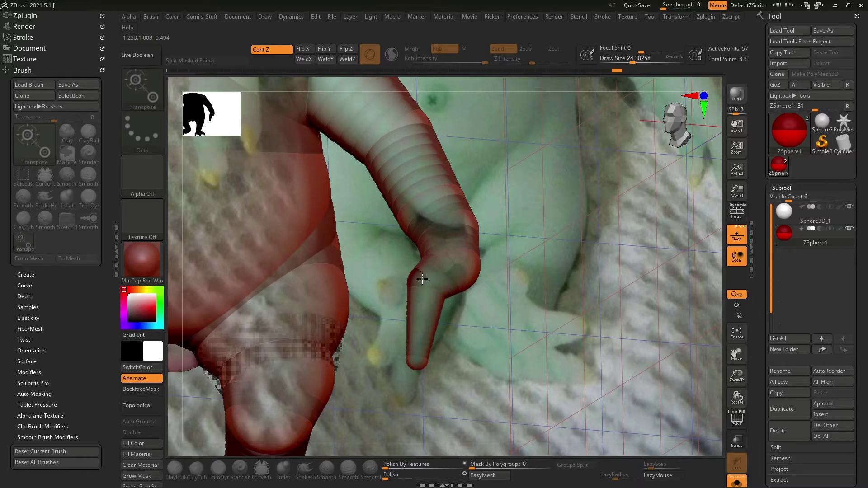
Add a joint to the finger, then straighten the right finger and lower its tip.
mouse_move(503, 361)
mouse_down()
mouse_move(518, 321)
mouse_move(474, 278)
mouse_up()
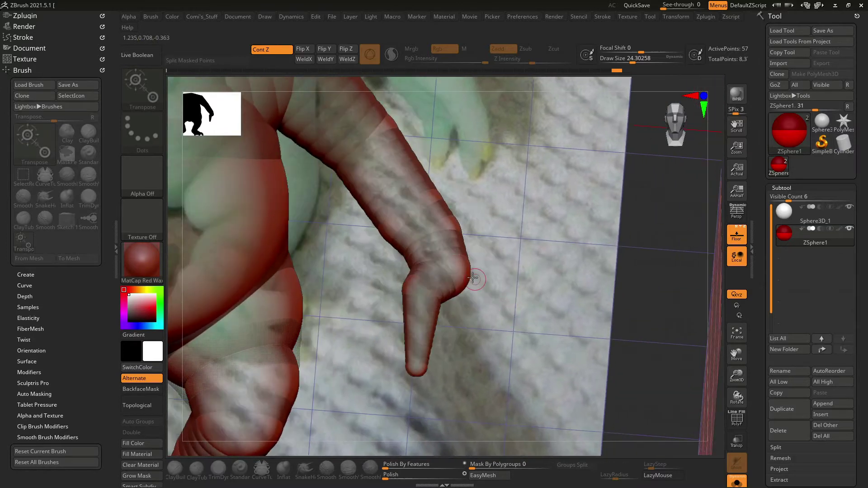
key(q)
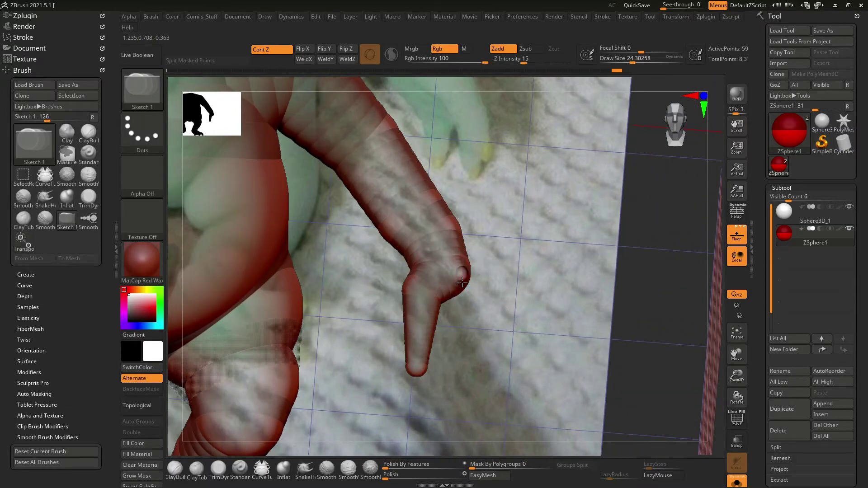
key(w)
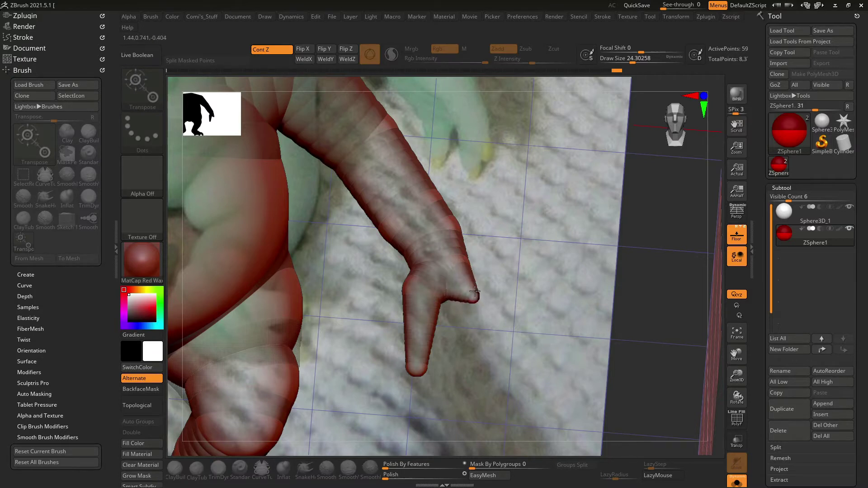
drag(443, 271, 483, 360)
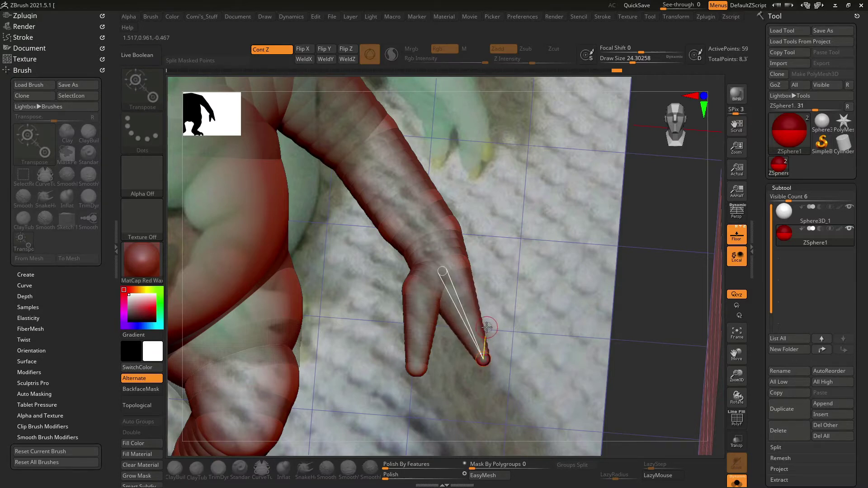
key(q)
click(472, 309)
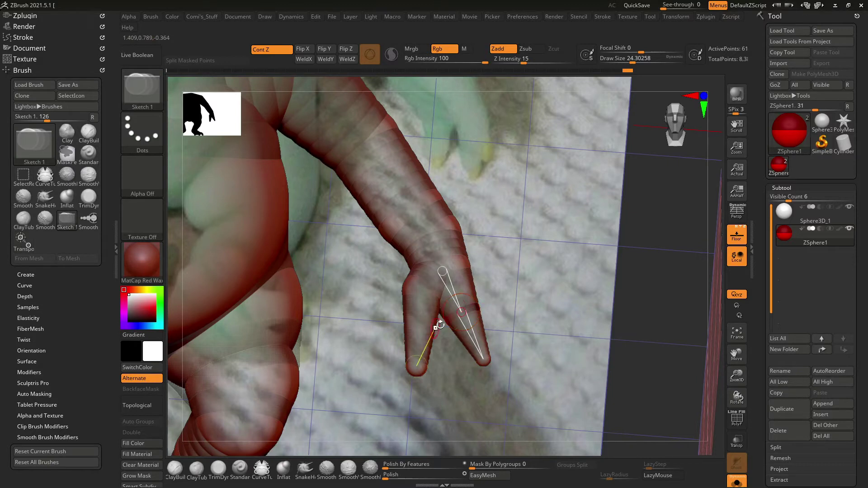
key(w)
mouse_move(474, 308)
mouse_down()
mouse_move(490, 356)
mouse_move(425, 290)
mouse_move(450, 273)
mouse_up()
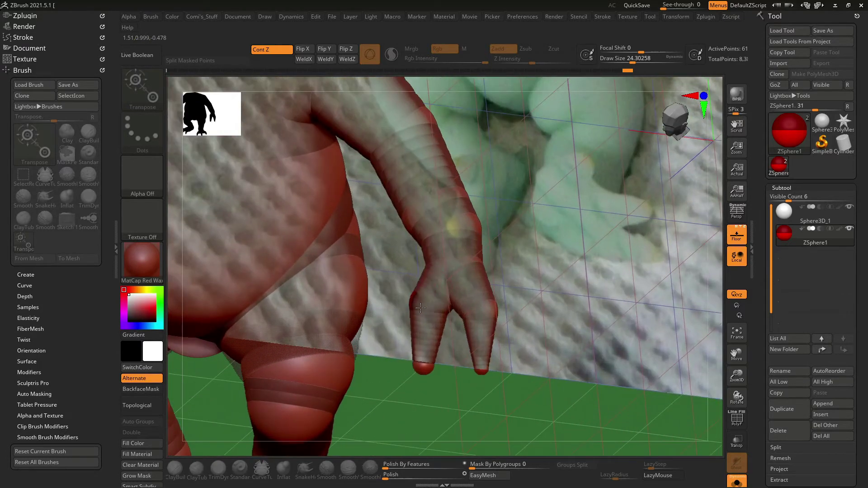
Shift the left fingertip right and sketch a new joint band onto the finger.
mouse_move(556, 289)
alt+mouse_down()
mouse_move(553, 343)
mouse_move(568, 331)
mouse_move(498, 343)
alt+mouse_up()
drag(427, 401, 434, 336)
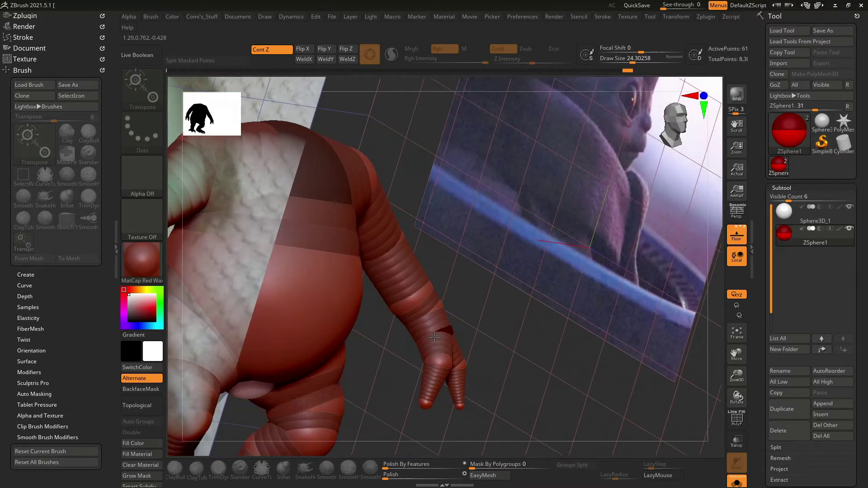
drag(432, 388, 440, 401)
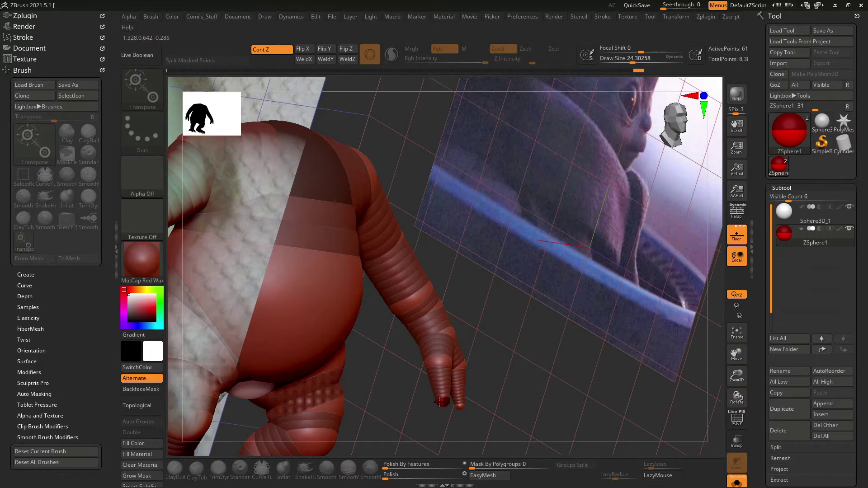
drag(531, 337, 499, 264)
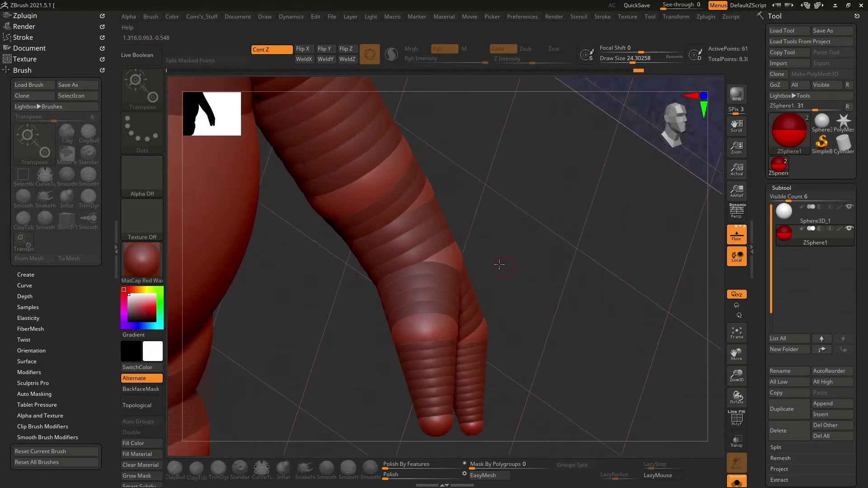
key(q)
drag(430, 272, 436, 273)
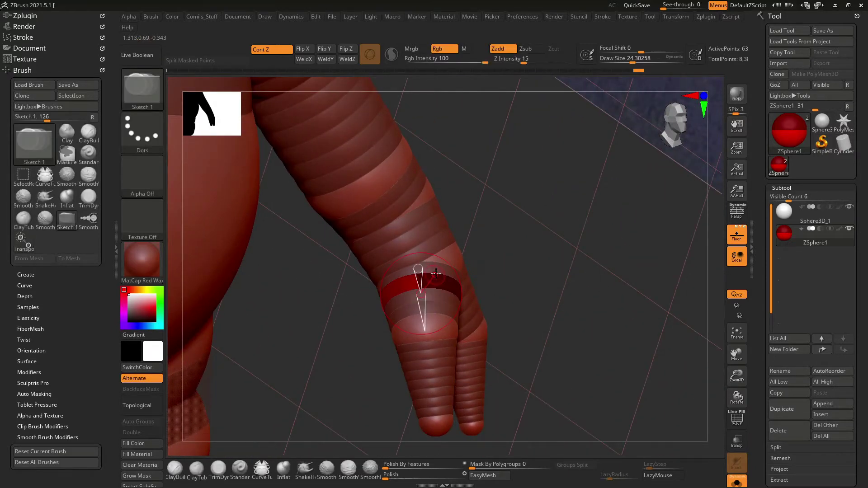
key(w)
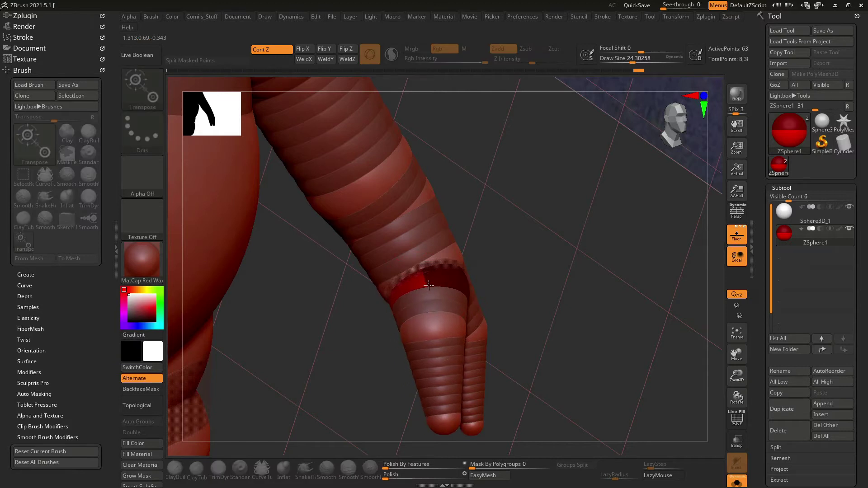
drag(425, 288, 429, 295)
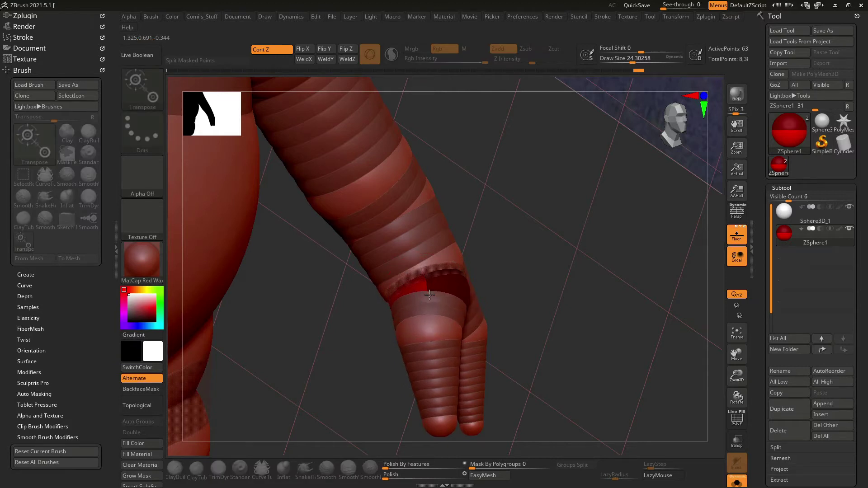
drag(430, 330, 430, 335)
Rotate the finger bands to bend the fingers down and closer together.
mouse_move(430, 335)
right_down()
mouse_move(428, 357)
mouse_move(519, 283)
mouse_move(497, 272)
right_up()
drag(418, 270, 419, 196)
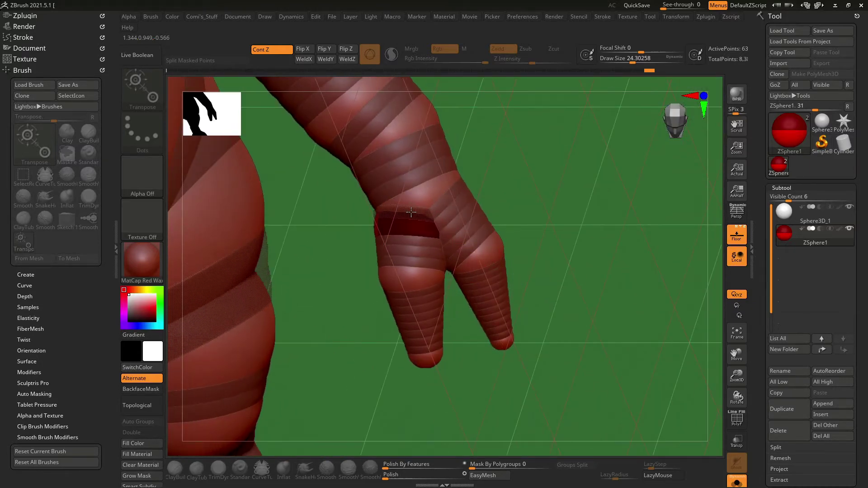
mouse_move(416, 226)
mouse_down()
mouse_move(412, 235)
mouse_move(481, 184)
mouse_up()
key(q)
key(w)
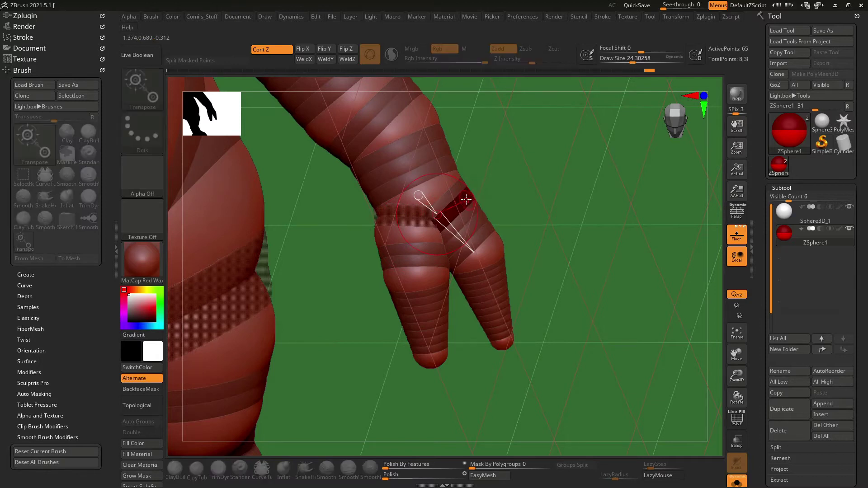
mouse_move(456, 207)
mouse_down()
mouse_move(539, 194)
mouse_move(432, 235)
mouse_up()
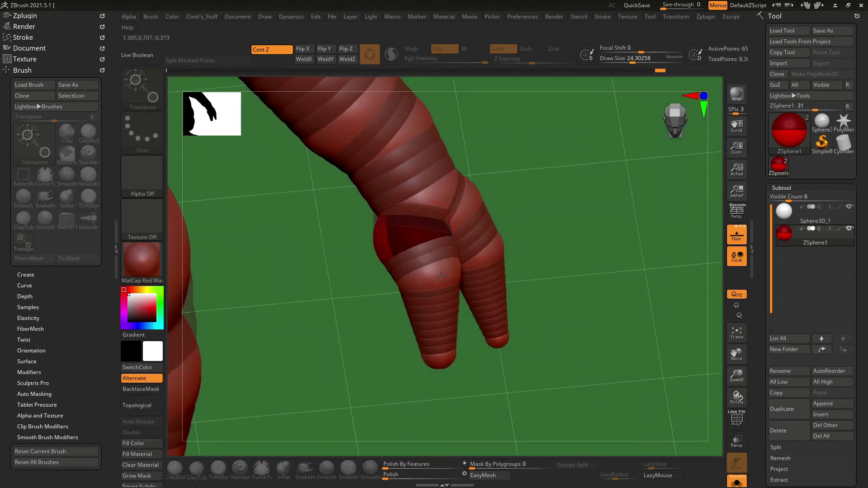
drag(441, 275, 448, 272)
Reshape both fingers, turning the top of the left finger down and right.
mouse_move(520, 254)
mouse_down()
mouse_move(563, 218)
mouse_move(581, 258)
mouse_move(549, 207)
mouse_move(552, 264)
mouse_up()
drag(408, 273, 407, 316)
drag(405, 213, 435, 270)
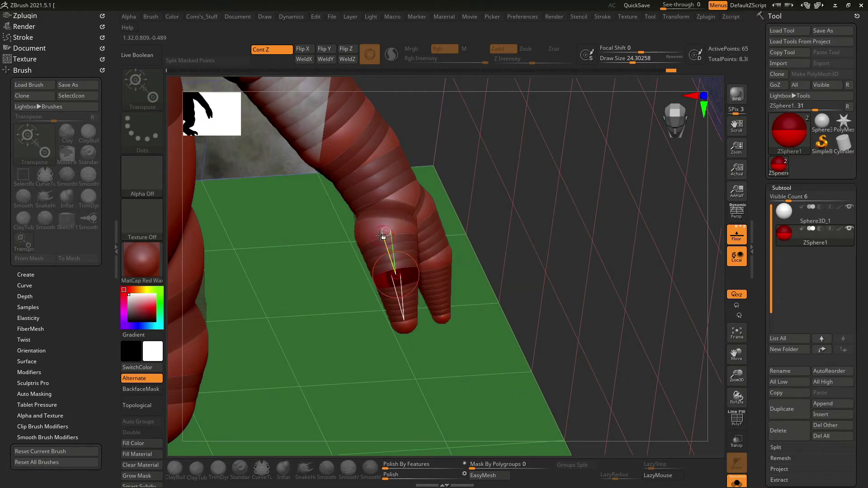
drag(382, 236, 387, 231)
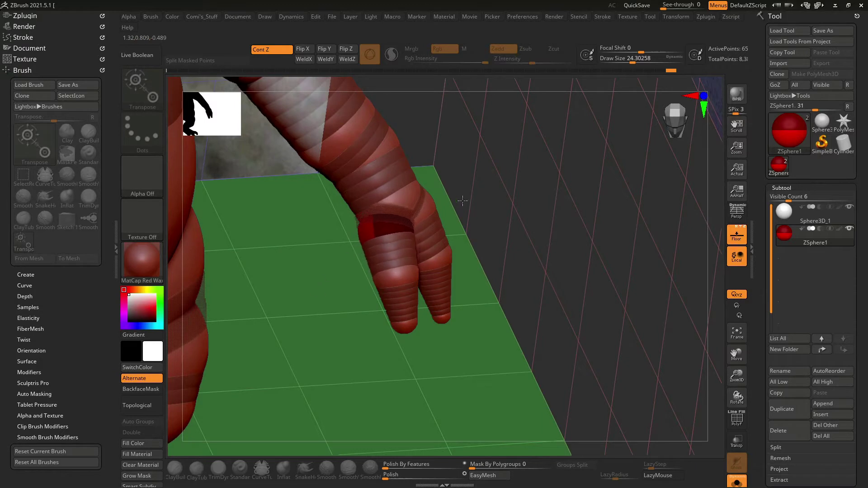
drag(430, 205, 450, 232)
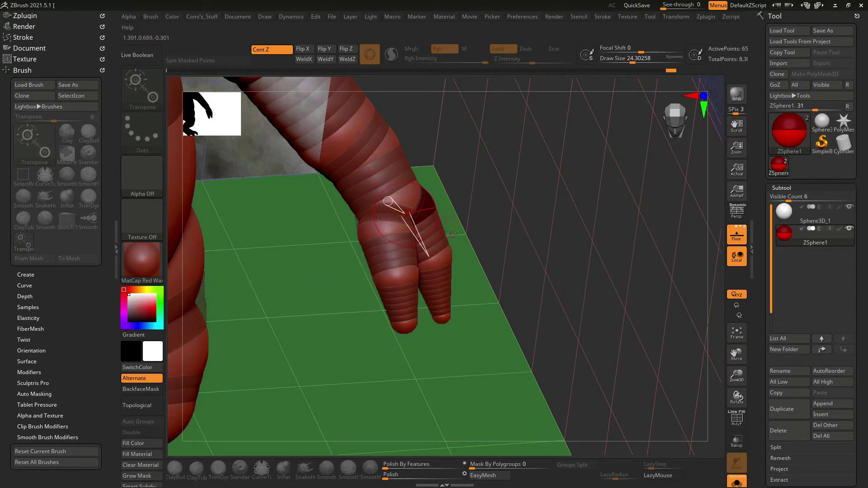
mouse_move(400, 327)
alt+right_down()
mouse_move(402, 277)
mouse_move(412, 285)
alt+right_up()
mouse_move(404, 269)
mouse_down()
mouse_move(410, 207)
mouse_move(405, 272)
mouse_up()
drag(408, 226, 412, 277)
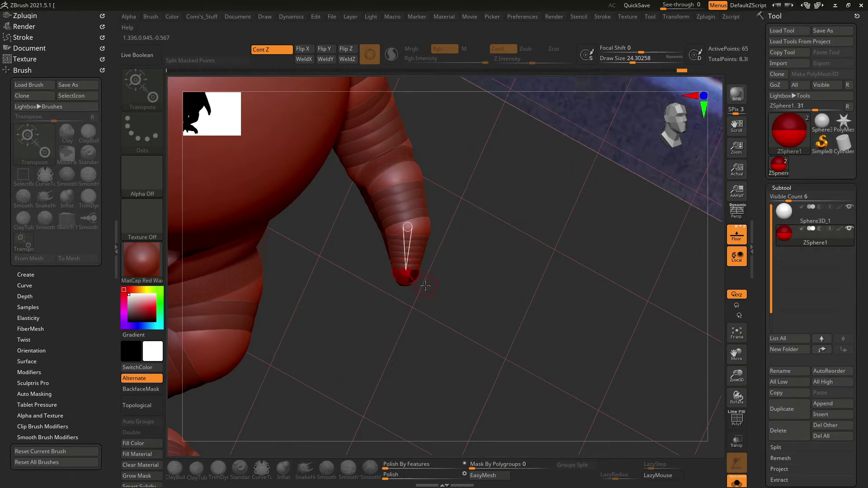
Switch to Transpose Move and orbit in until the hand fills the view over the green floor.
key(q)
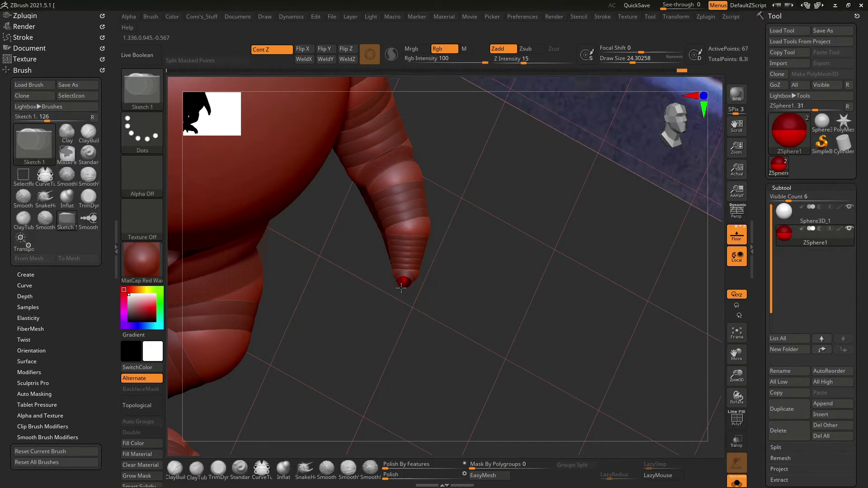
key(w)
mouse_move(419, 318)
mouse_down()
mouse_move(399, 289)
mouse_move(394, 304)
mouse_move(423, 291)
mouse_move(438, 373)
mouse_move(432, 370)
mouse_up()
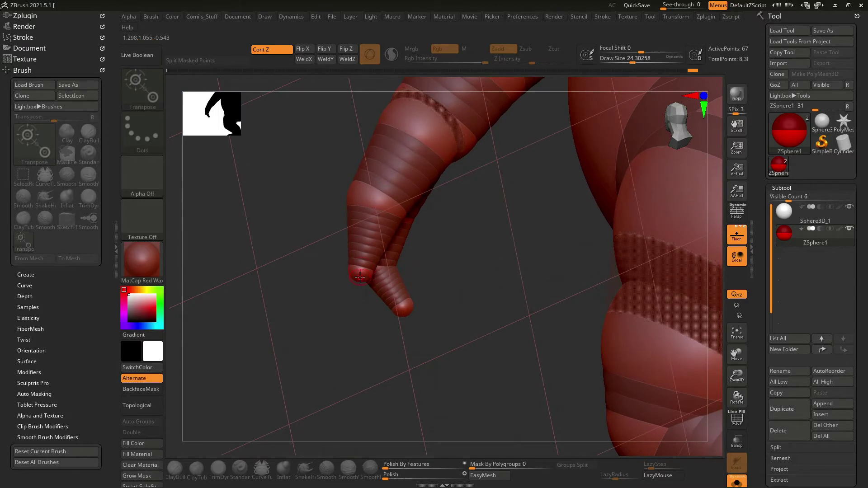
key(shift+a)
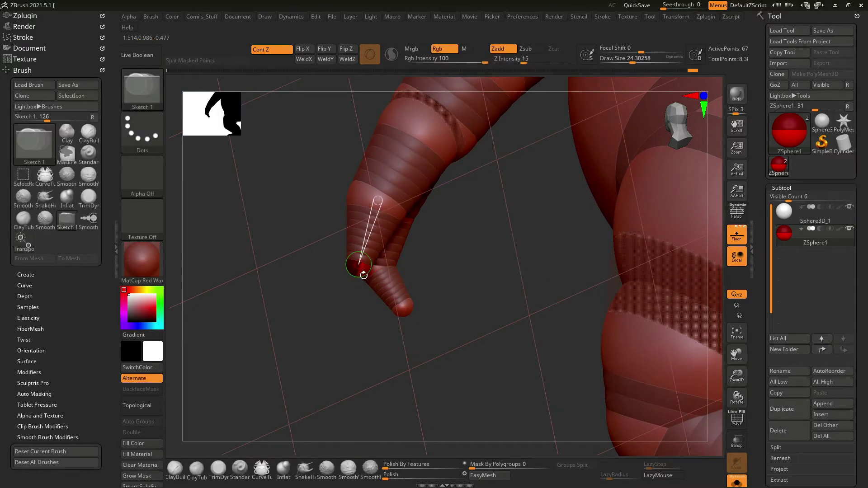
mouse_move(375, 343)
mouse_down()
mouse_move(358, 266)
mouse_move(676, 224)
mouse_move(379, 275)
mouse_up()
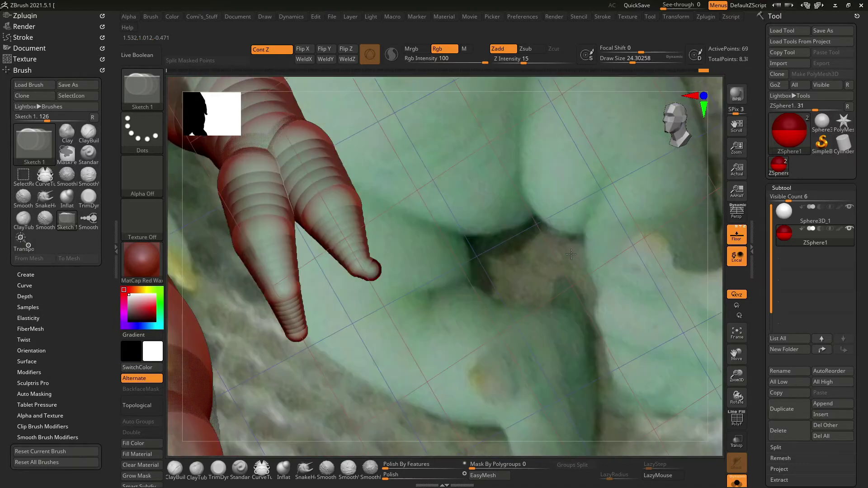
key(w)
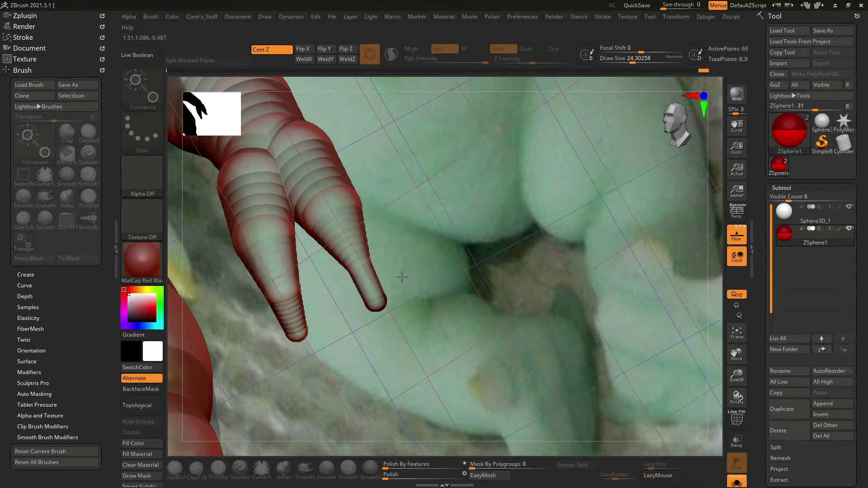
drag(402, 277, 382, 303)
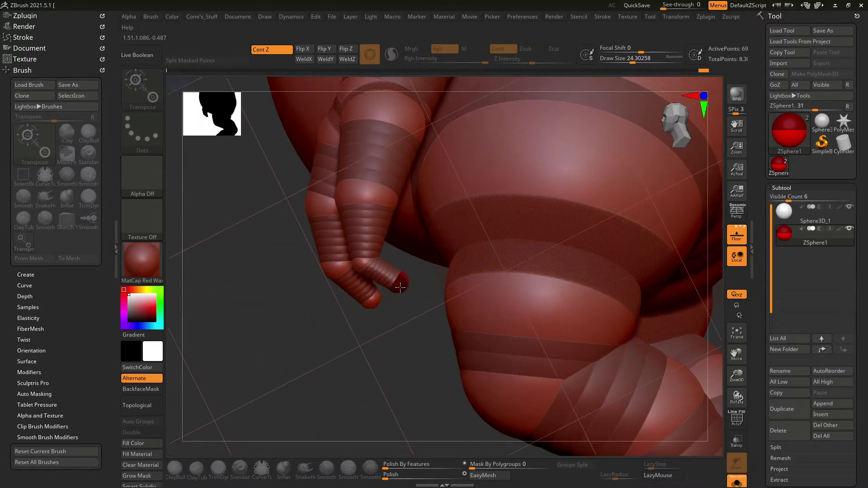
drag(388, 359, 446, 296)
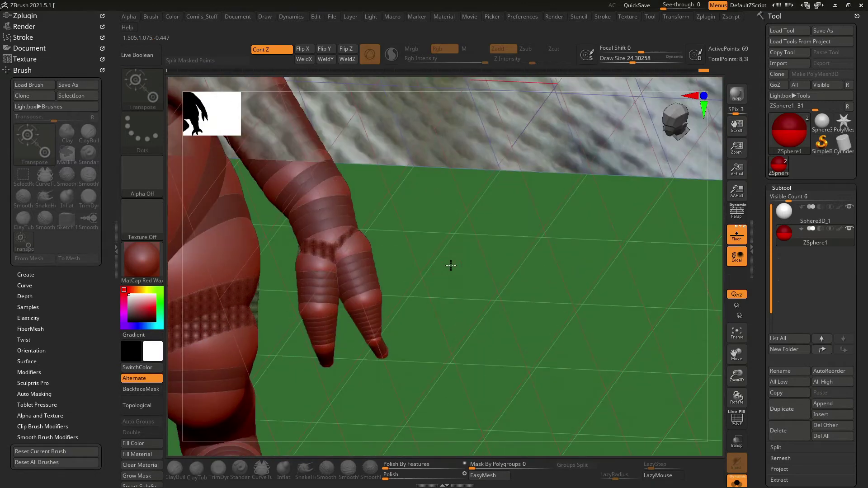
mouse_move(451, 266)
mouse_down()
mouse_move(339, 234)
mouse_move(385, 235)
mouse_move(376, 239)
mouse_up()
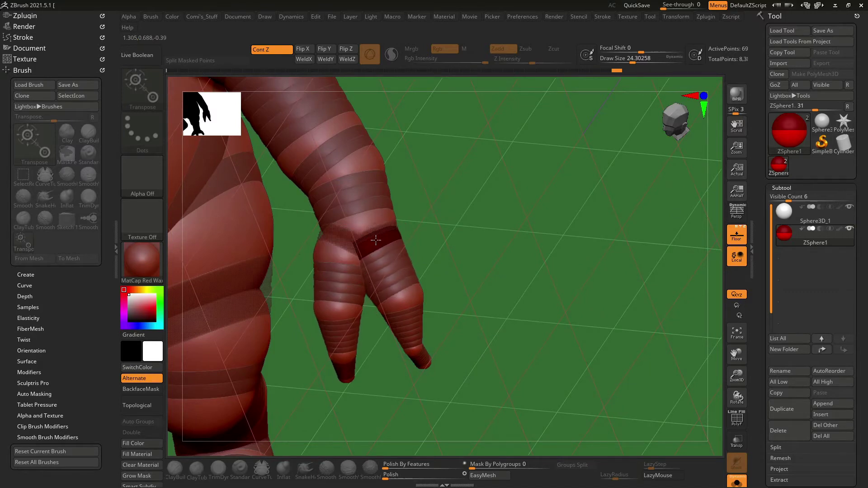
Pull a fingertip outward and reshape that finger further.
drag(398, 274, 397, 289)
mouse_move(455, 246)
mouse_down()
mouse_move(448, 255)
mouse_move(431, 228)
mouse_move(382, 232)
mouse_up()
key(q)
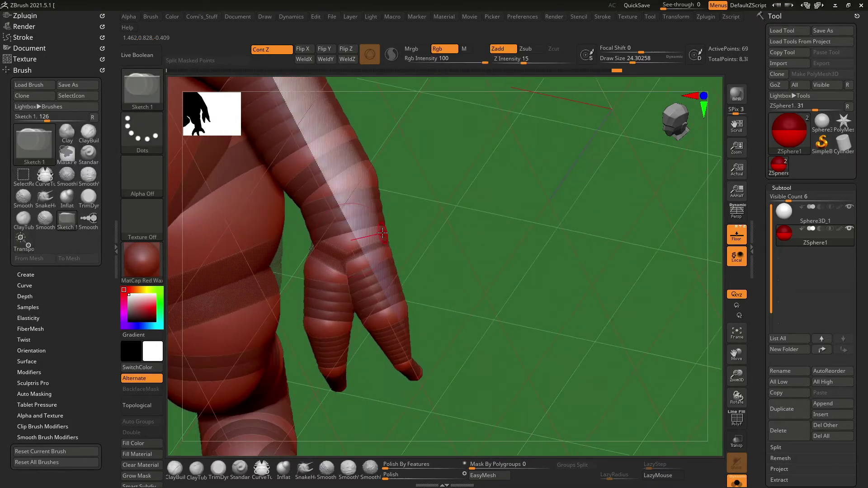
mouse_move(413, 219)
mouse_down()
mouse_move(407, 231)
mouse_move(423, 244)
mouse_up()
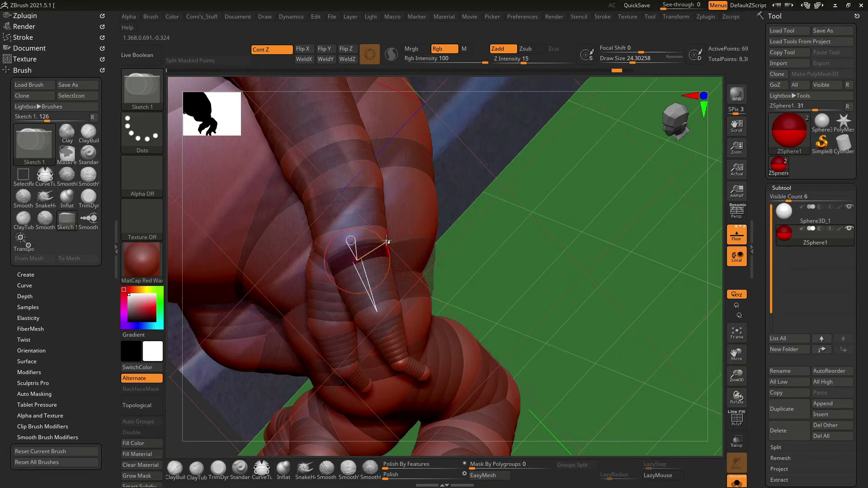
key(w)
mouse_move(351, 240)
mouse_down()
mouse_move(421, 248)
mouse_move(449, 287)
mouse_up()
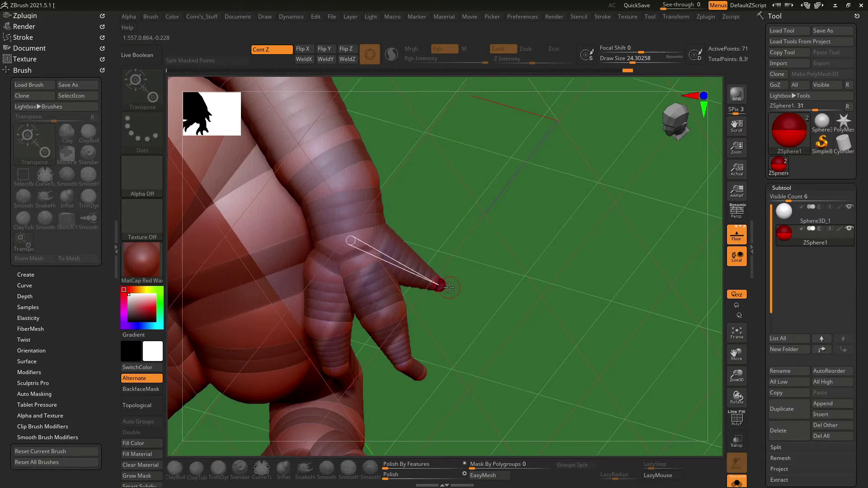
Sketch a new ZSphere onto the fingertip.
key(q)
click(443, 288)
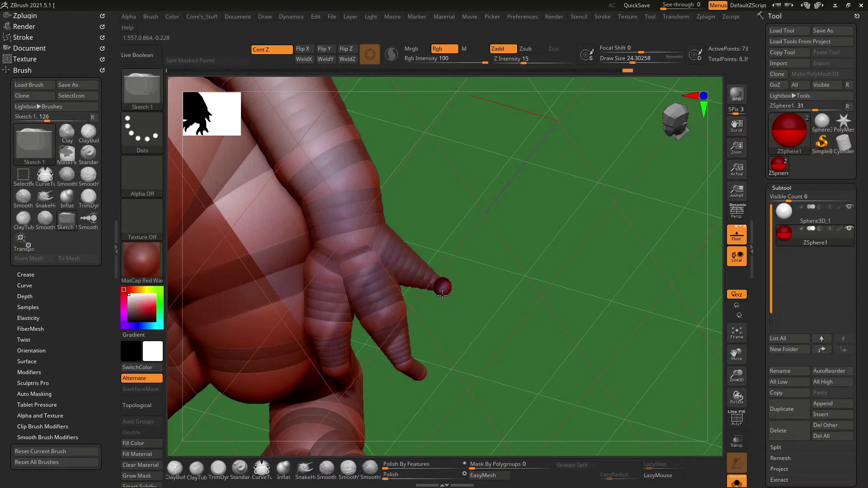
key(w)
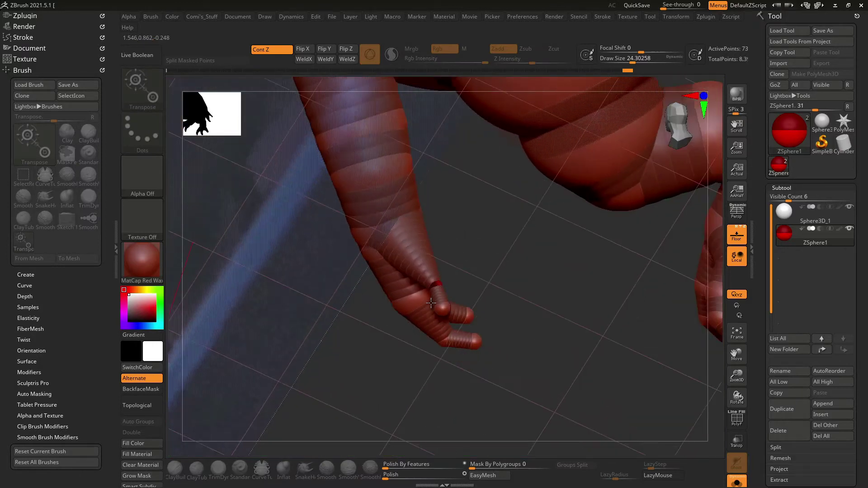
drag(442, 307, 388, 219)
key(q)
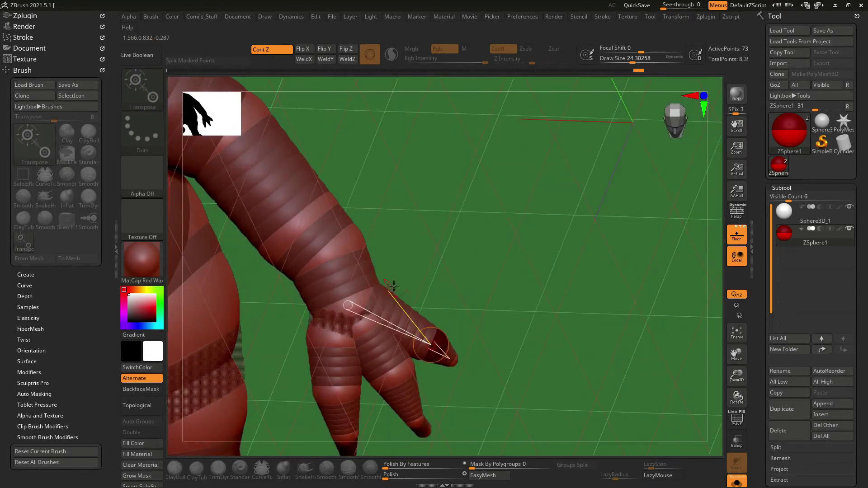
key(q)
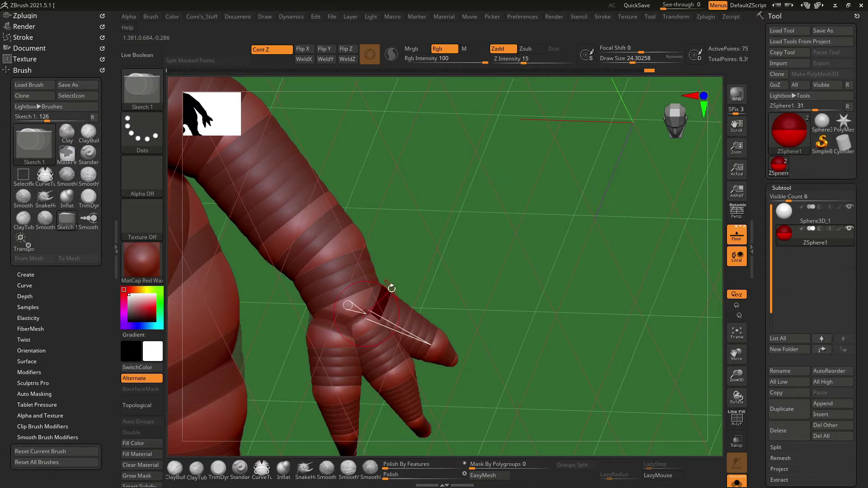
key(w)
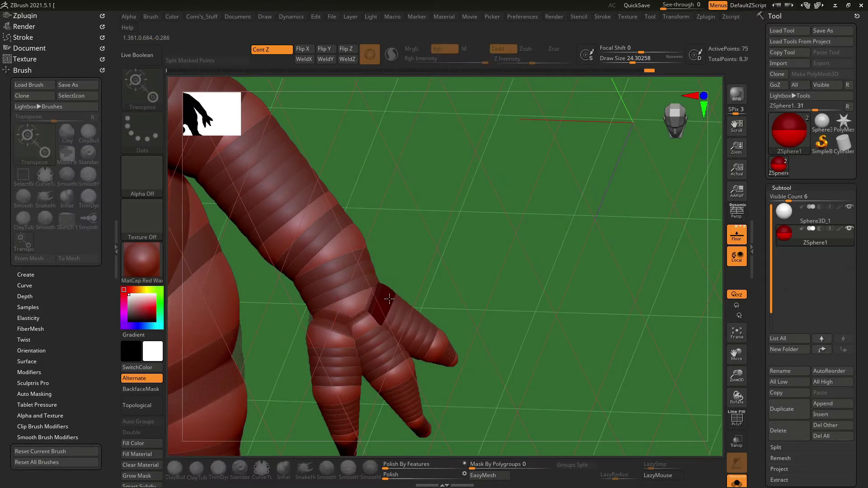
Pull one fingertip down to lengthen its finger.
right_drag(389, 299, 397, 291)
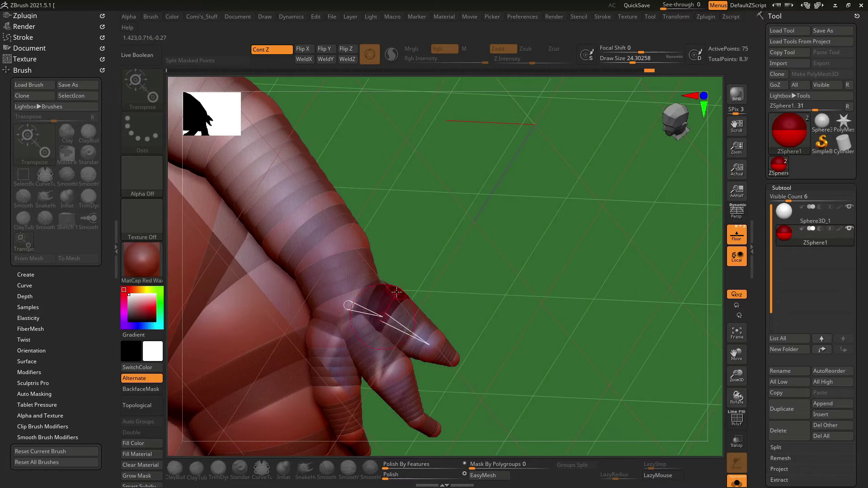
click(386, 305)
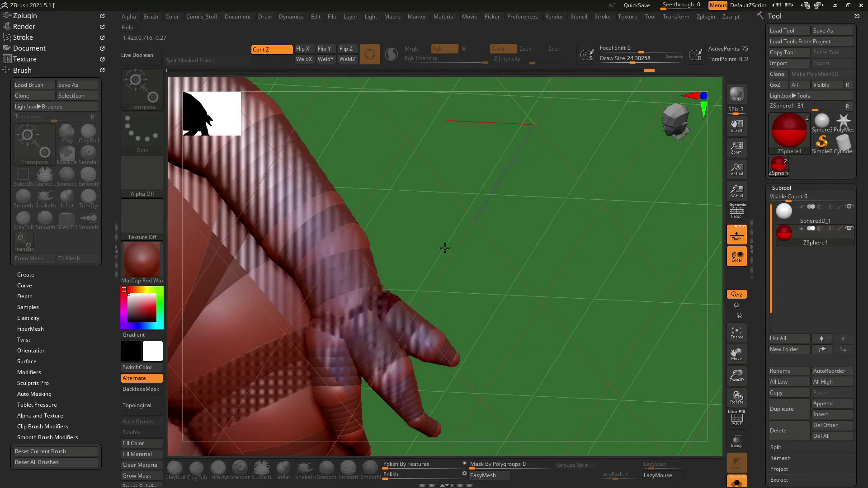
mouse_move(473, 292)
alt+right_down()
mouse_move(462, 231)
mouse_move(443, 292)
alt+right_up()
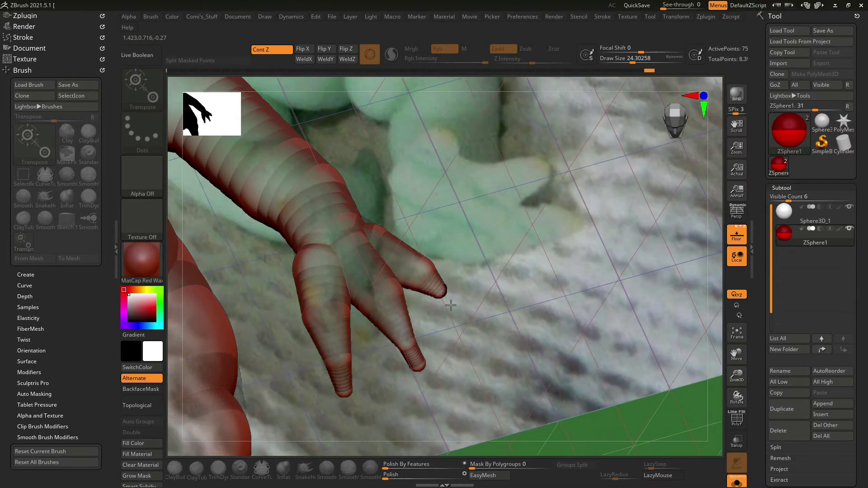
click(452, 299)
drag(452, 299, 456, 316)
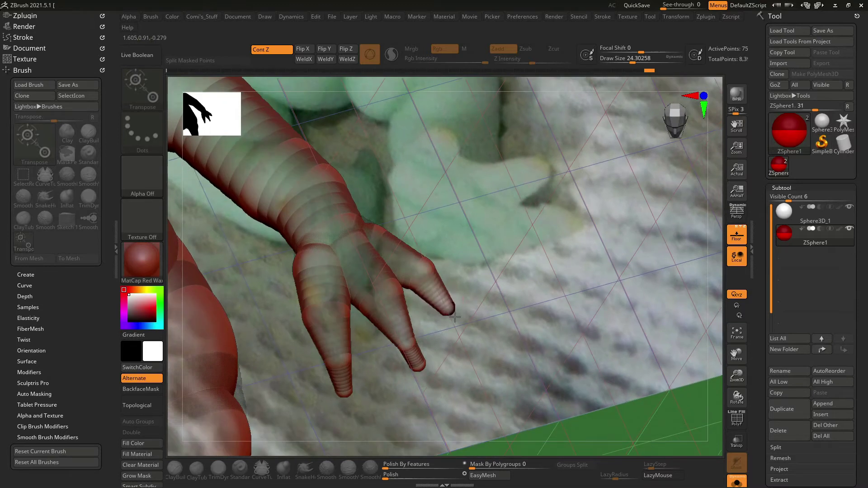
mouse_move(452, 312)
right_down()
mouse_move(385, 227)
mouse_move(384, 261)
right_up()
drag(361, 212, 384, 262)
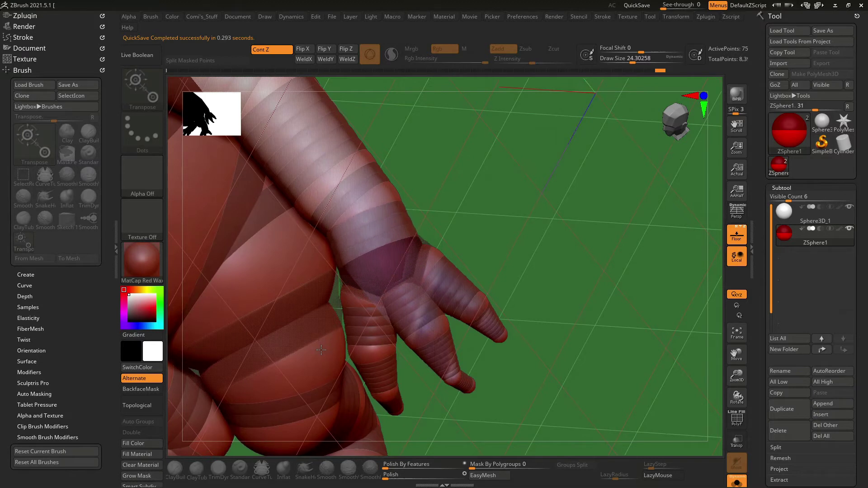
Orbit around the arm, try bending the hand at the forearm, then undo it.
mouse_move(382, 261)
right_down()
mouse_move(485, 189)
mouse_move(417, 270)
right_up()
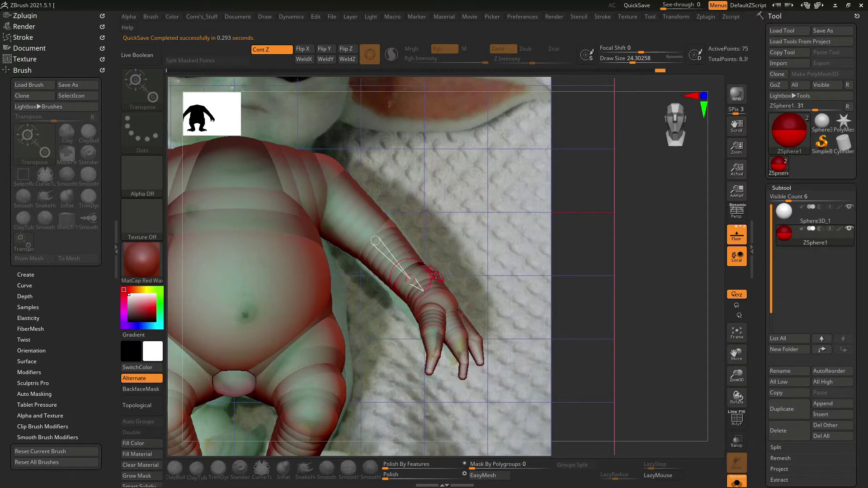
right_drag(465, 254, 502, 246)
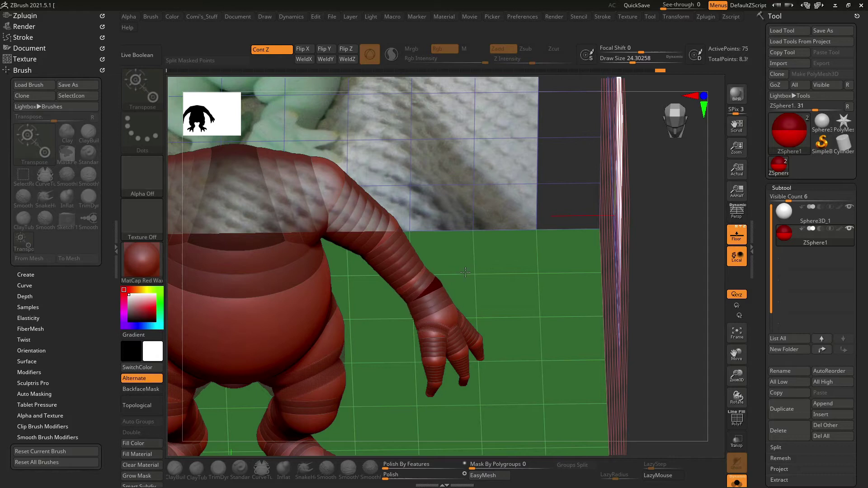
right_drag(466, 272, 410, 277)
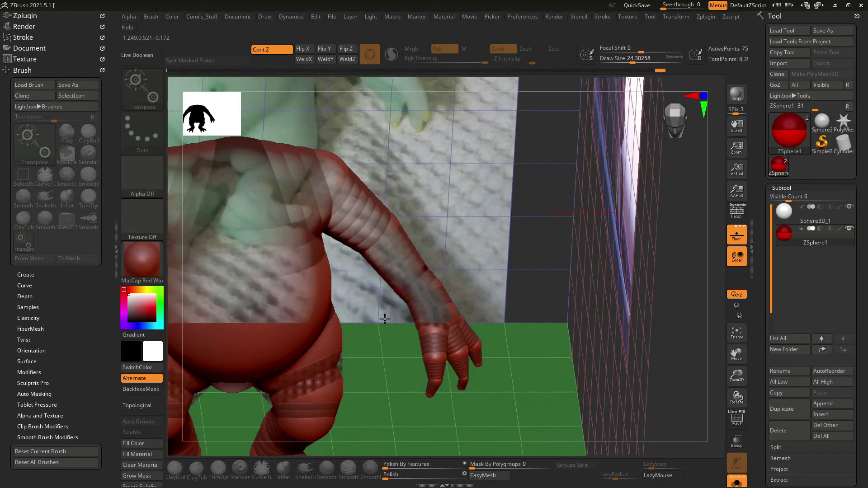
drag(375, 233, 434, 316)
key(ctrl+z)
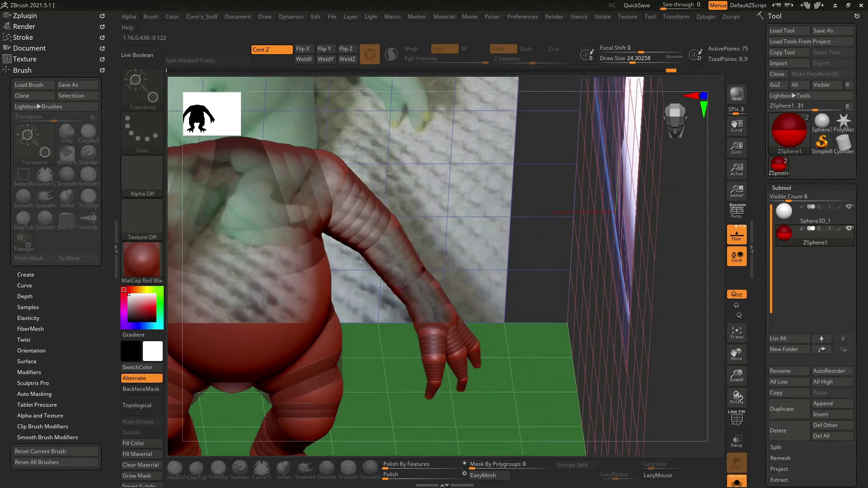
shift+right_drag(497, 235, 457, 272)
Nudge the wrist and forearm segment slightly up and to the right.
drag(400, 275, 406, 270)
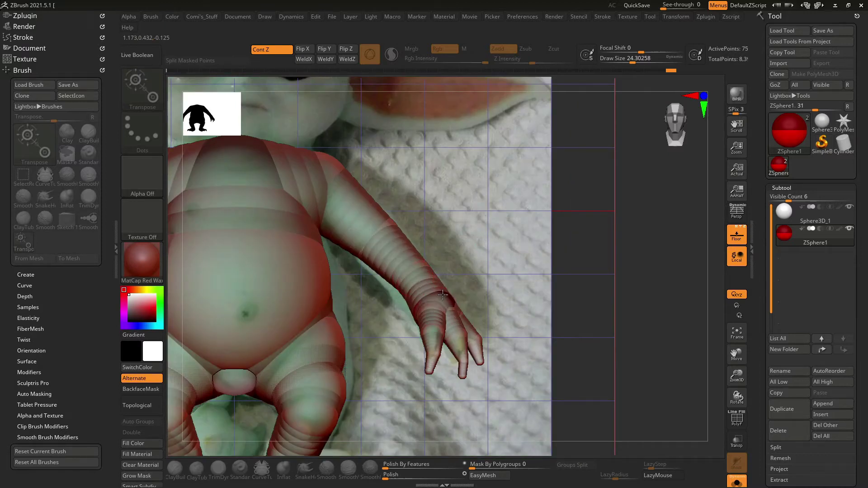
alt+right_drag(443, 295, 433, 286)
drag(432, 292, 432, 293)
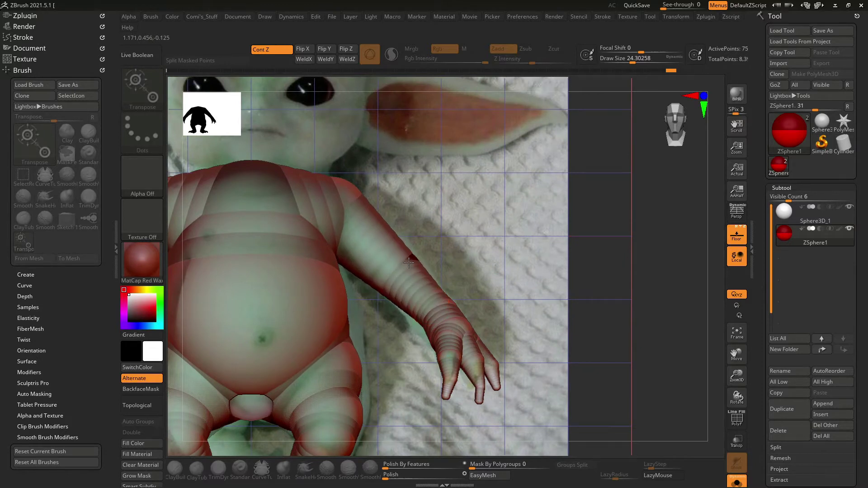
alt+right_drag(444, 199, 462, 235)
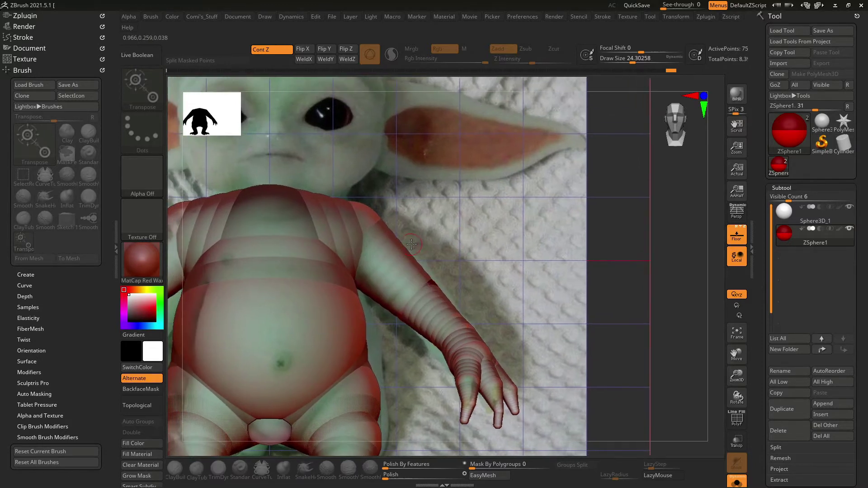
Pull in the bulge of the shoulder and upper arm with Transpose.
key(w)
drag(350, 238, 416, 299)
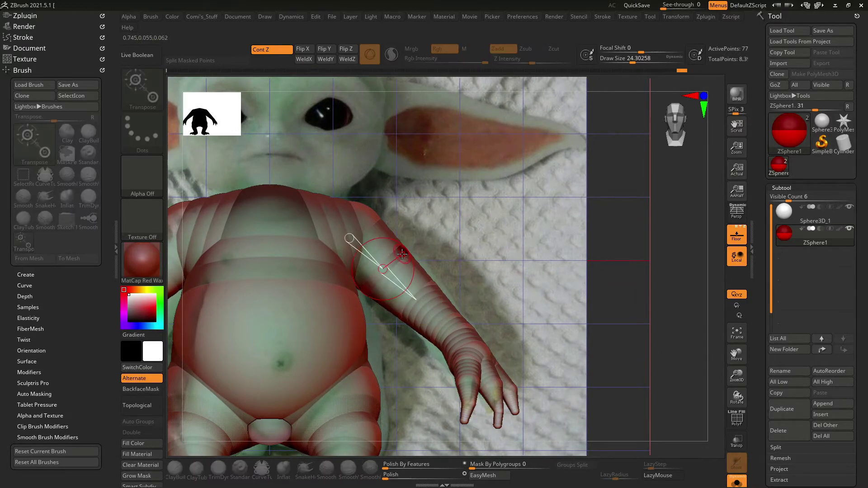
click(382, 289)
key(w)
drag(391, 268, 396, 273)
key(ctrl+z)
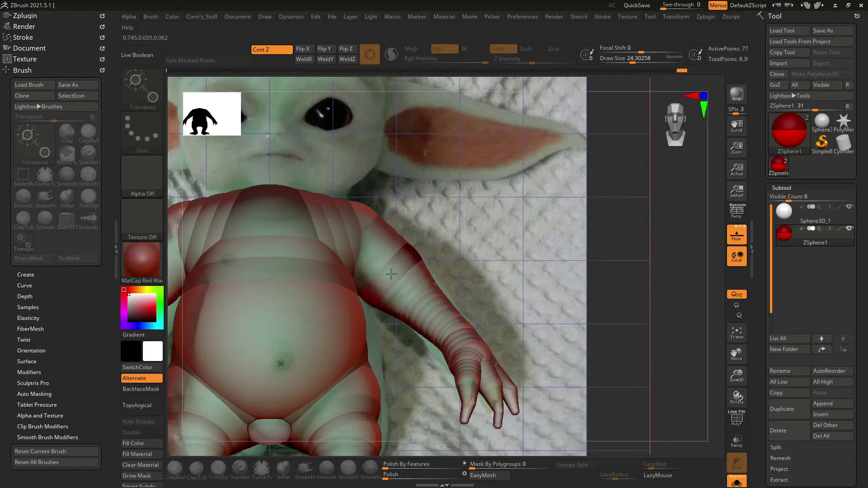
drag(364, 249, 373, 214)
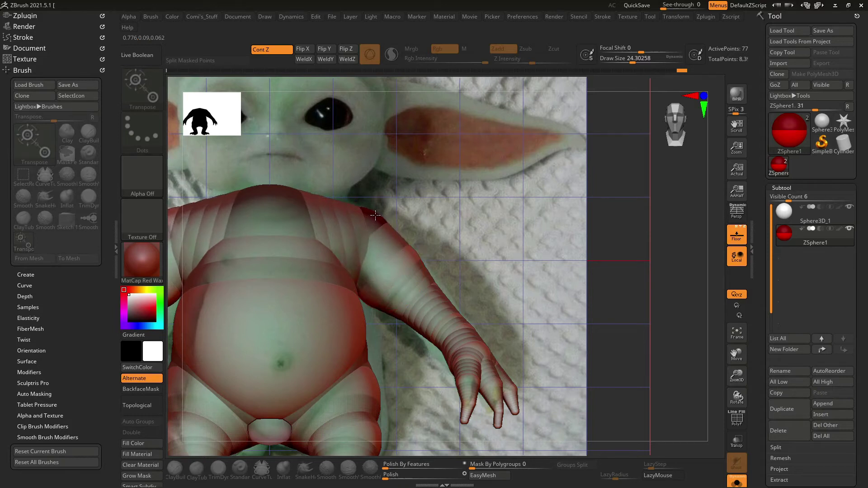
mouse_move(452, 218)
ctrl+right_down()
mouse_move(451, 229)
mouse_move(420, 223)
ctrl+right_up()
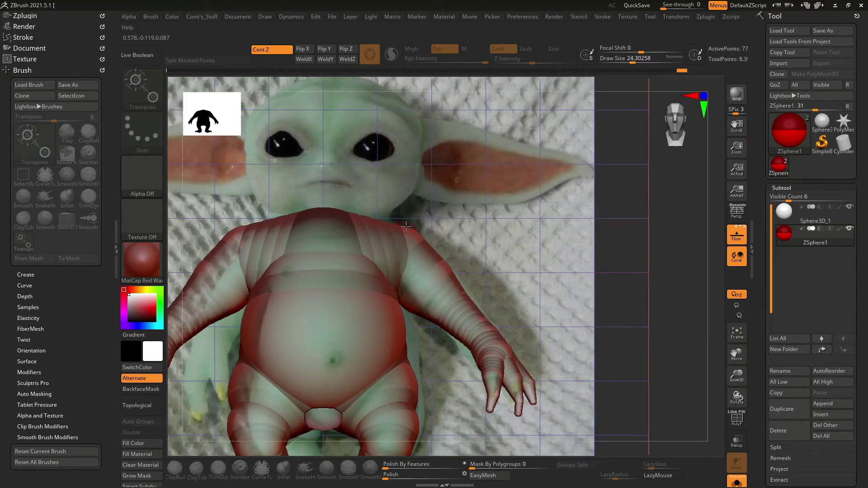
Zoom in on the creature's right hand and orbit around it.
key(q)
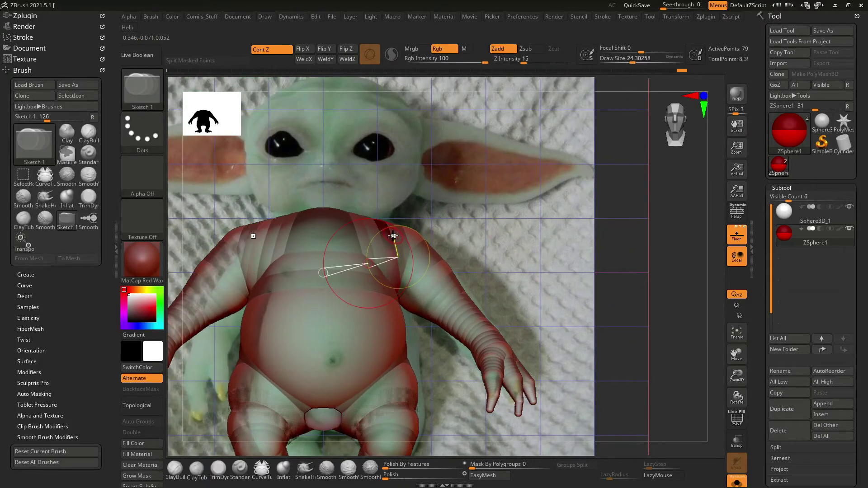
key(w)
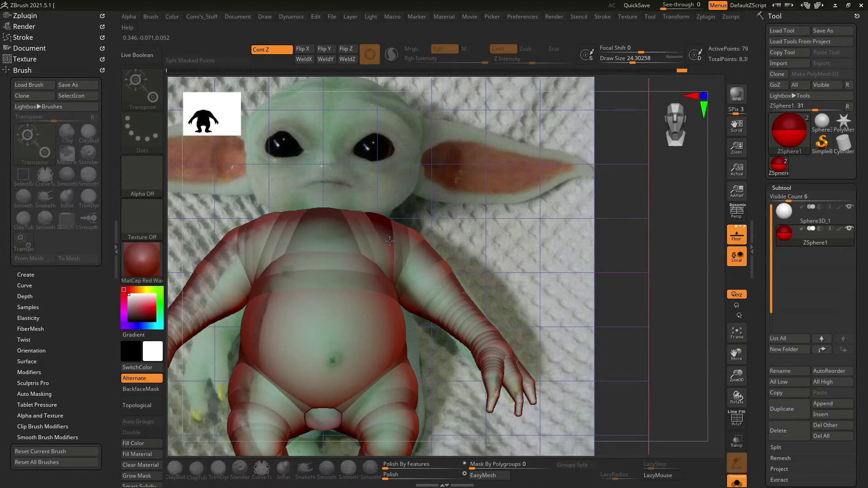
mouse_move(520, 237)
right_down()
mouse_move(472, 243)
mouse_move(508, 243)
right_up()
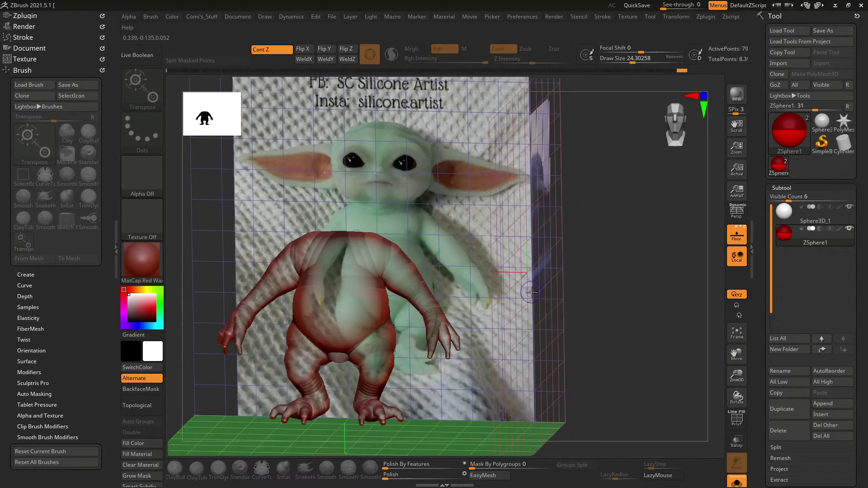
mouse_move(531, 293)
ctrl+right_down()
mouse_move(556, 258)
mouse_move(542, 237)
mouse_move(614, 233)
mouse_move(532, 267)
mouse_move(522, 303)
mouse_move(531, 248)
mouse_move(516, 277)
ctrl+right_up()
key(q)
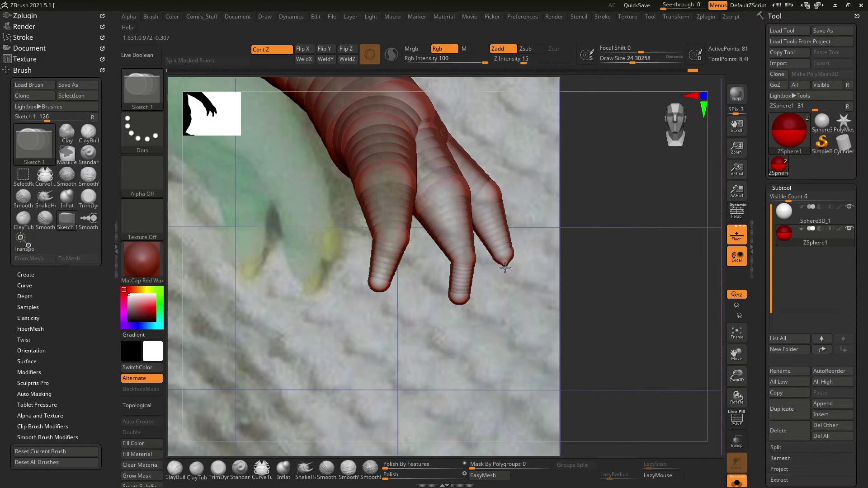
key(w)
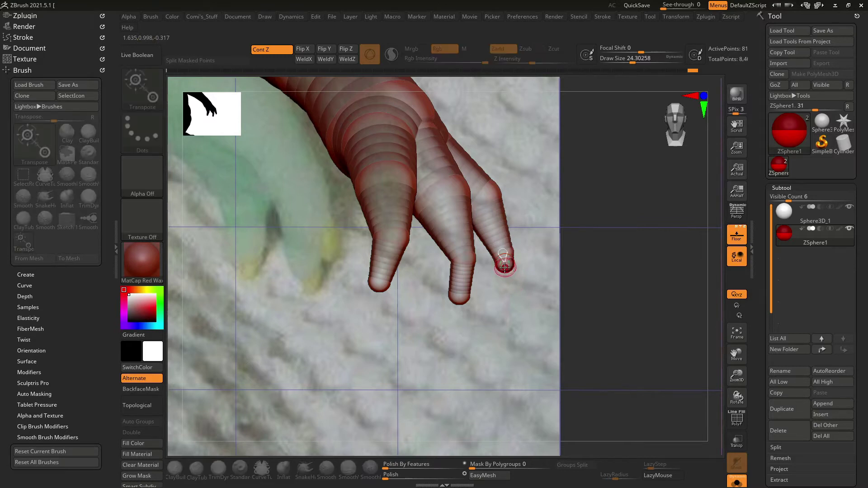
right_drag(503, 290, 515, 288)
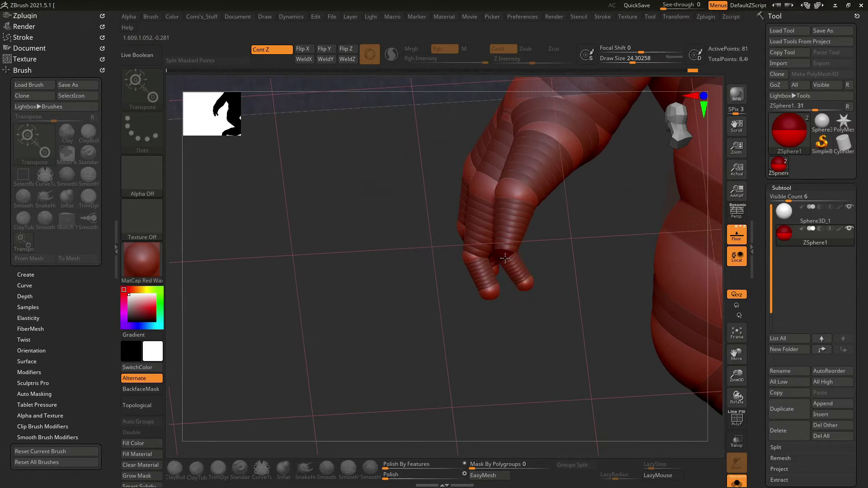
right_drag(521, 315, 519, 287)
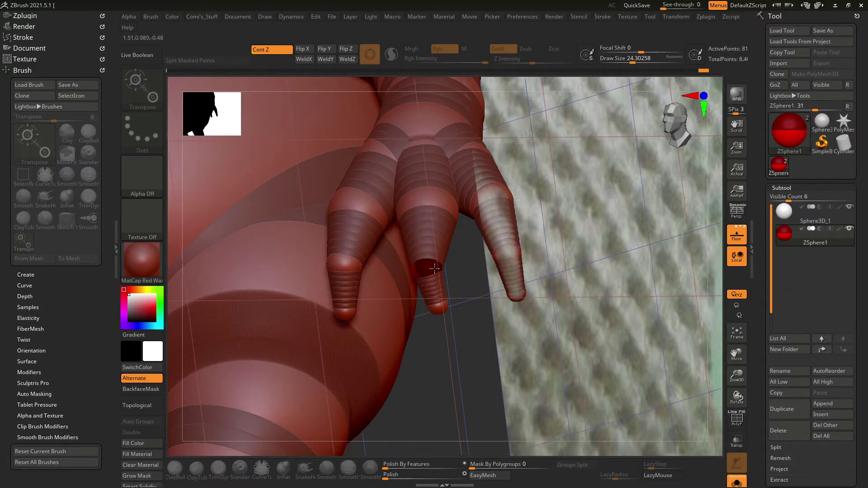
mouse_move(434, 269)
right_down()
mouse_move(519, 309)
mouse_move(488, 330)
right_up()
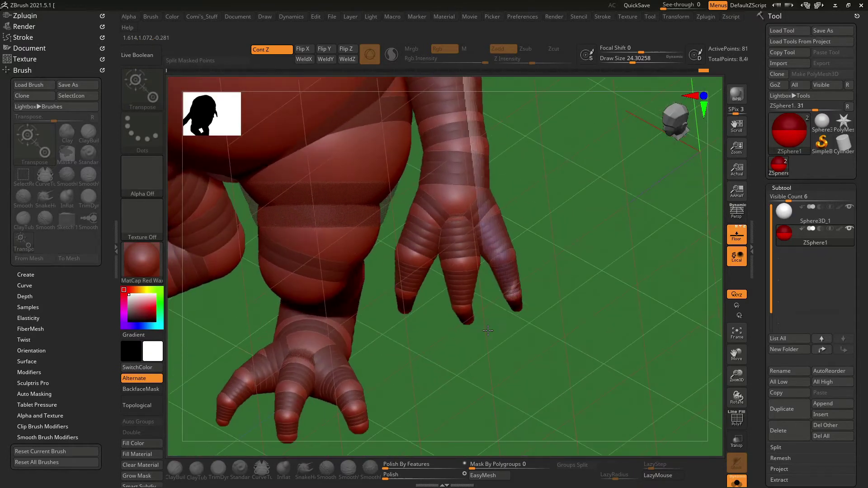
Mask and reposition the long finger, then mask the back of the hand near the wrist.
drag(478, 218, 511, 291)
ctrl+click(511, 254)
mouse_move(502, 256)
mouse_down()
mouse_move(454, 198)
mouse_move(434, 223)
mouse_up()
ctrl+click(422, 209)
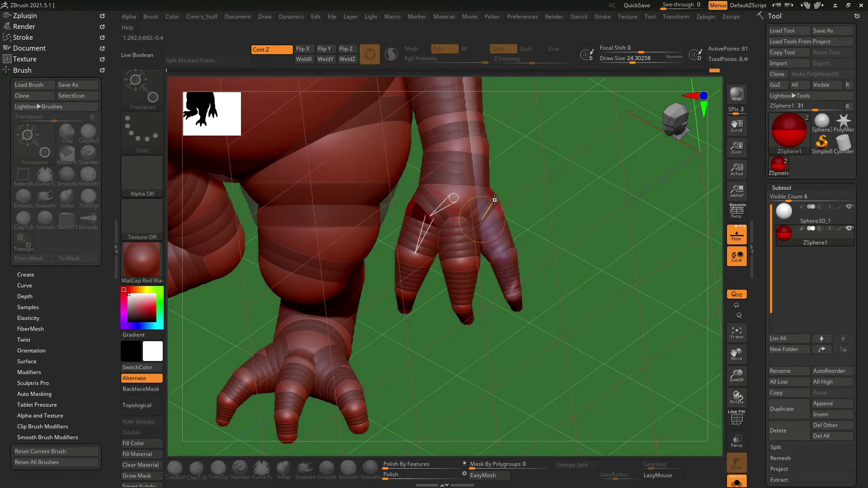
drag(494, 208, 515, 252)
ctrl+click(484, 180)
ctrl+drag(484, 180, 459, 219)
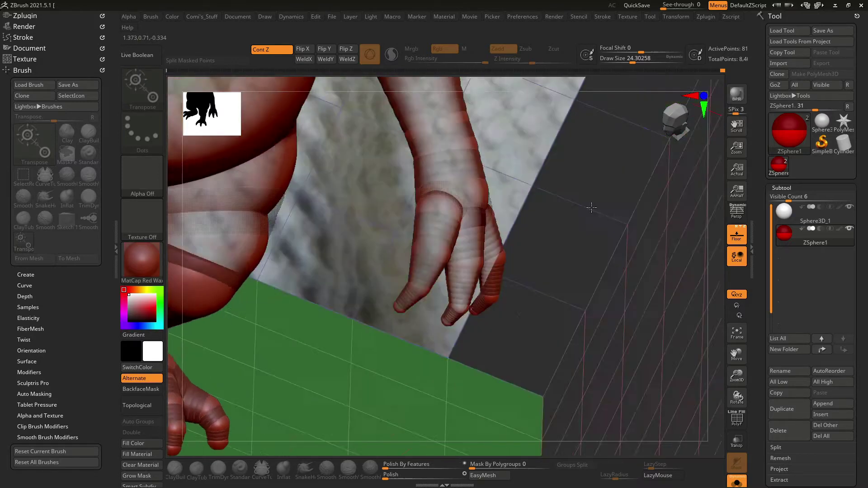
Clear the wrist mask and bring the back of the hand into close view.
drag(455, 248, 487, 223)
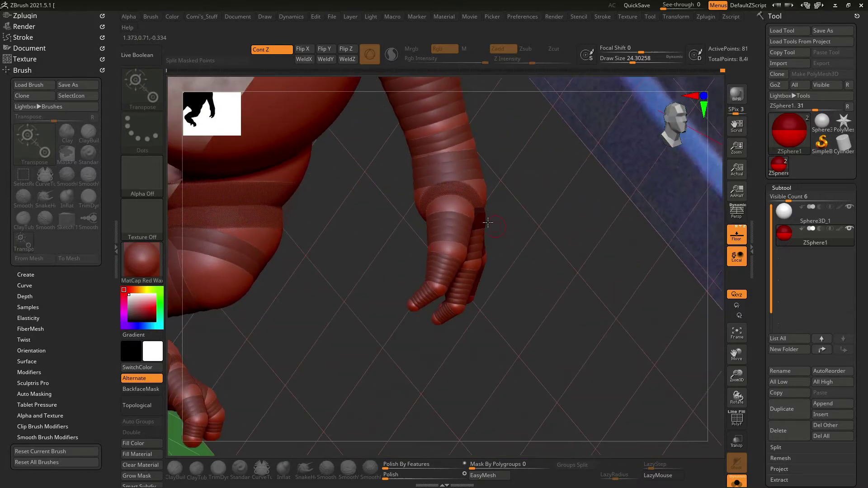
mouse_move(461, 194)
ctrl+alt+mouse_down()
mouse_move(465, 279)
mouse_move(455, 224)
ctrl+alt+mouse_up()
mouse_move(470, 330)
mouse_down()
mouse_move(475, 209)
mouse_move(461, 260)
mouse_up()
key(q)
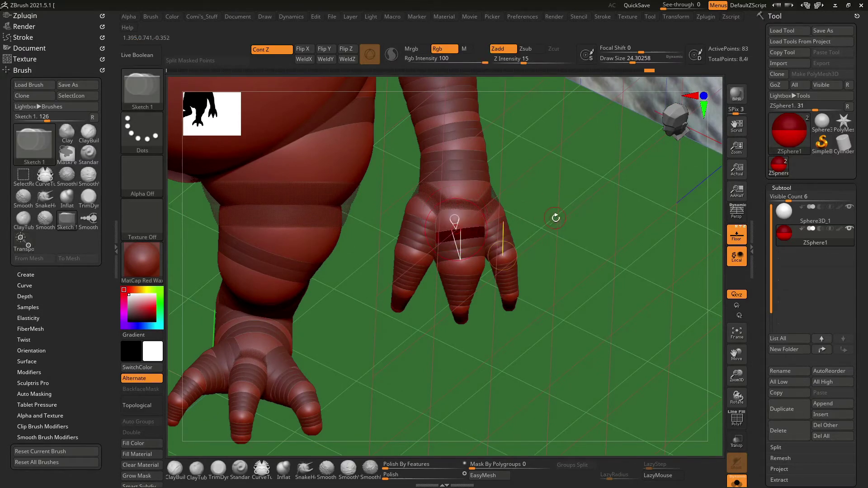
ctrl+right_drag(469, 232, 478, 238)
key(w)
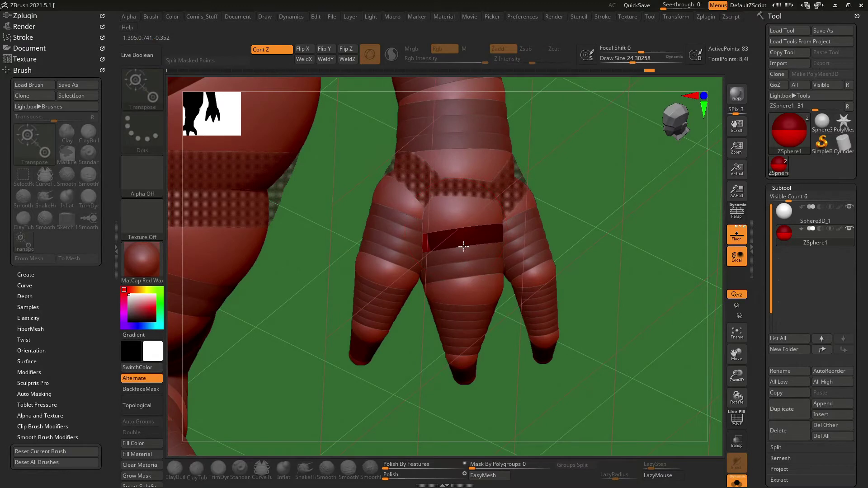
Mask a band across the middle finger and bend it along a Transpose action line.
drag(453, 213, 466, 275)
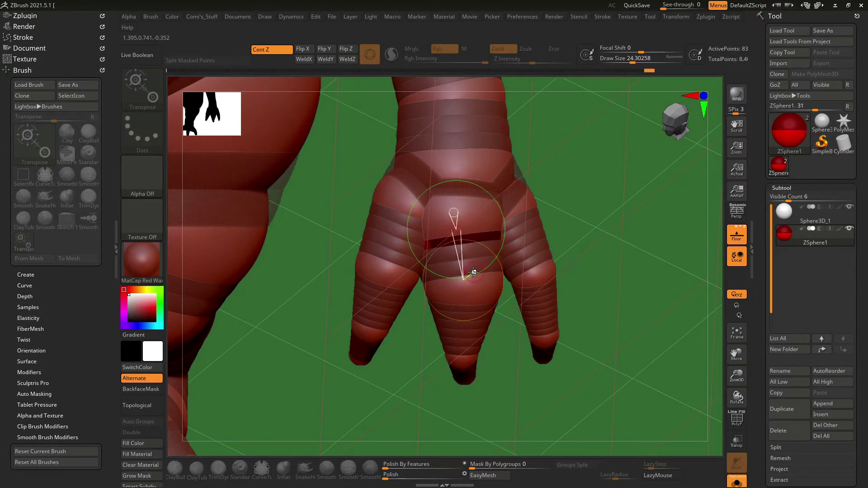
ctrl+drag(456, 230, 485, 288)
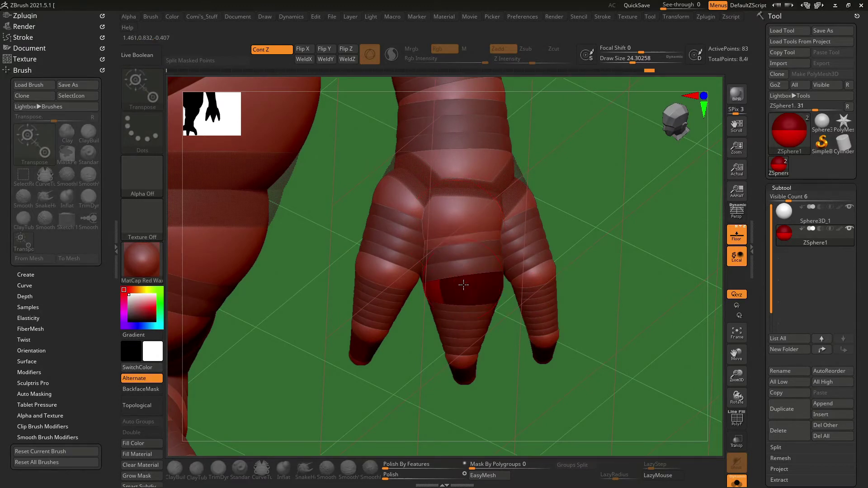
ctrl+click(464, 287)
drag(463, 281, 464, 374)
mouse_move(456, 230)
ctrl+mouse_down()
mouse_move(483, 287)
mouse_move(454, 291)
ctrl+mouse_up()
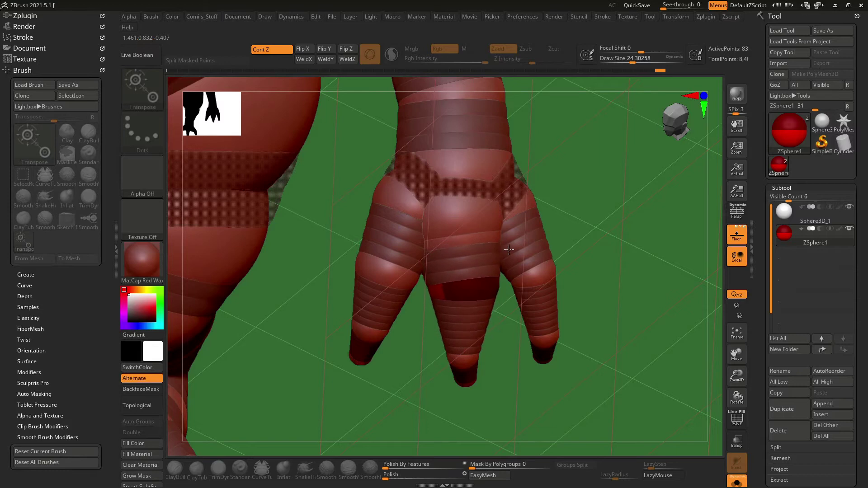
drag(573, 232, 493, 274)
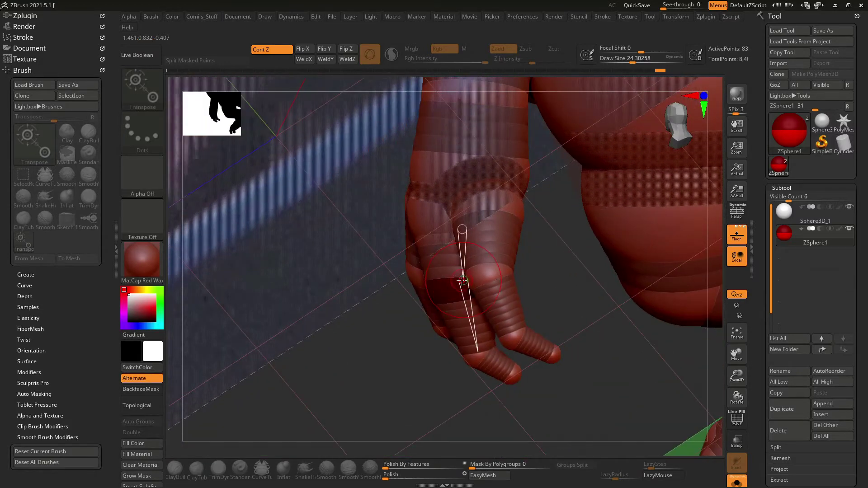
mouse_move(473, 354)
mouse_down()
mouse_move(477, 322)
mouse_move(558, 280)
mouse_move(642, 257)
mouse_move(525, 285)
mouse_move(408, 238)
mouse_move(420, 242)
mouse_up()
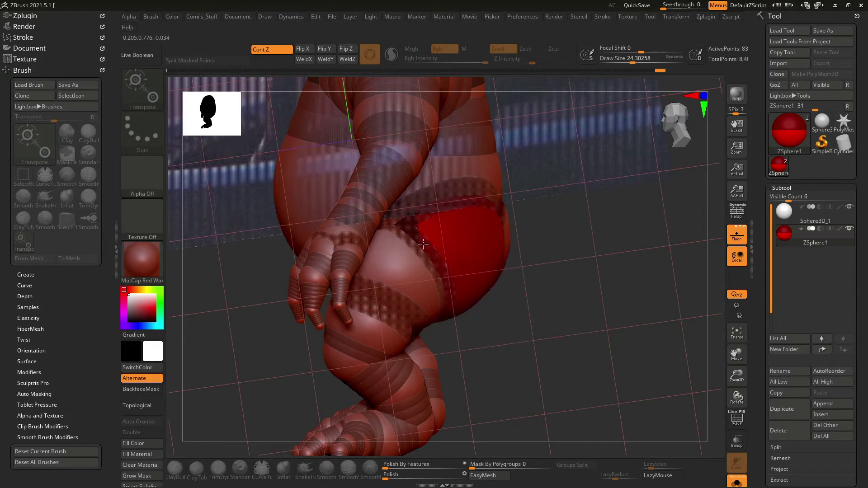
Orbit to a low rear view, zoom onto the leg and mask the knee segment.
mouse_move(421, 244)
mouse_down()
mouse_move(385, 244)
mouse_move(350, 282)
mouse_move(553, 341)
mouse_up()
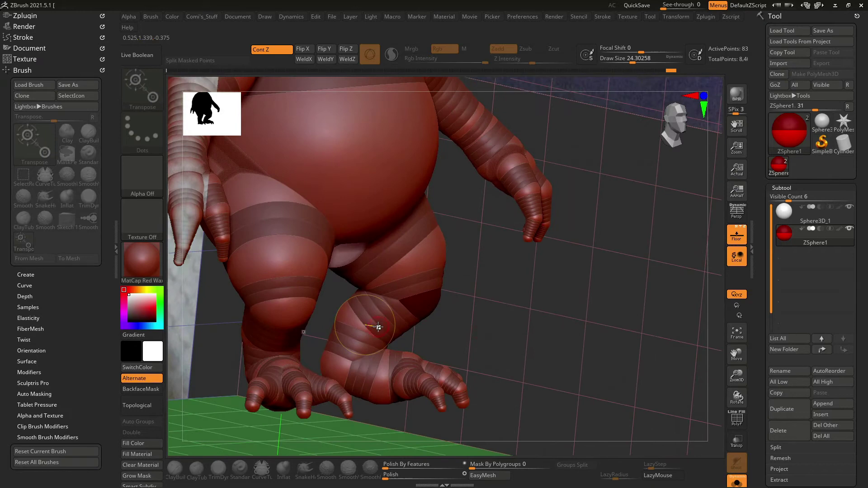
mouse_move(370, 330)
mouse_down()
mouse_move(534, 376)
mouse_move(382, 321)
mouse_up()
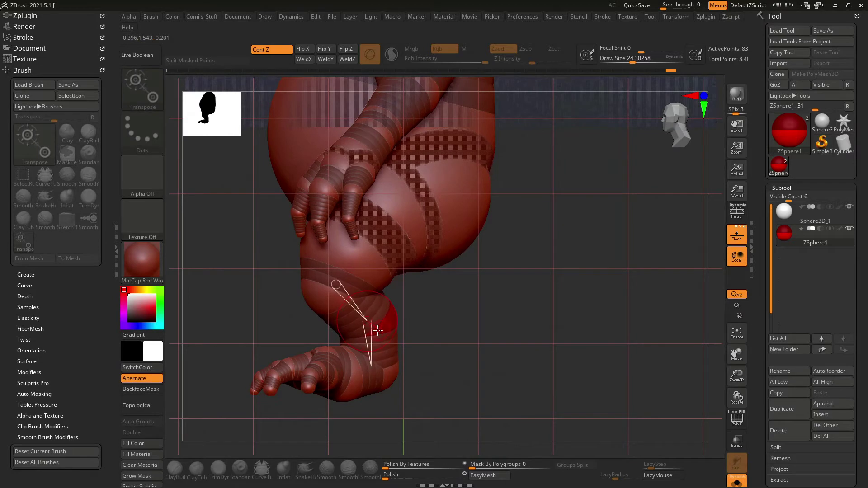
alt+drag(482, 330, 456, 291)
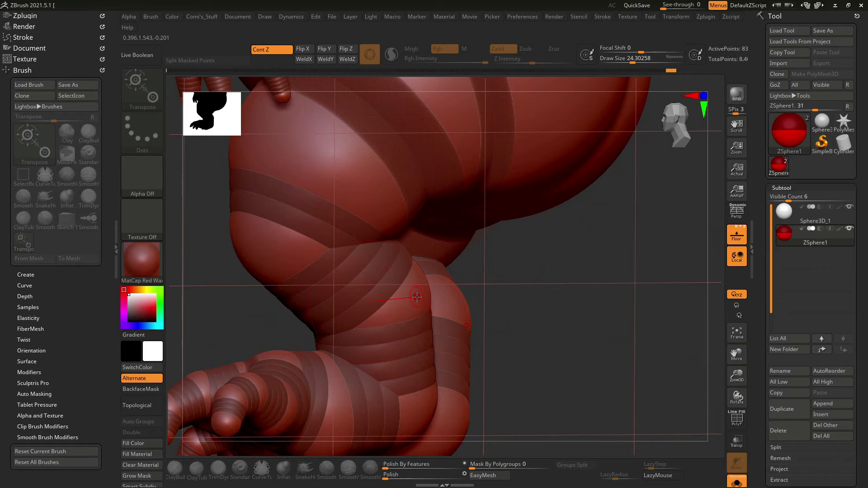
mouse_move(418, 297)
ctrl+mouse_down()
mouse_move(527, 350)
mouse_move(520, 326)
mouse_move(439, 323)
mouse_move(498, 307)
mouse_move(538, 276)
ctrl+mouse_up()
Redraw the topological mask across the knee, ending on its right side.
drag(388, 283, 388, 285)
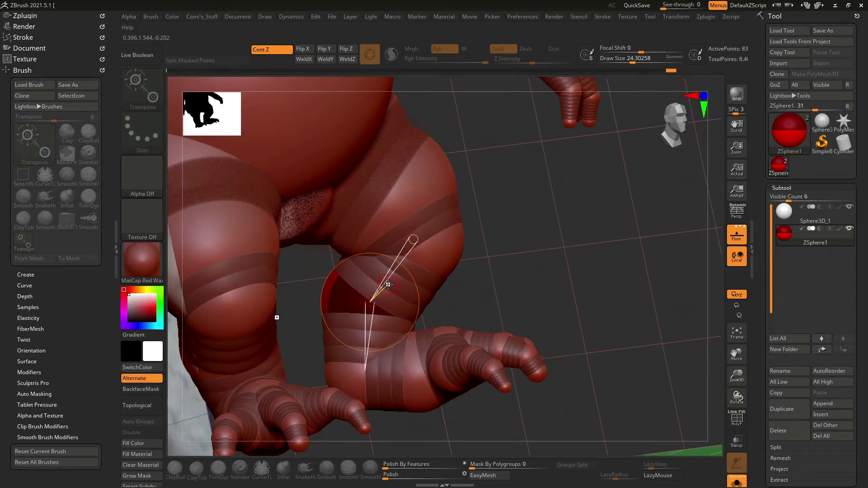
key(q)
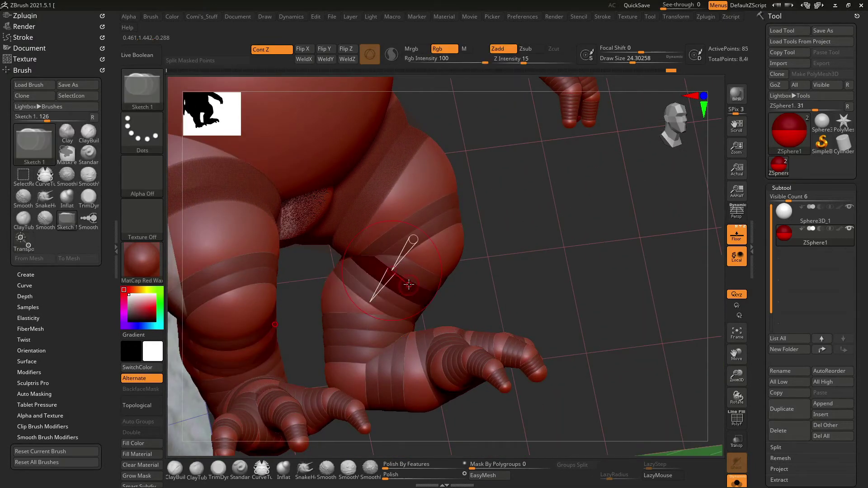
key(w)
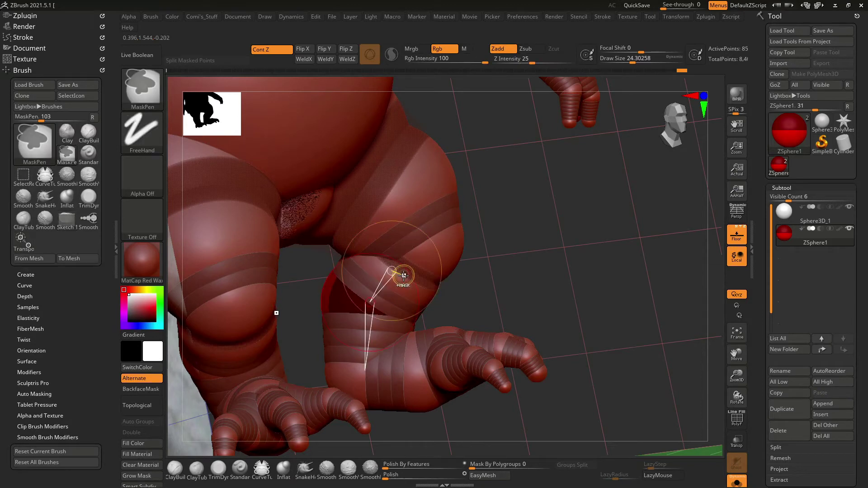
ctrl+drag(413, 233, 341, 286)
ctrl+drag(396, 226, 359, 348)
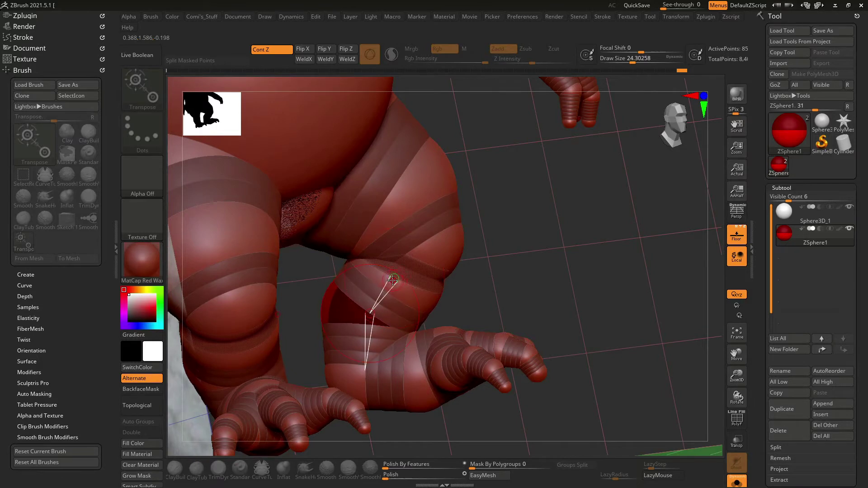
mouse_move(395, 282)
ctrl+mouse_down()
mouse_move(421, 257)
mouse_move(376, 310)
ctrl+mouse_up()
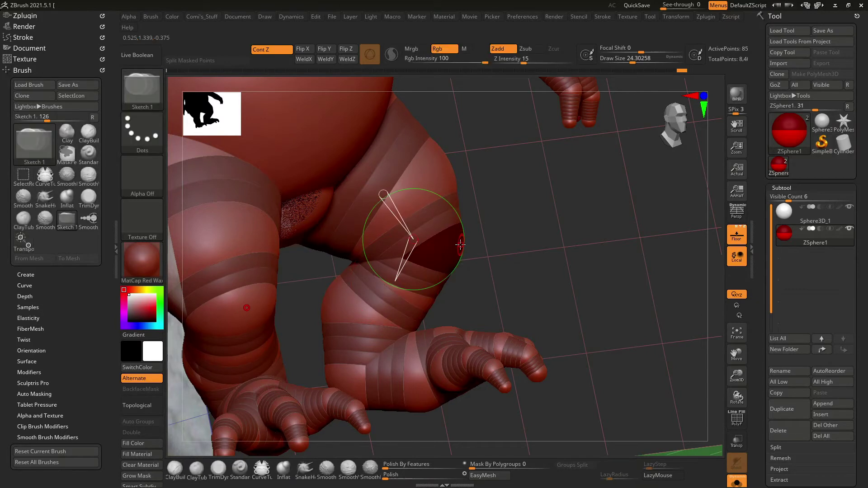
mouse_move(438, 244)
ctrl+mouse_down()
mouse_move(424, 237)
mouse_move(548, 201)
ctrl+mouse_up()
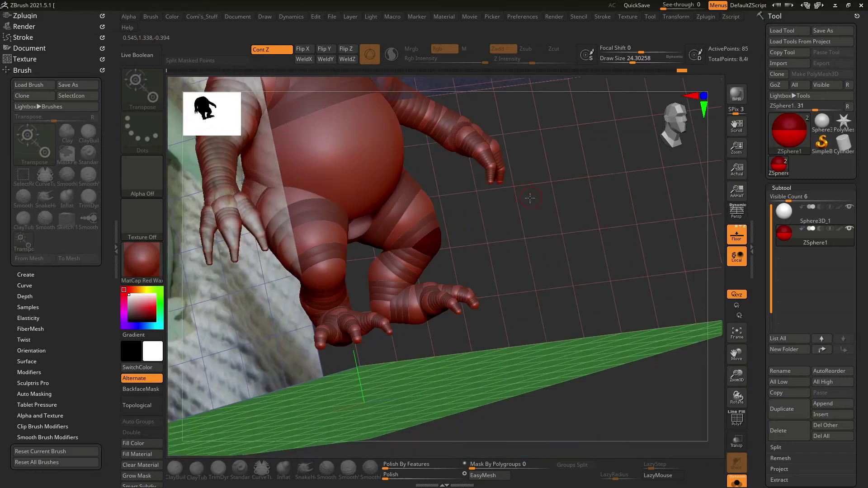
Sketch extra spheres on the knee and thigh, then undo the stray strokes.
drag(595, 236, 595, 294)
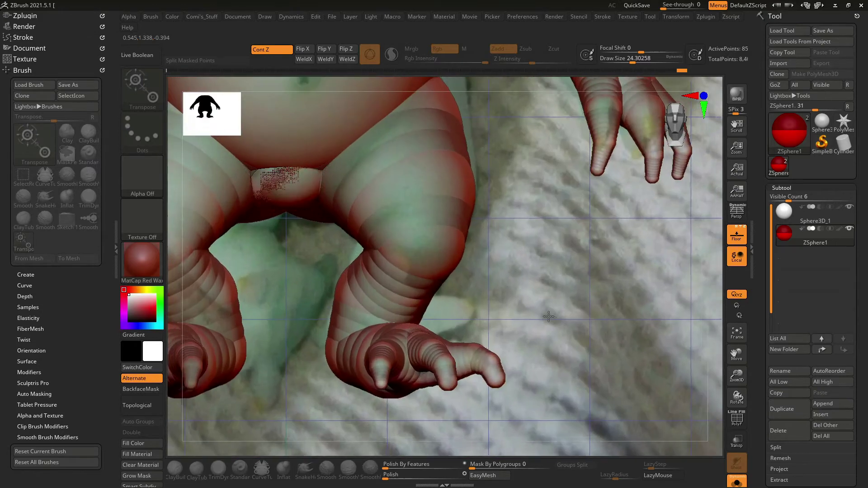
mouse_move(355, 298)
mouse_down()
mouse_move(391, 314)
mouse_move(354, 312)
mouse_up()
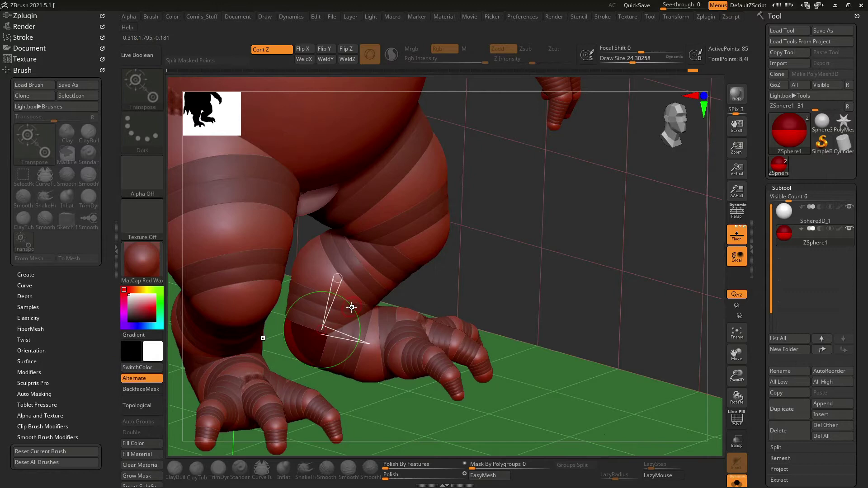
key(q)
drag(350, 308, 342, 320)
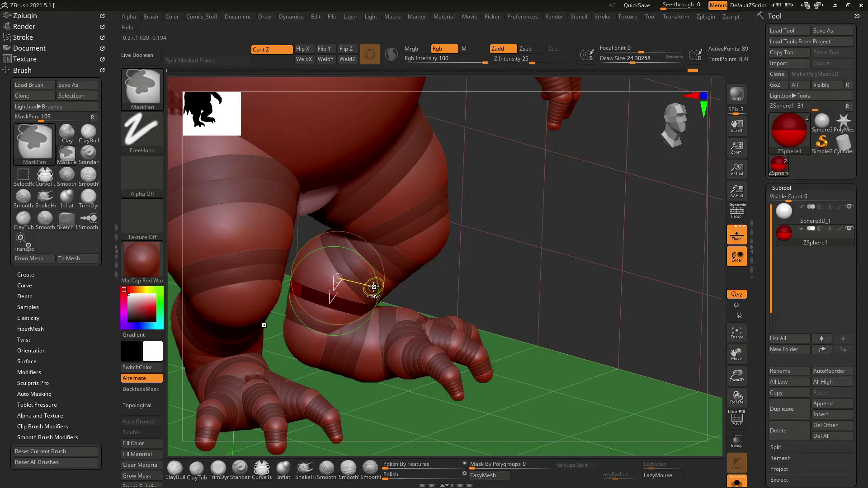
key(ctrl+z)
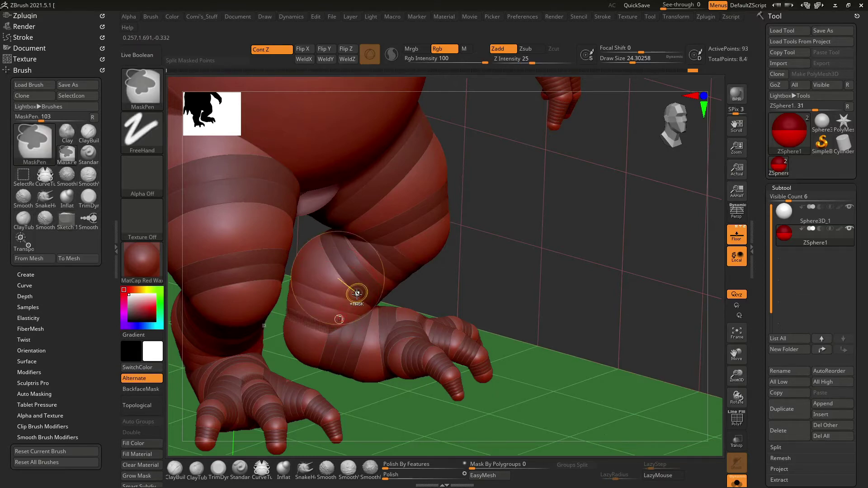
mouse_move(525, 242)
alt+mouse_down()
mouse_move(567, 284)
mouse_move(444, 301)
alt+mouse_up()
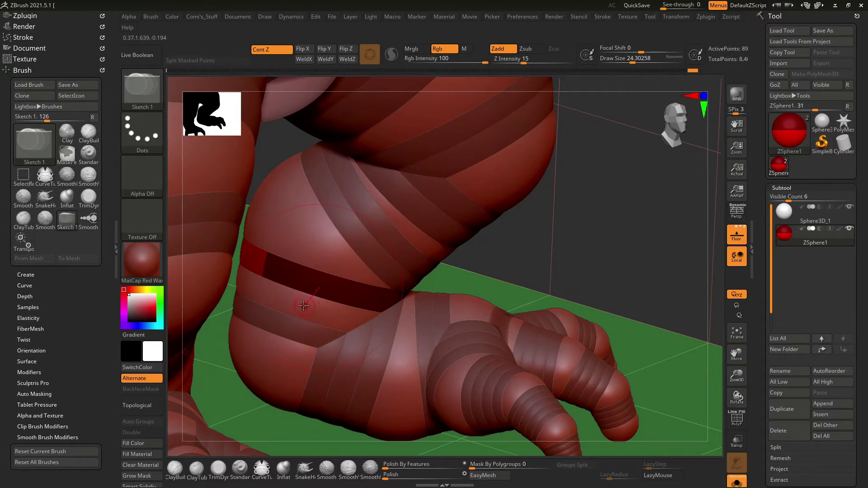
drag(300, 305, 304, 303)
drag(271, 262, 319, 260)
Slim and reshape the thigh ZSphere links in Move mode.
key(w)
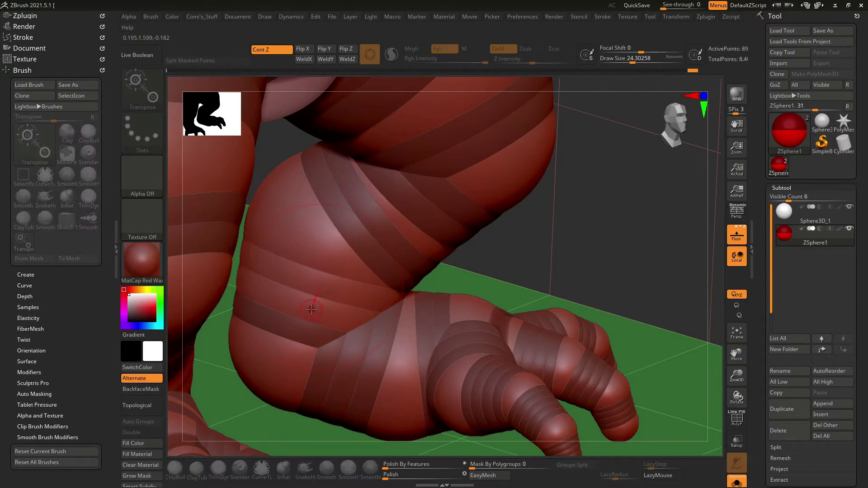
ctrl+drag(319, 296, 304, 333)
drag(318, 295, 324, 297)
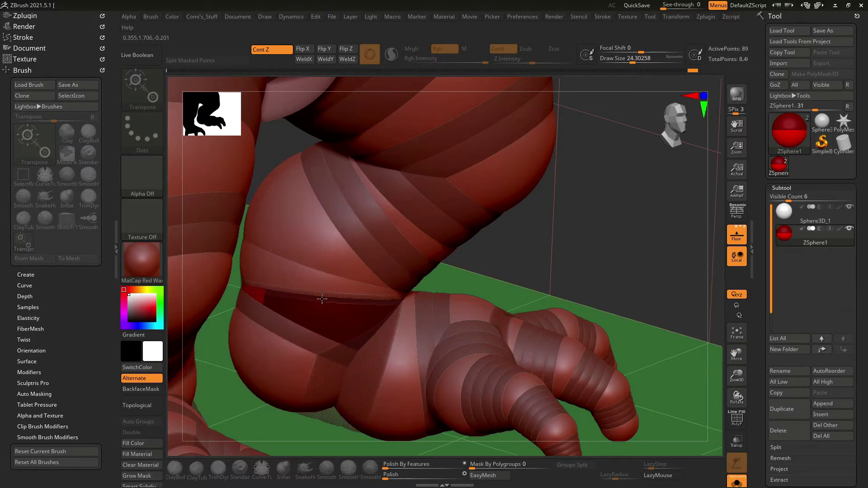
drag(304, 337, 327, 263)
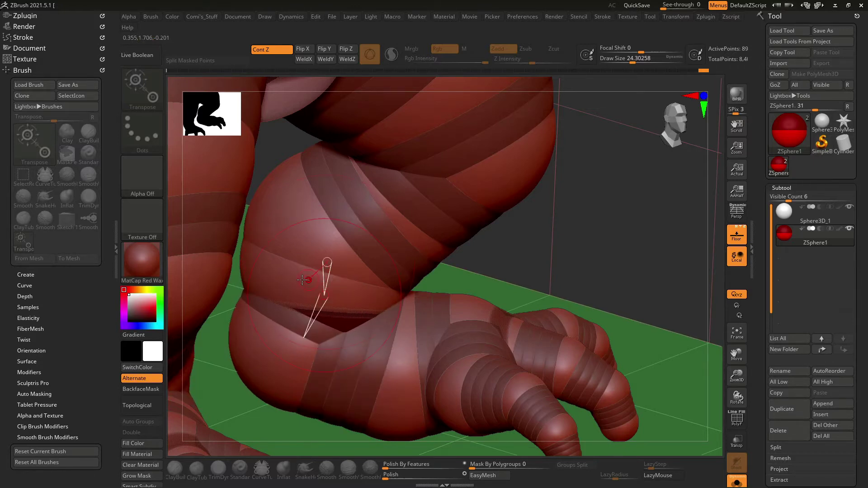
ctrl+click(302, 280)
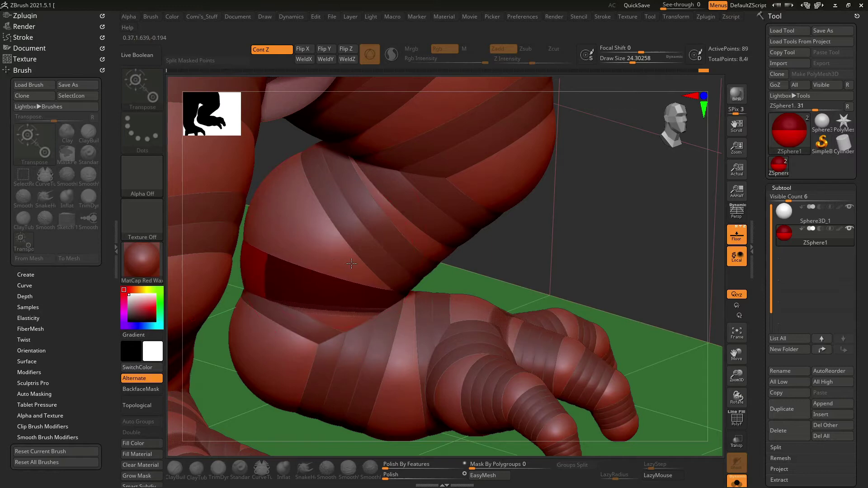
mouse_move(305, 294)
mouse_down()
mouse_move(330, 231)
mouse_move(332, 261)
mouse_move(558, 264)
mouse_move(566, 231)
mouse_move(549, 228)
mouse_move(552, 239)
mouse_move(379, 293)
mouse_move(400, 283)
mouse_move(423, 228)
mouse_up()
Shrink the lower foot sphere and shift it upward.
ctrl+click(379, 293)
mouse_move(434, 357)
mouse_down()
mouse_move(439, 379)
mouse_move(437, 315)
mouse_up()
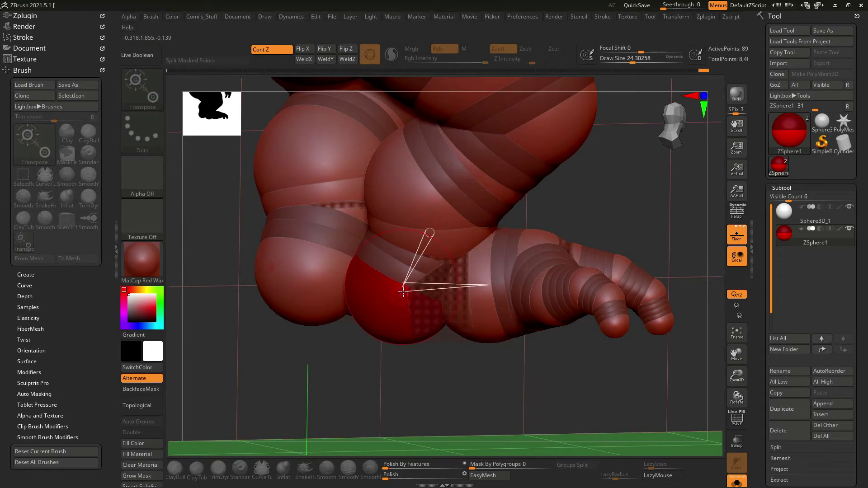
mouse_move(402, 289)
mouse_down()
mouse_move(444, 243)
mouse_move(502, 299)
mouse_move(418, 396)
mouse_move(447, 371)
mouse_up()
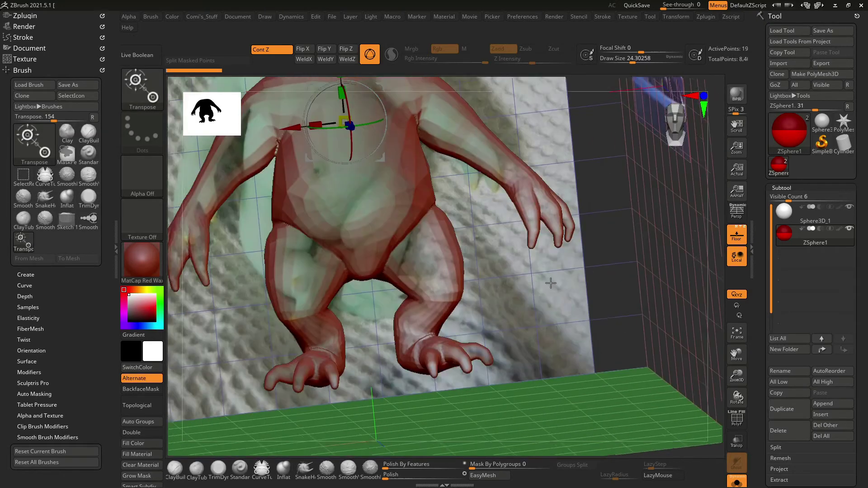
mouse_move(550, 283)
mouse_down()
mouse_move(588, 281)
mouse_move(586, 209)
mouse_move(572, 203)
mouse_up()
key(a)
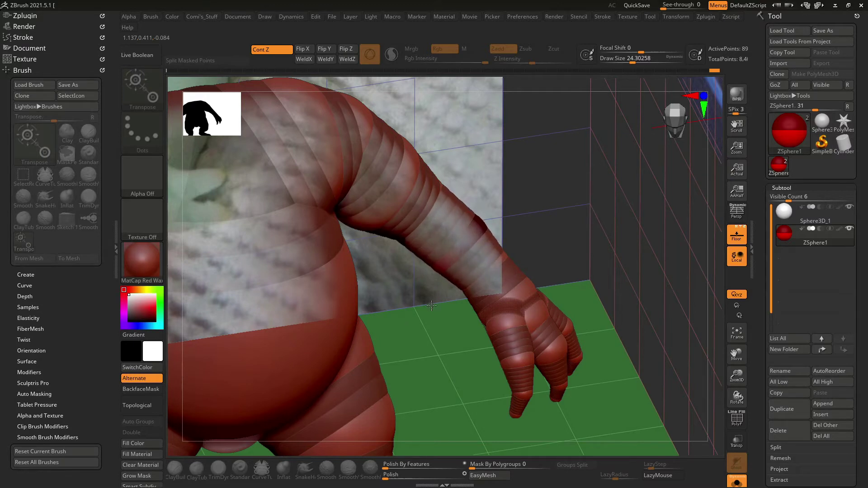
Pick the forearm's wrist-end sphere, nudge it slightly along the arm, and frame the whole figure.
click(502, 260)
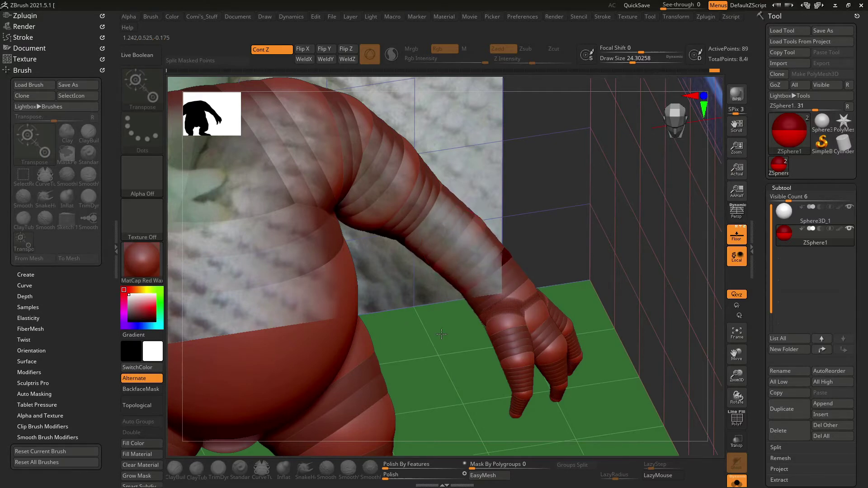
mouse_move(566, 220)
mouse_down()
mouse_move(554, 242)
mouse_move(467, 229)
mouse_up()
mouse_move(541, 194)
mouse_down()
mouse_move(563, 254)
mouse_move(568, 246)
mouse_move(433, 273)
mouse_up()
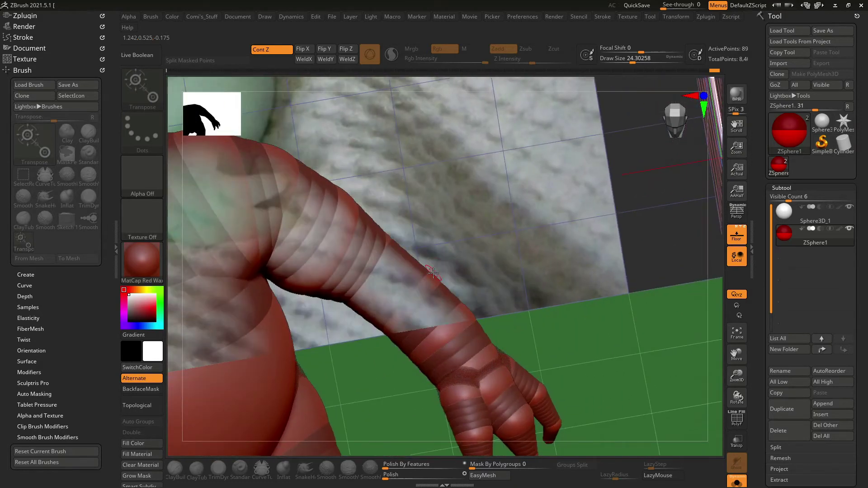
mouse_move(450, 240)
mouse_down()
mouse_move(391, 236)
mouse_move(409, 252)
mouse_up()
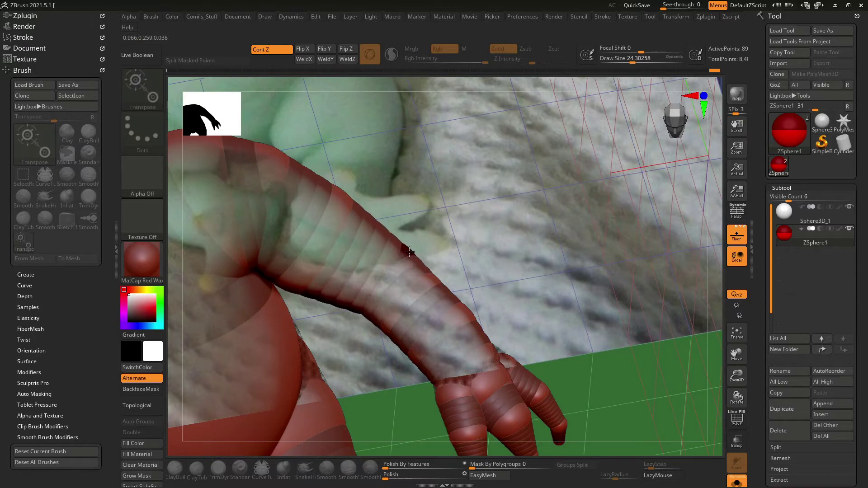
mouse_move(506, 266)
mouse_down()
mouse_move(540, 264)
mouse_move(472, 308)
mouse_up()
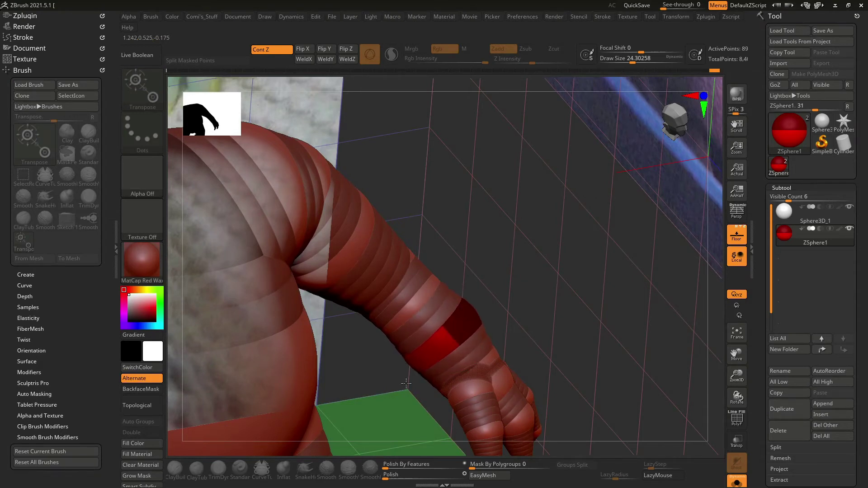
drag(440, 335, 441, 318)
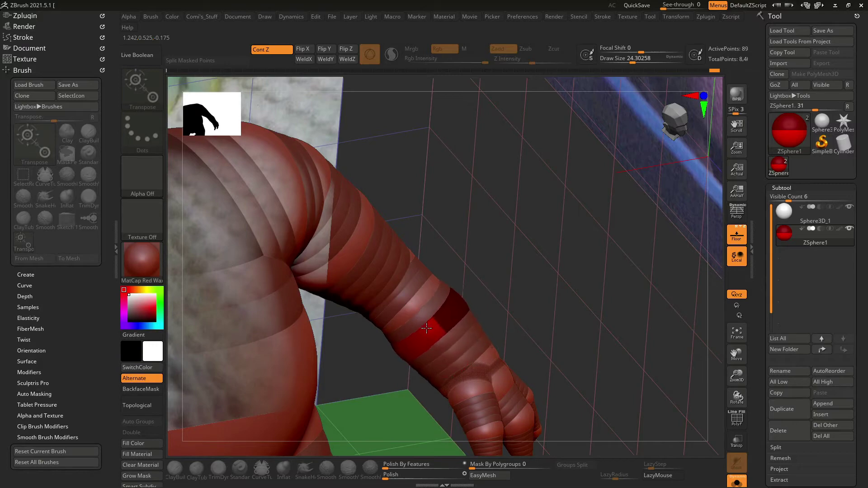
key(f)
mouse_move(441, 318)
mouse_down()
mouse_move(457, 343)
mouse_move(530, 295)
mouse_move(574, 288)
mouse_up()
key(w)
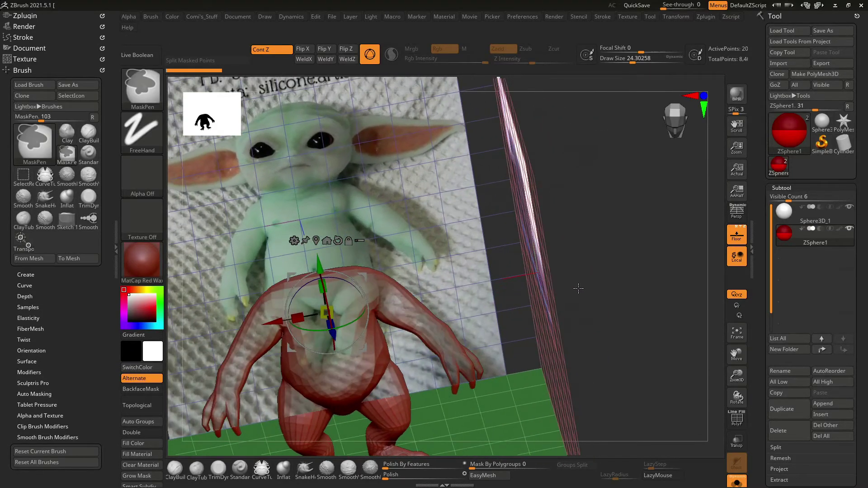
Preview the adaptive skin and slim down the wrist bulge.
key(a)
mouse_move(522, 339)
mouse_down()
mouse_move(609, 304)
mouse_move(469, 267)
mouse_up()
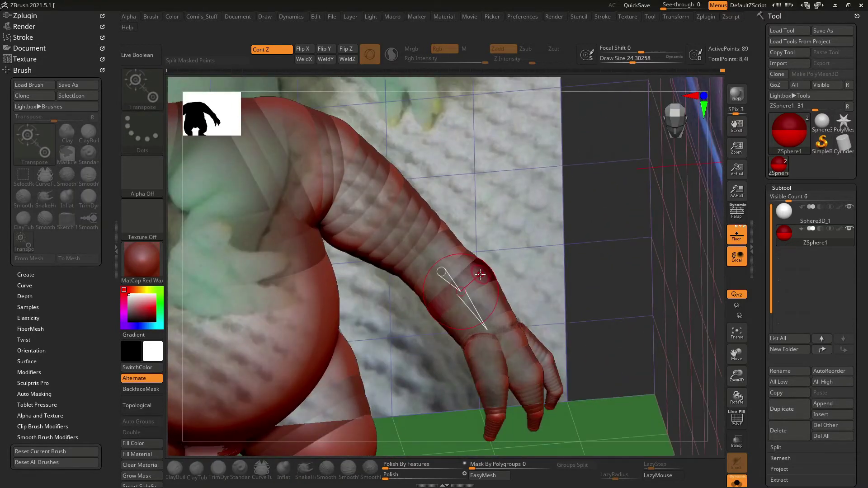
drag(442, 333, 526, 248)
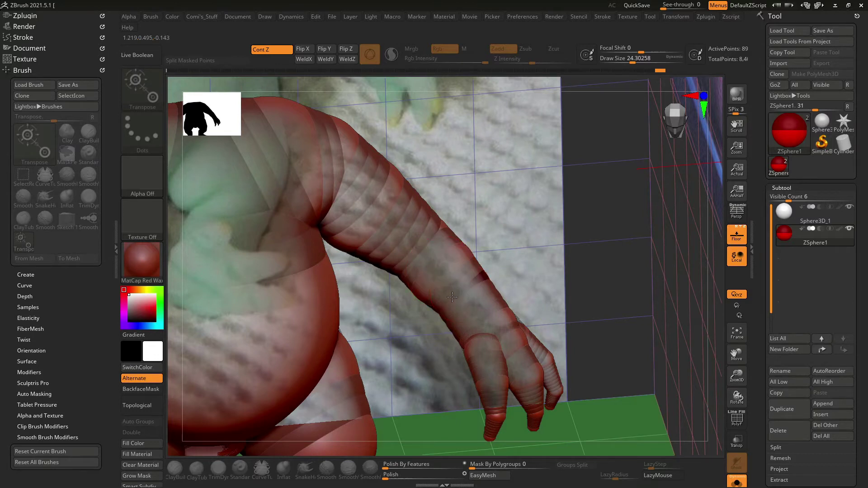
drag(394, 353, 452, 248)
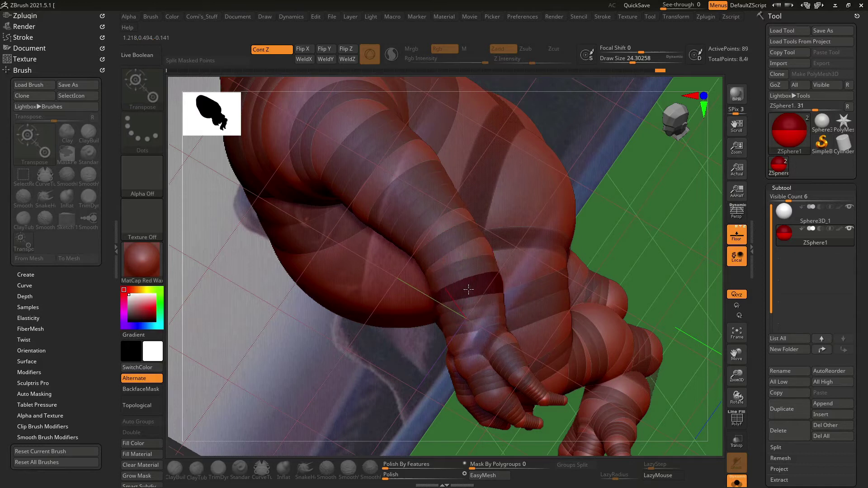
Refine the upper arm and forearm segments from a side view.
click(451, 230)
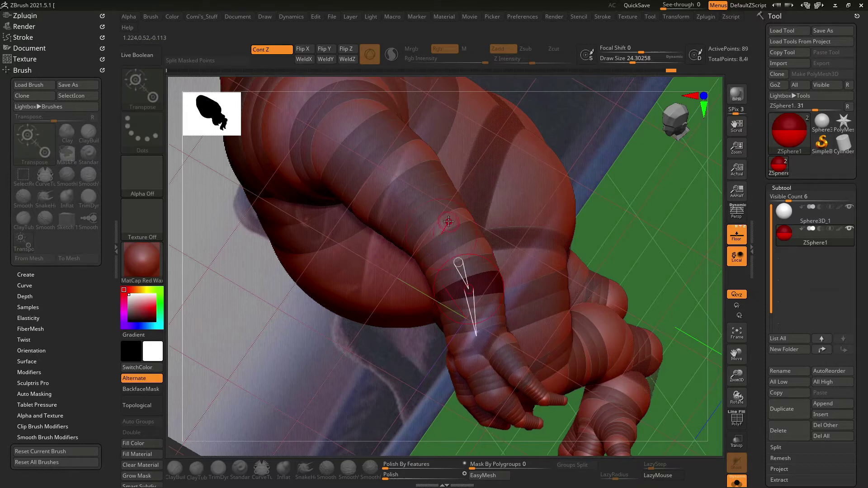
mouse_move(449, 221)
right_down()
mouse_move(515, 325)
mouse_move(447, 245)
mouse_move(469, 310)
right_up()
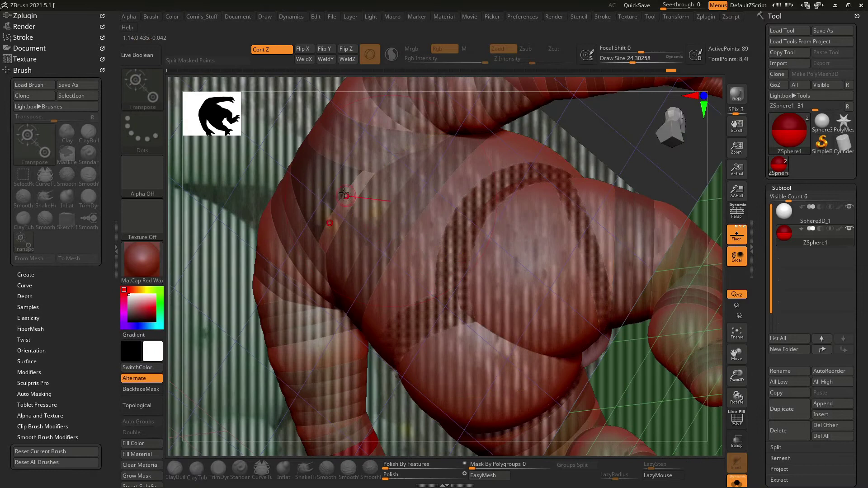
mouse_move(262, 144)
right_down()
mouse_move(633, 195)
mouse_move(675, 228)
mouse_move(494, 248)
right_up()
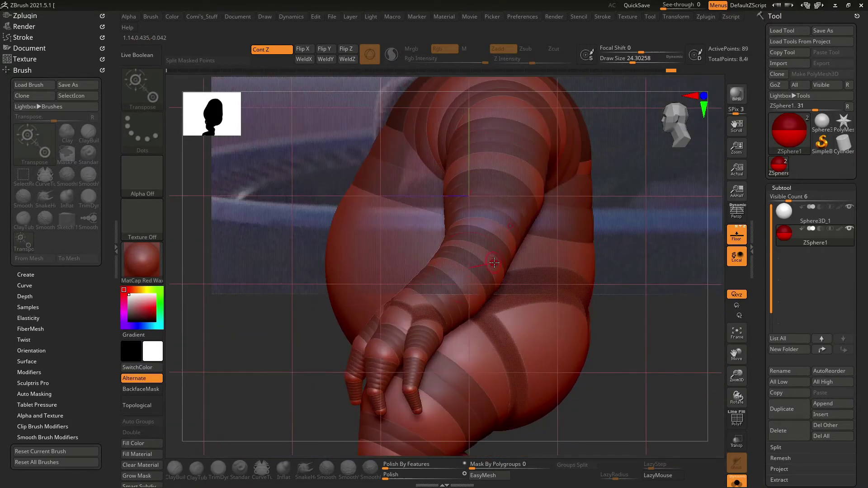
right_drag(664, 250, 499, 256)
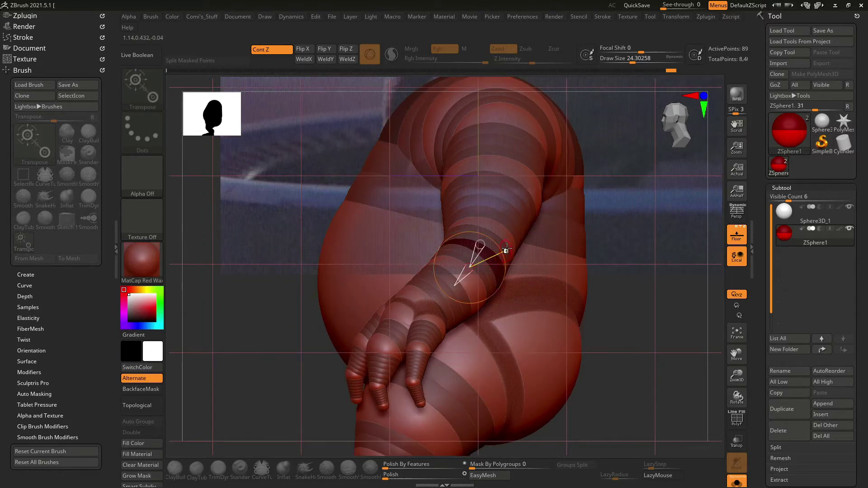
drag(471, 266, 491, 196)
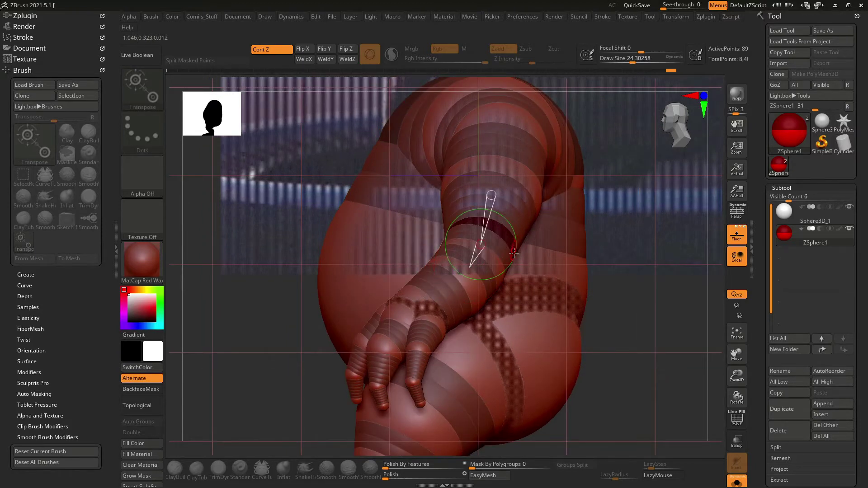
click(485, 247)
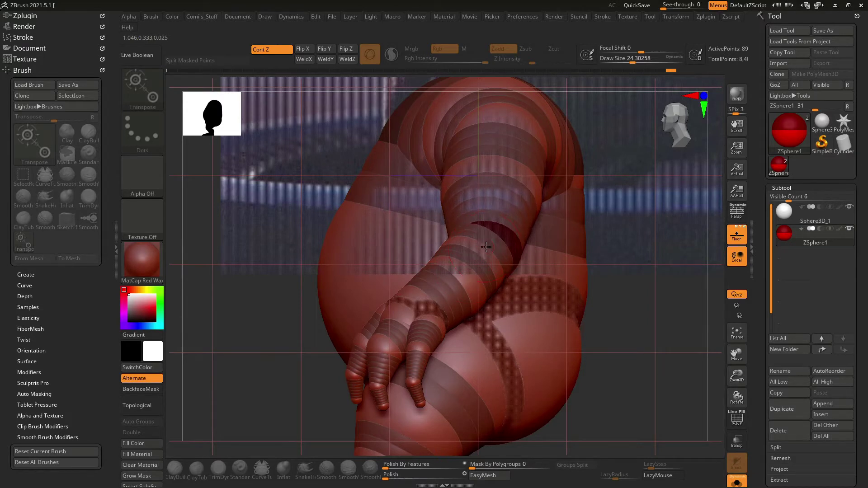
mouse_move(484, 243)
mouse_down()
mouse_move(491, 263)
mouse_move(479, 266)
mouse_up()
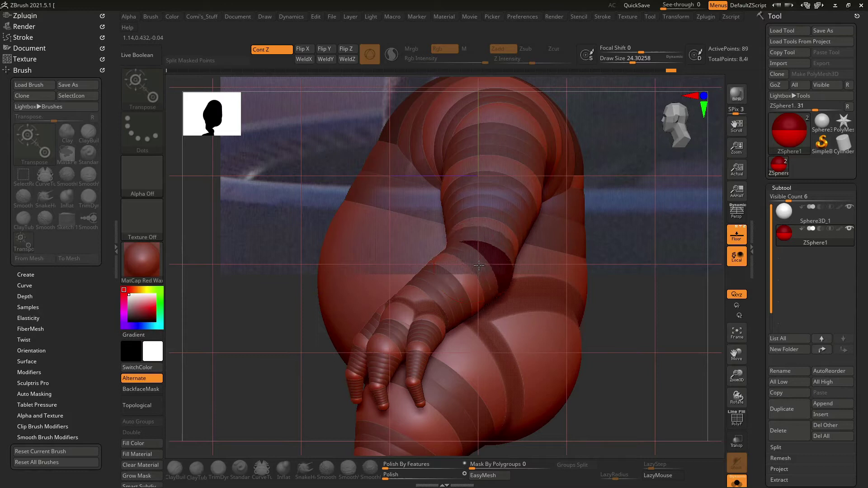
drag(623, 260, 542, 259)
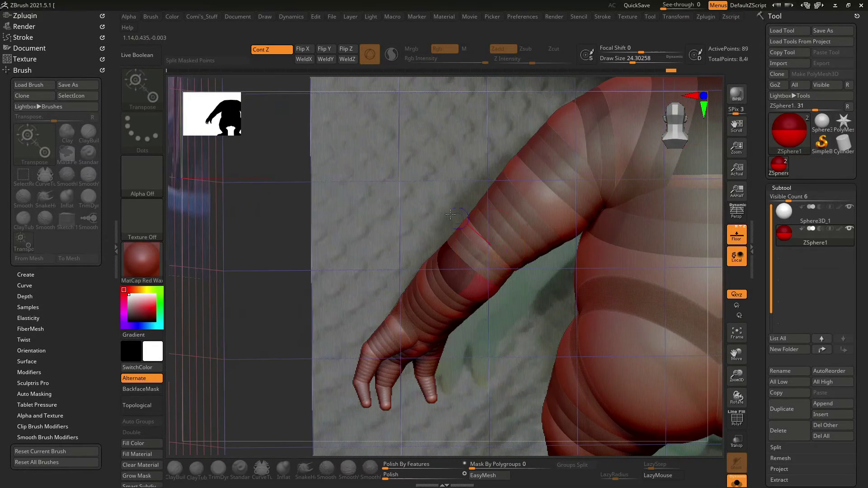
drag(451, 215, 416, 194)
mouse_move(547, 196)
mouse_down()
mouse_move(471, 266)
mouse_move(494, 248)
mouse_move(525, 192)
mouse_move(545, 198)
mouse_move(470, 267)
mouse_up()
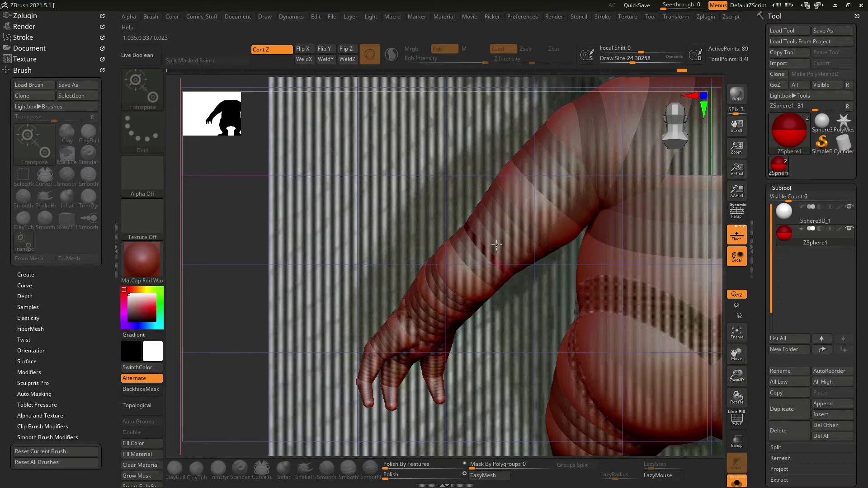
Frame the full model in a straight front view and QuickSave the project.
drag(499, 346, 640, 311)
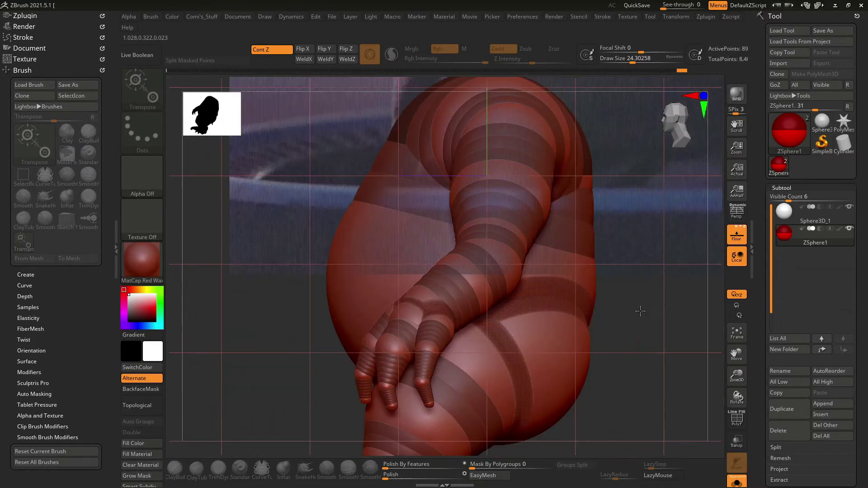
mouse_move(642, 353)
mouse_down()
mouse_move(683, 351)
mouse_move(655, 295)
mouse_move(630, 359)
mouse_move(631, 330)
mouse_up()
key(f)
drag(635, 292, 645, 131)
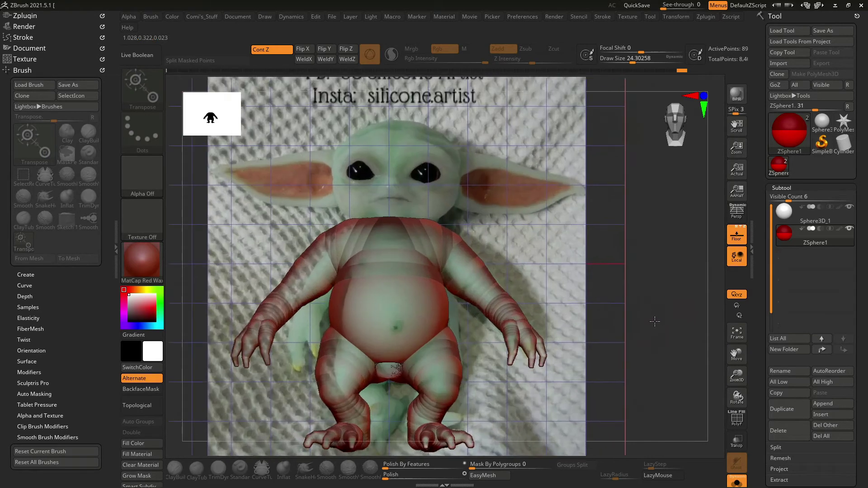
click(637, 6)
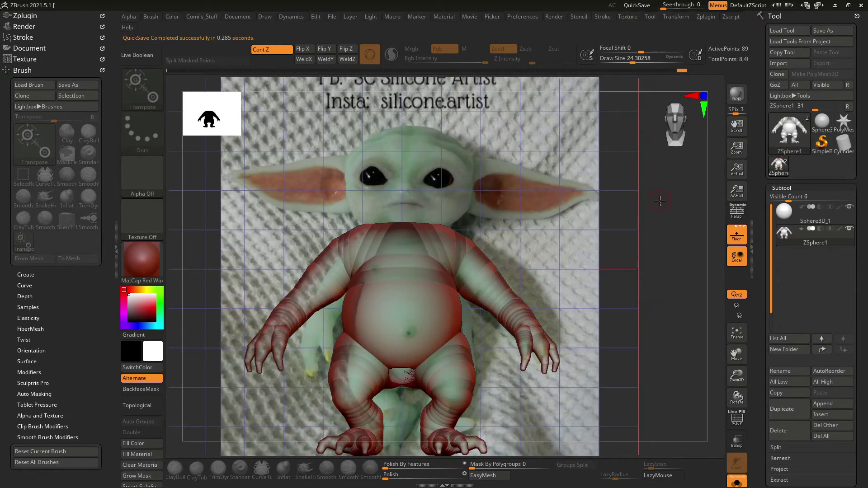
key(w)
mouse_move(665, 202)
mouse_down()
mouse_move(611, 243)
mouse_move(621, 243)
mouse_up()
mouse_move(574, 240)
mouse_down()
mouse_move(595, 278)
mouse_move(549, 314)
mouse_move(585, 269)
mouse_up()
Enlarge the upper arm sphere slightly and shrink the hip sphere, checking from behind.
key(a)
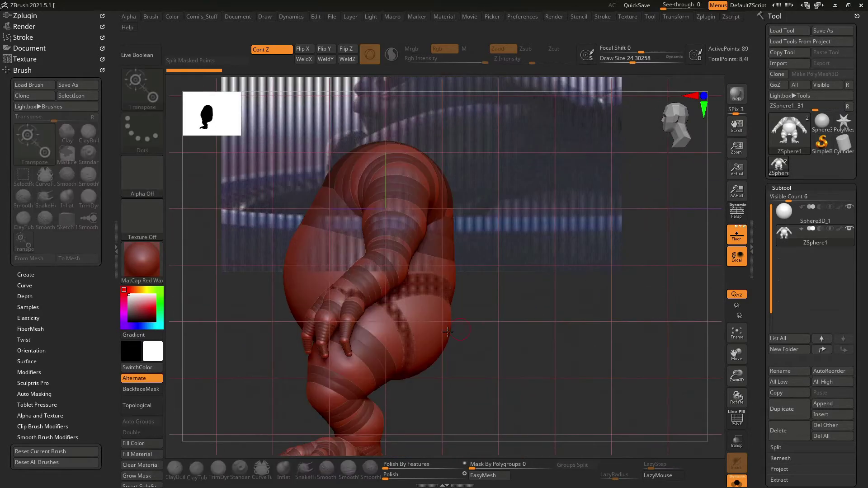
drag(391, 319, 395, 317)
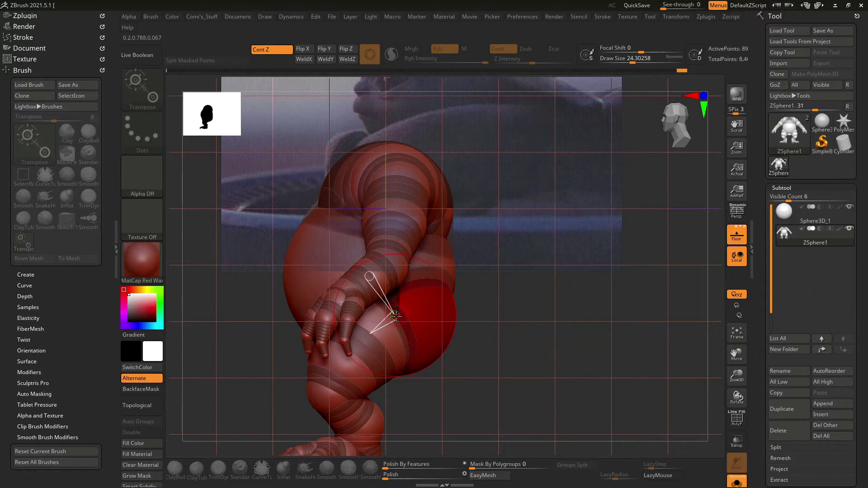
drag(399, 309, 407, 303)
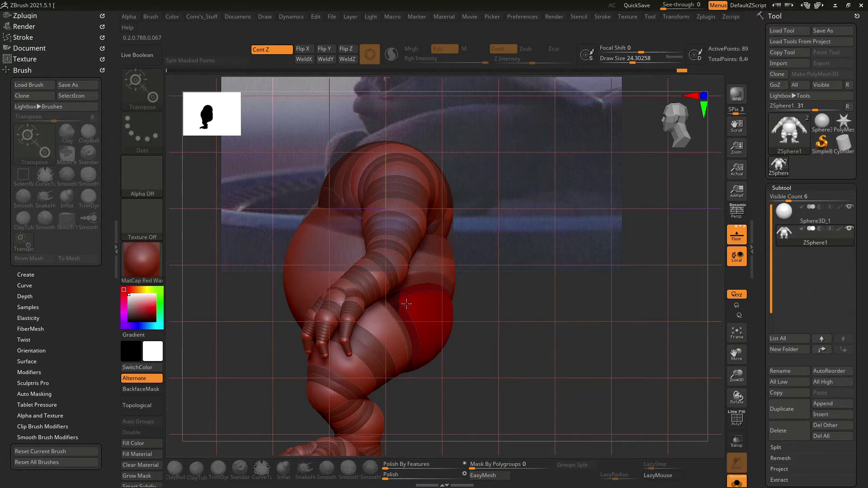
right_drag(407, 304, 407, 332)
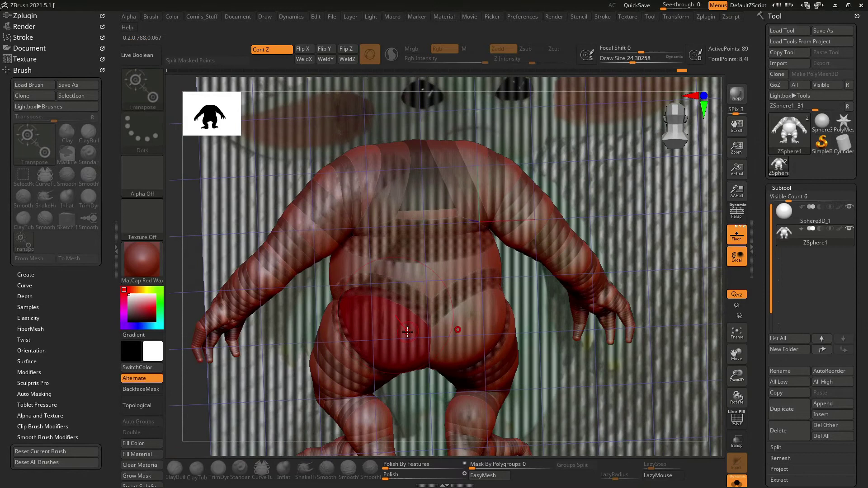
right_drag(643, 356, 486, 355)
drag(379, 331, 422, 276)
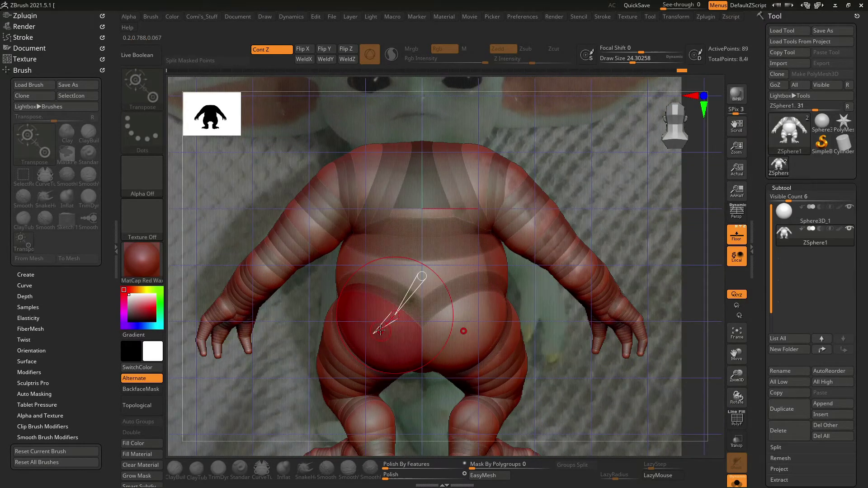
drag(390, 317, 385, 315)
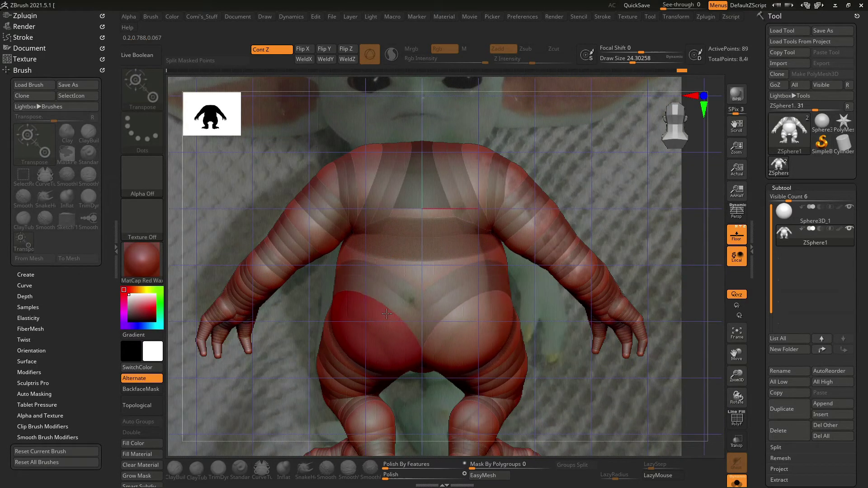
Orbit to check the side profile and the back of the torso.
right_drag(295, 373, 504, 329)
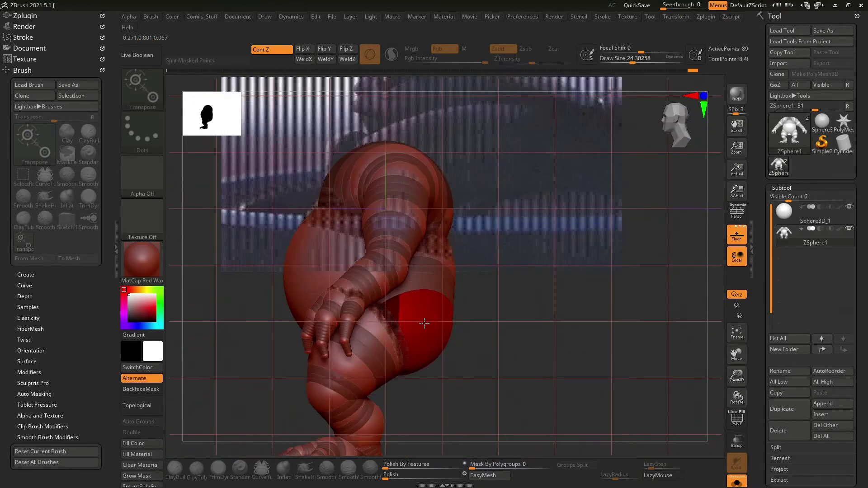
mouse_move(400, 317)
right_down()
mouse_move(508, 331)
mouse_move(533, 318)
mouse_move(385, 254)
mouse_move(382, 261)
right_up()
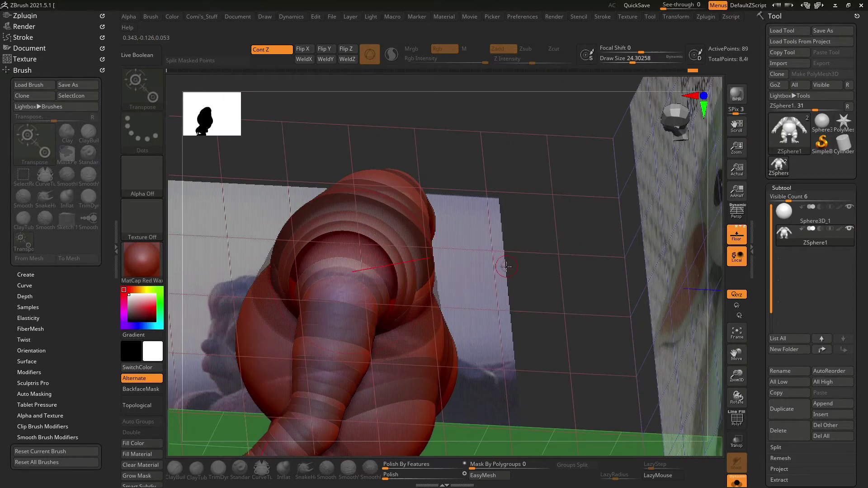
right_drag(506, 267, 493, 264)
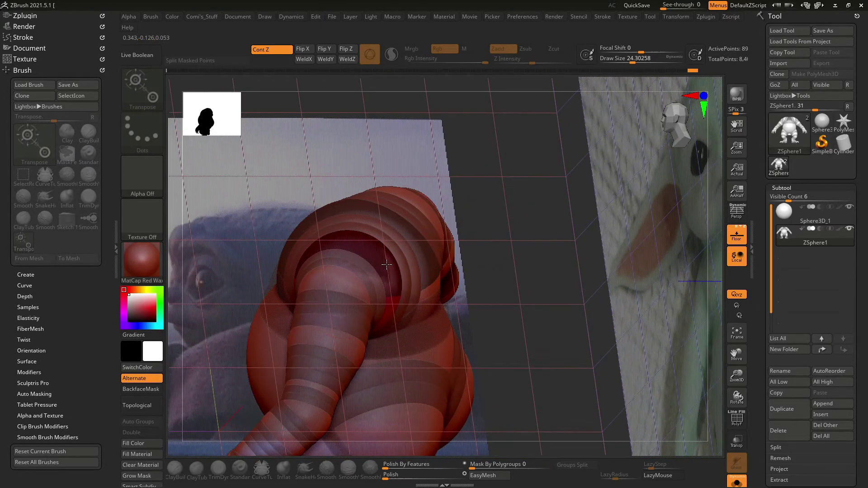
mouse_move(389, 263)
right_down()
mouse_move(337, 243)
mouse_move(366, 233)
mouse_move(334, 253)
right_up()
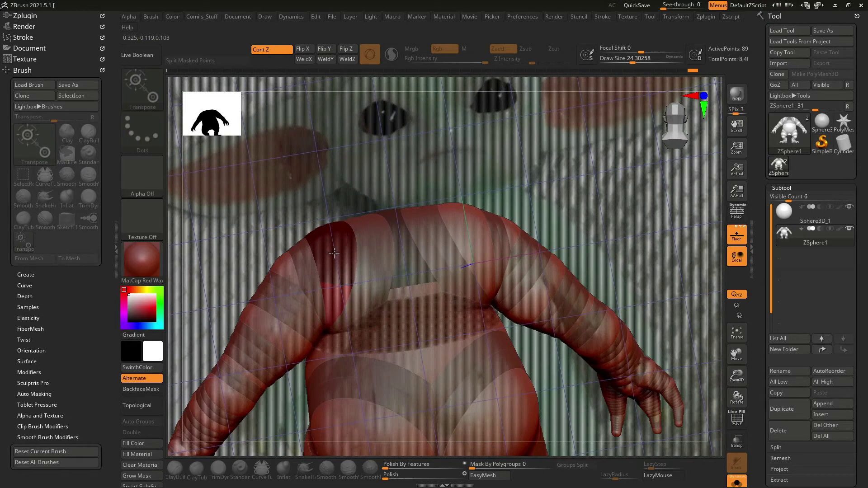
Toggle between Sketch and Move and reshape the shoulder ring ZSphere from the front.
key(q)
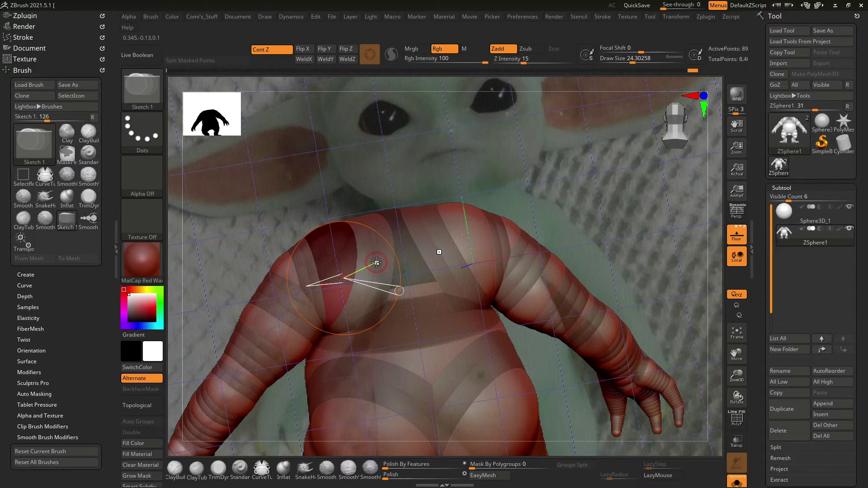
mouse_move(573, 197)
right_down()
mouse_move(352, 264)
mouse_move(564, 200)
right_up()
key(w)
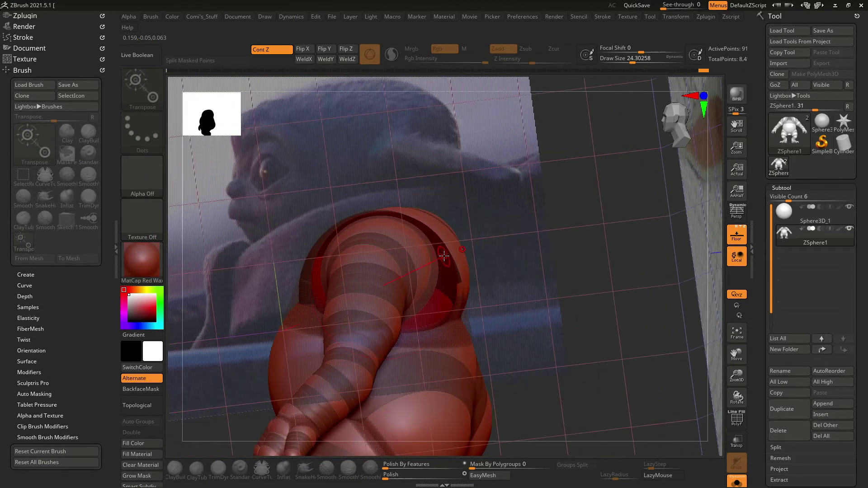
right_drag(443, 254, 416, 245)
mouse_move(424, 246)
mouse_down()
mouse_move(384, 283)
mouse_move(416, 264)
mouse_up()
mouse_move(413, 263)
right_down()
mouse_move(584, 246)
mouse_move(582, 257)
mouse_move(549, 240)
mouse_move(535, 249)
mouse_move(529, 271)
mouse_move(478, 290)
right_up()
key(w)
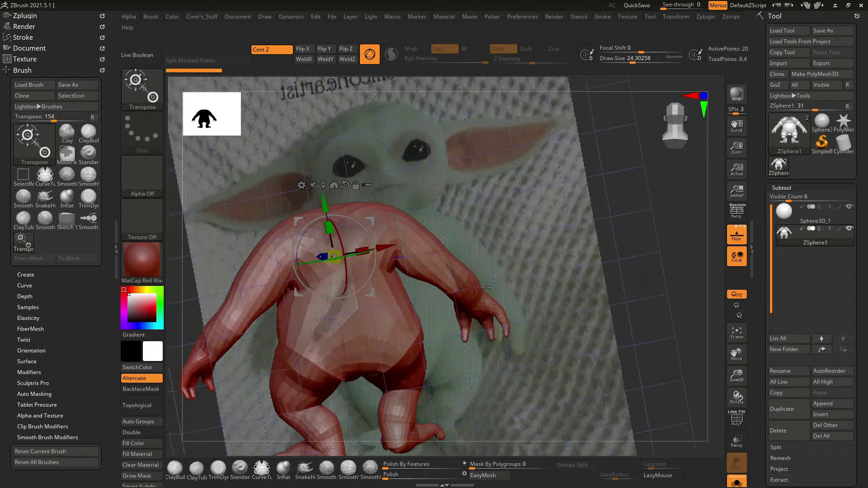
right_drag(623, 253, 613, 246)
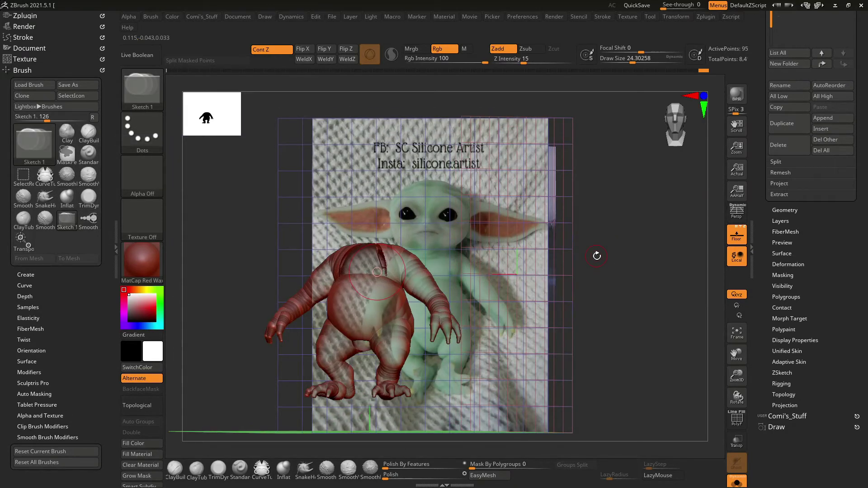
Undo and redo the chest sketch strokes to compare them, keeping them in place.
key(ctrl+z)
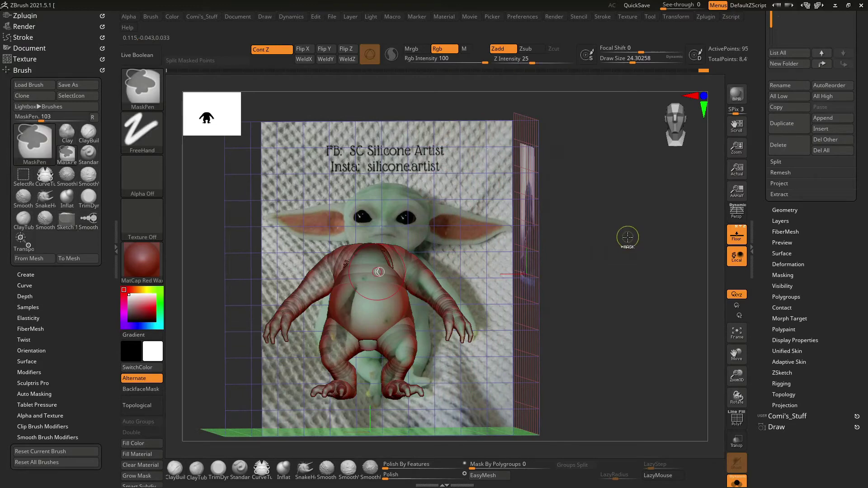
key(ctrl+shift+z)
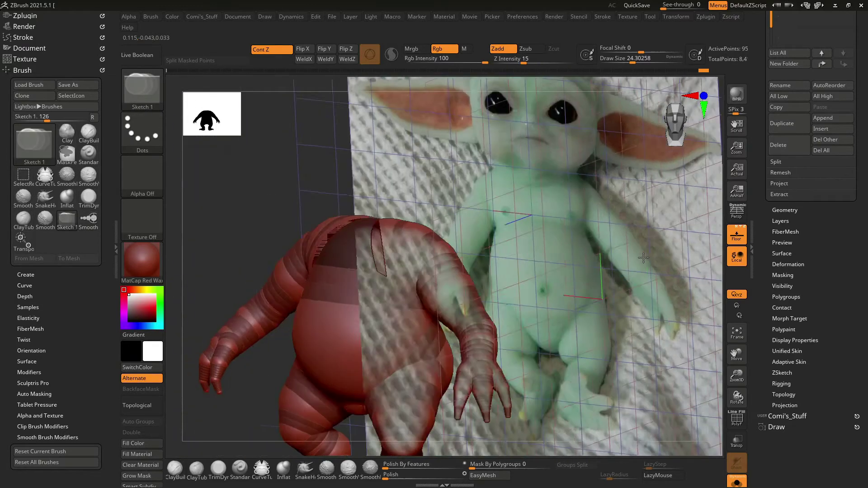
key(ctrl+z)
key(ctrl+z)
key(ctrl)
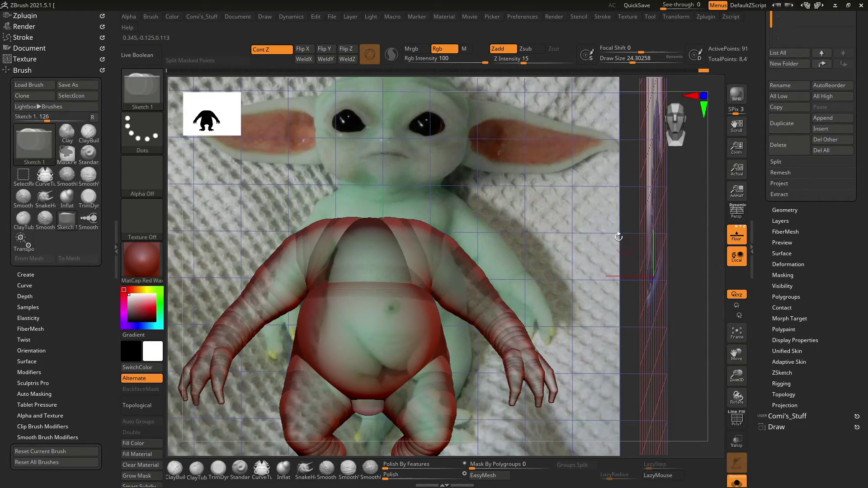
key(ctrl+shift+z)
key(ctrl+shift+z)
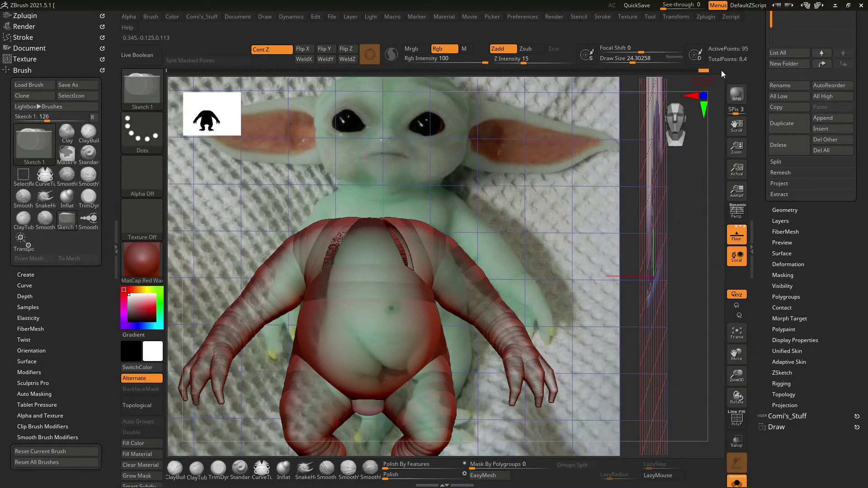
Sketch a strand over the shoulder and adjust the shoulder sphere with Transpose.
mouse_move(713, 227)
mouse_down()
mouse_move(646, 226)
mouse_move(677, 256)
mouse_up()
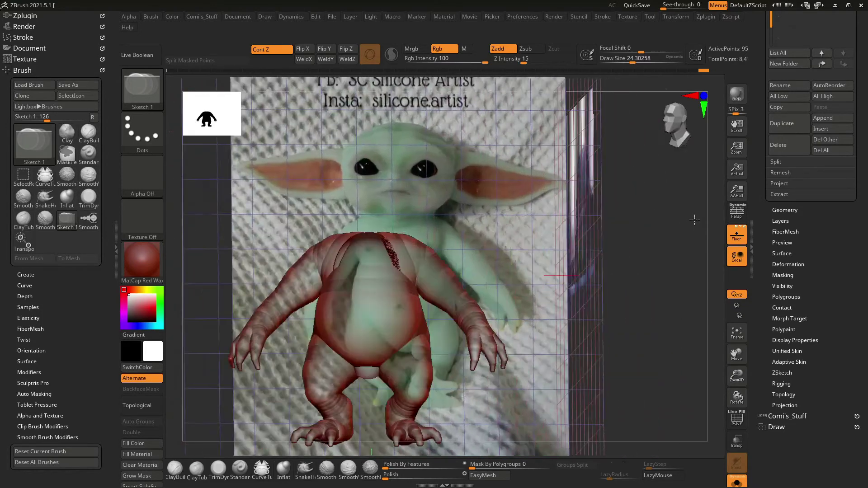
scroll(653, 254, up, 2)
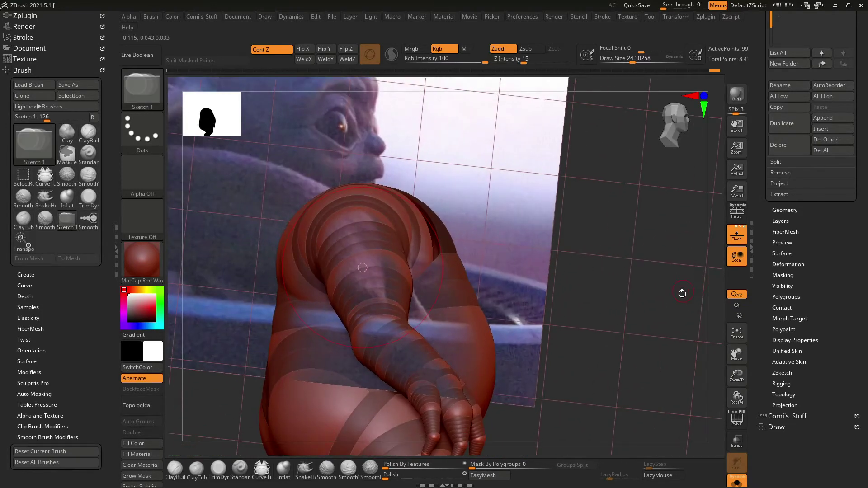
scroll(683, 292, up, 2)
drag(358, 321, 436, 223)
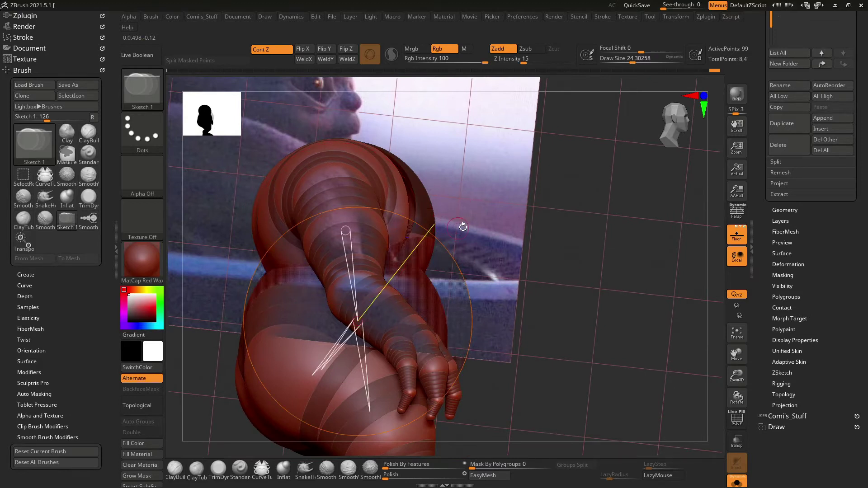
key(w)
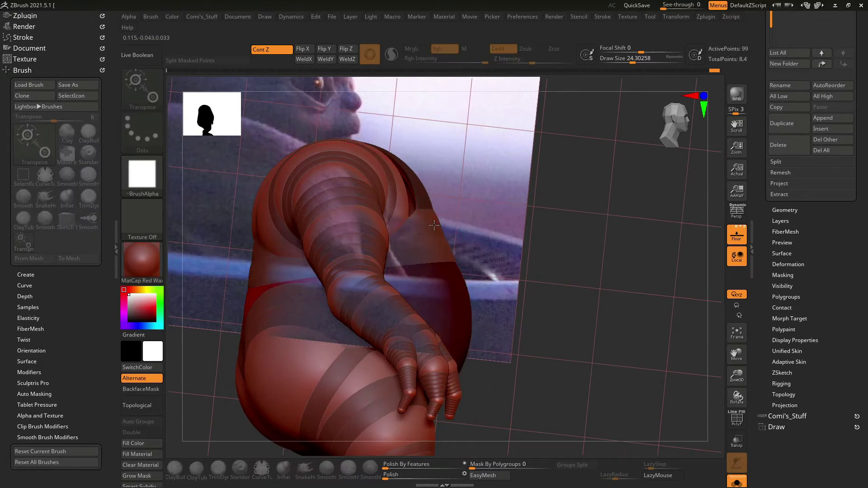
drag(357, 321, 437, 227)
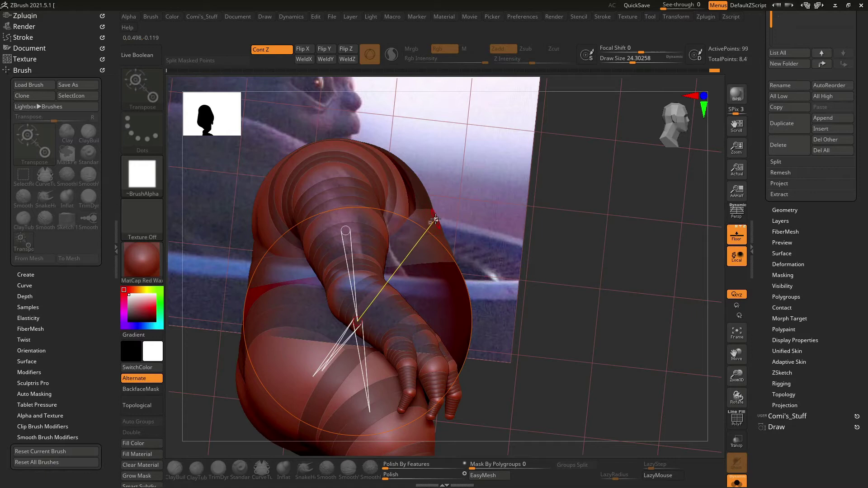
Reshape the upper arm near the shoulder by moving its spheres.
key(q)
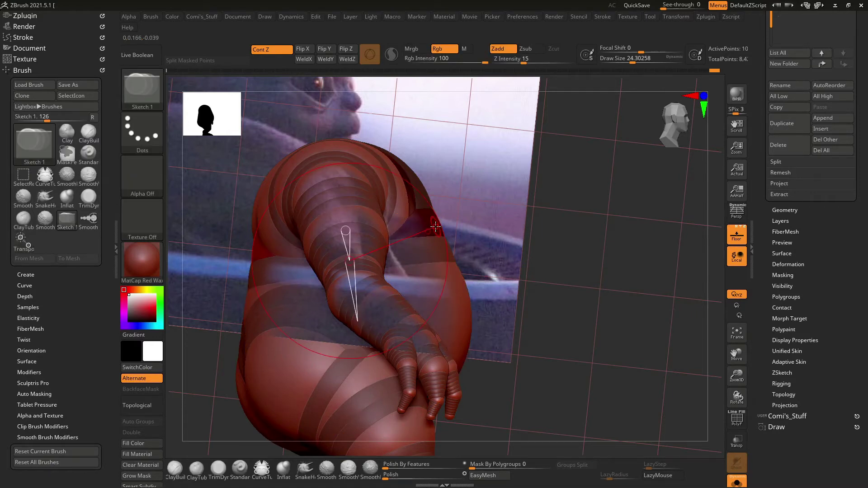
key(w)
mouse_move(356, 241)
mouse_down()
mouse_move(350, 257)
mouse_move(431, 225)
mouse_up()
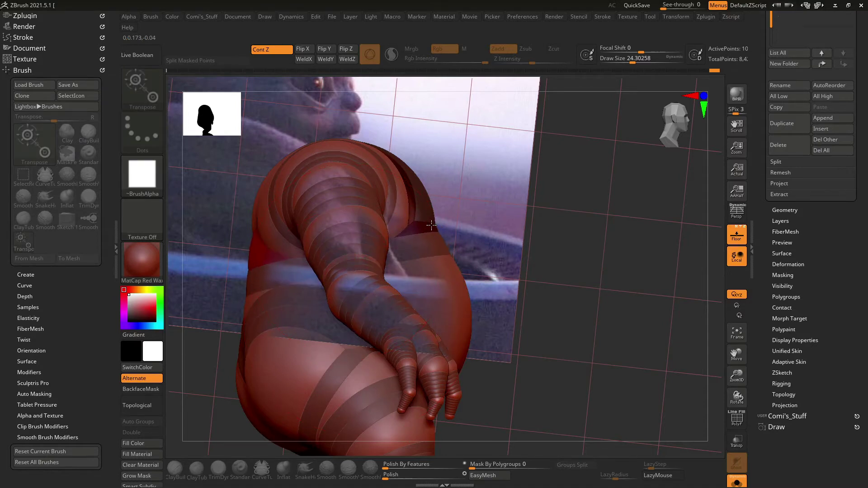
drag(410, 236, 350, 316)
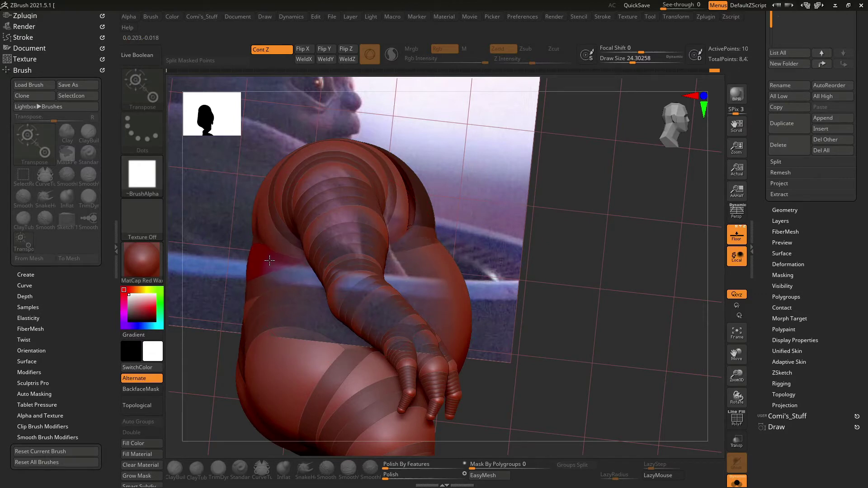
mouse_move(621, 250)
mouse_down()
mouse_move(631, 264)
mouse_move(610, 254)
mouse_move(598, 260)
mouse_up()
Sketch extra volume beside the upper arm, on the torso side and on the upper back.
drag(341, 272, 357, 321)
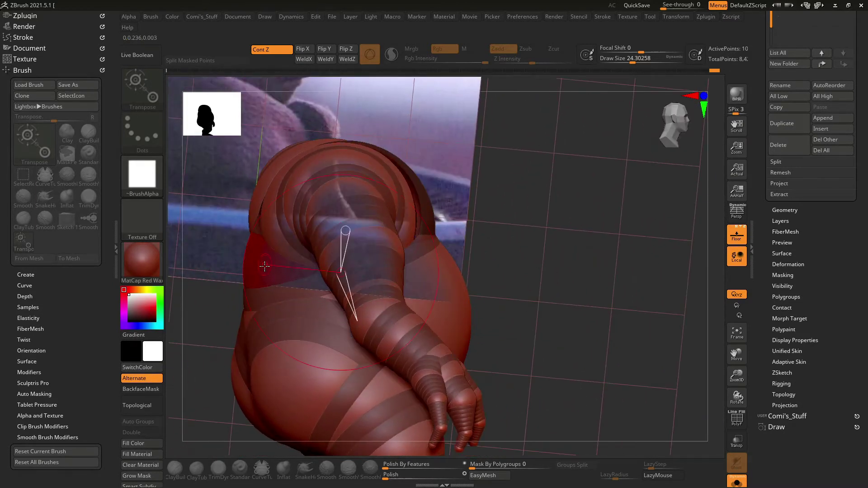
drag(247, 320, 416, 258)
mouse_move(498, 253)
mouse_down()
mouse_move(549, 237)
mouse_move(562, 256)
mouse_move(524, 229)
mouse_up()
drag(406, 186, 408, 190)
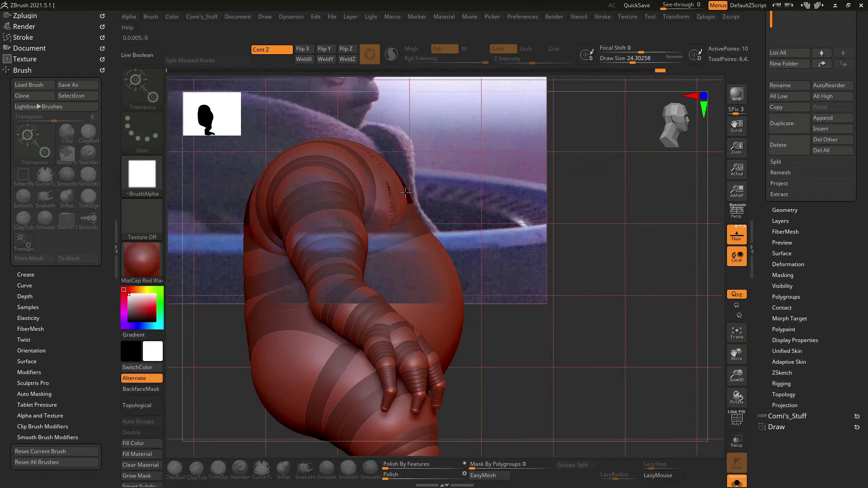
drag(409, 199, 457, 229)
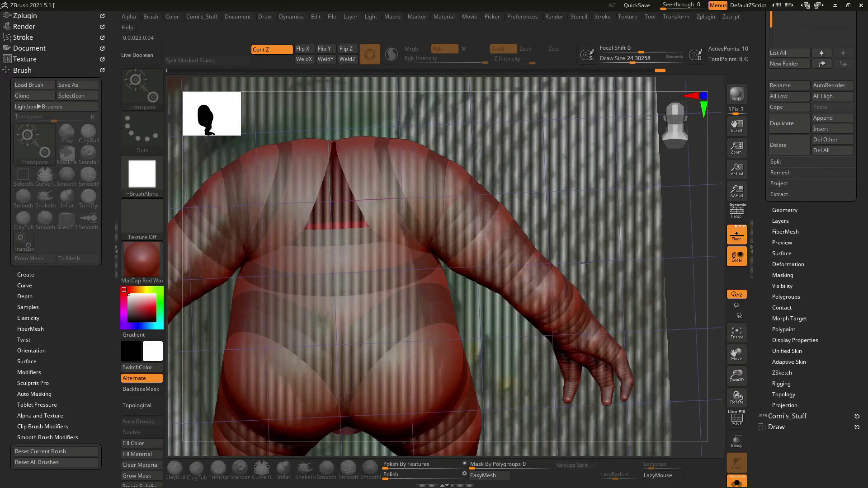
key(a)
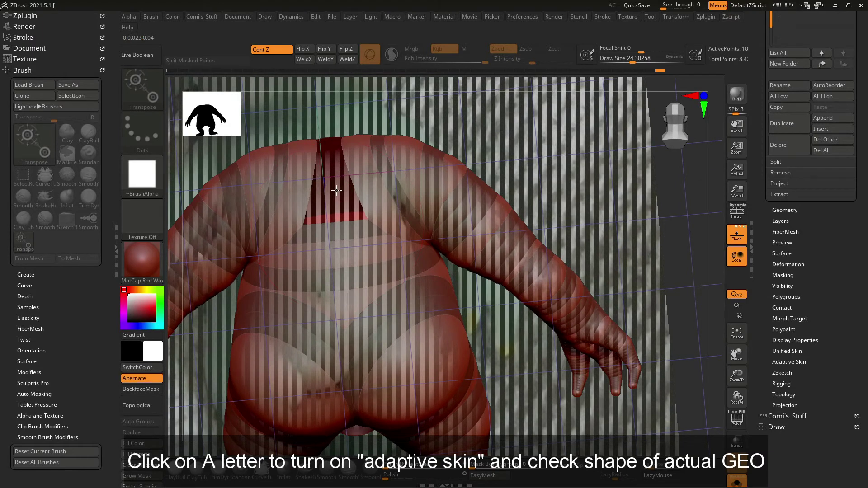
key(a)
drag(440, 164, 274, 204)
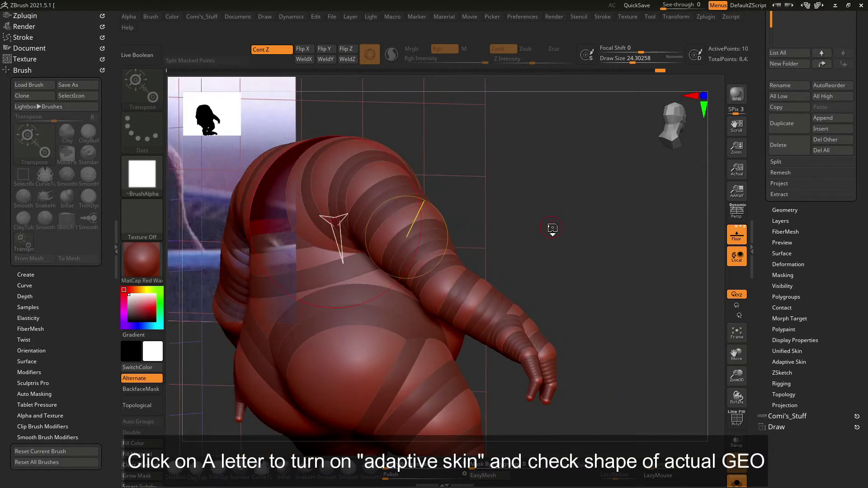
key(a)
mouse_move(567, 235)
mouse_down()
mouse_move(610, 297)
mouse_move(595, 270)
mouse_move(419, 278)
mouse_up()
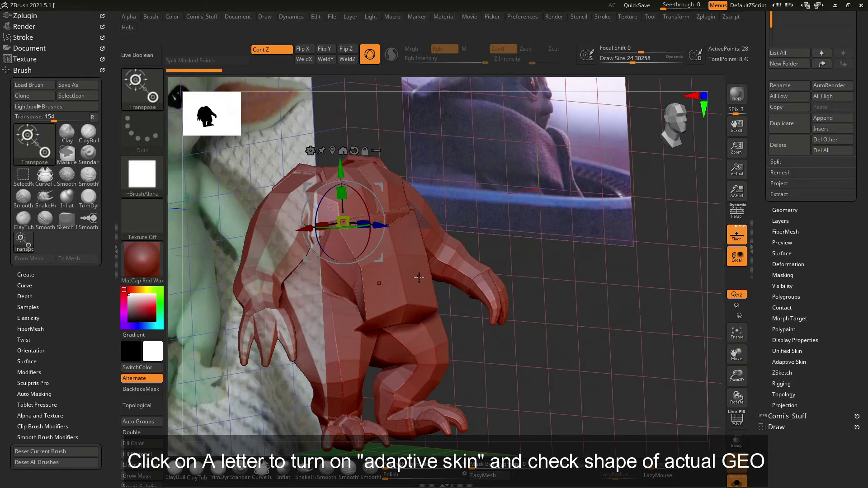
key(a)
mouse_move(594, 254)
mouse_down()
mouse_move(612, 256)
mouse_move(423, 256)
mouse_up()
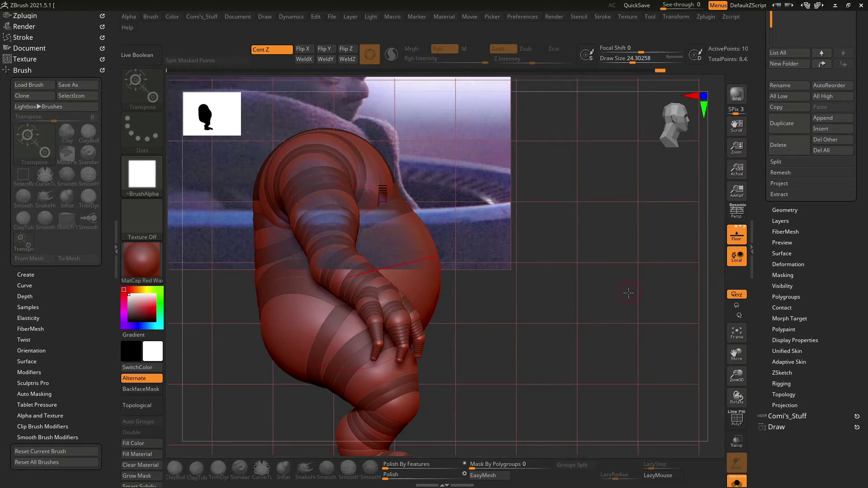
key(a)
key(w)
mouse_move(636, 284)
mouse_down()
mouse_move(653, 319)
mouse_move(671, 316)
mouse_up()
key(ctrl)
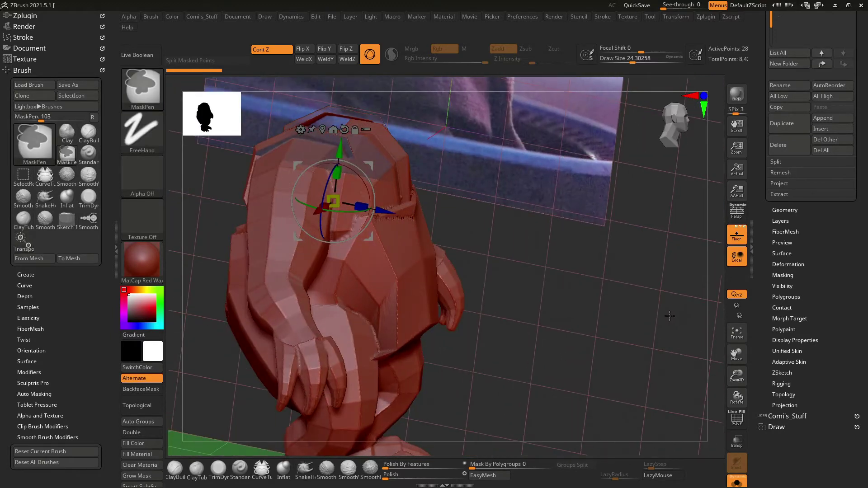
key(a)
key(y)
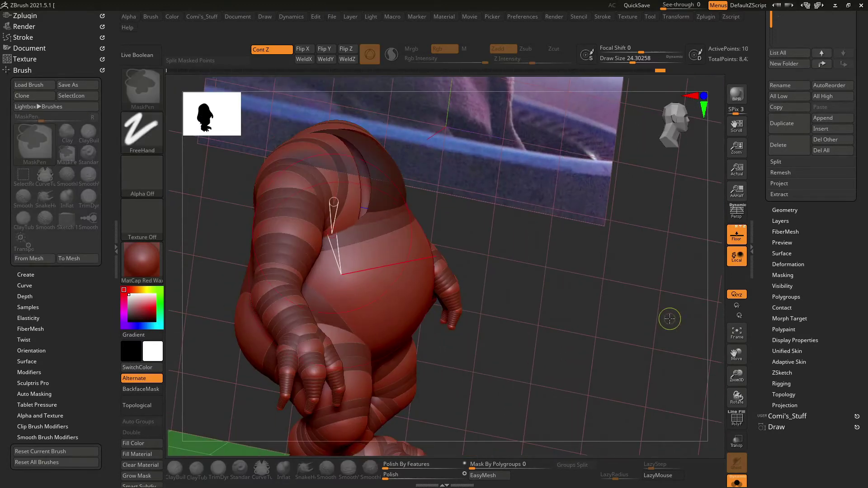
key(a)
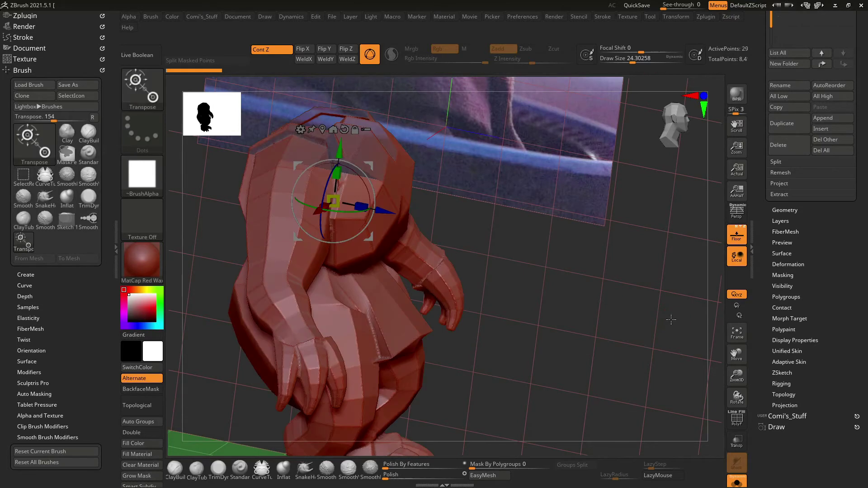
key(a)
ctrl+click(671, 320)
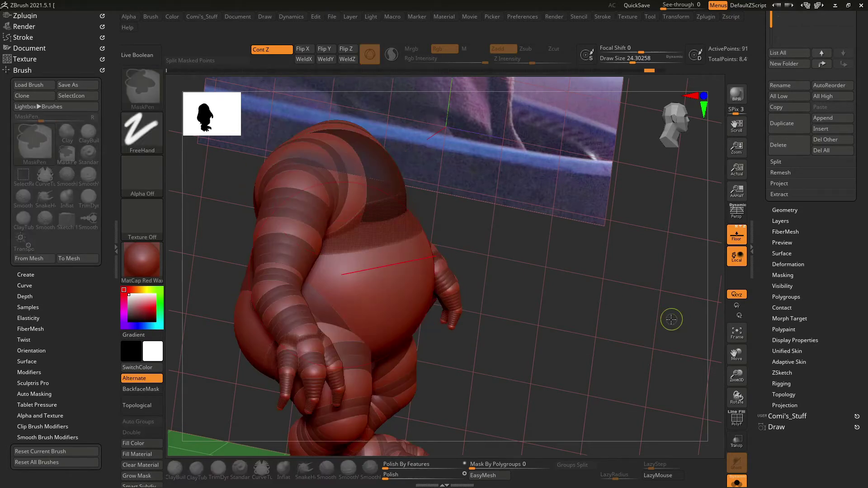
key(a)
mouse_move(672, 320)
mouse_down()
mouse_move(683, 311)
mouse_move(642, 335)
mouse_move(584, 302)
mouse_up()
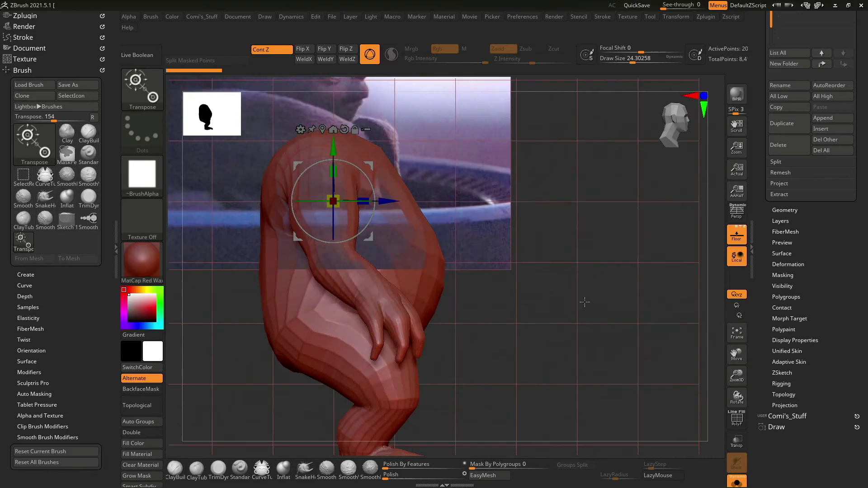
mouse_move(352, 273)
ctrl+mouse_down()
mouse_move(408, 202)
mouse_move(399, 184)
ctrl+mouse_up()
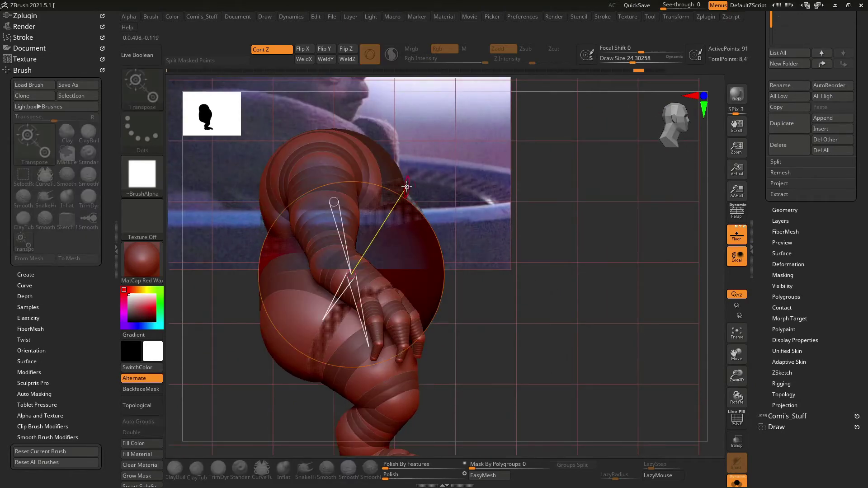
drag(523, 171, 502, 239)
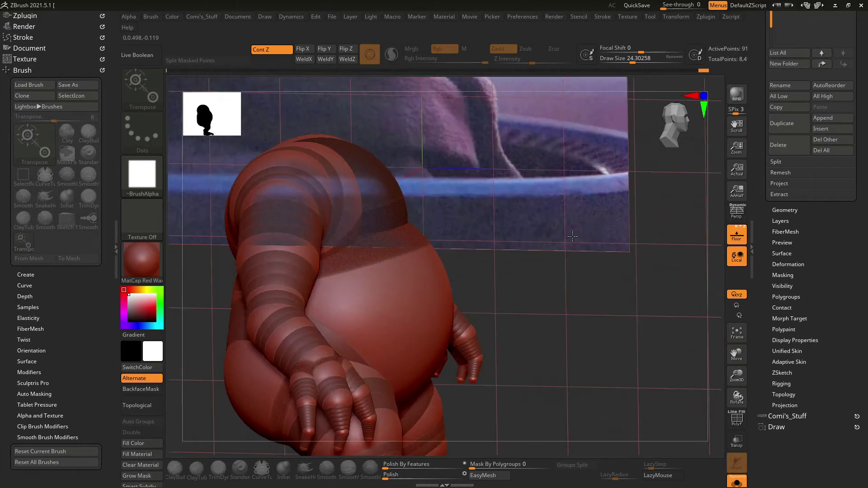
drag(594, 296, 523, 289)
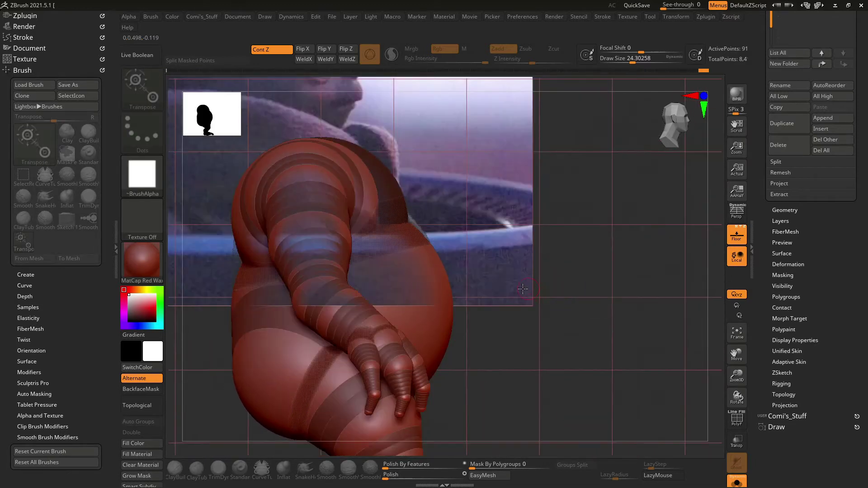
key(q)
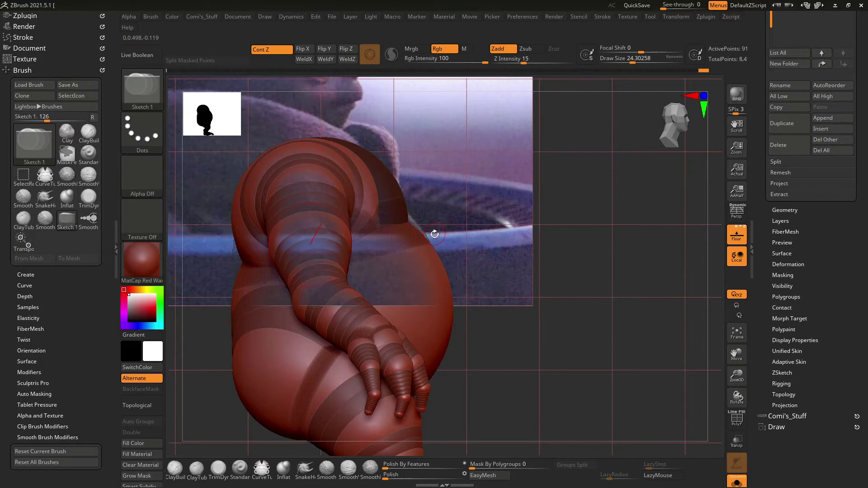
key(w)
drag(340, 310, 398, 211)
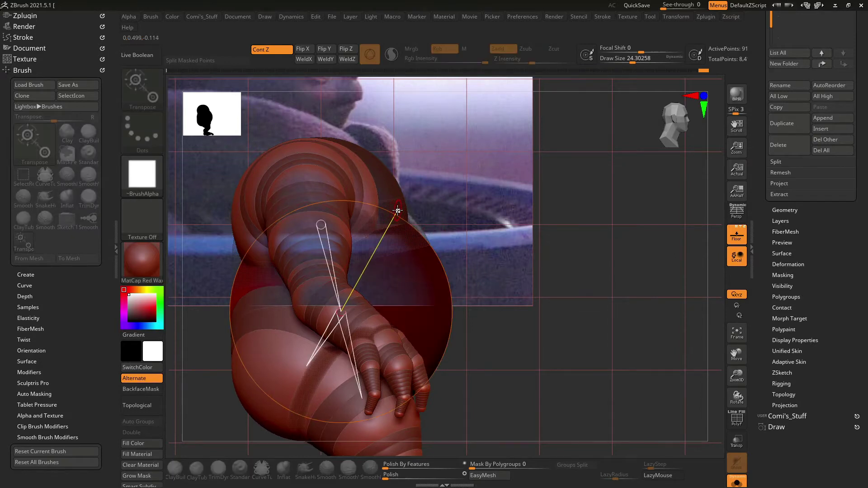
mouse_move(341, 310)
mouse_down()
mouse_move(310, 217)
mouse_move(315, 226)
mouse_up()
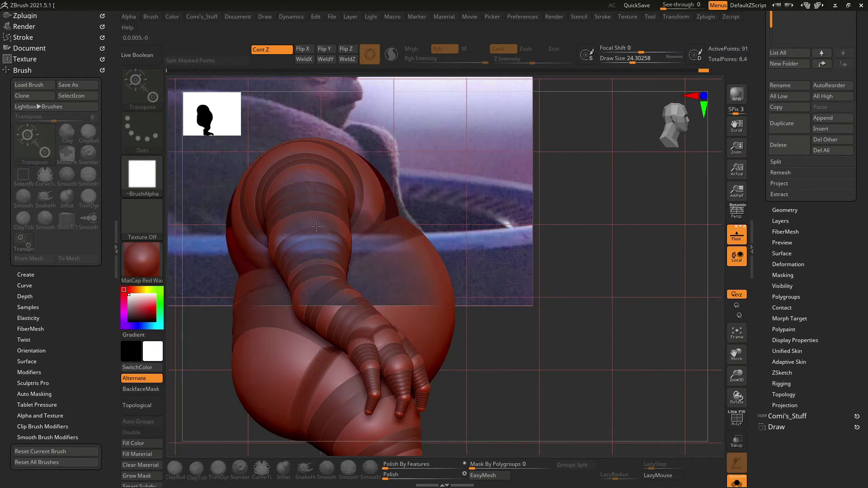
mouse_move(317, 226)
mouse_down()
mouse_move(510, 198)
mouse_move(496, 211)
mouse_move(538, 251)
mouse_move(566, 257)
mouse_up()
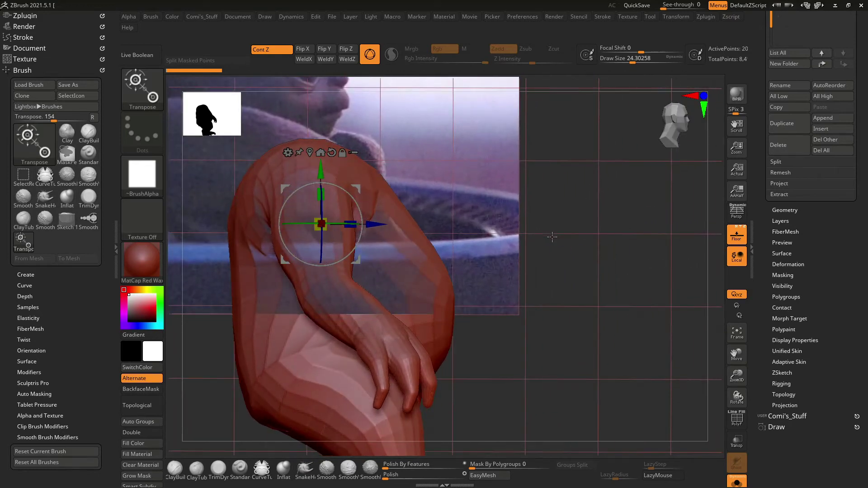
mouse_move(590, 296)
mouse_down()
mouse_move(563, 296)
mouse_move(688, 266)
mouse_up()
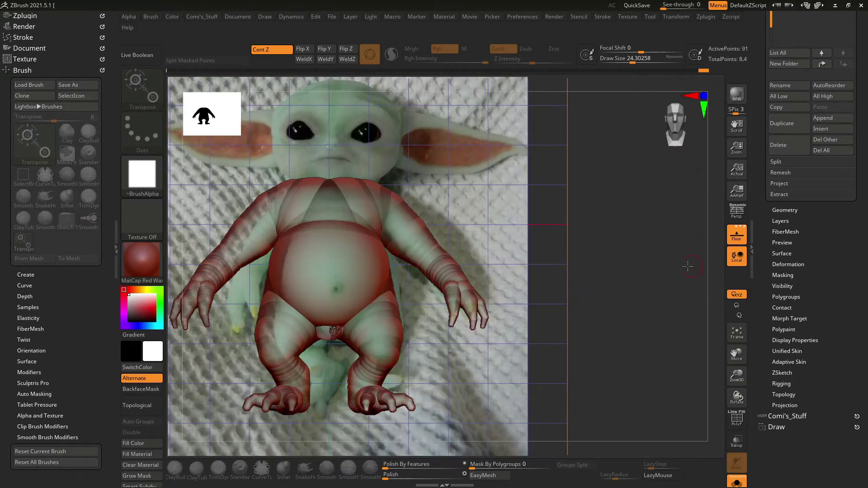
Enable the Adaptive Skin preview and make an adaptive skin mesh from the armature.
alt+drag(680, 301, 699, 303)
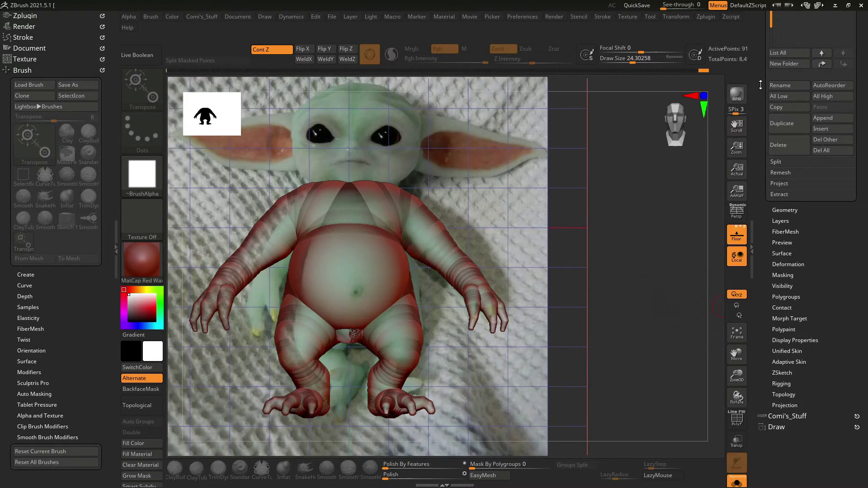
drag(761, 85, 780, 202)
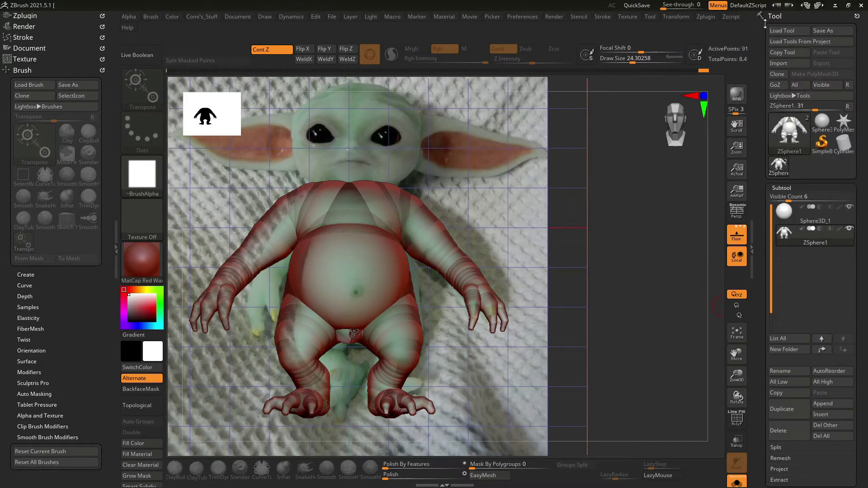
drag(765, 143, 765, 62)
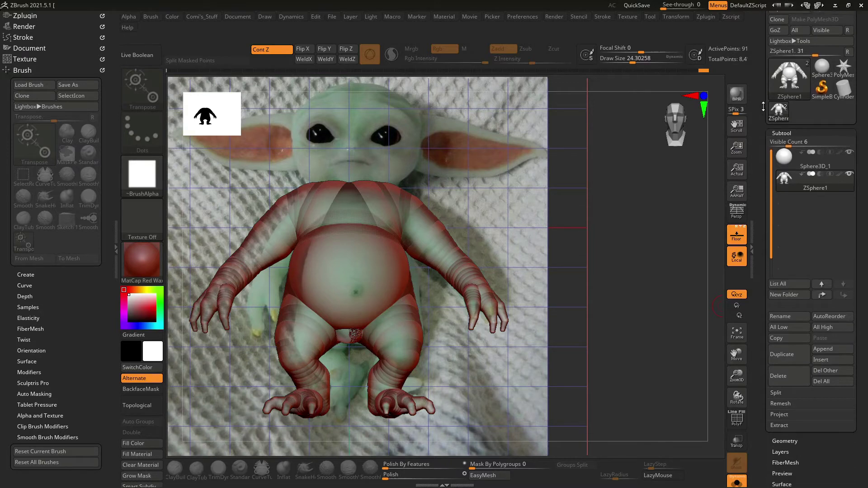
click(787, 112)
drag(764, 134, 763, 113)
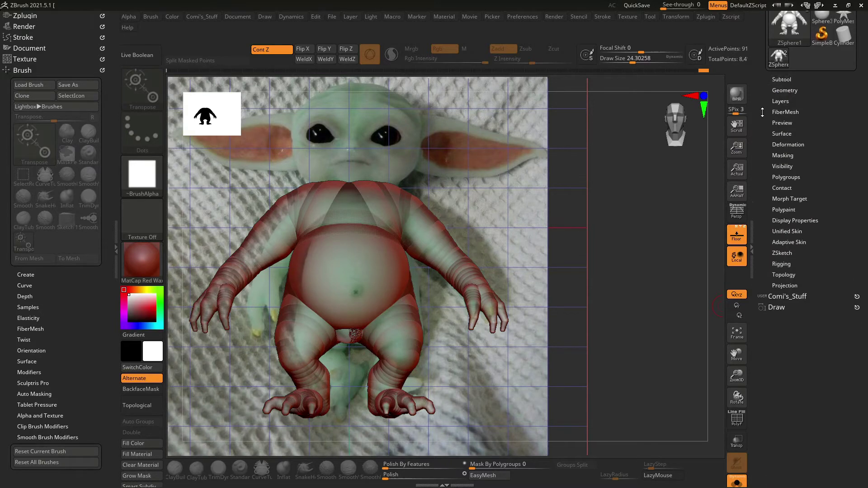
click(787, 242)
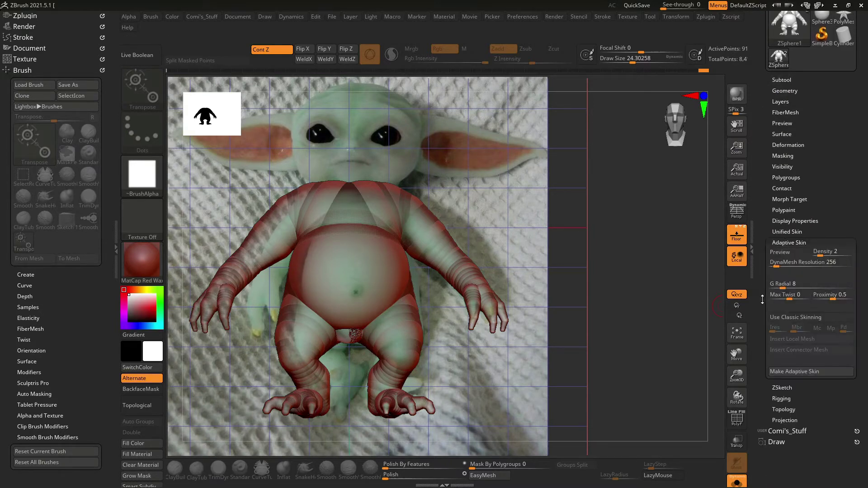
drag(749, 297, 749, 271)
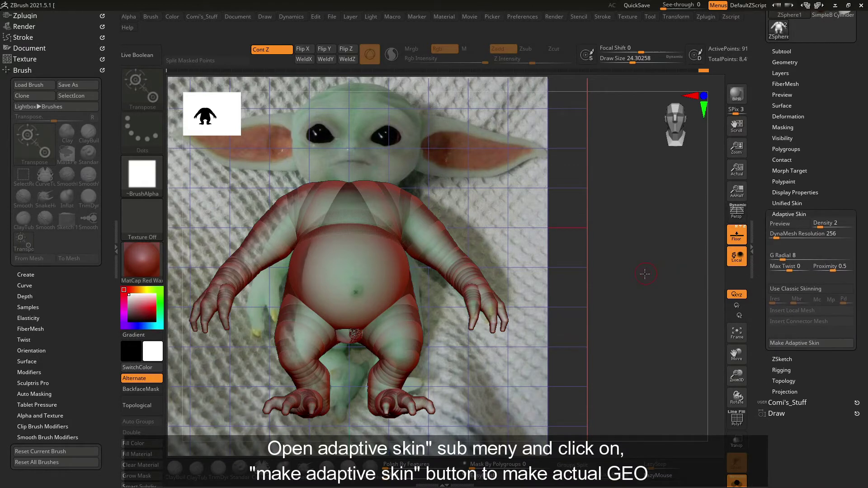
key(a)
key(a)
key(a)
key(a)
key(a)
key(a)
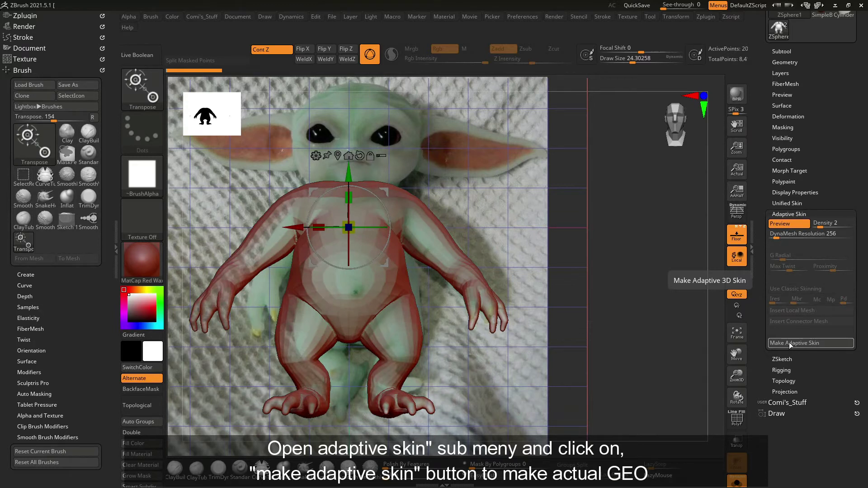
click(789, 343)
Turn off perspective and the floor so the reference images are hidden.
click(800, 28)
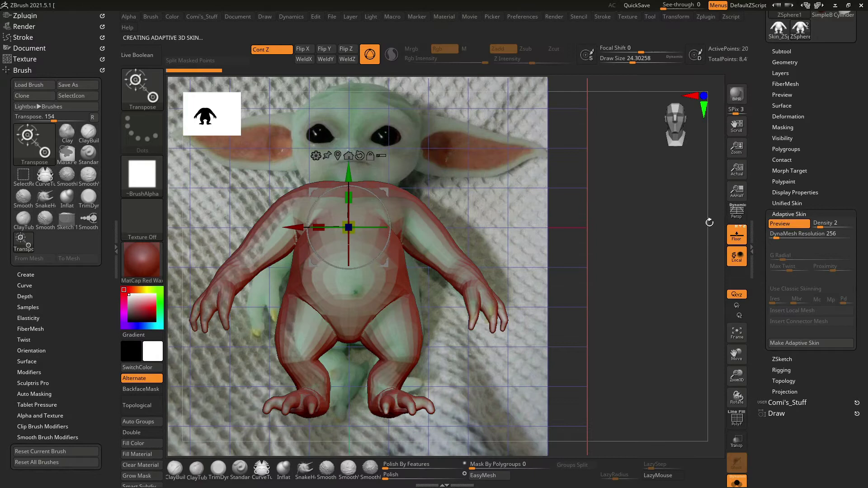
key(p)
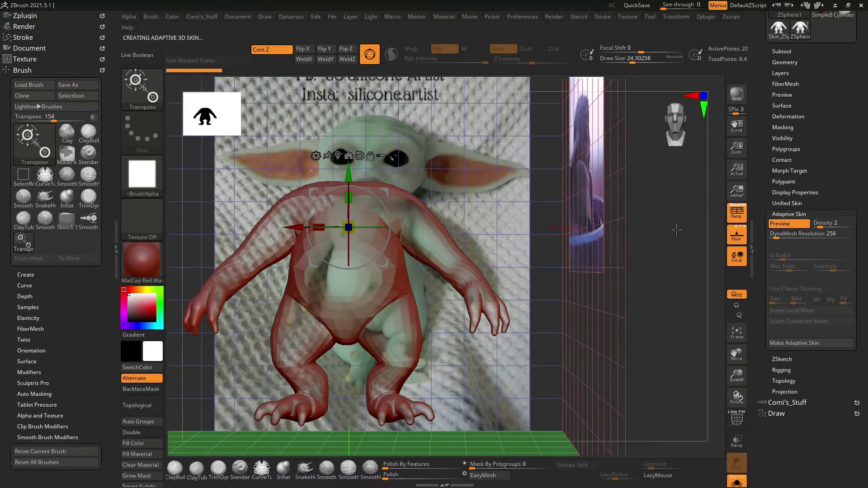
key(p)
key(shift+p)
mouse_move(692, 202)
mouse_down()
mouse_move(628, 213)
mouse_move(572, 255)
mouse_move(550, 254)
mouse_move(618, 247)
mouse_move(604, 274)
mouse_move(603, 207)
mouse_move(605, 230)
mouse_move(623, 228)
mouse_up()
Store the skin preview as a polymesh and append Skin_ZSphere2 as a new subtool.
key(q)
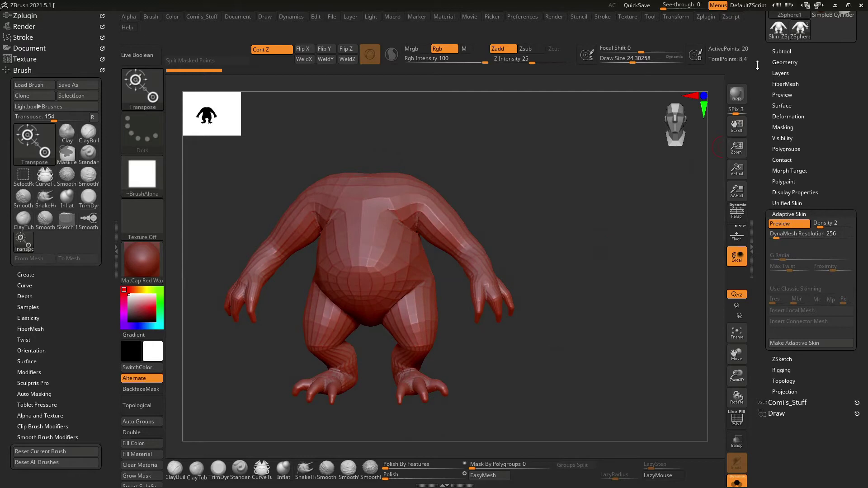
scroll(764, 73, up, 1)
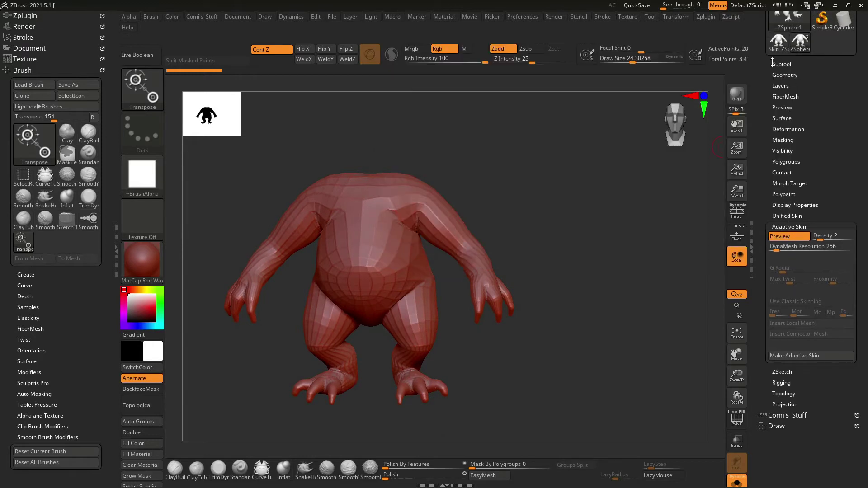
click(778, 63)
mouse_move(672, 231)
mouse_down()
mouse_move(686, 216)
mouse_move(626, 253)
mouse_move(678, 259)
mouse_up()
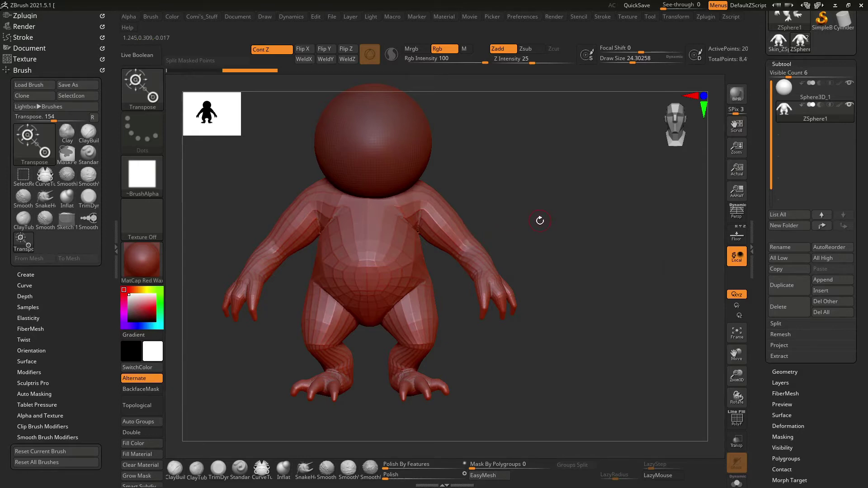
key(a)
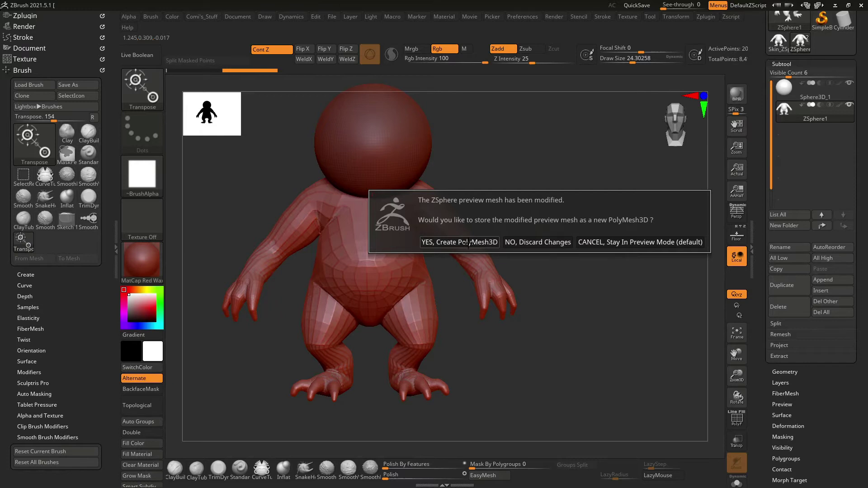
click(469, 242)
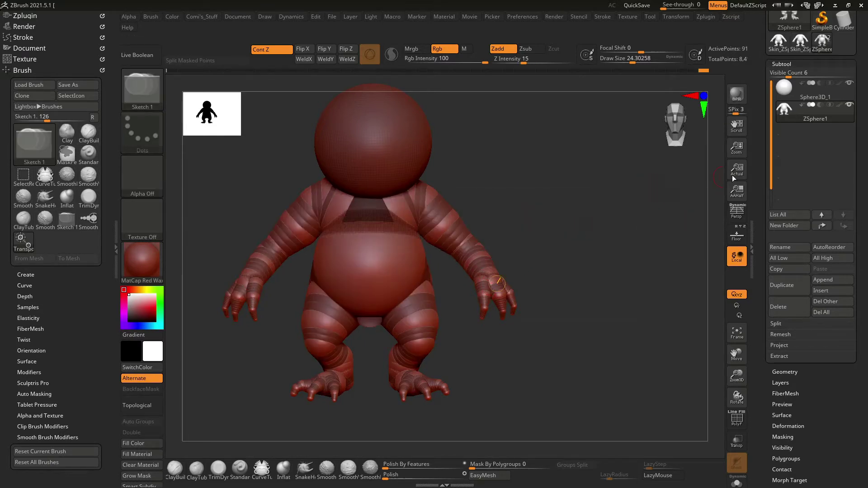
click(823, 280)
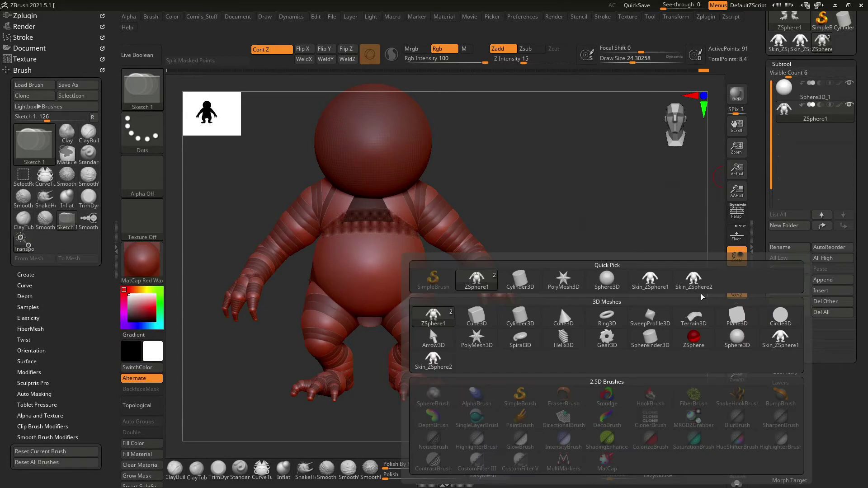
click(654, 281)
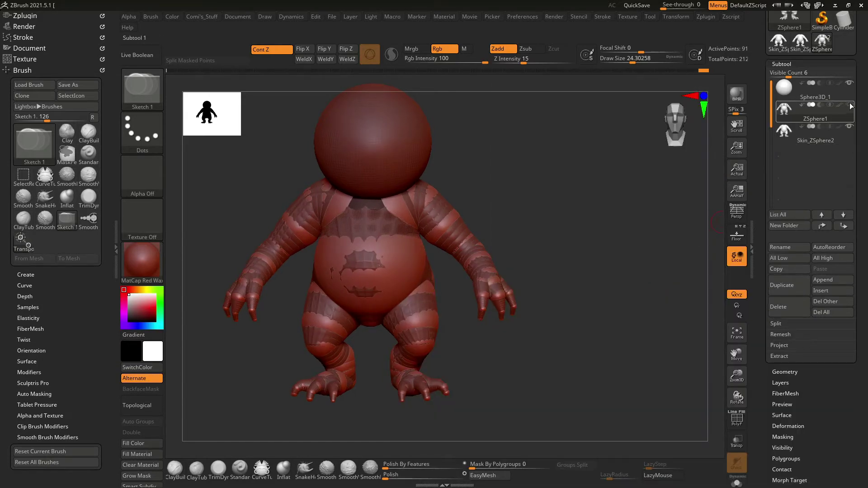
Select the Skin_ZSphere2 subtool and pick the ClayBuildup brush.
click(822, 132)
key(w)
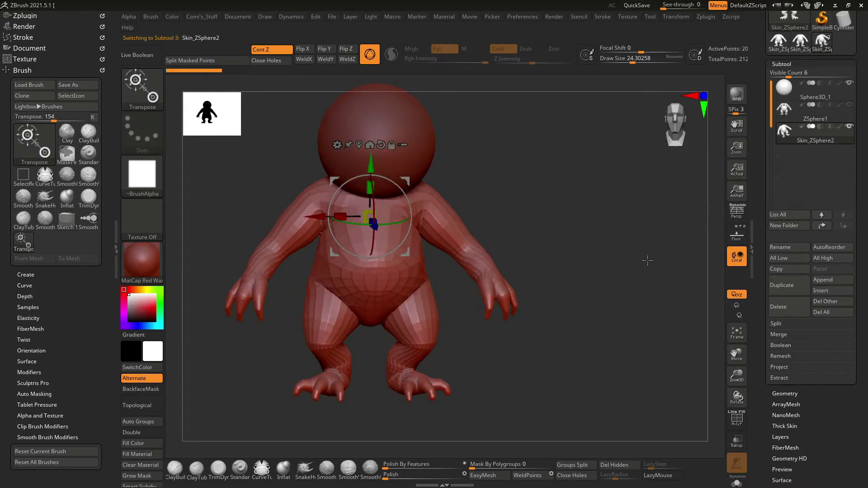
scroll(642, 258, up, 2)
key(q)
scroll(615, 240, up, 4)
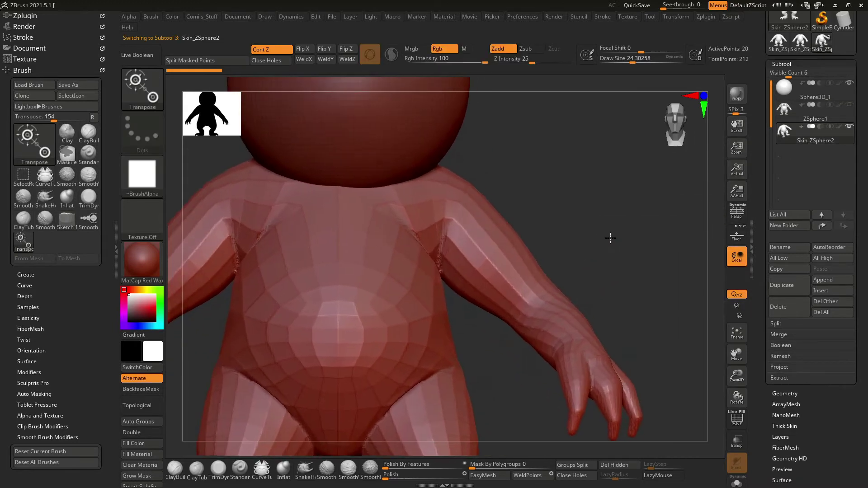
key(b)
key(c)
key(b)
scroll(627, 235, down, 3)
scroll(628, 234, down, 2)
drag(629, 235, 583, 188)
Set the brush size to about 50, then build up and smooth the left shoulder and armpit.
key(space)
drag(528, 180, 557, 184)
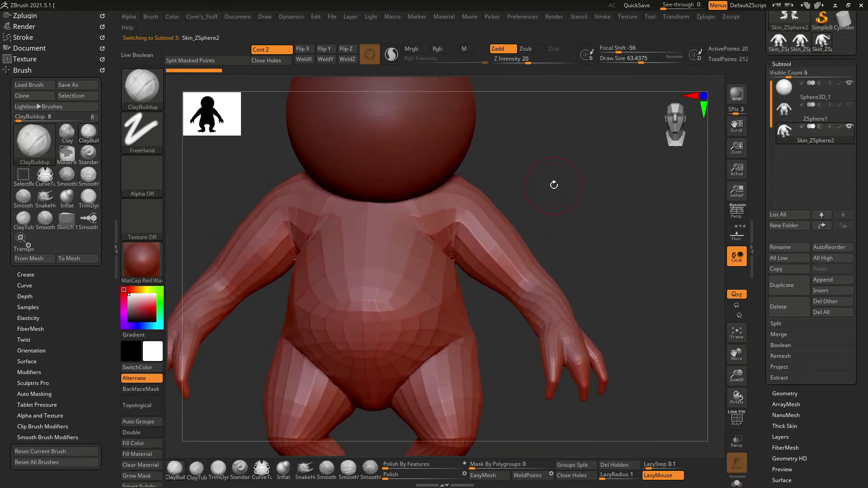
key(space)
drag(475, 198, 452, 196)
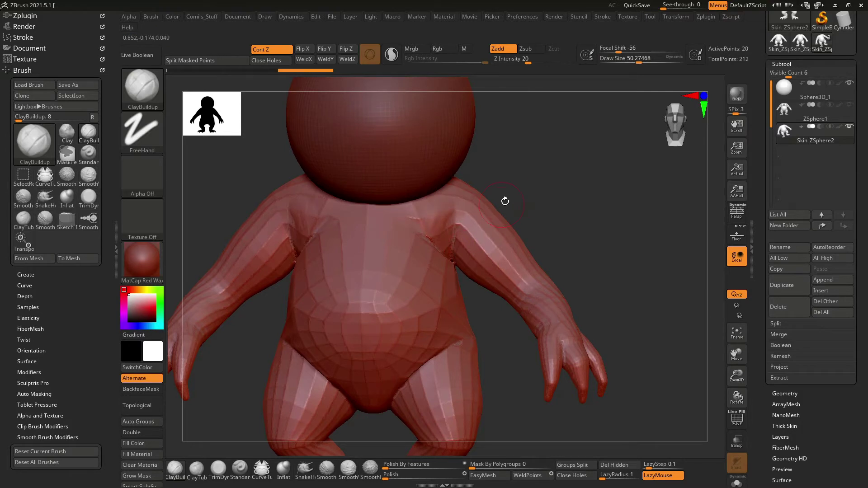
drag(506, 201, 535, 196)
mouse_move(451, 190)
mouse_down()
mouse_move(426, 233)
mouse_move(408, 234)
mouse_move(427, 202)
mouse_up()
drag(577, 211, 611, 245)
key(shift)
DynaMesh the body at resolution 128 and polish away the faceting.
key(shift+f)
key(shift+f)
scroll(627, 213, down, 5)
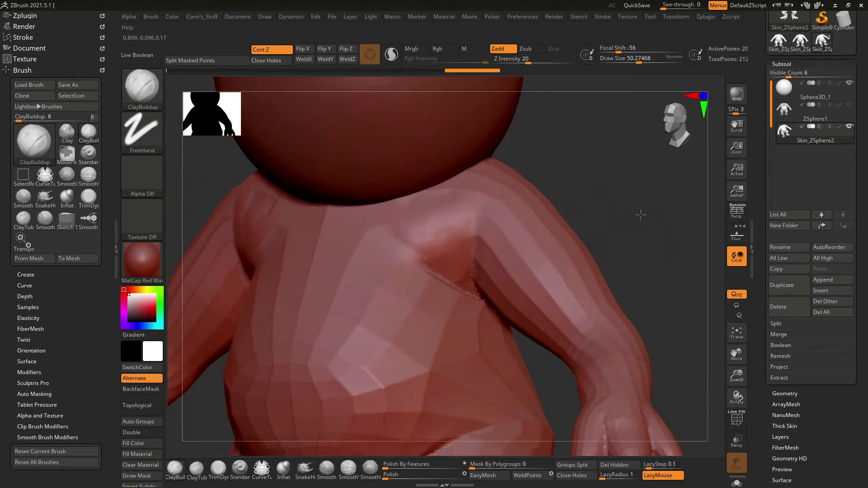
drag(621, 194, 626, 209)
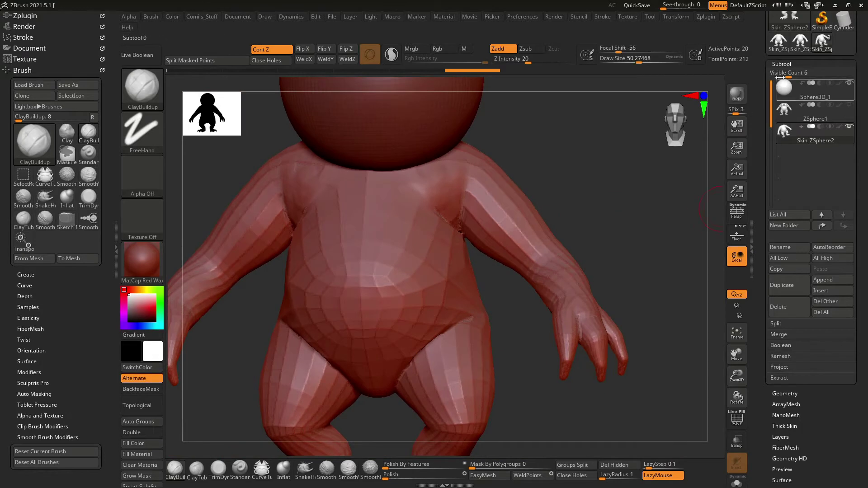
click(782, 64)
click(783, 75)
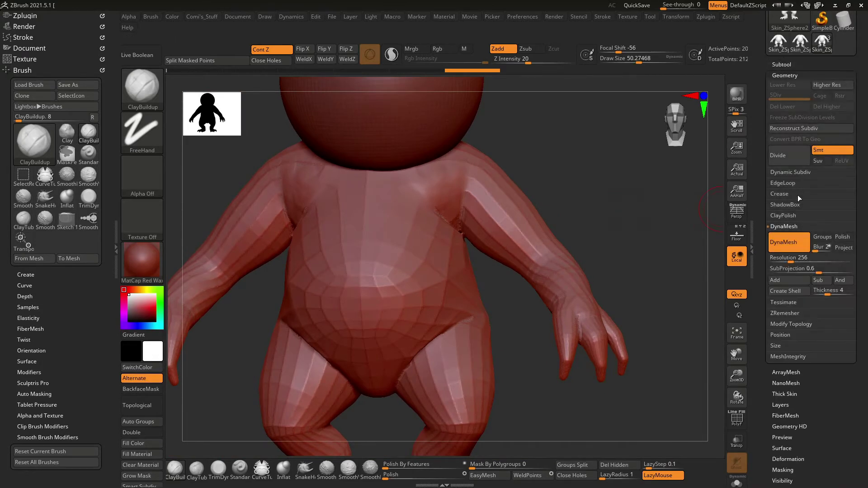
click(791, 257)
text(128)
key(Return)
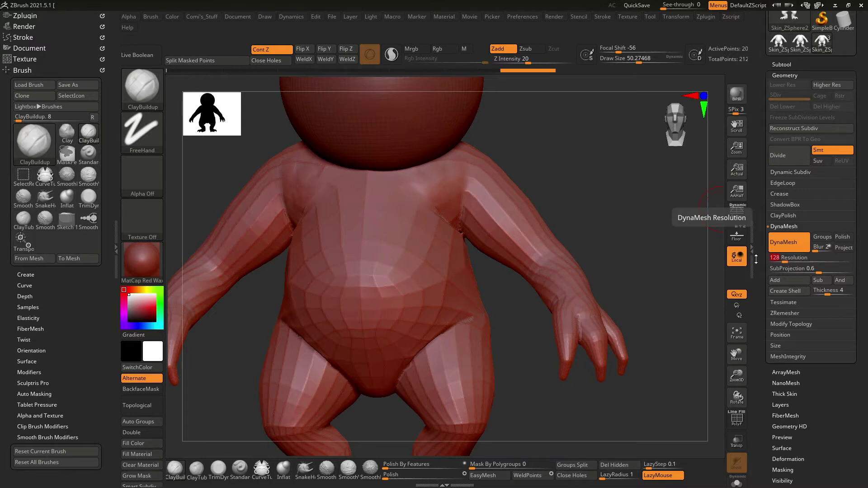
mouse_move(682, 257)
ctrl+mouse_down()
mouse_move(654, 238)
mouse_move(630, 253)
ctrl+mouse_up()
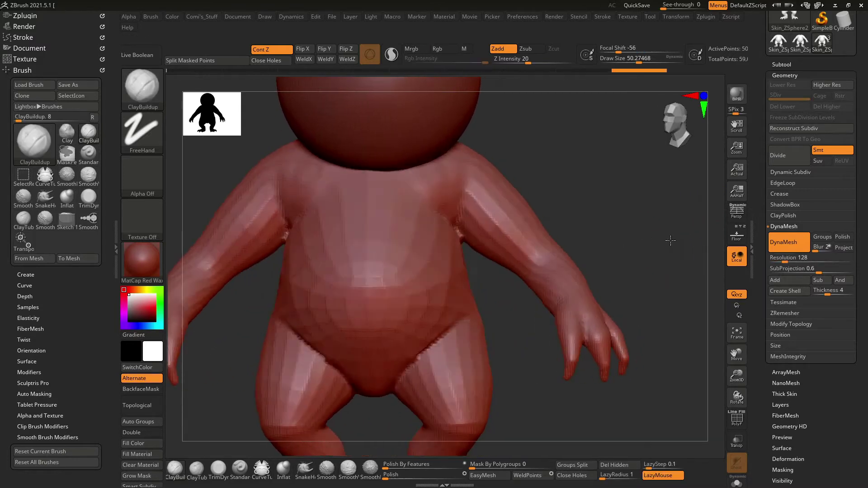
drag(533, 332, 496, 402)
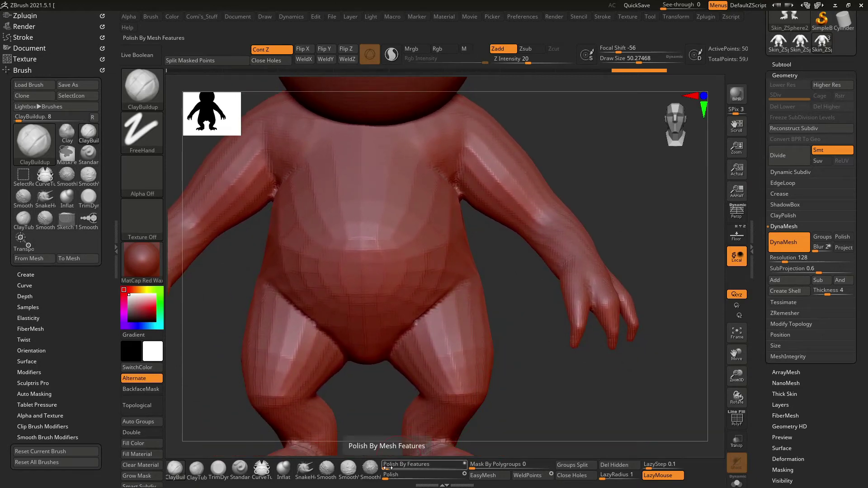
drag(388, 474, 434, 474)
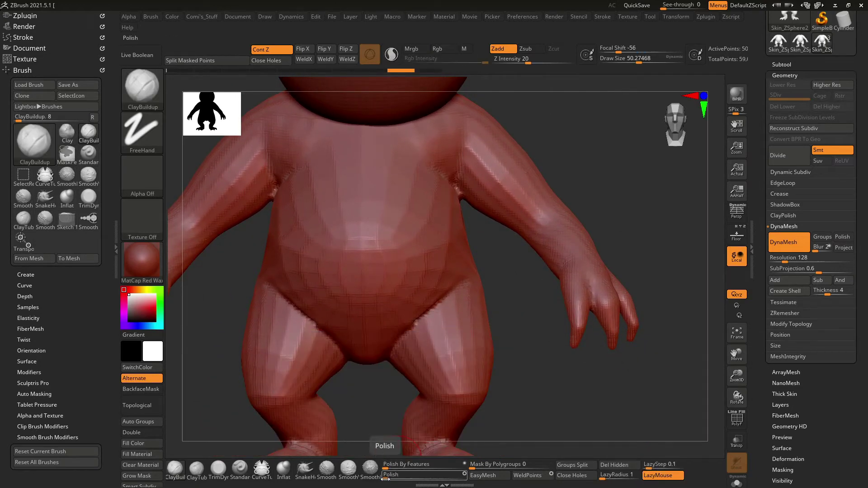
Sculpt lumps and dimples on the lower back with ClayBuildup and SmoothPeaks.
key(f)
mouse_move(532, 360)
mouse_down()
mouse_move(567, 256)
mouse_move(602, 226)
mouse_move(541, 238)
mouse_move(612, 225)
mouse_move(610, 192)
mouse_move(453, 290)
mouse_move(456, 307)
mouse_up()
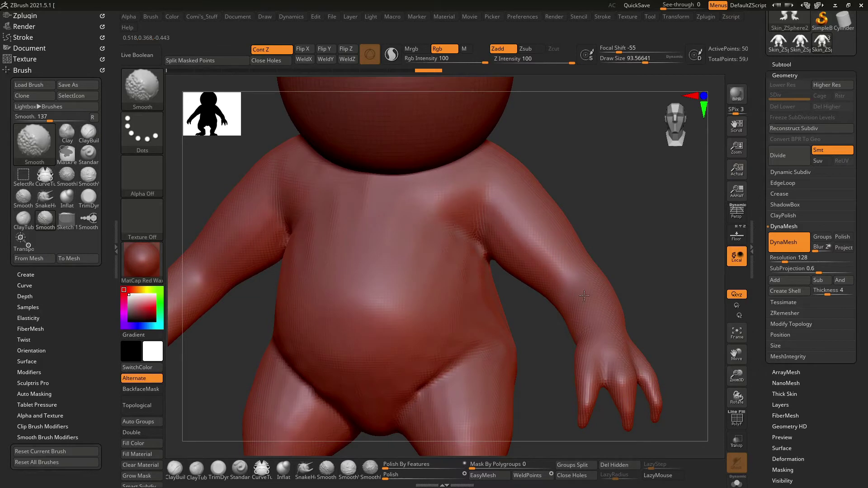
alt+drag(584, 295, 462, 288)
drag(537, 291, 507, 226)
shift+drag(287, 424, 490, 210)
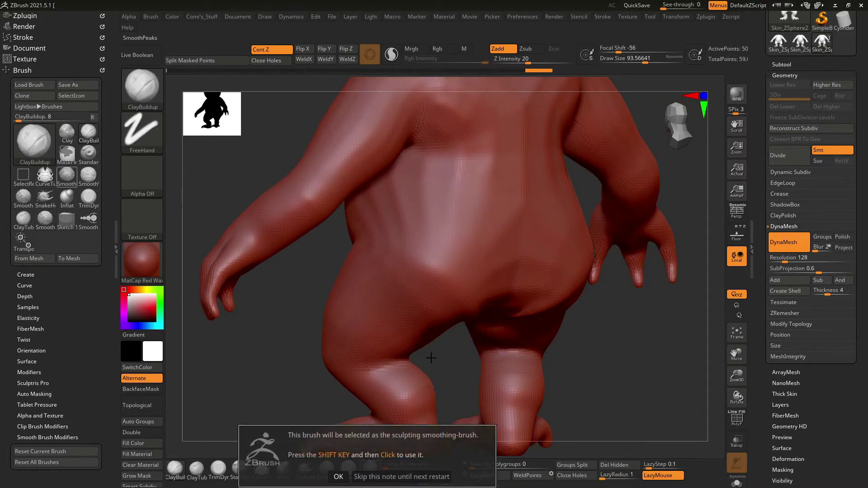
click(338, 477)
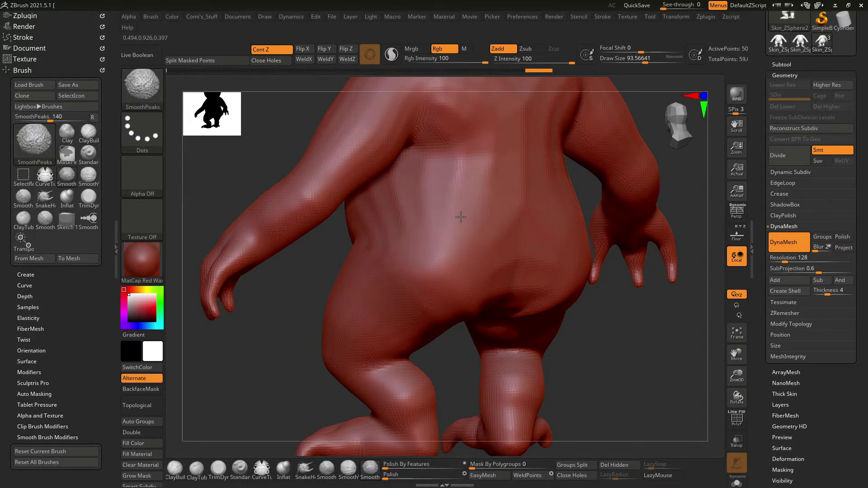
right_drag(402, 283, 453, 266)
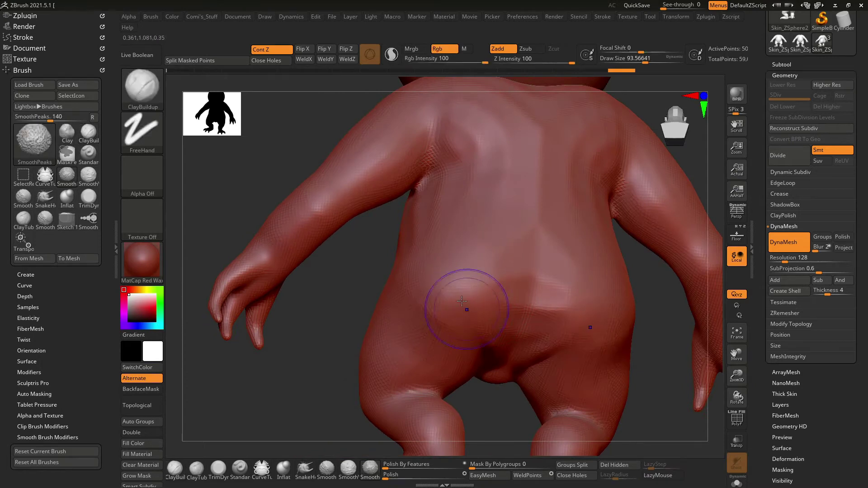
key(shift)
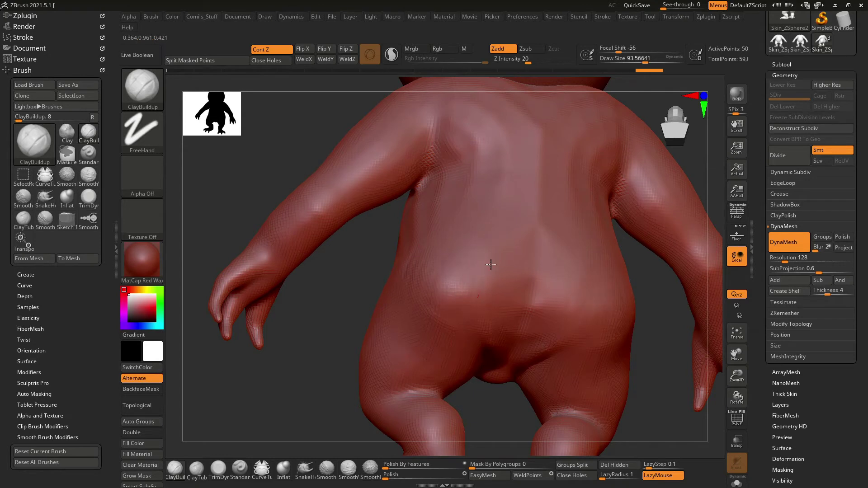
drag(504, 246, 540, 276)
drag(489, 262, 541, 298)
mouse_move(498, 280)
mouse_down()
mouse_move(504, 323)
mouse_move(511, 298)
mouse_up()
right_drag(510, 298, 509, 337)
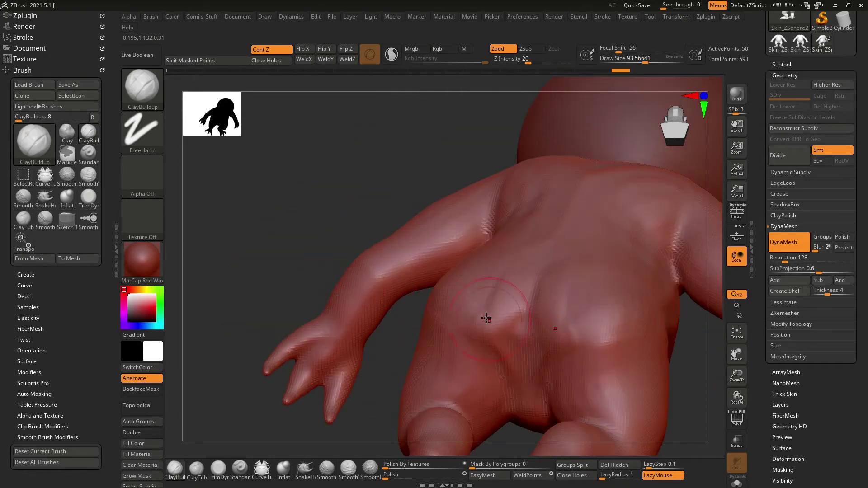
Undo and redo the lower-back sculpting strokes to settle on the result.
key(ctrl+z)
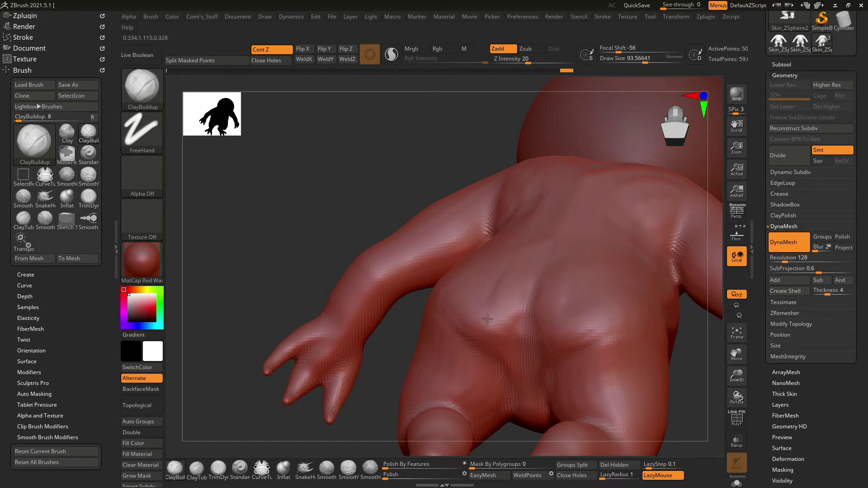
key(ctrl+shift+z)
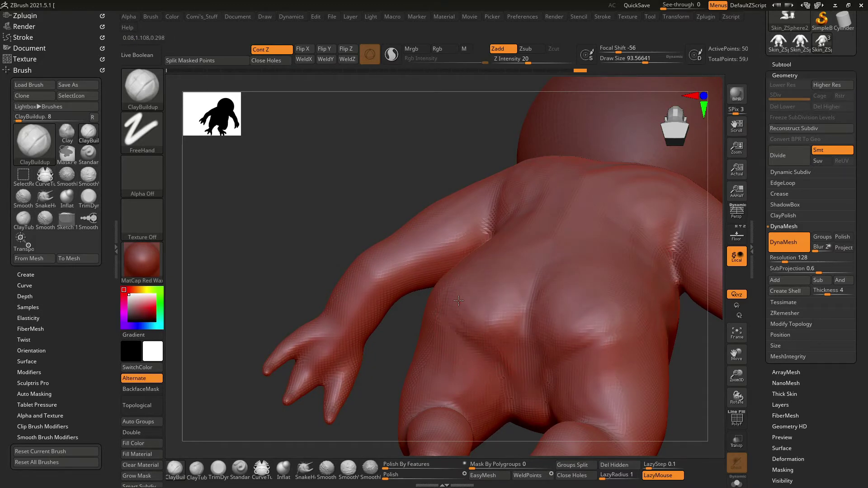
key(ctrl+shift+z)
mouse_move(459, 301)
right_down()
mouse_move(417, 348)
mouse_move(498, 316)
right_up()
key(ctrl+shift+z)
key(ctrl+z)
right_drag(512, 266, 420, 239)
key(ctrl+shift+z)
key(ctrl+shift+z)
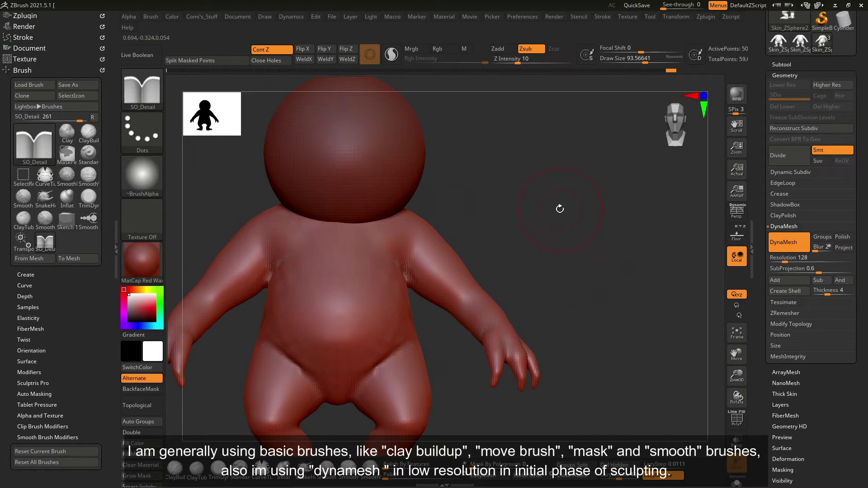
Carve and deepen the crease under the arm near the armpit.
drag(597, 201, 558, 141)
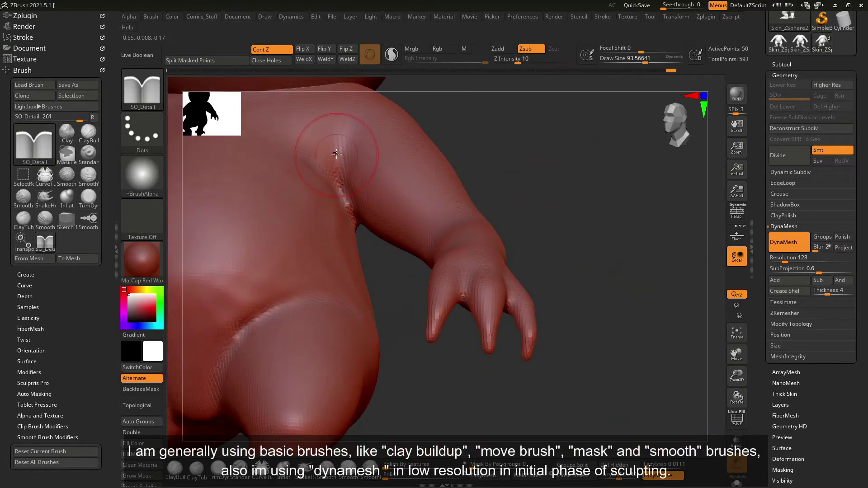
drag(346, 188, 342, 131)
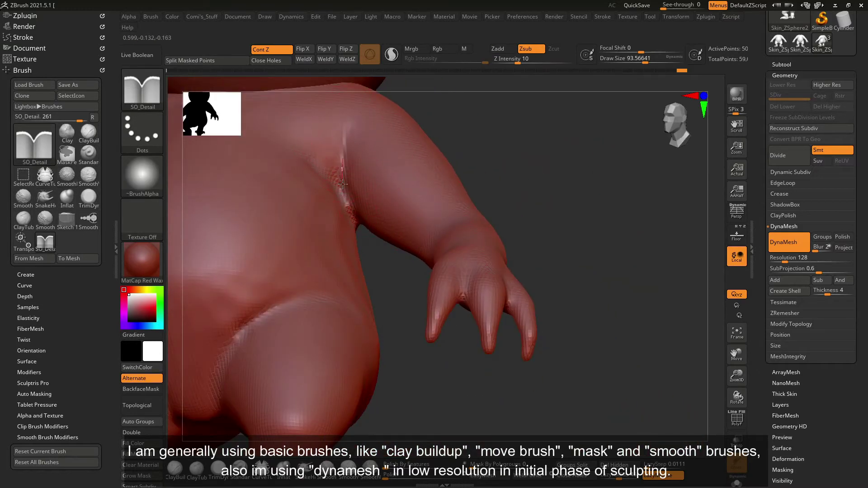
drag(497, 137, 533, 149)
drag(375, 194, 435, 221)
drag(551, 219, 570, 226)
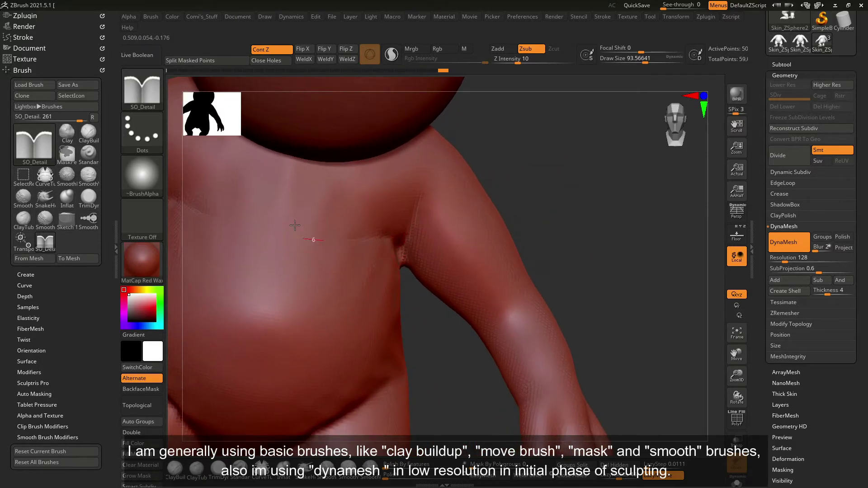
scroll(569, 196, down, 3)
scroll(565, 198, down, 3)
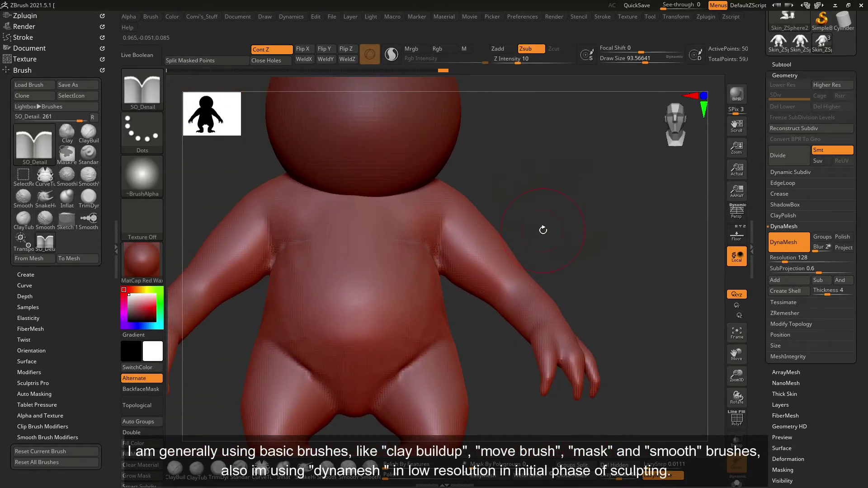
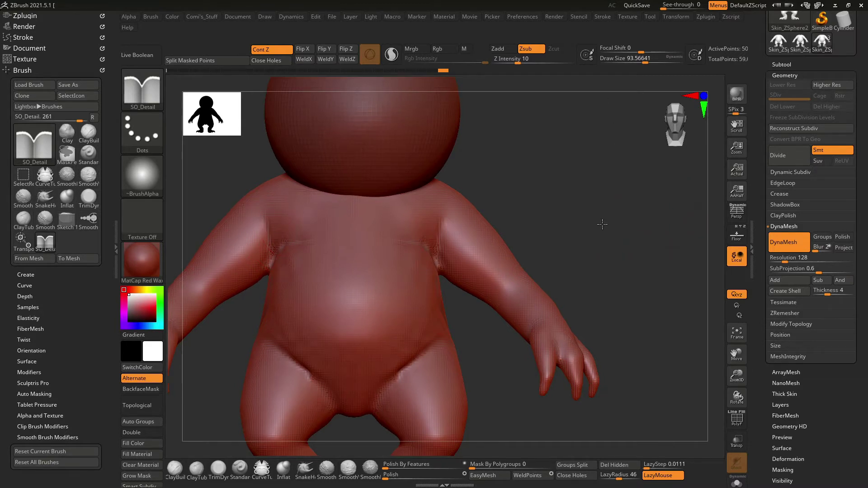
Build up clay on the baby's chest with ClayBuildup at about size 55, then Shift-smooth it.
ctrl+right_drag(604, 223, 404, 226)
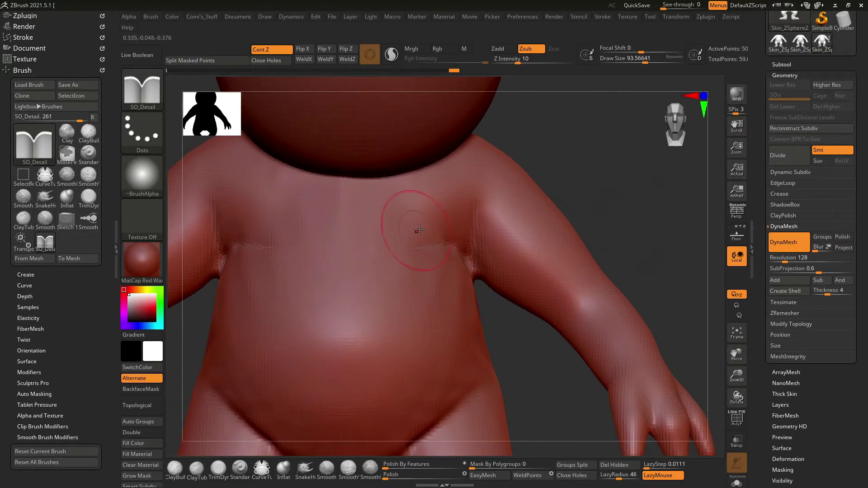
key(b)
key(c)
key(b)
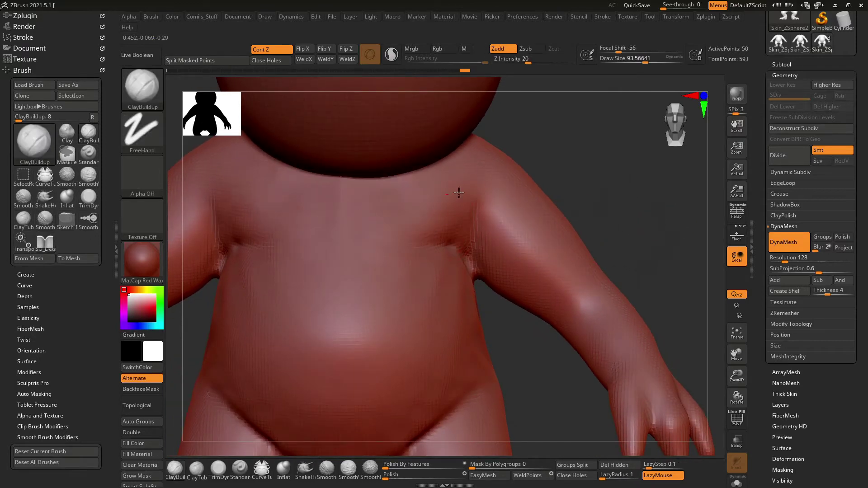
right_drag(459, 193, 483, 194)
key(space)
mouse_move(359, 193)
mouse_down()
mouse_move(336, 187)
mouse_move(349, 212)
mouse_up()
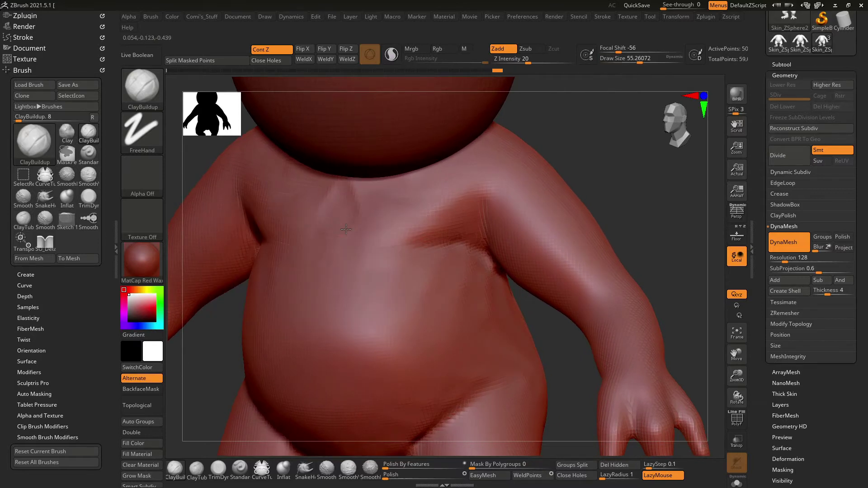
key(shift)
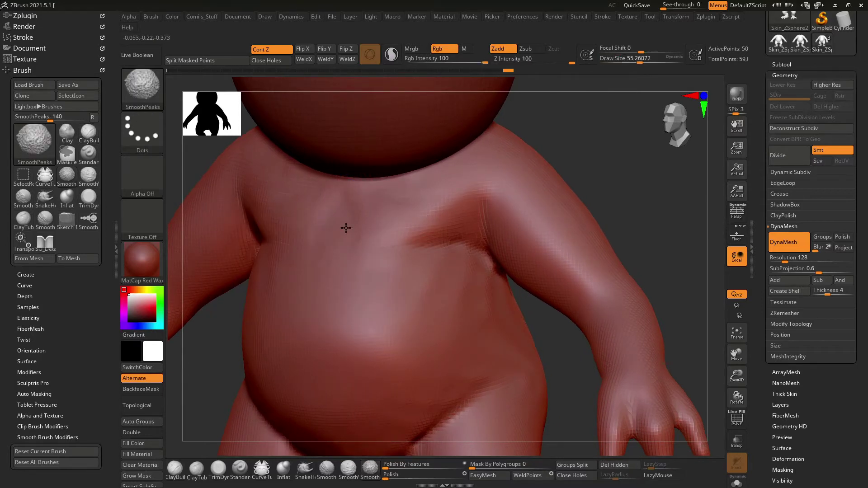
drag(613, 157, 387, 204)
key(space)
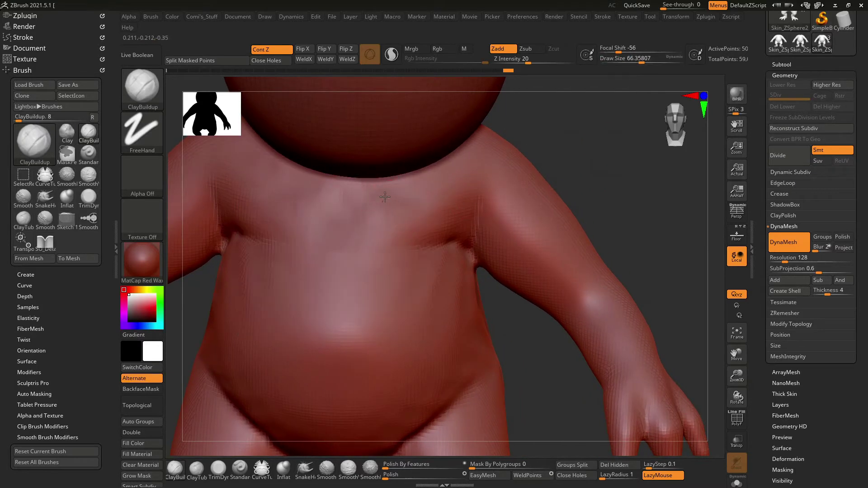
Carve a shallow crease under the chest with SO_Detail at about size 114, framing a front view.
key(1)
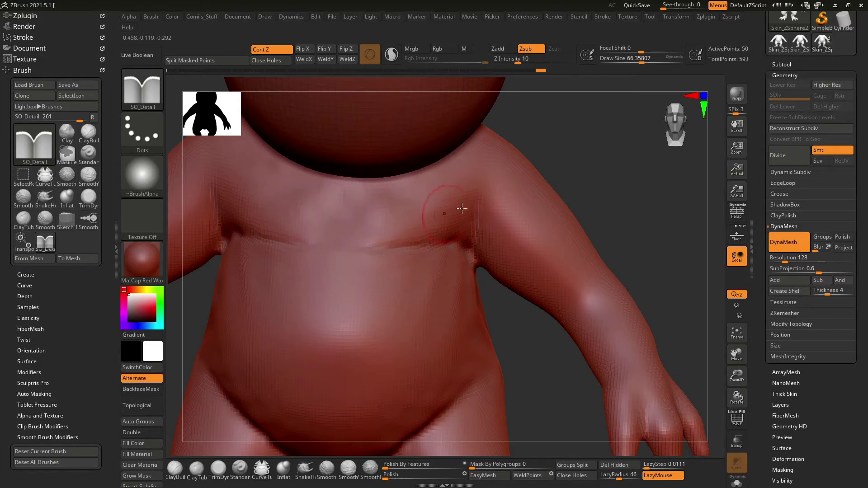
drag(574, 157, 460, 192)
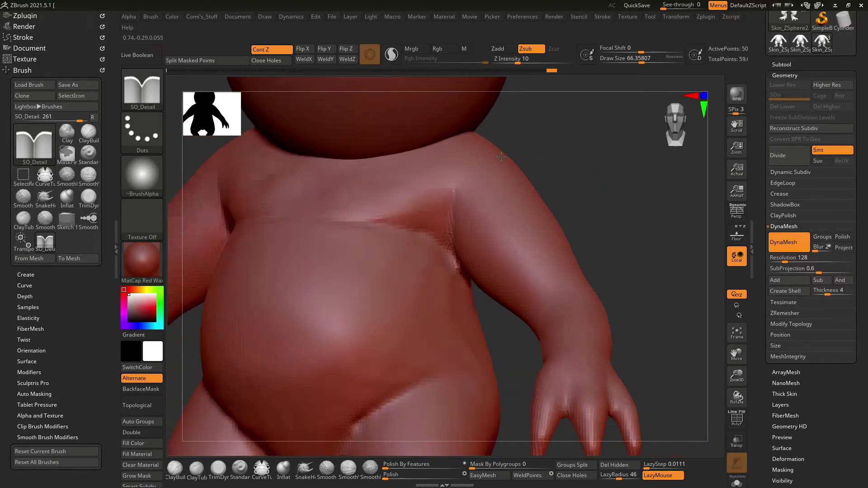
drag(457, 267, 510, 214)
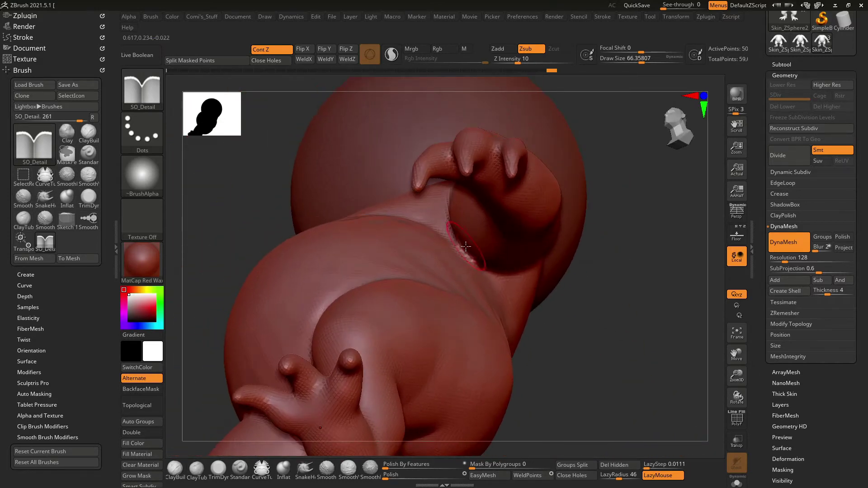
key(space)
drag(465, 247, 450, 245)
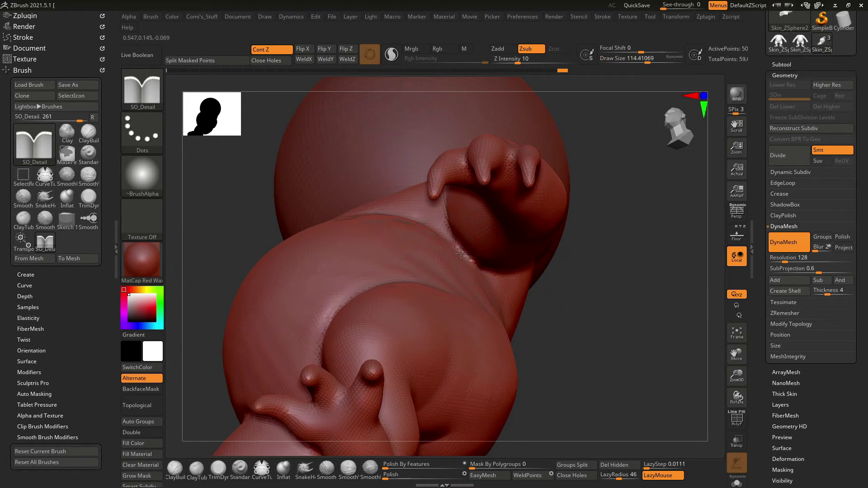
shift+drag(525, 297, 626, 354)
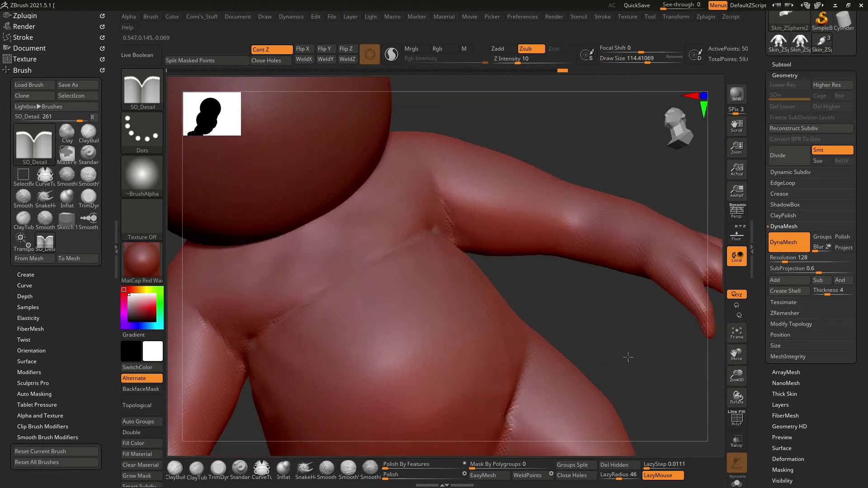
key(ctrl)
alt+drag(592, 169, 555, 197)
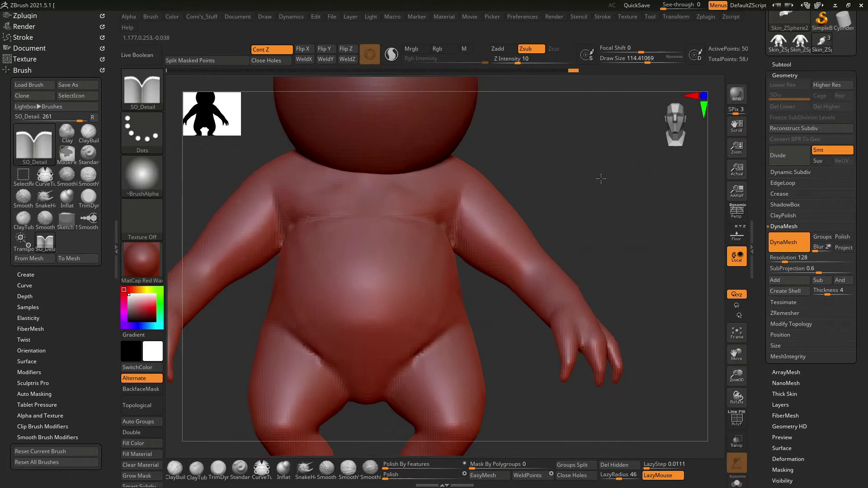
scroll(569, 197, up, 2)
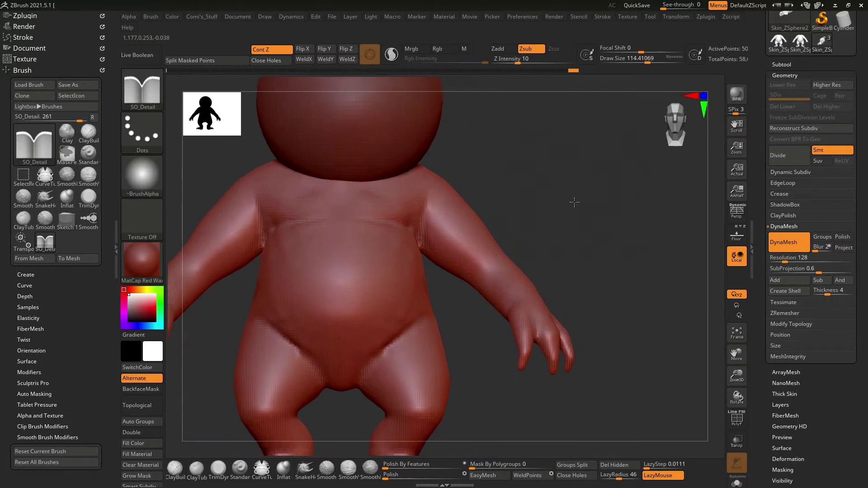
scroll(573, 201, up, 3)
scroll(584, 186, up, 2)
Switch to SnakeHook and resize the brush to about 144, with the arm hanging vertically.
key(b)
key(c)
key(b)
mouse_move(597, 186)
mouse_down()
mouse_move(572, 151)
mouse_move(517, 184)
mouse_move(505, 174)
mouse_move(477, 199)
mouse_up()
key(space)
key(space)
mouse_move(523, 173)
mouse_down()
mouse_move(513, 166)
mouse_move(525, 194)
mouse_move(492, 244)
mouse_move(504, 248)
mouse_move(534, 357)
mouse_move(519, 286)
mouse_up()
key(b)
key(s)
key(h)
key(space)
drag(492, 223, 501, 223)
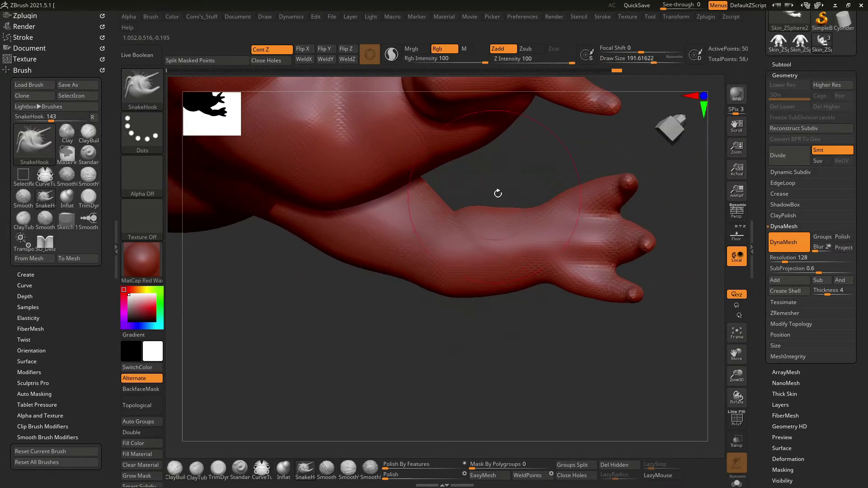
mouse_move(498, 194)
mouse_down()
mouse_move(634, 246)
mouse_move(497, 243)
mouse_move(455, 222)
mouse_up()
key(space)
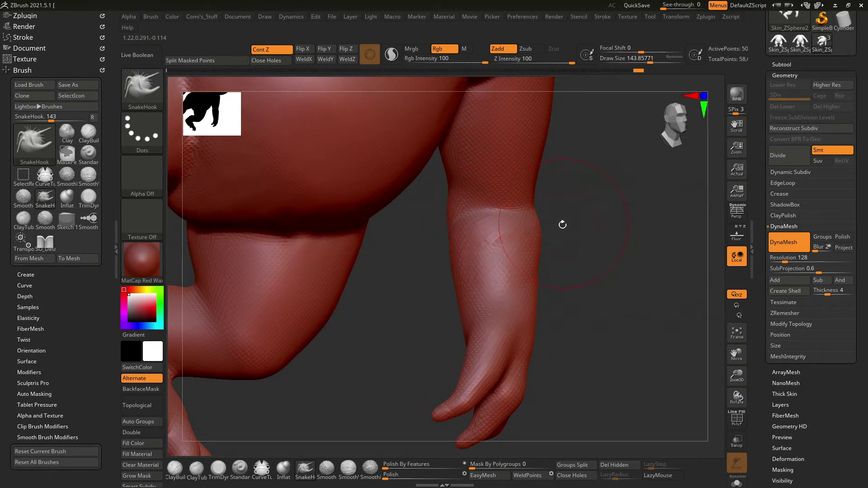
Paint a mask band around the baby's wrist and lower forearm with MaskPen.
mouse_move(520, 226)
ctrl+mouse_down()
mouse_move(506, 240)
mouse_move(500, 317)
ctrl+mouse_up()
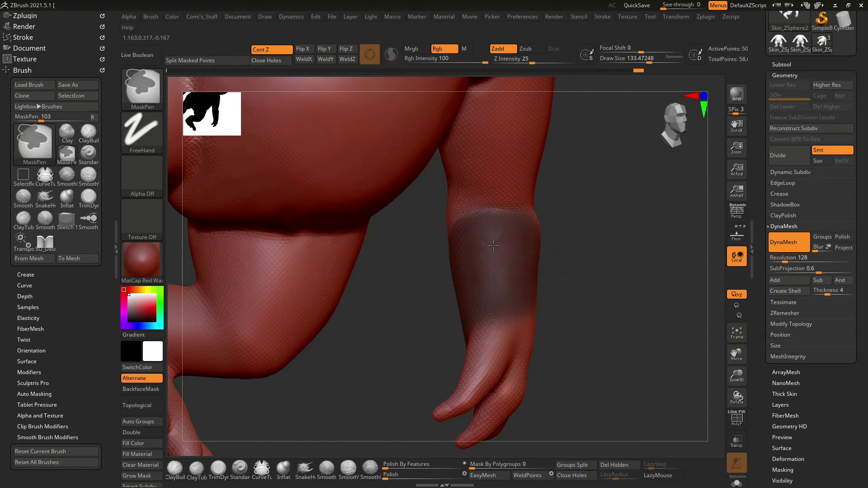
drag(587, 271, 583, 172)
mouse_move(497, 208)
ctrl+mouse_down()
mouse_move(467, 254)
mouse_move(578, 227)
mouse_move(611, 228)
ctrl+mouse_up()
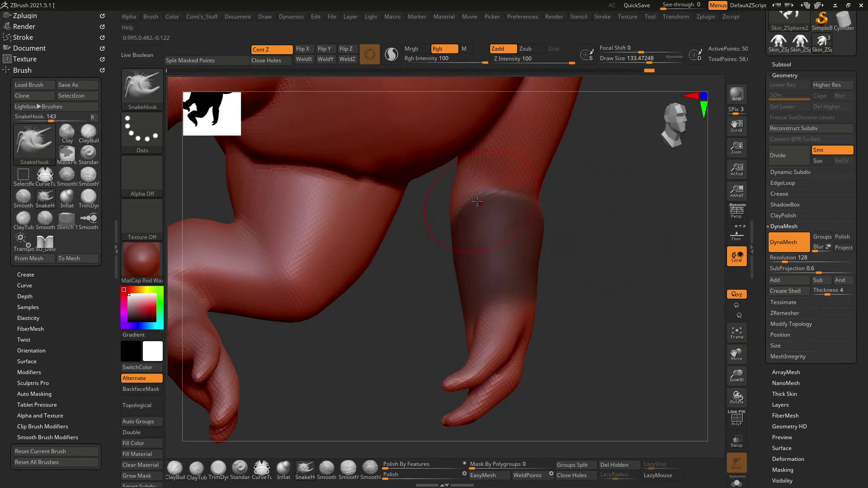
mouse_move(592, 227)
mouse_down()
mouse_move(624, 237)
mouse_move(612, 222)
mouse_move(603, 164)
mouse_move(606, 184)
mouse_move(482, 179)
mouse_up()
mouse_move(411, 201)
mouse_down()
mouse_move(549, 140)
mouse_move(552, 176)
mouse_move(544, 175)
mouse_move(557, 146)
mouse_up()
Carve the wrist crease with SO_Detail from a side view of the arm.
key(b)
key(s)
key(o)
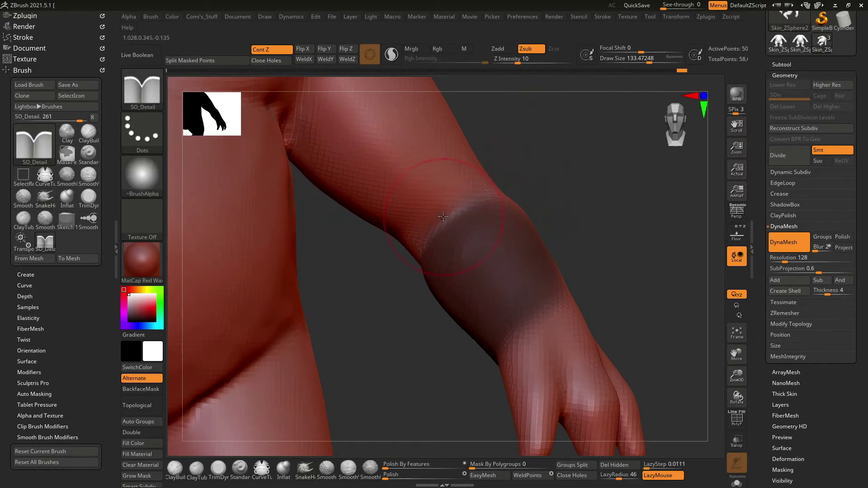
key(space)
right_drag(458, 199, 445, 217)
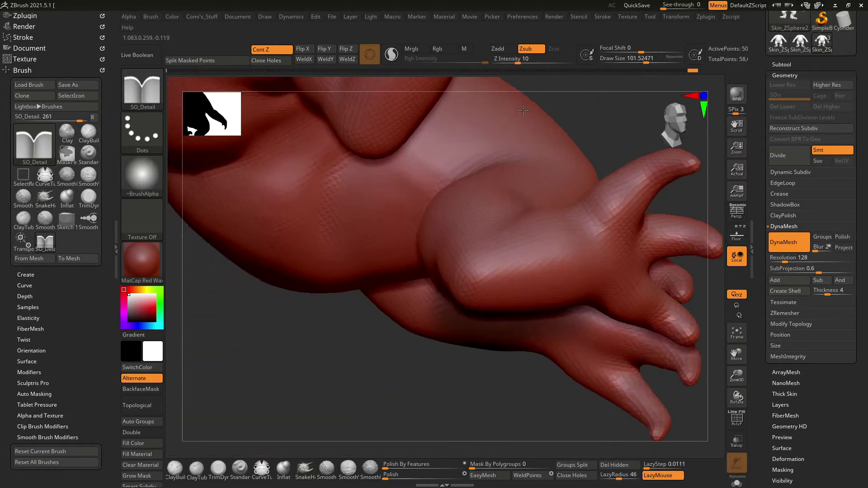
right_drag(386, 246, 419, 199)
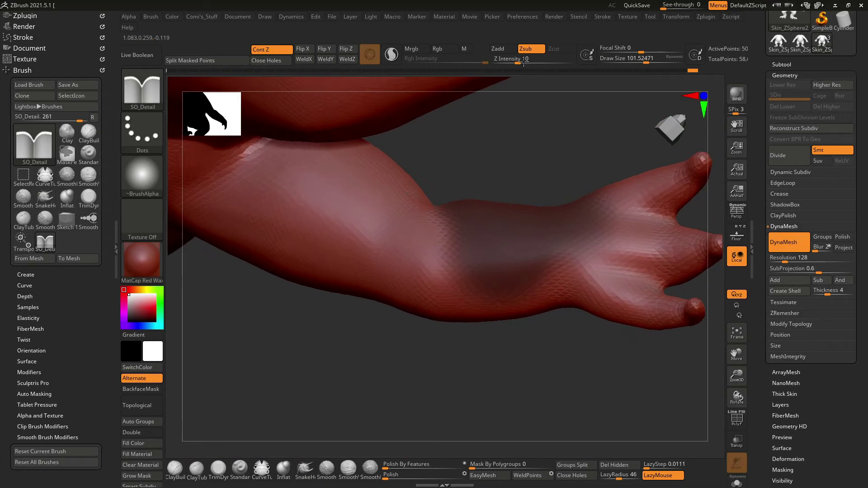
drag(393, 206, 410, 203)
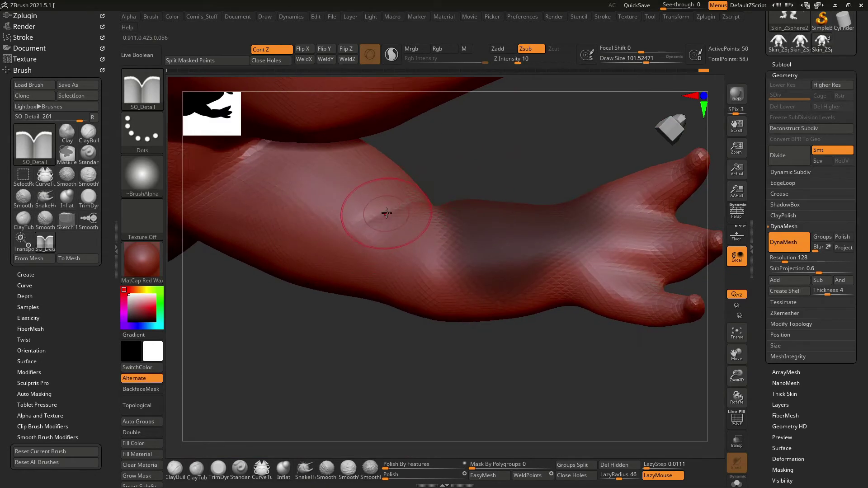
right_drag(386, 213, 405, 218)
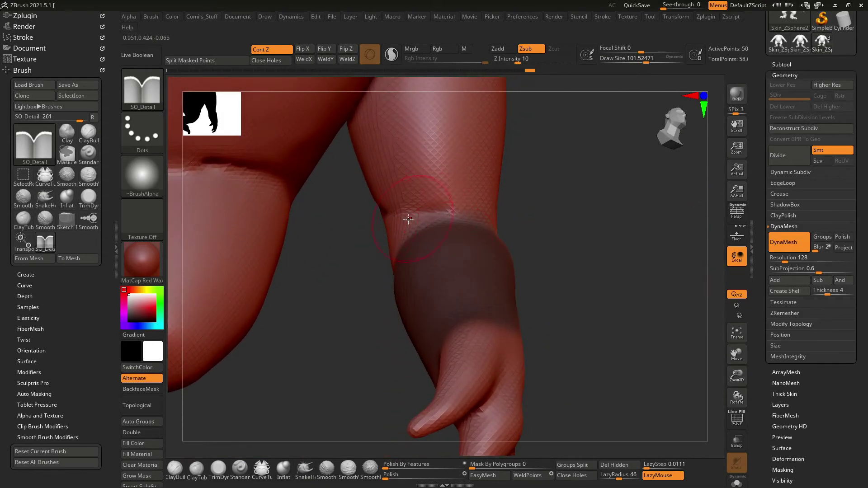
mouse_move(596, 257)
right_down()
mouse_move(604, 308)
mouse_move(557, 249)
mouse_move(387, 316)
right_up()
right_drag(352, 358, 348, 308)
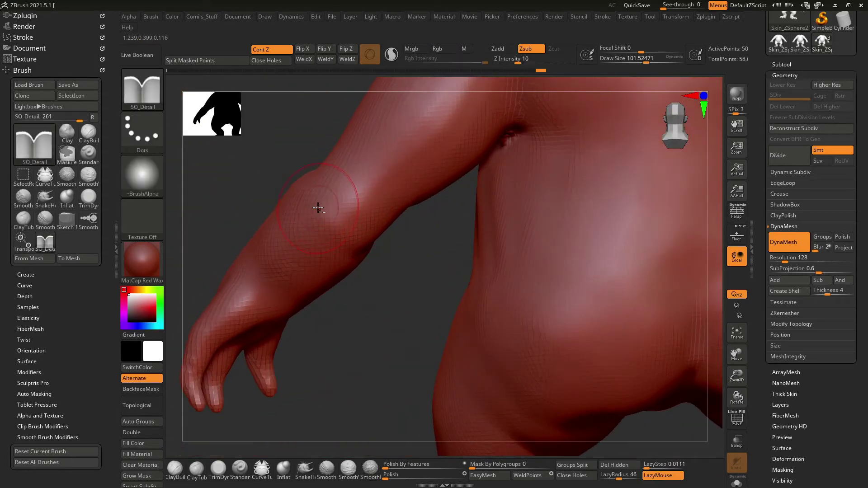
Add volume to the forearm with ClayBuildup at about size 191.
key(space)
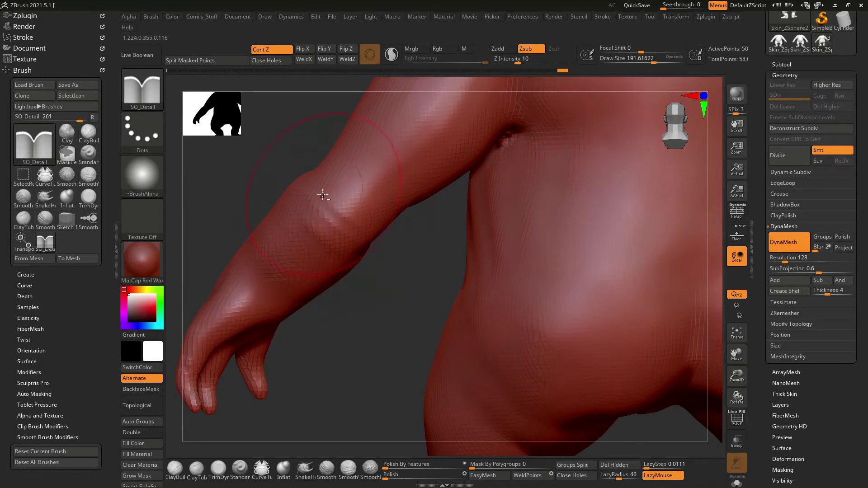
key(b)
key(c)
key(b)
key(space)
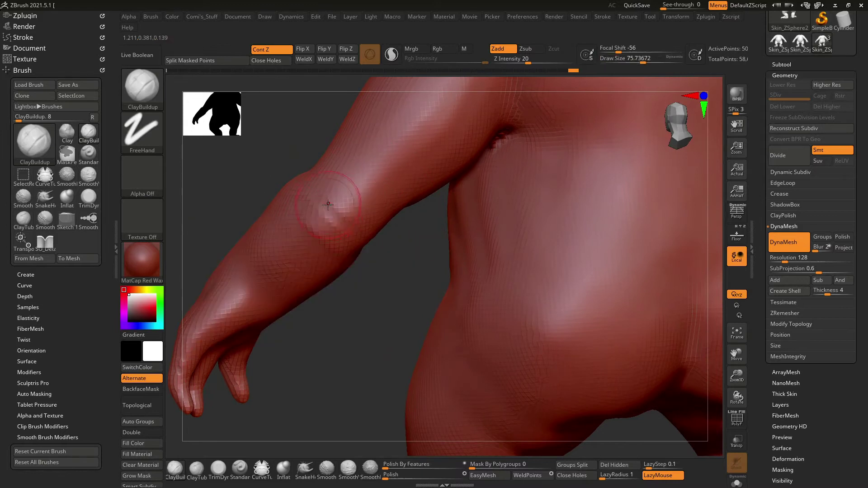
mouse_move(336, 309)
right_down()
mouse_move(485, 277)
mouse_move(481, 194)
mouse_move(407, 261)
right_up()
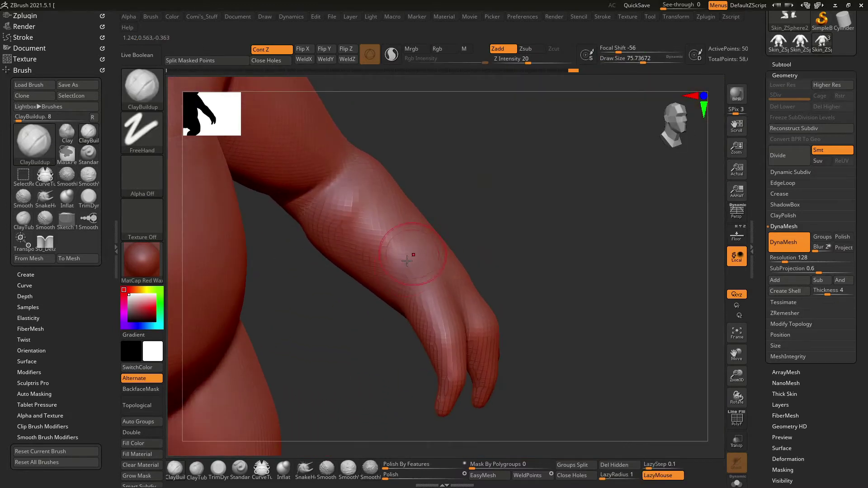
mouse_move(507, 249)
right_down()
mouse_move(496, 180)
mouse_move(523, 194)
mouse_move(523, 181)
mouse_move(460, 187)
right_up()
mouse_move(382, 213)
right_down()
mouse_move(422, 132)
mouse_move(355, 240)
right_up()
mouse_move(357, 195)
right_down()
mouse_move(533, 175)
mouse_move(504, 164)
mouse_move(548, 188)
right_up()
Puff up the shoulder with the Inflat brush, then return to ClayBuildup.
key(b)
key(i)
key(n)
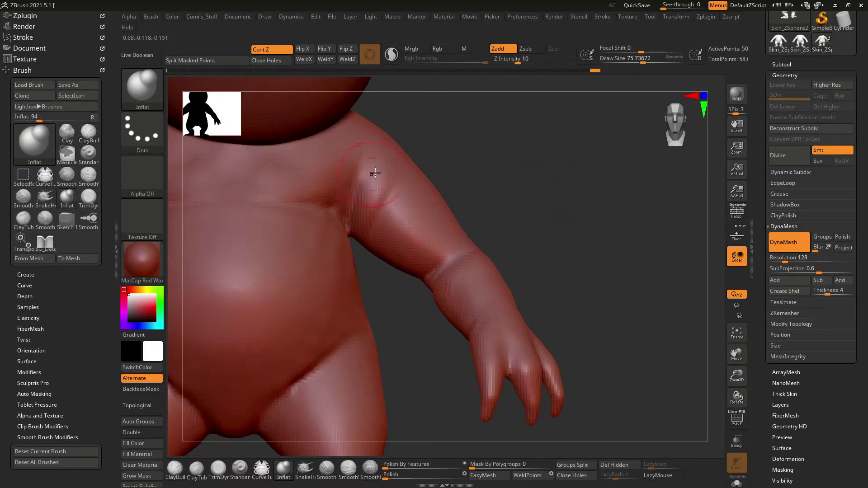
alt+right_drag(375, 173, 445, 197)
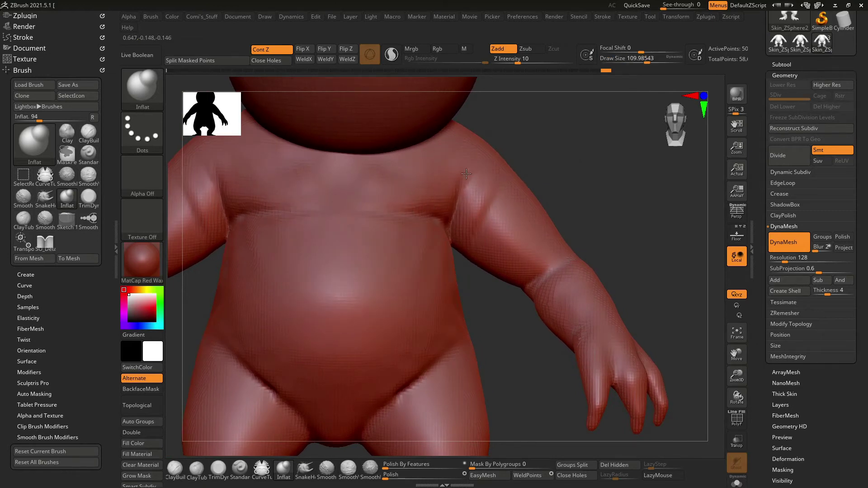
key(b)
key(c)
key(b)
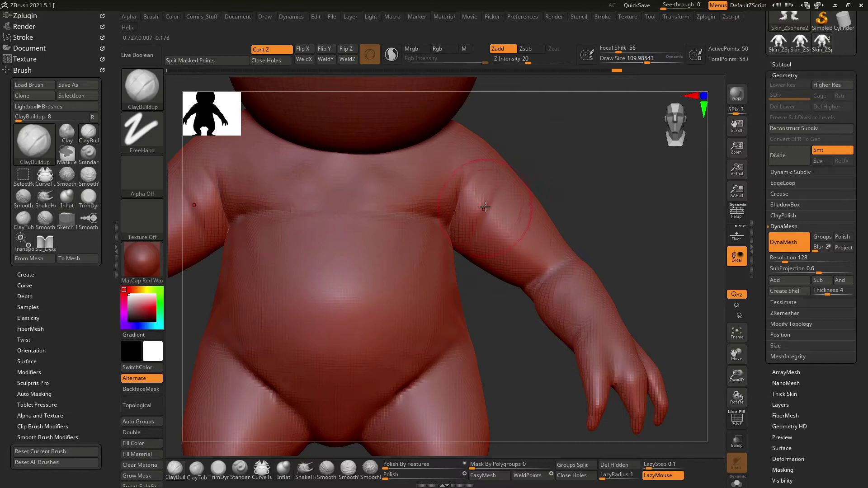
mouse_move(495, 204)
alt+right_down()
mouse_move(565, 162)
mouse_move(477, 202)
mouse_move(529, 186)
mouse_move(586, 223)
mouse_move(559, 204)
mouse_move(578, 207)
mouse_move(549, 216)
mouse_move(405, 332)
mouse_move(501, 259)
mouse_move(476, 211)
alt+right_up()
key(b)
Deepen the crease between belly and groin with several SO_Detail strokes.
key(s)
key(o)
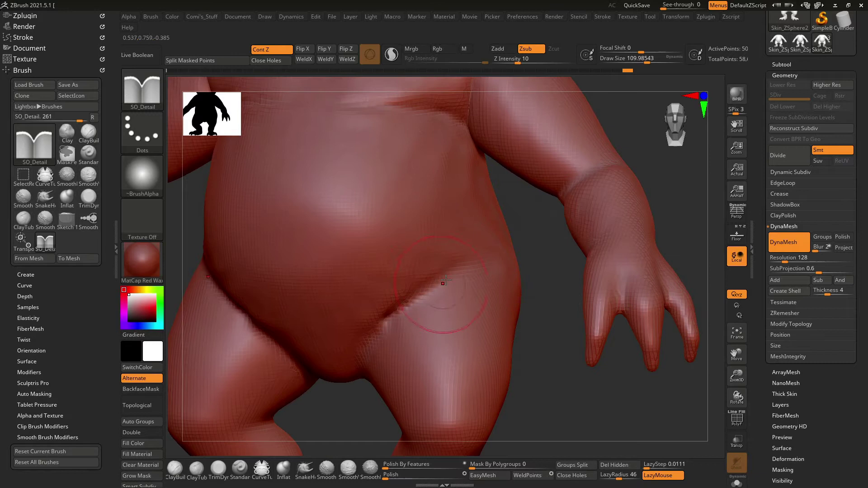
alt+right_drag(524, 246, 539, 128)
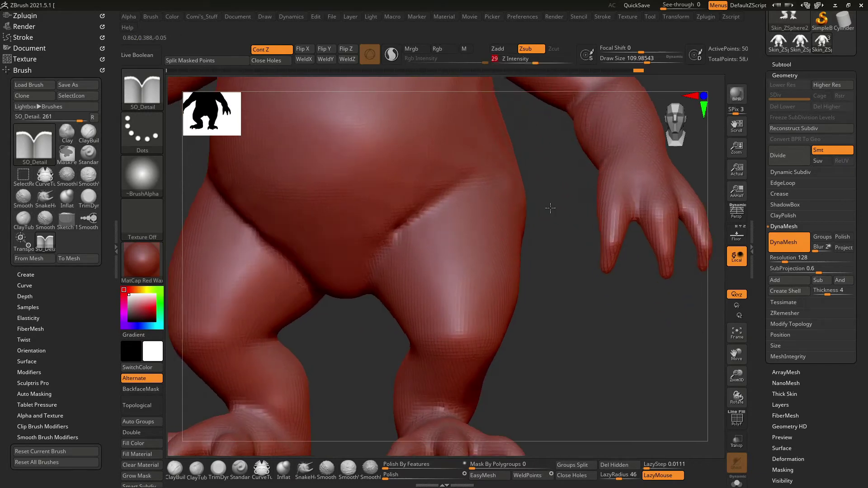
mouse_move(465, 185)
mouse_down()
mouse_move(429, 208)
mouse_move(375, 278)
mouse_up()
mouse_move(535, 219)
ctrl+right_down()
mouse_move(541, 294)
mouse_move(428, 224)
ctrl+right_up()
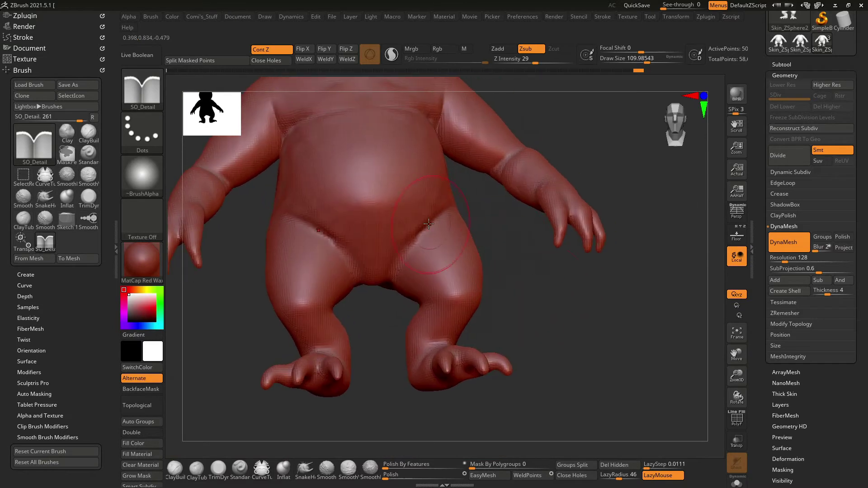
drag(355, 263, 395, 286)
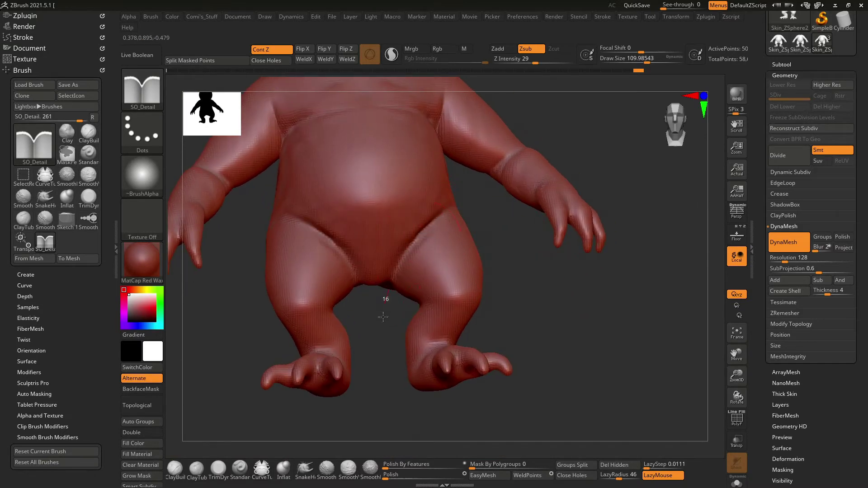
mouse_move(512, 251)
right_down()
mouse_move(502, 312)
mouse_move(474, 319)
mouse_move(510, 301)
mouse_move(493, 296)
right_up()
drag(394, 296, 316, 317)
right_drag(488, 296, 442, 281)
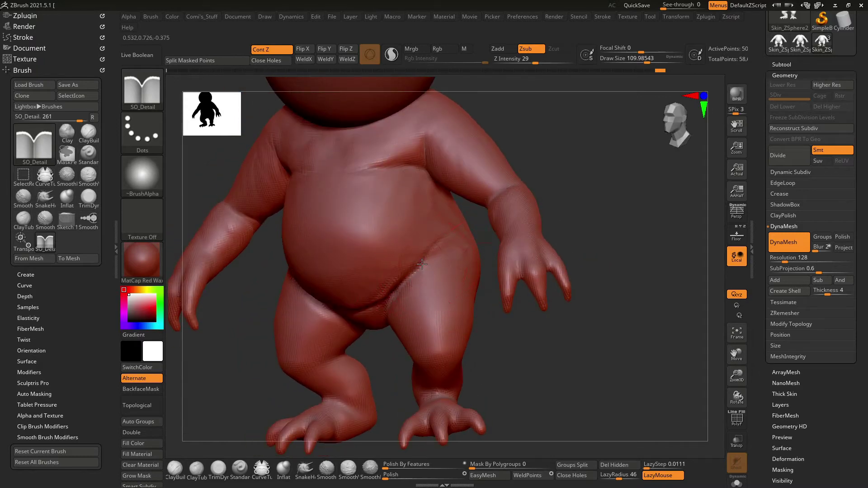
mouse_move(482, 238)
alt+right_down()
mouse_move(407, 213)
mouse_move(597, 171)
mouse_move(540, 191)
alt+right_up()
Paint a mask band across the baby's upper chest with a smaller brush.
key(space)
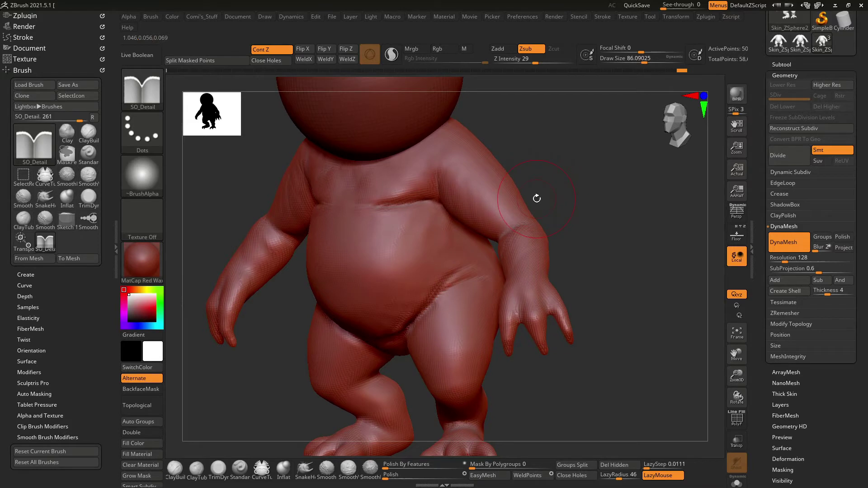
mouse_move(604, 218)
right_down()
mouse_move(591, 223)
mouse_move(626, 217)
right_up()
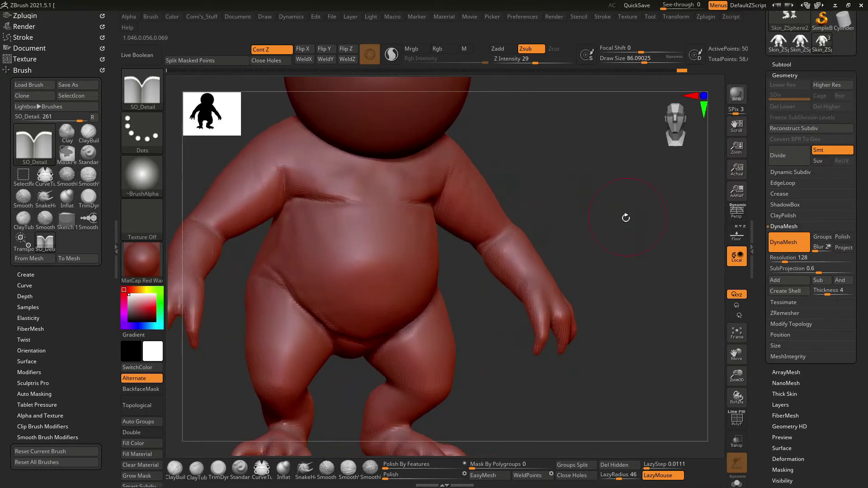
key(space)
mouse_move(293, 212)
ctrl+mouse_down()
mouse_move(407, 194)
mouse_move(399, 187)
ctrl+mouse_up()
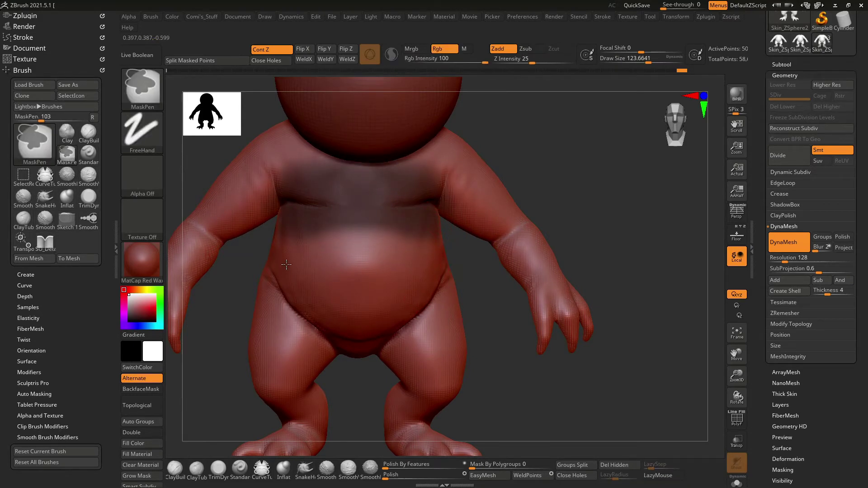
Pull the shoulder with SnakeHook, shrinking the brush from about 212 to 101.
drag(615, 185, 474, 204)
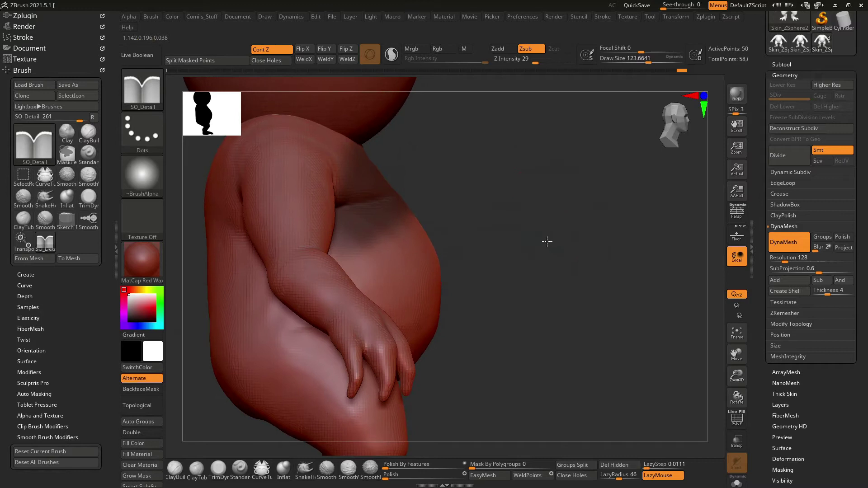
key(b)
key(s)
key(h)
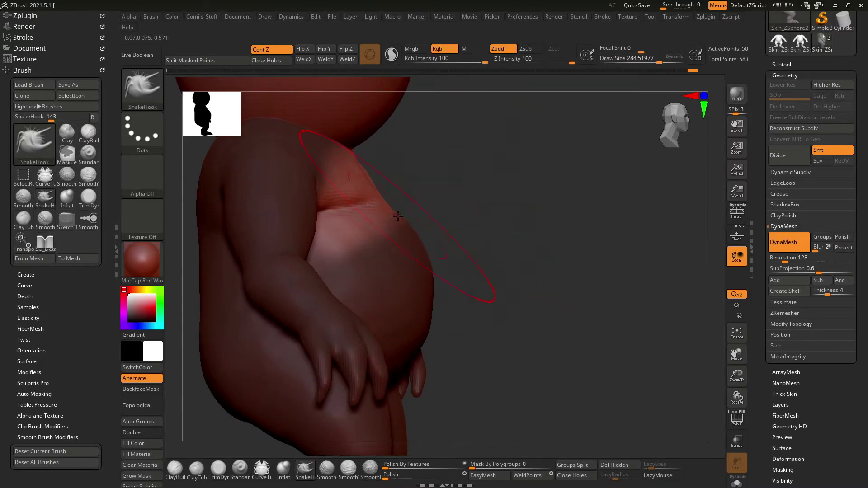
key(space)
drag(395, 227, 380, 228)
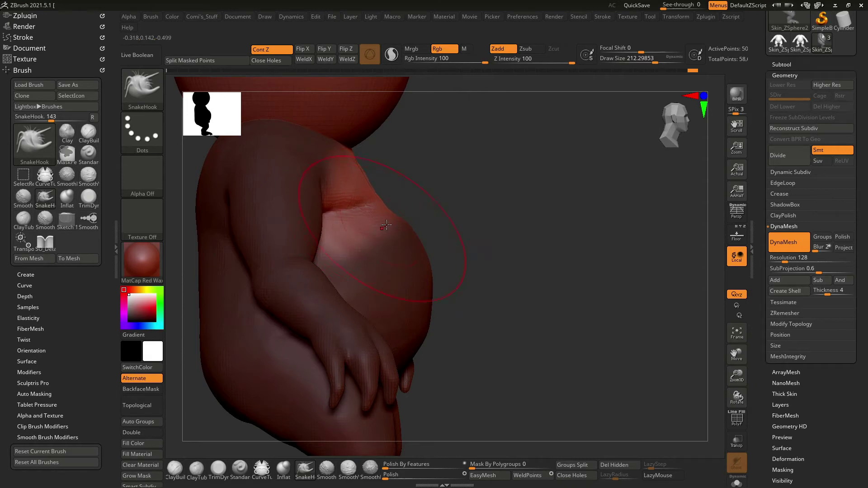
key(space)
drag(369, 182, 363, 181)
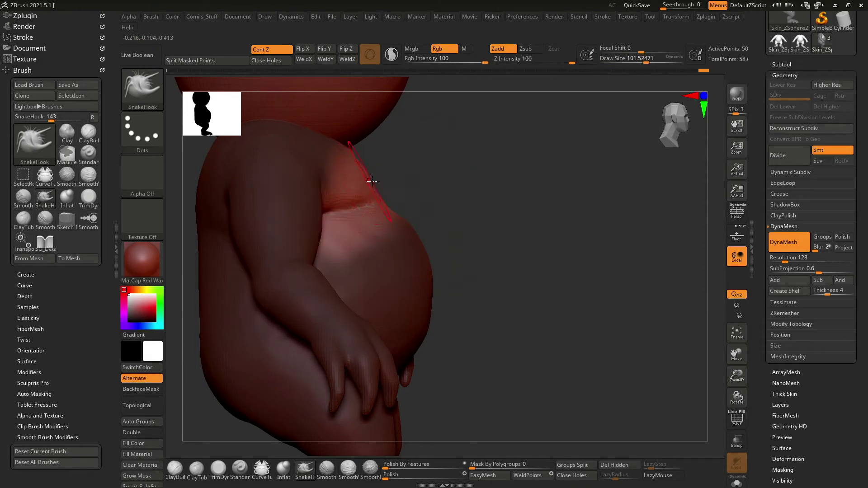
mouse_move(523, 270)
mouse_down()
mouse_move(502, 254)
mouse_move(502, 266)
mouse_move(422, 232)
mouse_up()
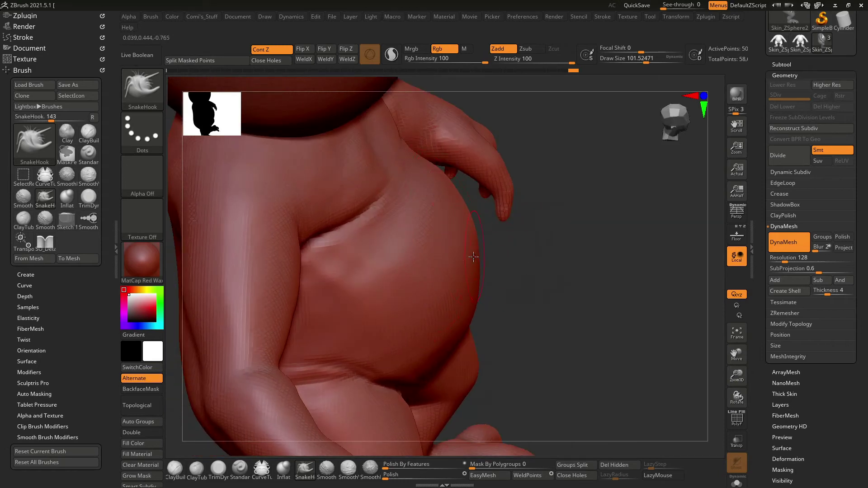
Trim and smooth the side of the torso with TrimDynamic and SmoothPeaks.
key(b)
key(t)
key(d)
key(space)
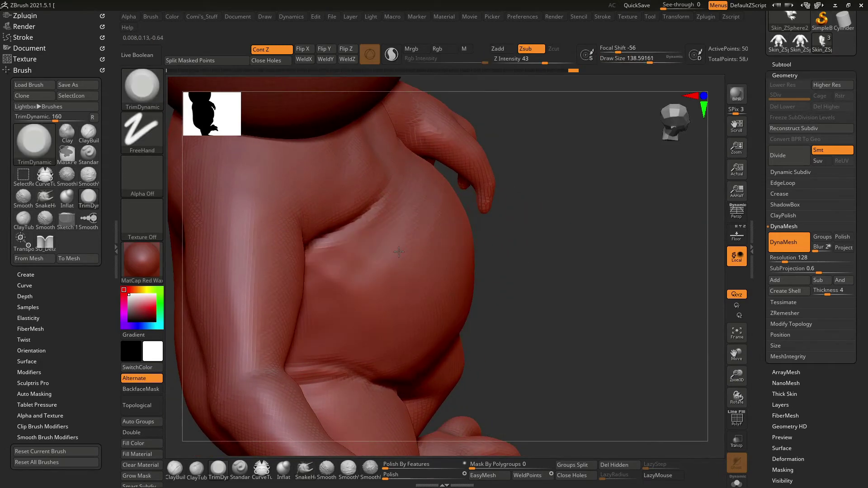
key(shift)
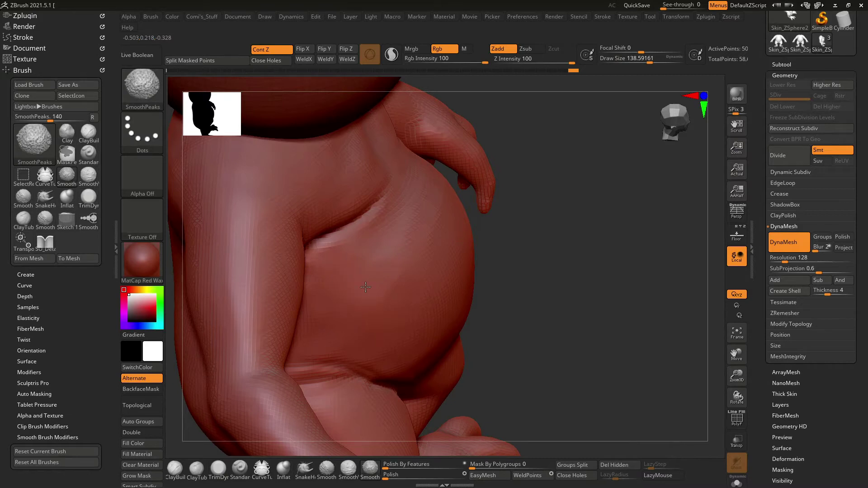
mouse_move(401, 262)
ctrl+right_down()
mouse_move(498, 242)
mouse_move(420, 256)
ctrl+right_up()
key(space)
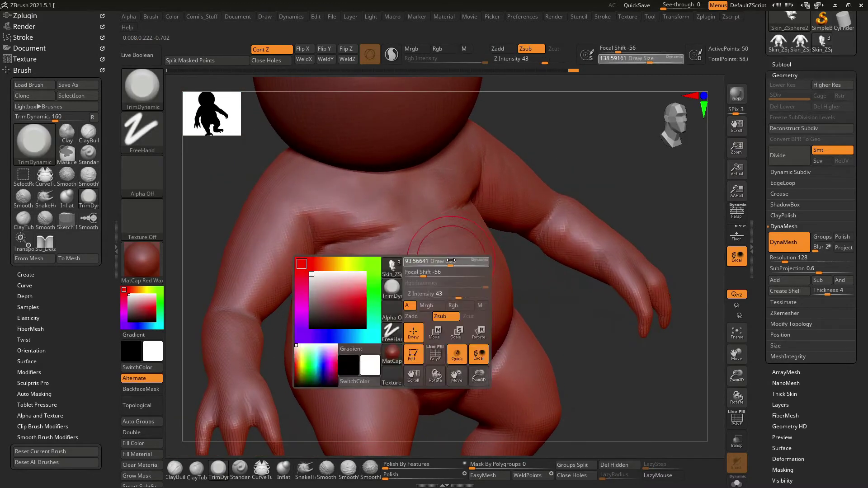
key(shift)
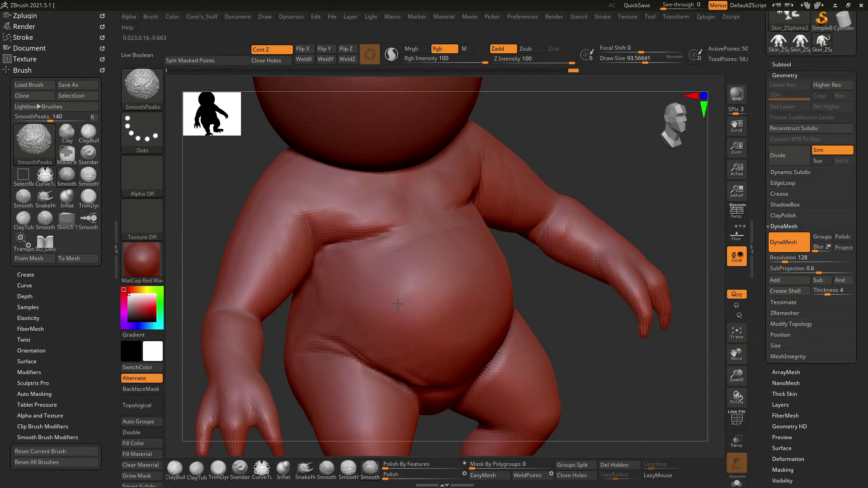
key(f)
Turn the character to a rear three-quarter view and select SO_Detail for the back.
mouse_move(543, 229)
shift+mouse_down()
mouse_move(616, 231)
mouse_move(602, 259)
mouse_move(609, 253)
shift+mouse_up()
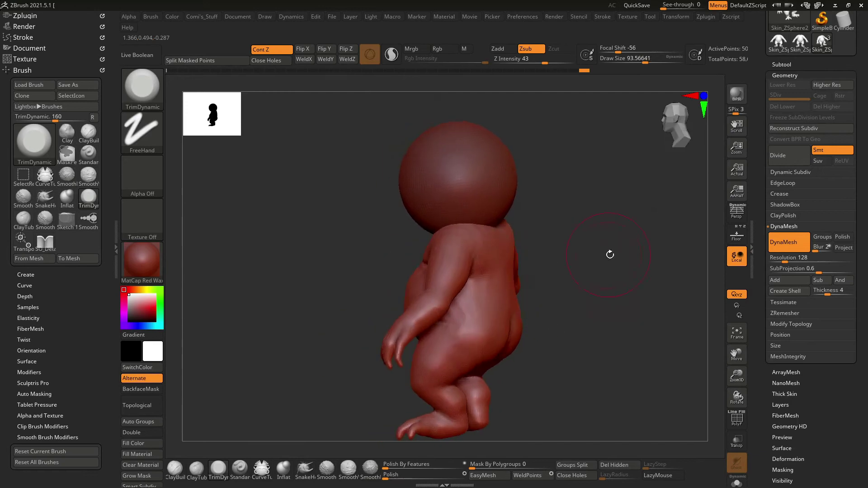
ctrl+right_drag(581, 249, 613, 254)
drag(613, 253, 608, 271)
key(b)
key(s)
key(o)
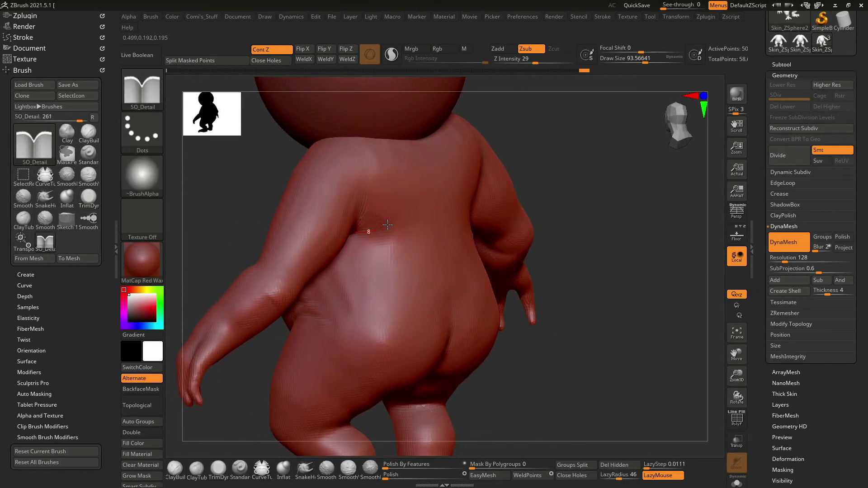
Carve a crease along the back of the armpit with SO_Detail.
drag(368, 234, 418, 198)
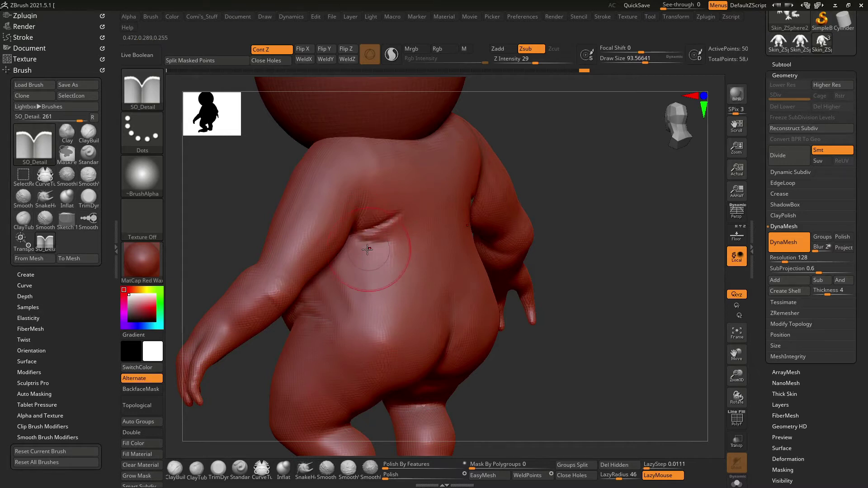
drag(576, 187, 353, 240)
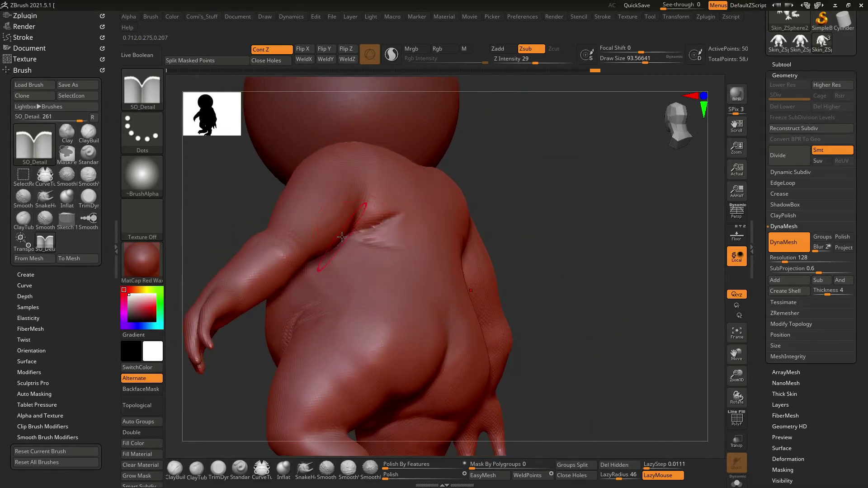
mouse_move(587, 236)
mouse_down()
mouse_move(452, 254)
mouse_move(427, 262)
mouse_move(428, 271)
mouse_move(408, 238)
mouse_up()
key(space)
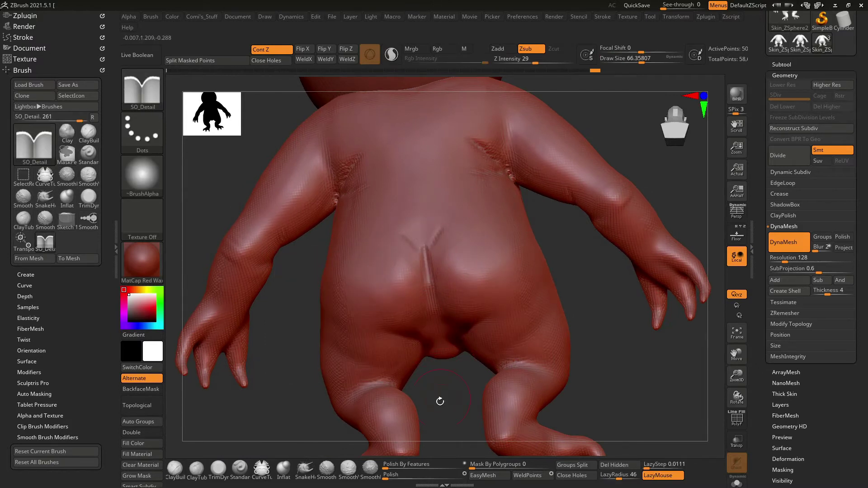
drag(438, 402, 433, 319)
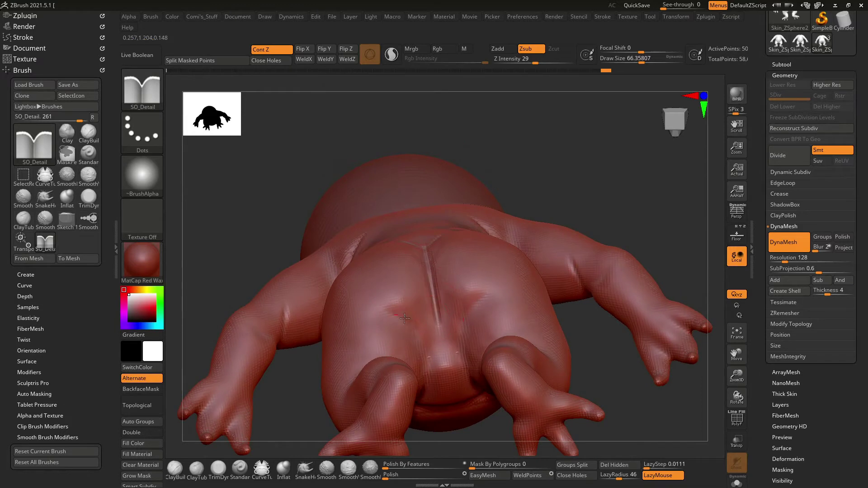
Carve the groin crease where the leg joins the body, viewed from the underside.
drag(599, 188, 393, 292)
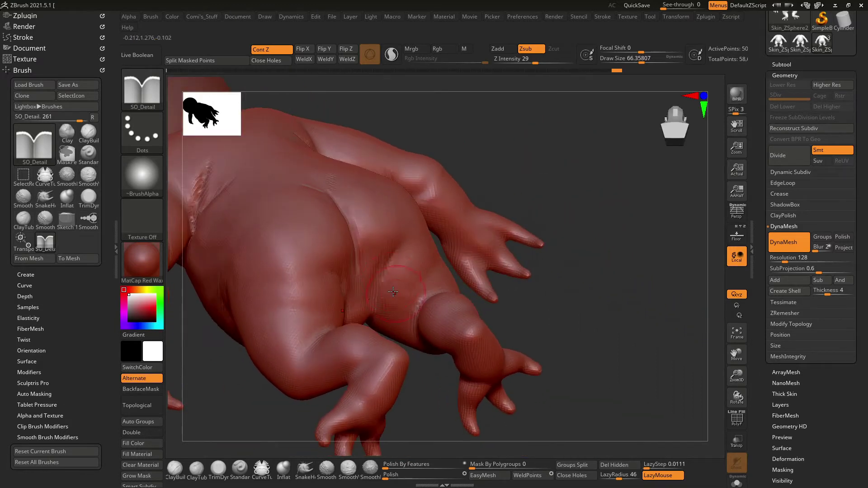
mouse_move(384, 340)
mouse_down()
mouse_move(556, 248)
mouse_move(467, 281)
mouse_up()
mouse_move(525, 282)
mouse_down()
mouse_move(460, 281)
mouse_move(519, 263)
mouse_up()
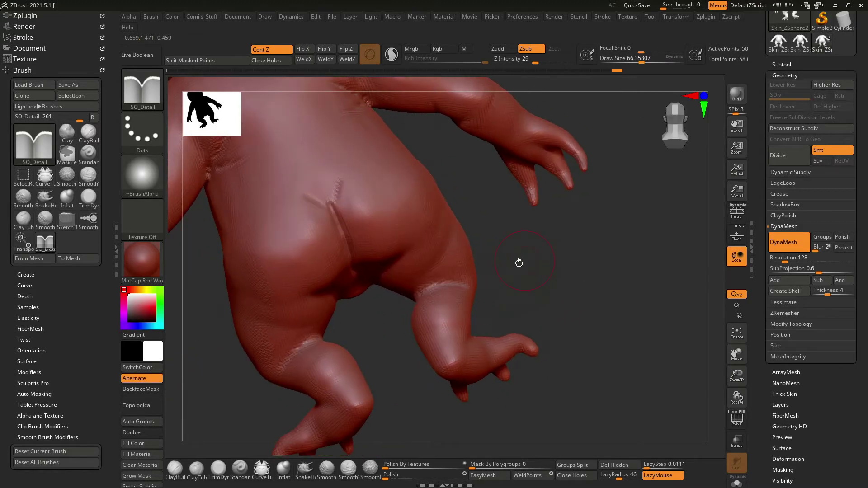
mouse_move(411, 309)
mouse_down()
mouse_move(548, 208)
mouse_move(469, 277)
mouse_move(472, 253)
mouse_move(395, 329)
mouse_up()
scroll(489, 274, up, 5)
mouse_move(440, 308)
mouse_down()
mouse_move(428, 305)
mouse_move(574, 153)
mouse_move(509, 214)
mouse_up()
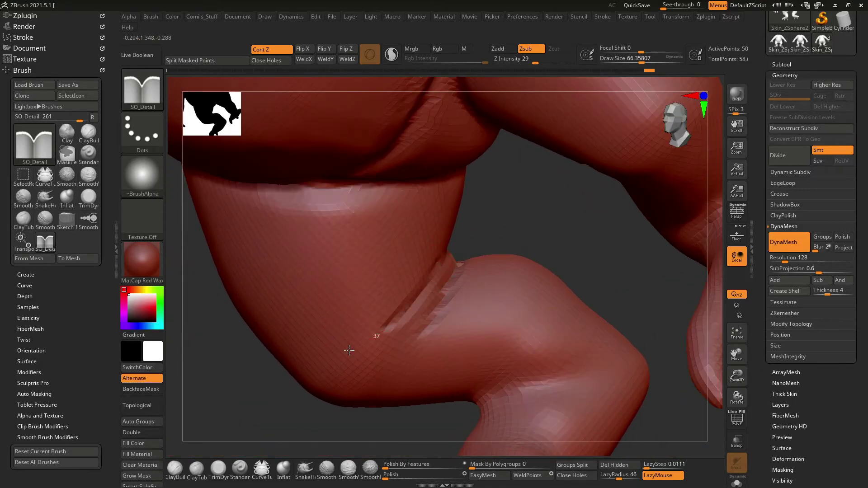
drag(439, 308, 489, 305)
mouse_move(563, 232)
mouse_down()
mouse_move(520, 295)
mouse_move(564, 393)
mouse_move(523, 334)
mouse_move(558, 358)
mouse_move(527, 316)
mouse_up()
mouse_move(429, 315)
mouse_down()
mouse_move(520, 326)
mouse_move(543, 359)
mouse_move(575, 350)
mouse_move(520, 317)
mouse_move(353, 252)
mouse_up()
Pull out the upper toe and draw up the middle toe tip with SnakeHook at size 119.
key(b)
key(s)
key(h)
key(space)
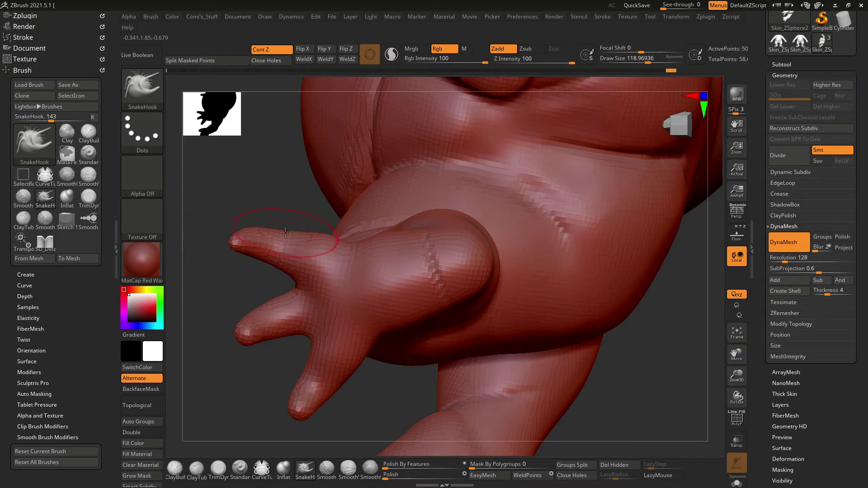
drag(260, 238, 246, 238)
mouse_move(238, 328)
mouse_down()
mouse_move(272, 309)
mouse_move(540, 245)
mouse_move(527, 281)
mouse_move(552, 188)
mouse_move(535, 202)
mouse_move(562, 280)
mouse_move(519, 339)
mouse_move(563, 175)
mouse_move(594, 307)
mouse_move(563, 355)
mouse_move(545, 340)
mouse_move(556, 332)
mouse_move(489, 255)
mouse_move(464, 251)
mouse_up()
key(f)
Switch to ClayBuildup at about size 63 and orbit around the belly and legs.
key(b)
key(c)
key(b)
key(space)
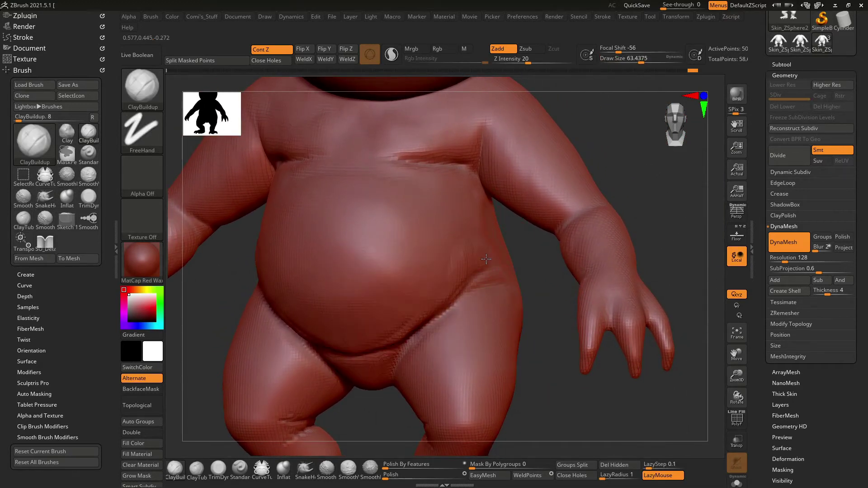
mouse_move(534, 262)
mouse_down()
mouse_move(498, 272)
mouse_move(418, 365)
mouse_move(549, 351)
mouse_move(170, 100)
mouse_up()
Frame the figure and lasso-hide the arm to expose the torso's side.
key(f)
key(b)
key(c)
key(b)
mouse_move(584, 235)
mouse_down()
mouse_move(604, 230)
mouse_move(495, 272)
mouse_up()
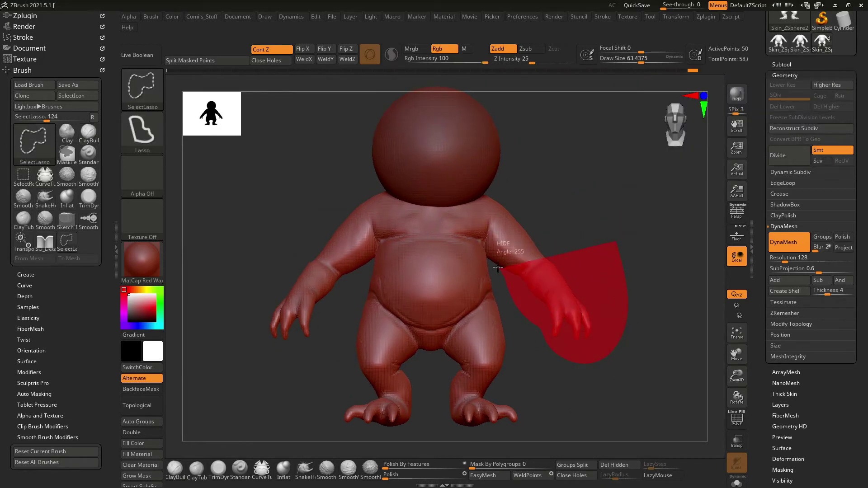
Enlarge the brush to about 90 and build up clay volume on the hip.
mouse_move(617, 195)
alt+mouse_down()
mouse_move(632, 290)
mouse_move(480, 261)
mouse_move(483, 246)
alt+mouse_up()
key(space)
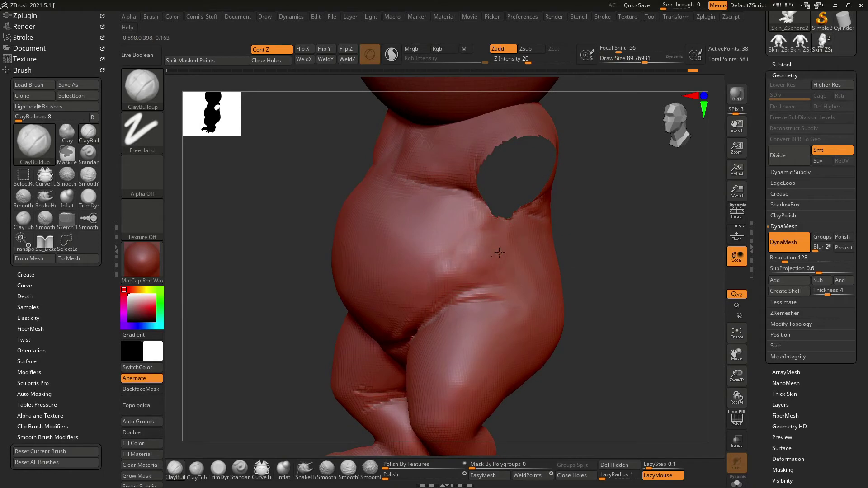
right_drag(462, 318, 405, 309)
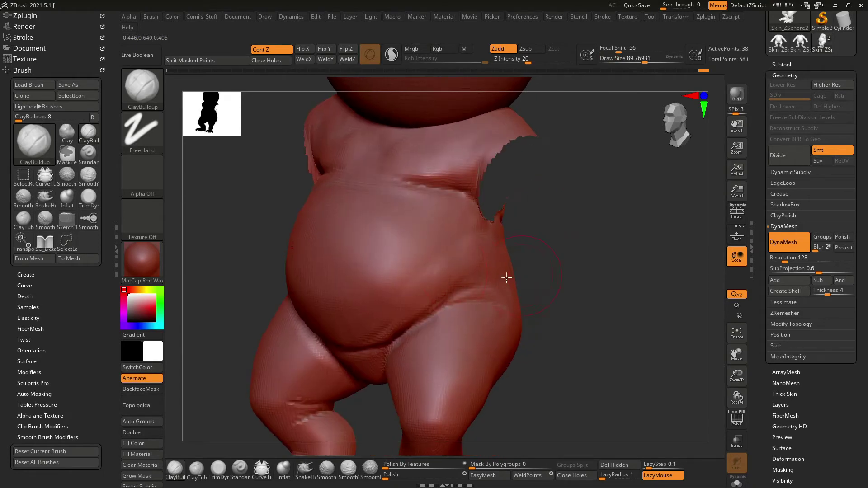
right_drag(348, 338, 574, 291)
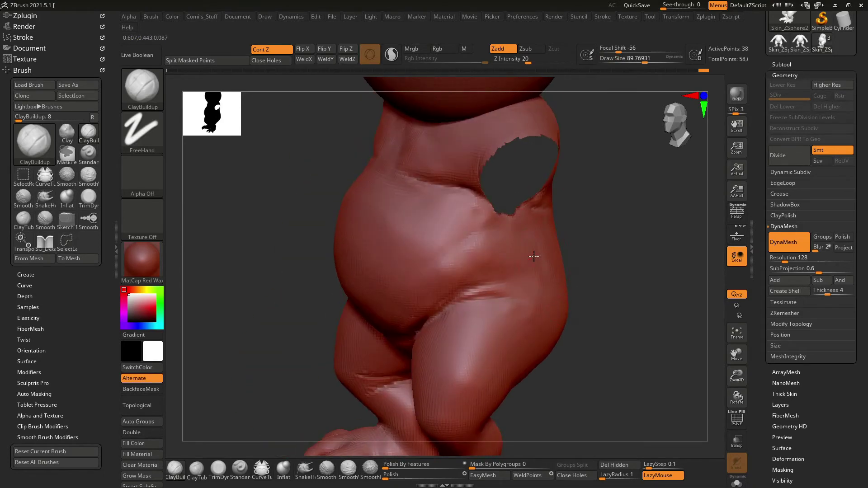
right_drag(623, 256, 563, 246)
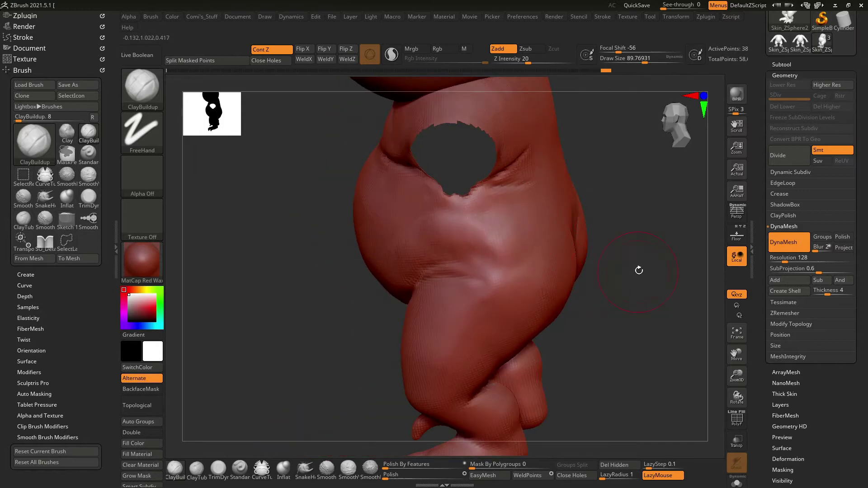
right_drag(636, 262, 500, 231)
drag(500, 231, 538, 237)
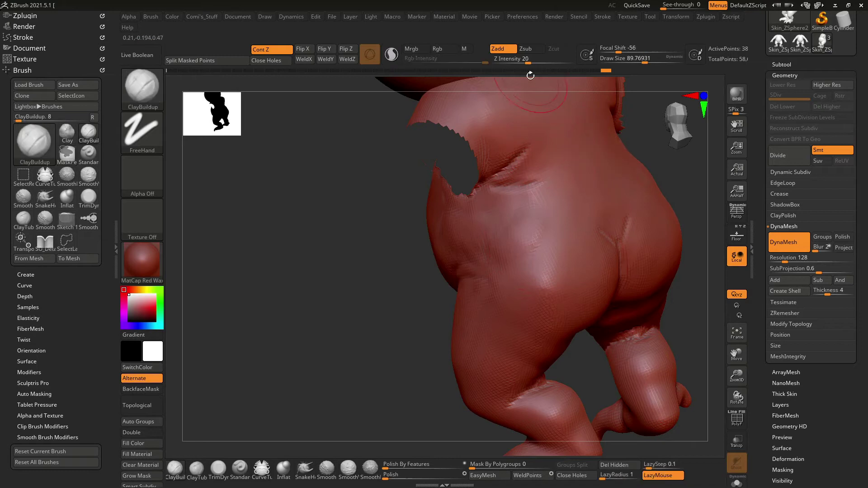
Lower ClayBuildup intensity to 10 and reduce the Draw Size.
drag(529, 61, 533, 62)
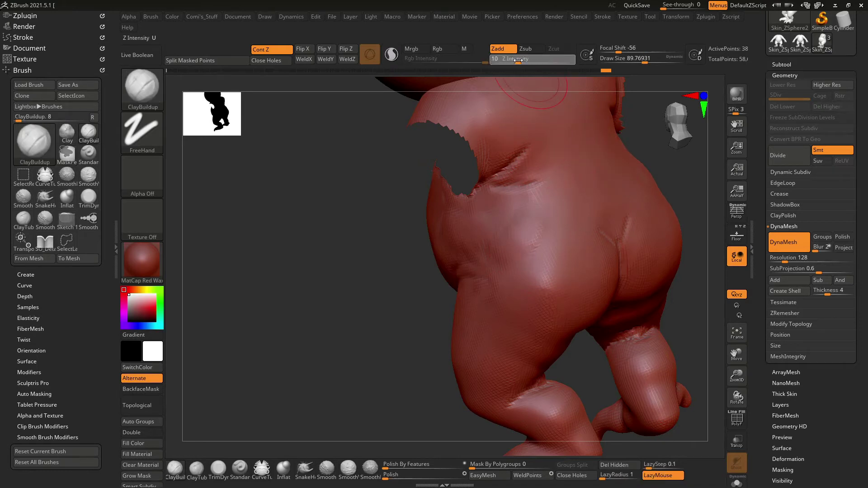
mouse_move(399, 298)
right_down()
mouse_move(525, 258)
mouse_move(646, 284)
right_up()
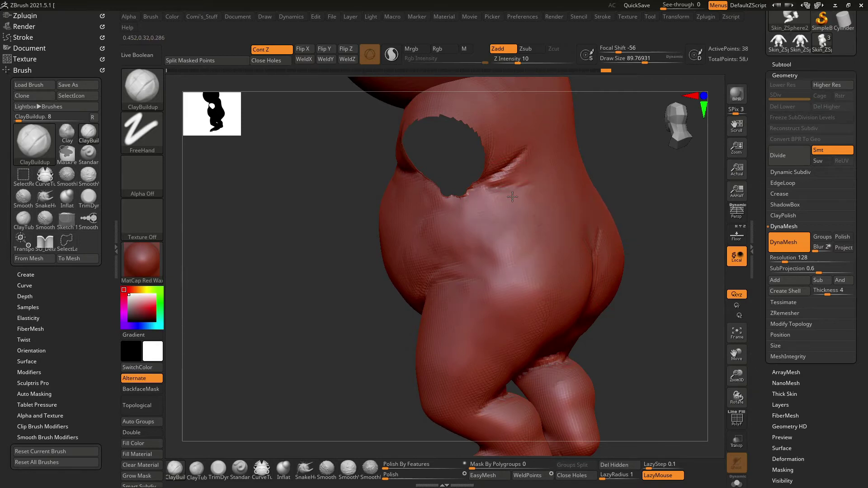
key(space)
drag(520, 199, 491, 202)
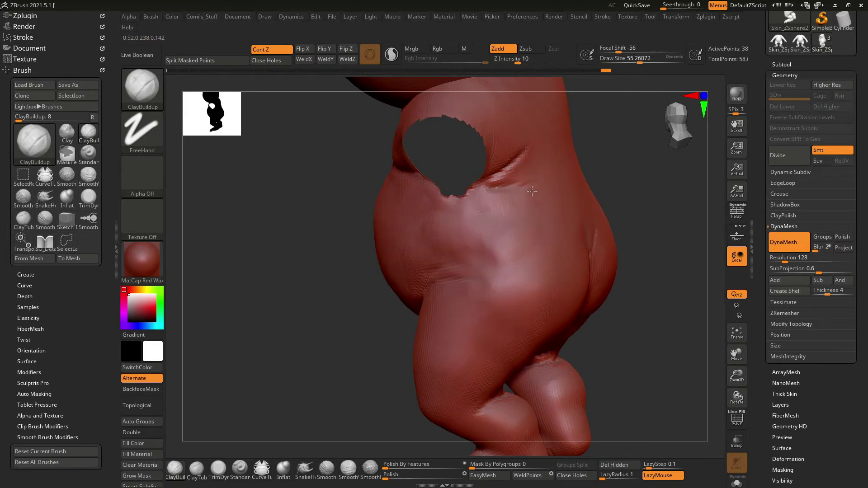
Shift-smooth the back and hip, then rotate to a straight back view.
right_drag(602, 209, 527, 248)
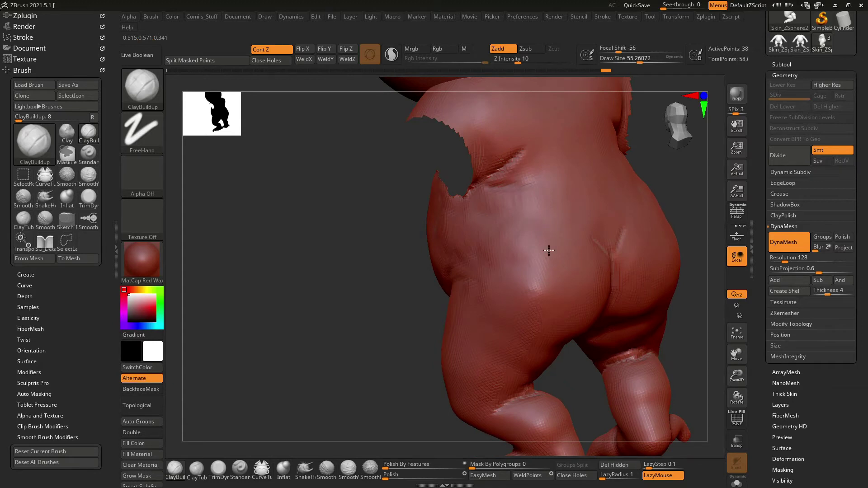
key(shift)
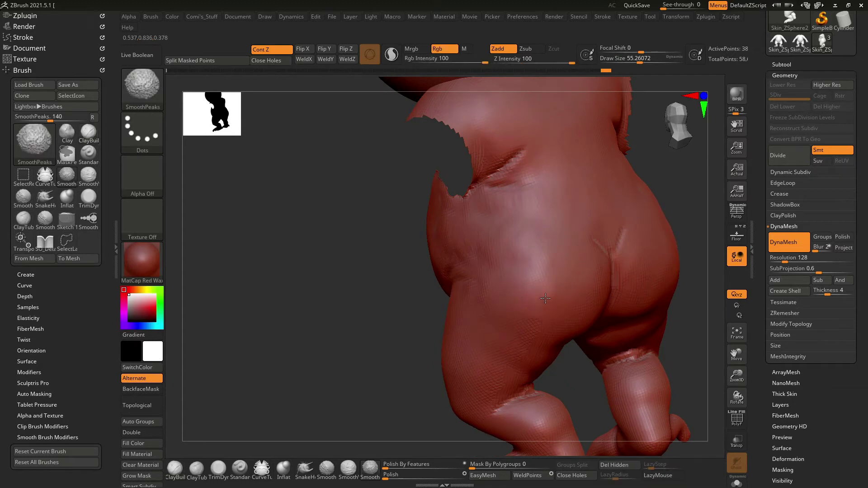
right_drag(545, 298, 549, 271)
key(space)
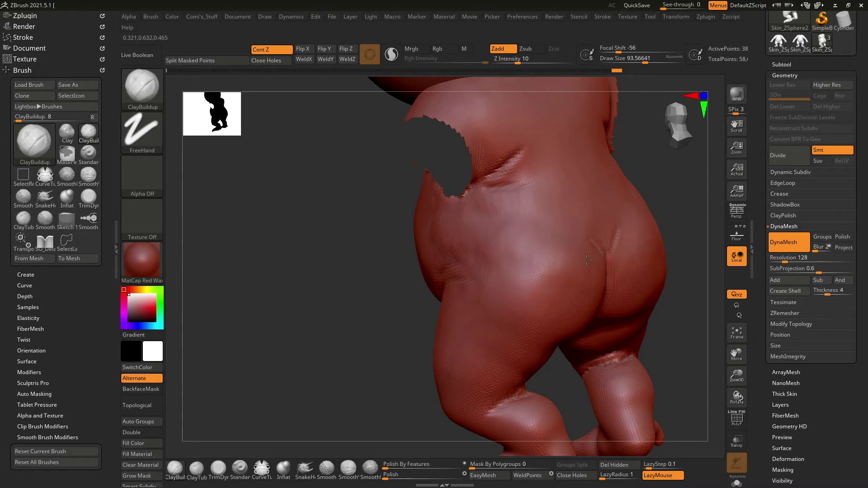
shift+right_drag(583, 340, 569, 268)
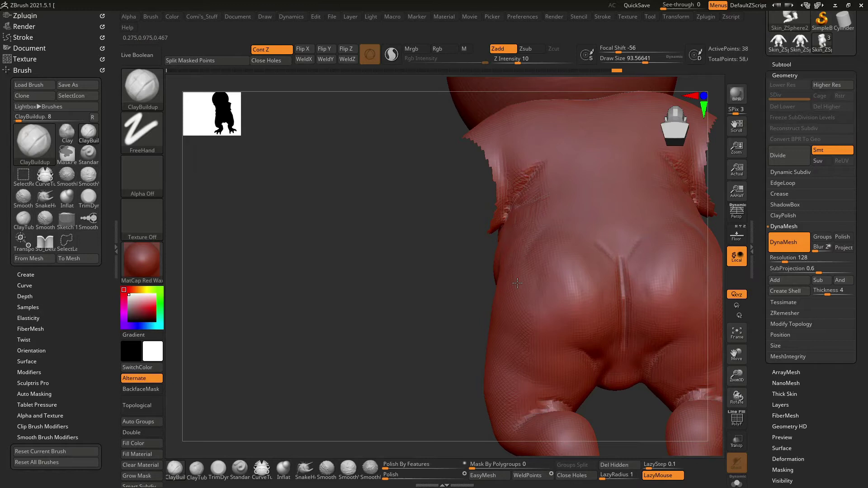
Give the ClayBuildup brush the soft round Alpha 28.
click(152, 181)
click(286, 183)
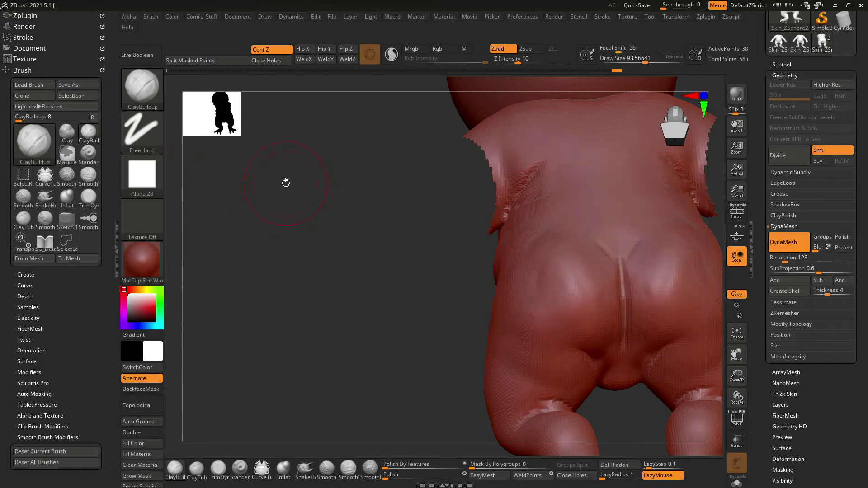
click(128, 17)
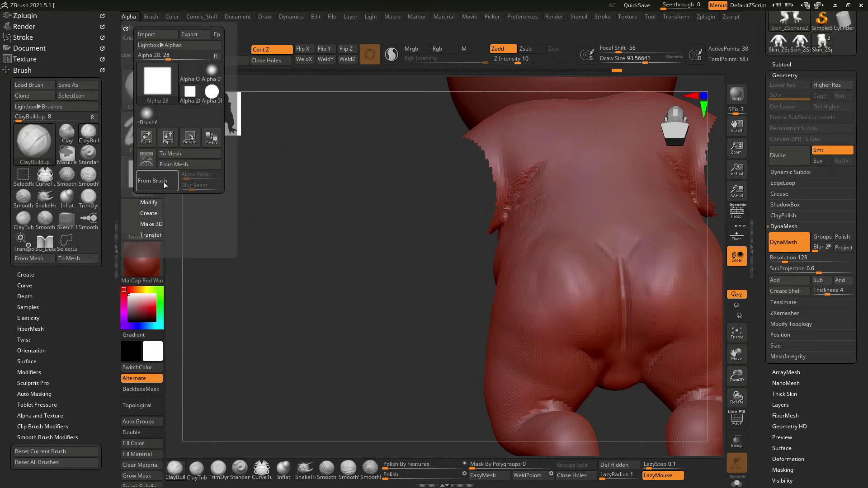
click(149, 201)
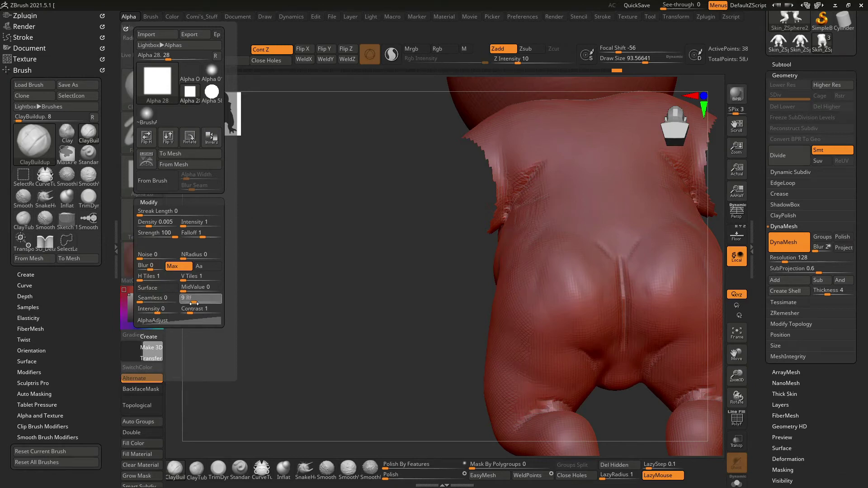
Make Smooth Valance the Shift-smooth brush while viewing the hips from behind.
mouse_move(318, 287)
mouse_down()
mouse_move(511, 233)
mouse_move(468, 230)
mouse_up()
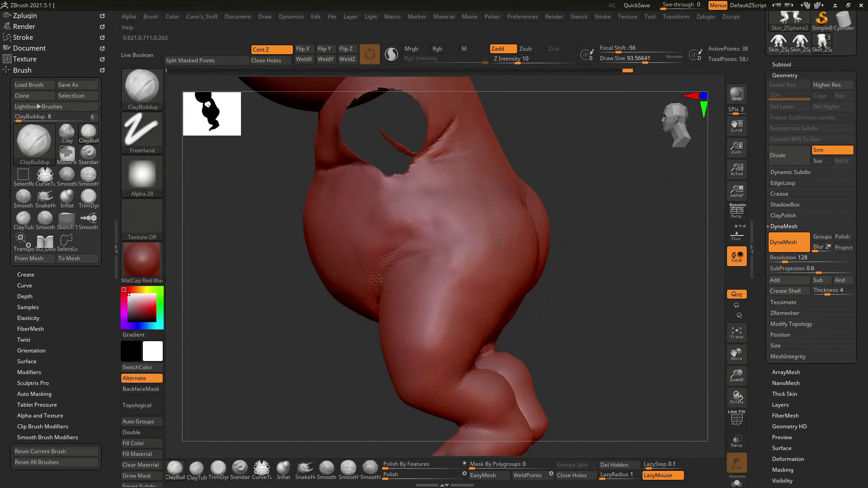
drag(509, 261, 497, 194)
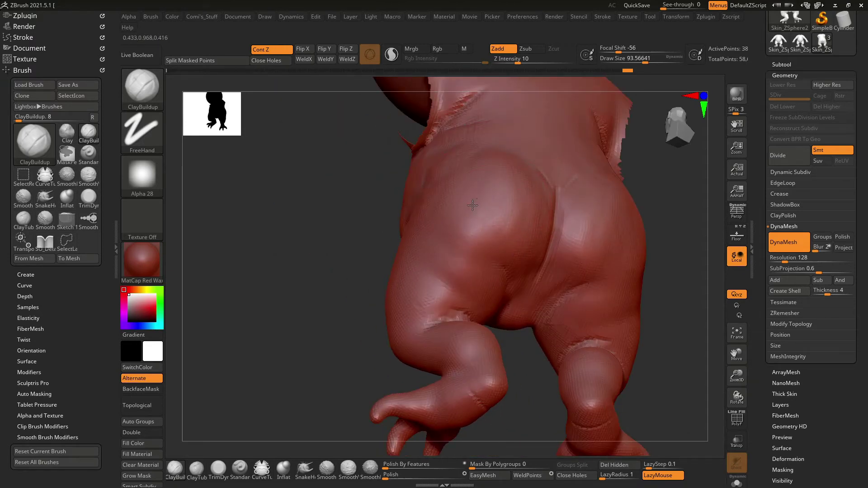
mouse_move(498, 226)
mouse_down()
mouse_move(539, 252)
mouse_move(540, 270)
mouse_up()
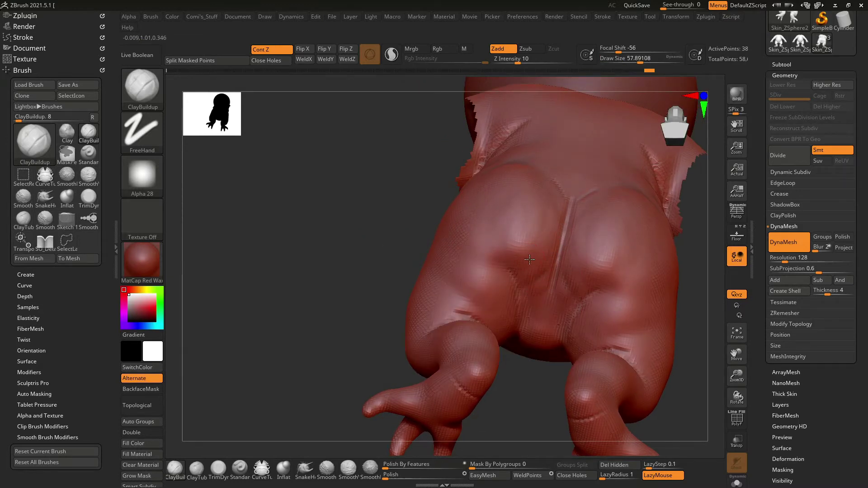
key(shift)
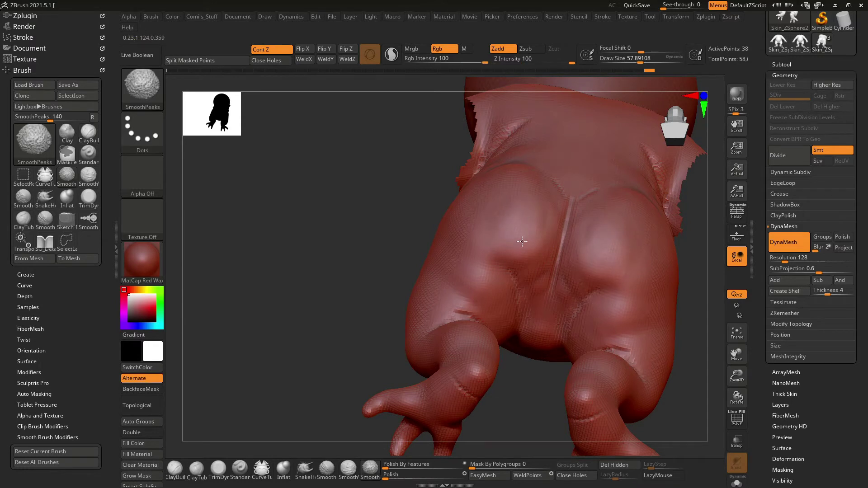
shift+click(326, 470)
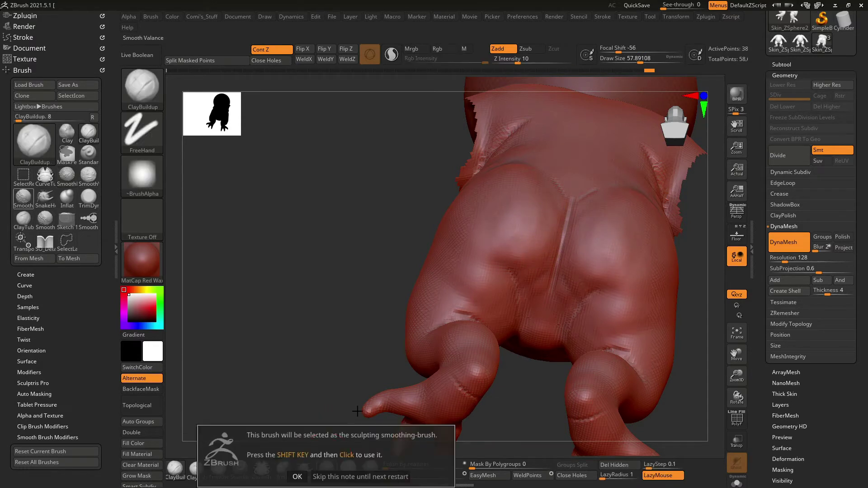
key(shift)
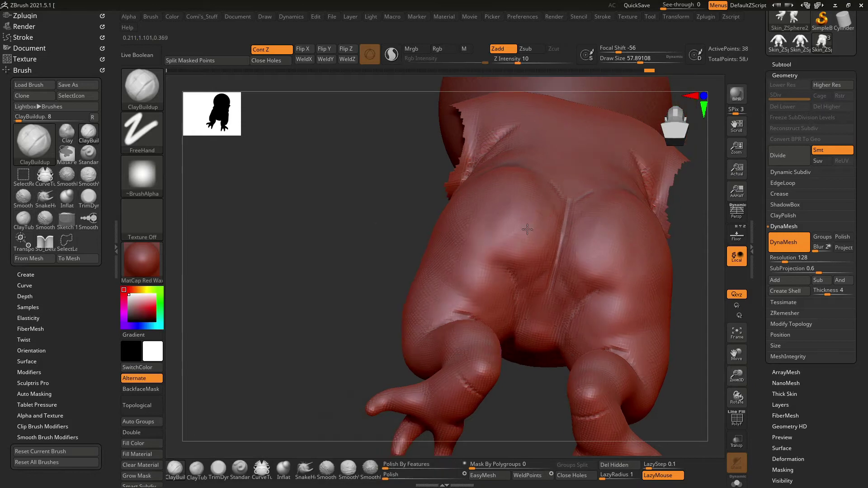
Smooth the buttocks with Smooth Valance at strength 14 and a smaller brush.
mouse_move(339, 287)
mouse_down()
mouse_move(473, 198)
mouse_move(606, 189)
mouse_move(430, 195)
mouse_up()
key(shift)
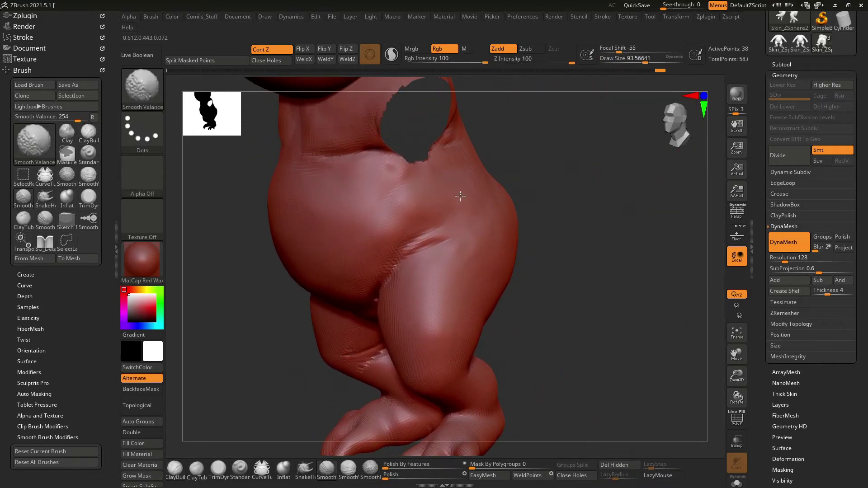
key(shift)
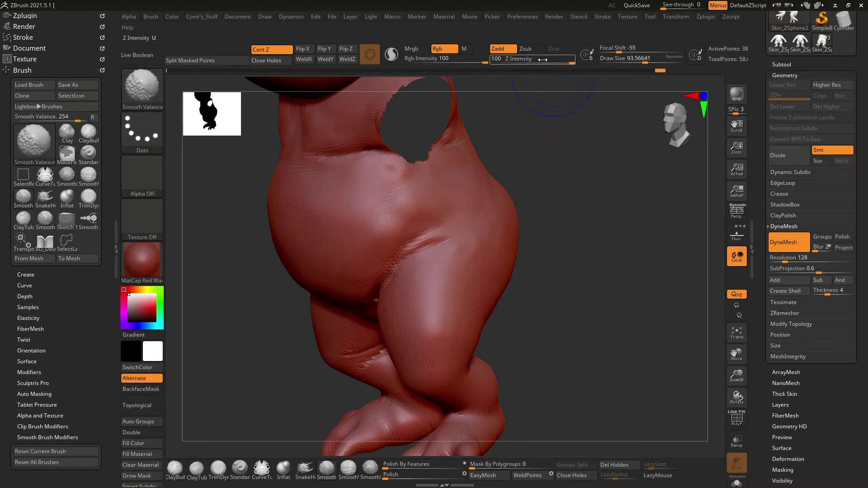
drag(557, 180, 453, 196)
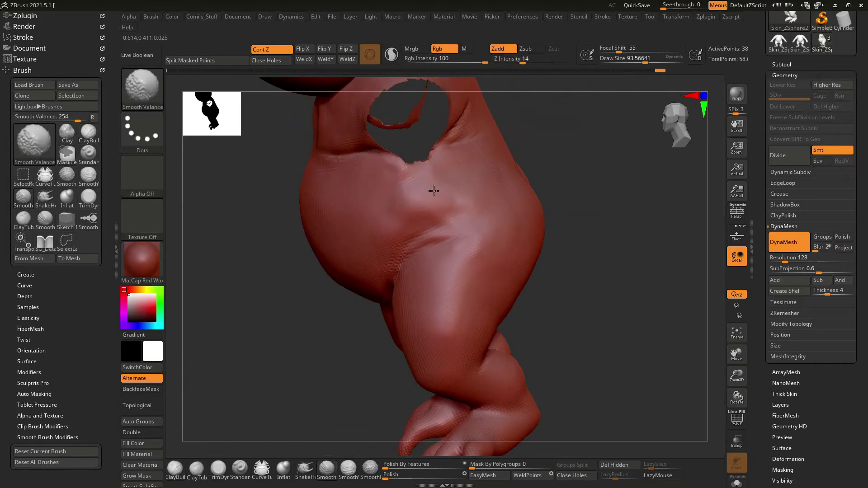
key(space)
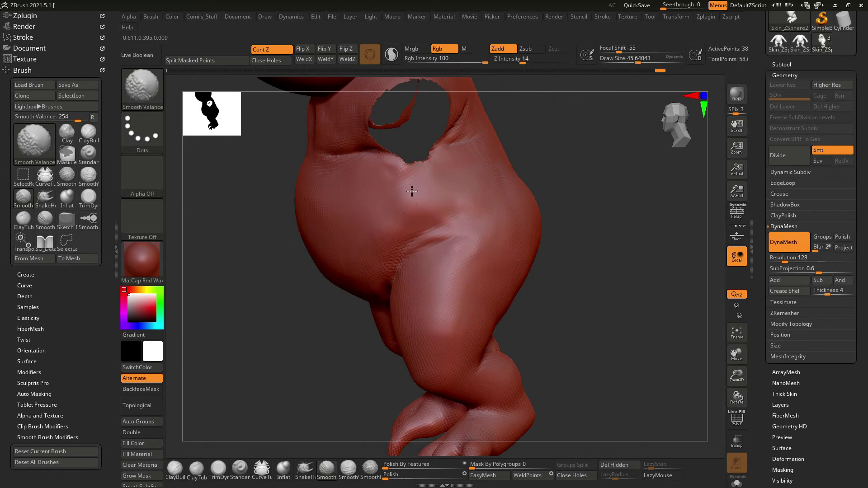
mouse_move(583, 194)
mouse_down()
mouse_move(568, 230)
mouse_move(606, 198)
mouse_up()
Inflate the legs and feet with the Inflat brush at size about 58.
key(b)
key(i)
key(n)
drag(552, 239, 407, 253)
key(space)
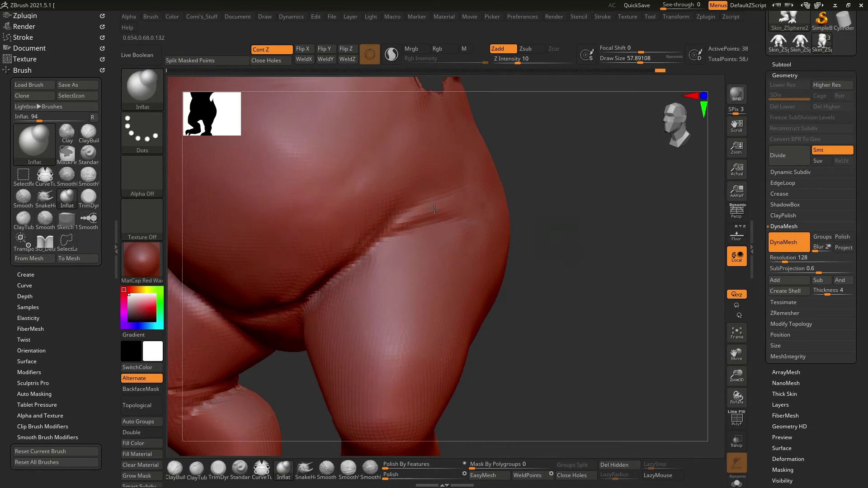
mouse_move(534, 213)
alt+mouse_down()
mouse_move(549, 188)
mouse_move(554, 278)
mouse_move(500, 258)
mouse_move(410, 272)
mouse_move(438, 268)
alt+mouse_up()
key(bracketright)
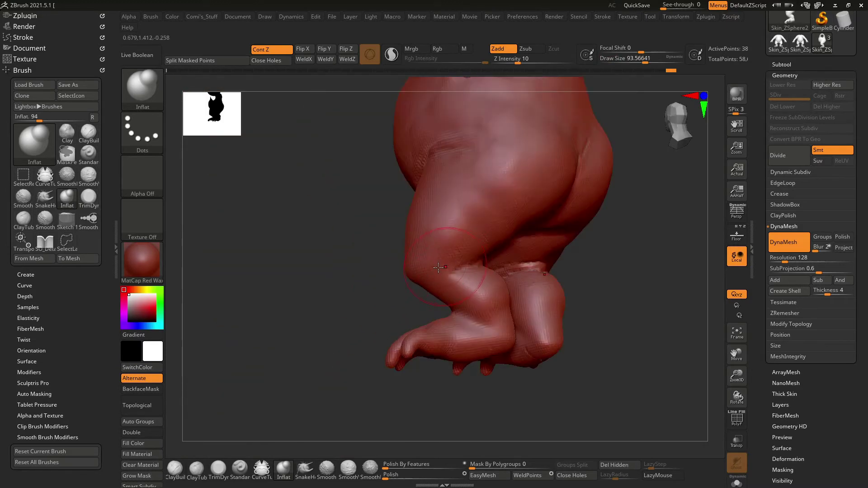
mouse_move(582, 287)
mouse_down()
mouse_move(501, 305)
mouse_move(531, 245)
mouse_move(523, 304)
mouse_up()
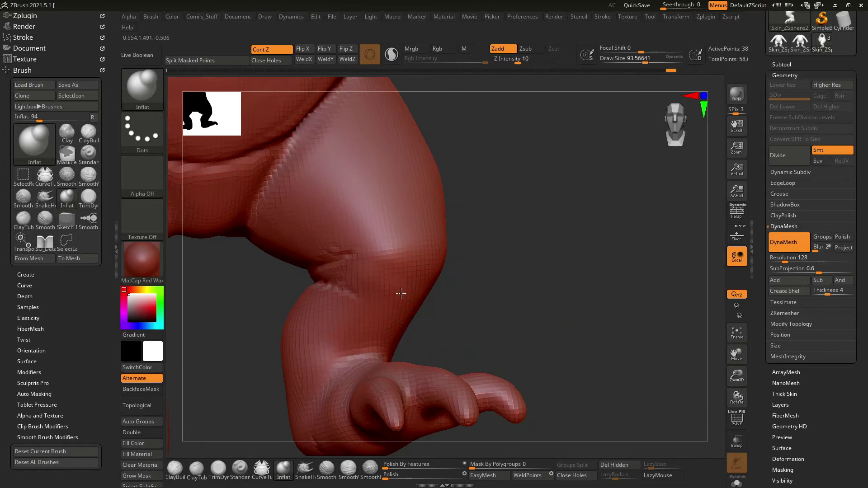
drag(469, 299, 426, 293)
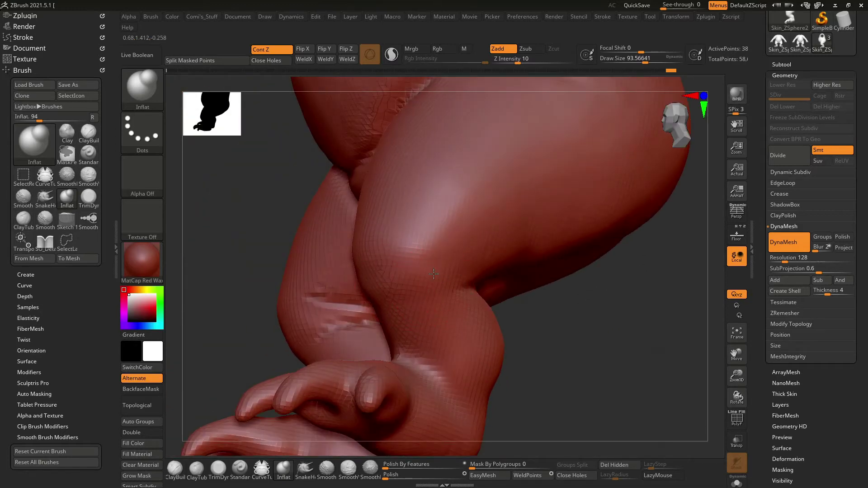
drag(571, 300, 436, 282)
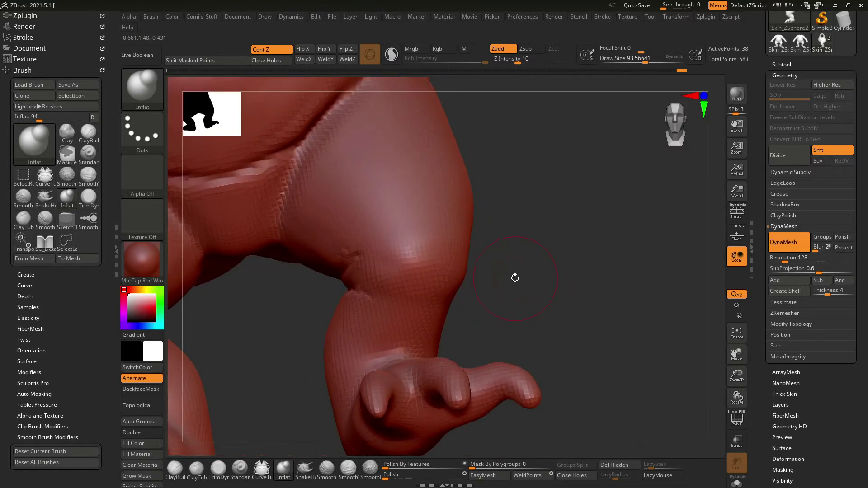
drag(515, 277, 388, 282)
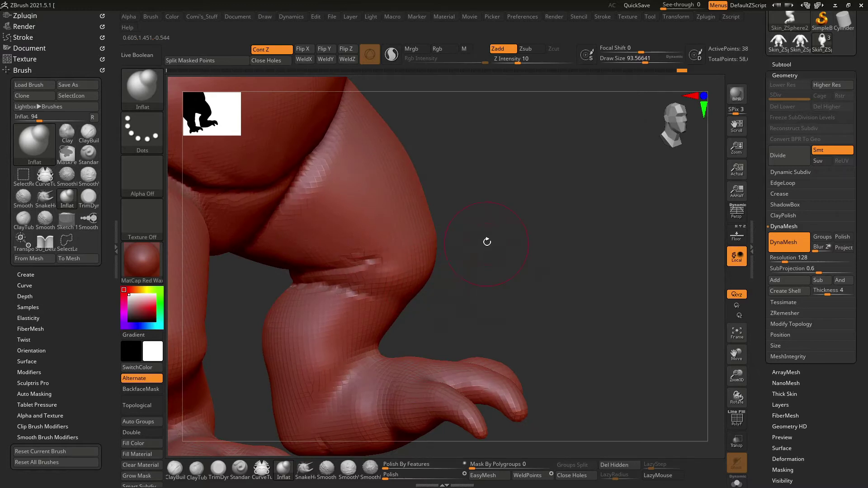
drag(487, 242, 398, 256)
Fill out the legs and foot with ClayBuildup at Draw Size about 101.
key(b)
key(c)
key(b)
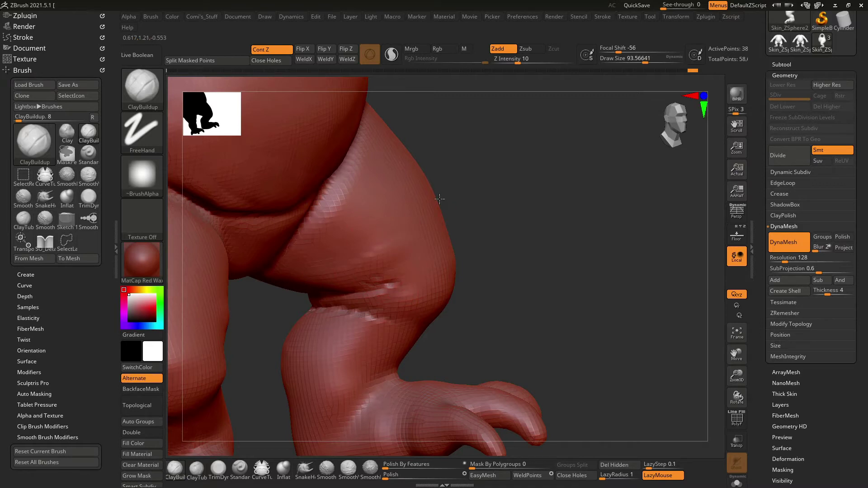
mouse_move(470, 211)
mouse_down()
mouse_move(390, 178)
mouse_move(388, 153)
mouse_up()
key(space)
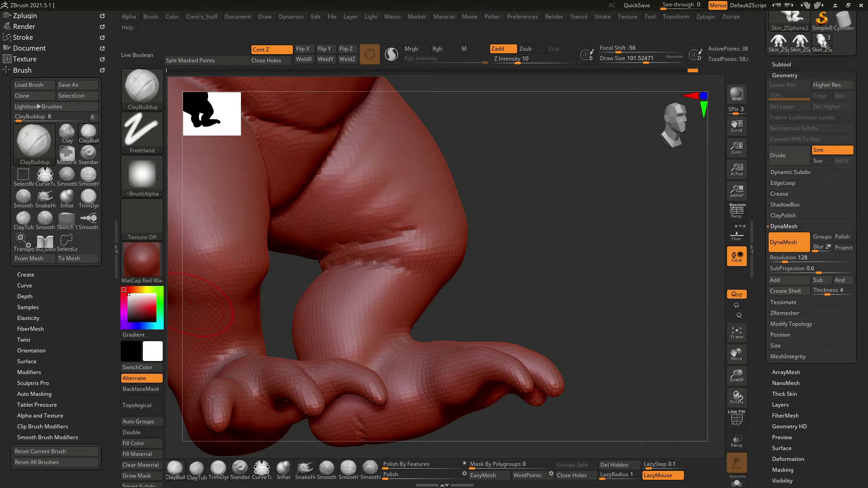
mouse_move(591, 175)
mouse_down()
mouse_move(606, 279)
mouse_move(576, 213)
mouse_move(358, 255)
mouse_move(375, 261)
mouse_move(366, 271)
mouse_move(367, 259)
mouse_up()
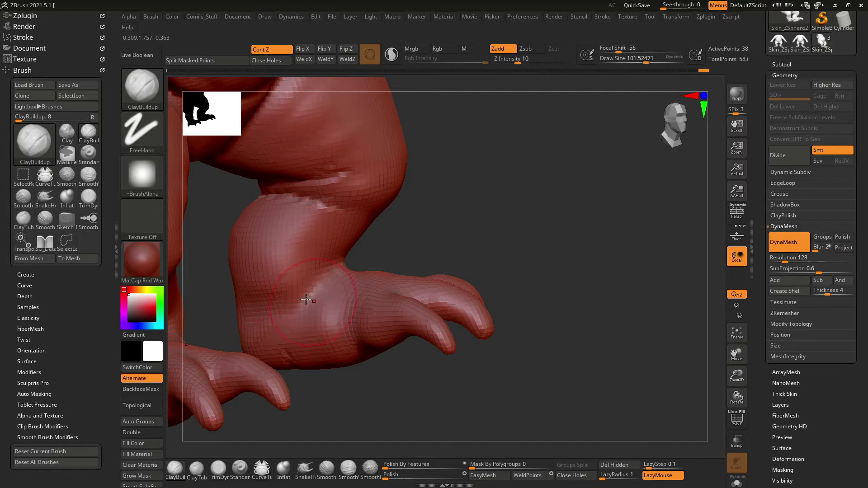
Carve a crease along the ankle with the SO_Detail brush.
key(b)
key(s)
key(o)
mouse_move(285, 310)
mouse_down()
mouse_move(335, 270)
mouse_move(296, 298)
mouse_move(199, 303)
mouse_up()
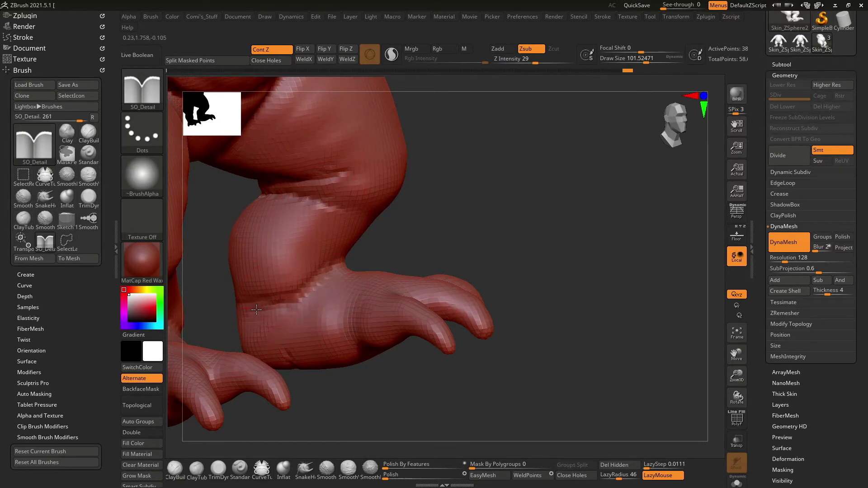
Carve two creases on the foot and inspect the leg from several angles.
drag(313, 299, 299, 376)
drag(452, 384, 333, 273)
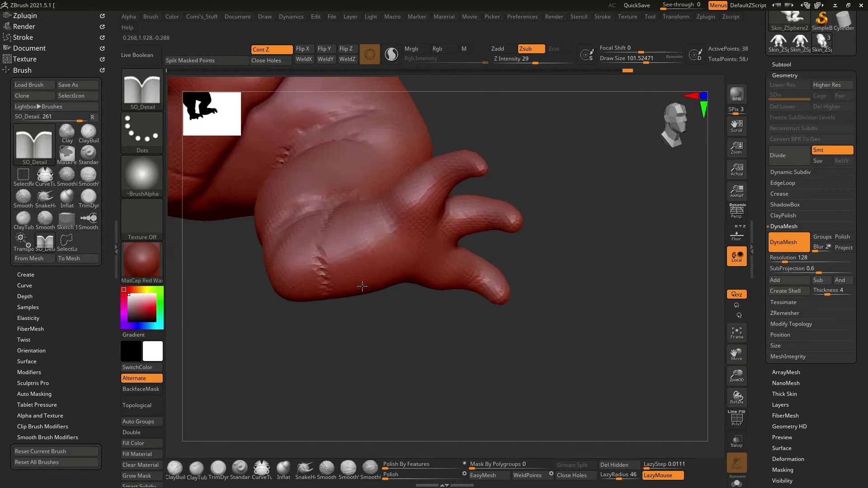
mouse_move(339, 316)
mouse_down()
mouse_move(351, 355)
mouse_move(299, 254)
mouse_up()
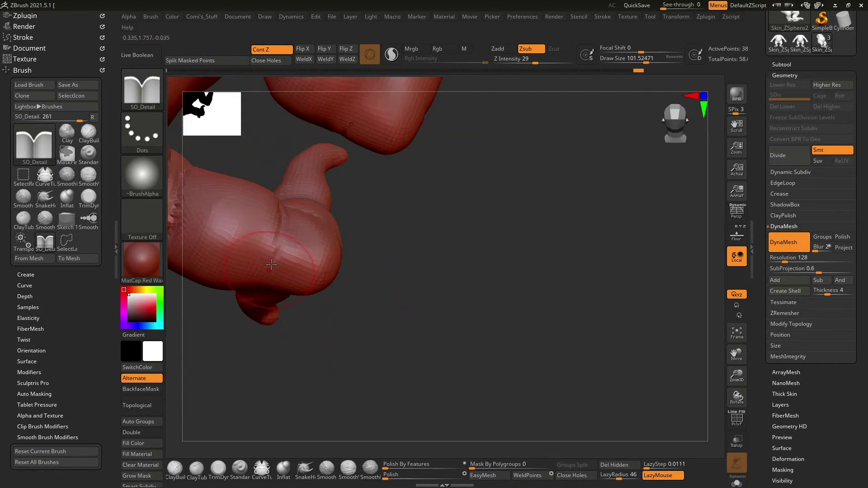
mouse_move(400, 233)
mouse_down()
mouse_move(370, 293)
mouse_move(357, 271)
mouse_up()
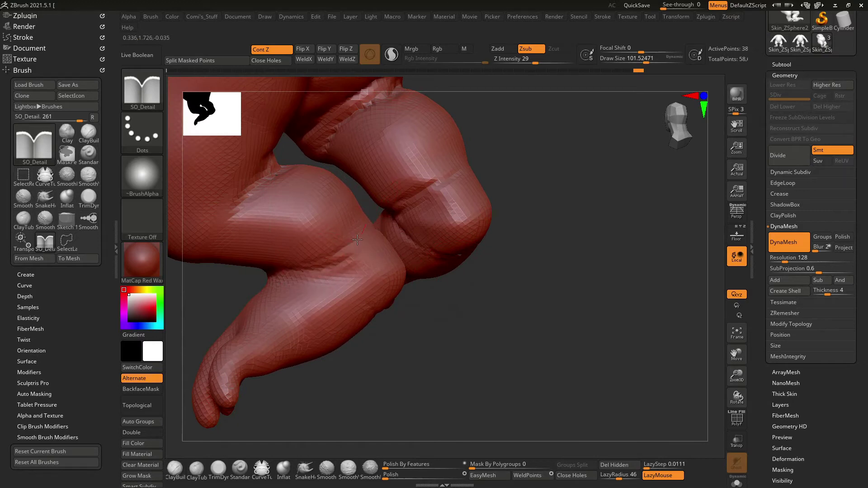
drag(289, 319, 519, 304)
mouse_move(323, 262)
mouse_down()
mouse_move(288, 267)
mouse_move(327, 205)
mouse_move(525, 216)
mouse_move(544, 294)
mouse_move(635, 303)
mouse_up()
Orbit around the back and side, then frame the whole figure from the front.
drag(635, 325, 480, 258)
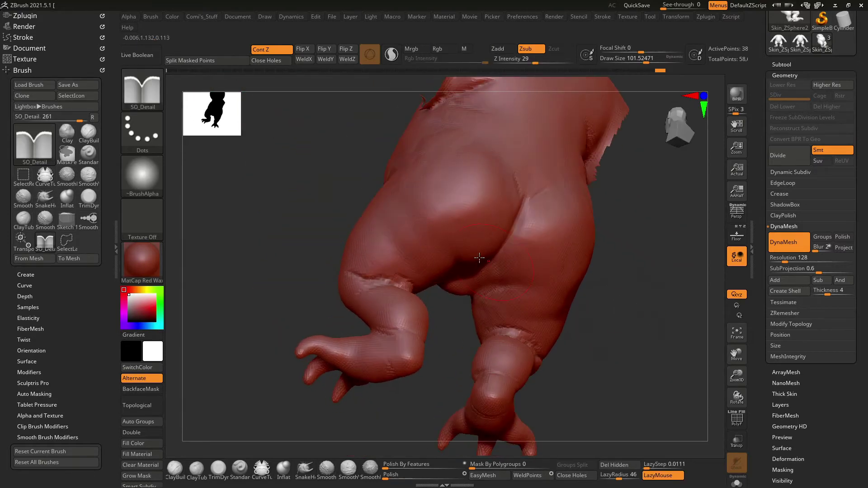
drag(461, 330, 456, 247)
mouse_move(390, 170)
mouse_down()
mouse_move(467, 240)
mouse_move(452, 234)
mouse_up()
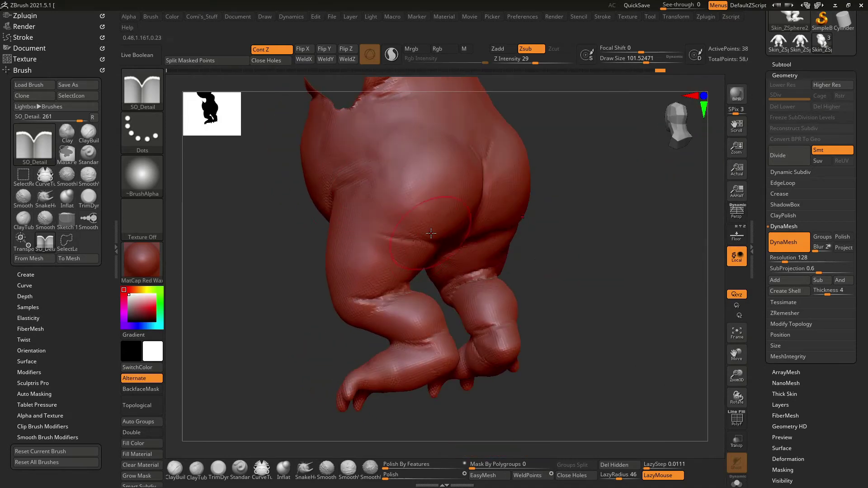
drag(590, 230, 410, 228)
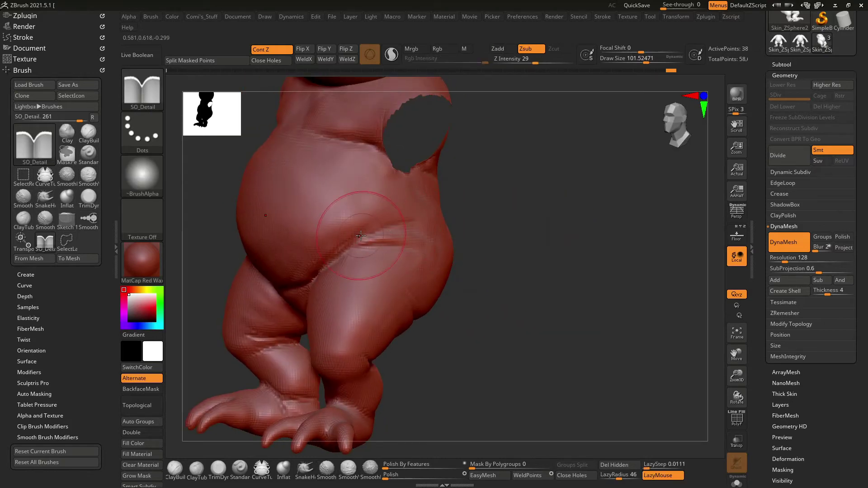
drag(481, 251, 558, 245)
key(f)
mouse_move(523, 157)
mouse_down()
mouse_move(560, 217)
mouse_move(552, 226)
mouse_move(578, 218)
mouse_up()
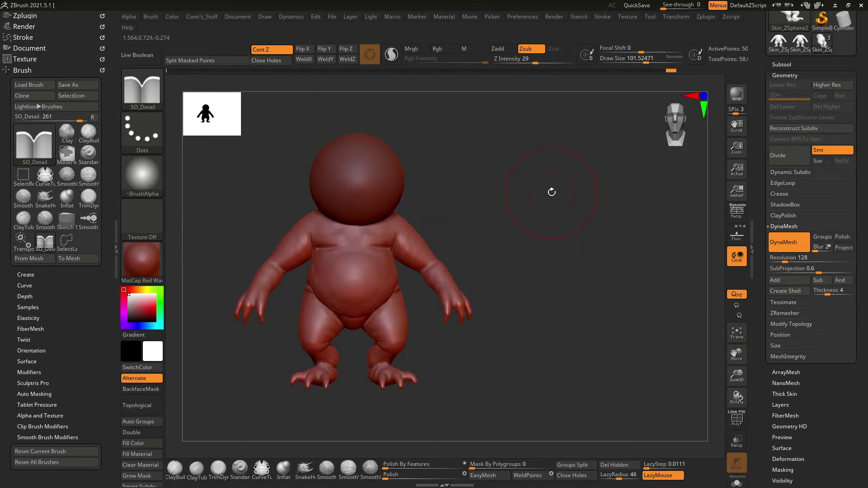
Select the Sphere3D_1 head subtool and zoom out to fit the whole model.
scroll(533, 203, up, 3)
scroll(524, 184, up, 3)
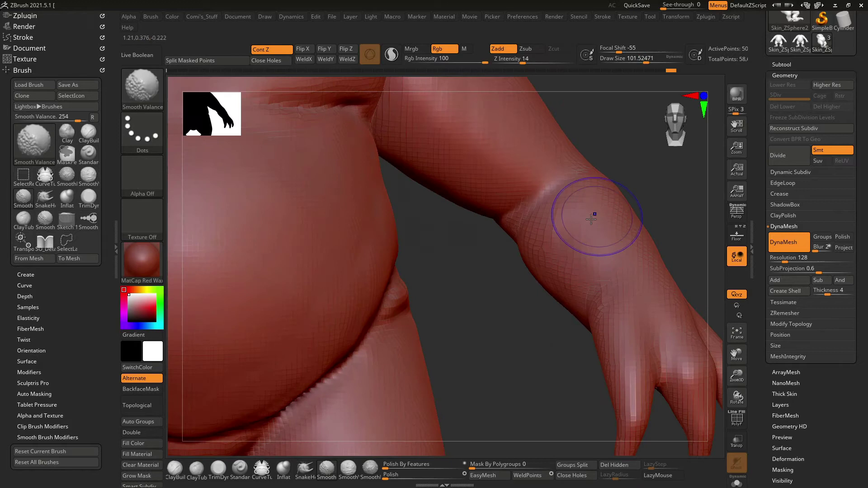
scroll(500, 343, down, 1)
scroll(588, 181, down, 2)
alt+drag(615, 153, 619, 217)
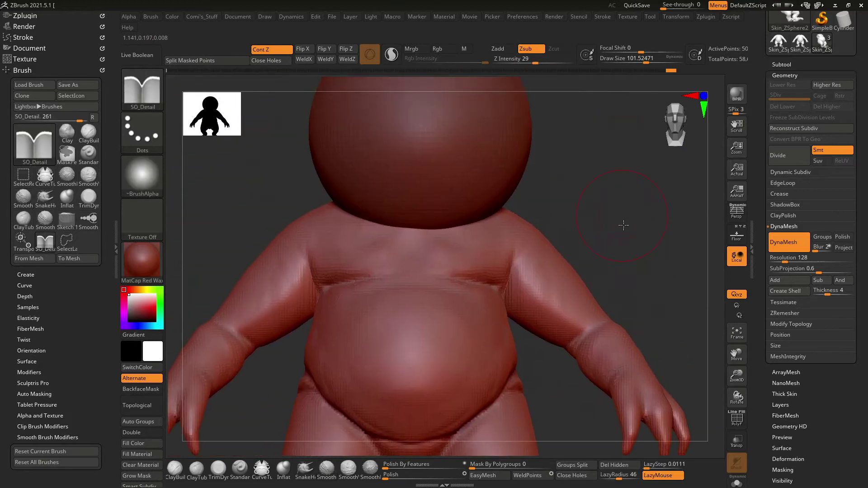
alt+click(429, 203)
alt+drag(550, 175, 570, 199)
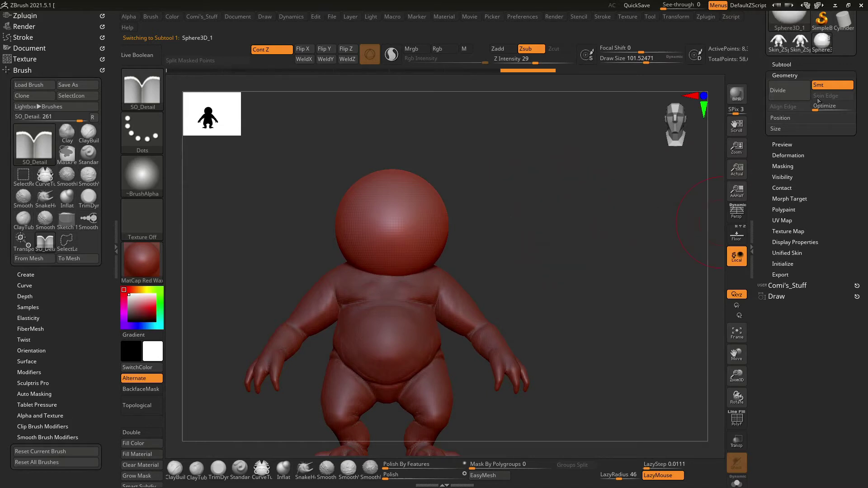
Toggle the Subtool list and expand the Draw palette's floor, camera and reference settings.
drag(756, 84, 785, 193)
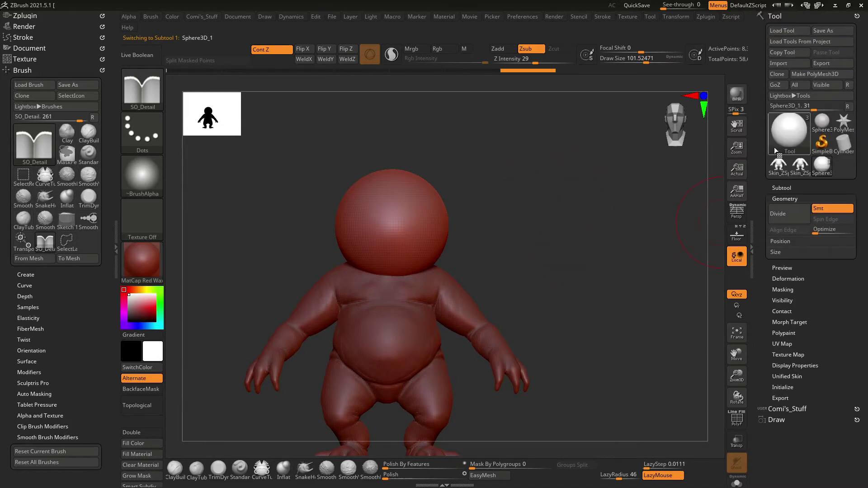
click(782, 187)
drag(583, 303, 584, 284)
click(789, 187)
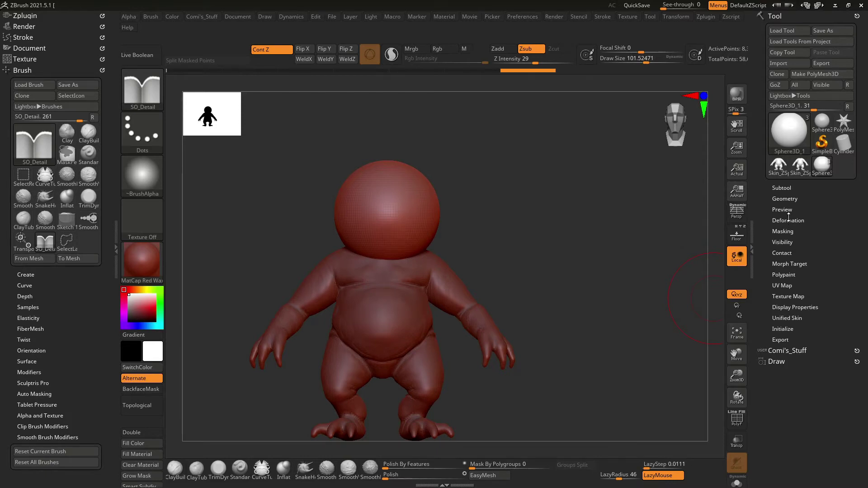
click(775, 16)
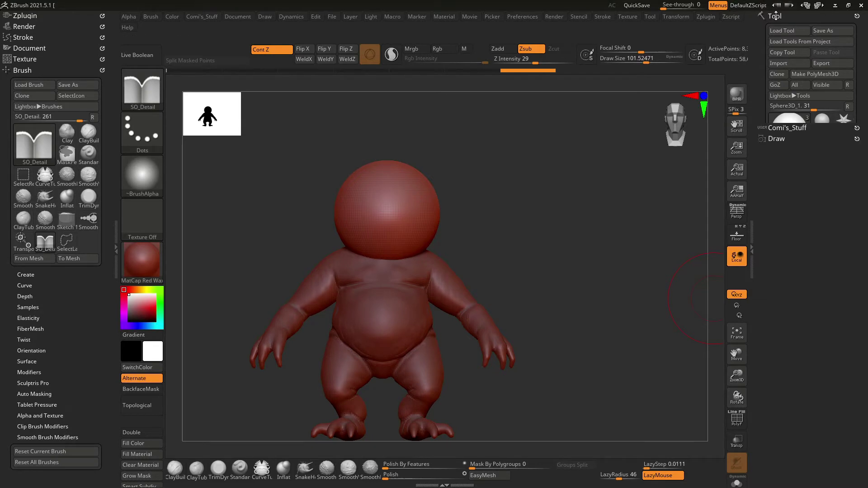
click(777, 38)
Show the floor grid with reference images using Shift+P and turn to a side view.
scroll(774, 398, down, 2)
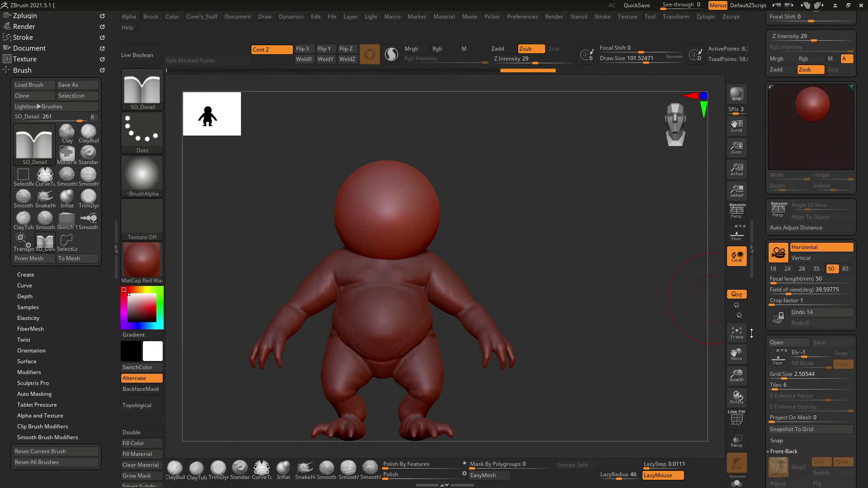
scroll(791, 407, down, 3)
scroll(810, 420, down, 1)
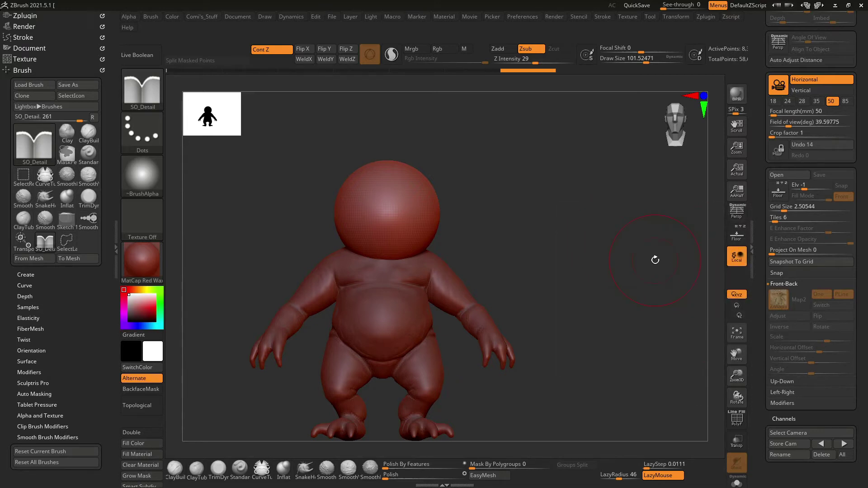
key(shift+p)
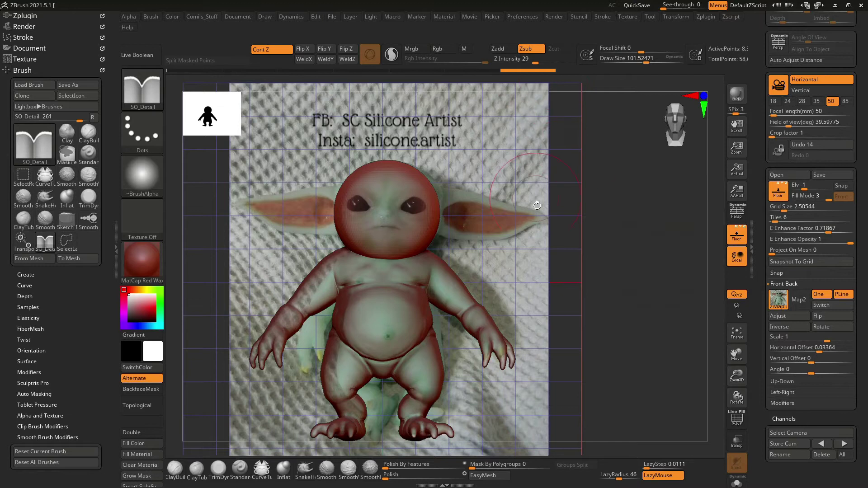
mouse_move(537, 205)
mouse_down()
mouse_move(558, 227)
mouse_move(560, 186)
mouse_up()
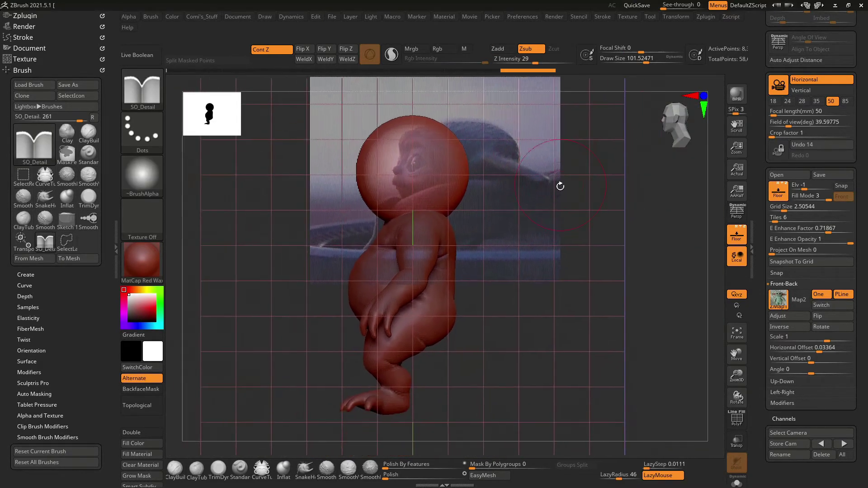
Scale and offset the Left-Right reference photo to 0.08406 horizontal, -0.26501 vertical.
click(782, 282)
click(783, 306)
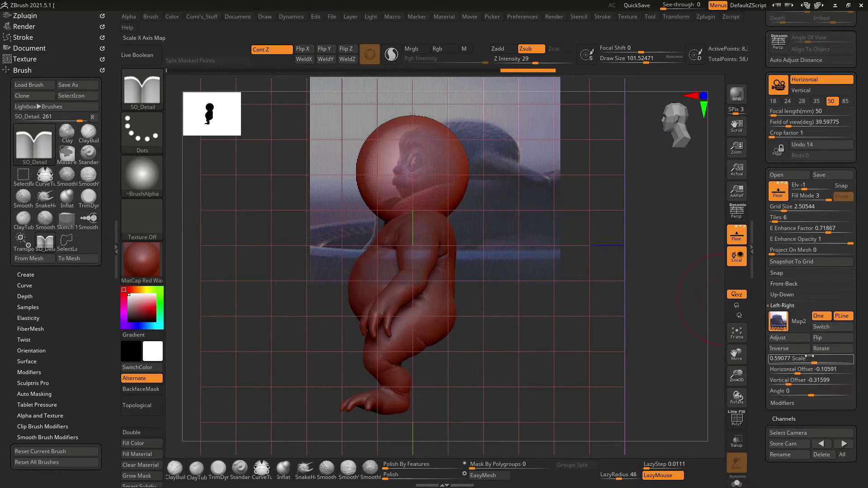
drag(796, 372, 821, 374)
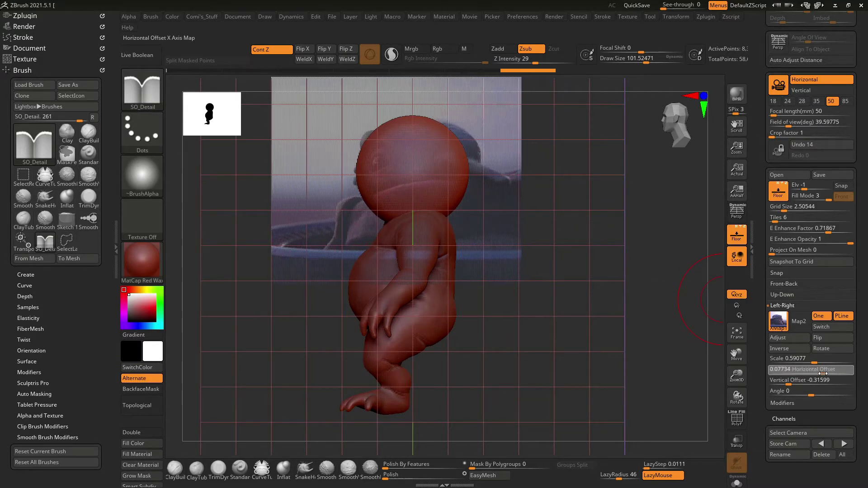
drag(821, 374, 813, 361)
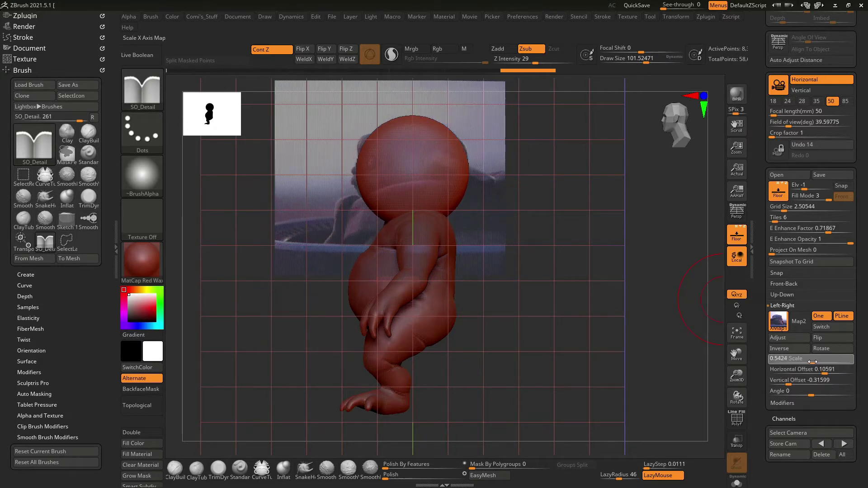
click(800, 363)
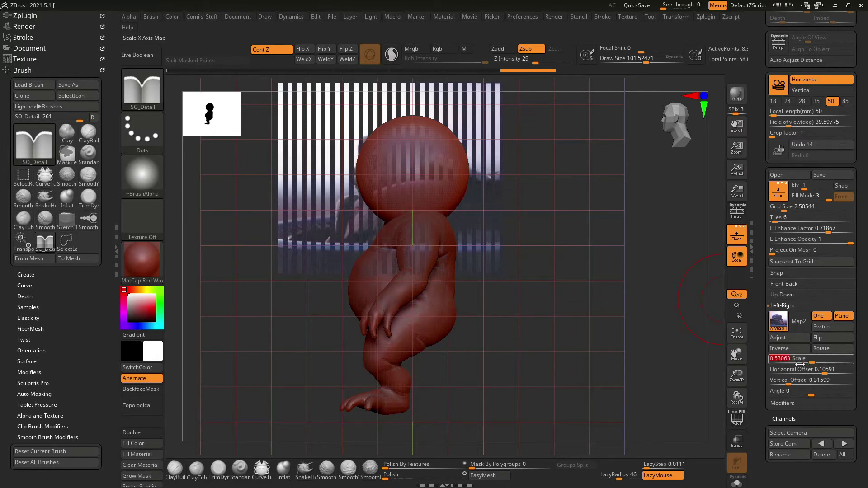
drag(798, 382, 790, 383)
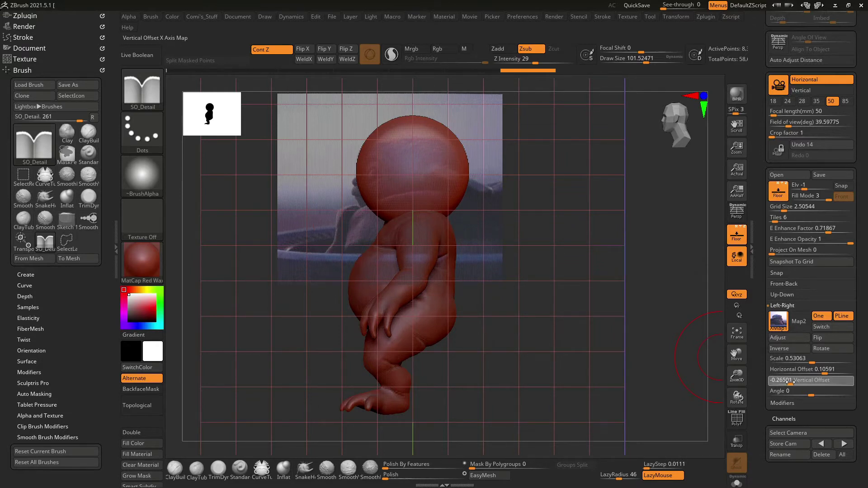
drag(822, 371, 825, 371)
mouse_move(588, 271)
shift+mouse_down()
mouse_move(566, 277)
mouse_move(584, 292)
mouse_move(577, 270)
shift+mouse_up()
Switch to SnakeHook at Draw Size about 179 and try it on the head sphere.
key(b)
key(s)
key(h)
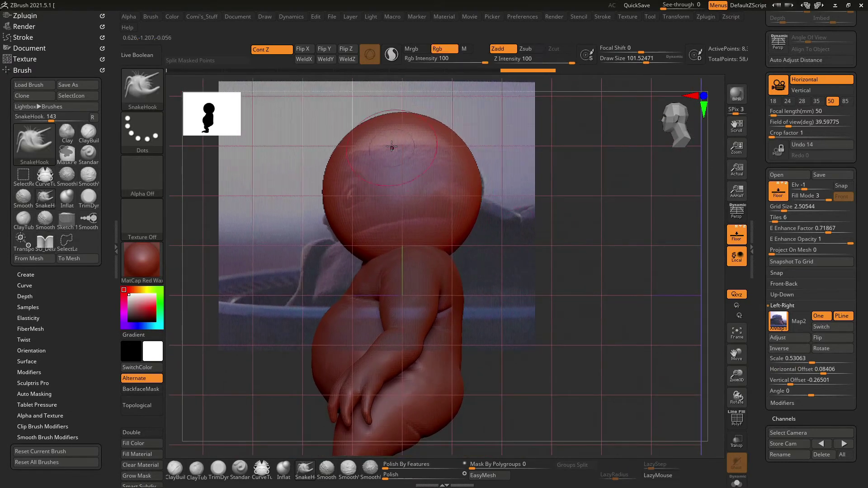
key(space)
drag(395, 121, 401, 121)
click(384, 128)
scroll(792, 115, up, 3)
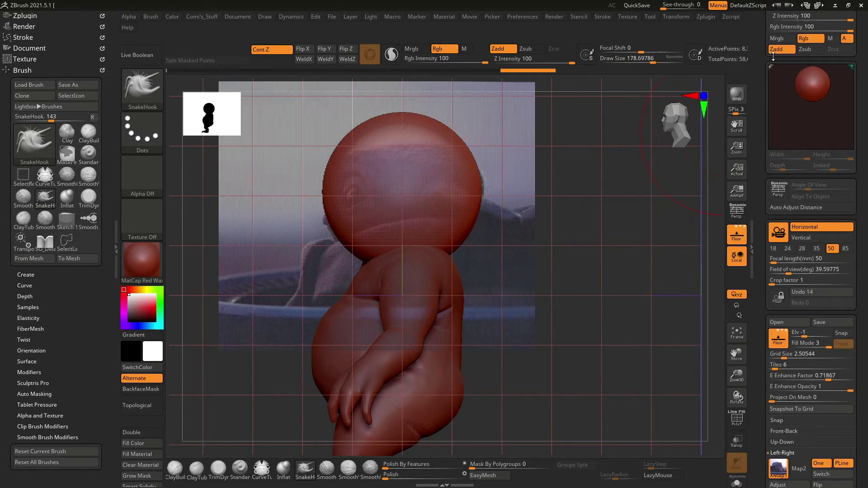
scroll(780, 113, up, 2)
QuickSave the project and create PM3D_Sphere3D_1 with Make PolyMesh3D, reselecting Sphere3D_1.
click(776, 17)
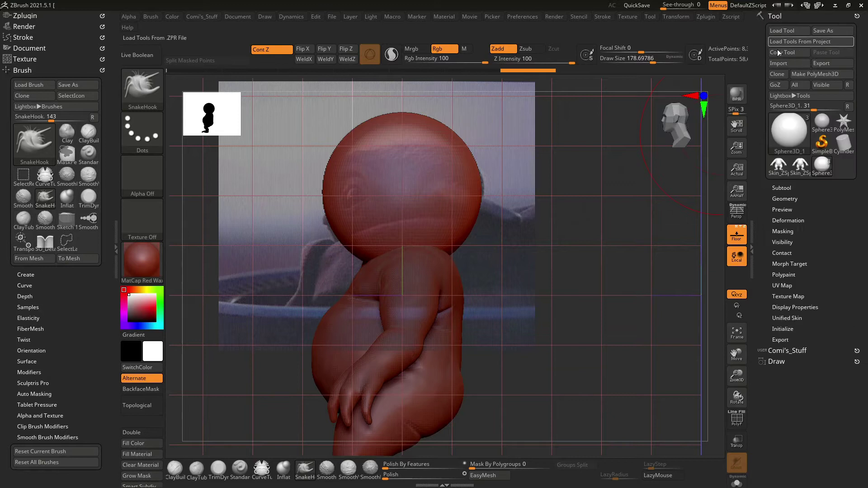
click(637, 5)
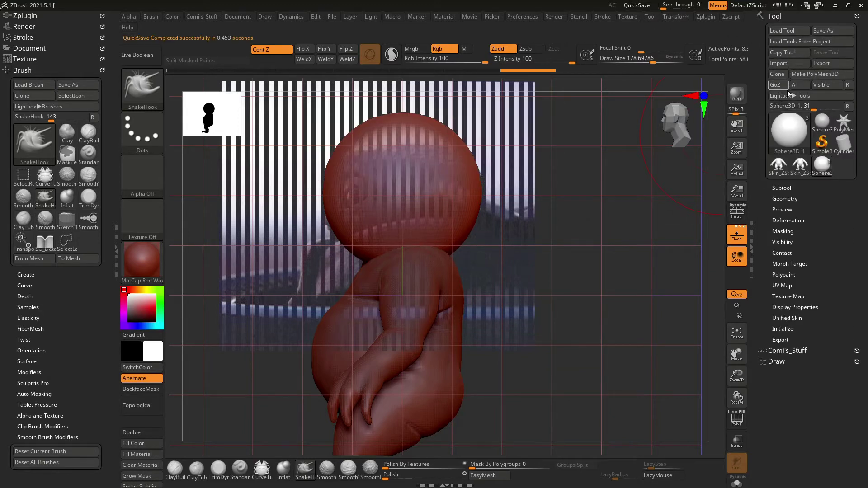
click(813, 74)
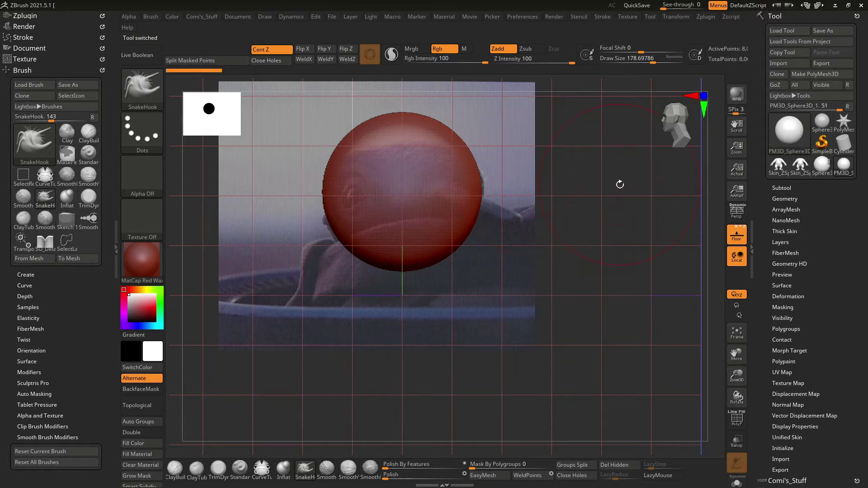
click(823, 167)
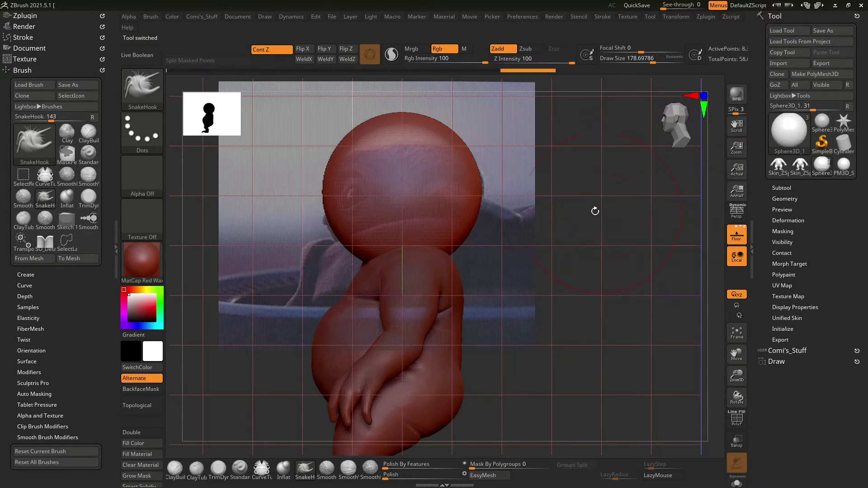
click(410, 128)
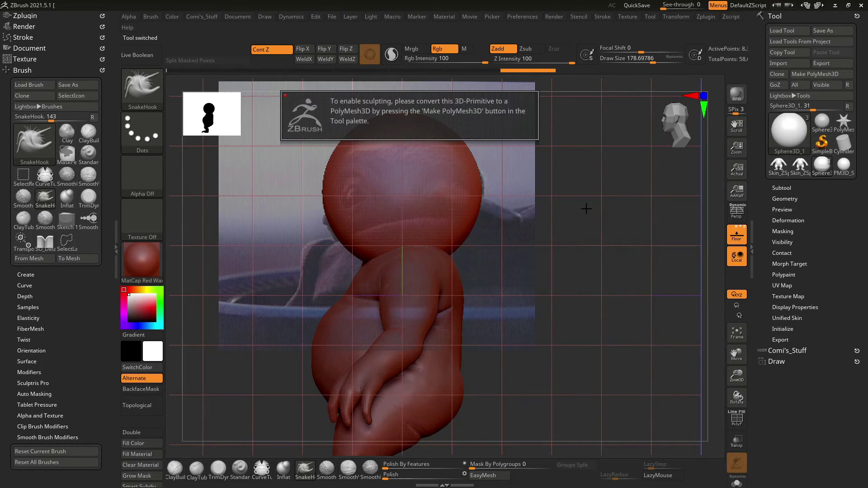
click(780, 188)
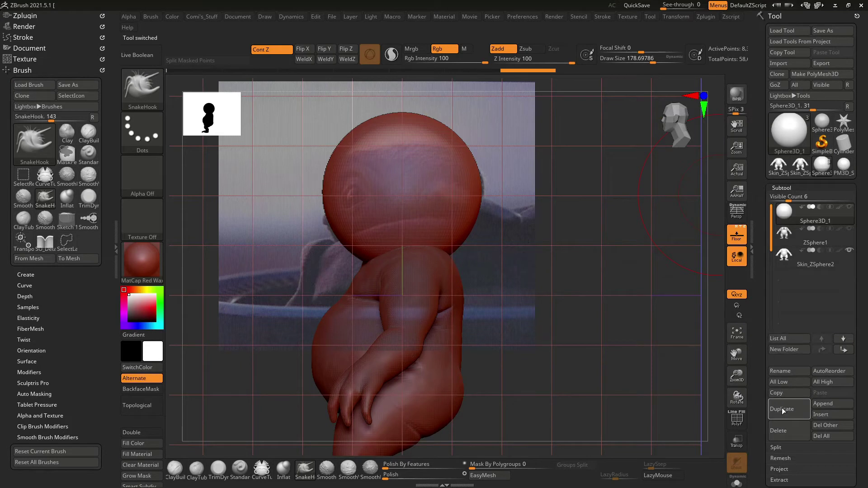
Append PM3D_Sphere3D as a subtool and select the new PM3D_Sphere3D_2 part.
click(825, 406)
mouse_move(737, 281)
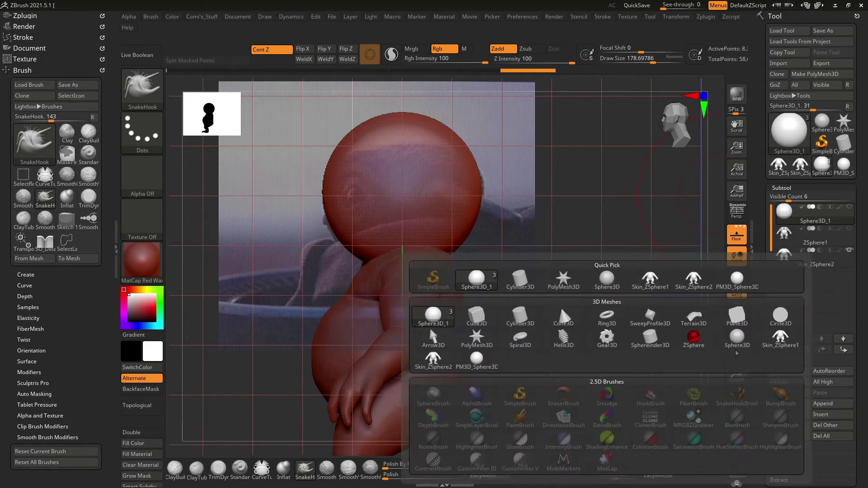
click(740, 280)
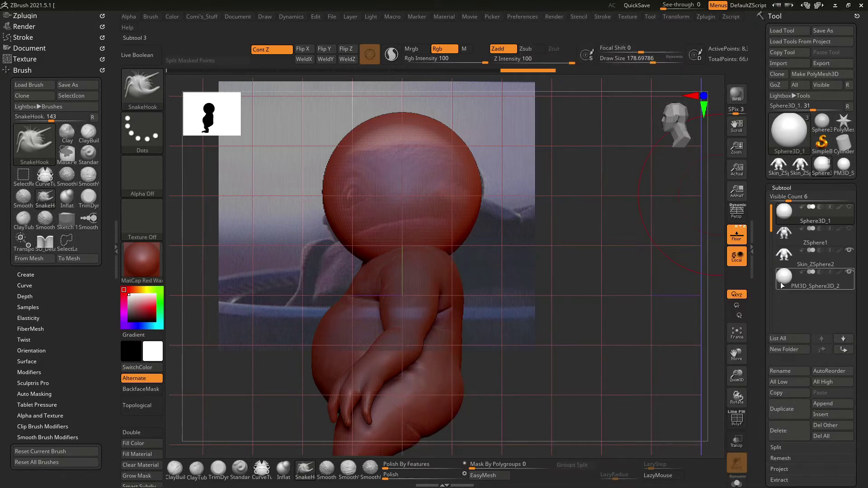
click(782, 285)
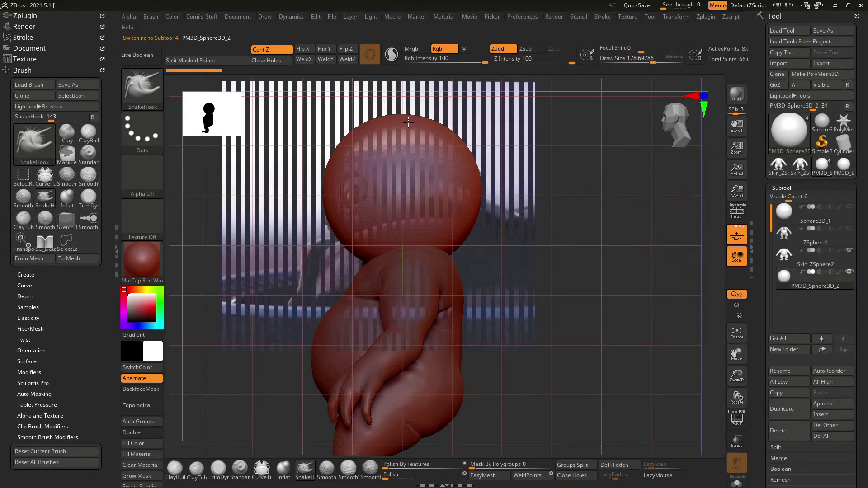
key(ctrl)
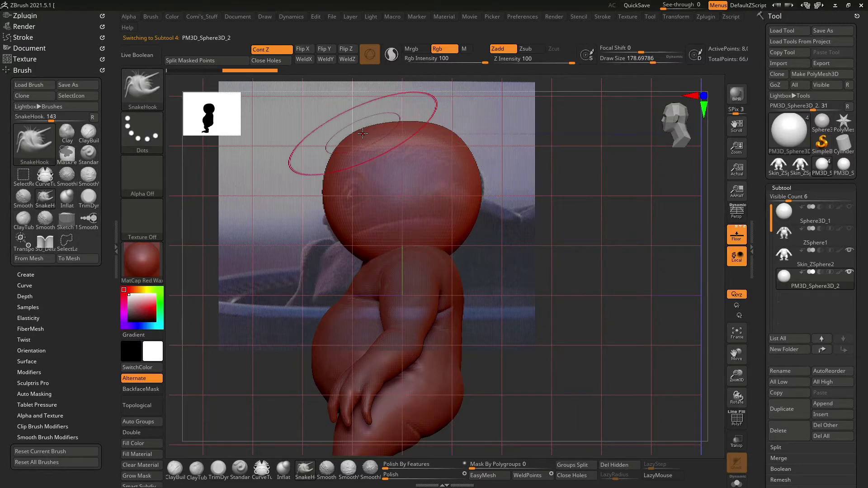
Pull the appended sphere into a broader dome with SnakeHook from a side profile.
drag(398, 123, 360, 147)
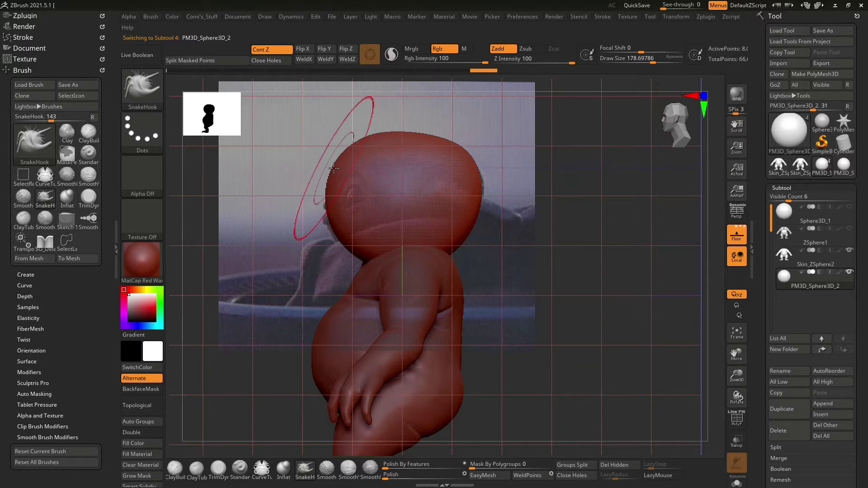
drag(353, 154, 325, 154)
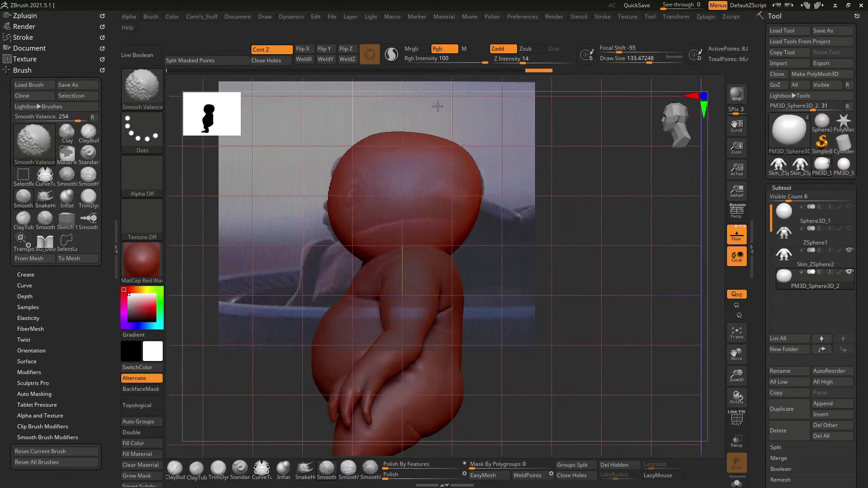
ctrl+right_drag(498, 116, 633, 155)
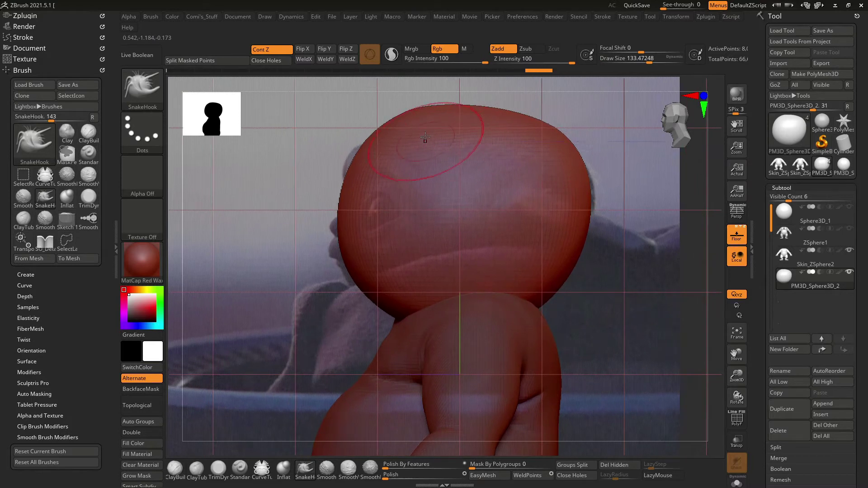
drag(452, 97, 556, 101)
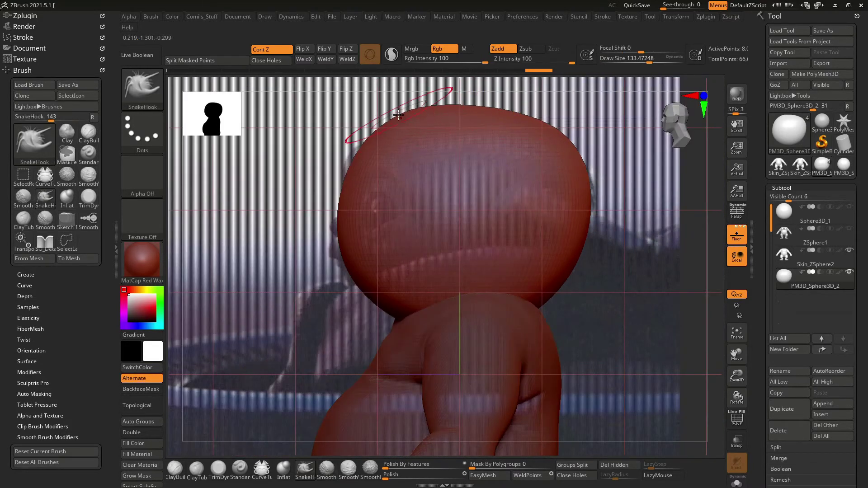
mouse_move(441, 113)
mouse_down()
mouse_move(533, 155)
mouse_move(572, 124)
mouse_move(446, 156)
mouse_move(446, 80)
mouse_up()
Undo the spiked head edits, retry pulling the edge, and redo the kept change.
key(ctrl+z)
key(ctrl+z)
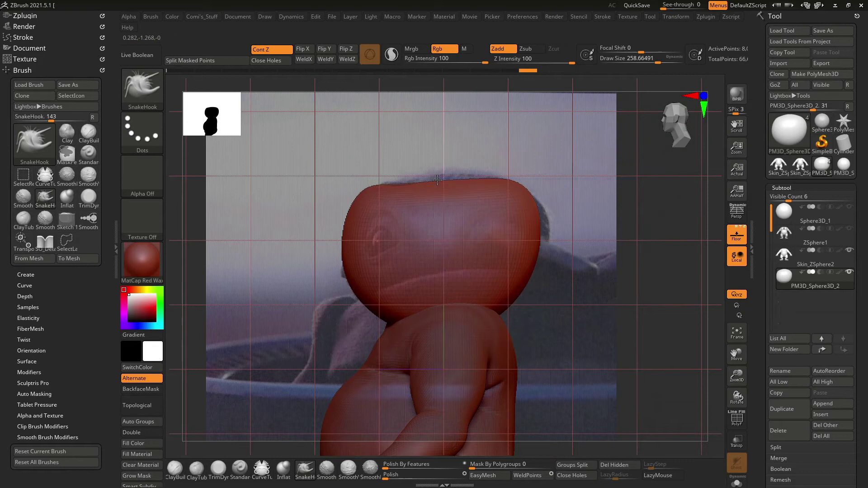
key(ctrl+z)
drag(388, 208, 351, 254)
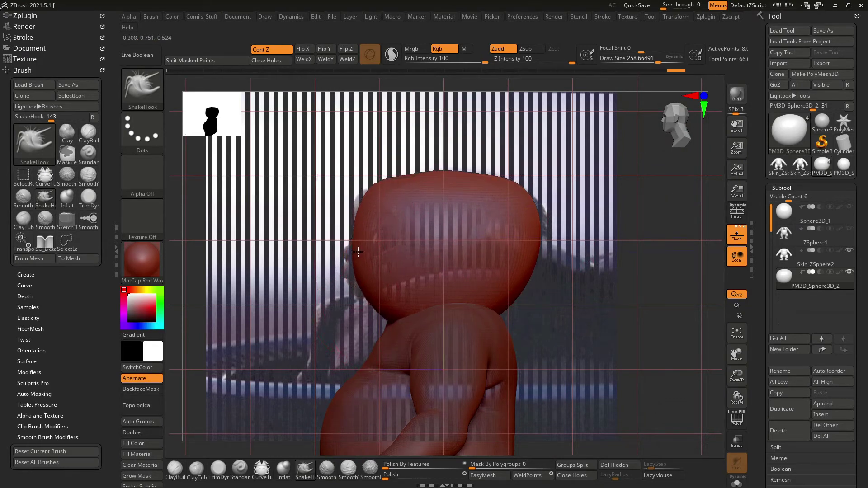
key(ctrl+z)
key(ctrl+z)
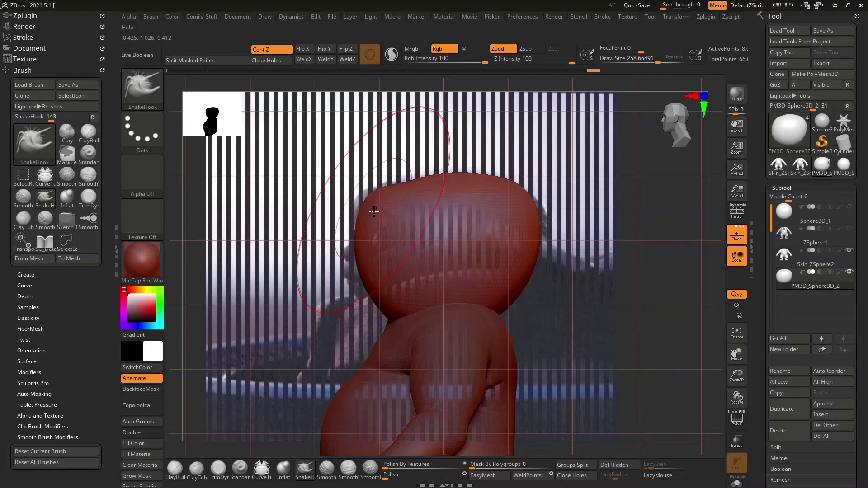
key(ctrl+shift+z)
key(ctrl+shift+z)
mouse_move(309, 174)
ctrl+right_down()
mouse_move(347, 234)
mouse_move(335, 229)
ctrl+right_up()
Apply the grey mah_modeling material to the sculpt.
click(141, 260)
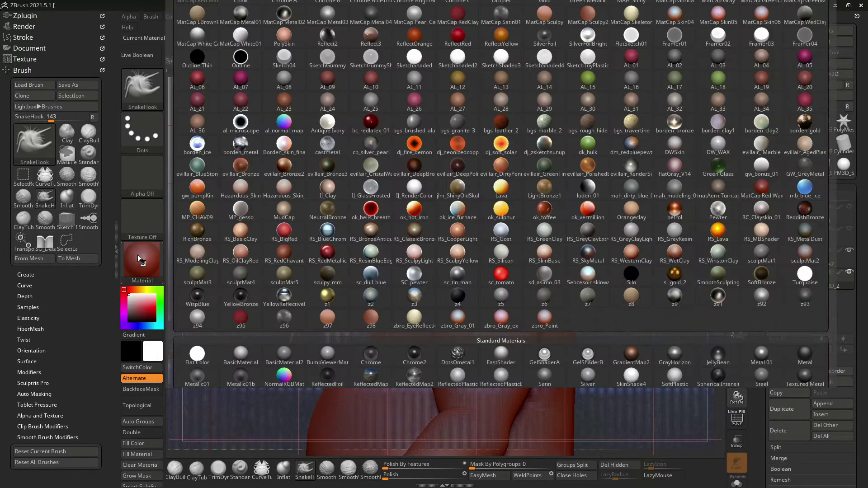
click(689, 190)
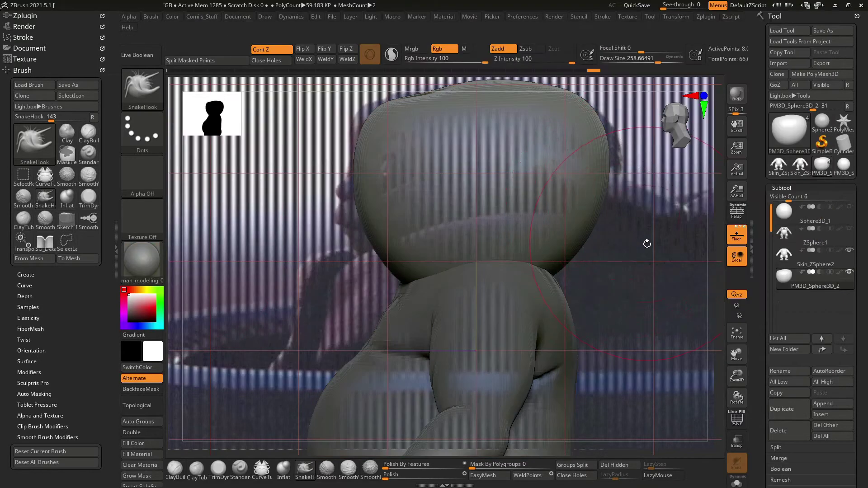
drag(647, 244, 797, 241)
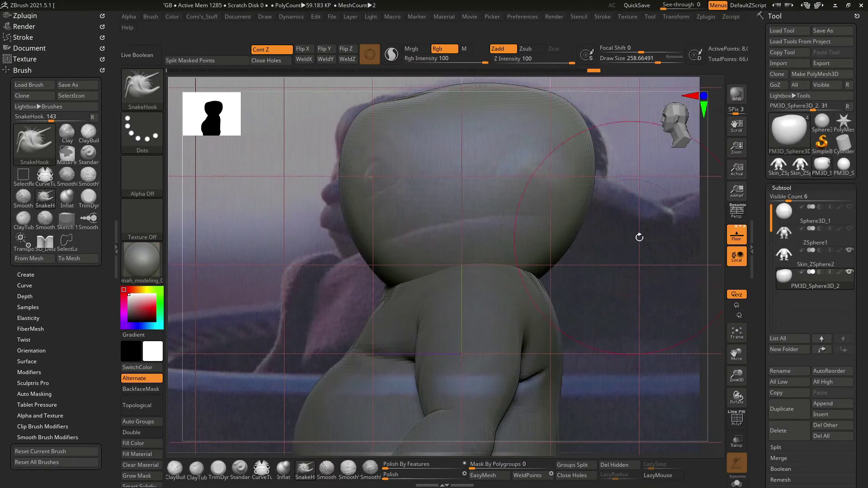
click(783, 187)
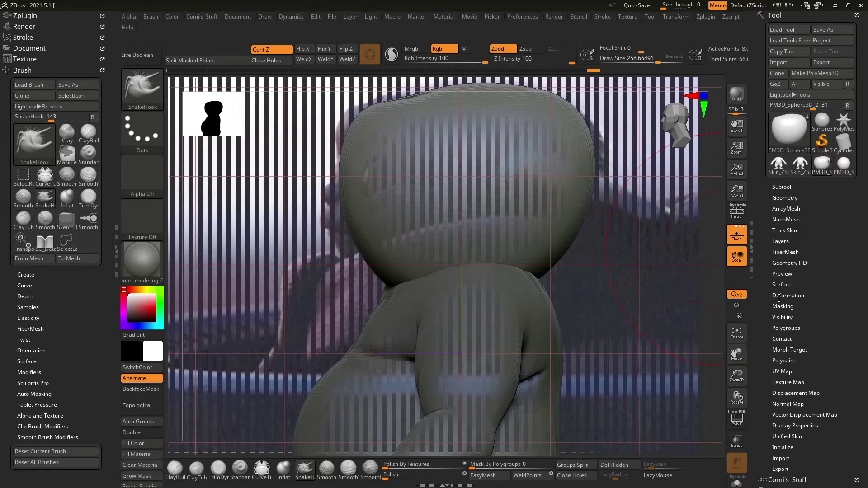
Set Floor Fill Mode to 3 and E Enhance Factor to 1 in the Draw palette.
click(778, 15)
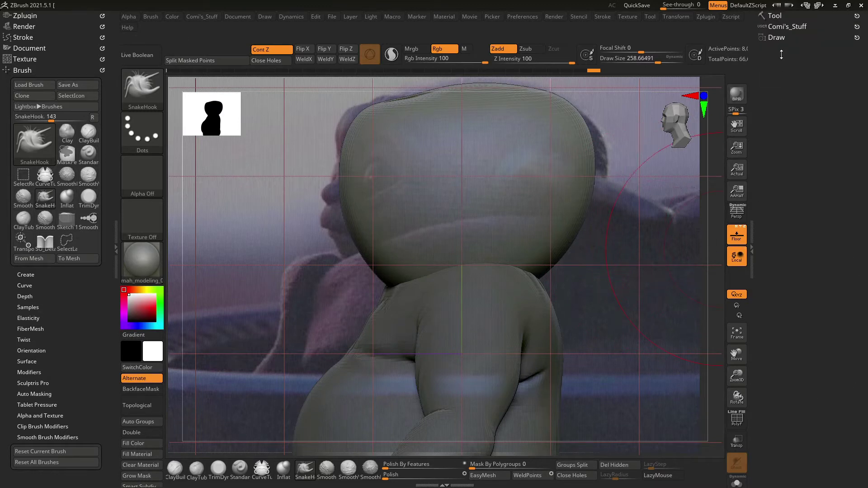
scroll(800, 172, down, 5)
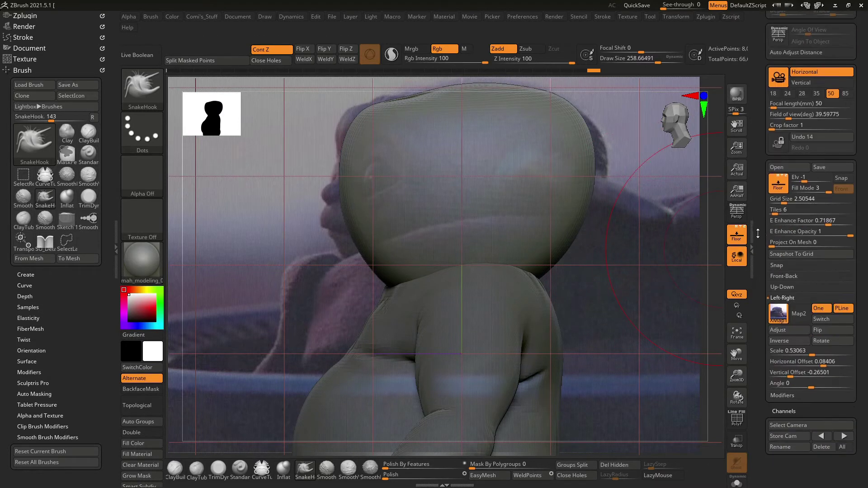
click(818, 190)
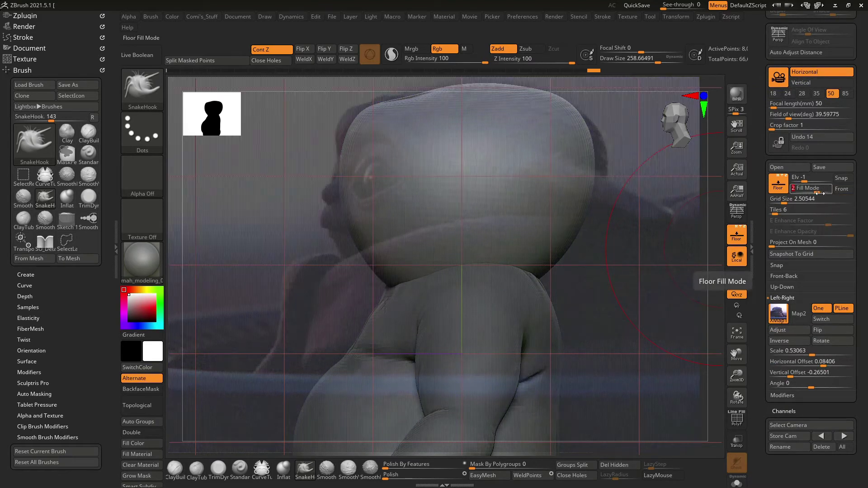
drag(818, 192, 829, 193)
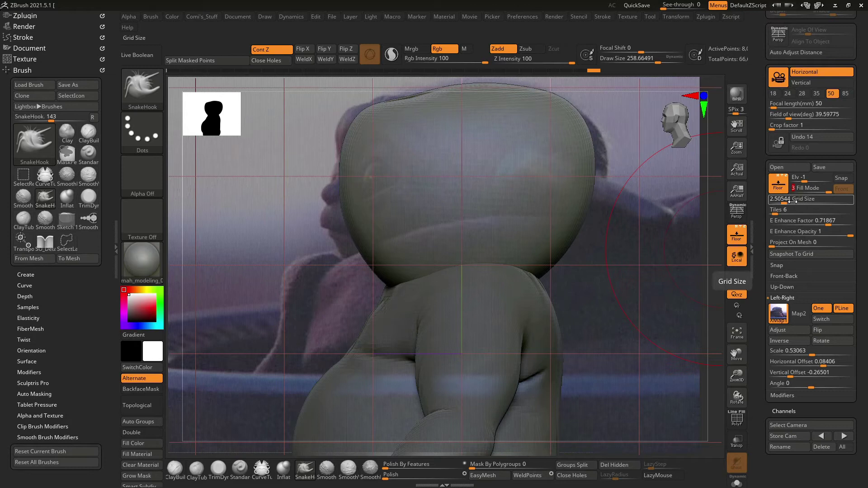
drag(829, 223, 859, 223)
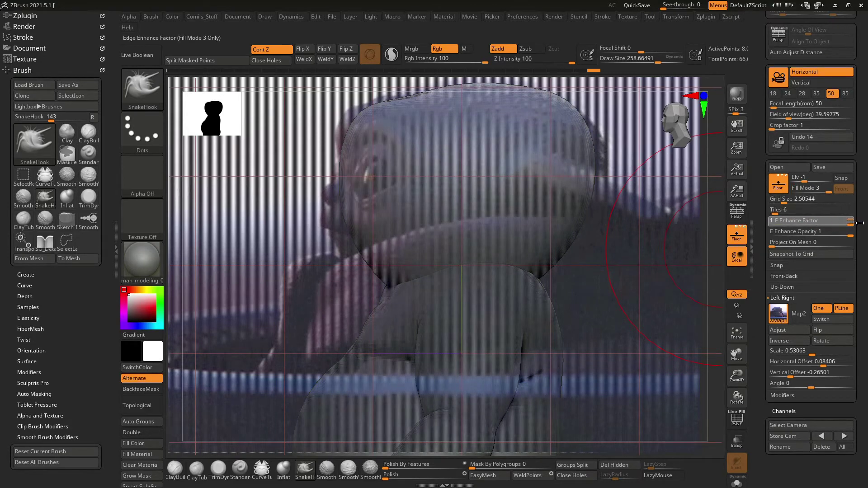
drag(652, 257, 640, 294)
Ctrl-mask the head, invert the mask, and switch back to the SnakeHook brush.
mouse_move(470, 259)
mouse_down()
mouse_move(330, 315)
mouse_move(361, 192)
mouse_up()
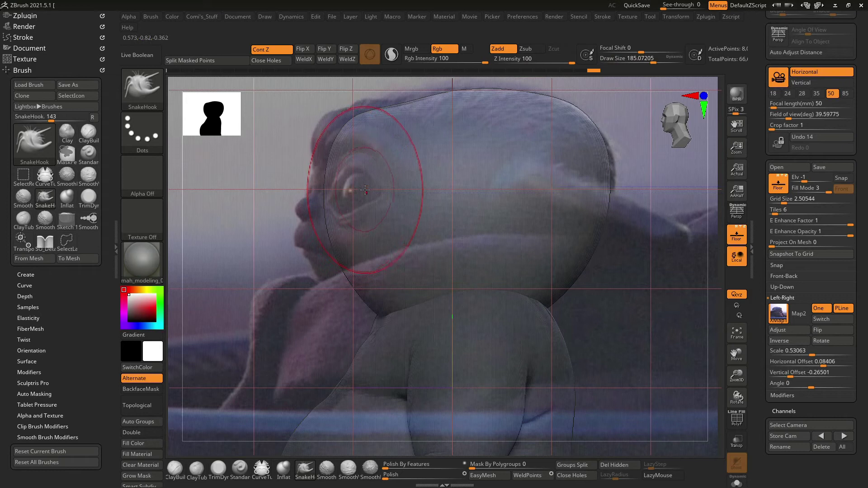
key(b)
key(c)
key(b)
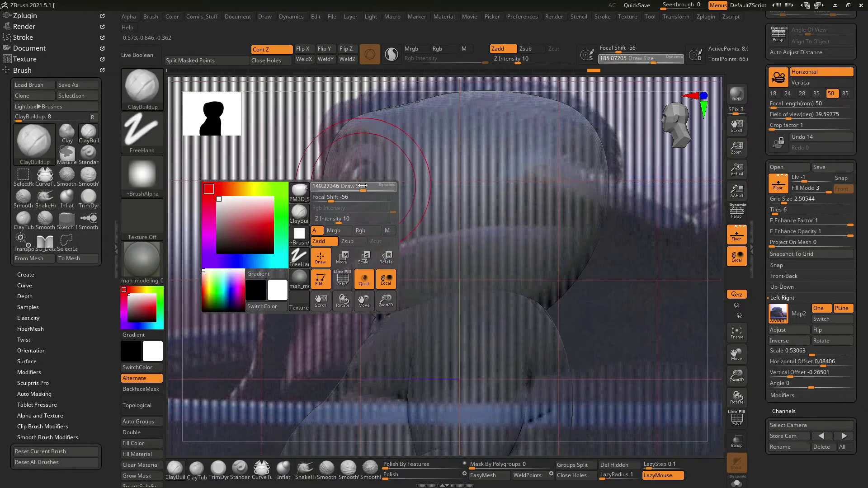
key(ctrl)
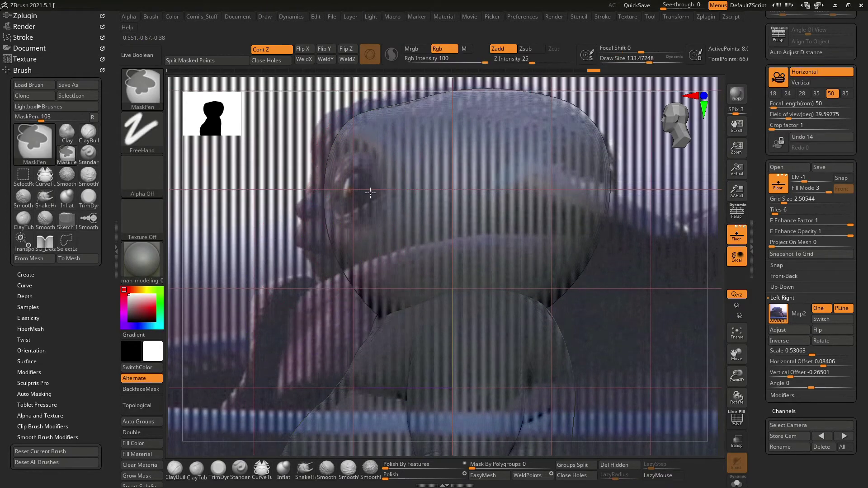
ctrl+click(272, 337)
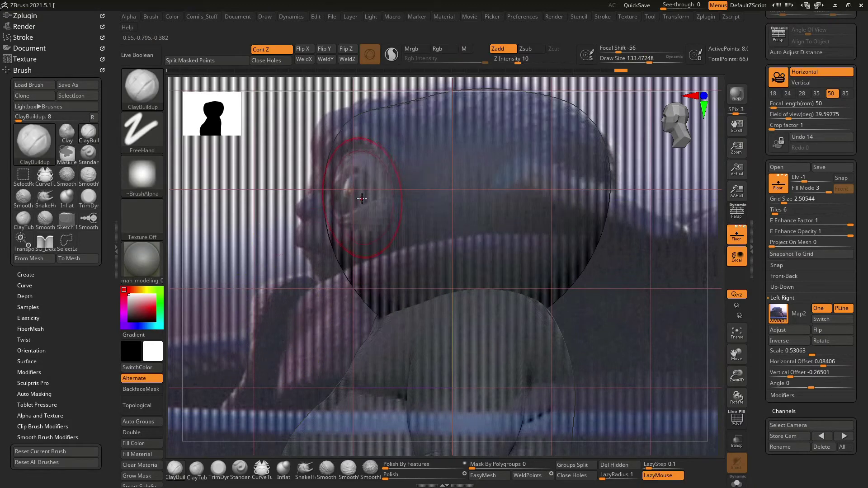
key(b)
key(s)
key(h)
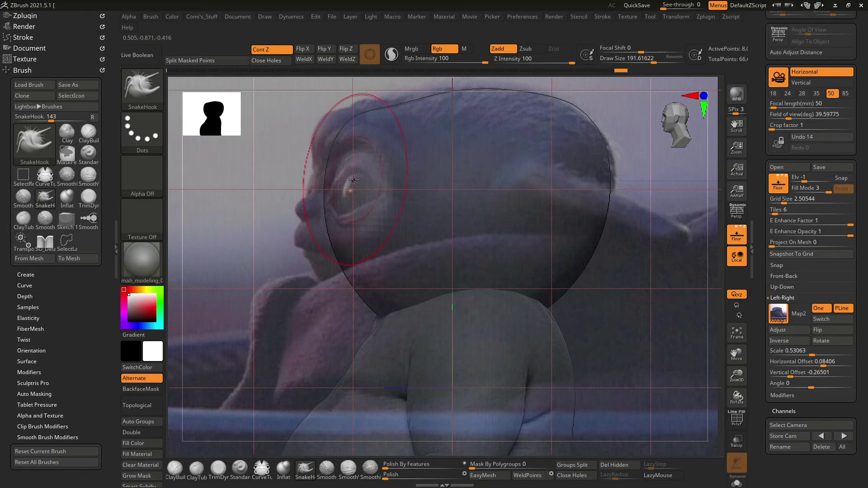
Bulge the head's left edge out, smooth it back, and shrink the brush to about 101.
drag(353, 182, 352, 191)
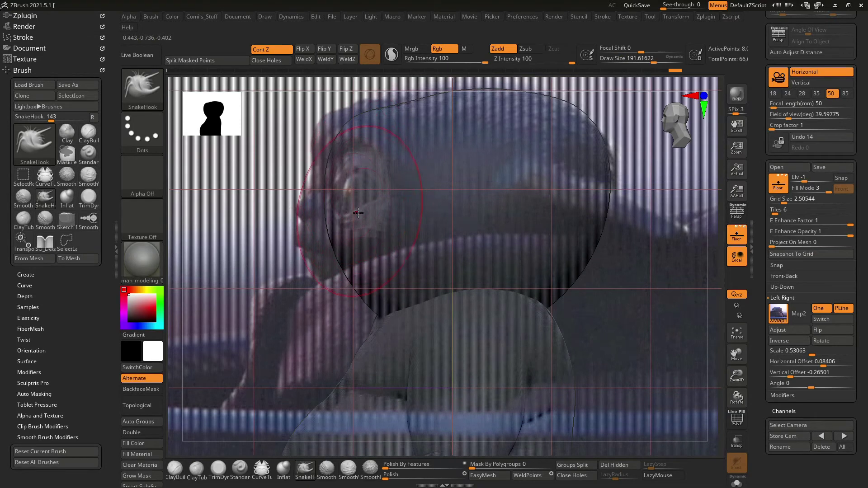
shift+drag(304, 271, 329, 200)
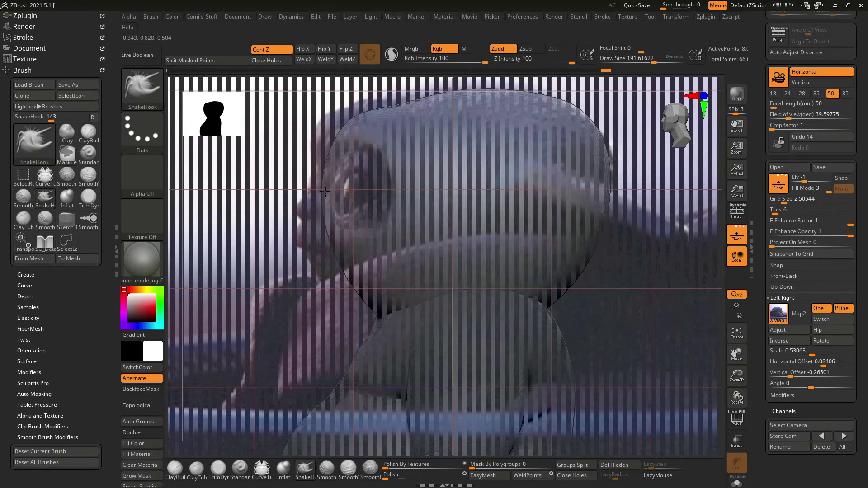
key(space)
drag(342, 262, 319, 262)
key(ctrl)
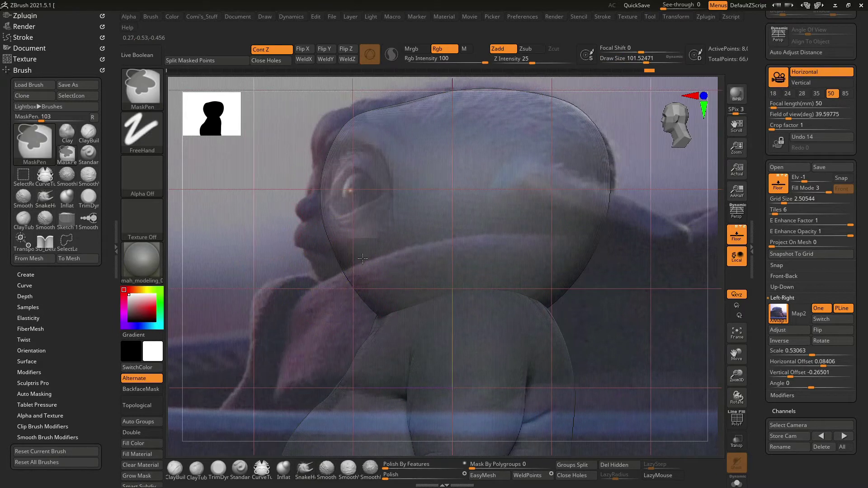
key(ctrl)
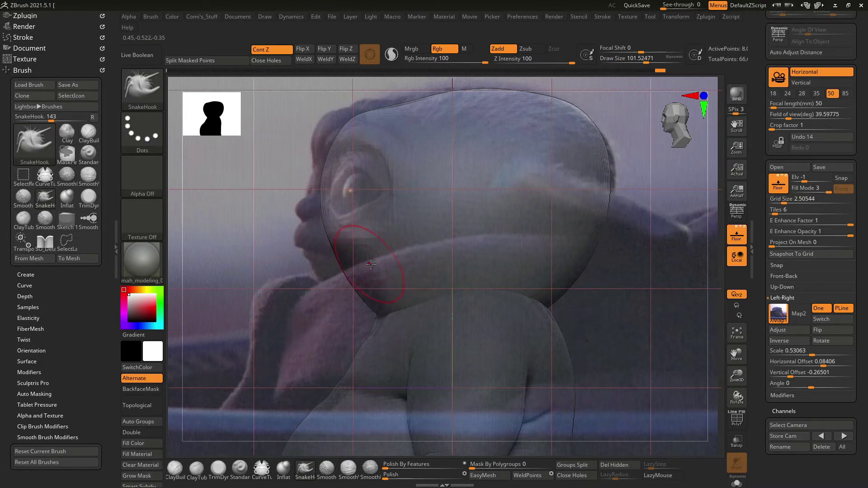
Pull the lower face toward the chin and reshape the cheek and jaw at brush size about 149.
drag(314, 335, 345, 270)
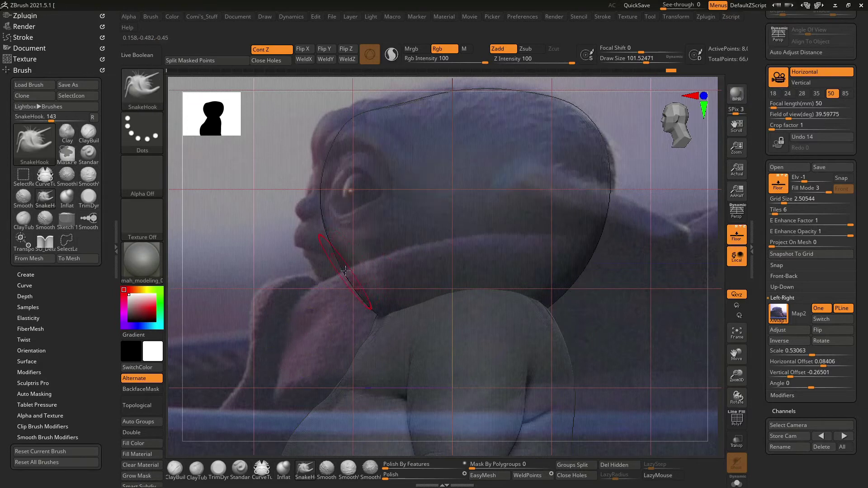
drag(305, 311, 459, 294)
mouse_move(566, 296)
mouse_down()
mouse_move(388, 262)
mouse_move(379, 278)
mouse_move(354, 289)
mouse_move(359, 312)
mouse_up()
key(space)
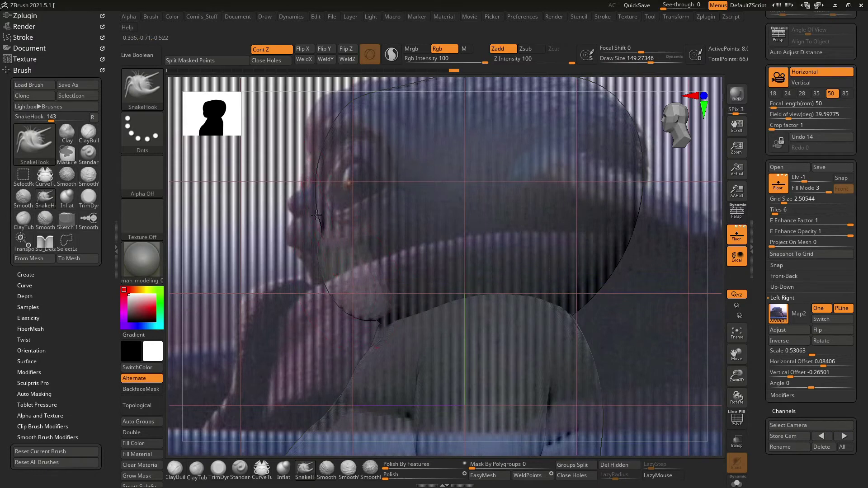
drag(321, 219, 302, 277)
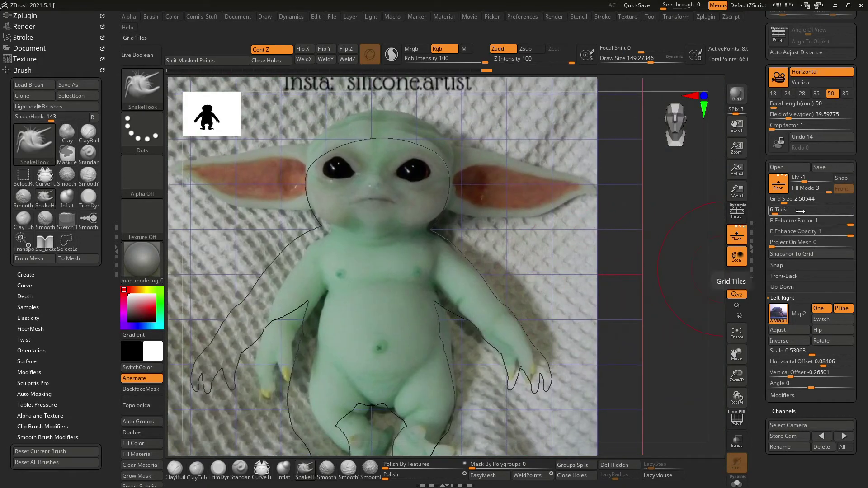
Fade the front reference to about 0.25 opacity, clear the head mask, and return to SnakeHook.
mouse_move(837, 234)
mouse_down()
mouse_move(721, 249)
mouse_move(617, 248)
mouse_move(549, 268)
mouse_move(436, 166)
mouse_up()
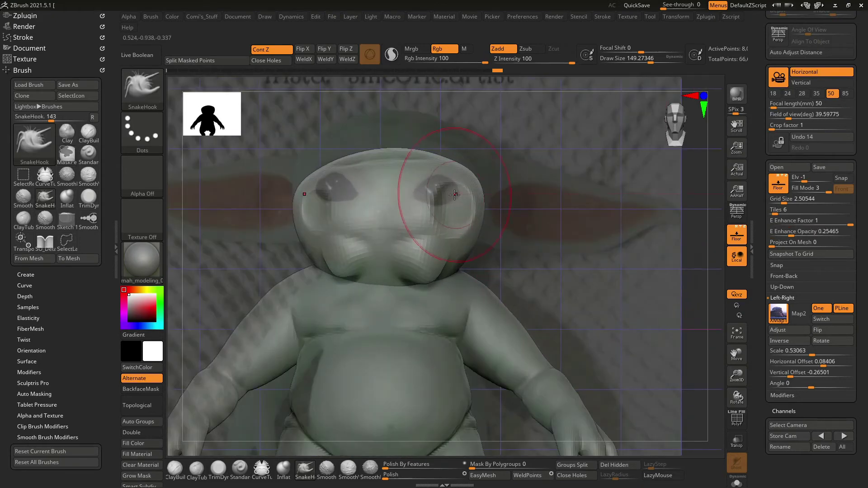
ctrl+click(515, 253)
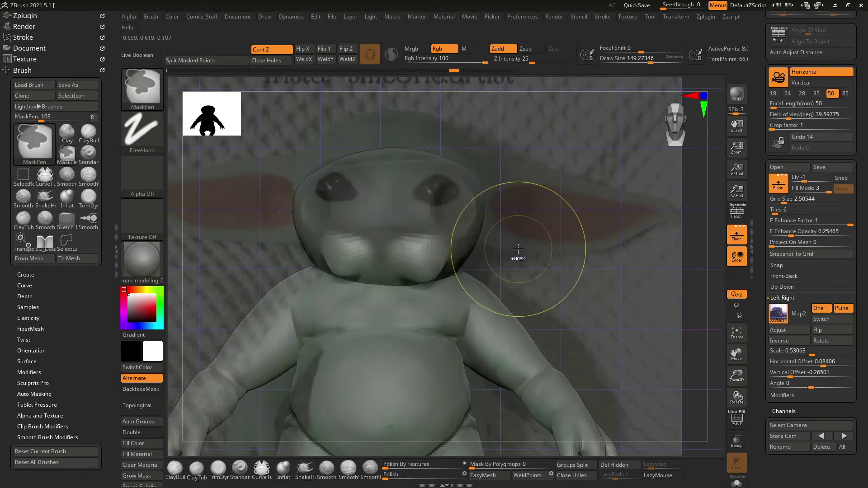
ctrl+click(518, 250)
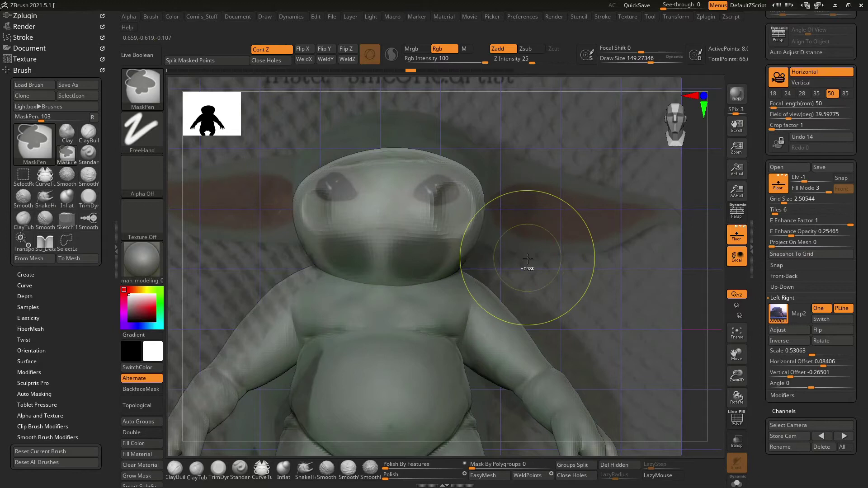
key(b)
key(s)
key(h)
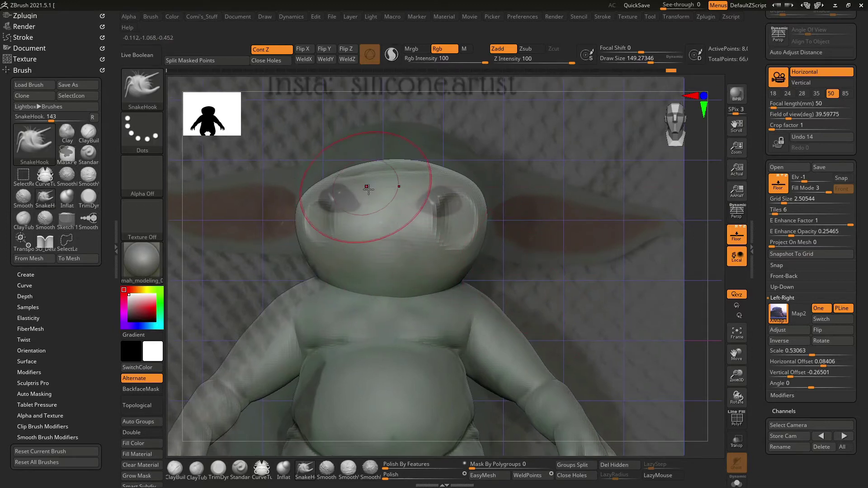
Zoom out and expand the Draw > Up-Down reference settings.
scroll(674, 264, down, 5)
scroll(674, 263, down, 3)
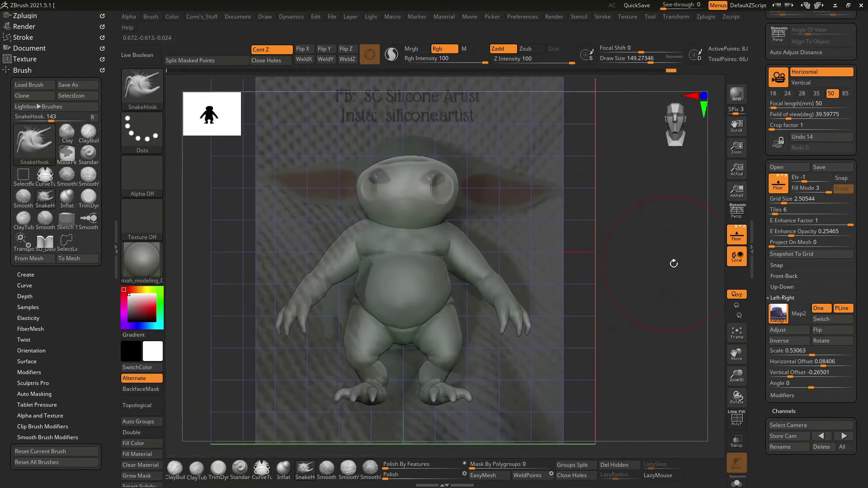
click(783, 298)
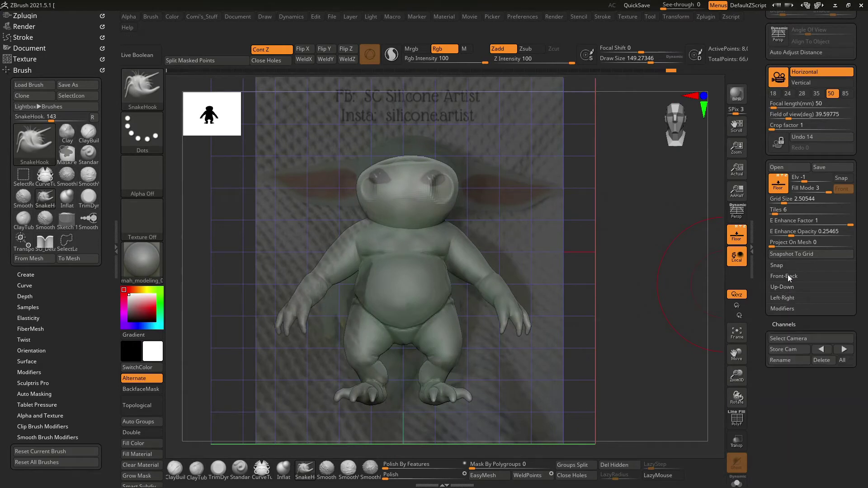
Realign the front reference image offsets in Draw > Front-Back and strengthen its opacity.
click(788, 276)
mouse_move(820, 340)
mouse_down()
mouse_move(809, 353)
mouse_move(820, 357)
mouse_up()
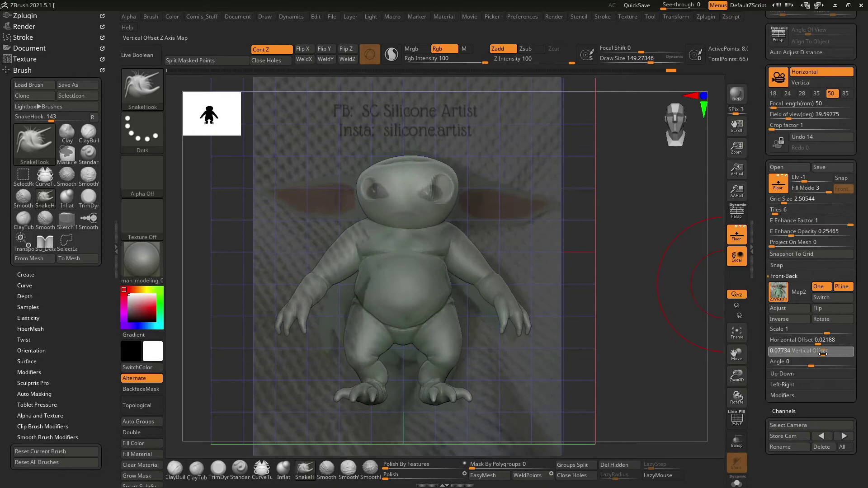
drag(820, 352, 817, 351)
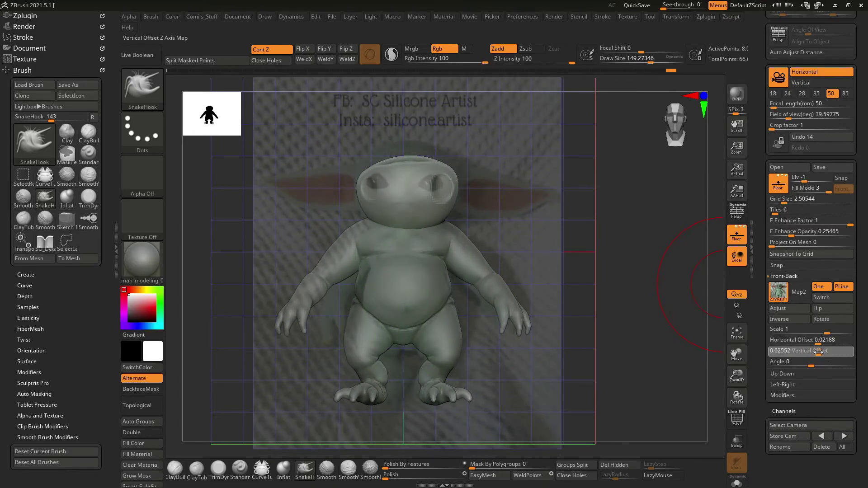
mouse_move(630, 262)
alt+mouse_down()
mouse_move(647, 318)
mouse_move(592, 287)
alt+mouse_up()
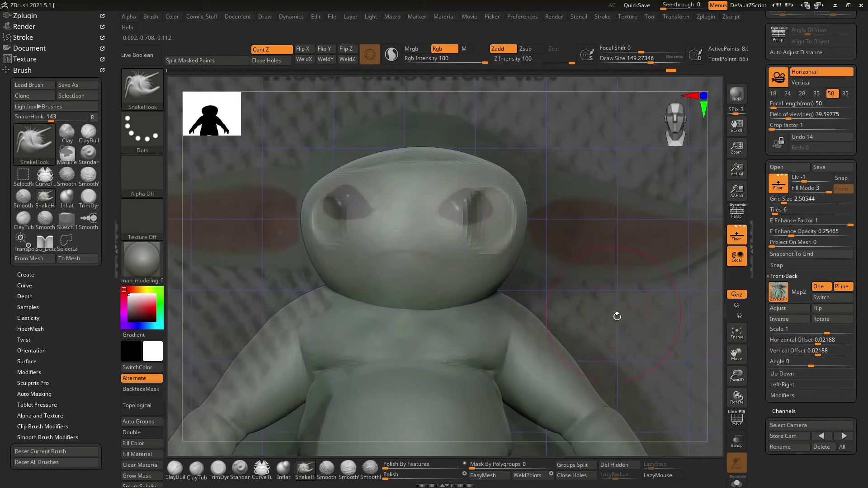
drag(618, 316, 624, 290)
mouse_move(814, 221)
mouse_down()
mouse_move(808, 225)
mouse_move(852, 222)
mouse_up()
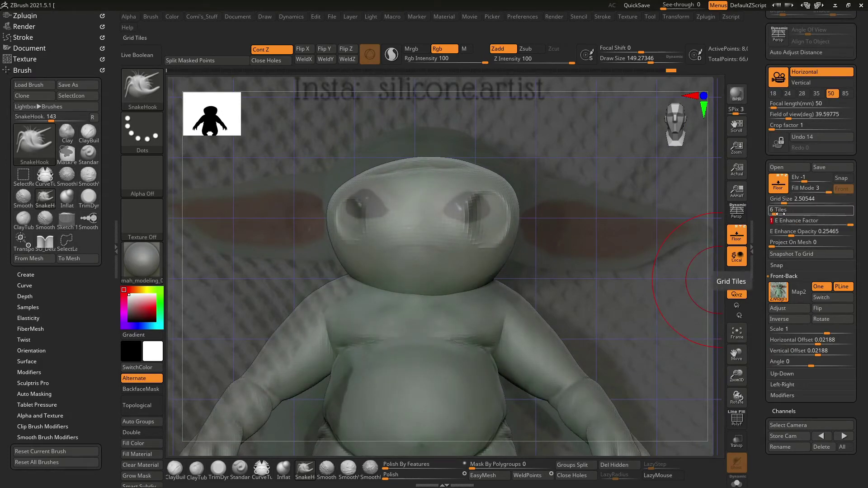
drag(797, 233, 810, 235)
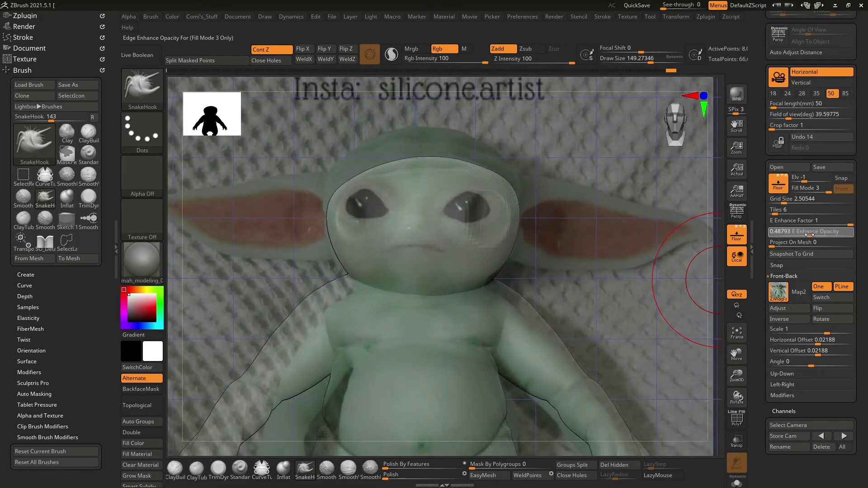
Pull the top of the head dome upward to make it taller.
drag(626, 288, 445, 194)
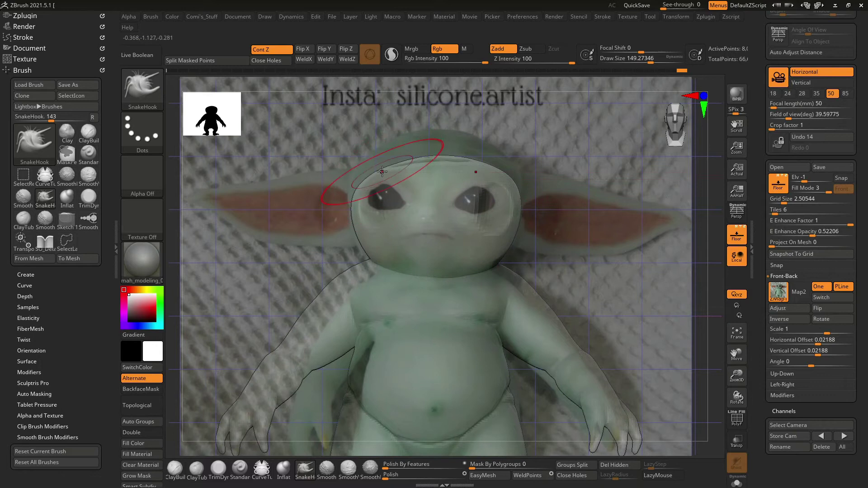
drag(405, 157, 391, 151)
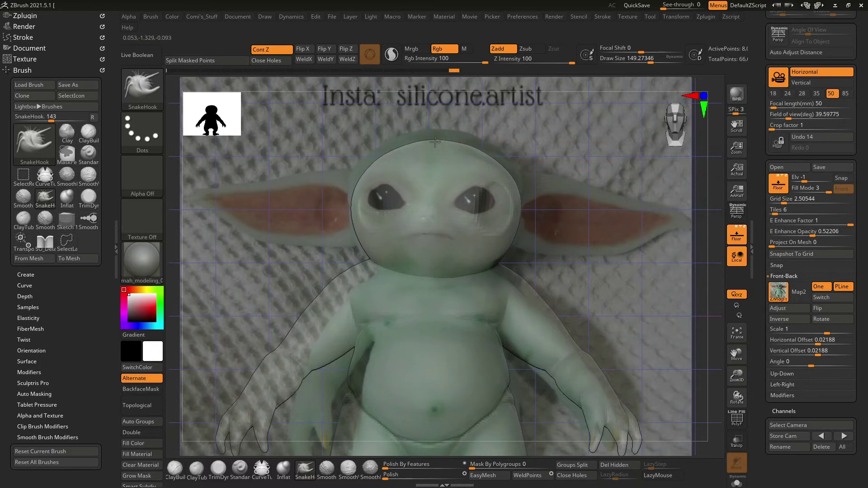
drag(391, 151, 381, 155)
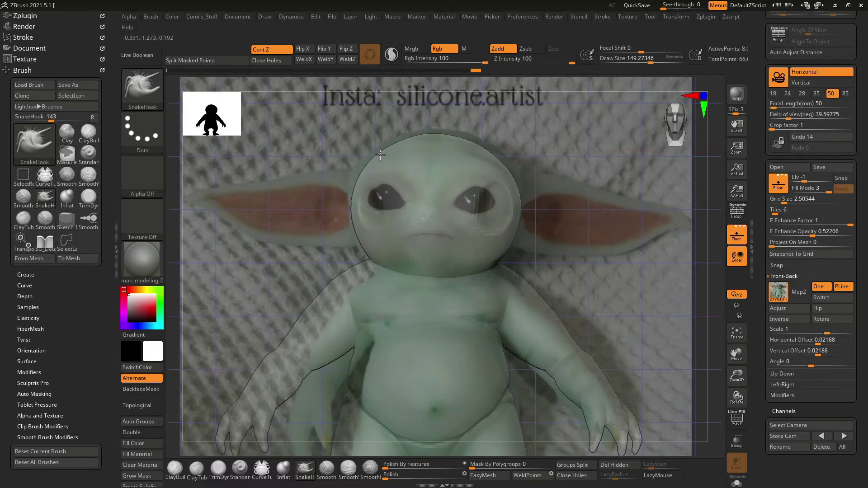
ctrl+right_drag(376, 162, 620, 157)
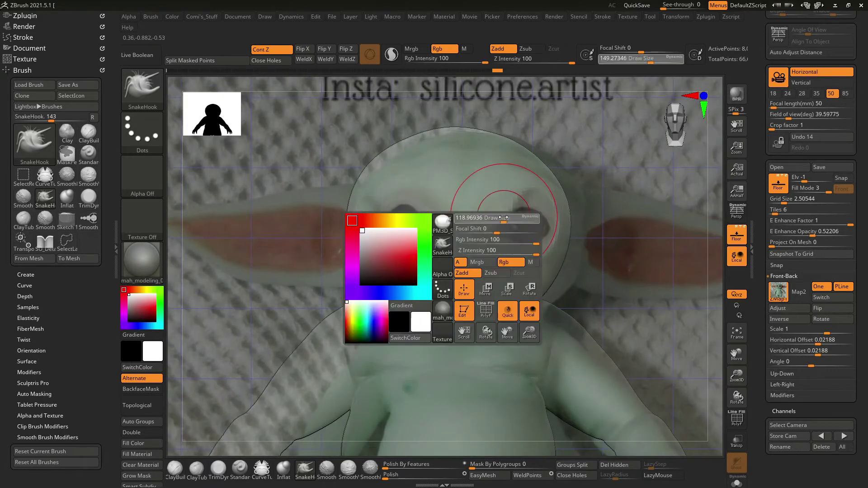
Hide the floor reference and build up one eye socket with ClayBuildup.
key(b)
key(c)
key(b)
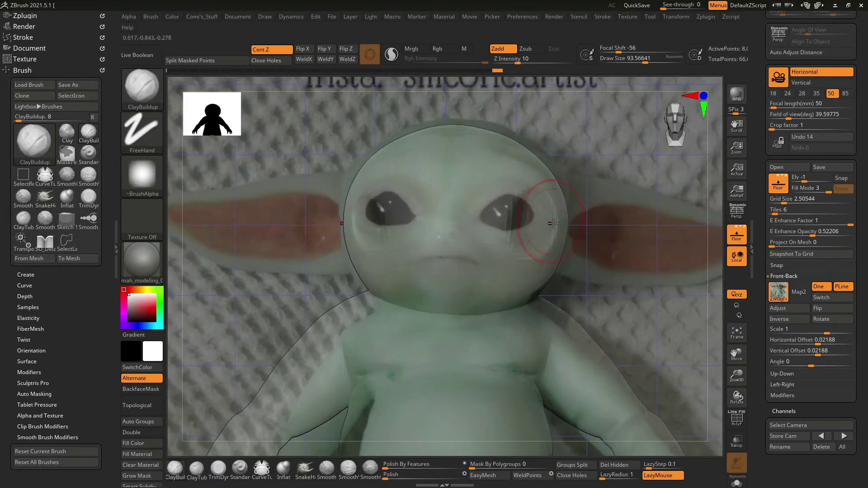
key(shift)
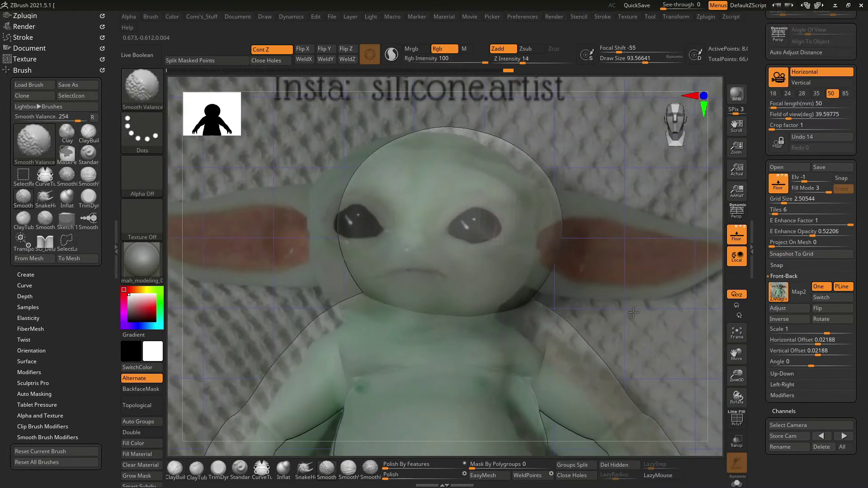
key(shift)
key(shift+p)
mouse_move(481, 200)
mouse_down()
mouse_move(492, 216)
mouse_move(484, 235)
mouse_up()
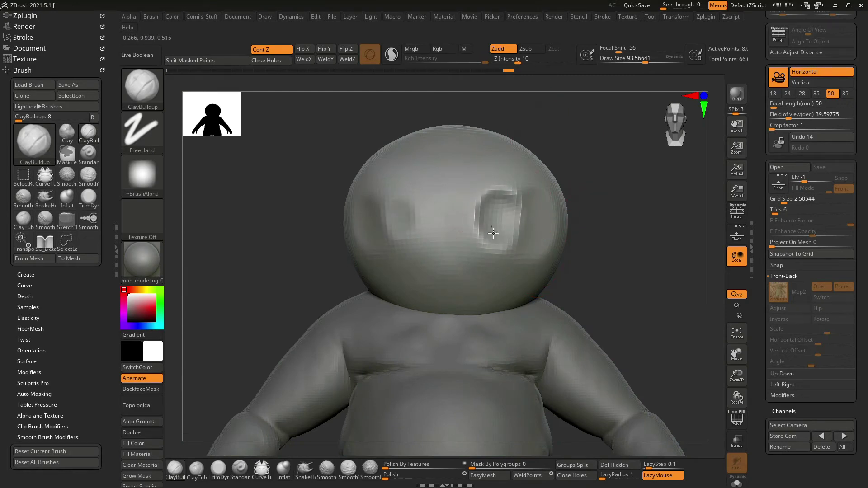
key(f)
drag(578, 184, 577, 213)
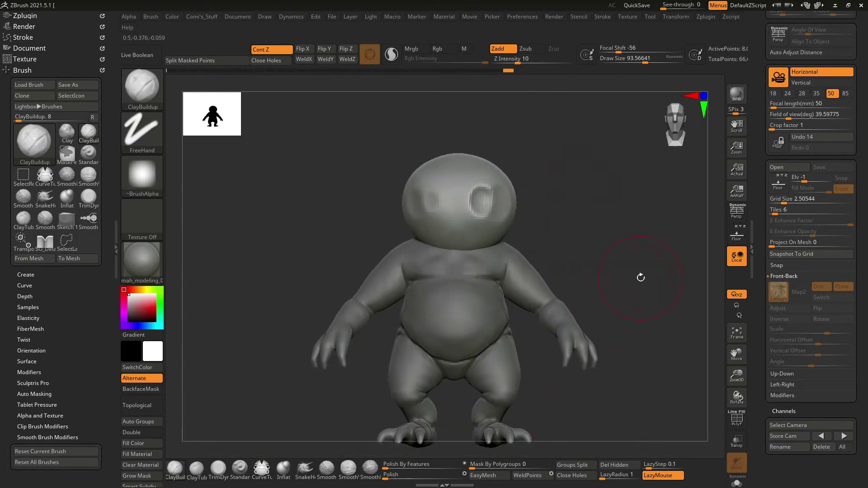
scroll(778, 56, up, 2)
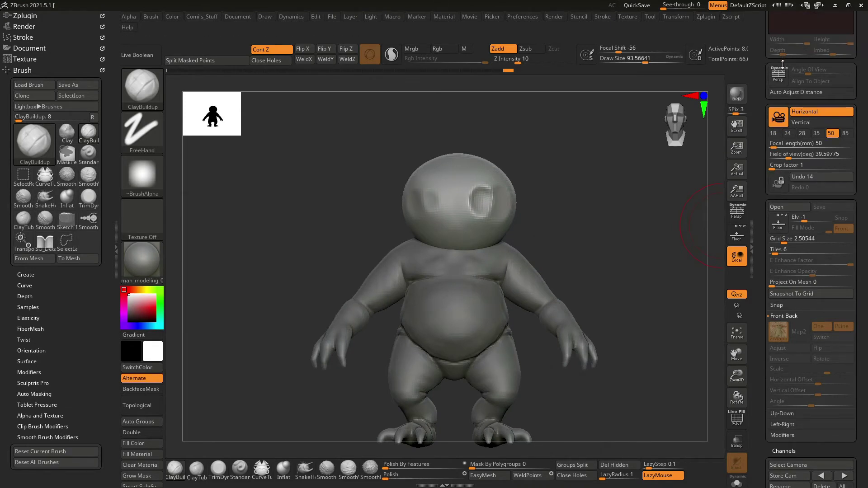
scroll(782, 64, up, 5)
scroll(778, 72, up, 3)
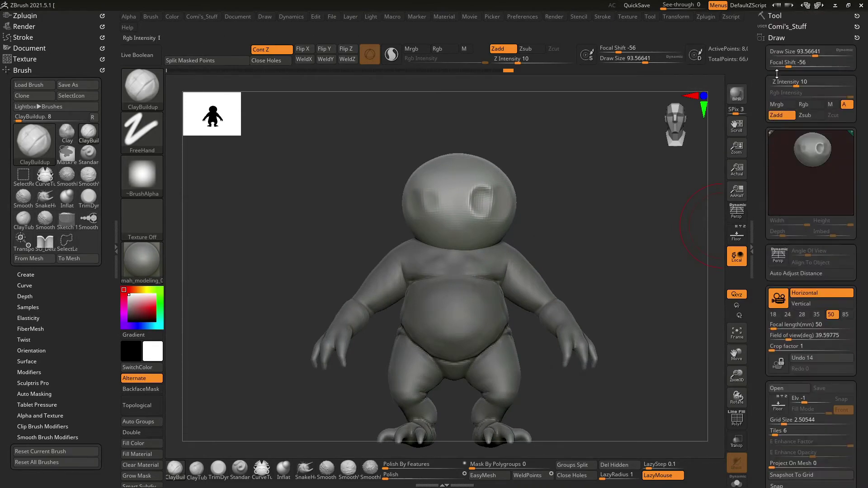
Mirror the head with Tool > Deformation > Mirror so both eye sockets match.
click(776, 39)
click(776, 16)
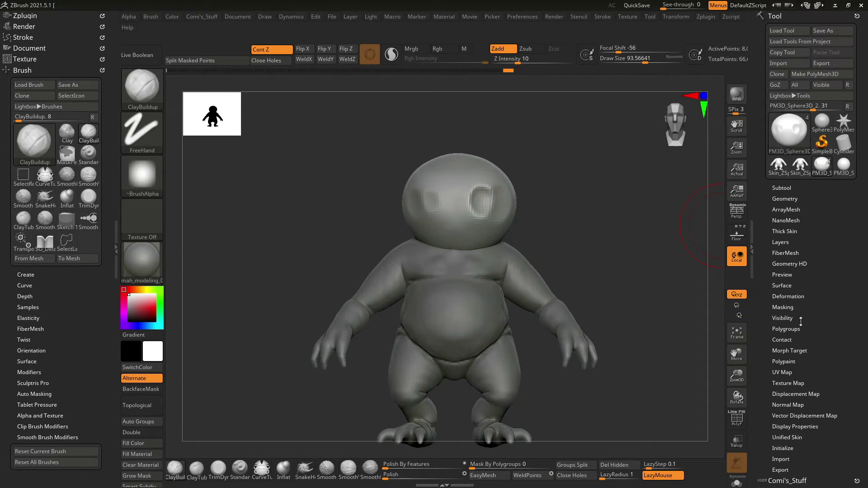
click(789, 296)
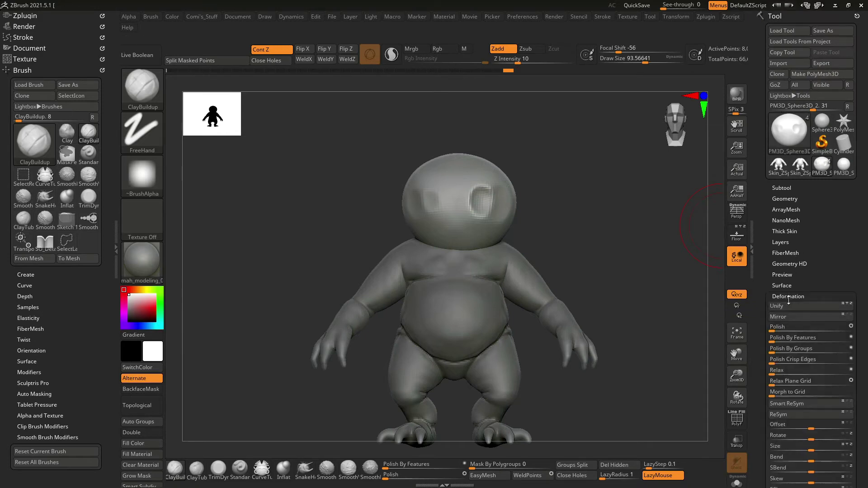
click(797, 318)
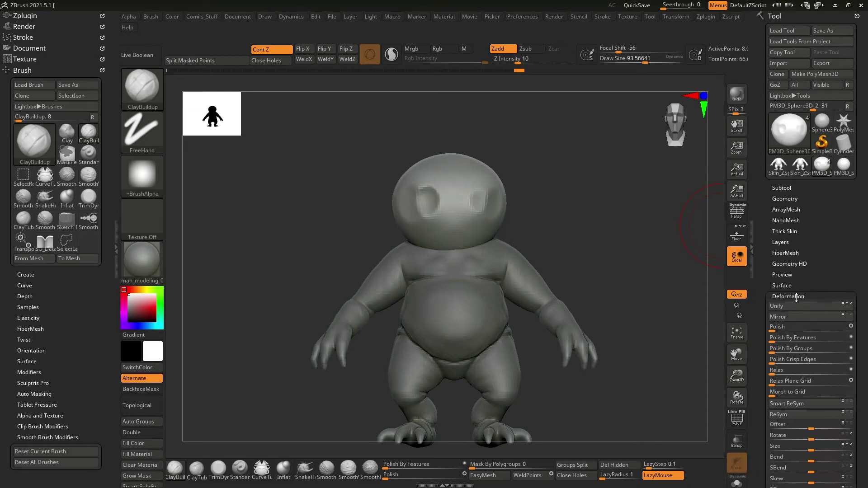
click(795, 296)
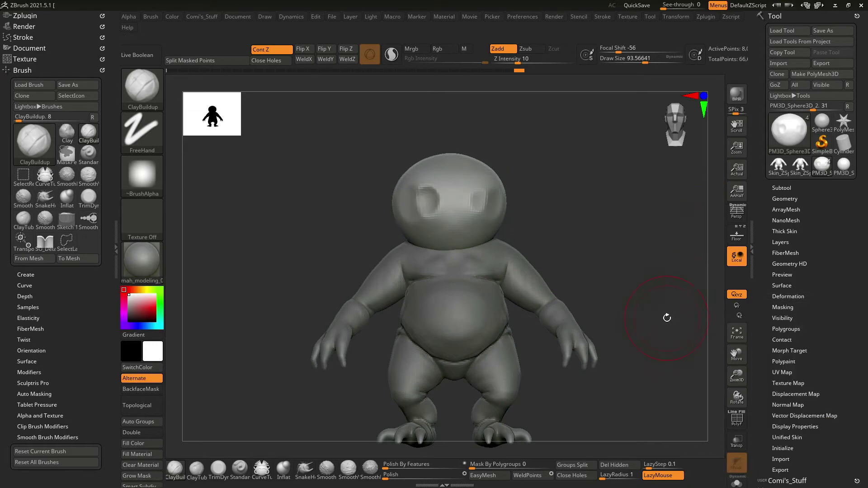
Weld the halves with Tool > Geometry > Modify Topology > Mirror And Weld.
click(786, 199)
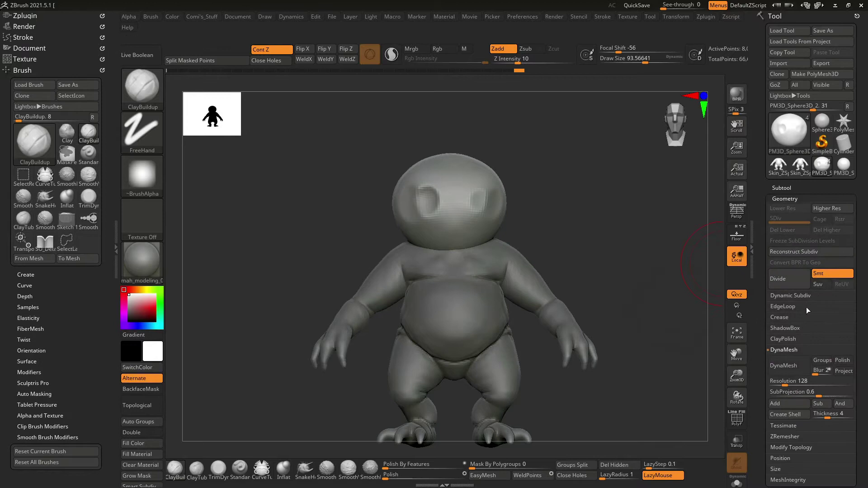
drag(760, 345, 760, 289)
click(780, 296)
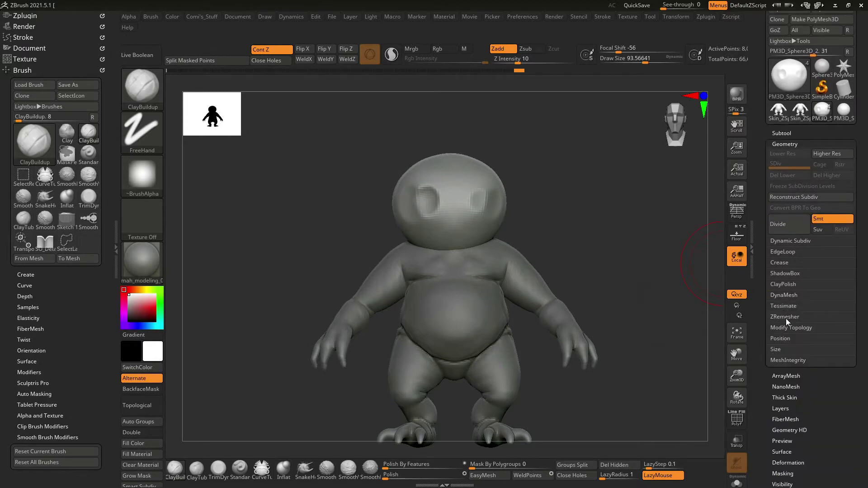
click(791, 330)
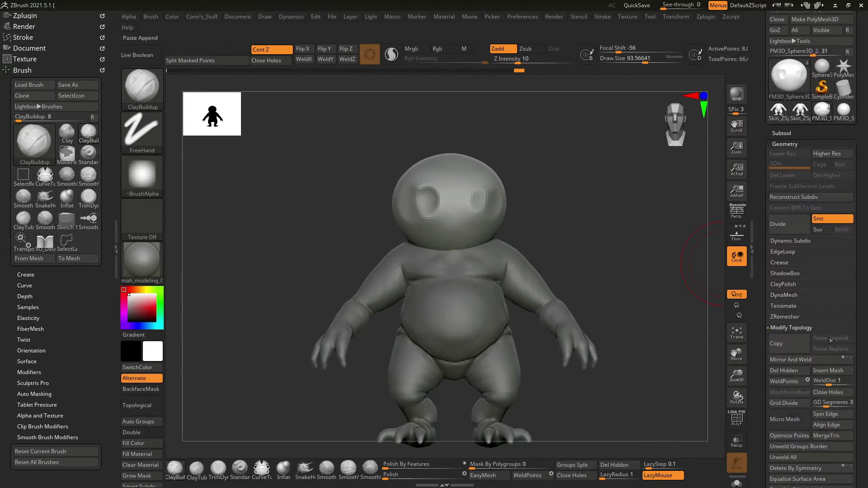
click(815, 360)
scroll(657, 271, up, 3)
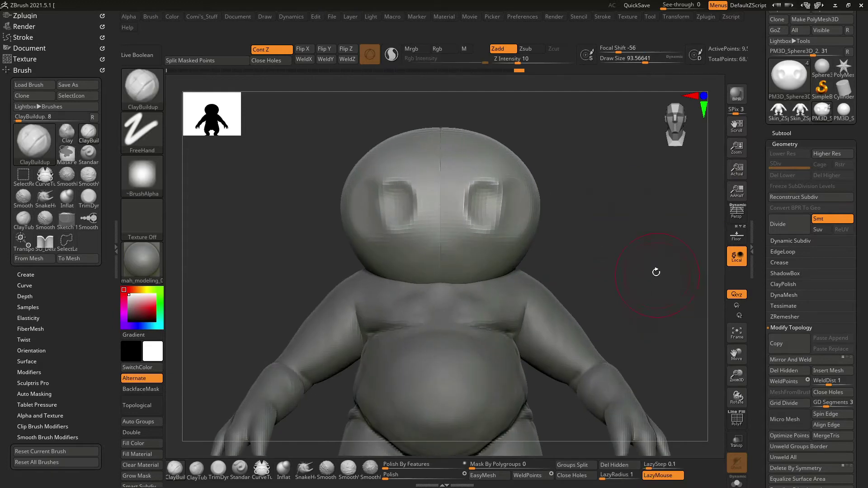
Show the floor reference behind the model and smooth the mouth area below the nose.
key(shift)
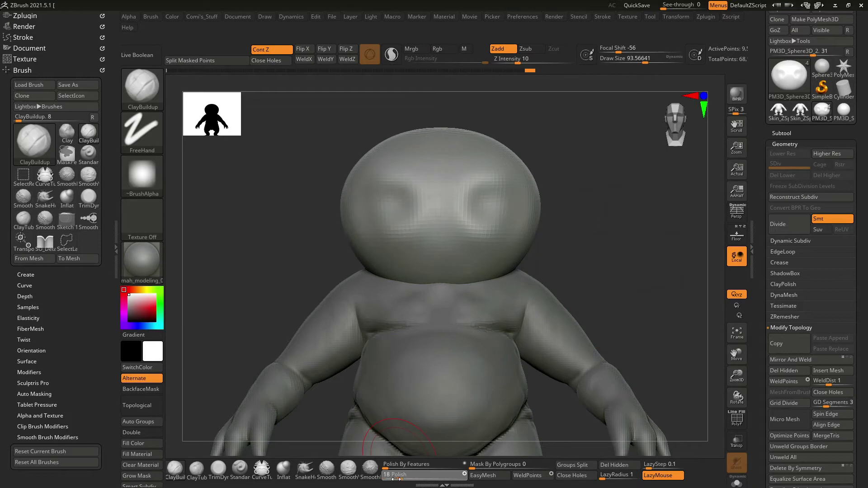
right_drag(552, 281, 592, 214)
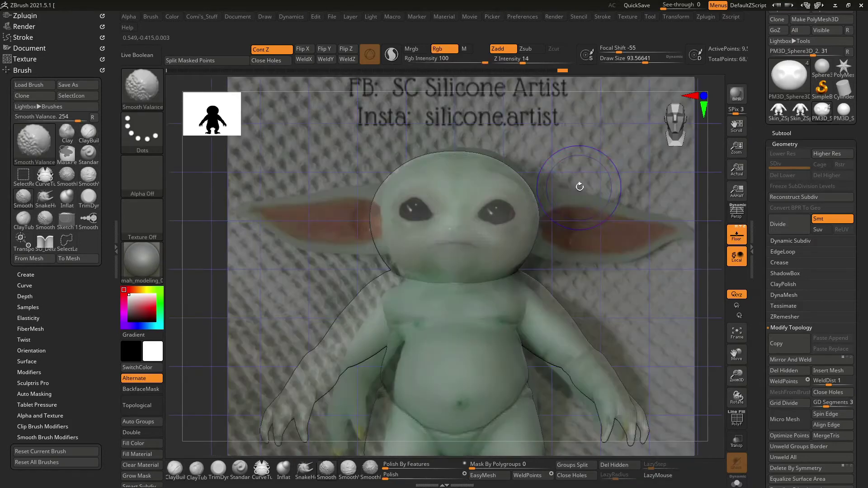
key(shift+p)
ctrl+right_drag(687, 269, 672, 299)
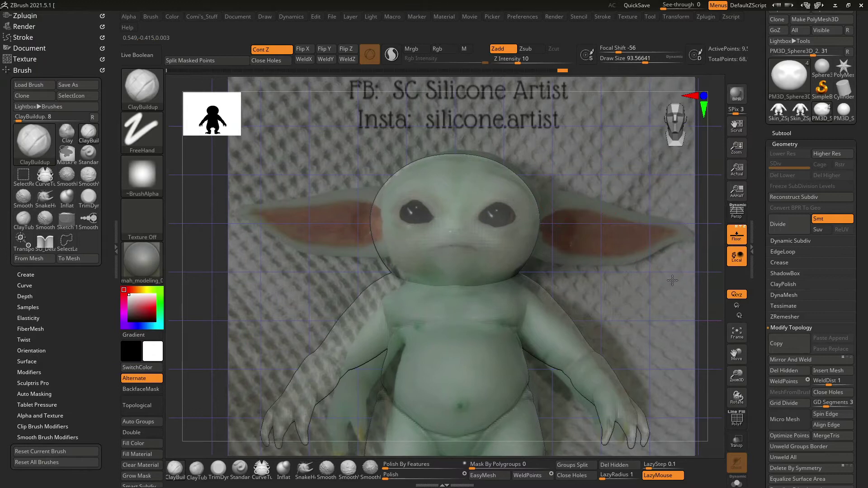
drag(480, 256, 499, 258)
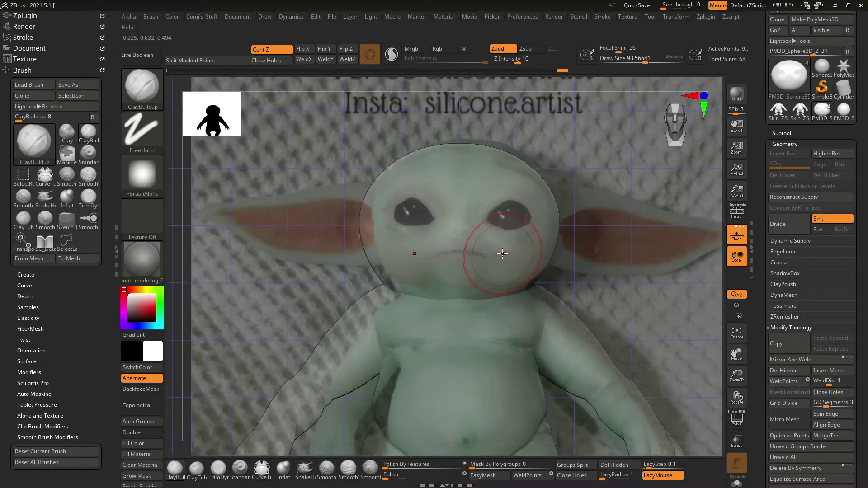
ctrl+right_drag(613, 271, 655, 306)
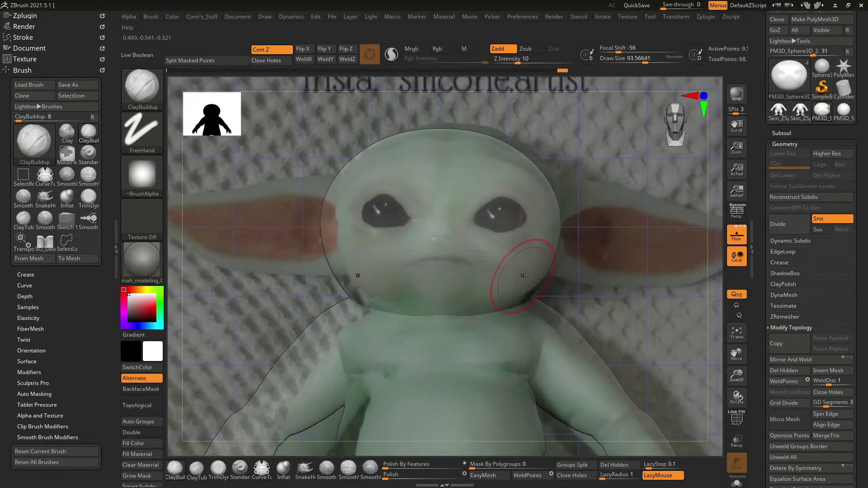
Set the brush focal shift to -7 and compare side and three-quarter views.
right_drag(585, 122, 552, 122)
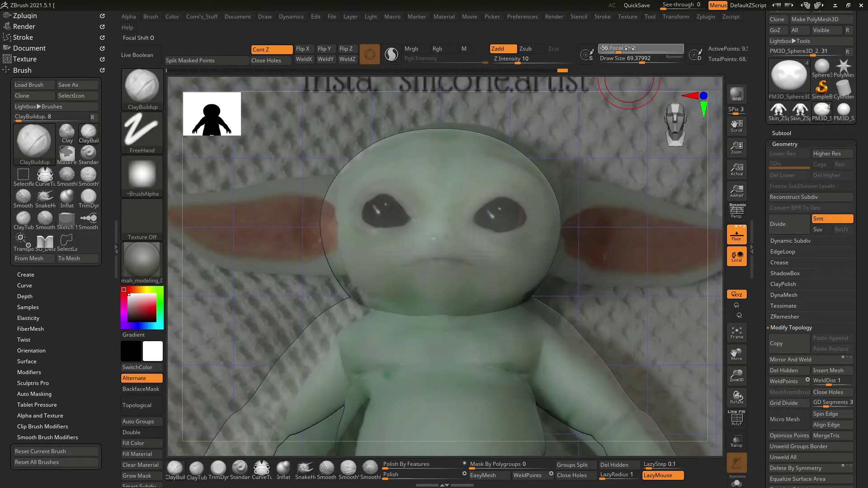
drag(635, 49, 637, 49)
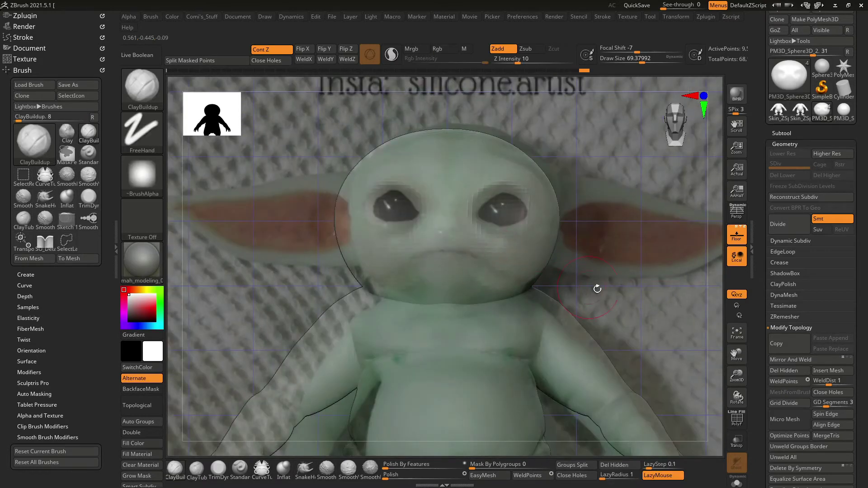
drag(597, 288, 503, 278)
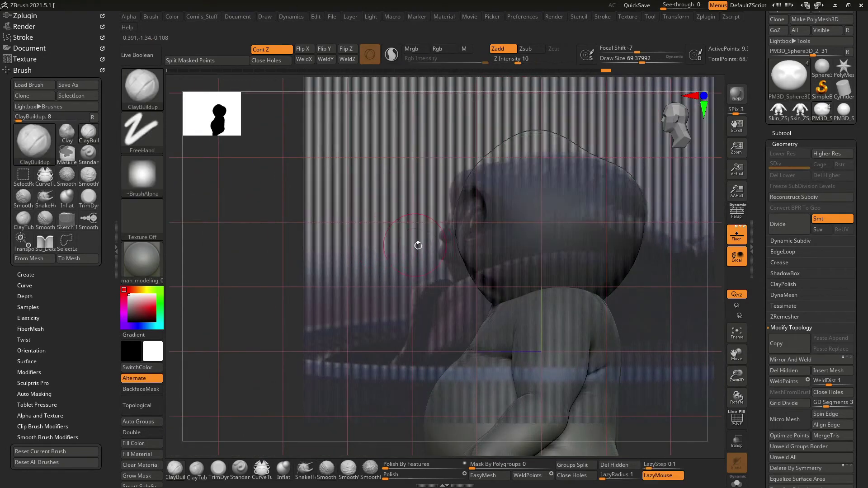
key(b)
key(s)
key(h)
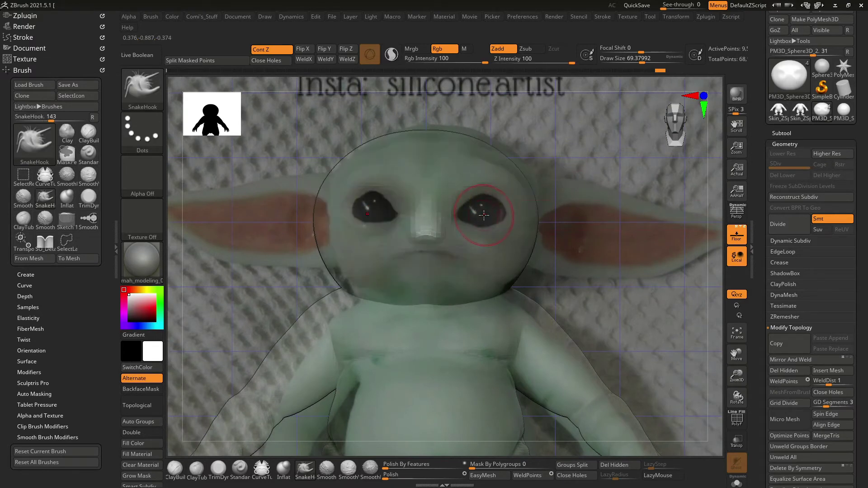
Inflate and smooth the mouth, toggling the reference photo off and on to line it up.
key(b)
key(i)
key(n)
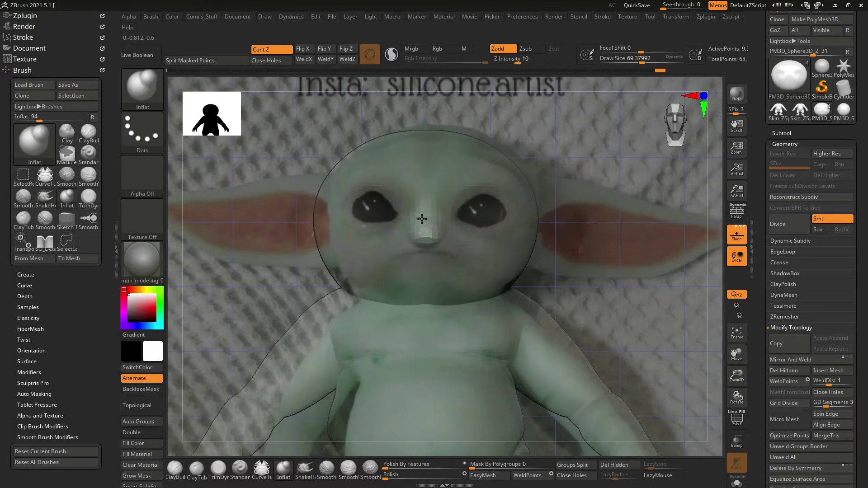
drag(604, 136, 591, 159)
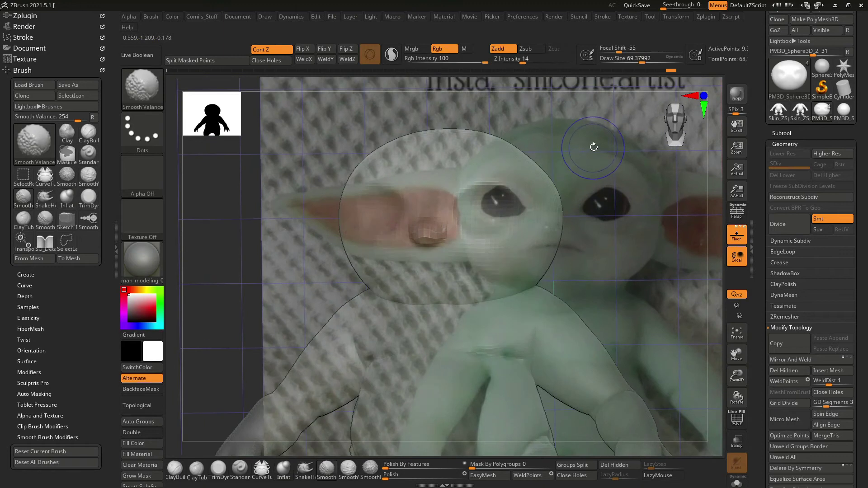
shift+drag(592, 159, 603, 141)
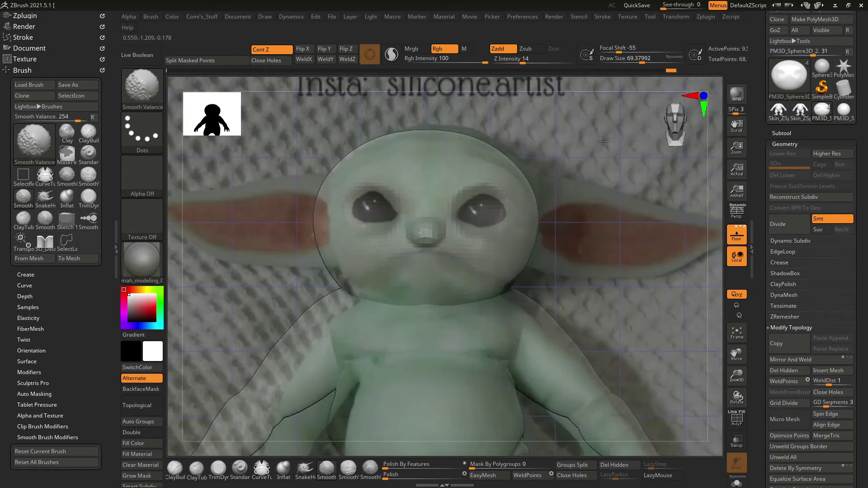
key(shift)
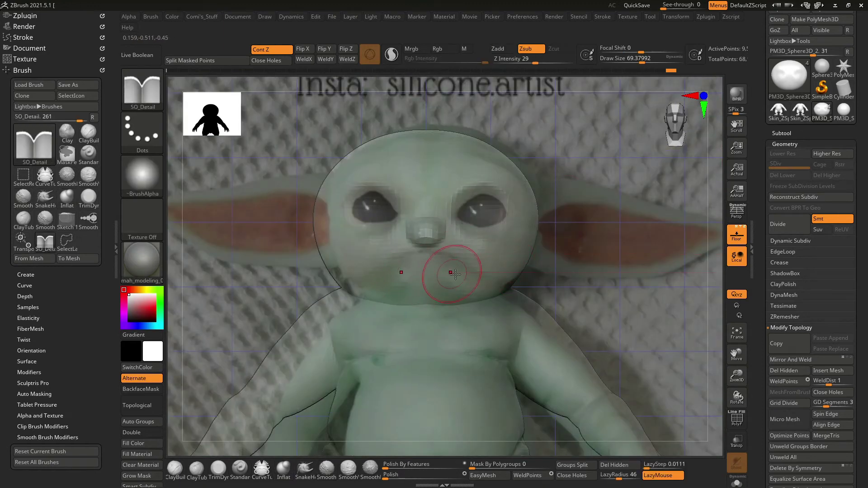
key(shift+p)
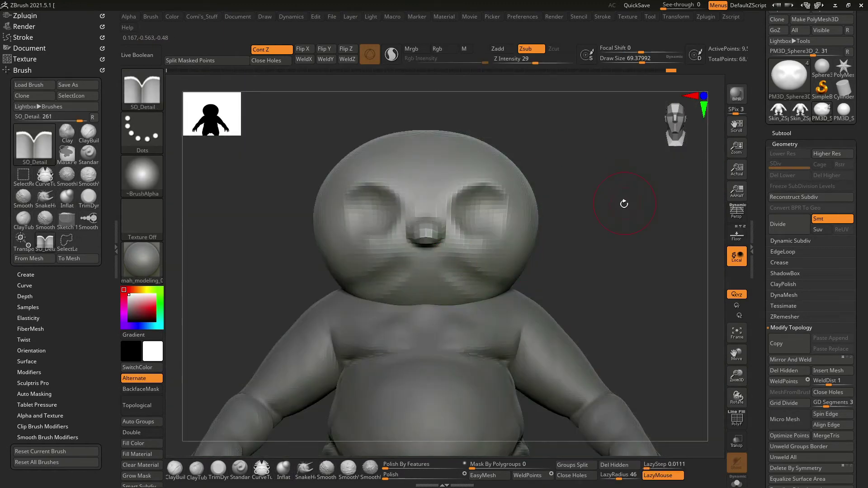
drag(624, 204, 606, 208)
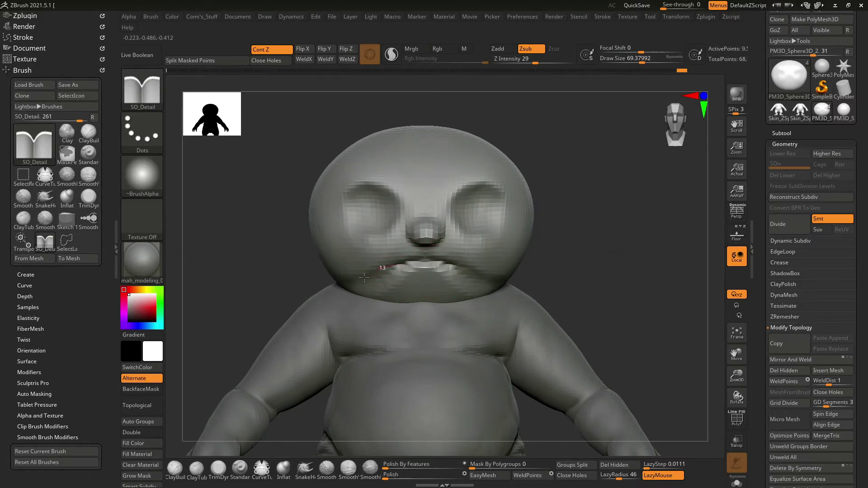
drag(589, 217, 572, 215)
key(shift+p)
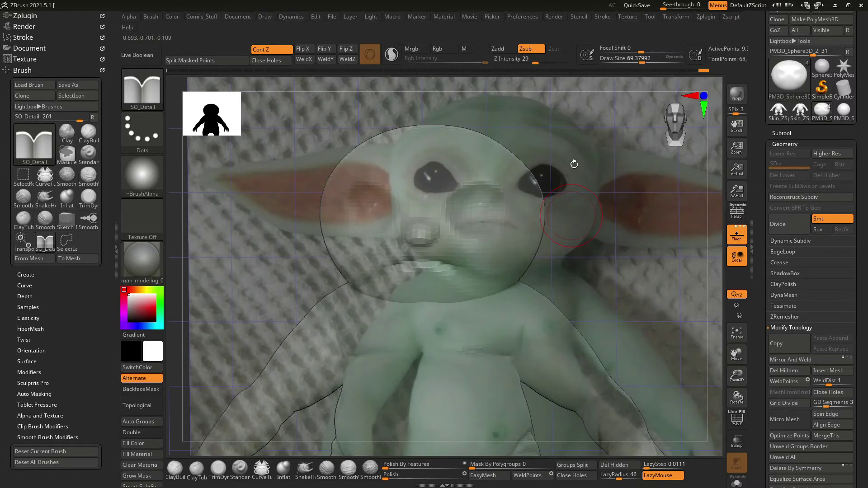
drag(648, 272, 573, 291)
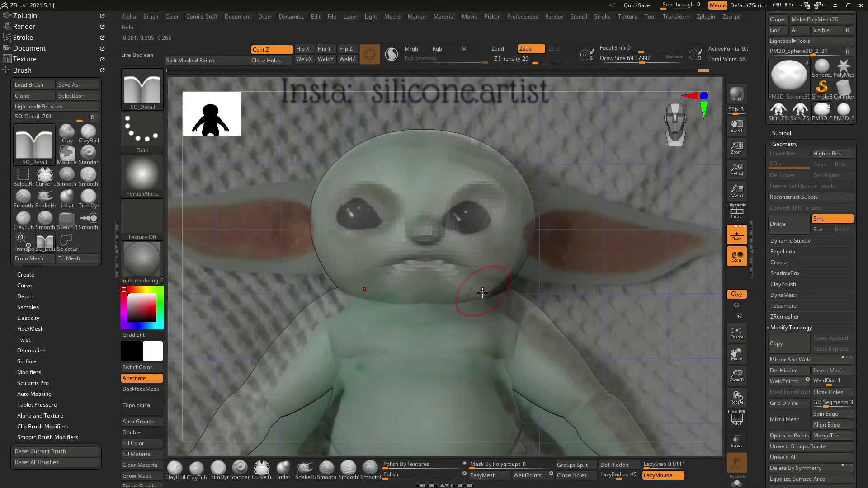
Build up the lips with ClayBuildup while orbiting between side and front views.
key(b)
key(c)
key(b)
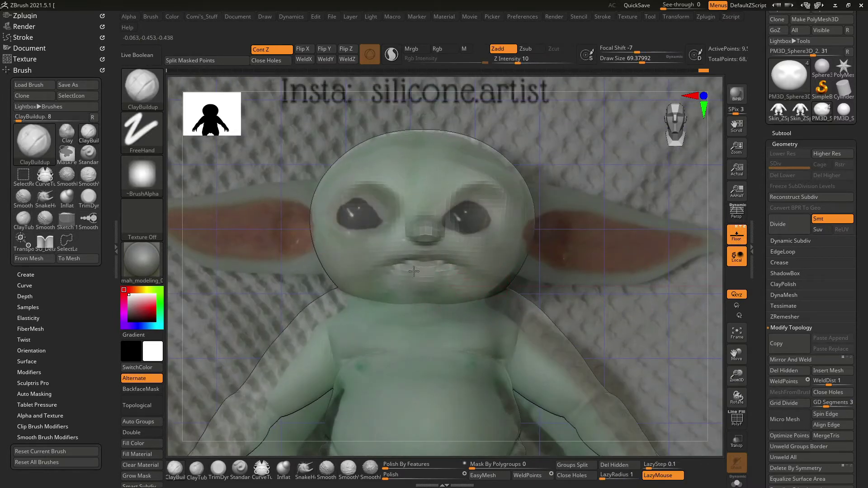
right_drag(410, 279, 414, 275)
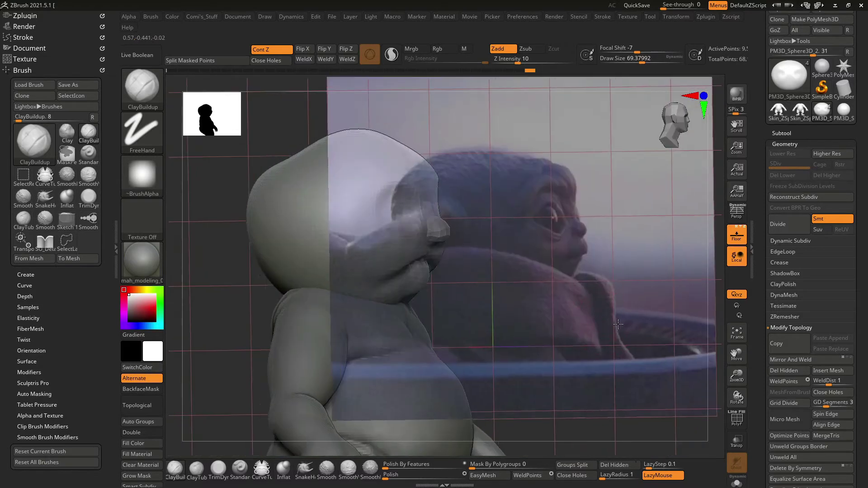
right_drag(522, 280, 338, 328)
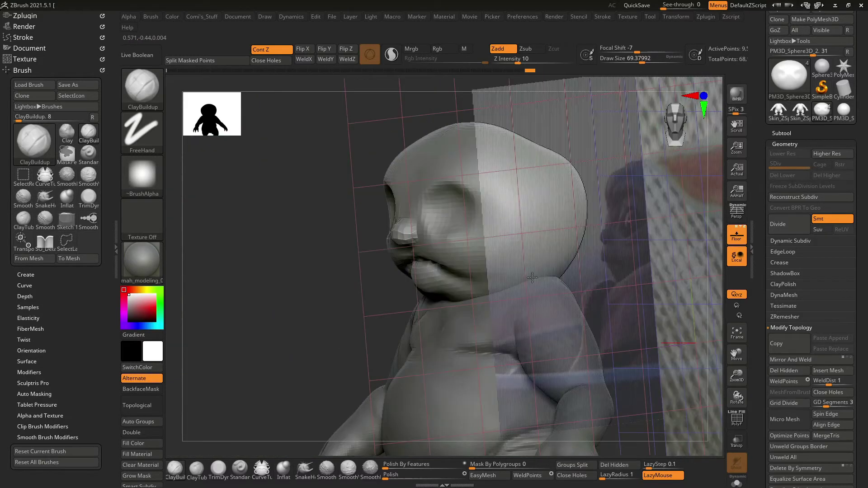
mouse_move(498, 120)
mouse_down()
mouse_move(554, 104)
mouse_move(587, 213)
mouse_up()
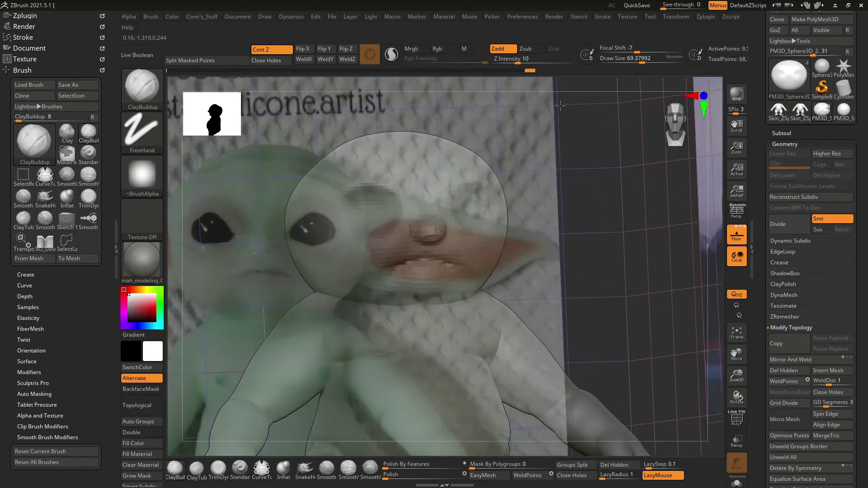
drag(601, 245, 582, 260)
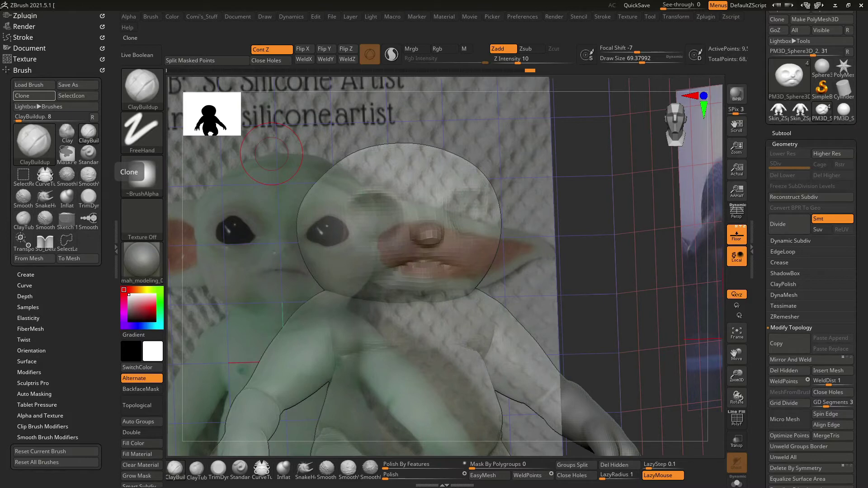
mouse_move(625, 207)
mouse_down()
mouse_move(605, 206)
mouse_move(608, 252)
mouse_move(622, 277)
mouse_up()
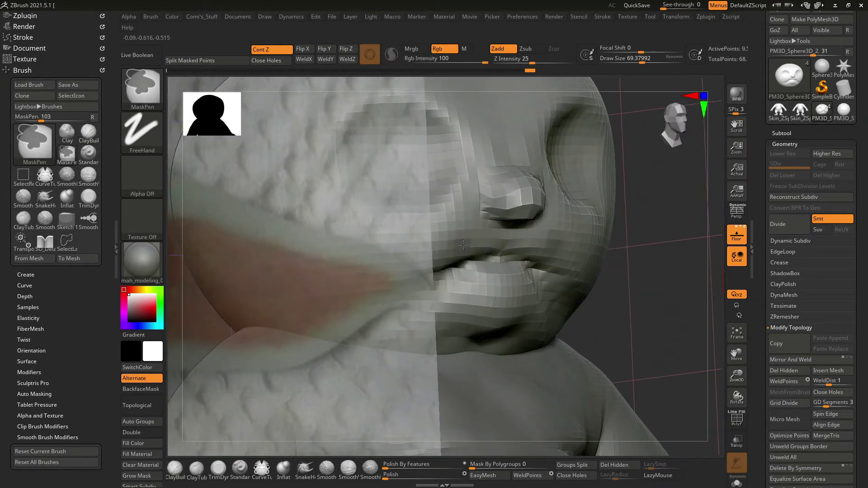
Mask around the mouth, raise brush size to about 166, and pull the lips forward in side view.
ctrl+drag(579, 237, 430, 237)
ctrl+click(628, 273)
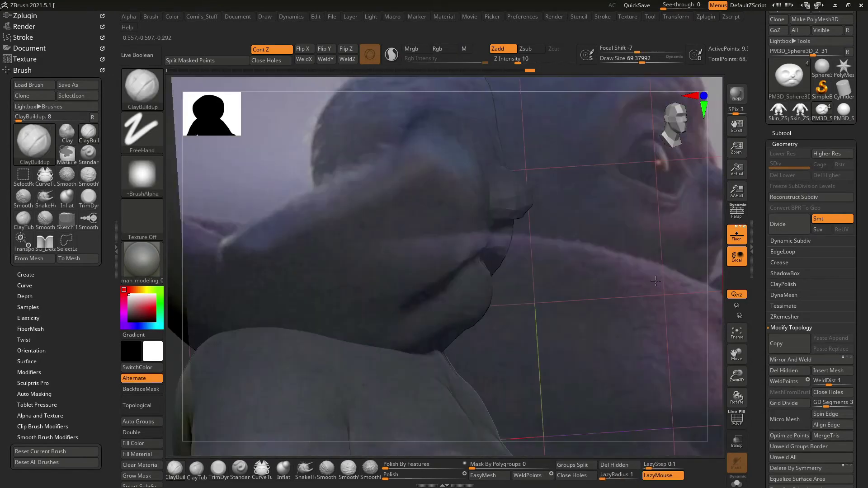
key(space)
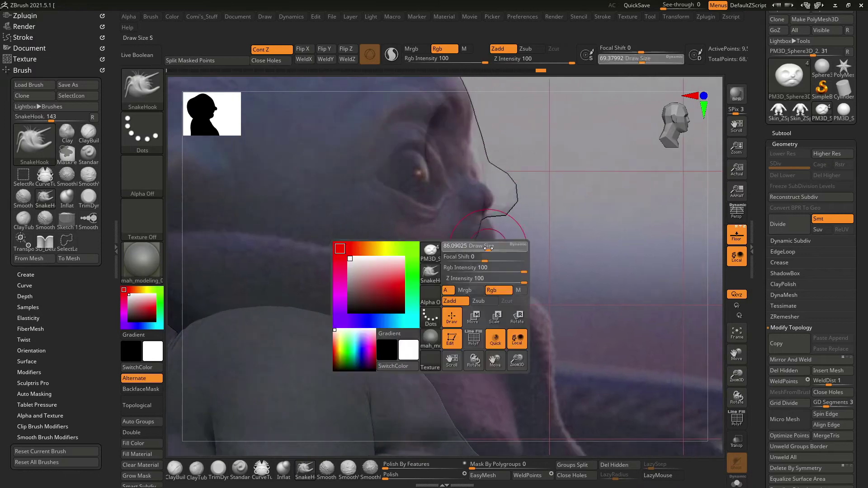
drag(482, 250, 532, 242)
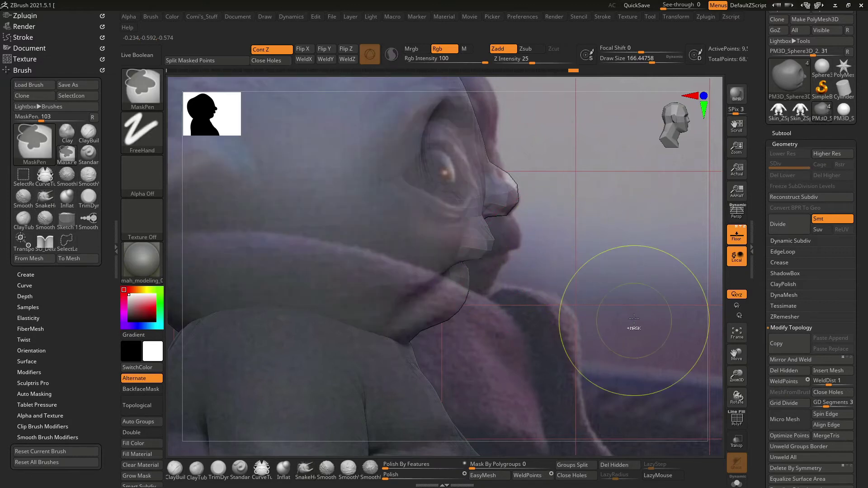
drag(630, 329, 616, 202)
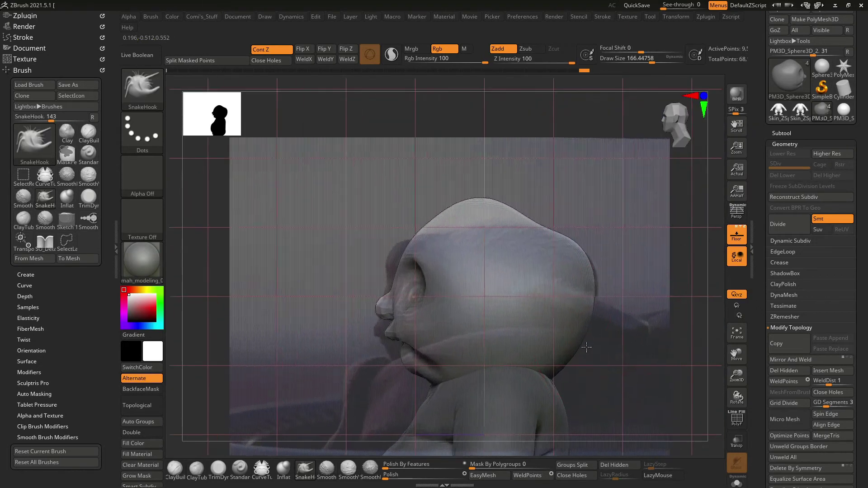
drag(587, 347, 492, 195)
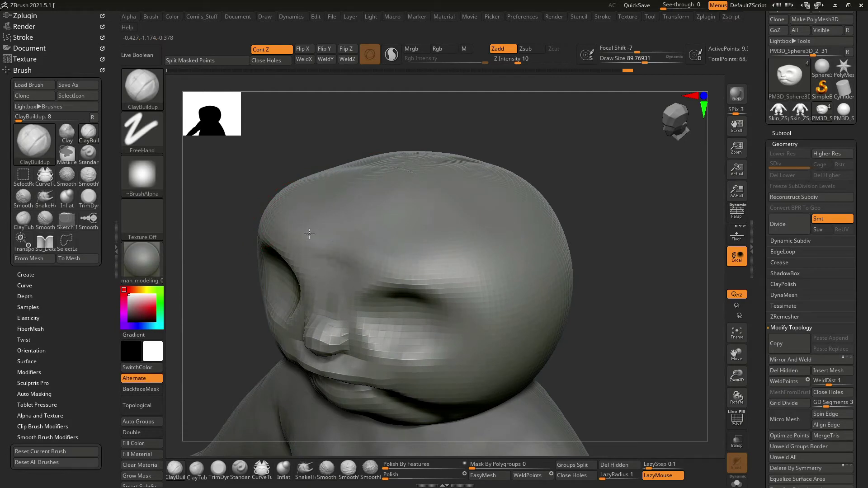
Build up the nose bridge between the eyes with ClayBuildup.
mouse_move(322, 158)
mouse_down()
mouse_move(339, 252)
mouse_move(362, 271)
mouse_move(371, 262)
mouse_up()
drag(316, 262, 332, 282)
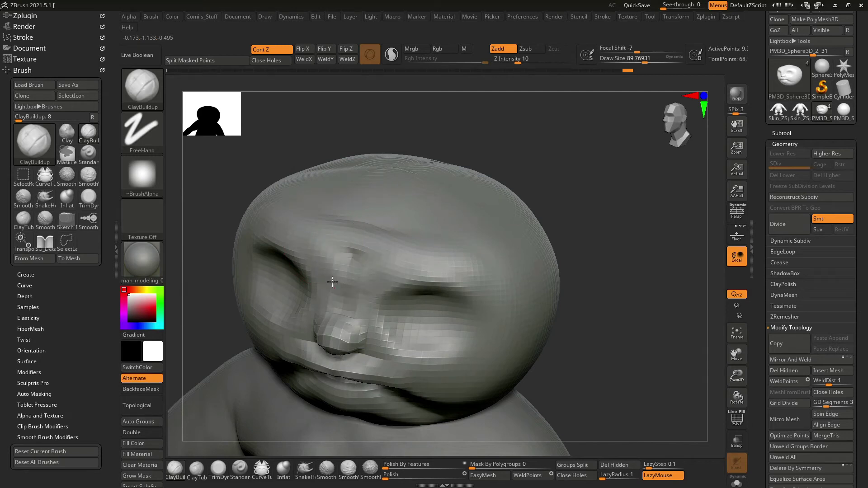
drag(357, 195, 390, 168)
drag(466, 132, 436, 267)
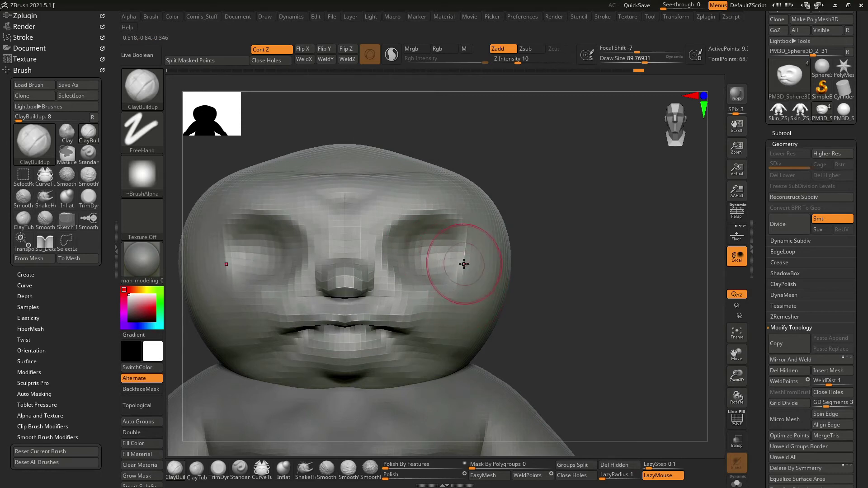
Carve around the right eye, along the brow, and deeper into the socket with SO_Detail.
key(1)
key(space)
drag(464, 270, 476, 251)
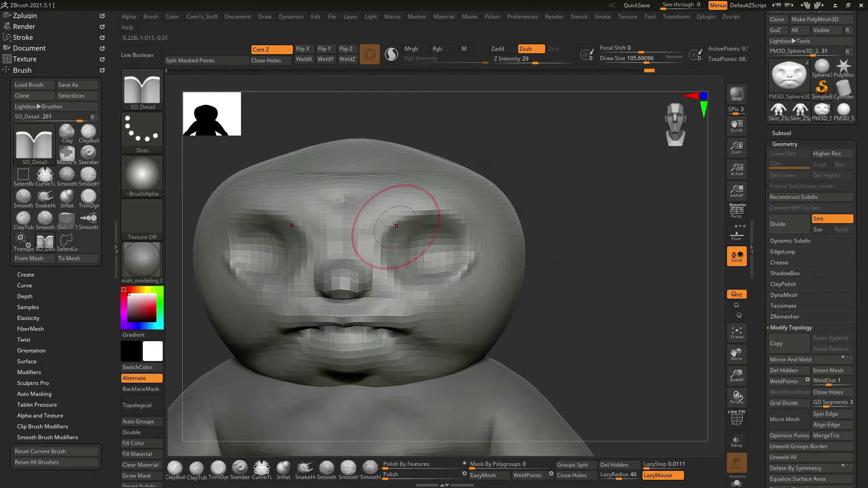
drag(394, 230, 423, 194)
drag(464, 219, 482, 243)
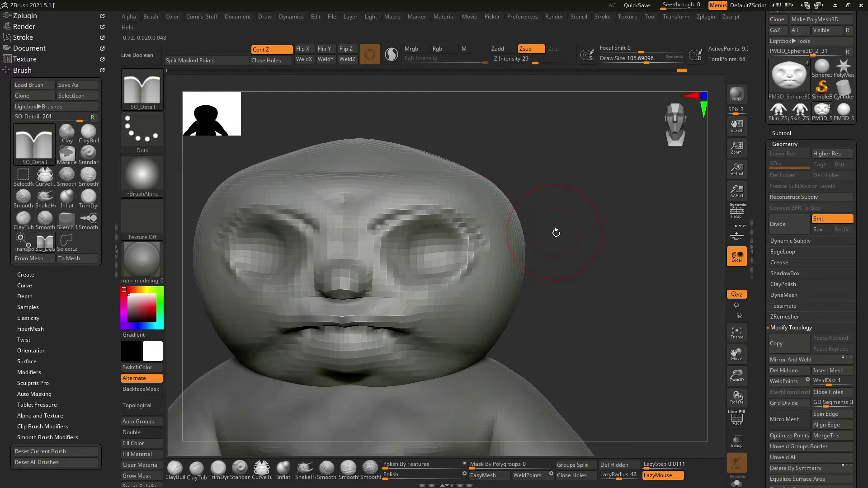
scroll(556, 233, down, 5)
mouse_move(545, 217)
mouse_down()
mouse_move(558, 211)
mouse_move(551, 206)
mouse_up()
scroll(596, 264, up, 5)
mouse_move(596, 264)
mouse_down()
mouse_move(590, 172)
mouse_move(556, 207)
mouse_up()
Return to ClayBuildup at brush size about 63 and zoom out to the torso.
key(b)
key(c)
key(b)
key(space)
drag(411, 271, 396, 261)
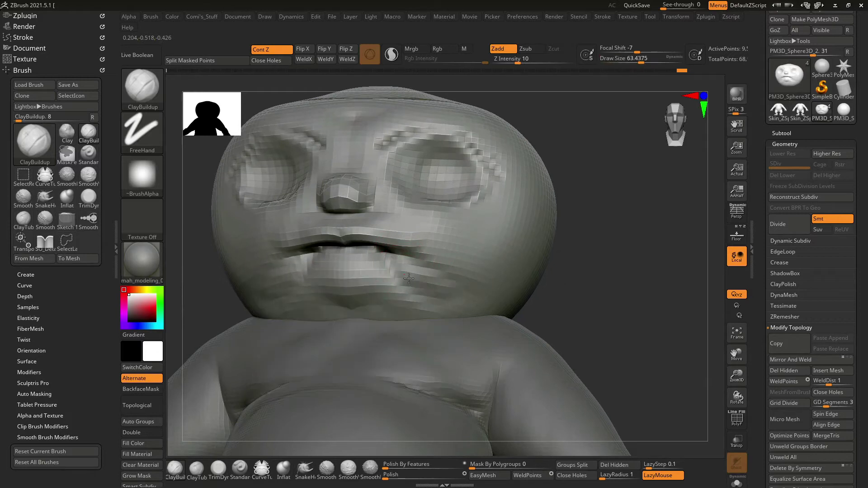
alt+drag(547, 282, 594, 246)
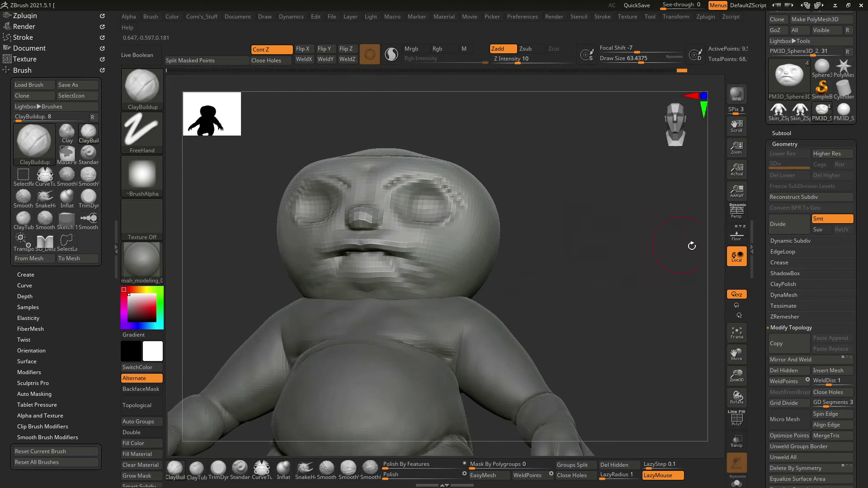
Remesh the model with DynaMesh from the Tool > Geometry settings.
click(785, 145)
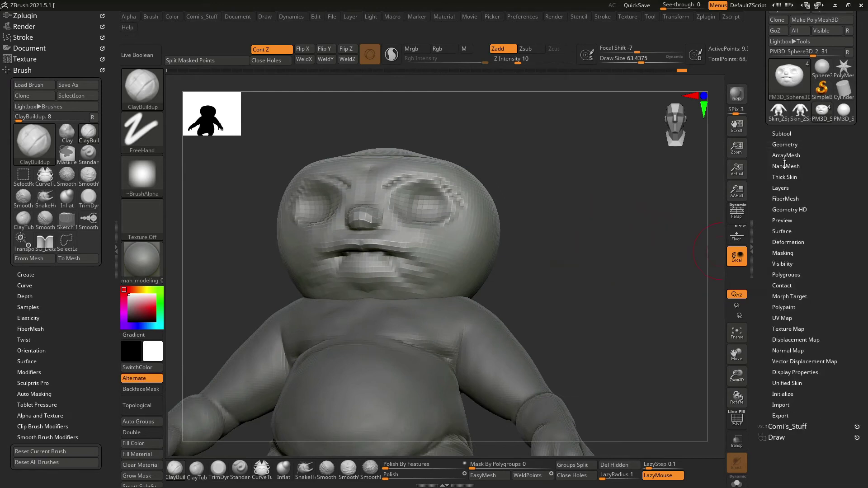
click(785, 145)
click(789, 330)
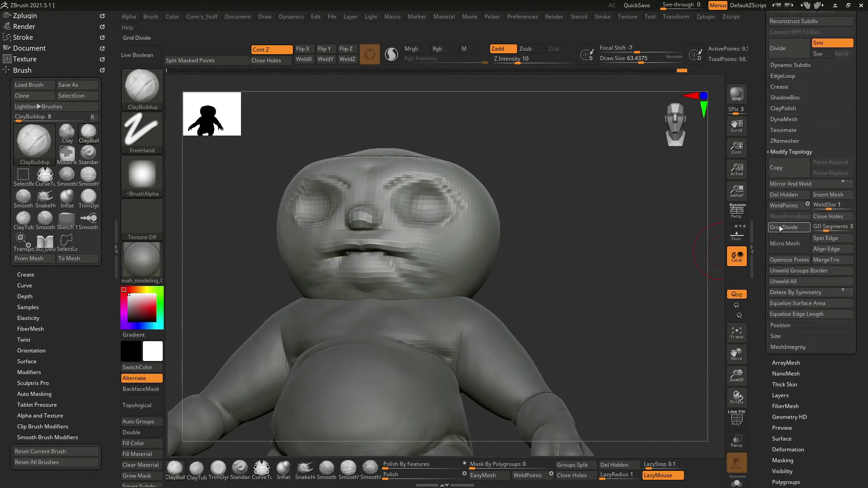
click(778, 152)
click(782, 120)
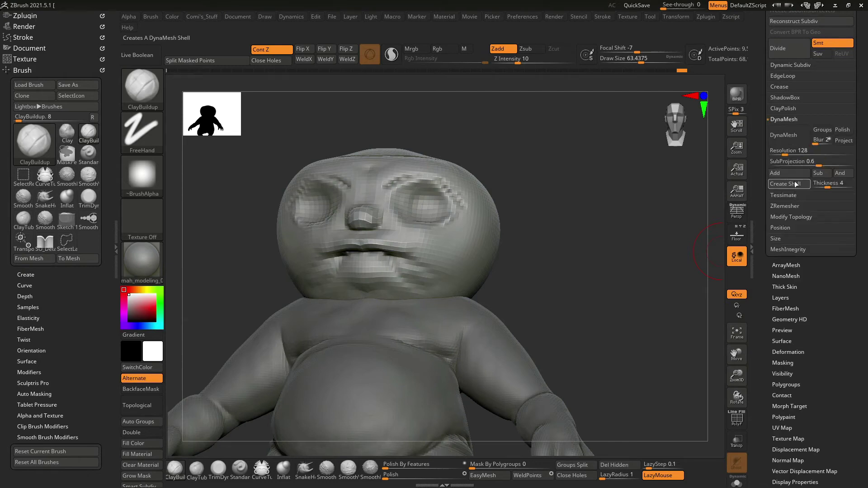
click(779, 141)
Carve SO_Detail creases from beside the nose down around both sides of the upper lip.
mouse_move(685, 224)
mouse_down()
mouse_move(663, 242)
mouse_move(663, 223)
mouse_move(650, 313)
mouse_move(657, 260)
mouse_move(620, 267)
mouse_move(644, 304)
mouse_move(615, 261)
mouse_move(624, 275)
mouse_move(556, 285)
mouse_move(625, 281)
mouse_up()
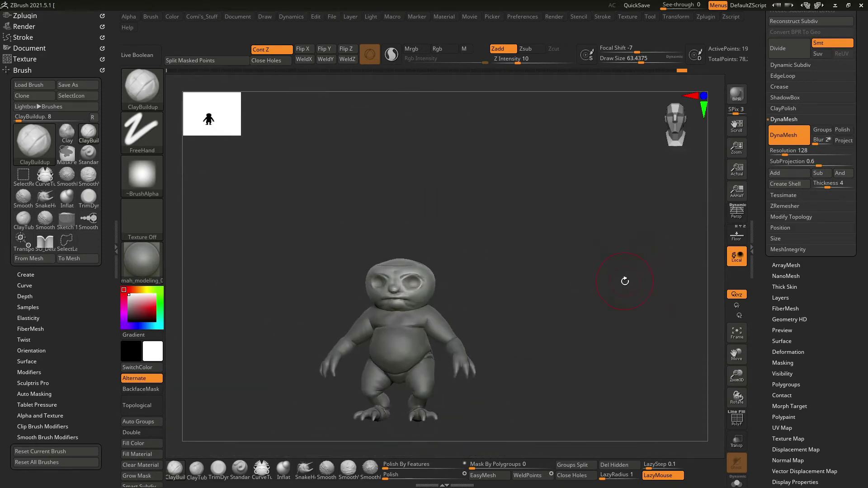
mouse_move(561, 269)
ctrl+mouse_down()
mouse_move(626, 300)
mouse_move(595, 294)
mouse_move(617, 322)
mouse_move(603, 297)
ctrl+mouse_up()
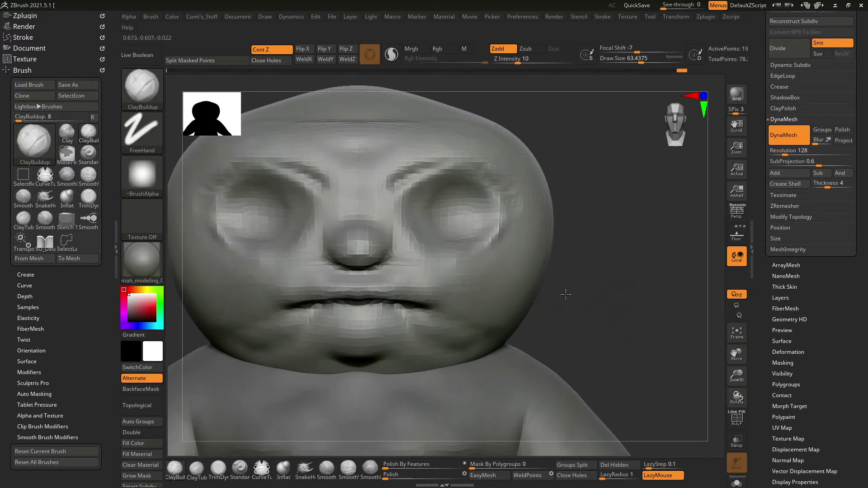
key(1)
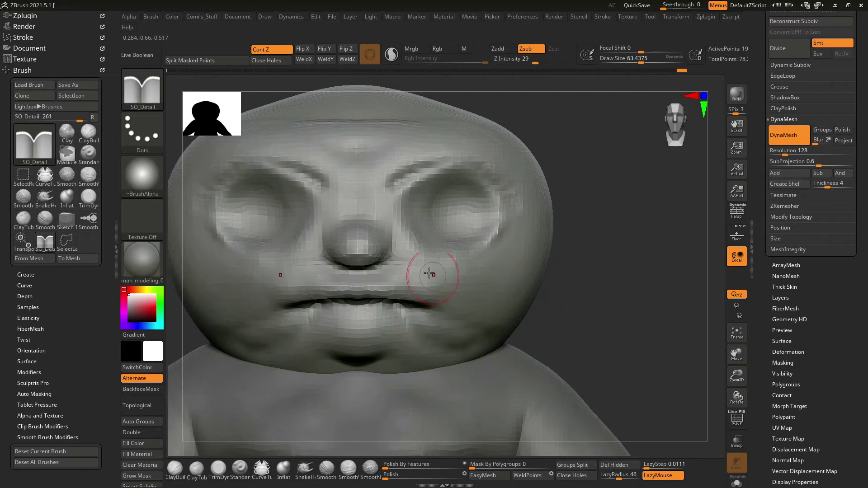
mouse_move(443, 309)
mouse_down()
mouse_move(466, 320)
mouse_move(525, 285)
mouse_up()
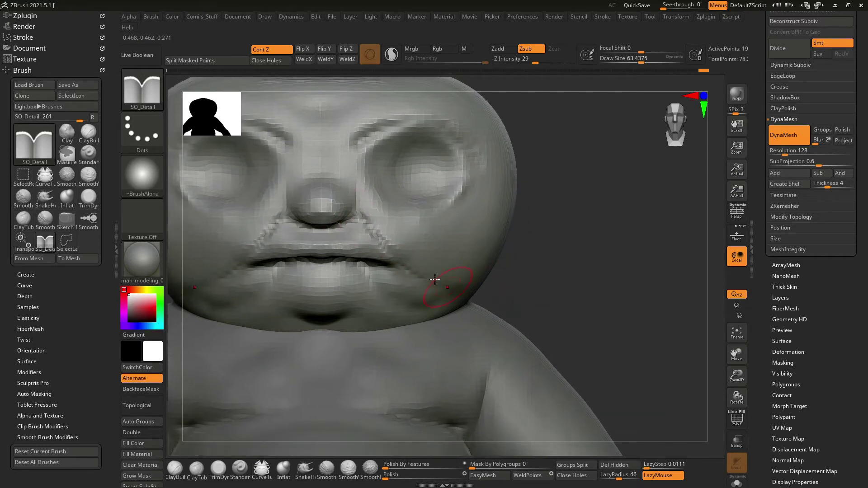
drag(466, 296, 512, 231)
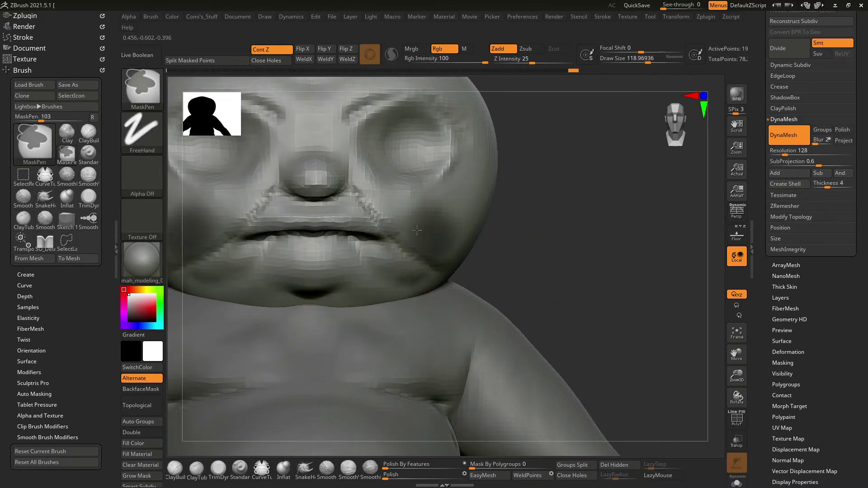
mouse_move(446, 238)
mouse_down()
mouse_move(666, 244)
mouse_move(562, 297)
mouse_move(471, 432)
mouse_up()
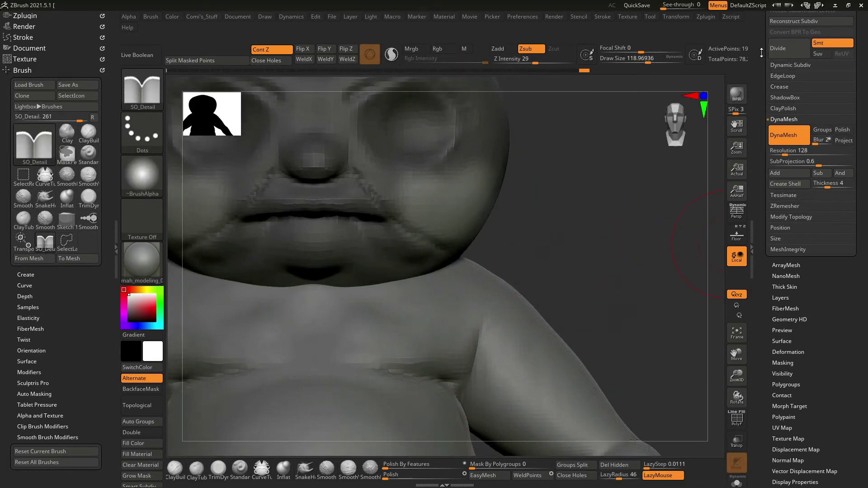
scroll(785, 83, up, 3)
Set Tool > Deformation > Inflate Balloon to 10 and check the puffier figure from the front.
click(786, 41)
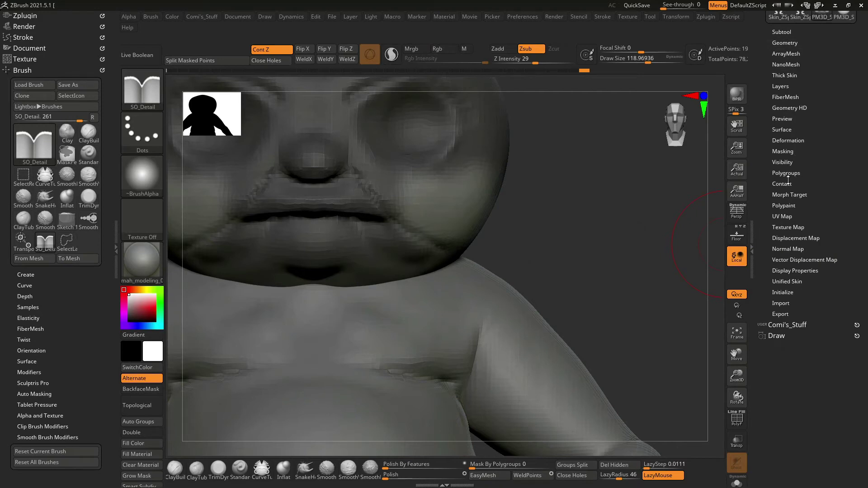
click(788, 140)
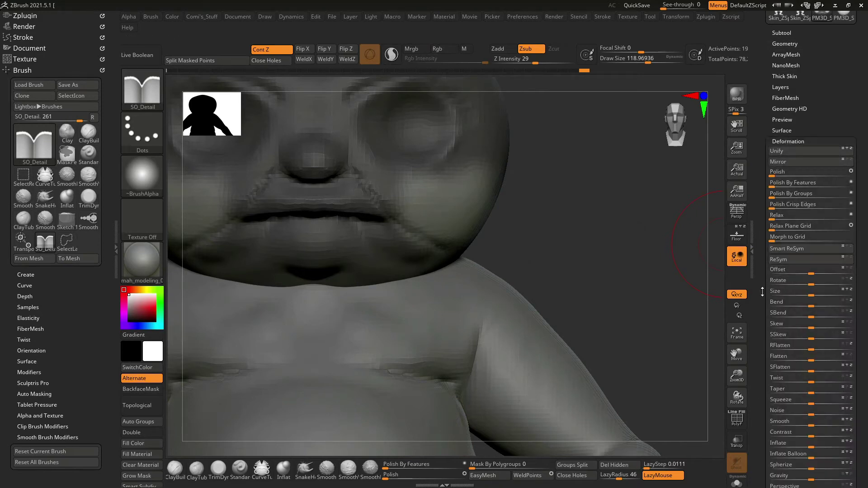
scroll(763, 292, down, 4)
scroll(762, 292, down, 3)
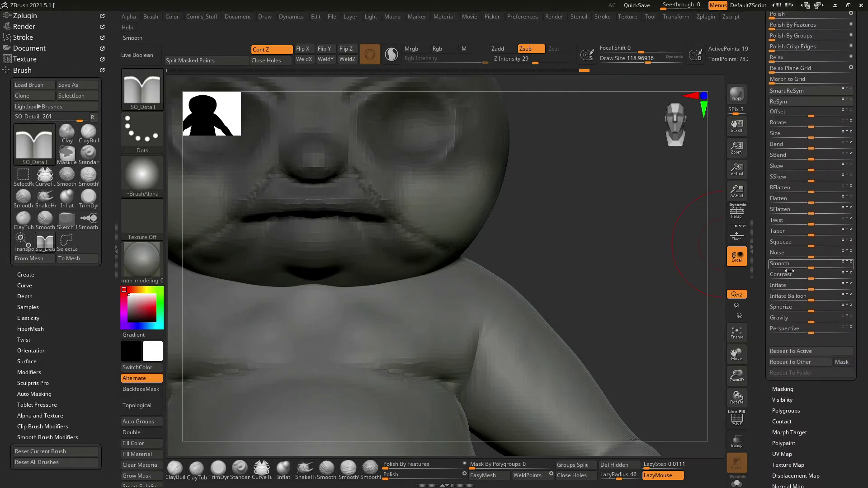
click(809, 288)
drag(811, 300, 817, 300)
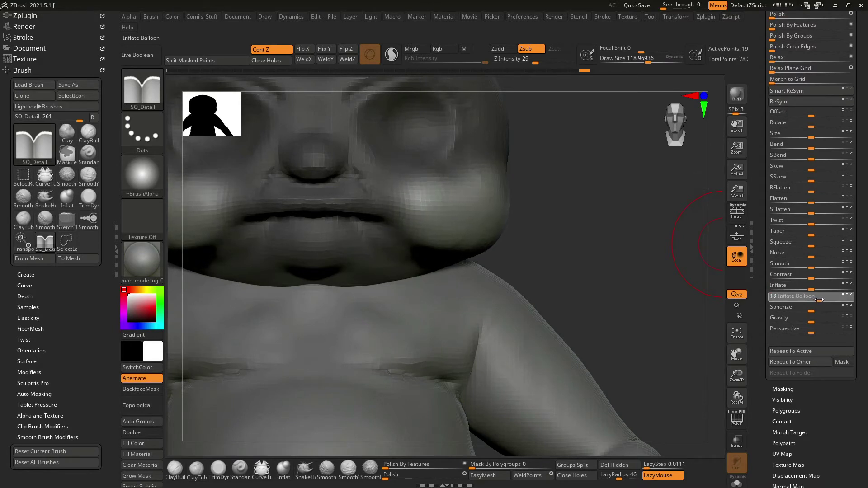
mouse_move(646, 278)
alt+mouse_down()
mouse_move(617, 296)
mouse_move(598, 286)
mouse_move(634, 275)
mouse_move(633, 299)
mouse_move(626, 265)
mouse_move(651, 265)
mouse_move(618, 249)
alt+mouse_up()
mouse_move(556, 241)
mouse_down()
mouse_move(519, 233)
mouse_move(518, 243)
mouse_move(497, 229)
mouse_move(444, 227)
mouse_move(420, 326)
mouse_move(537, 218)
mouse_move(527, 226)
mouse_up()
Select a larger SnakeHook brush and snap the head to a side profile.
key(b)
key(s)
key(h)
key(space)
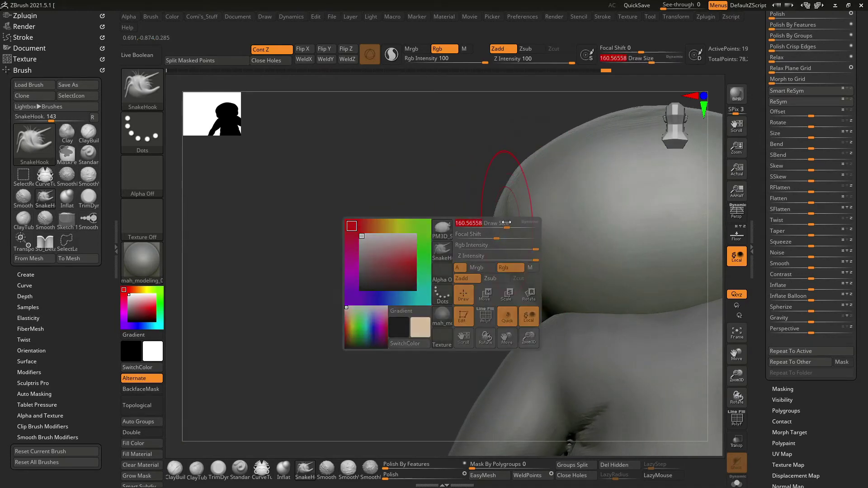
key(shift)
mouse_move(461, 266)
mouse_down()
mouse_move(524, 223)
mouse_move(497, 256)
mouse_move(622, 227)
mouse_move(632, 255)
mouse_move(615, 241)
mouse_up()
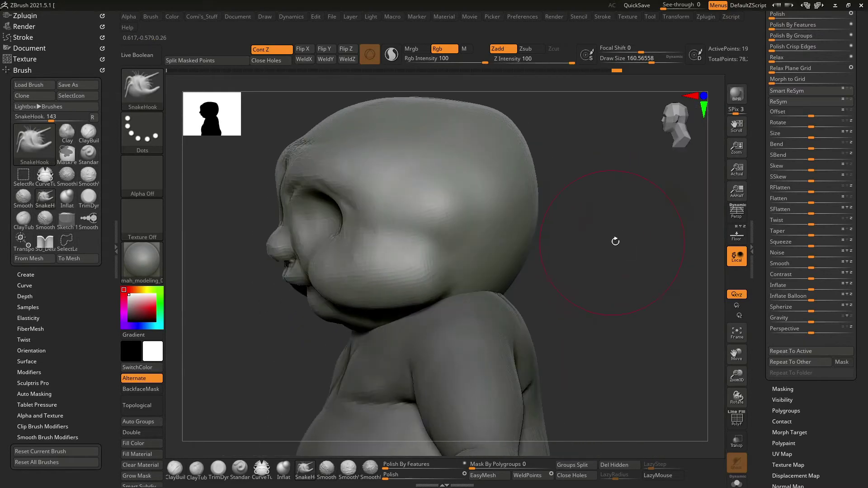
Carve the brow deeper above the eyes with a small SO_Detail brush.
key(b)
key(s)
key(o)
right_drag(430, 257, 451, 229)
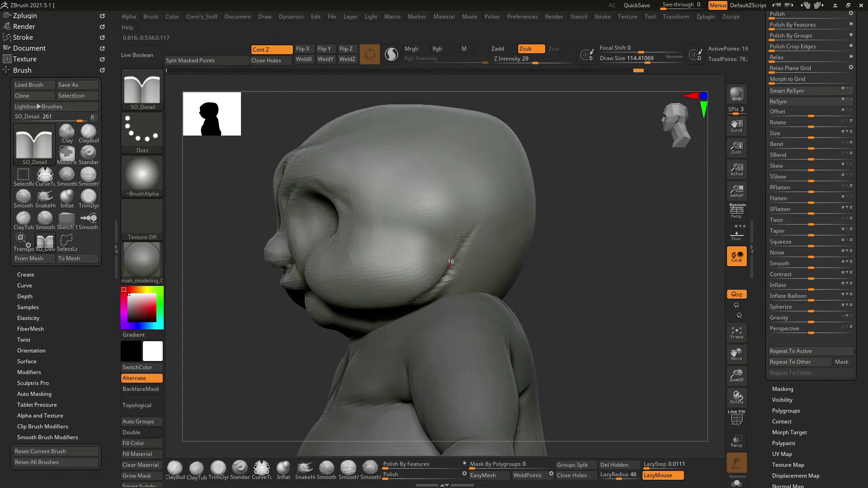
mouse_move(566, 183)
mouse_down()
mouse_move(639, 174)
mouse_move(651, 185)
mouse_move(597, 174)
mouse_move(583, 183)
mouse_up()
right_drag(473, 211, 439, 212)
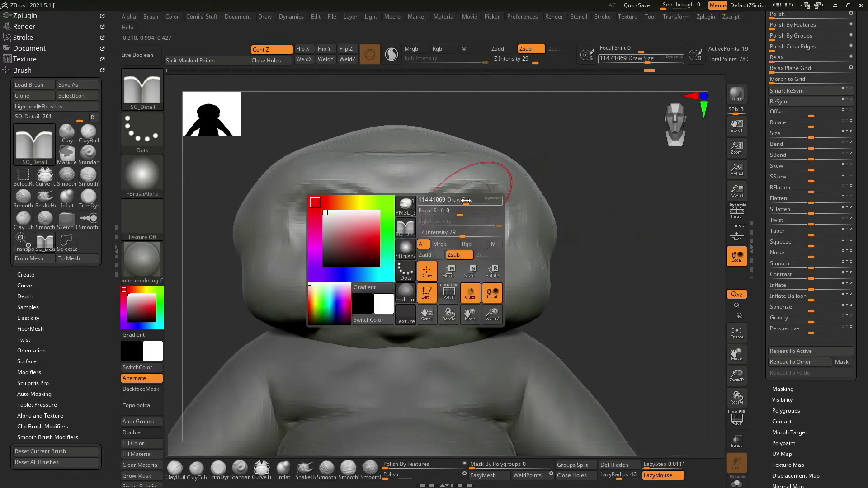
drag(465, 195, 490, 190)
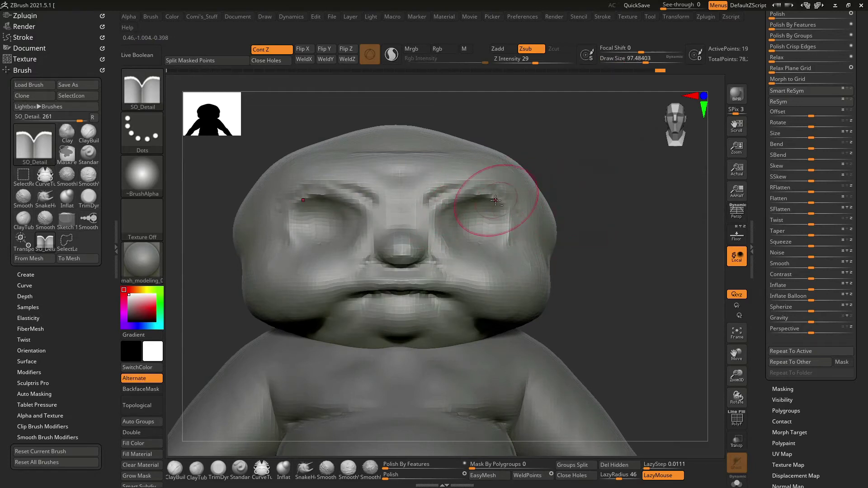
drag(571, 182, 496, 207)
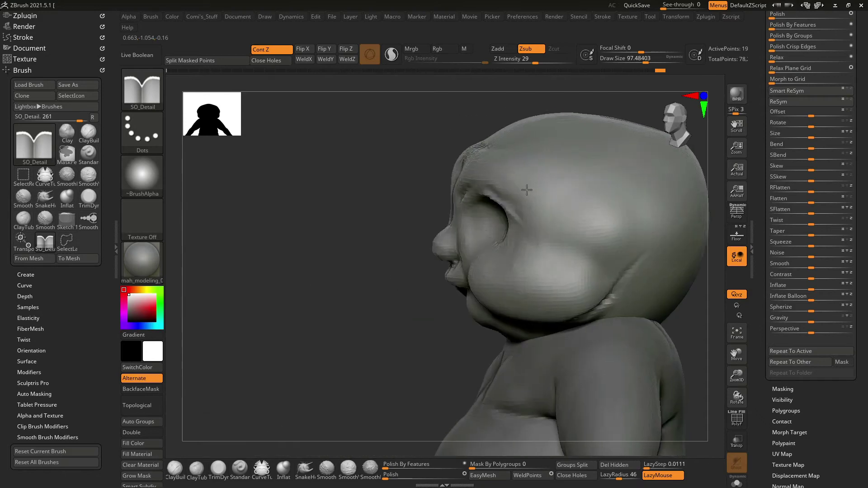
Return to SnakeHook and reshape the cheek and jaw from a low three-quarter view.
key(b)
key(s)
key(h)
right_click(498, 204)
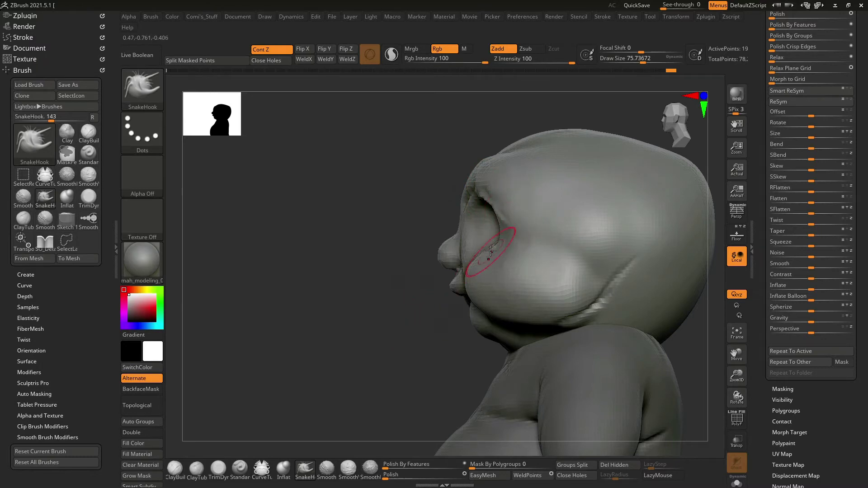
right_drag(491, 251, 462, 262)
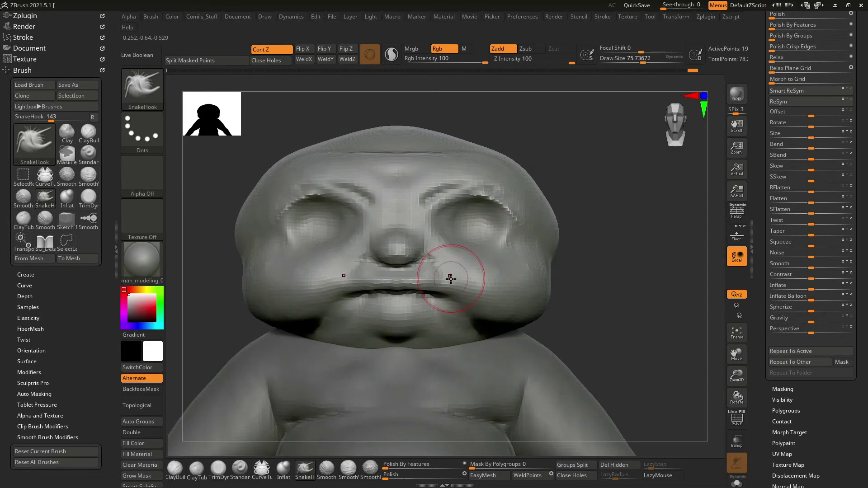
mouse_move(576, 262)
mouse_down()
mouse_move(586, 183)
mouse_move(601, 211)
mouse_up()
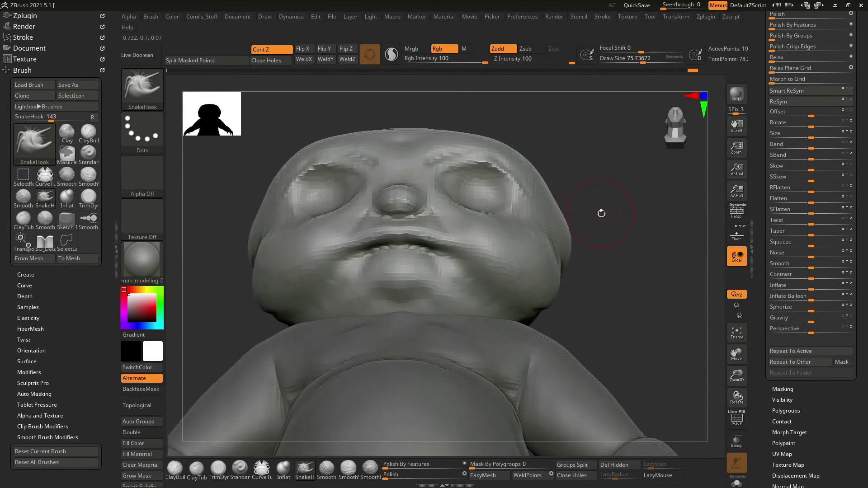
Mask around the mouth and chin, then smooth the shoulder and neck surface.
key(space)
mouse_move(418, 261)
ctrl+mouse_down()
mouse_move(407, 271)
mouse_move(348, 267)
mouse_move(448, 294)
mouse_move(365, 293)
mouse_move(430, 301)
ctrl+mouse_up()
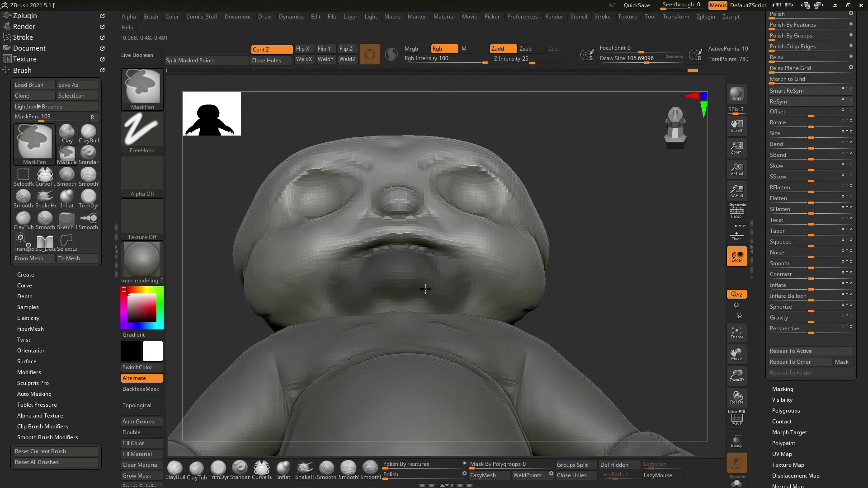
mouse_move(638, 232)
mouse_down()
mouse_move(578, 236)
mouse_move(573, 249)
mouse_move(537, 234)
mouse_up()
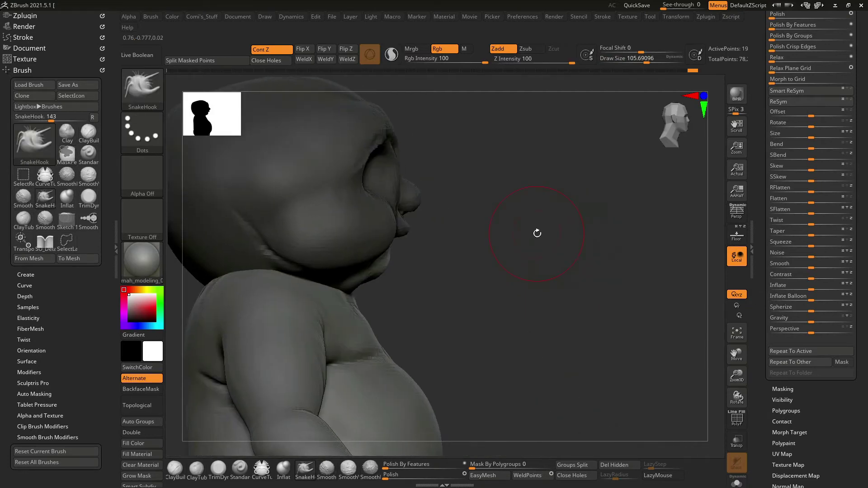
drag(437, 252, 457, 253)
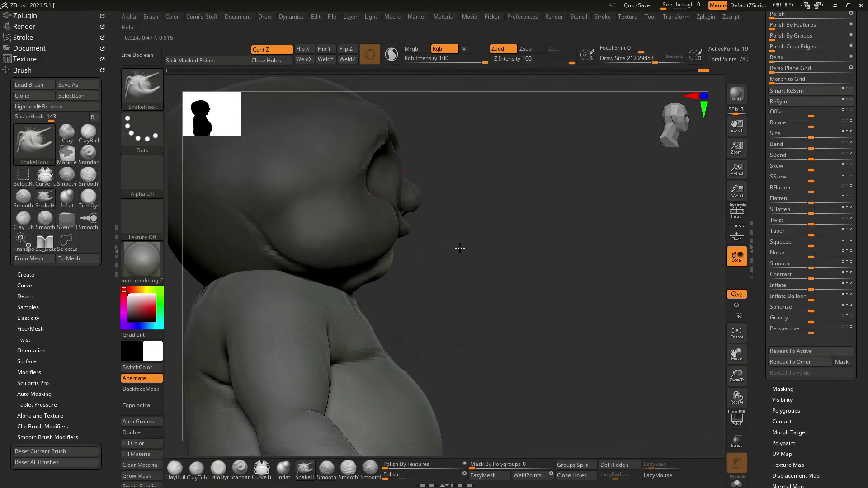
shift+drag(272, 371, 343, 344)
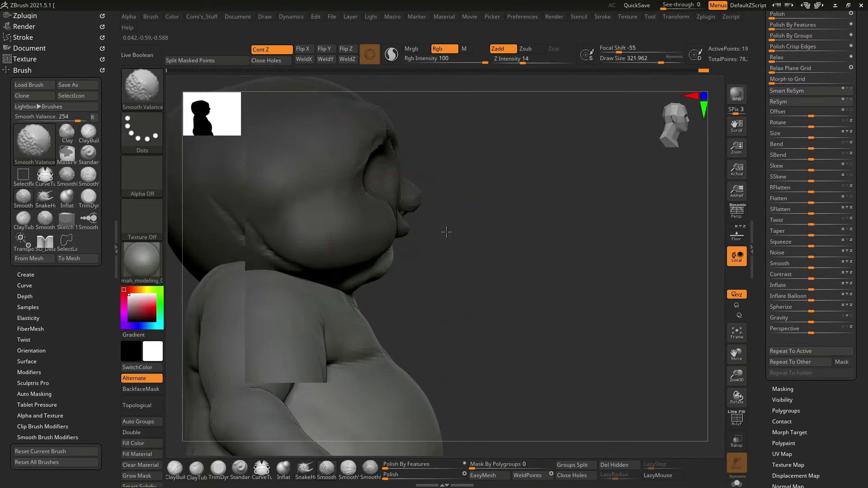
Zoom in on the face and paint a mask over the nose.
mouse_move(398, 251)
right_down()
mouse_move(401, 243)
mouse_move(466, 279)
right_up()
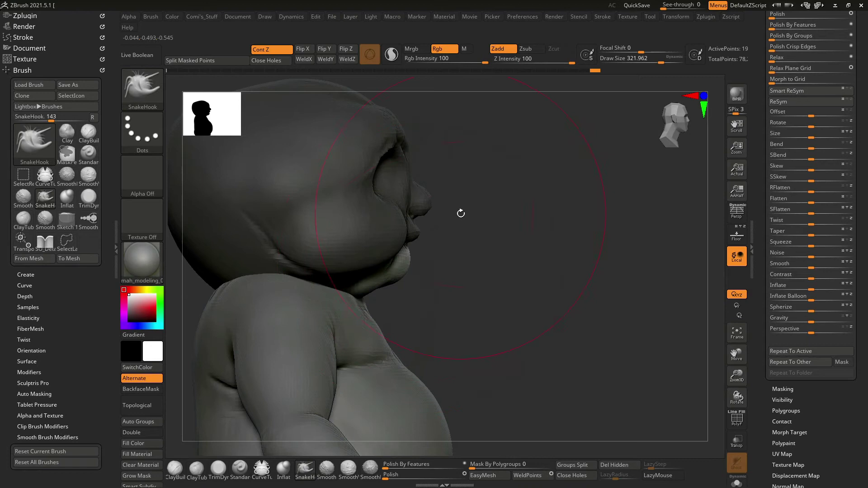
ctrl+right_drag(461, 213, 470, 264)
ctrl+right_drag(448, 206, 534, 252)
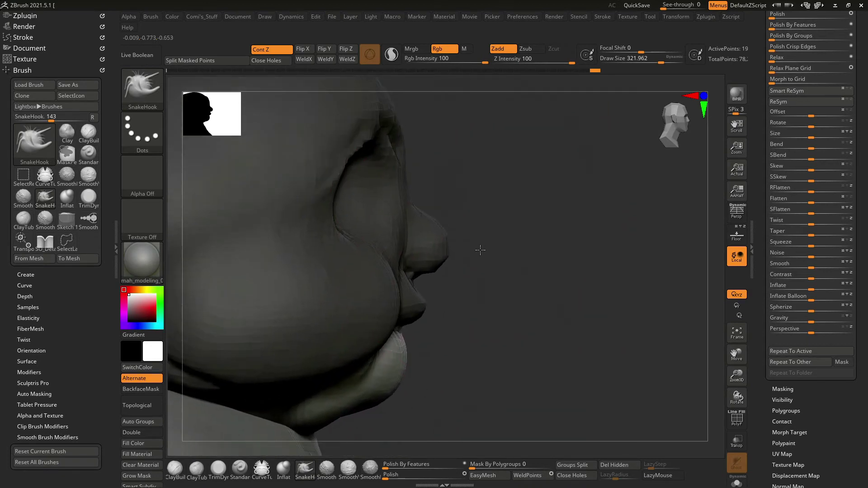
ctrl+right_drag(510, 225, 430, 252)
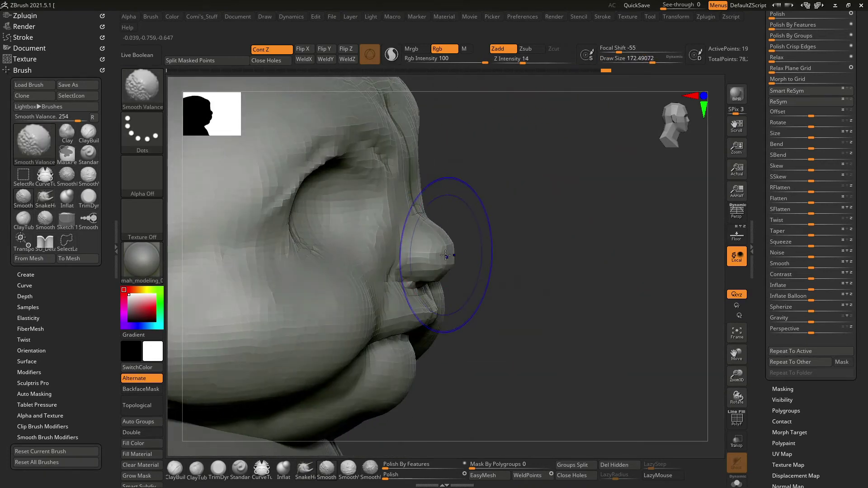
ctrl+drag(427, 249, 445, 239)
mouse_move(447, 256)
right_down()
mouse_move(669, 199)
mouse_move(716, 171)
mouse_move(587, 223)
mouse_move(659, 210)
right_up()
Invert the mask so only the nose is free, scale it with Transpose, and check it in profile.
ctrl+click(659, 209)
key(w)
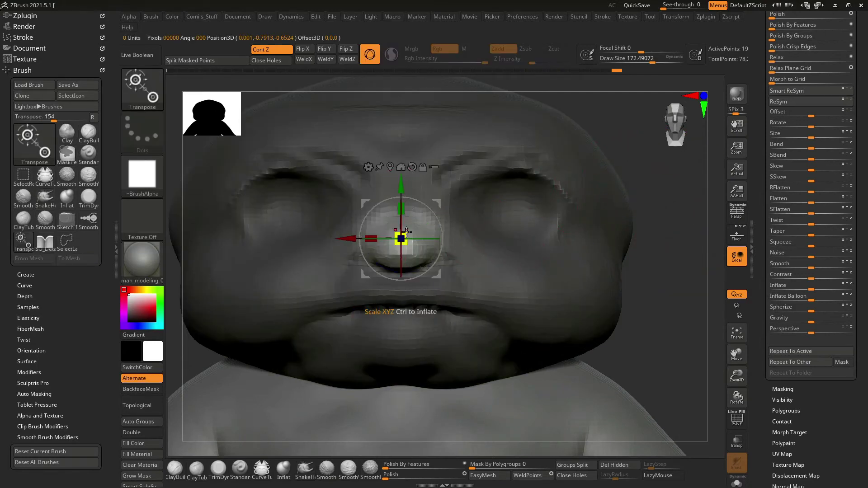
drag(401, 238, 401, 238)
mouse_move(643, 277)
mouse_down()
mouse_move(618, 234)
mouse_move(467, 220)
mouse_up()
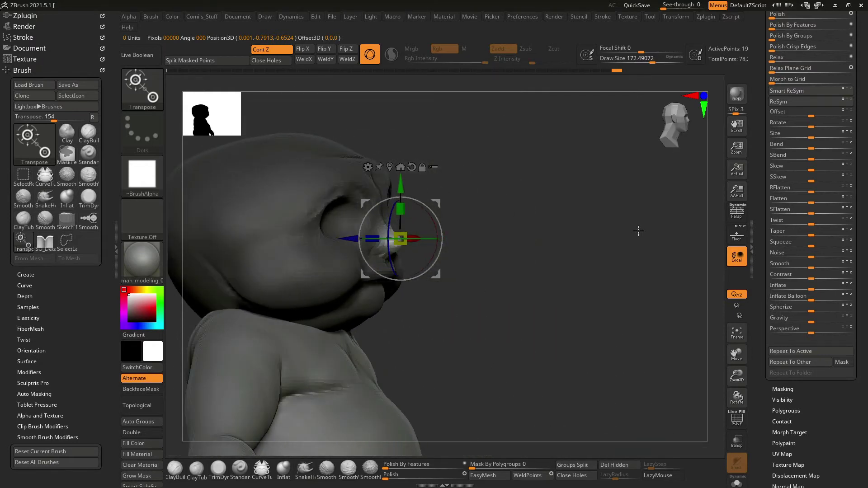
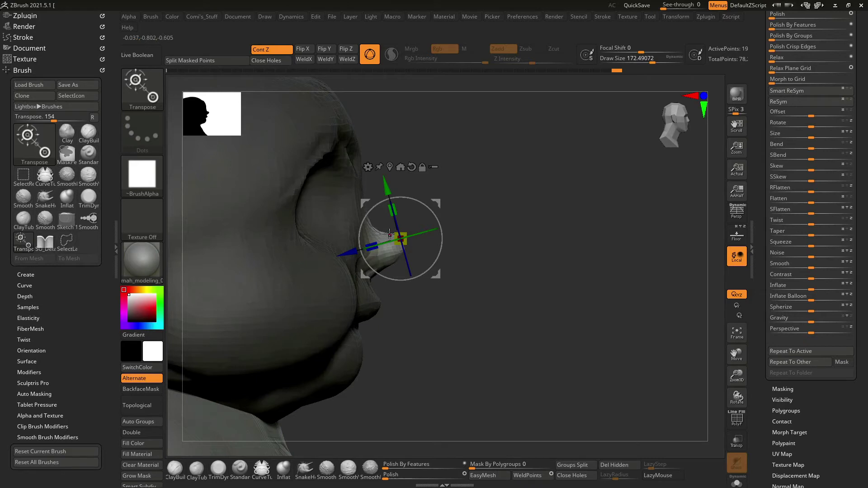
Nudge the masked nose back and slightly upward, then clear the mask from the mesh.
drag(353, 251, 343, 253)
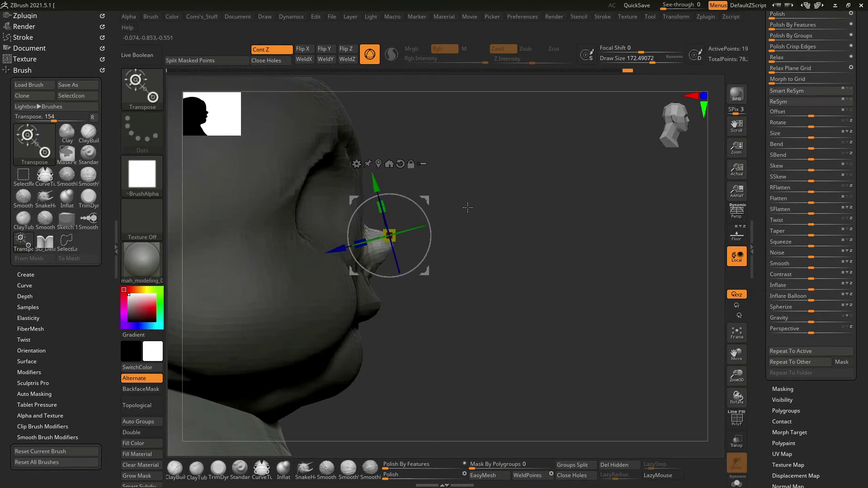
alt+drag(465, 204, 472, 177)
mouse_move(368, 140)
mouse_down()
mouse_move(420, 137)
mouse_move(378, 128)
mouse_up()
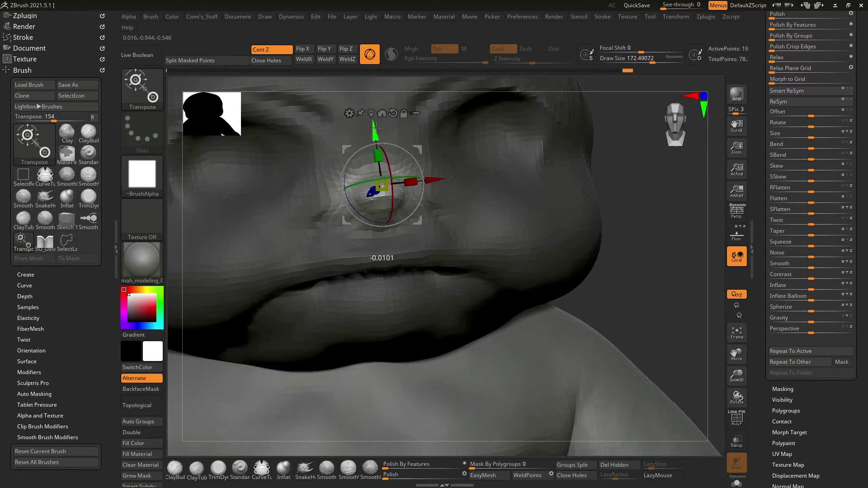
ctrl+drag(633, 262, 655, 246)
Pick the ClayBuildup brush and turn the head to face front.
key(q)
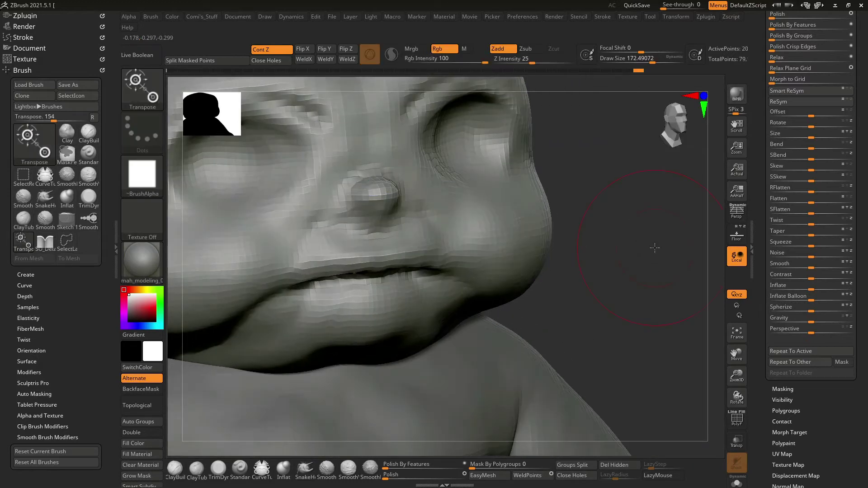
key(space)
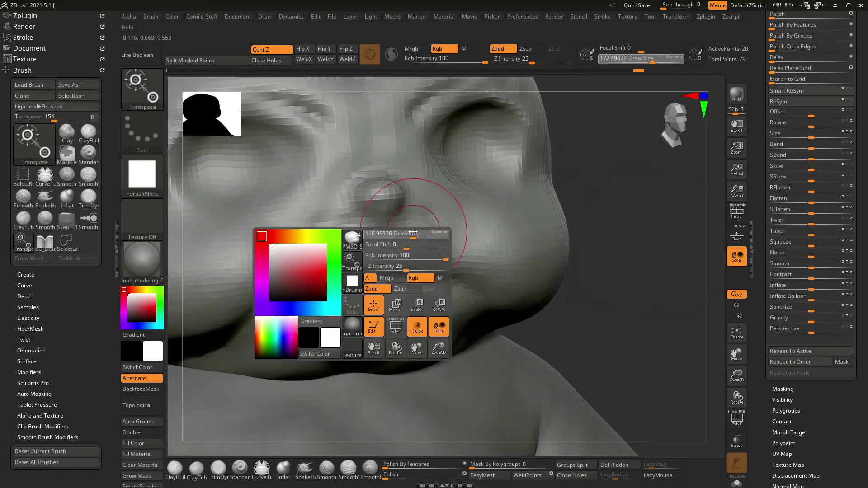
key(b)
key(c)
key(b)
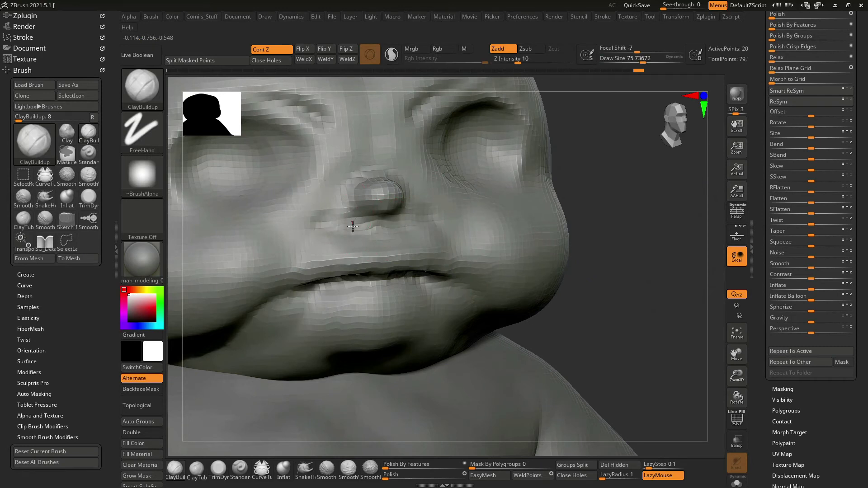
key(shift)
mouse_move(572, 229)
mouse_down()
mouse_move(591, 207)
mouse_move(339, 234)
mouse_up()
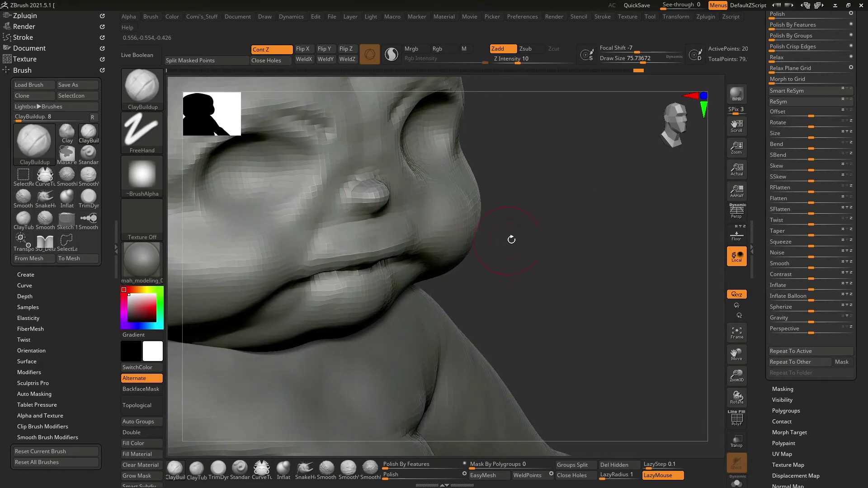
drag(511, 239, 321, 233)
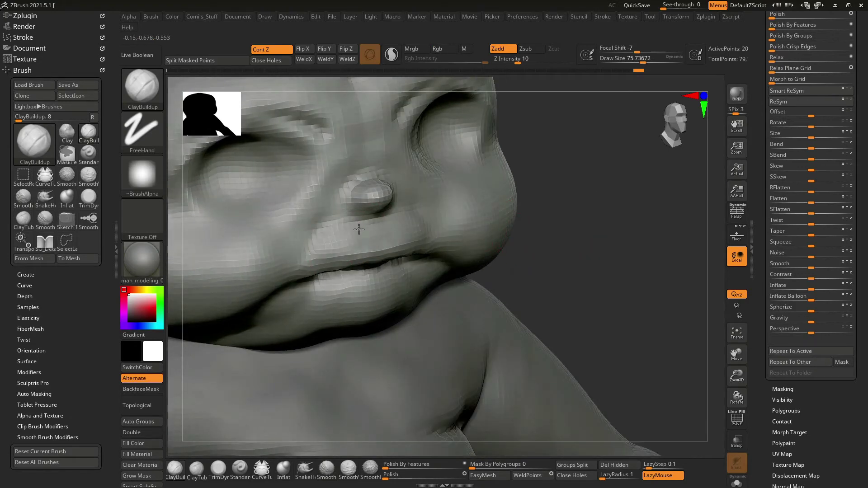
drag(574, 216, 520, 194)
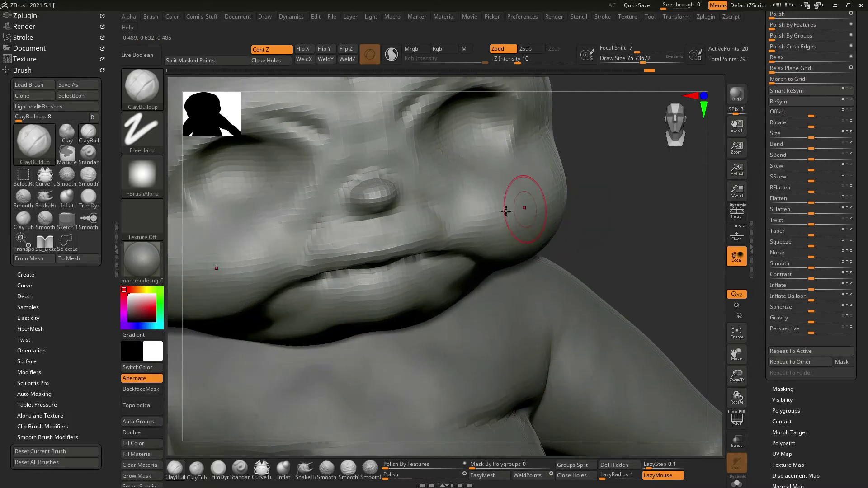
drag(495, 224, 434, 189)
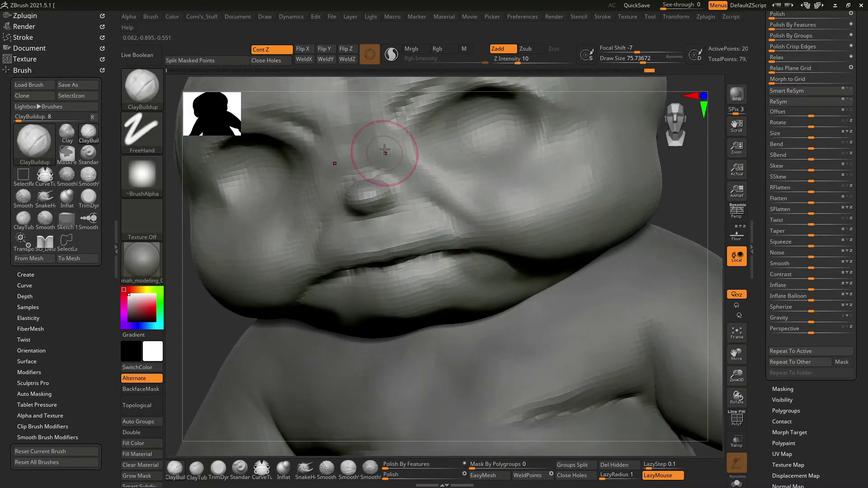
Enlarge the brush to about 105 and orbit the head to inspect the cheeks.
key(s)
drag(333, 190, 325, 162)
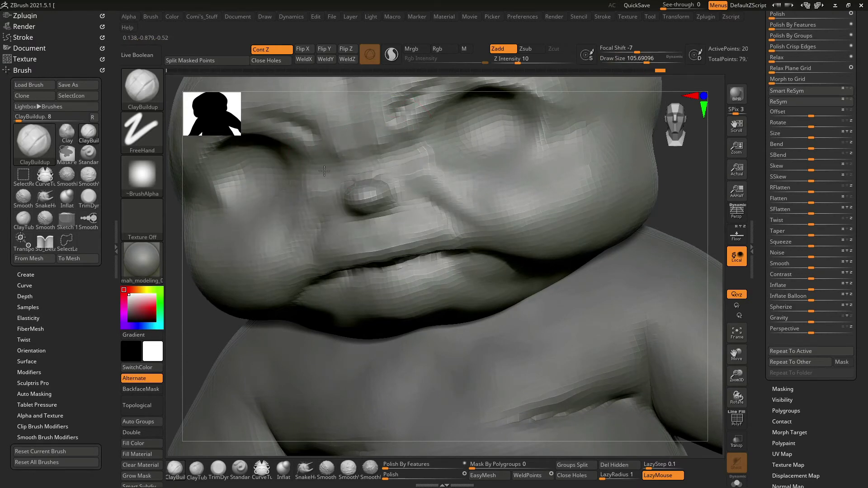
mouse_move(684, 185)
mouse_down()
mouse_move(657, 210)
mouse_move(468, 195)
mouse_up()
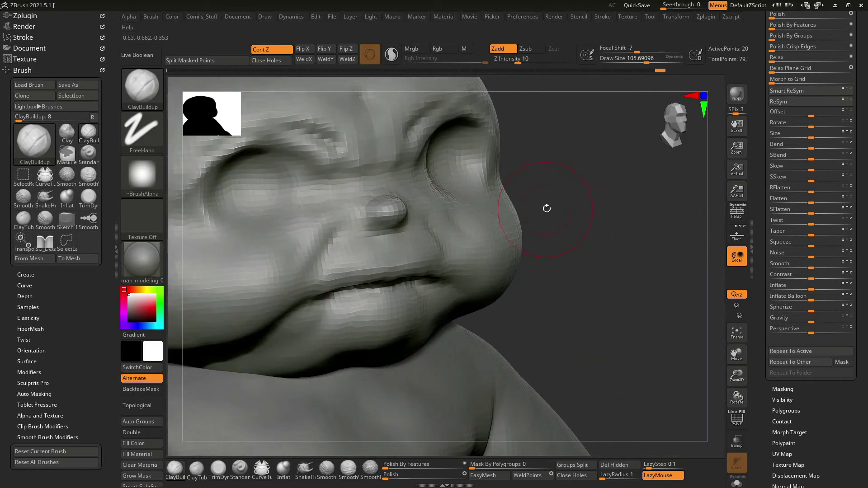
drag(546, 208, 520, 206)
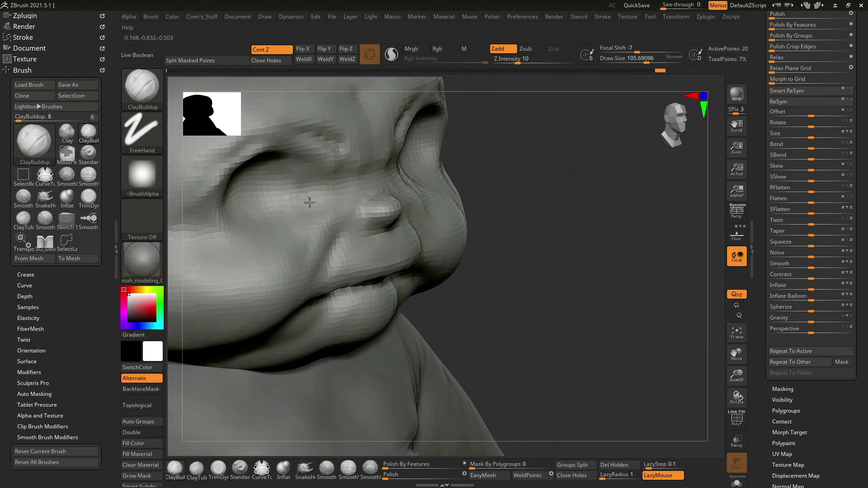
drag(366, 224, 398, 187)
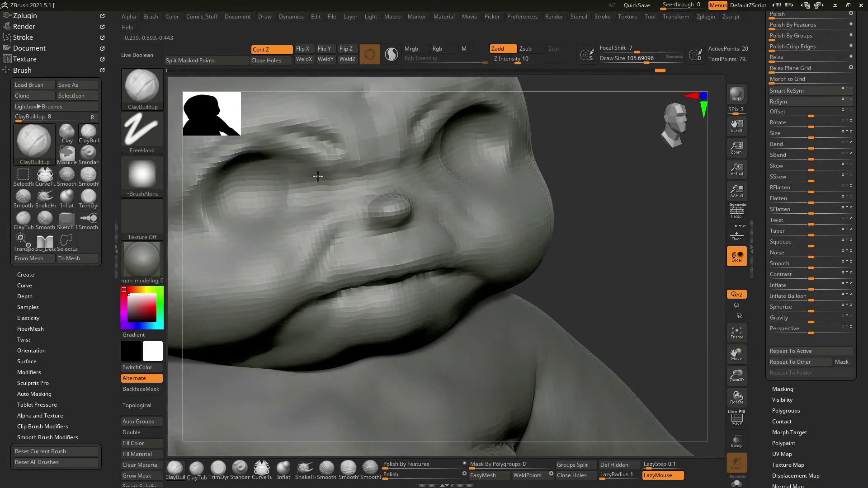
mouse_move(291, 209)
mouse_down()
mouse_move(541, 179)
mouse_move(425, 187)
mouse_up()
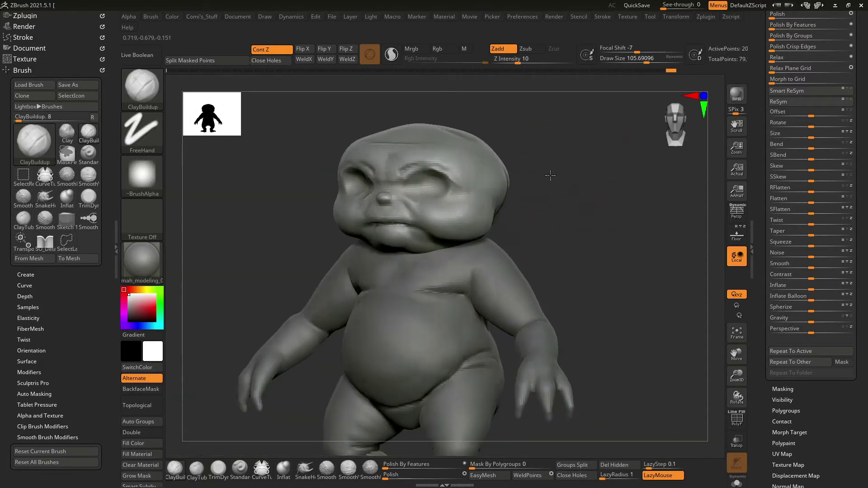
Append a Sphere3D subtool, PM3D_Sphere3D_3, and bring up its Transpose Move gizmo.
alt+drag(603, 228, 710, 167)
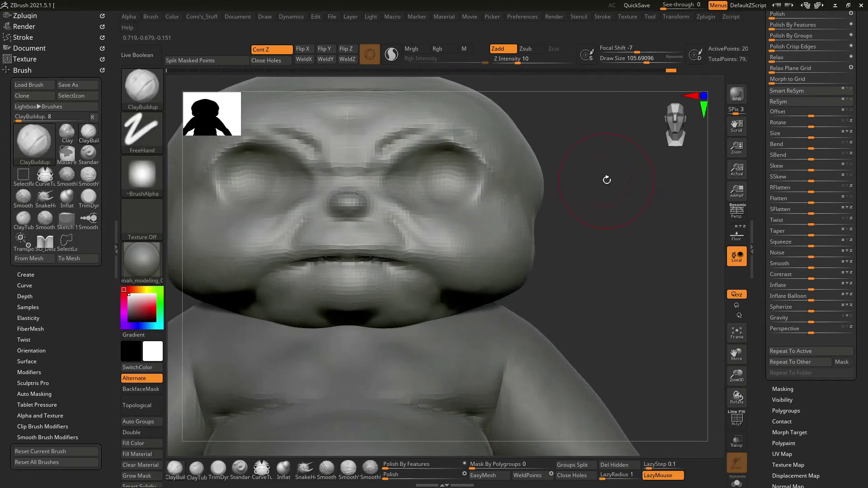
drag(757, 52, 804, 263)
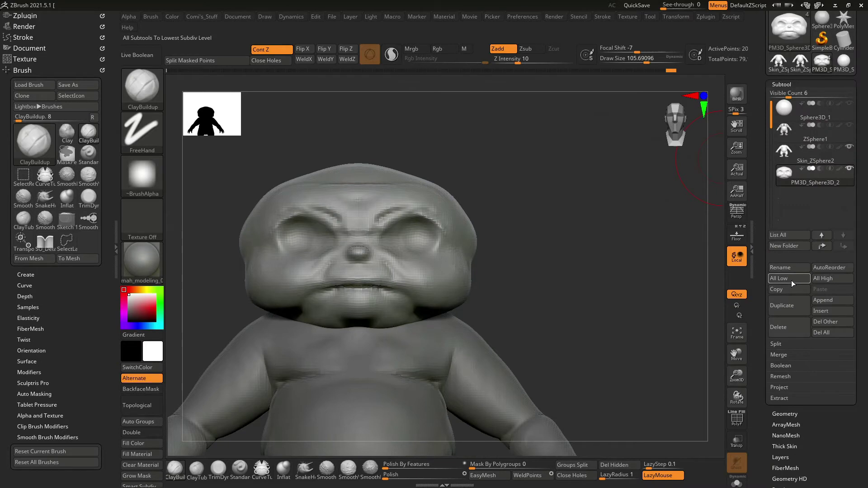
click(822, 300)
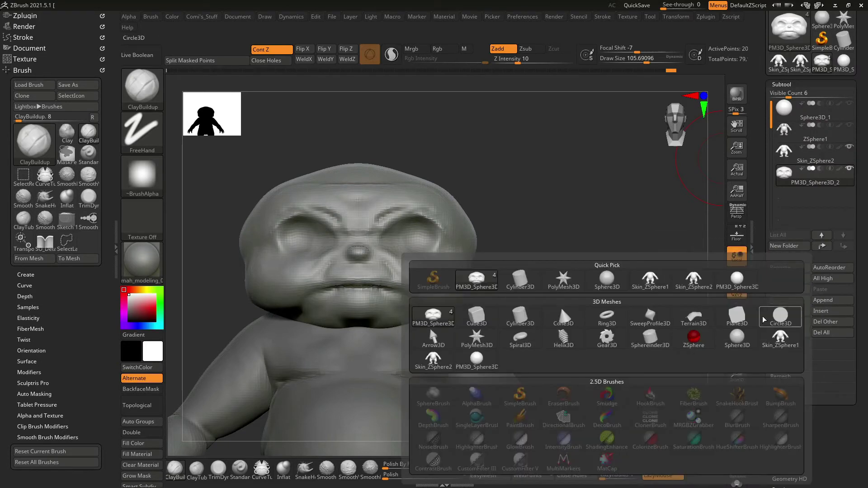
click(737, 280)
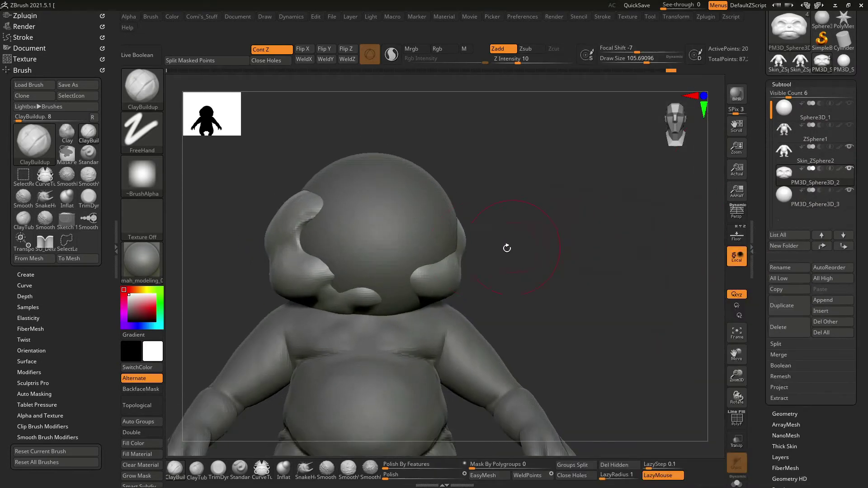
key(w)
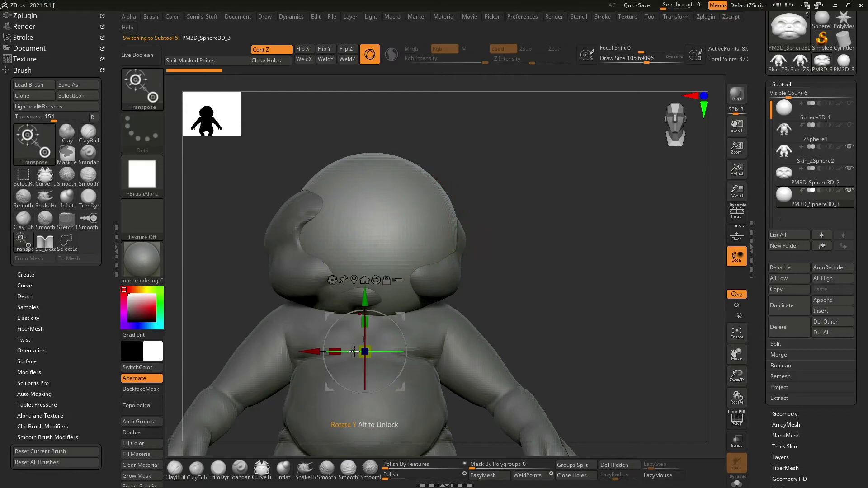
Shrink the new sphere to about two-thirds size and move it forward toward one eye.
click(375, 282)
drag(369, 237, 363, 258)
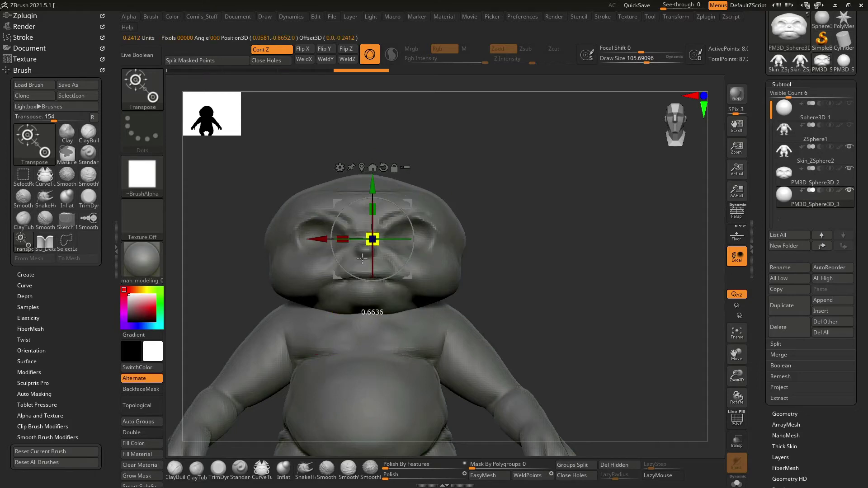
shift+drag(588, 186, 516, 185)
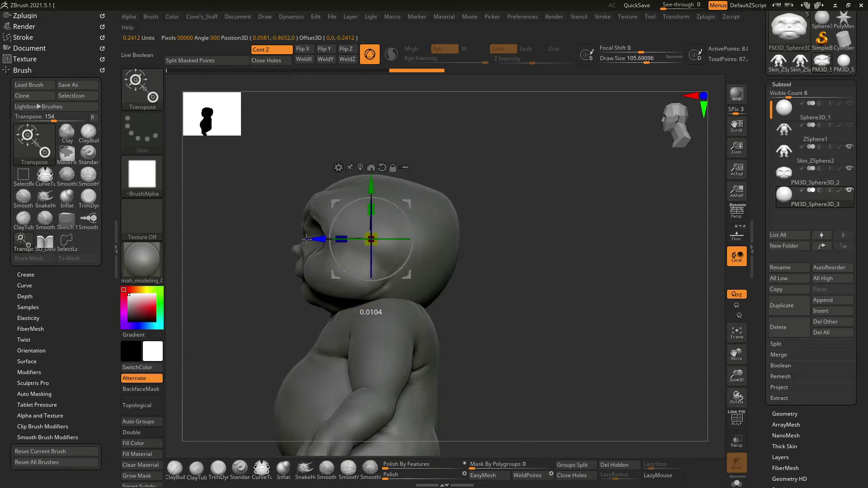
drag(306, 240, 221, 239)
mouse_move(610, 213)
mouse_down()
mouse_move(489, 212)
mouse_move(542, 178)
mouse_up()
scroll(598, 194, up, 3)
mouse_move(435, 238)
mouse_down()
mouse_move(315, 255)
mouse_move(312, 271)
mouse_up()
Scale the sphere to eyeball size, seat it in the eye socket, and show the reference floor.
drag(266, 235, 284, 233)
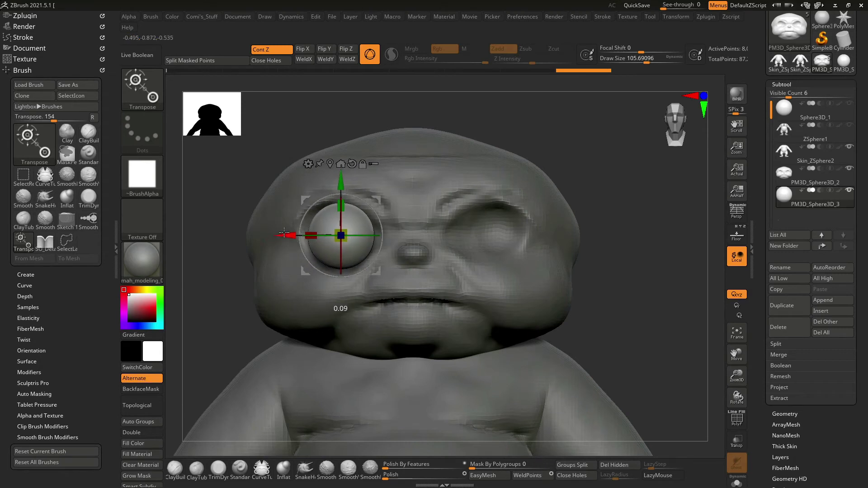
shift+drag(253, 316, 194, 316)
mouse_move(286, 234)
mouse_down()
mouse_move(469, 227)
mouse_move(417, 235)
mouse_up()
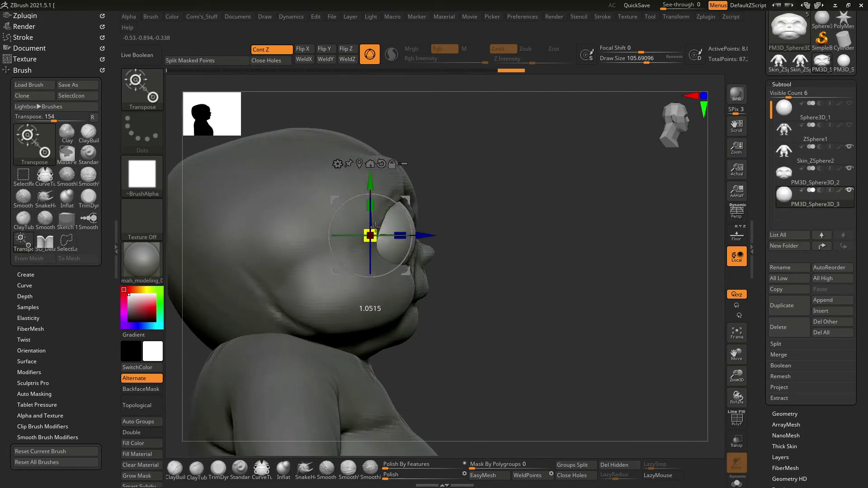
shift+drag(493, 186, 398, 230)
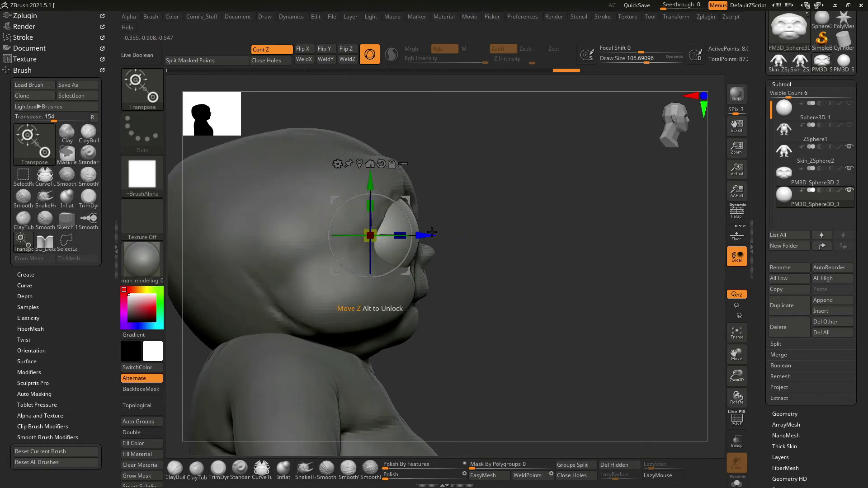
mouse_move(489, 178)
shift+mouse_down()
mouse_move(469, 102)
mouse_move(501, 176)
shift+mouse_up()
drag(352, 192, 351, 194)
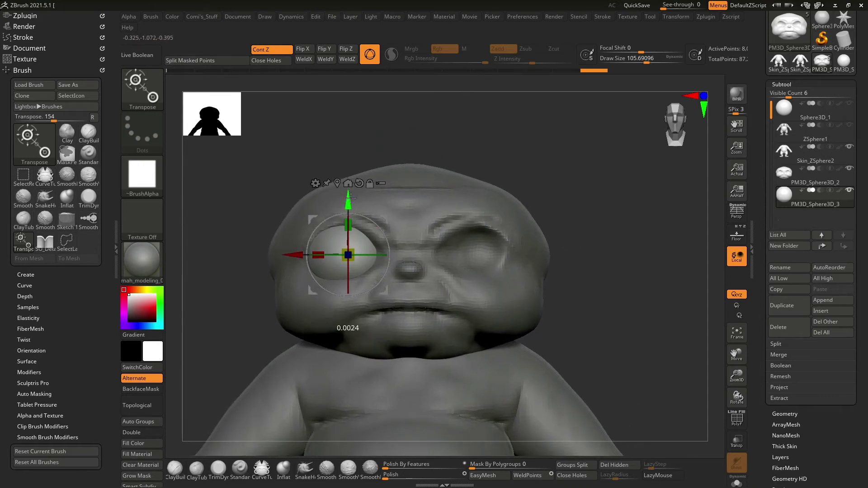
key(shift+p)
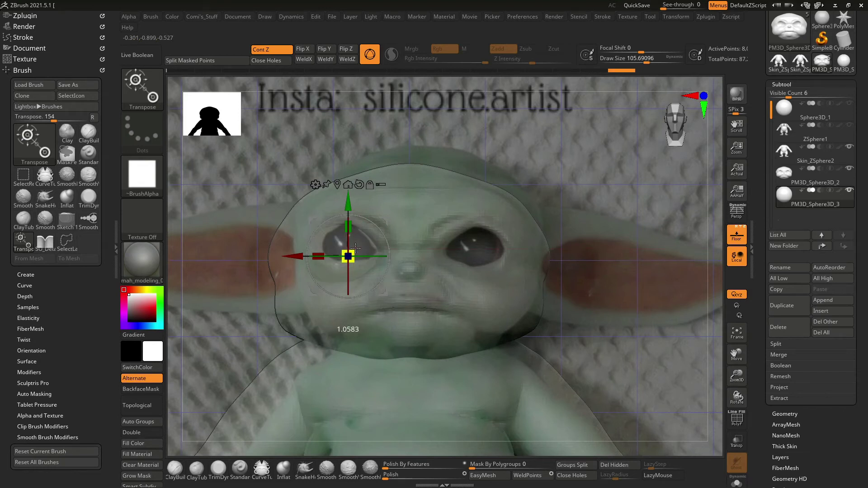
Shift the eyeball right and up to match the reference eye, then check from the side.
drag(354, 248, 363, 248)
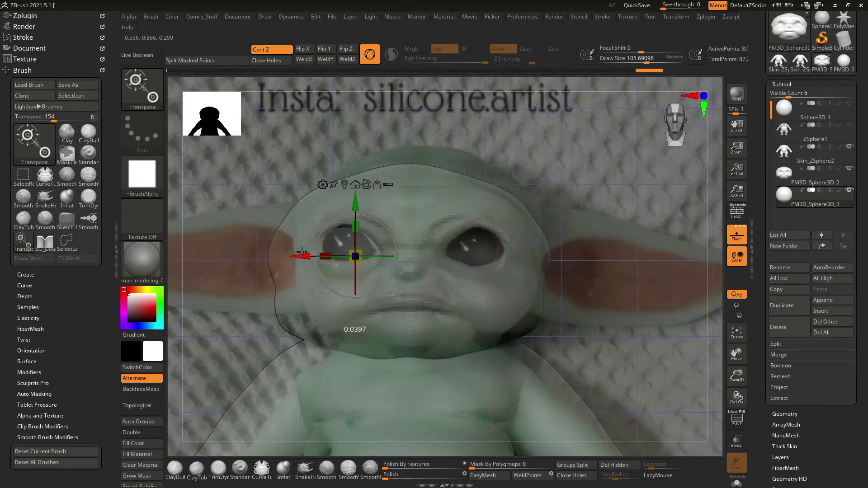
drag(356, 194, 356, 185)
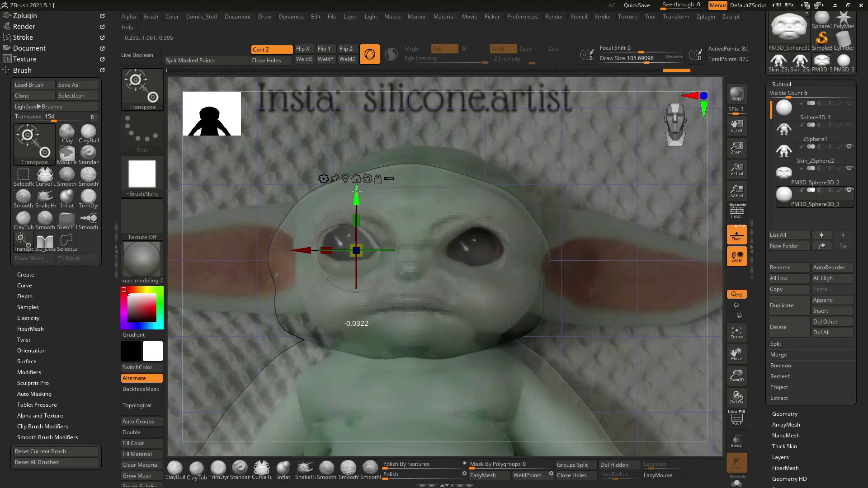
drag(569, 159, 545, 168)
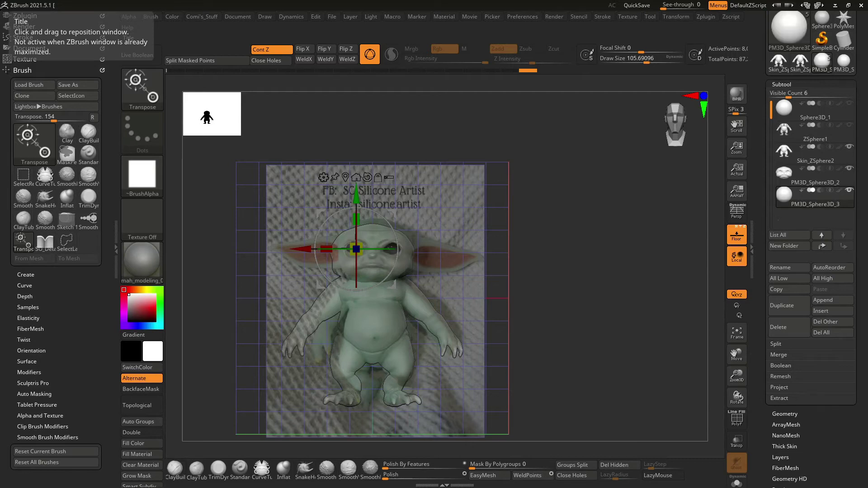
mouse_move(598, 217)
mouse_down()
mouse_move(635, 220)
mouse_move(600, 216)
mouse_move(642, 268)
mouse_up()
mouse_move(623, 326)
alt+mouse_down()
mouse_move(619, 314)
mouse_move(638, 320)
alt+mouse_up()
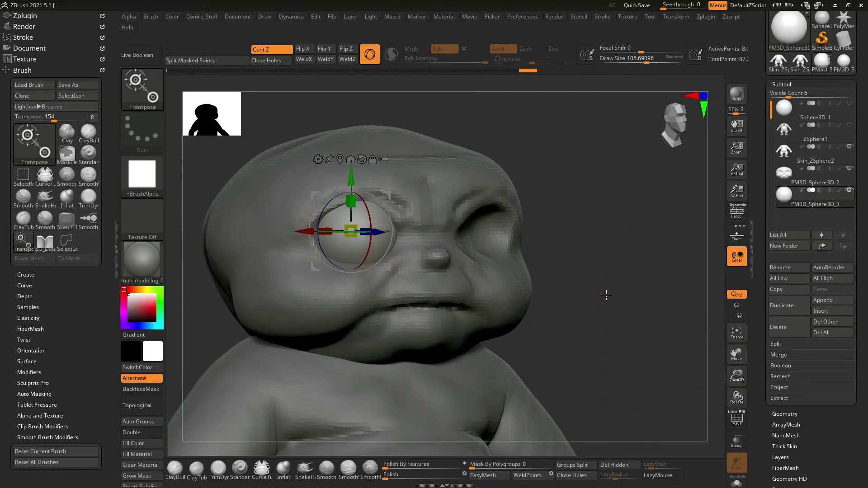
mouse_move(639, 270)
shift+mouse_down()
mouse_move(398, 233)
mouse_move(545, 234)
shift+mouse_up()
Push the eyeball slightly back into the socket, enlarge it a little and shift it left.
drag(416, 229, 407, 231)
shift+drag(565, 208, 438, 207)
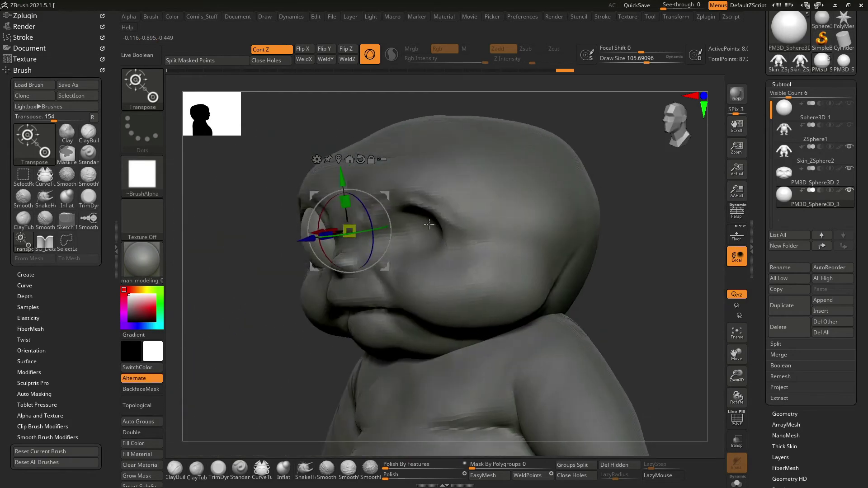
drag(350, 232, 357, 229)
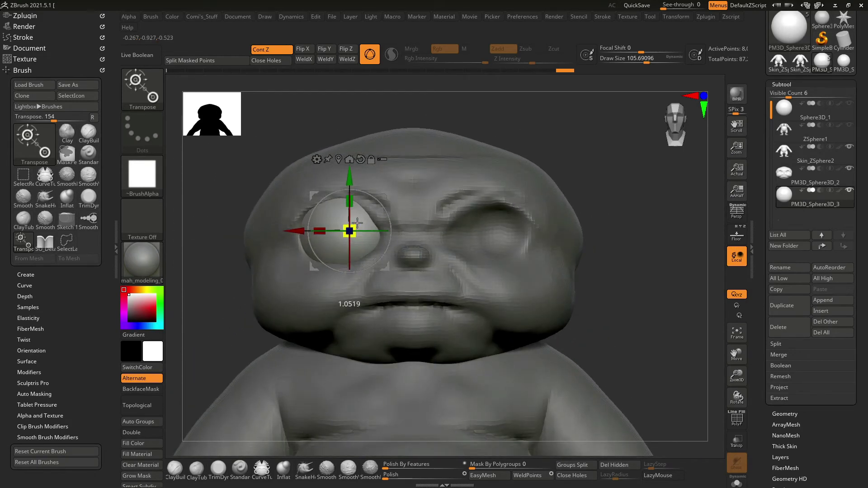
drag(290, 231, 317, 221)
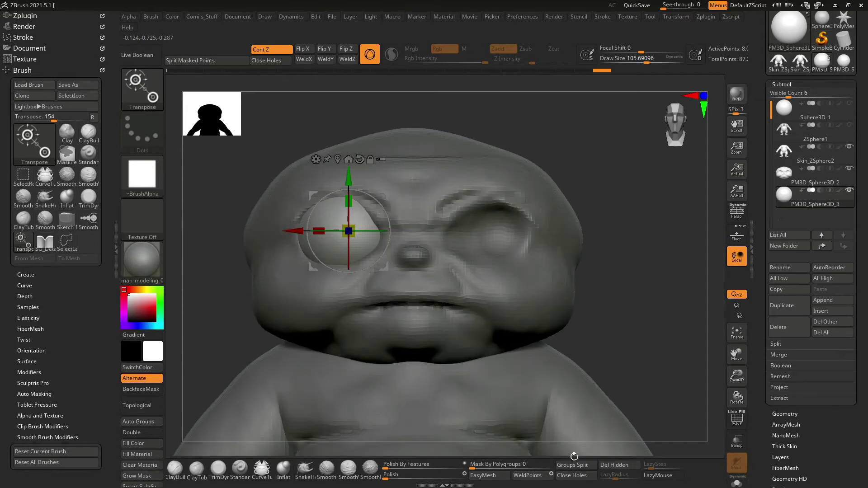
Mirror And Weld the eyeball into the other socket and squash both eyes slightly horizontally.
click(780, 84)
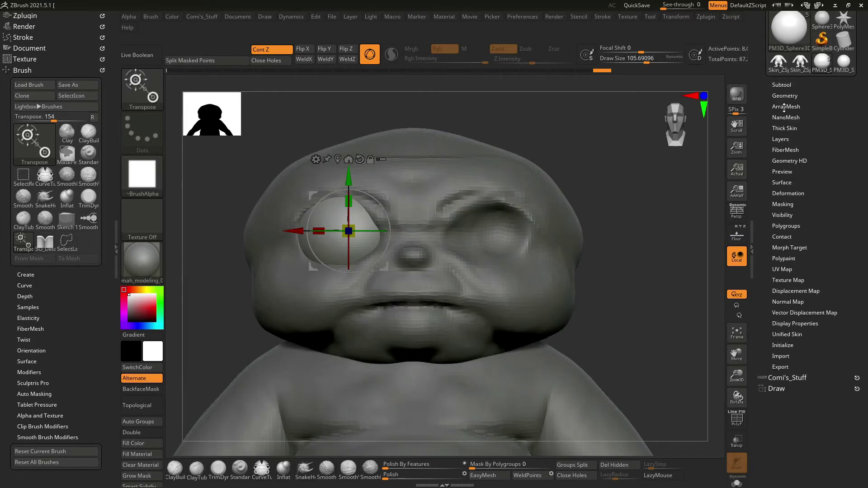
drag(761, 258, 761, 235)
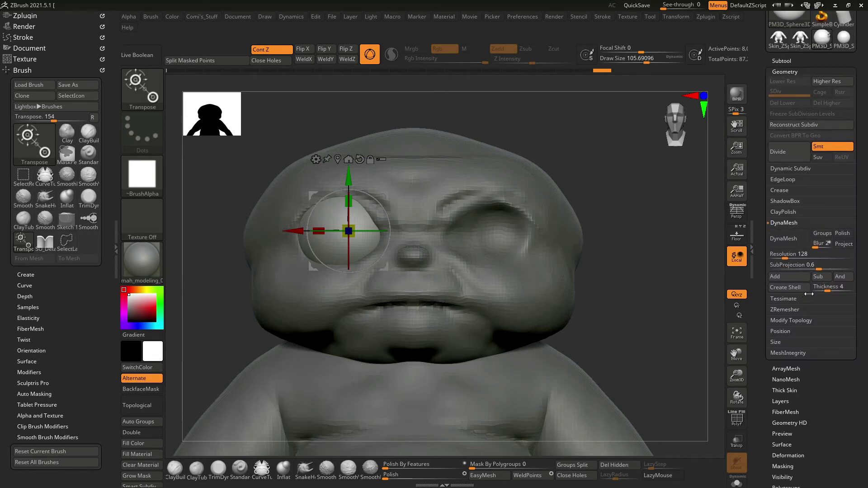
click(794, 321)
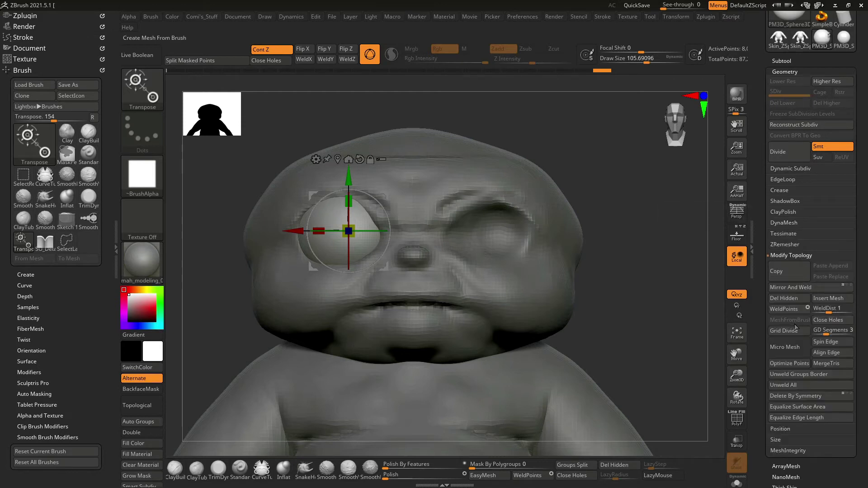
click(795, 288)
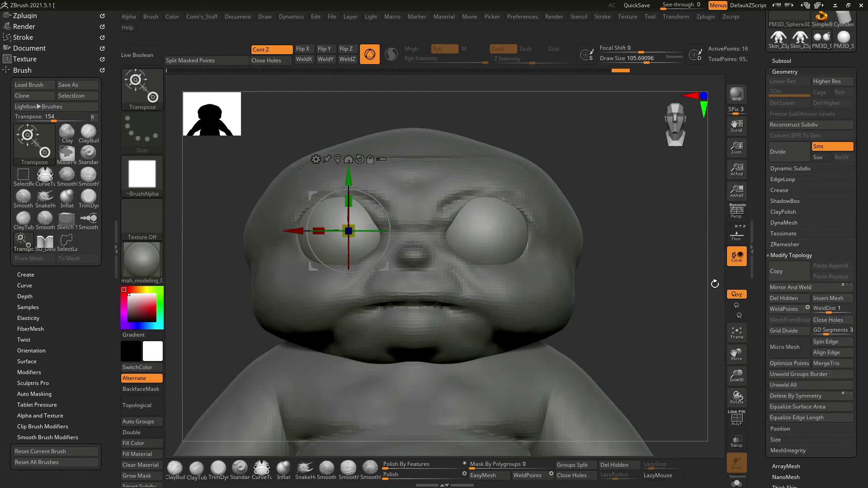
alt+drag(642, 264, 640, 235)
mouse_move(605, 250)
shift+mouse_down()
mouse_move(543, 253)
mouse_move(565, 203)
shift+mouse_up()
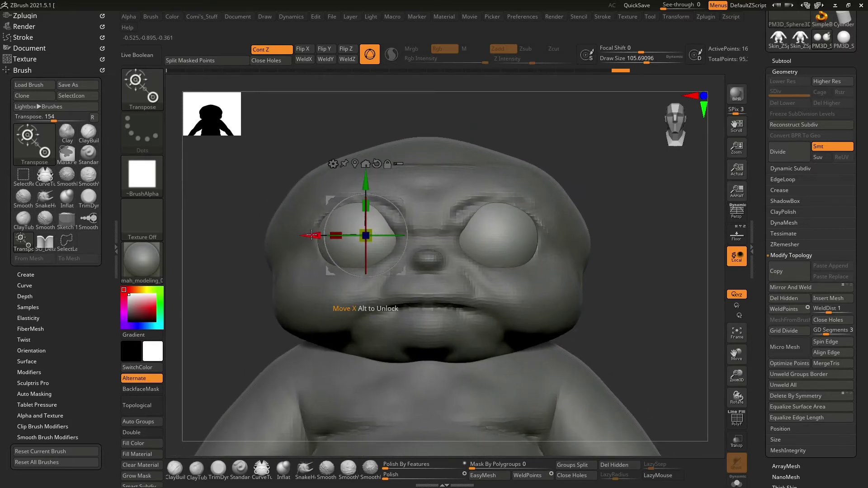
drag(328, 240, 309, 234)
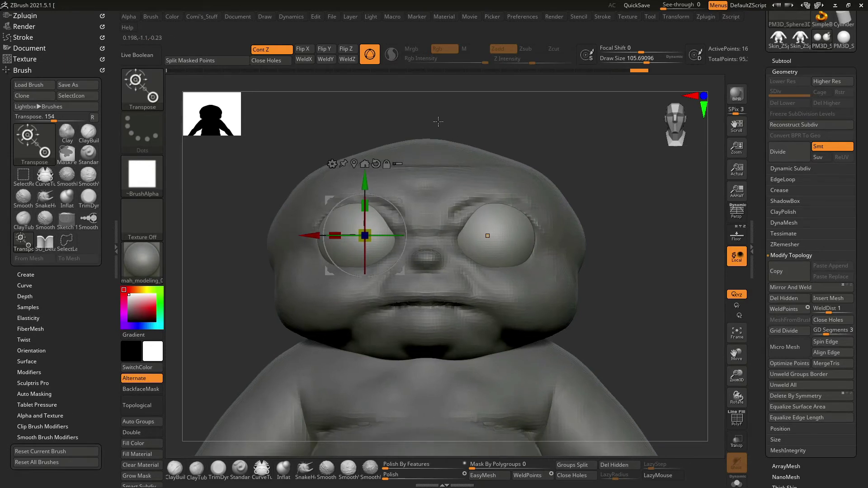
Select the head subtool, PM3D_Sphere3D_2, and zoom out to show the body.
key(q)
alt+click(437, 167)
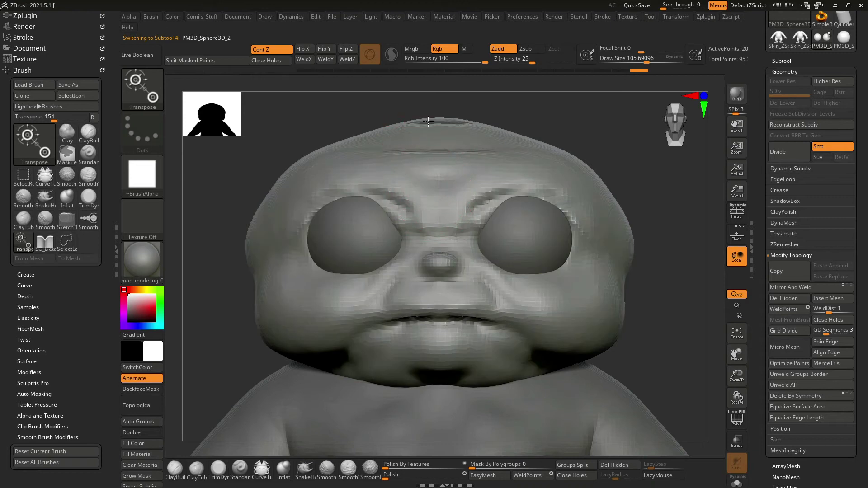
key(w)
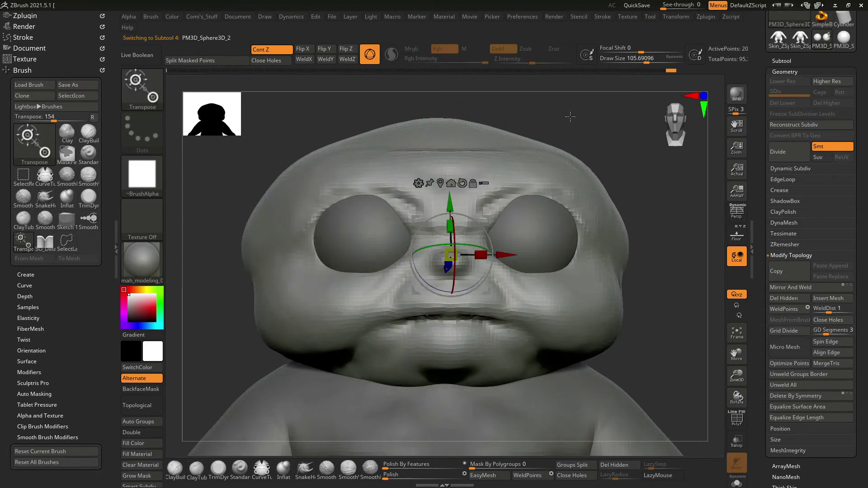
drag(570, 117, 564, 149)
key(q)
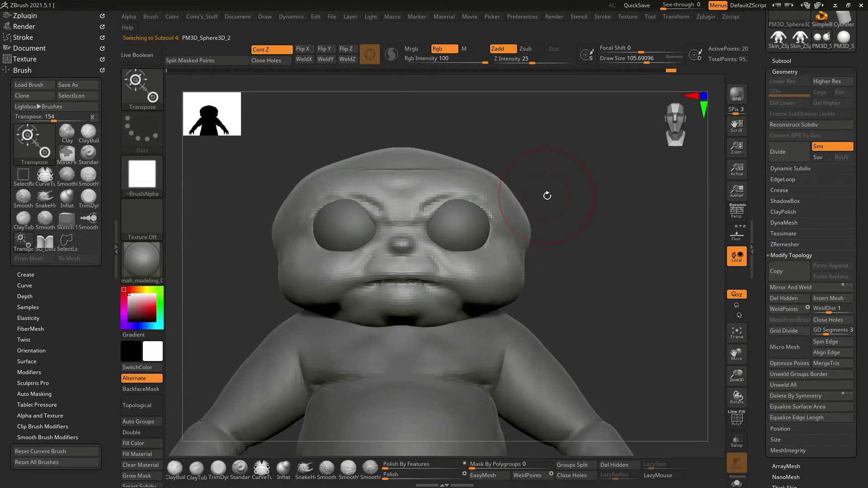
Switch to ClayBuildup, reframe the figure, then pick the SnakeHook brush.
key(b)
key(c)
key(b)
mouse_move(543, 199)
alt+mouse_down()
mouse_move(538, 187)
mouse_move(626, 221)
mouse_move(613, 223)
alt+mouse_up()
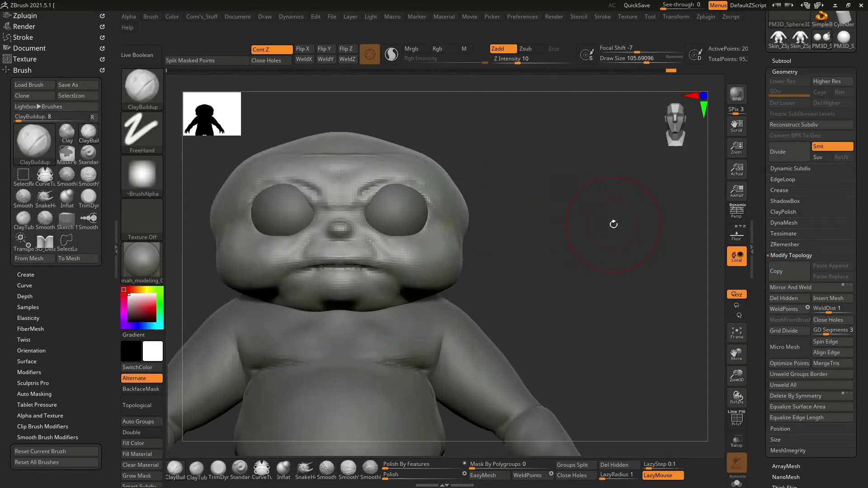
key(b)
key(s)
key(h)
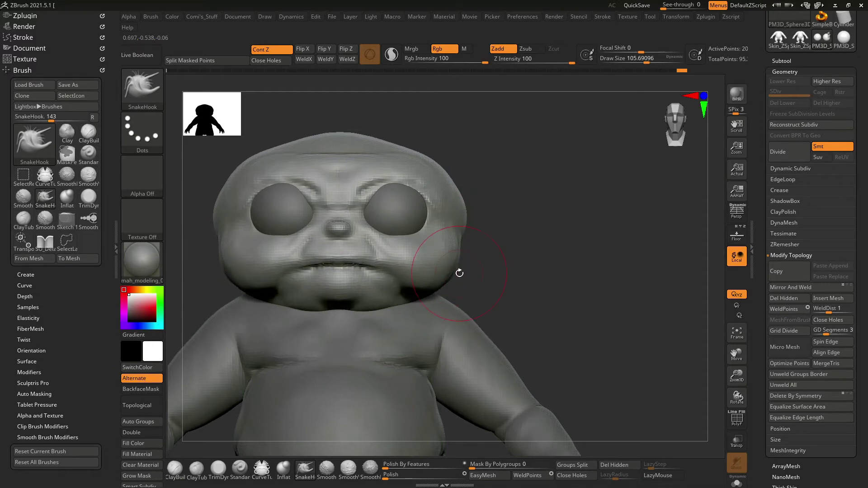
Mask around the mouth and chin, invert it, and centre the Move gizmo on the mouth.
drag(494, 280, 500, 262)
key(b)
key(m)
key(p)
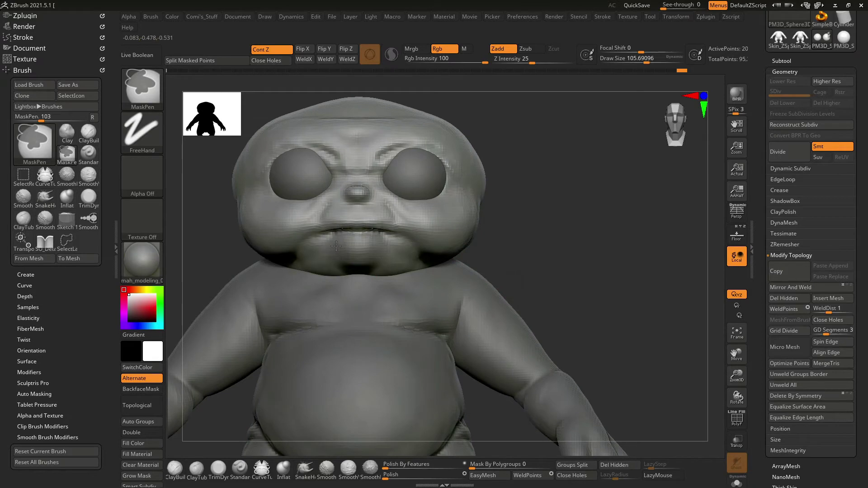
ctrl+drag(331, 266, 355, 249)
key(b)
key(s)
key(h)
key(ctrl+i)
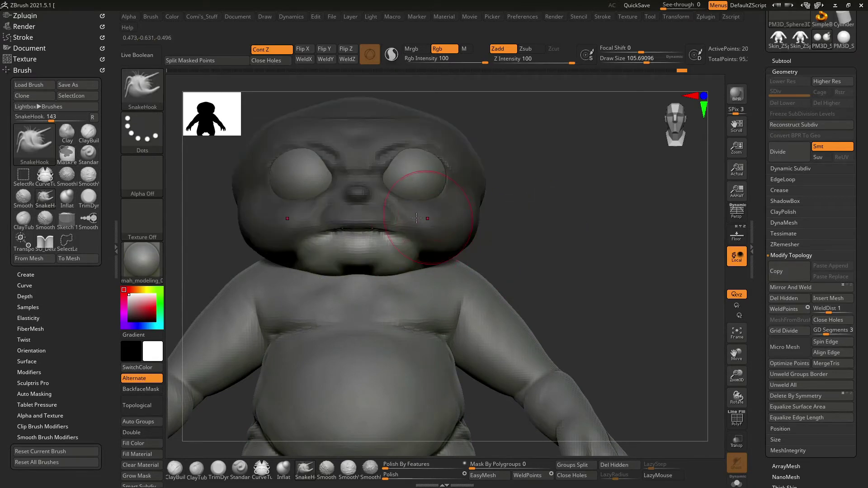
key(w)
click(355, 250)
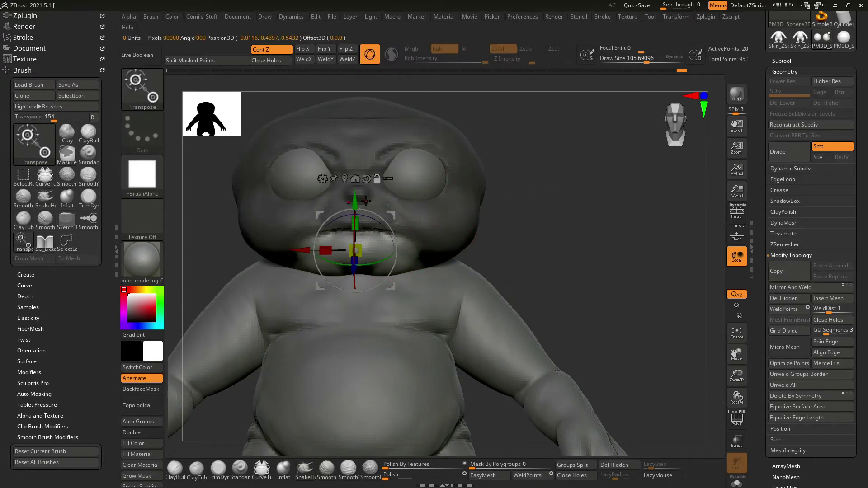
click(344, 179)
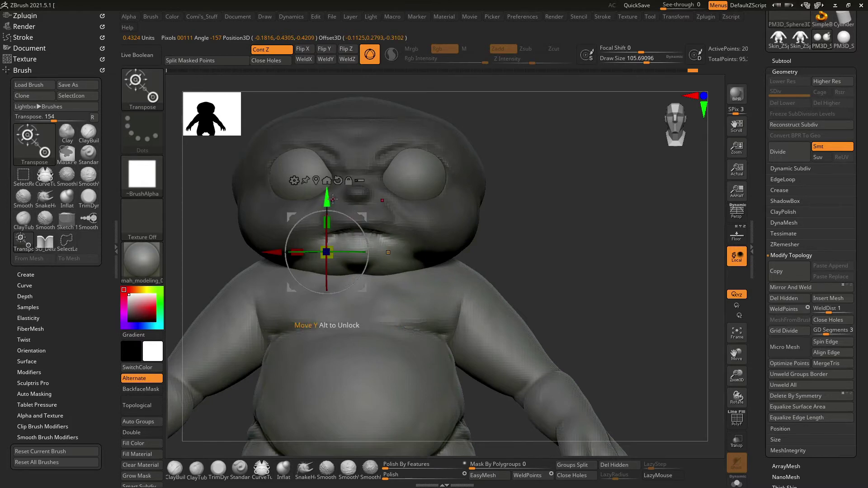
Raise the mouth and chin region and push it slightly forward, checking from the side.
drag(330, 247, 331, 244)
drag(527, 145, 416, 222)
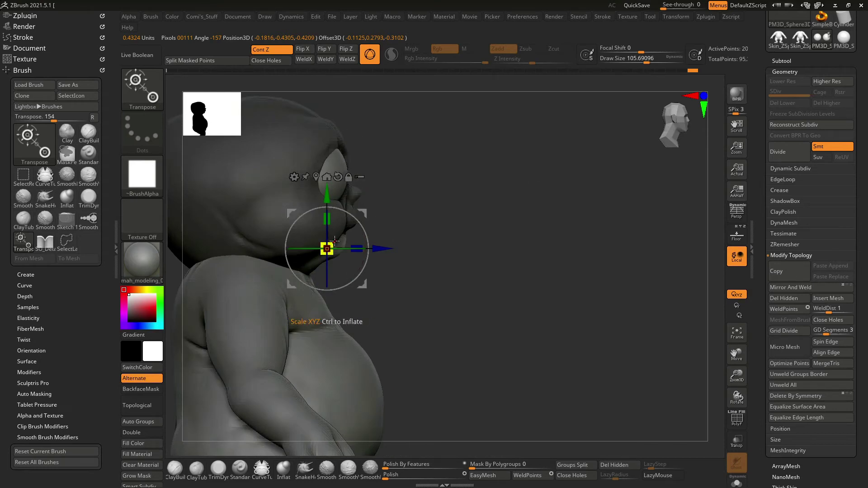
drag(330, 185, 329, 182)
drag(385, 242, 385, 242)
mouse_move(458, 217)
mouse_down()
mouse_move(524, 152)
mouse_move(482, 222)
mouse_up()
drag(388, 242, 399, 237)
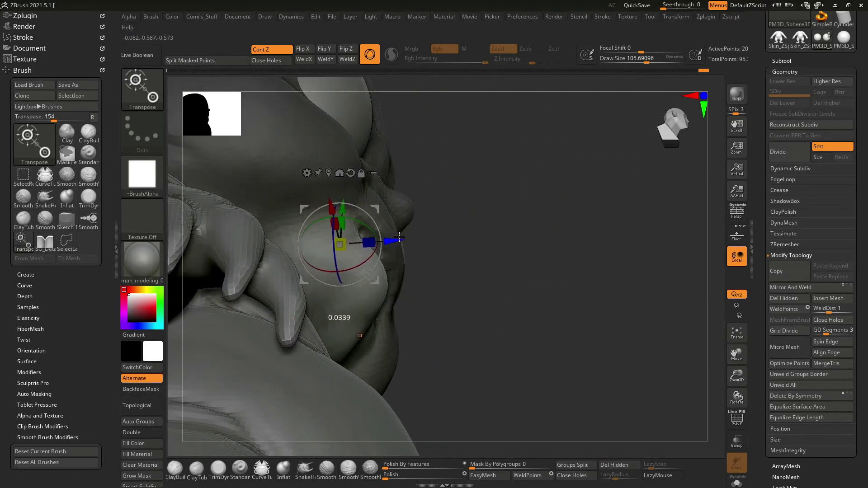
mouse_move(476, 219)
mouse_down()
mouse_move(480, 258)
mouse_move(499, 223)
mouse_move(542, 231)
mouse_move(471, 220)
mouse_up()
key(ctrl)
mouse_move(599, 256)
alt+mouse_down()
mouse_move(621, 224)
mouse_move(605, 231)
mouse_move(626, 226)
mouse_move(605, 229)
alt+mouse_up()
Return to sculpting with the SnakeHook brush at a smaller draw size.
key(w)
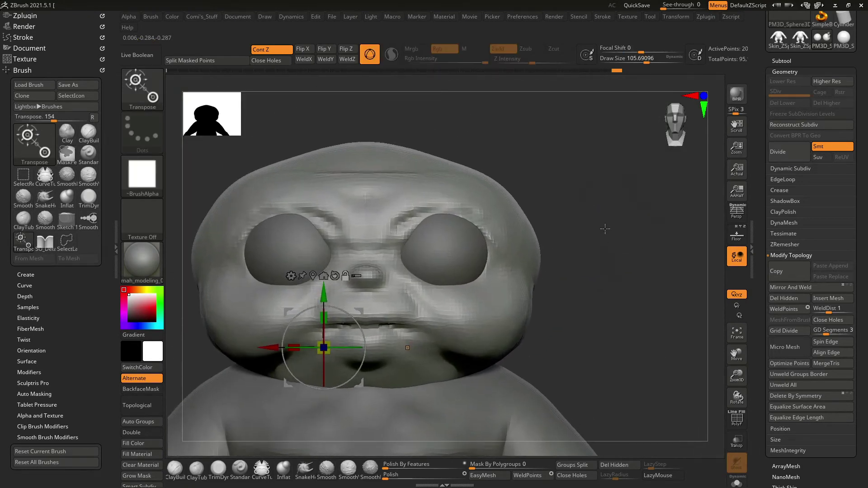
key(q)
key(space)
key(b)
key(s)
key(h)
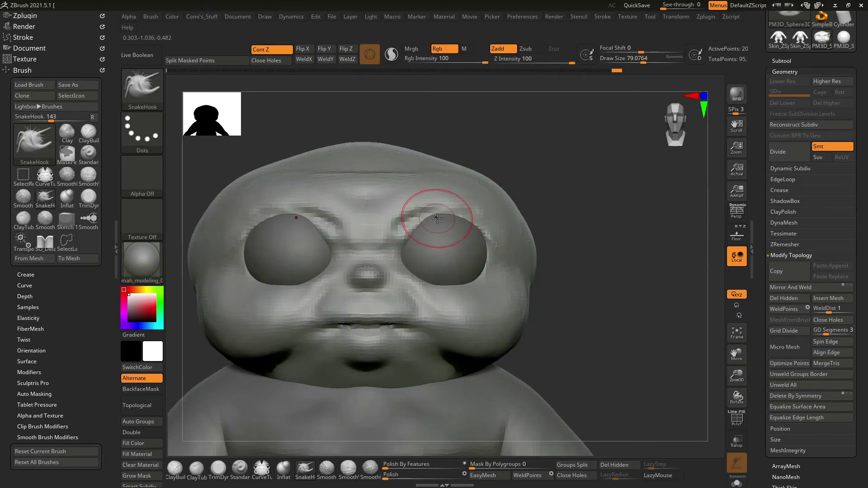
mouse_move(543, 203)
mouse_down()
mouse_move(576, 196)
mouse_move(465, 194)
mouse_up()
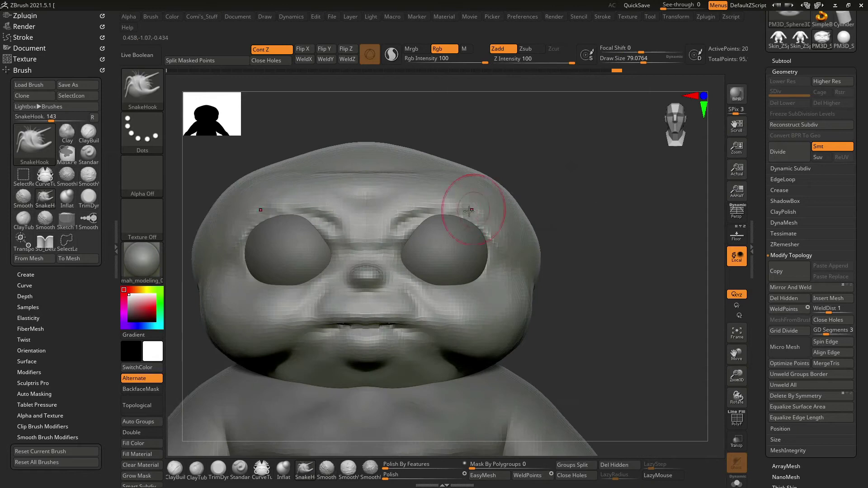
Mask around the eyes, invert, and pull the upper rim and inner corner of the socket.
mouse_move(409, 244)
ctrl+mouse_down()
mouse_move(429, 227)
mouse_move(491, 244)
mouse_move(420, 213)
mouse_move(498, 271)
mouse_move(492, 266)
ctrl+mouse_up()
ctrl+click(562, 209)
mouse_move(562, 209)
mouse_down()
mouse_move(533, 199)
mouse_move(406, 285)
mouse_up()
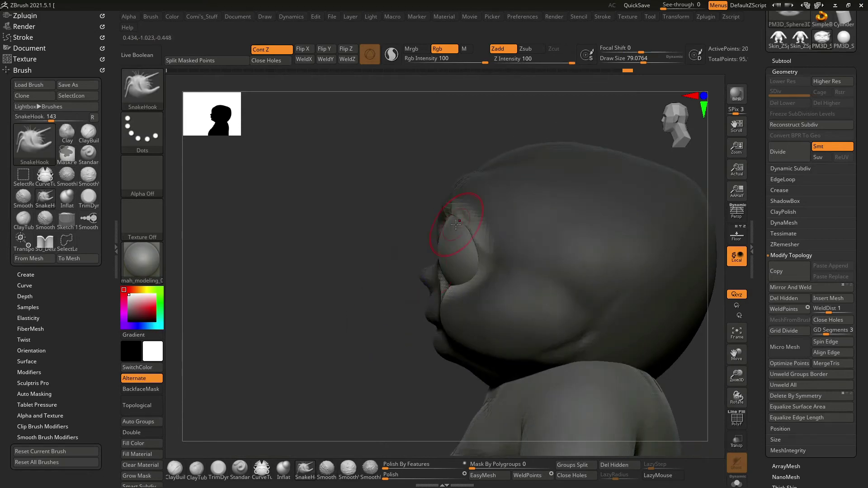
drag(465, 243, 458, 234)
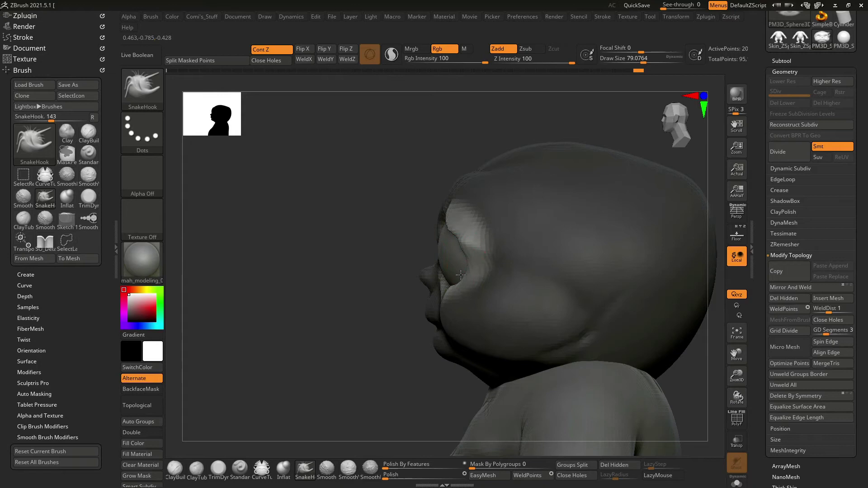
drag(461, 274, 488, 212)
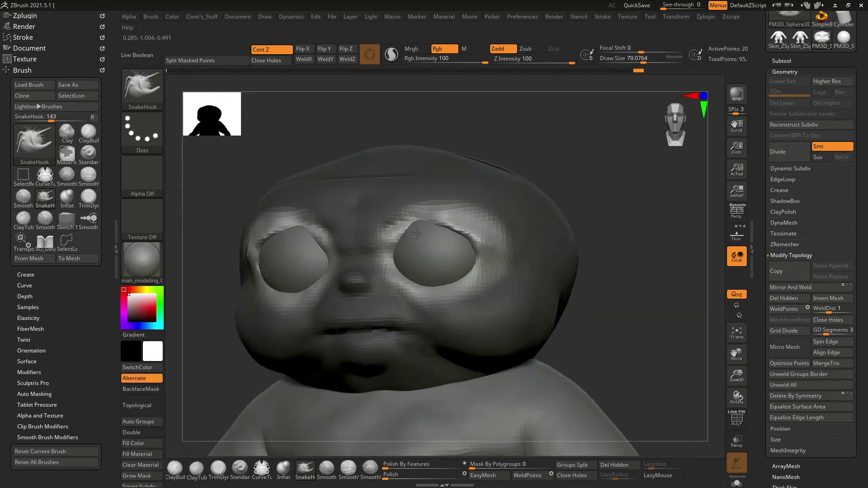
mouse_move(570, 174)
mouse_down()
mouse_move(412, 234)
mouse_move(563, 194)
mouse_move(542, 222)
mouse_up()
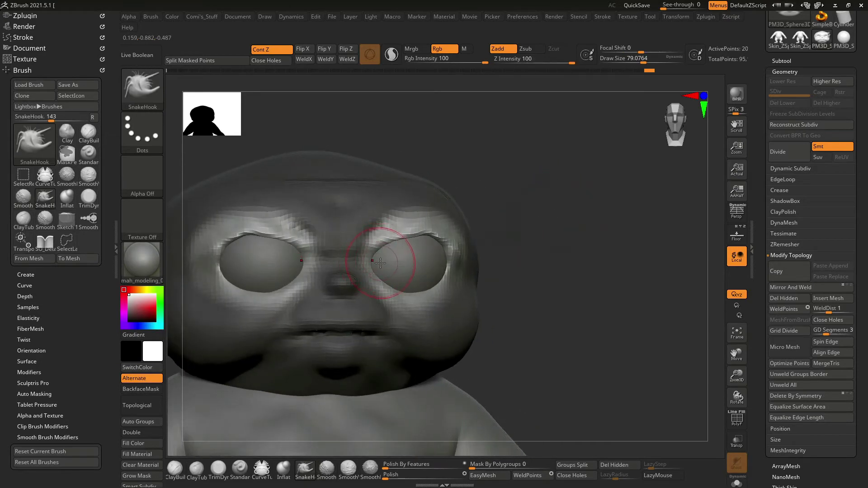
drag(377, 262, 376, 267)
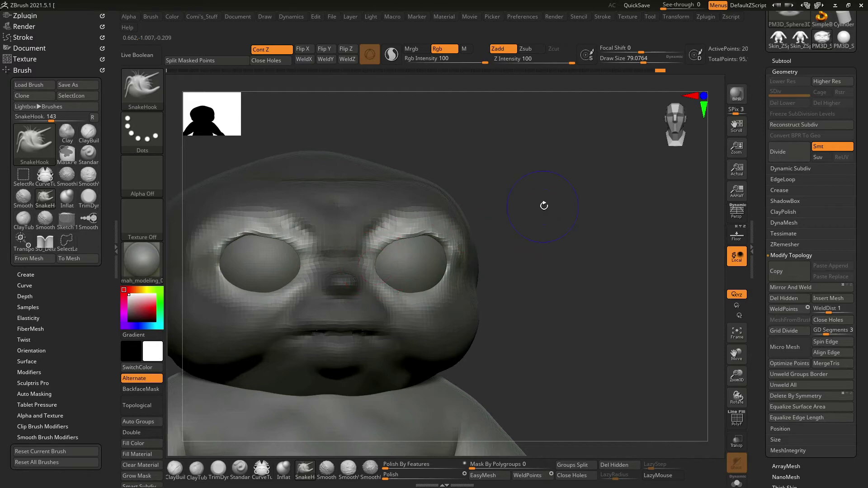
Undo the eye socket edits and restore the latest undo-history state, returning to front view.
key(ctrl+z)
key(ctrl+z)
key(ctrl+z)
key(ctrl+z)
key(ctrl+z)
ctrl+drag(548, 181, 549, 221)
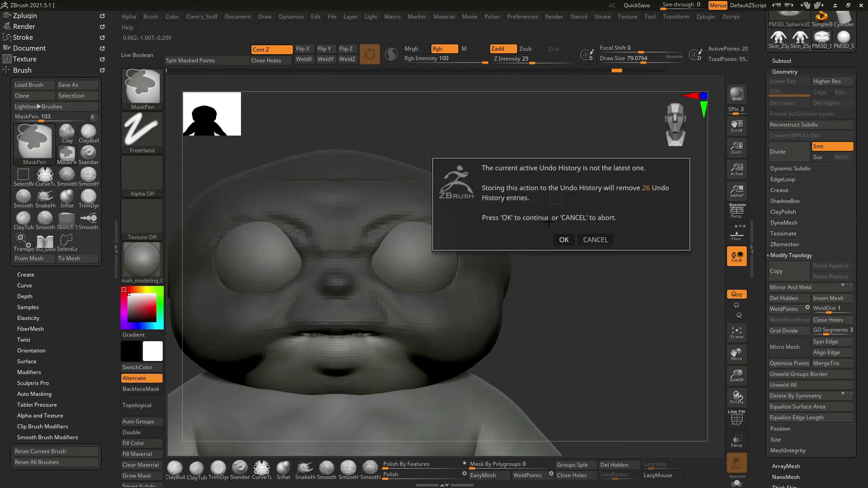
click(600, 239)
drag(616, 70, 615, 77)
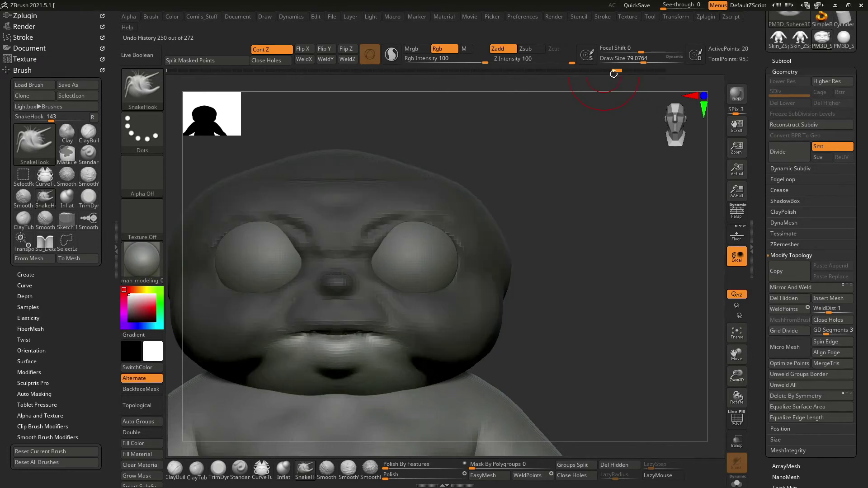
ctrl+drag(592, 147, 595, 185)
click(615, 212)
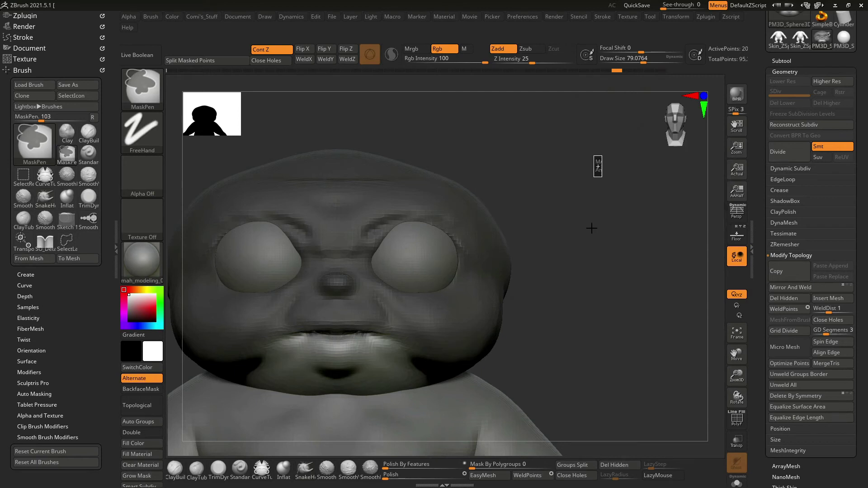
shift+drag(591, 227, 557, 222)
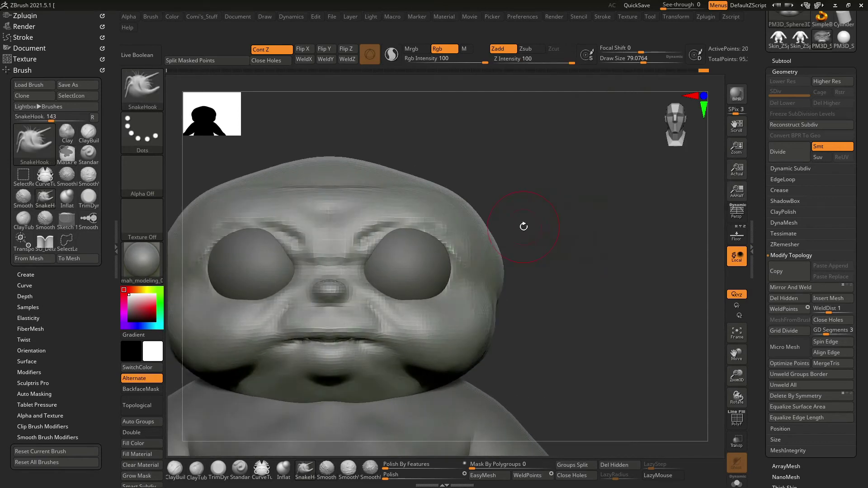
Solo the head, shrink the brush to about 72, and build up clay around and under both eyes.
key(ctrl+shift+s)
key(space)
drag(405, 250, 386, 239)
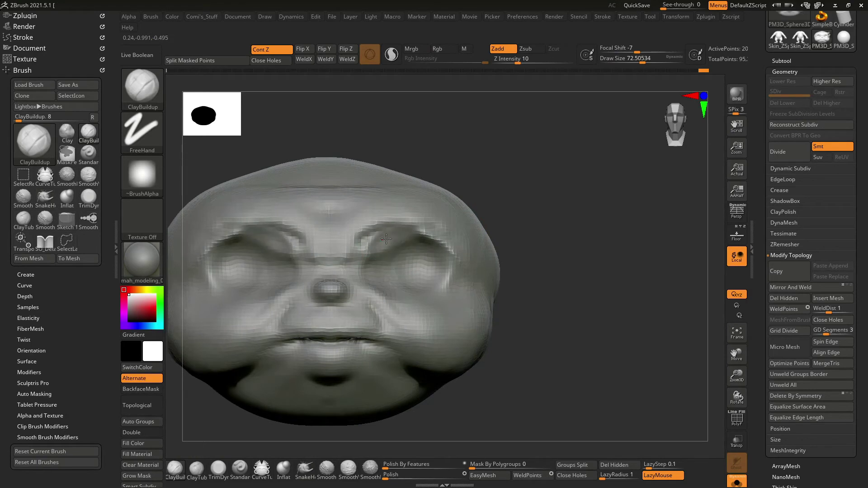
drag(366, 261, 397, 283)
drag(427, 242, 447, 263)
right_drag(453, 260, 460, 265)
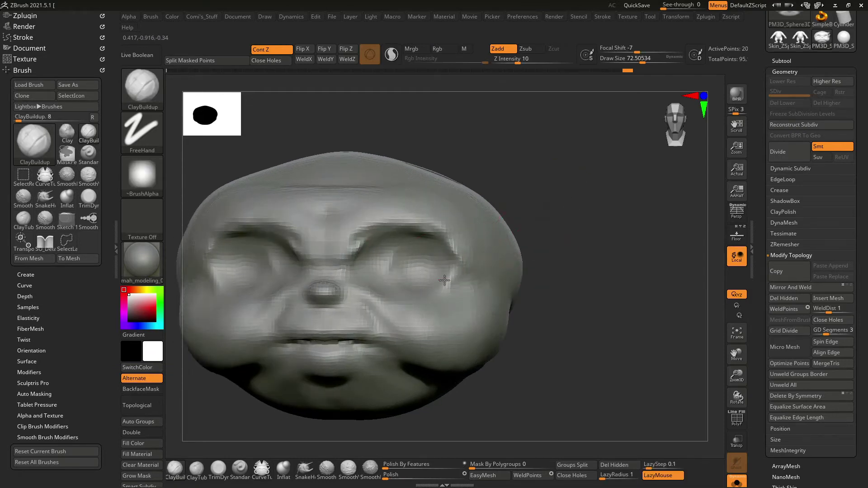
mouse_move(402, 274)
mouse_down()
mouse_move(377, 248)
mouse_move(446, 251)
mouse_up()
mouse_move(534, 242)
mouse_down()
mouse_move(552, 227)
mouse_move(550, 205)
mouse_move(365, 259)
mouse_up()
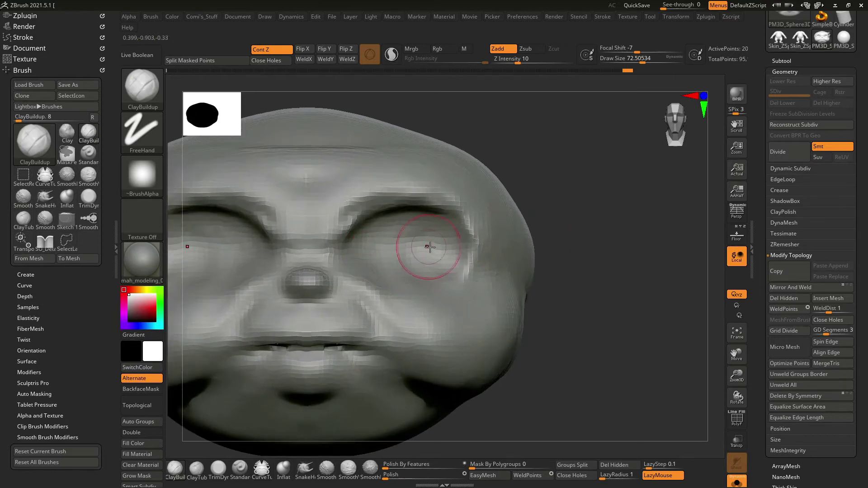
Pull the nose-cheek area down and outward with SnakeHook, then enlarge the brush to about 119.
key(b)
key(s)
key(h)
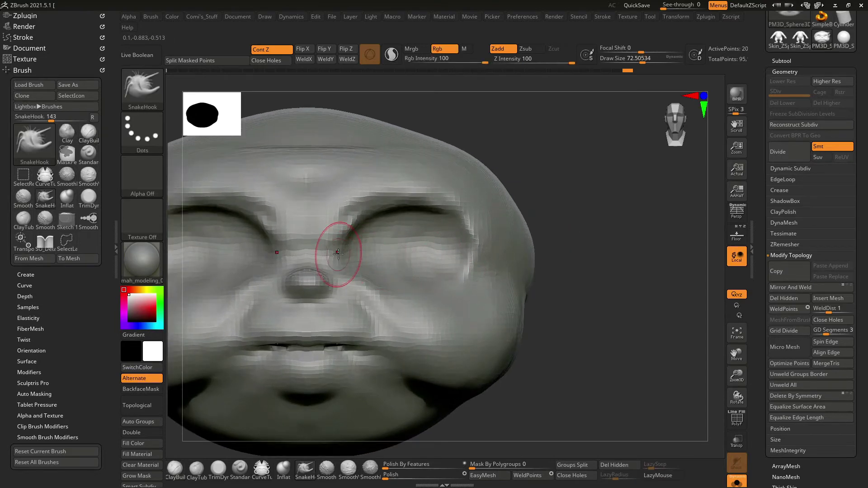
mouse_move(336, 261)
mouse_down()
mouse_move(364, 283)
mouse_move(420, 298)
mouse_up()
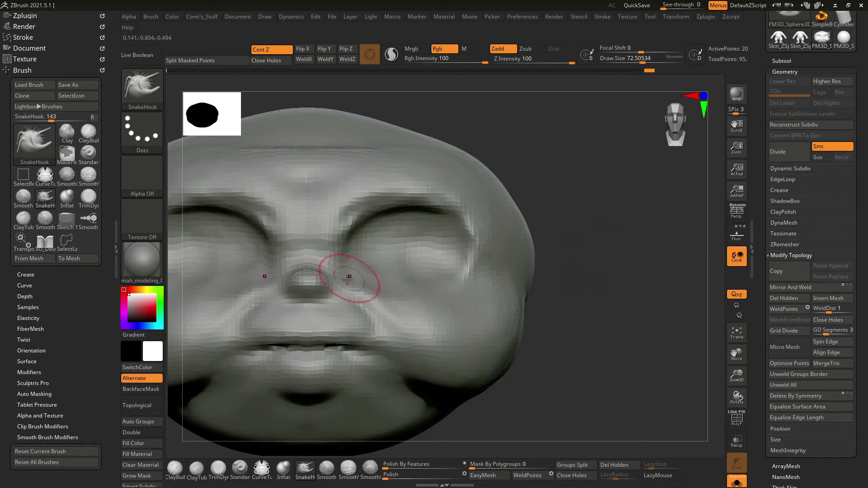
mouse_move(604, 245)
alt+mouse_down()
mouse_move(605, 211)
mouse_move(578, 214)
mouse_move(599, 214)
mouse_move(586, 204)
mouse_move(604, 184)
mouse_move(533, 213)
alt+mouse_up()
drag(471, 193, 278, 197)
key(space)
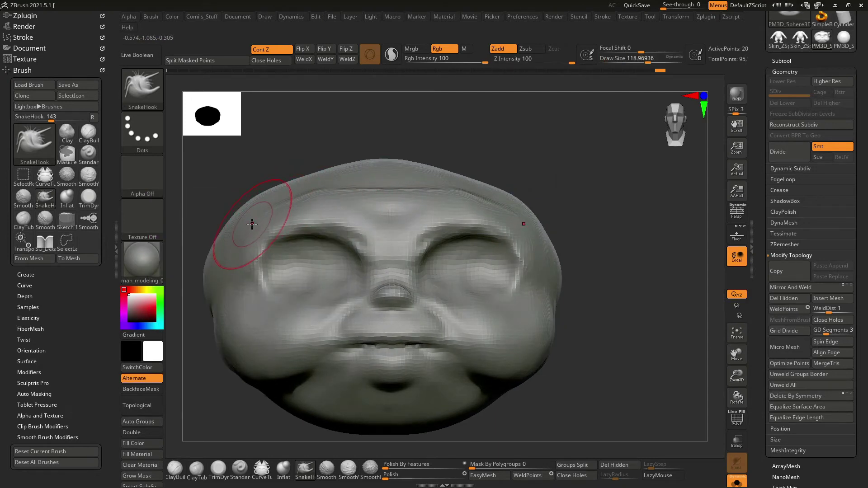
shift+drag(568, 227, 595, 241)
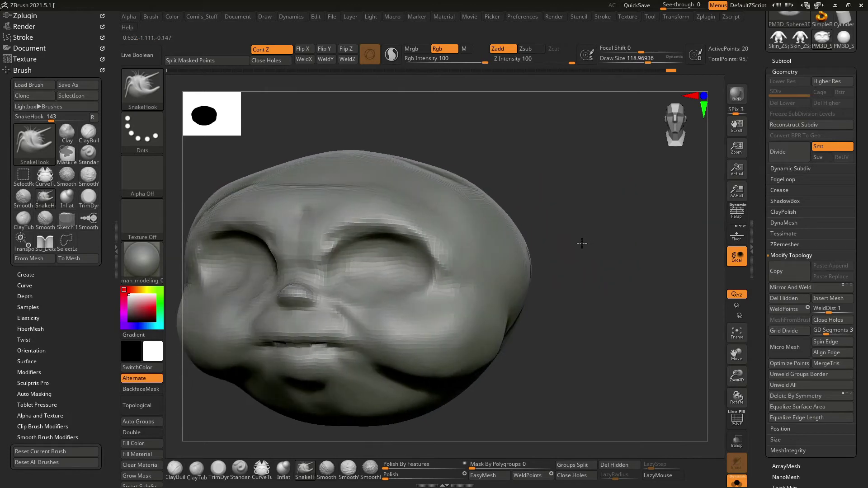
Use SnakeHook at full strength, reduce the brush to about 86, and smooth the face from below.
key(space)
key(b)
key(s)
key(h)
mouse_move(565, 204)
mouse_down()
mouse_move(507, 168)
mouse_move(392, 217)
mouse_move(383, 213)
mouse_move(427, 194)
mouse_up()
key(space)
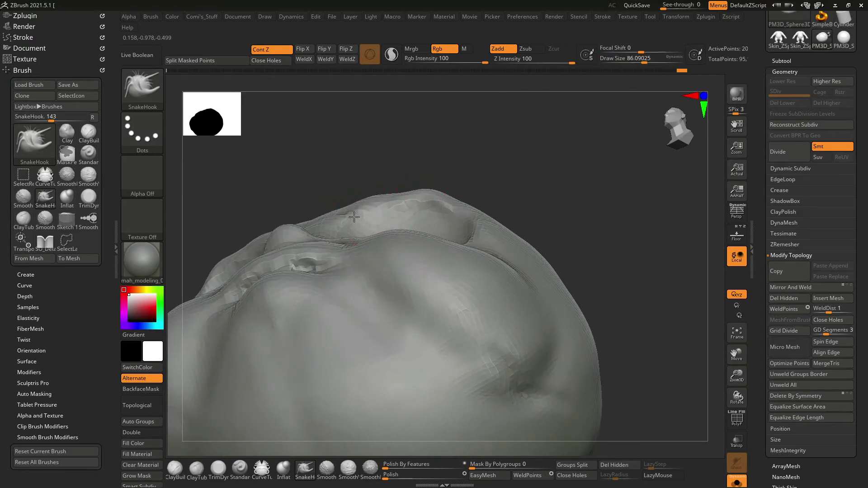
key(shift)
mouse_move(471, 161)
mouse_down()
mouse_move(490, 130)
mouse_move(423, 178)
mouse_up()
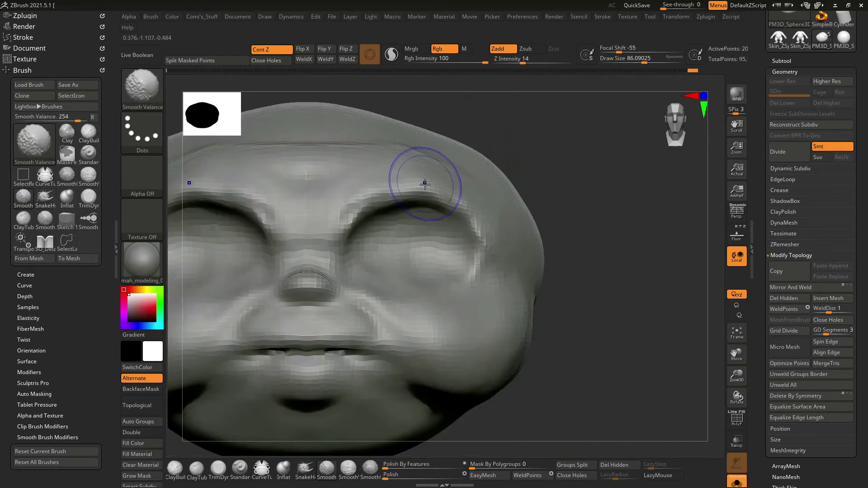
drag(576, 204, 563, 202)
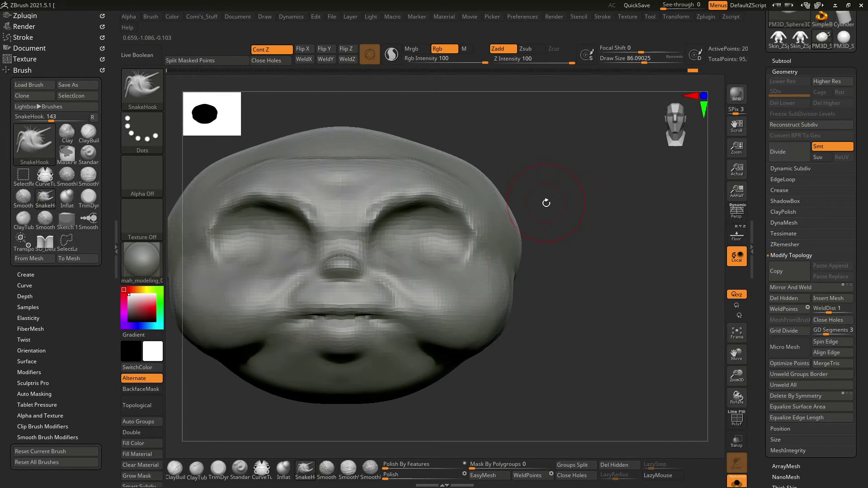
With ClayBuildup at Z Intensity 23, reshape both eye sockets symmetrically and inspect the cheeks.
key(b)
key(c)
key(b)
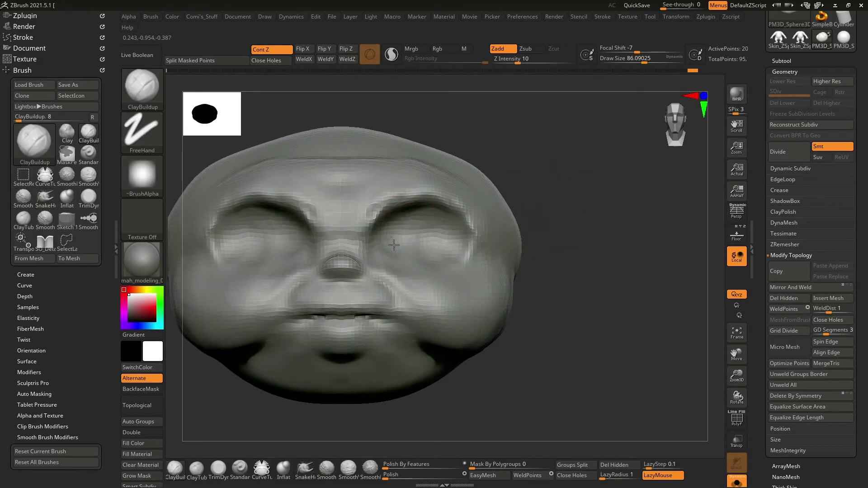
drag(523, 60, 536, 60)
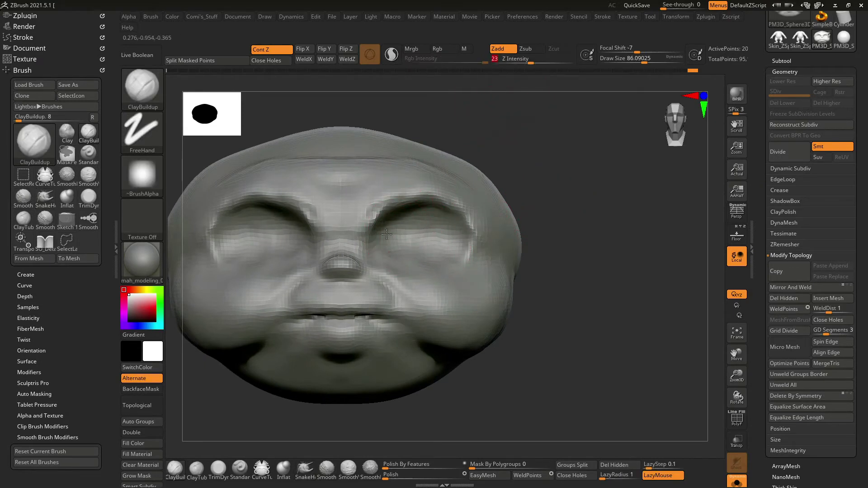
drag(447, 221, 420, 255)
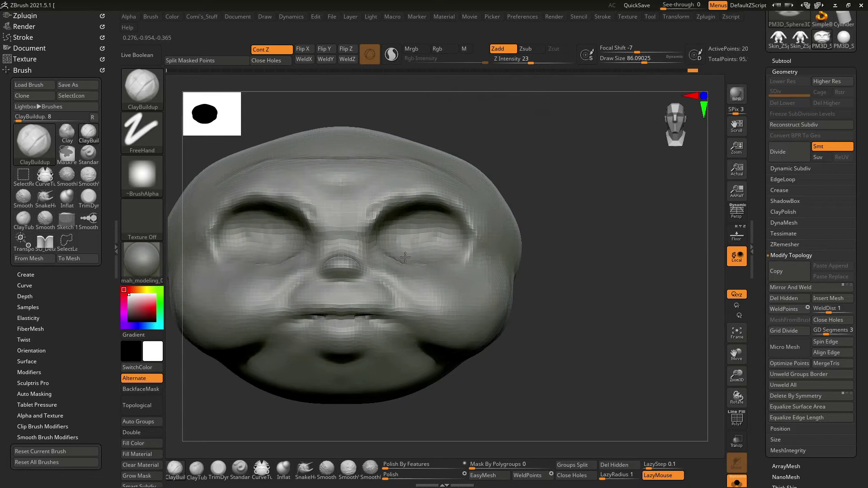
drag(552, 258, 442, 266)
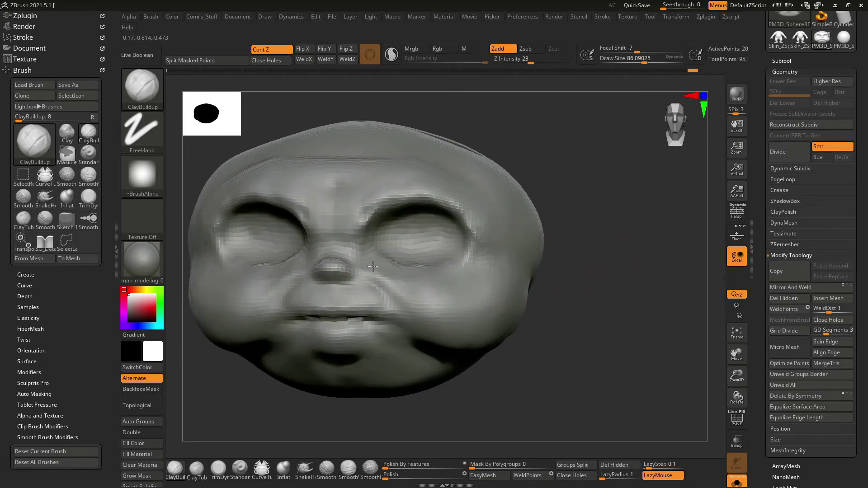
drag(513, 350, 369, 233)
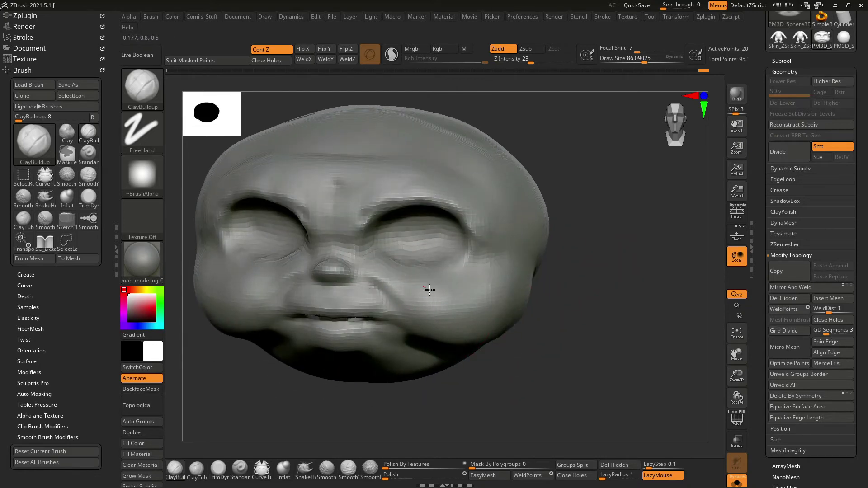
mouse_move(528, 323)
mouse_down()
mouse_move(628, 186)
mouse_move(574, 214)
mouse_move(449, 194)
mouse_up()
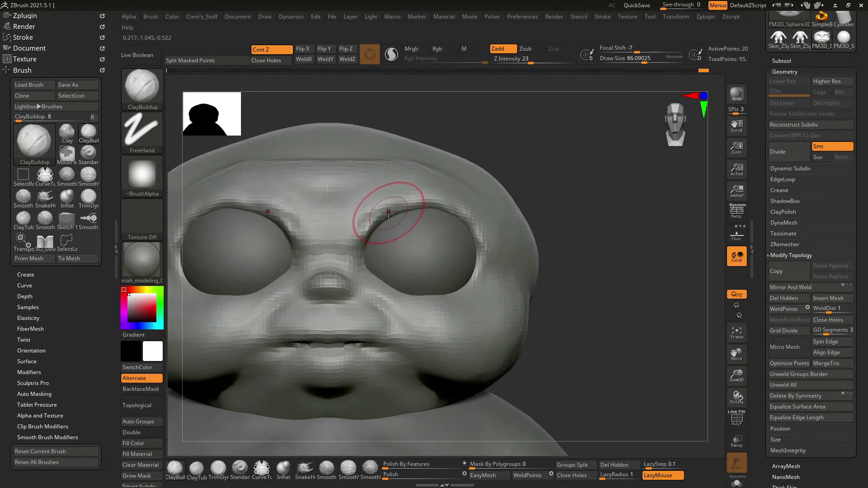
Pull out the brow ridges beside both eye sockets with SnakeHook under symmetry, checking from the side.
key(b)
key(s)
key(h)
key(space)
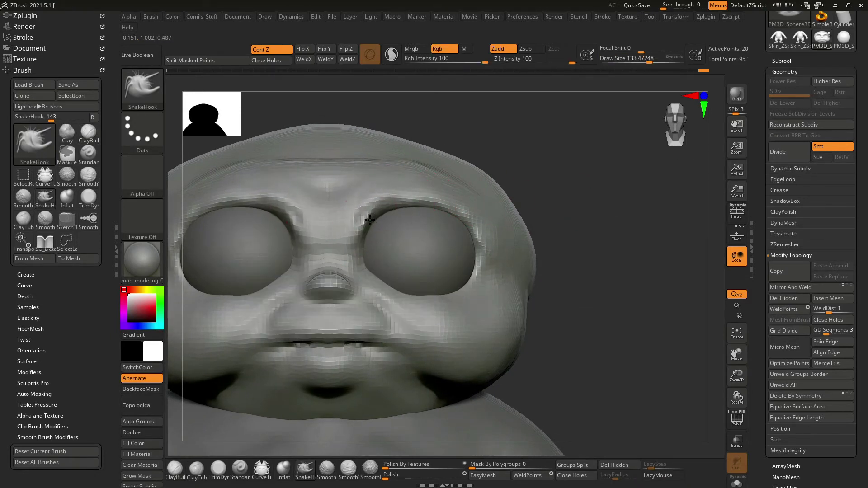
drag(420, 194, 461, 202)
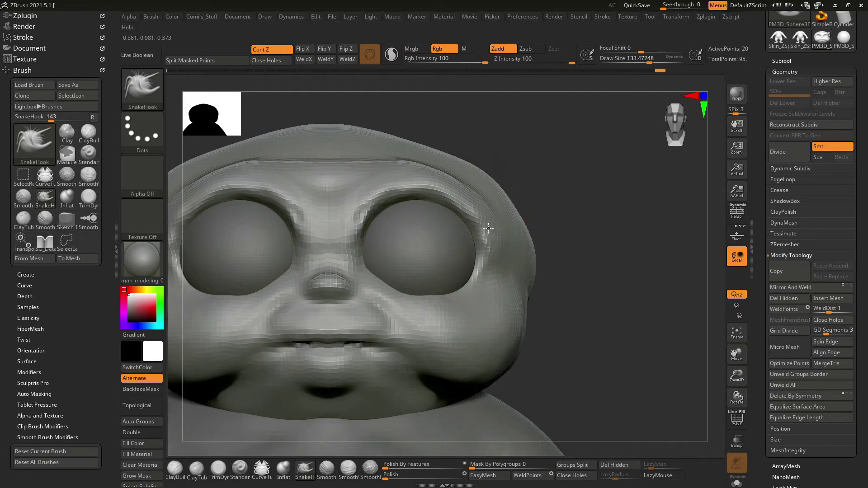
mouse_move(540, 198)
mouse_down()
mouse_move(504, 207)
mouse_move(543, 201)
mouse_up()
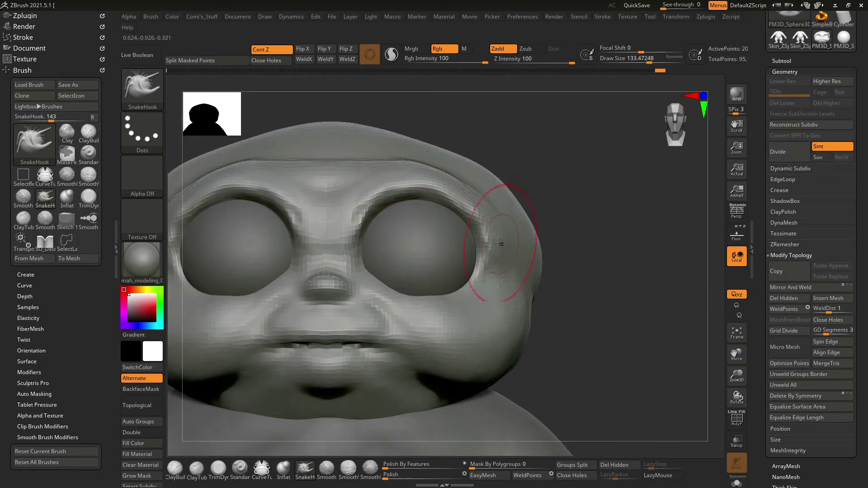
drag(549, 198, 550, 203)
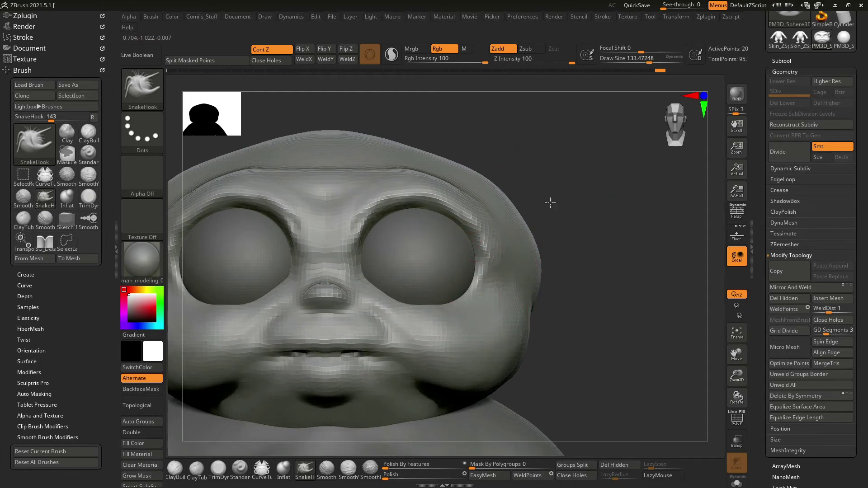
mouse_move(583, 271)
mouse_down()
mouse_move(619, 267)
mouse_move(485, 316)
mouse_up()
Switch to ClayBuildup and orbit back to a front view of the whole body.
key(b)
key(c)
key(b)
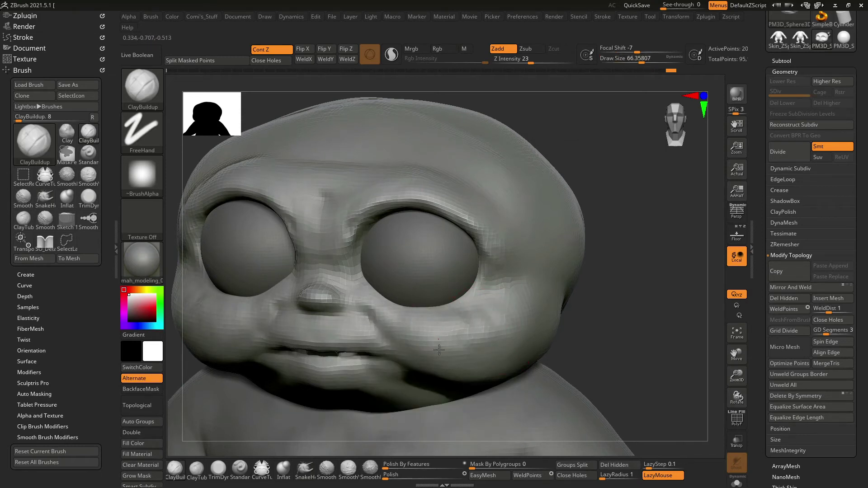
drag(584, 243, 476, 321)
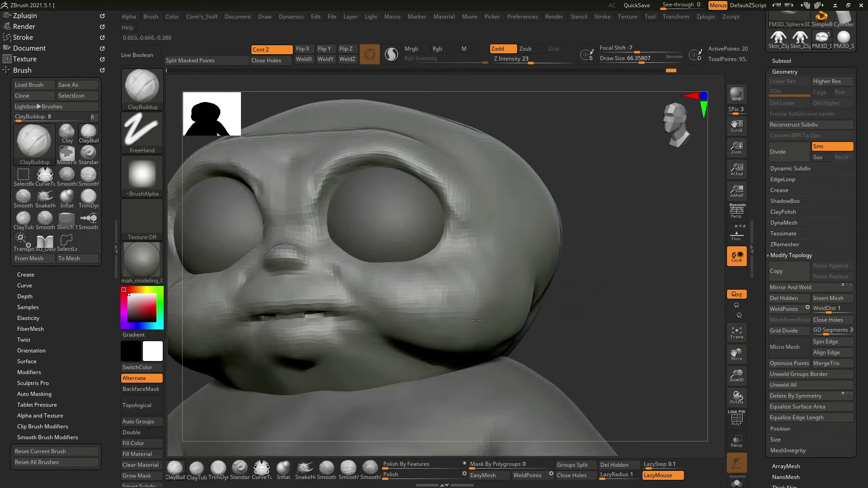
drag(589, 270, 418, 275)
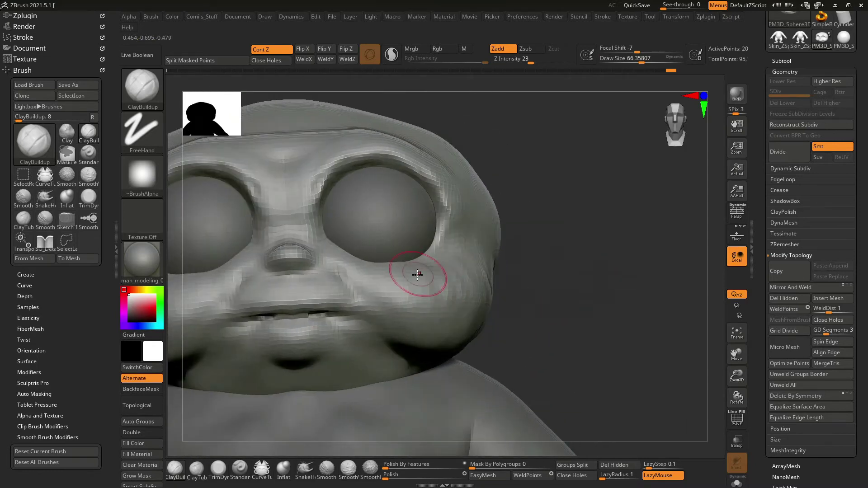
mouse_move(517, 273)
alt+mouse_down()
mouse_move(581, 248)
mouse_move(566, 232)
mouse_move(595, 208)
mouse_move(640, 205)
mouse_move(531, 226)
mouse_move(553, 198)
mouse_move(603, 254)
mouse_move(544, 189)
mouse_move(568, 252)
mouse_move(566, 214)
mouse_move(607, 325)
mouse_move(613, 258)
mouse_move(600, 246)
mouse_move(630, 232)
mouse_move(620, 214)
mouse_move(557, 234)
alt+mouse_up()
Deepen both eye sockets with ClayBuildup under X symmetry and smooth their interiors evenly.
key(f)
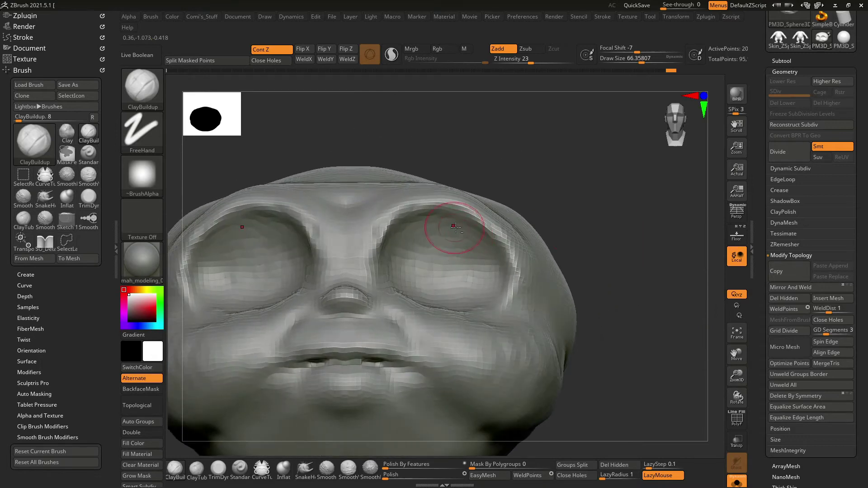
alt+drag(407, 235, 407, 246)
mouse_move(470, 224)
alt+mouse_down()
mouse_move(461, 244)
mouse_move(456, 239)
mouse_move(479, 253)
mouse_move(419, 247)
mouse_move(466, 264)
mouse_move(407, 257)
alt+mouse_up()
shift+drag(434, 226, 484, 276)
mouse_move(430, 290)
shift+mouse_down()
mouse_move(412, 272)
mouse_move(420, 231)
mouse_move(466, 272)
shift+mouse_up()
mouse_move(588, 183)
ctrl+mouse_down()
mouse_move(627, 240)
mouse_move(574, 192)
mouse_move(632, 241)
mouse_move(643, 201)
mouse_move(624, 184)
mouse_move(630, 188)
mouse_move(620, 190)
ctrl+mouse_up()
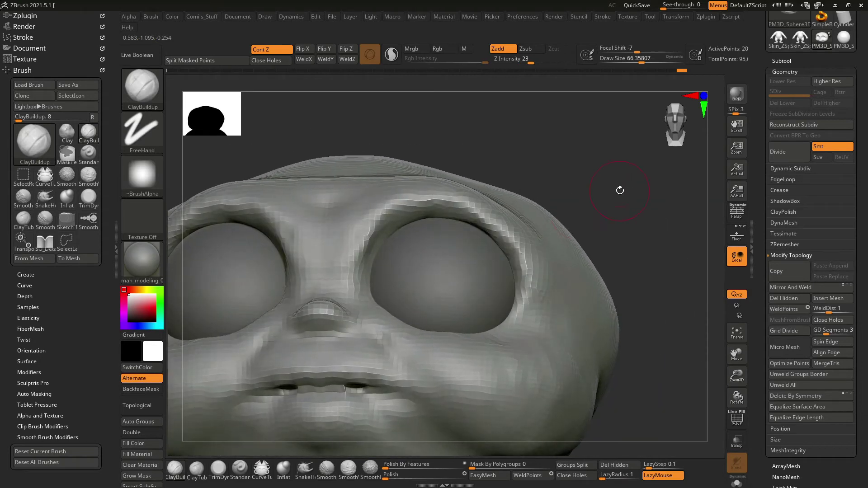
drag(578, 171, 527, 191)
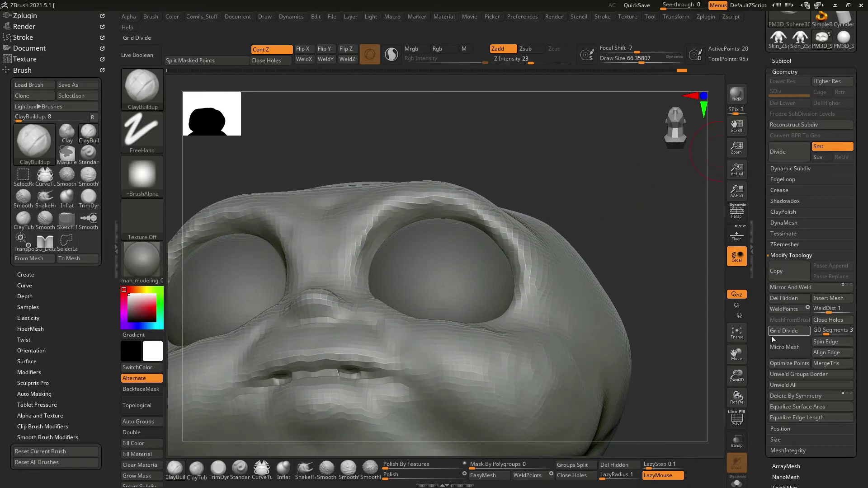
Set DynaMesh resolution to 256, snap to a front view and remesh the head.
click(786, 256)
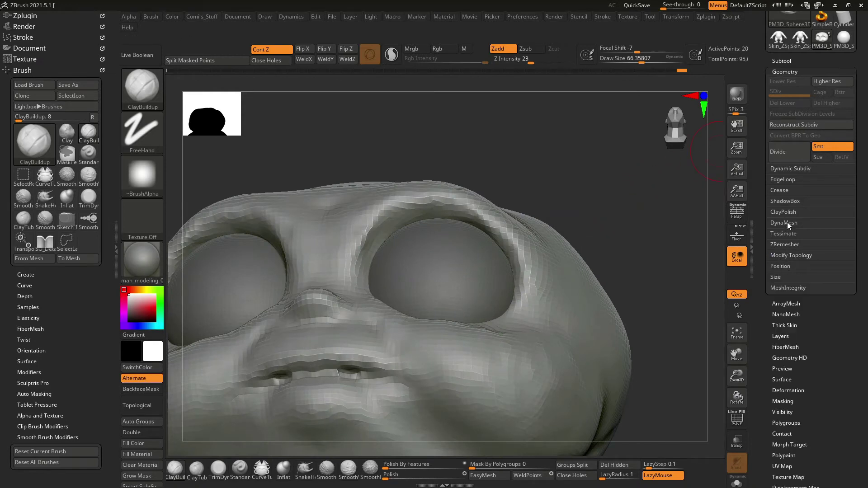
click(788, 222)
click(775, 254)
key(Return)
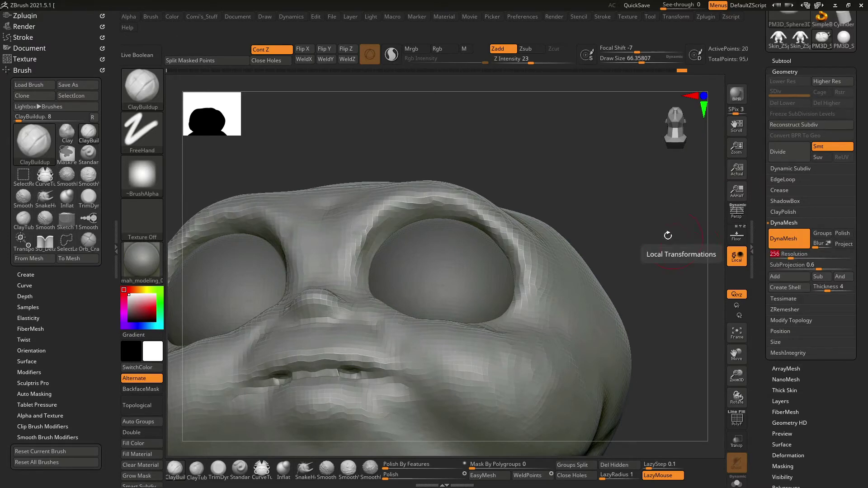
key(shift)
shift+drag(651, 212, 540, 274)
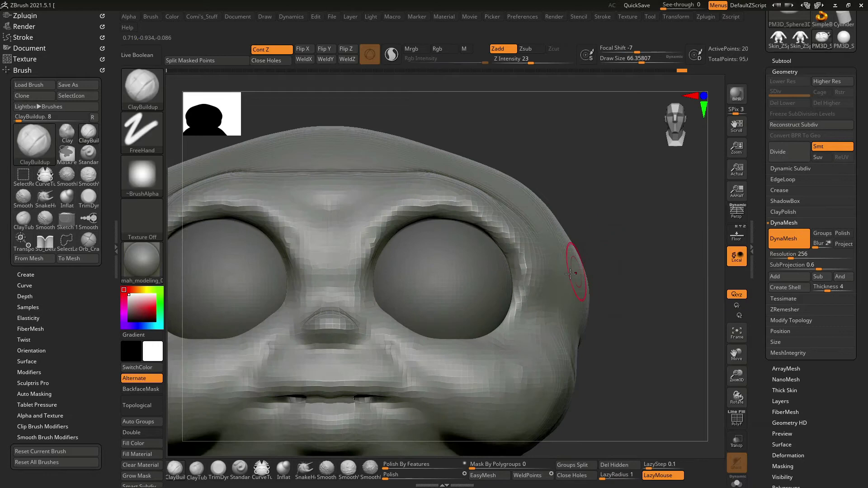
ctrl+drag(657, 266, 635, 200)
key(ctrl)
Mask the upper rim of both eye sockets with MaskPen, then move in closer on the eye.
ctrl+drag(409, 225, 392, 234)
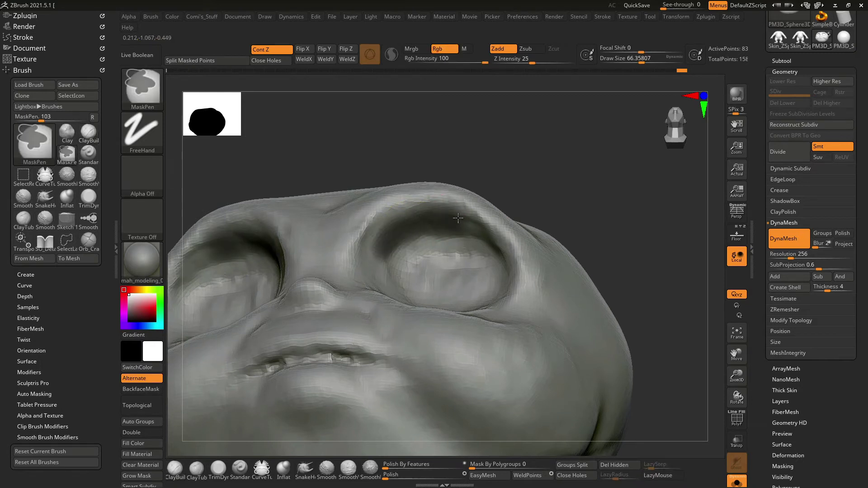
mouse_move(578, 188)
mouse_down()
mouse_move(604, 192)
mouse_move(430, 193)
mouse_up()
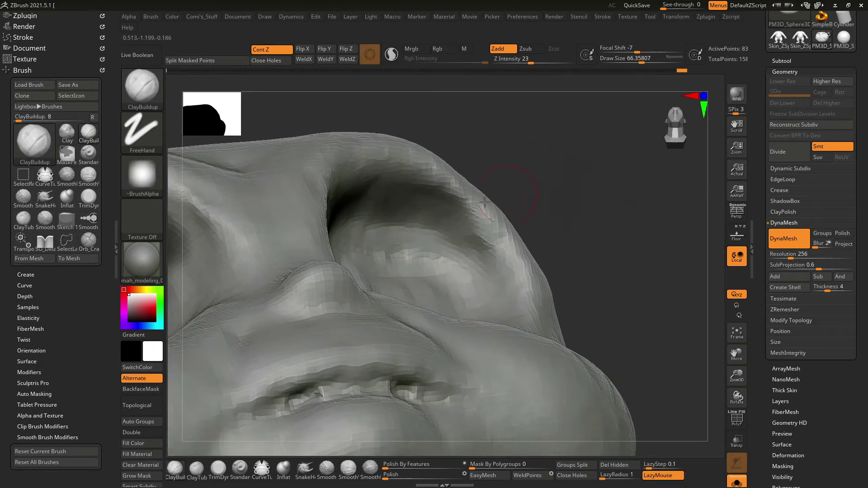
key(ctrl)
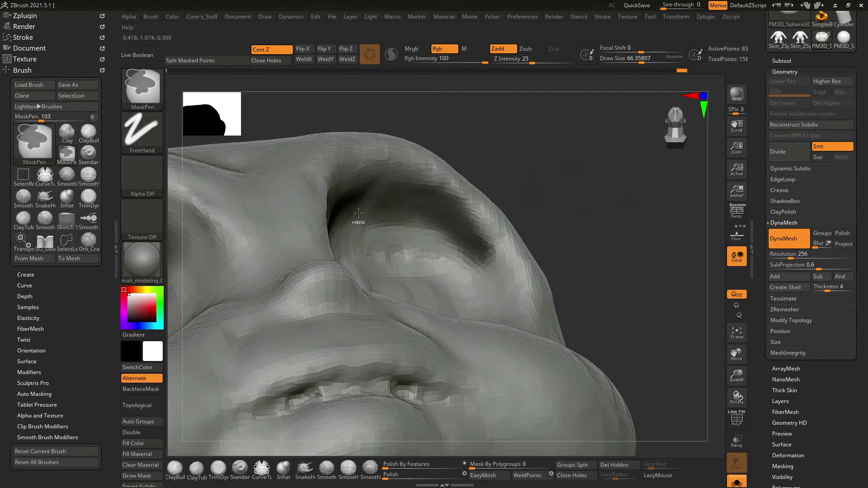
right_drag(359, 212, 325, 210)
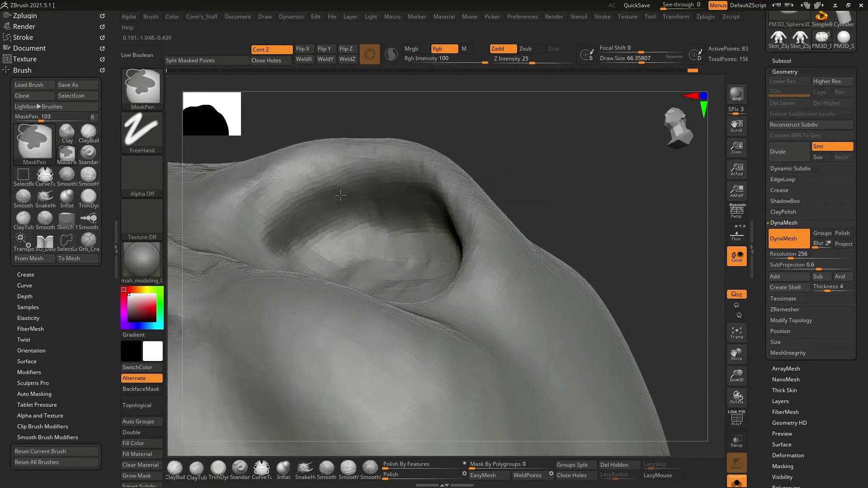
right_drag(278, 239, 557, 83)
Set Focal Shift to -75 and extend the soft mask along the upper eye socket rim.
click(610, 52)
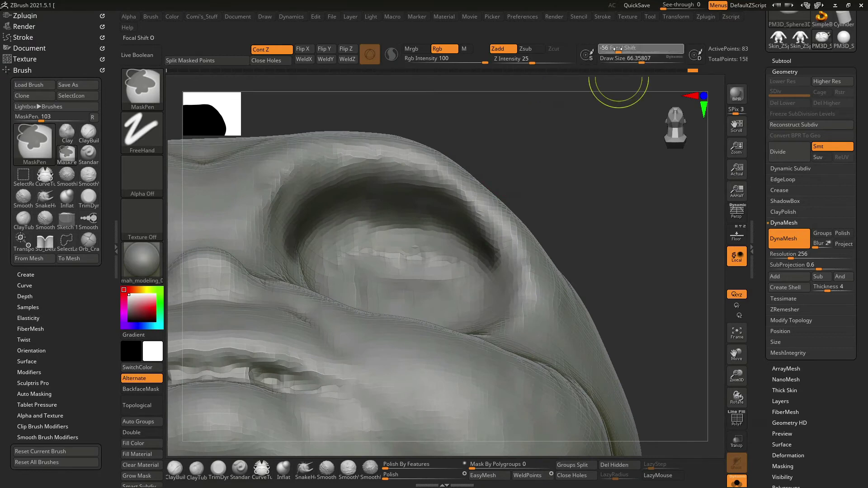
ctrl+drag(332, 232, 321, 238)
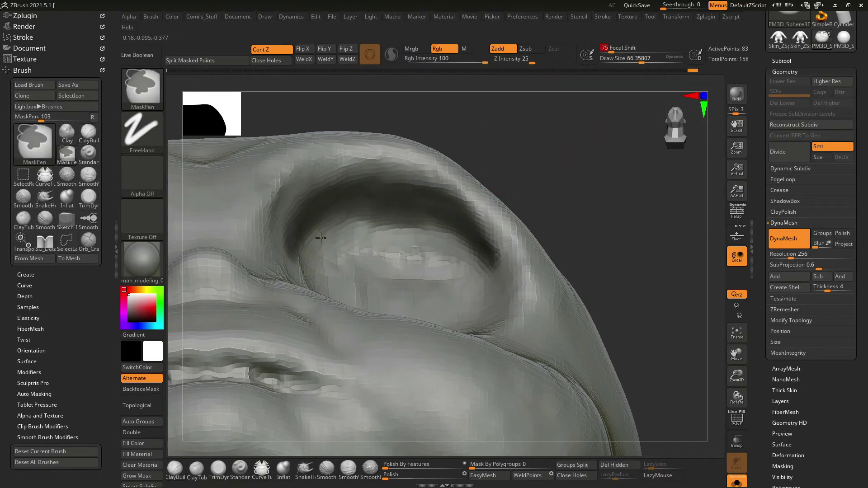
right_drag(472, 271, 286, 178)
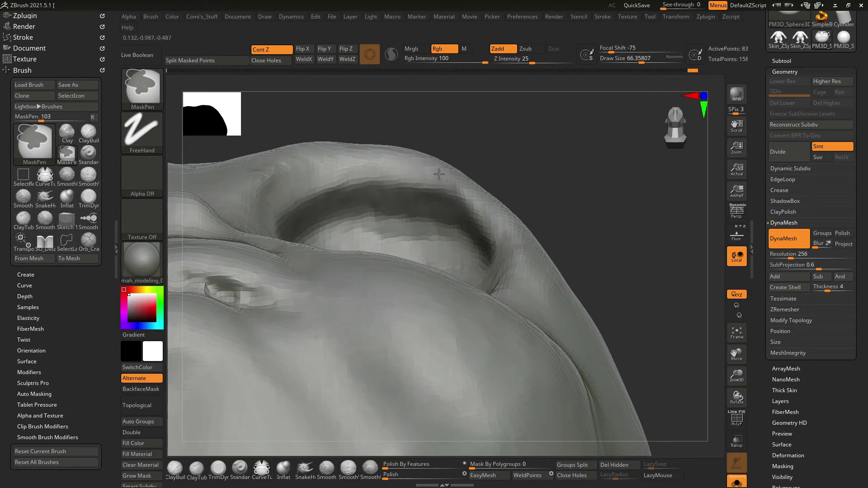
shift+right_drag(484, 231, 610, 208)
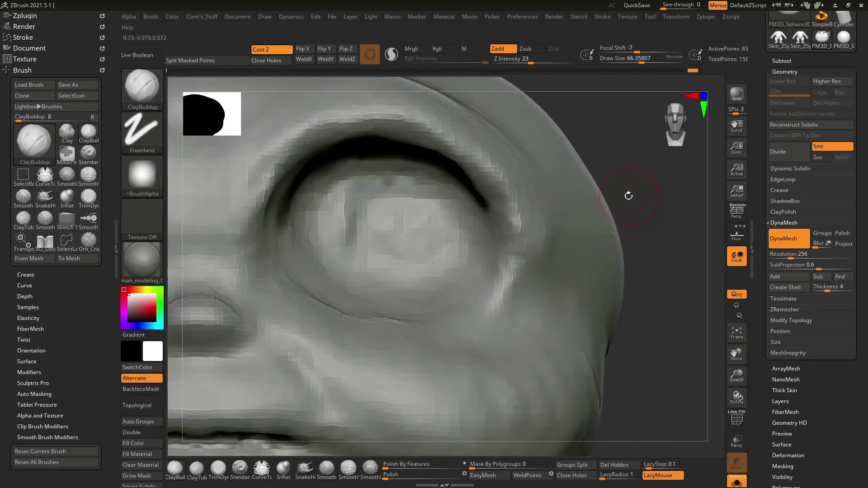
right_click(489, 204)
mouse_move(489, 204)
right_down()
mouse_move(484, 216)
mouse_move(462, 211)
right_up()
right_click(484, 215)
key(ctrl)
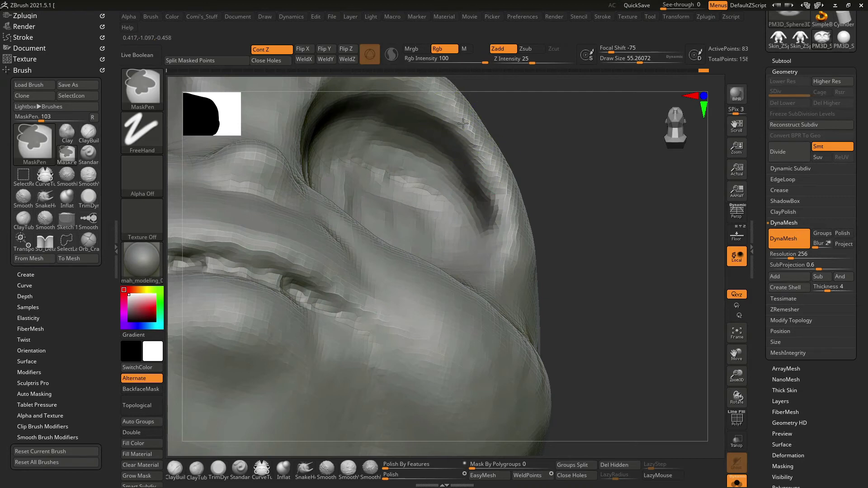
key(ctrl+z)
key(ctrl+z)
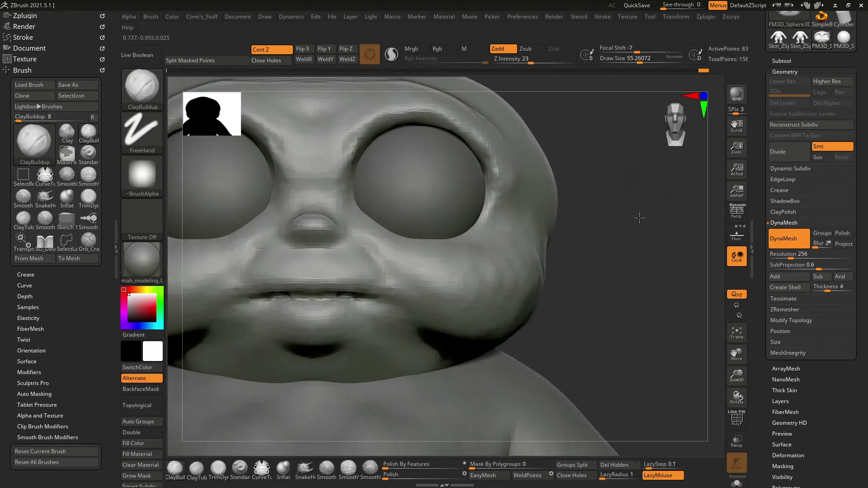
right_drag(675, 223, 561, 220)
mouse_move(196, 387)
mouse_down()
mouse_move(259, 346)
mouse_move(266, 360)
mouse_move(319, 341)
mouse_move(349, 317)
mouse_up()
Switch from Transpose to the SnakeHook brush and frame the whole figure.
key(w)
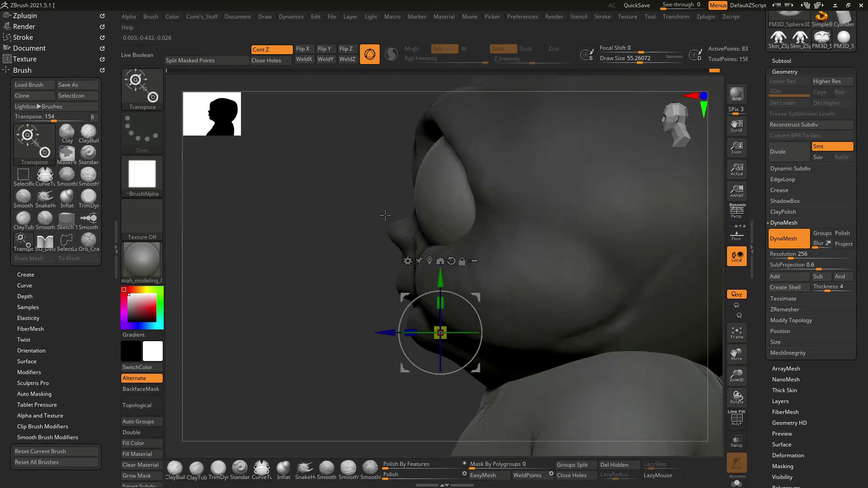
key(q)
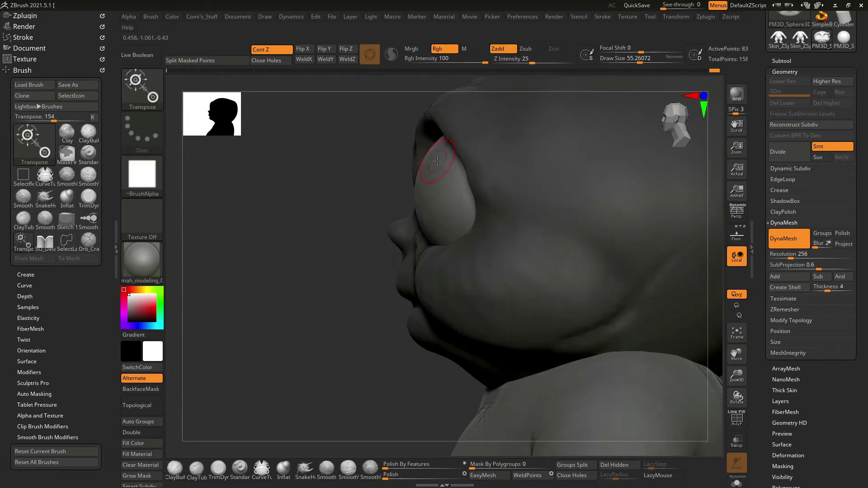
key(b)
key(s)
key(h)
key(space)
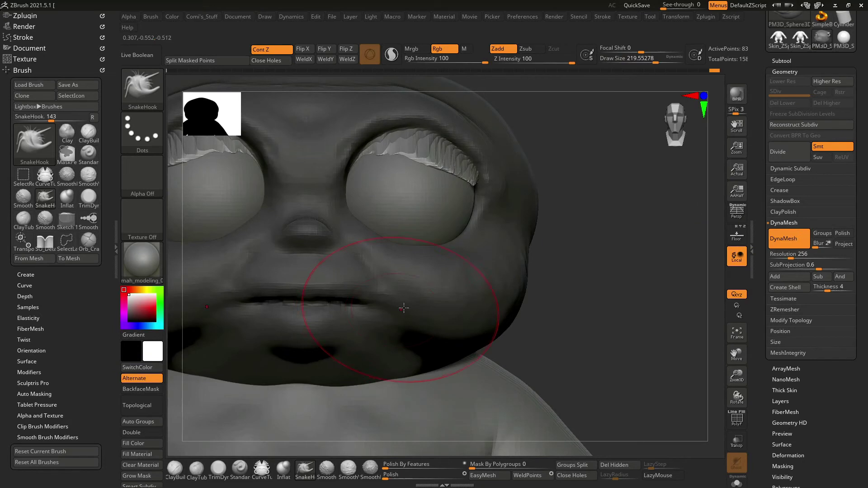
drag(343, 304, 366, 174)
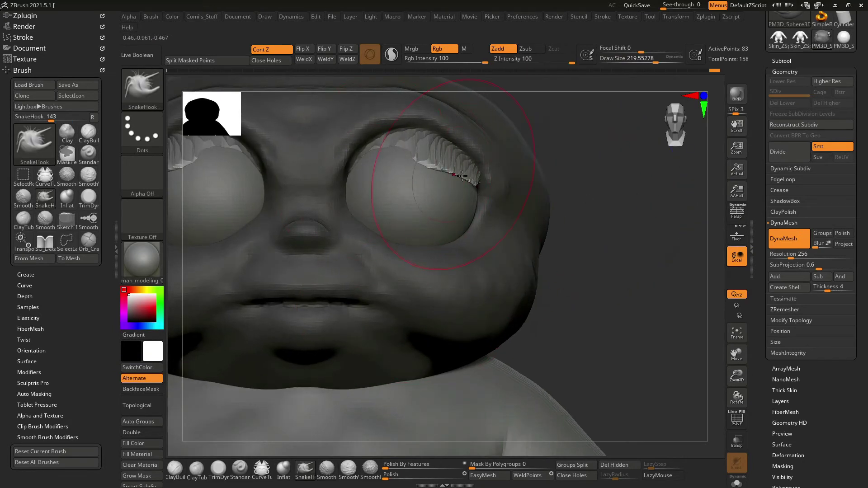
key(f)
mouse_move(589, 203)
mouse_down()
mouse_move(591, 223)
mouse_move(519, 225)
mouse_move(624, 226)
mouse_move(565, 201)
mouse_move(606, 202)
mouse_move(401, 198)
mouse_move(316, 217)
mouse_up()
Shrink the SnakeHook brush to about 94 and pull both upper eyelids out over the eyes.
key(space)
mouse_move(371, 190)
mouse_down()
mouse_move(398, 187)
mouse_move(367, 194)
mouse_up()
key(space)
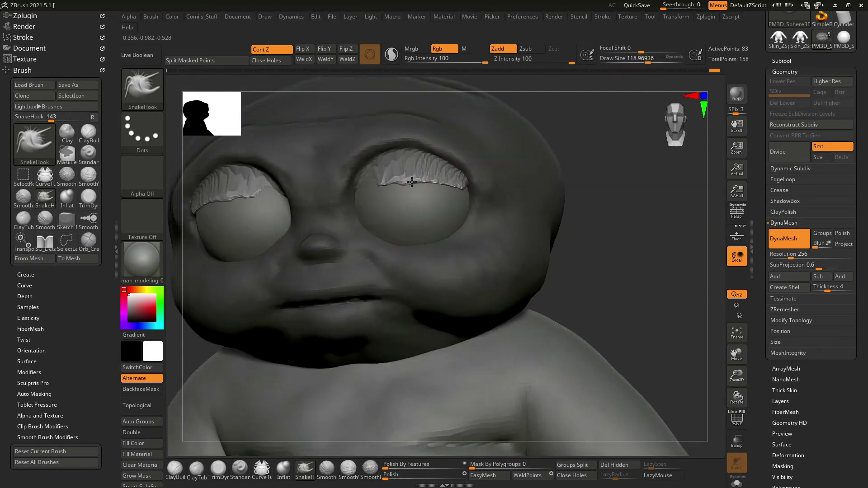
drag(584, 205, 498, 192)
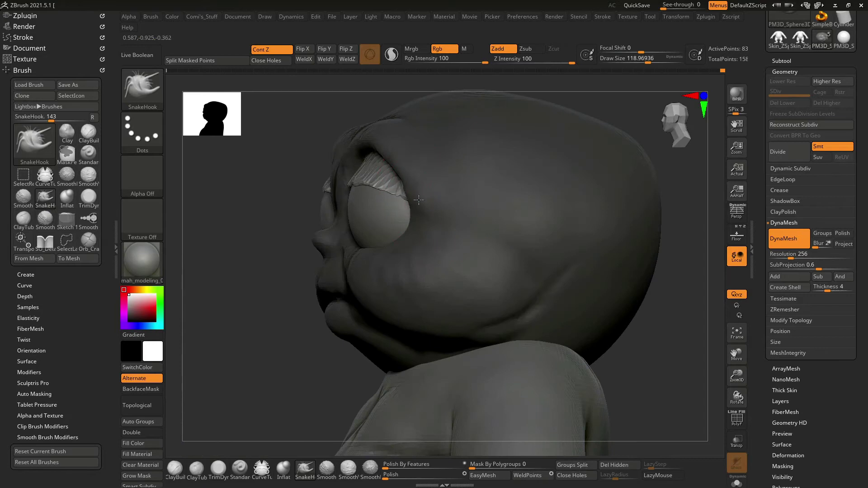
drag(674, 137, 620, 246)
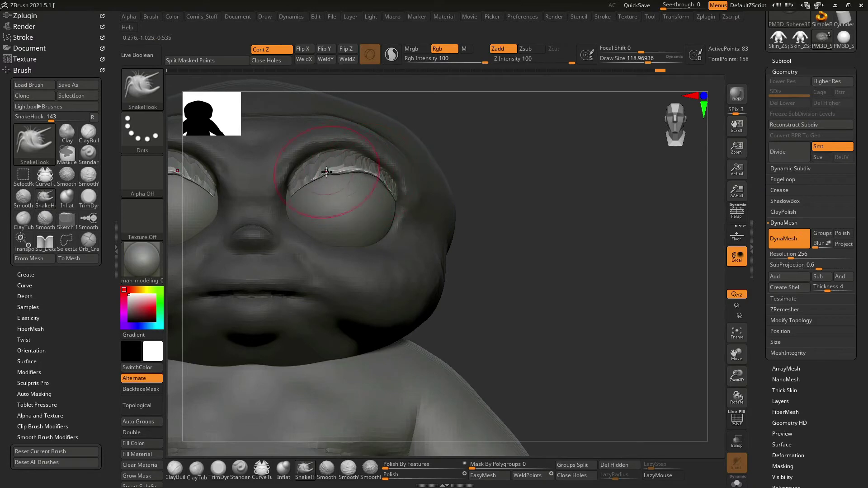
mouse_move(504, 133)
mouse_down()
mouse_move(597, 170)
mouse_move(563, 193)
mouse_up()
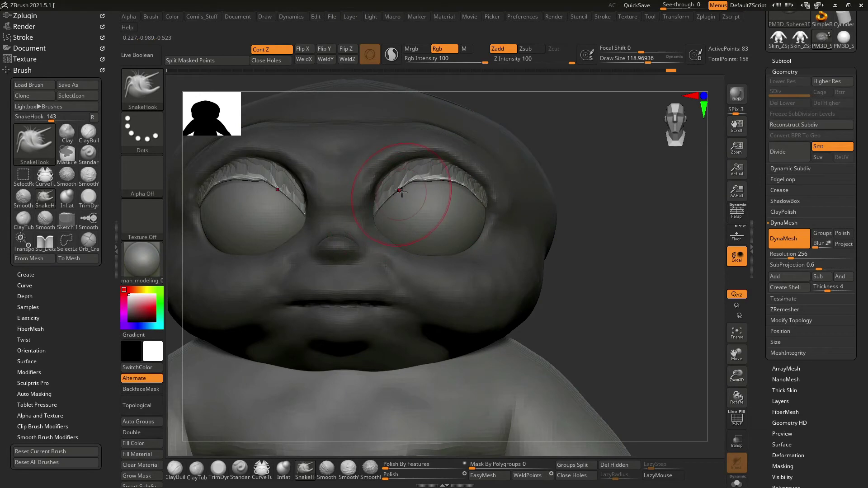
key(space)
drag(430, 181, 430, 177)
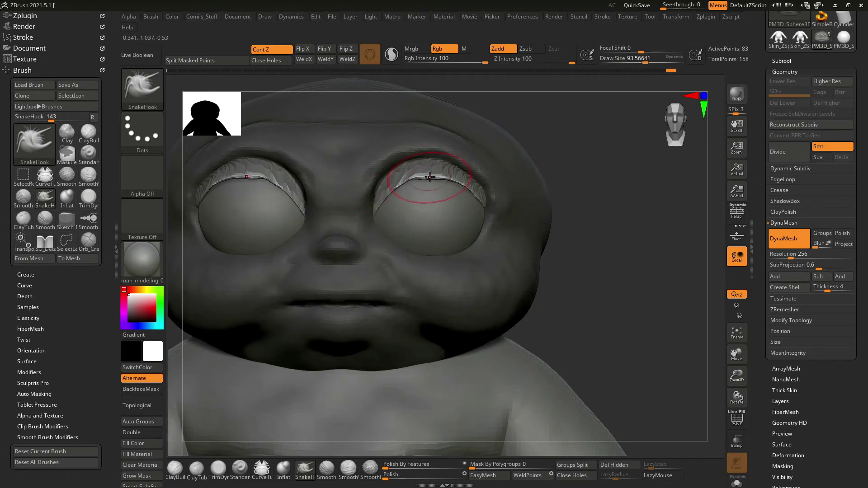
Check the eyelids from the side, then DynaMesh the head to merge them.
drag(576, 144, 402, 185)
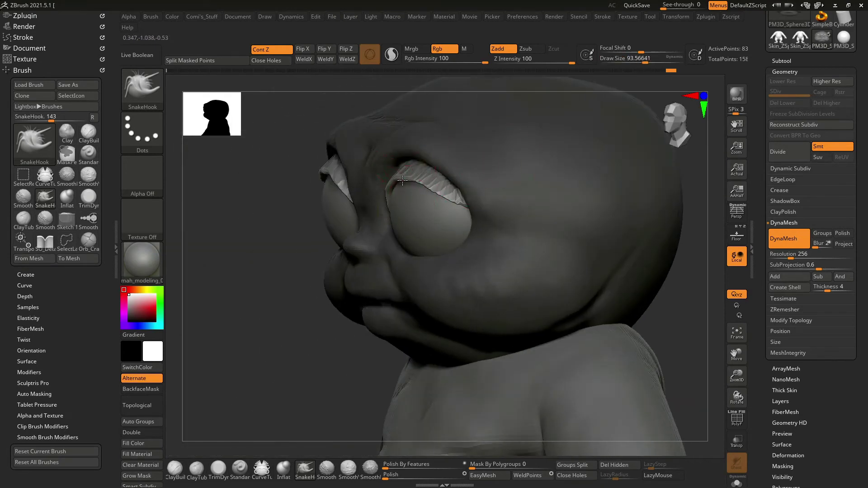
drag(299, 321, 385, 193)
key(space)
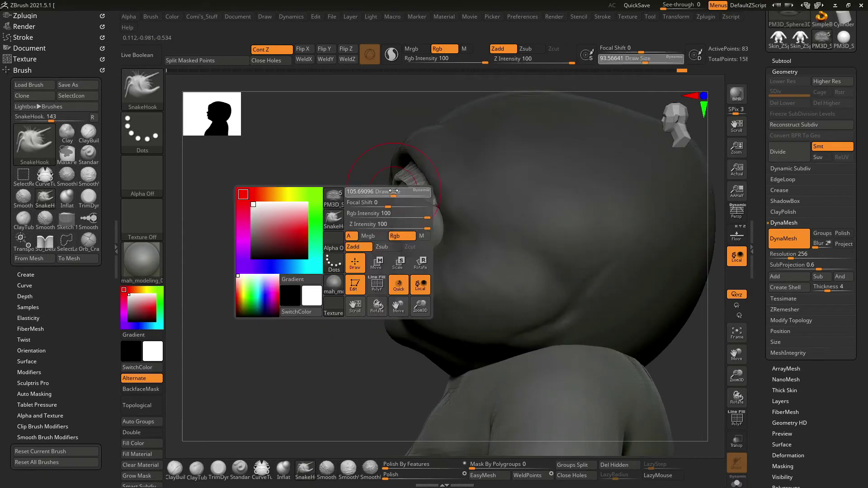
drag(377, 229, 361, 211)
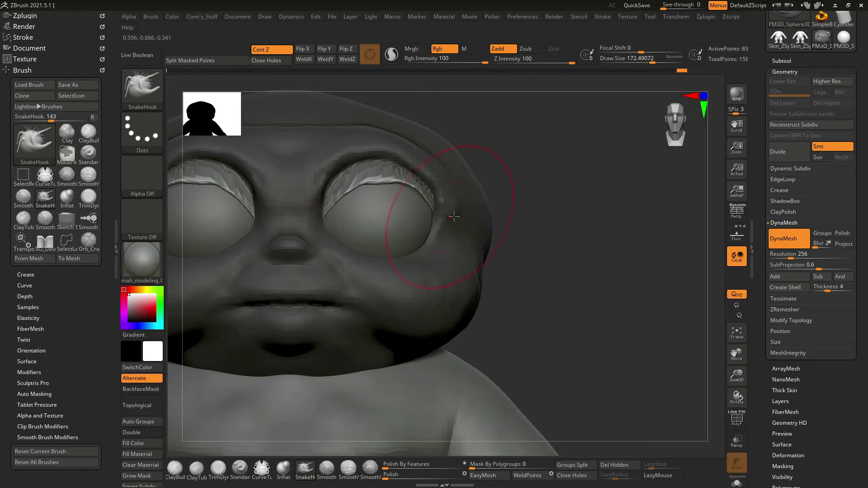
drag(454, 217, 515, 230)
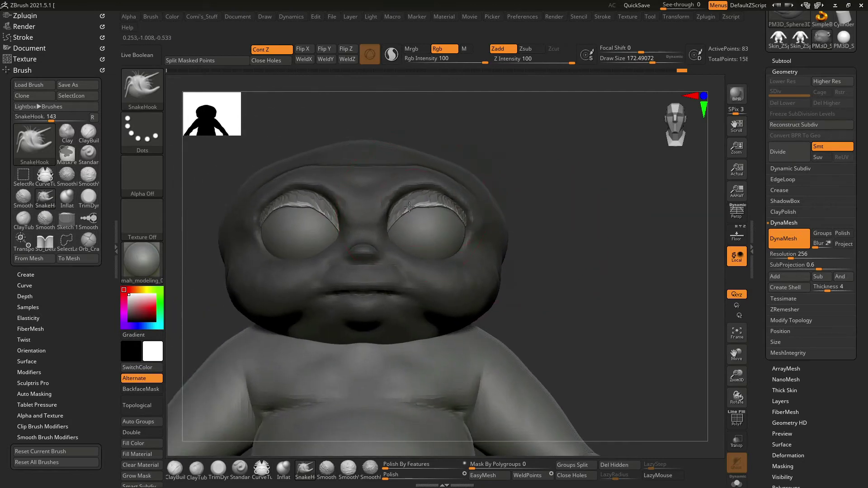
mouse_move(581, 223)
ctrl+mouse_down()
mouse_move(614, 242)
mouse_move(584, 149)
mouse_move(606, 169)
mouse_move(598, 156)
mouse_move(532, 203)
ctrl+mouse_up()
Inflate the upper eyelid rims with BackfaceMask on, Z Intensity 10 and draw size about 55.
key(b)
key(i)
key(n)
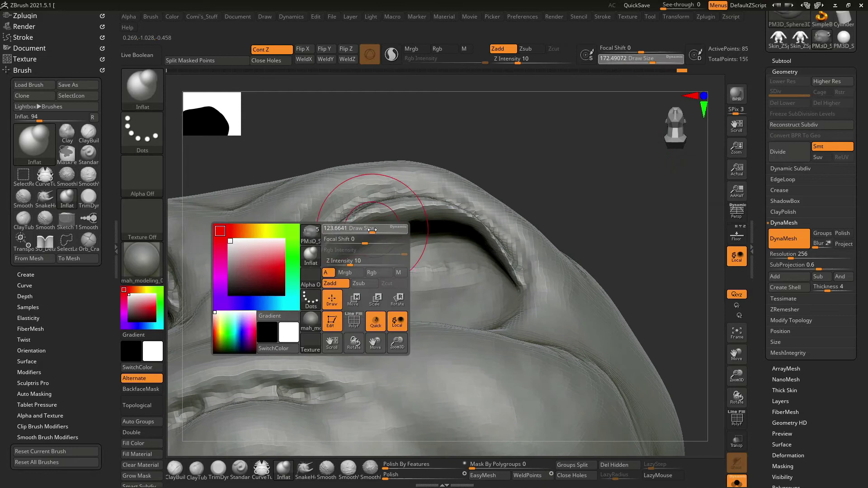
click(159, 389)
drag(282, 271, 507, 123)
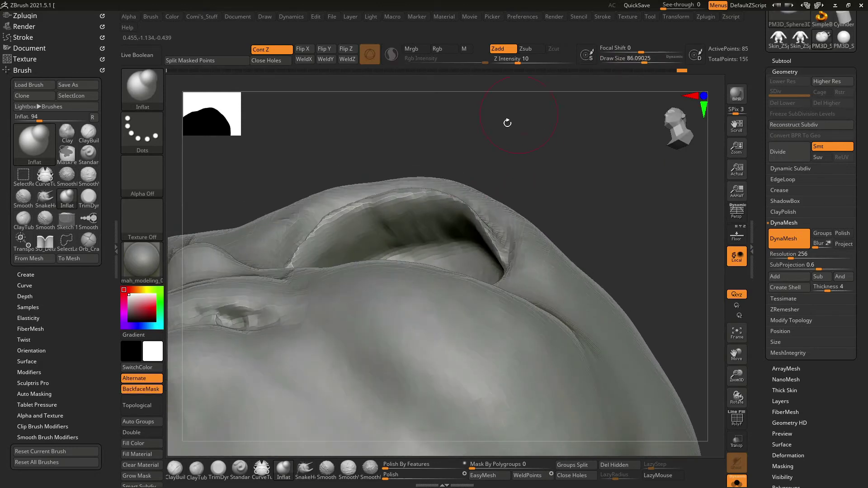
mouse_move(334, 235)
mouse_down()
mouse_move(410, 210)
mouse_move(380, 213)
mouse_move(317, 253)
mouse_move(450, 212)
mouse_move(474, 246)
mouse_move(511, 250)
mouse_up()
key(space)
key(shift)
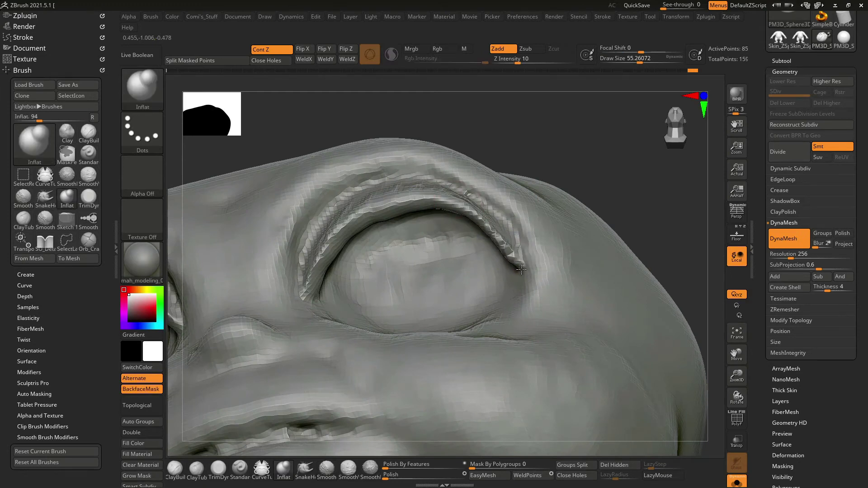
mouse_move(616, 164)
shift+mouse_down()
mouse_move(652, 203)
mouse_move(614, 198)
mouse_move(628, 213)
mouse_move(604, 193)
mouse_move(640, 236)
mouse_move(597, 212)
mouse_move(591, 233)
mouse_move(634, 306)
mouse_move(634, 258)
shift+mouse_up()
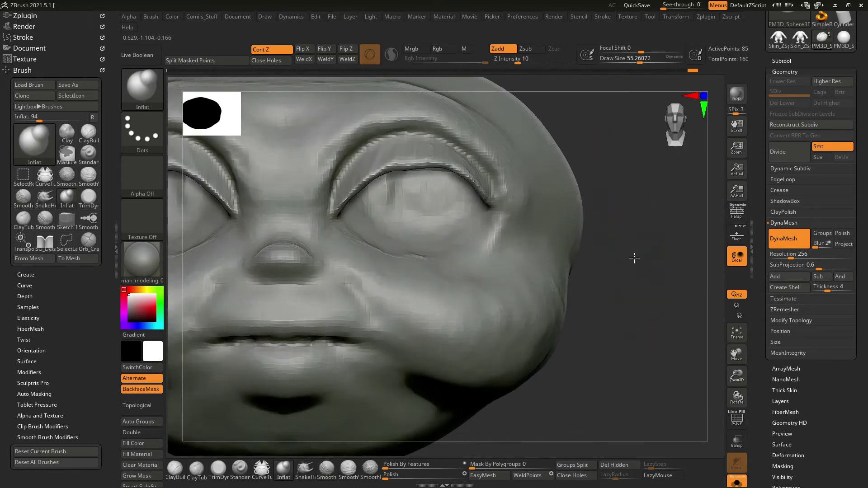
Select ClayBuildup at brush size about 90 and zoom in on the lower face.
key(b)
key(c)
key(b)
key(space)
drag(480, 228, 484, 228)
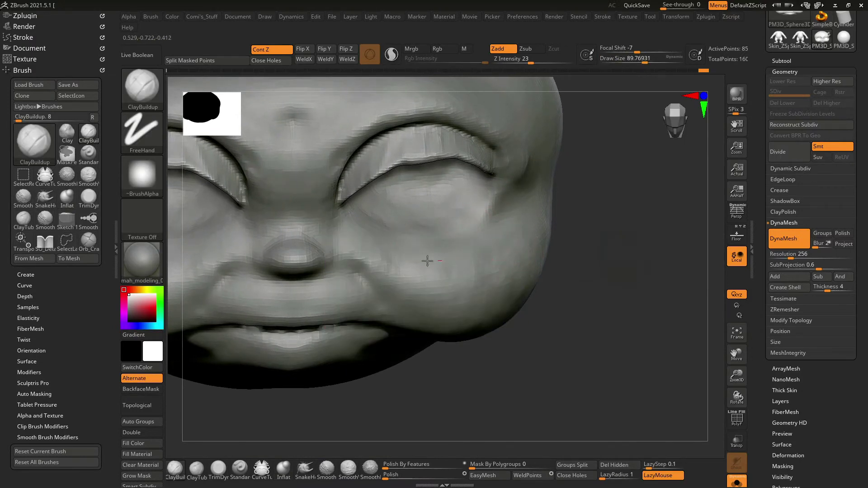
key(f)
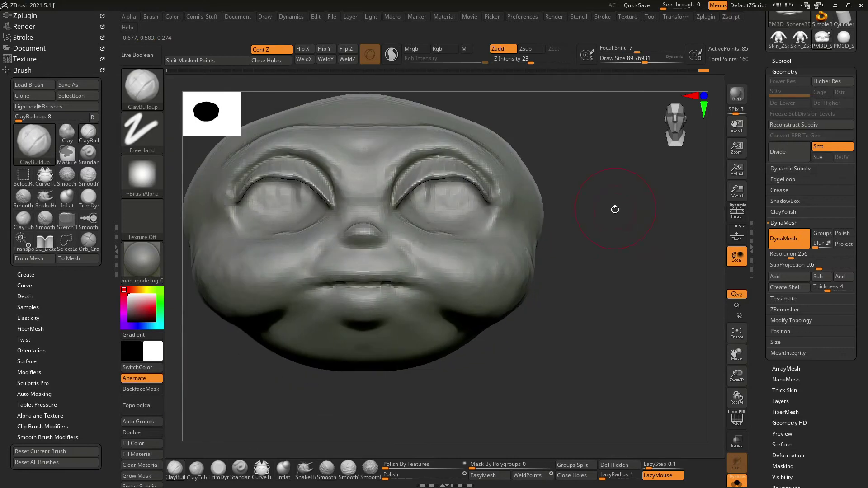
mouse_move(623, 257)
alt+mouse_down()
mouse_move(646, 300)
mouse_move(390, 264)
alt+mouse_up()
Carve a crease down from the nose and deepen the mouth slit with SO_Detail.
key(d)
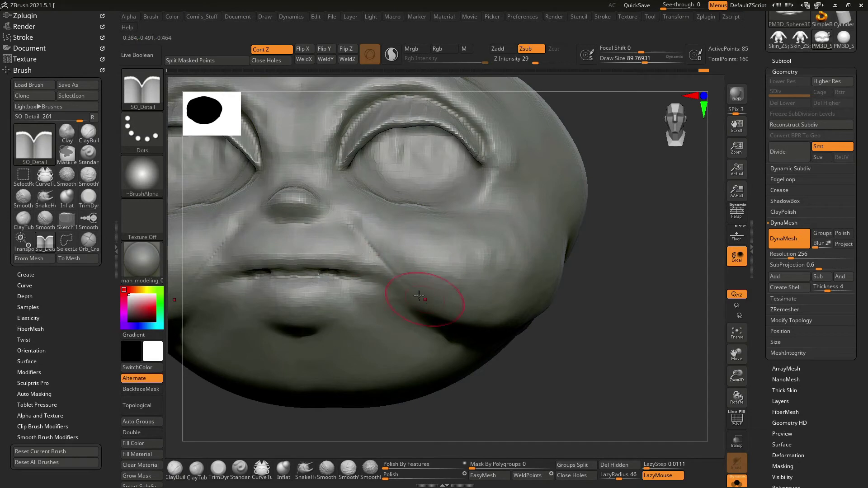
right_drag(435, 319, 461, 360)
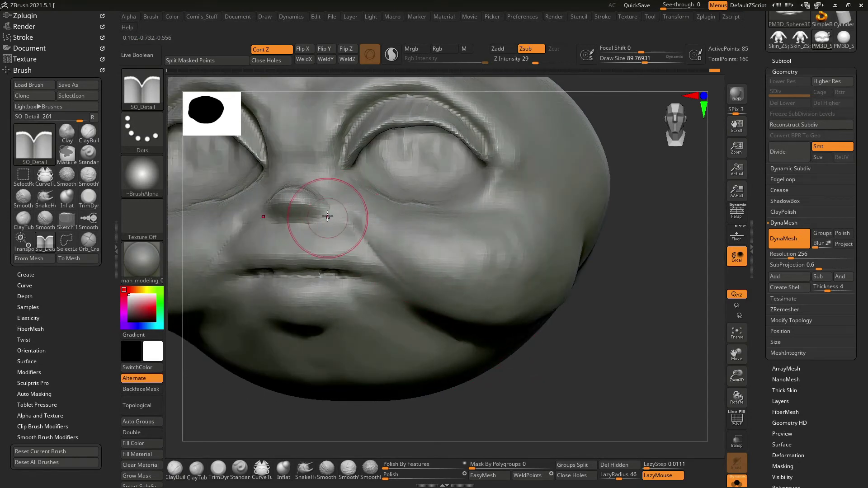
drag(336, 213, 346, 227)
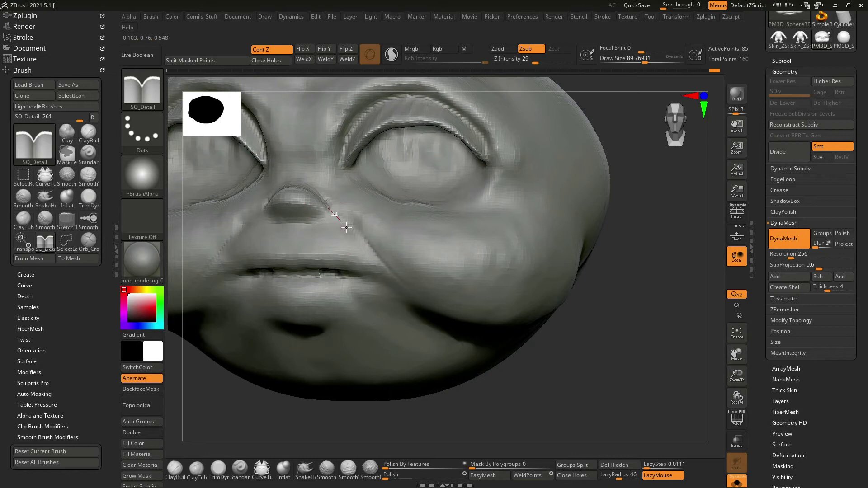
alt+right_drag(469, 322, 364, 247)
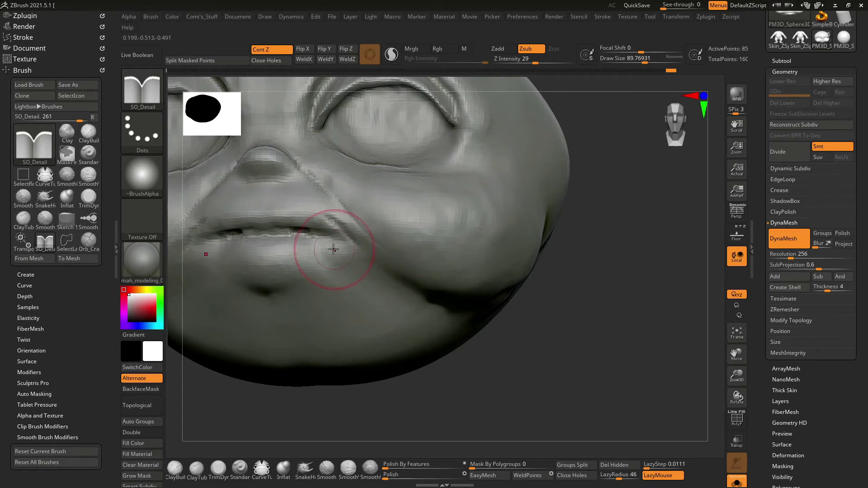
drag(255, 232, 287, 229)
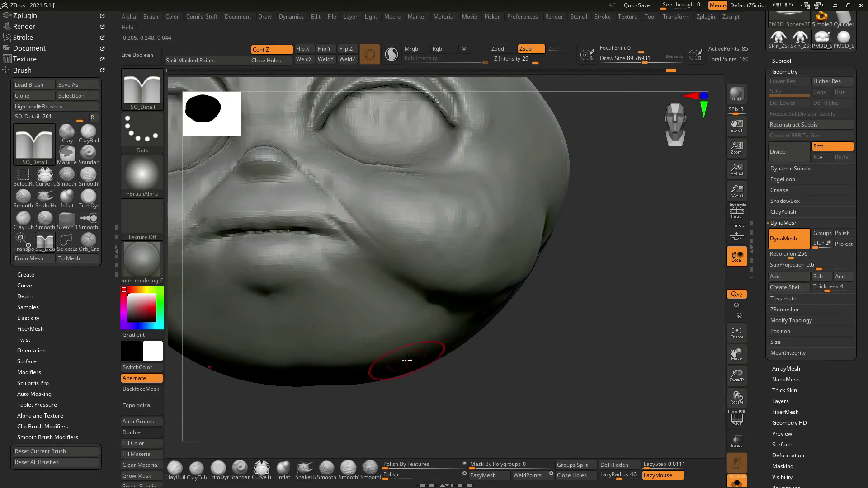
ctrl+right_drag(406, 427, 399, 393)
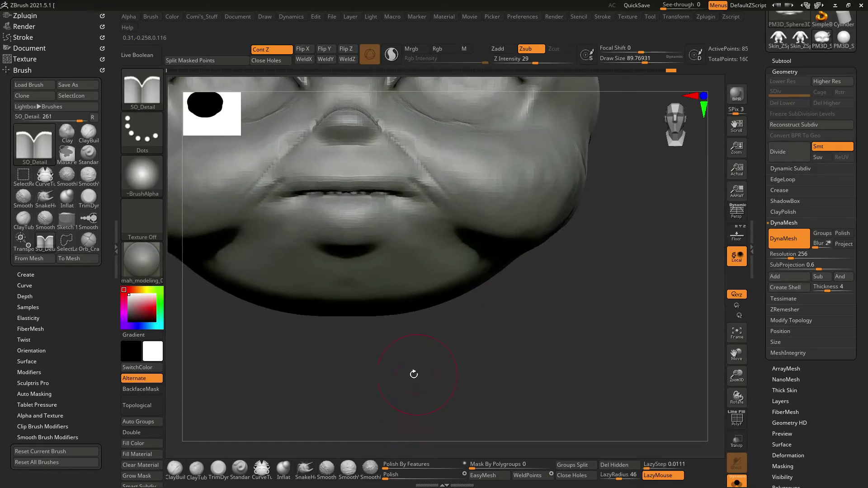
Build up the lower lip edge with ClayBuildup and smooth the mouth line.
key(b)
key(c)
key(b)
key(space)
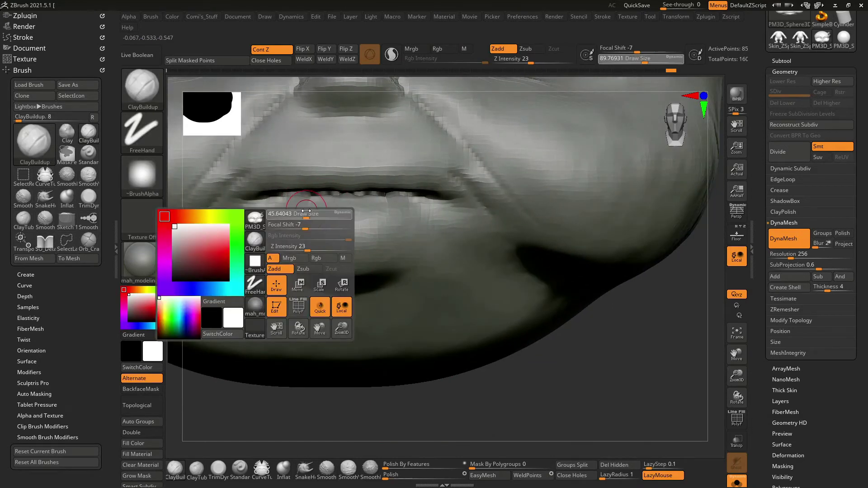
drag(250, 210, 318, 208)
key(space)
drag(369, 200, 271, 202)
Enlarge the brush, return to a front view and stroke a vertical crease down the brow centre.
mouse_move(387, 366)
mouse_down()
mouse_move(422, 366)
mouse_move(455, 347)
mouse_up()
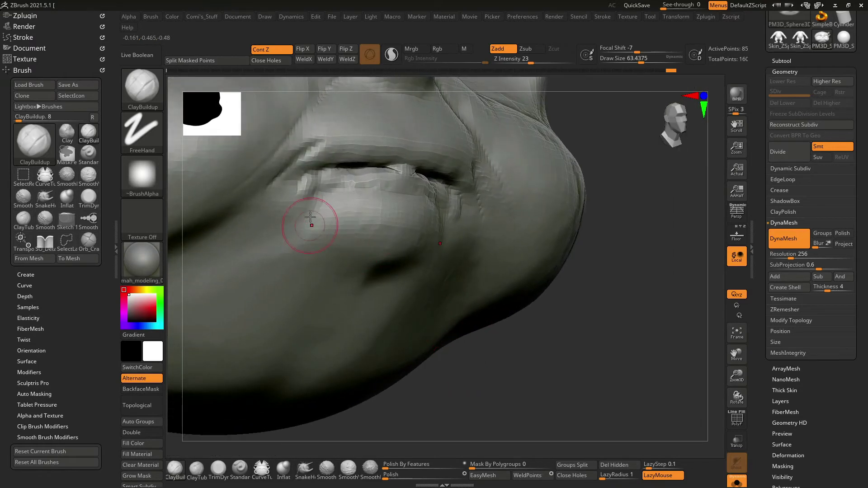
key(space)
mouse_move(305, 179)
mouse_down()
mouse_move(274, 187)
mouse_move(244, 237)
mouse_move(231, 218)
mouse_up()
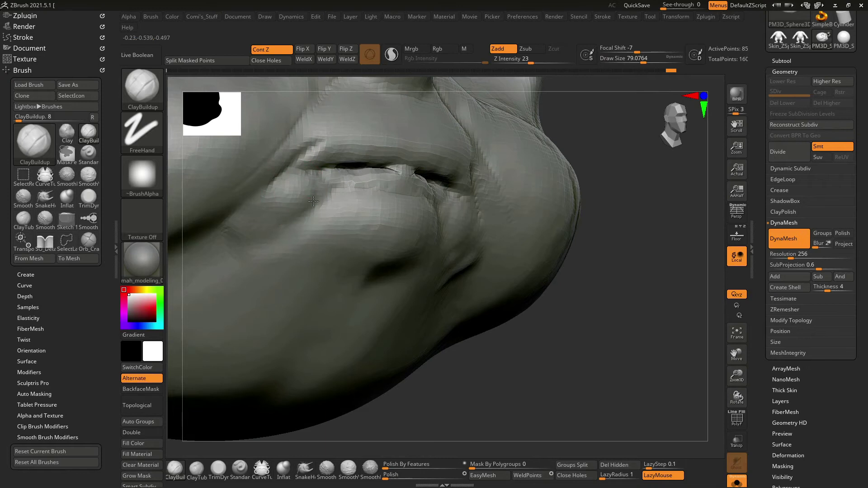
mouse_move(577, 284)
mouse_down()
mouse_move(642, 334)
mouse_move(613, 345)
mouse_move(599, 334)
mouse_move(639, 310)
mouse_move(591, 222)
mouse_up()
drag(593, 262, 610, 281)
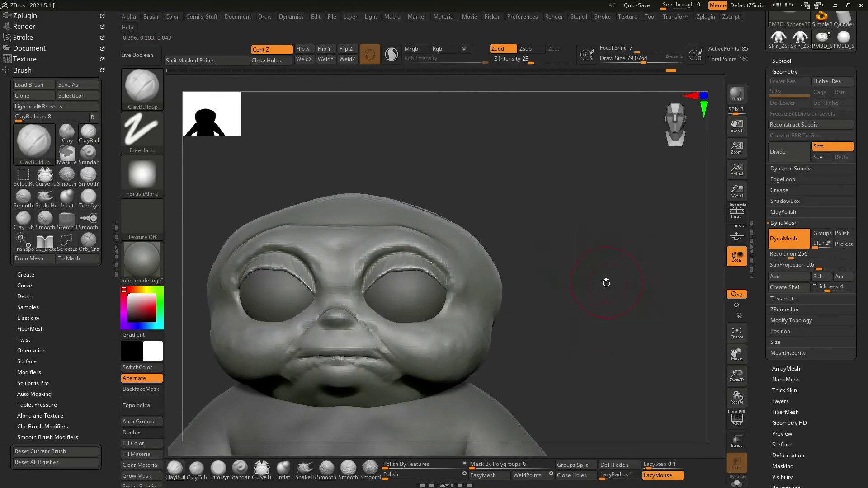
drag(607, 283, 614, 257)
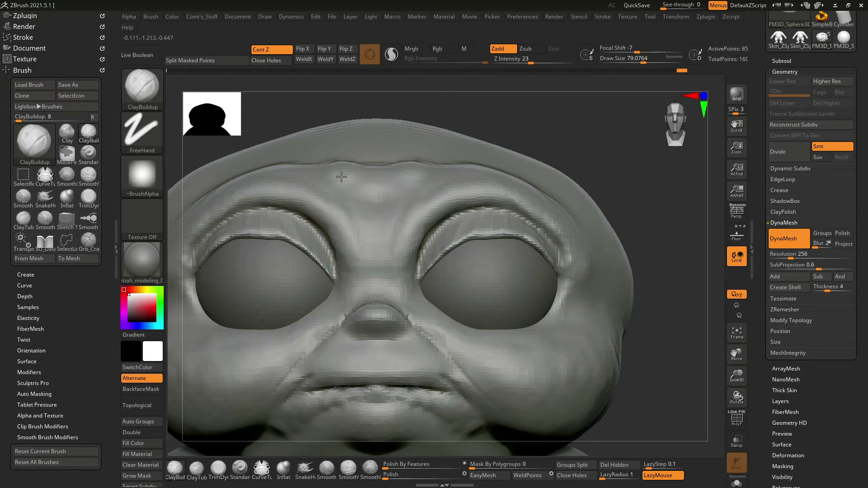
drag(360, 194, 366, 222)
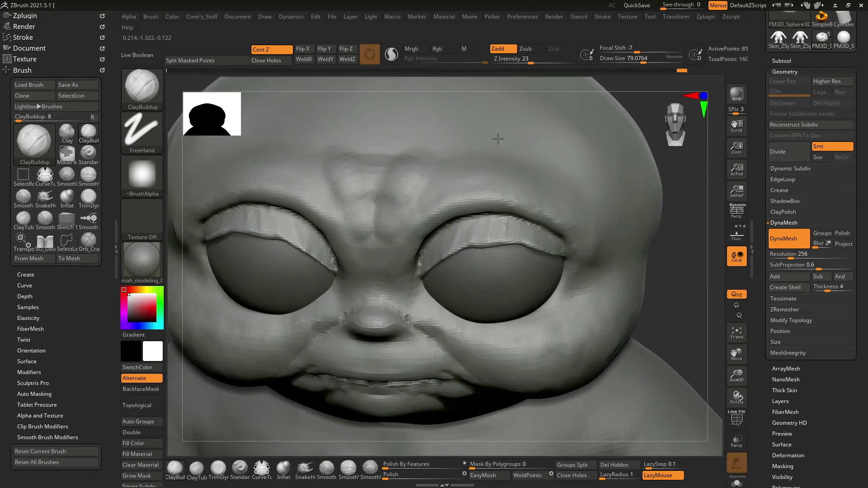
Build up clay along the brow centre between the eyes and check it from the side.
drag(527, 110, 349, 147)
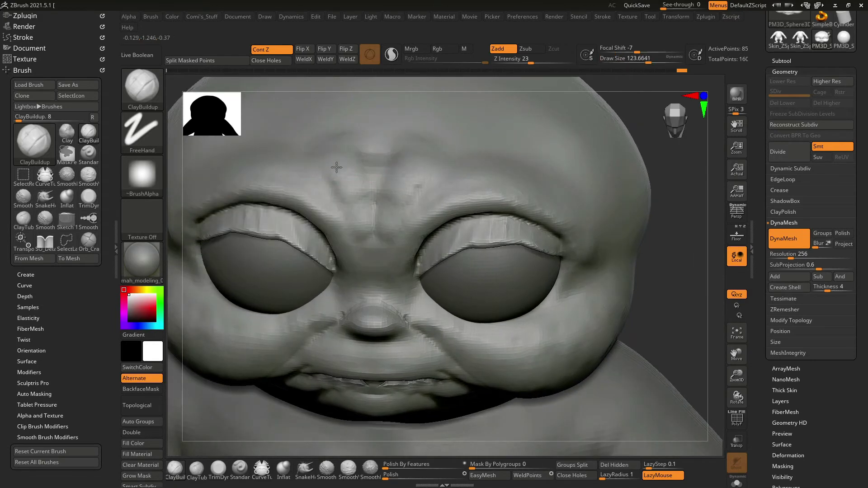
drag(351, 185, 322, 149)
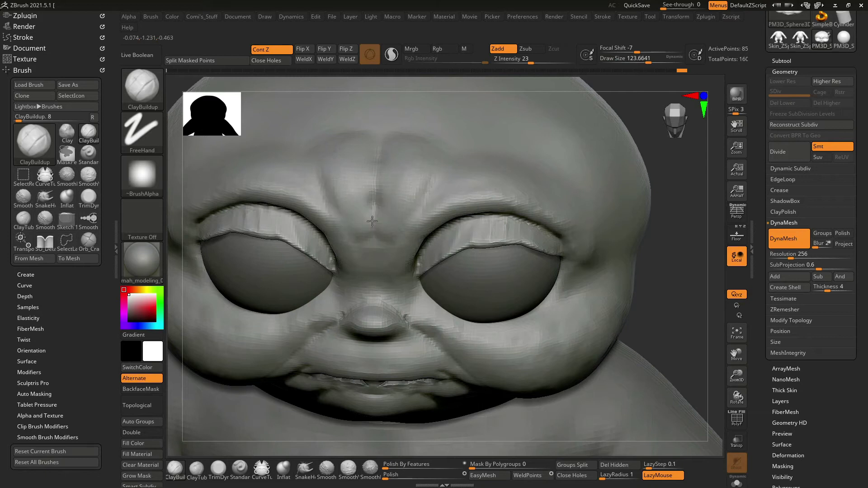
scroll(612, 262, down, 5)
mouse_move(611, 260)
mouse_down()
mouse_move(594, 251)
mouse_move(632, 244)
mouse_up()
scroll(620, 244, up, 4)
scroll(611, 241, up, 2)
scroll(498, 296, up, 3)
scroll(574, 136, down, 1)
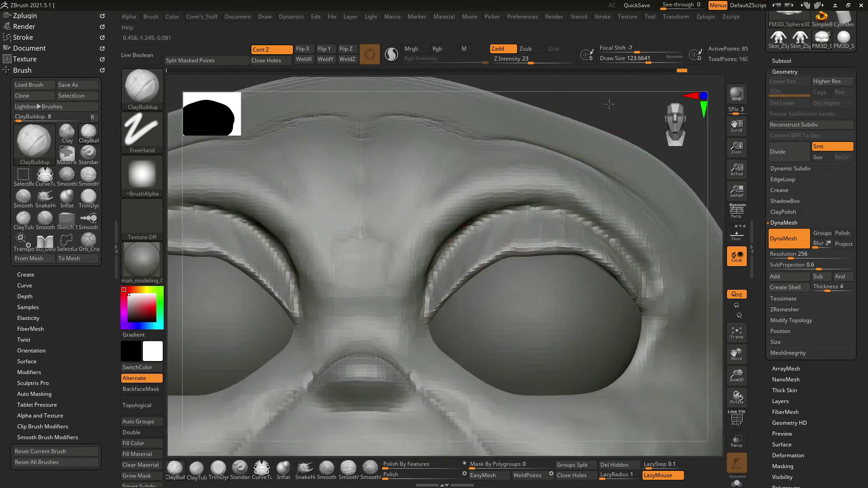
scroll(548, 154, down, 2)
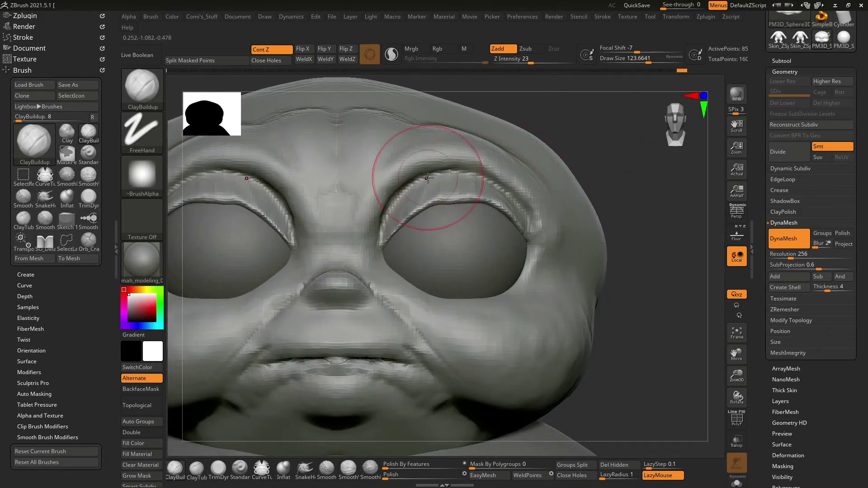
Briefly select SO_Detail, then return to ClayBuildup with a smaller brush size.
key(b)
key(s)
key(o)
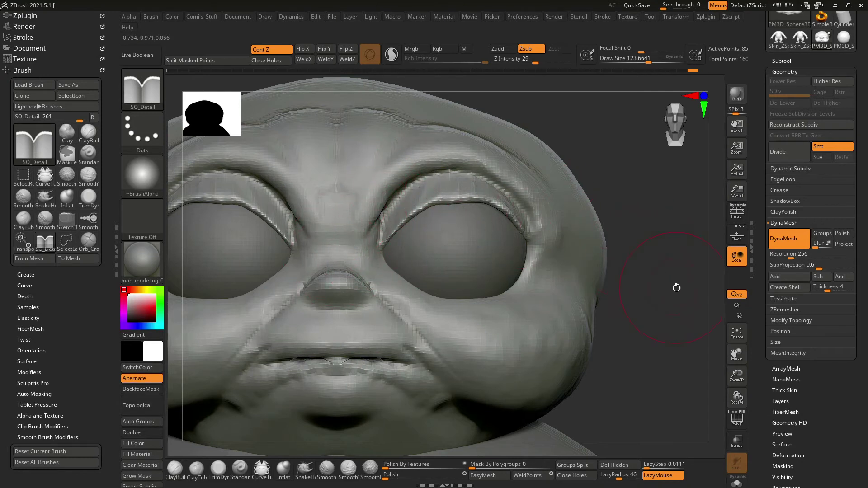
drag(676, 287, 673, 277)
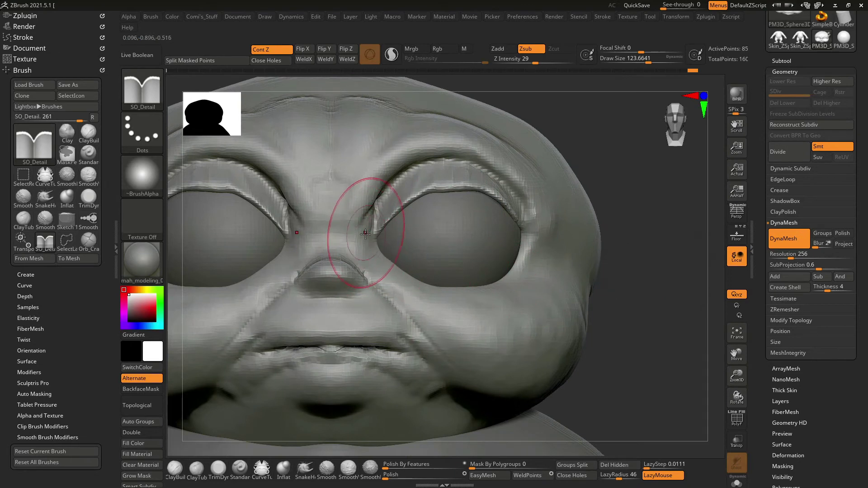
mouse_move(524, 263)
right_down()
mouse_move(514, 282)
mouse_move(352, 248)
right_up()
key(b)
key(c)
key(b)
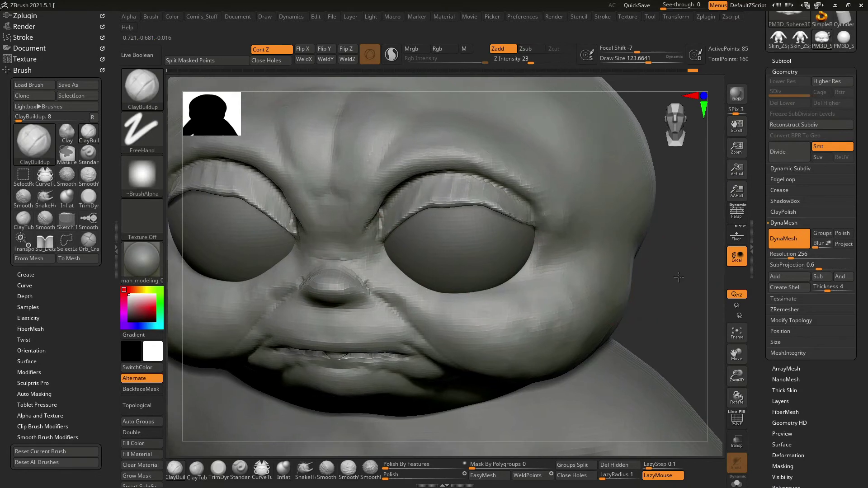
key(space)
drag(351, 248, 318, 256)
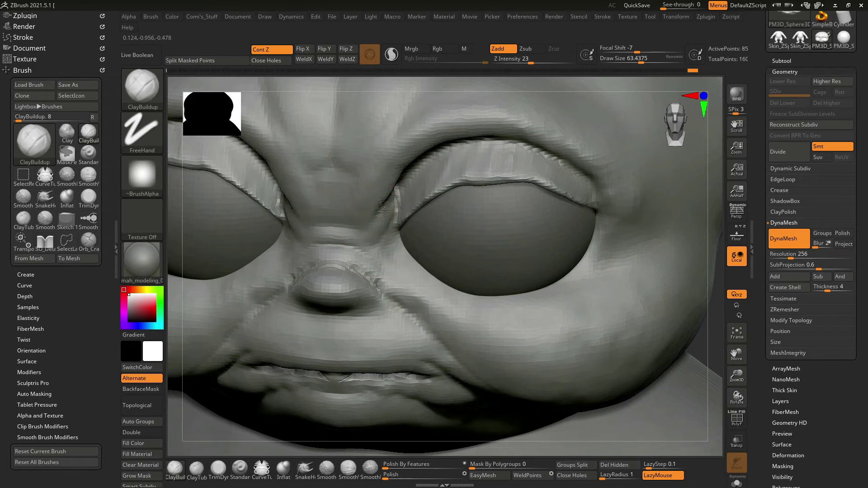
Thicken the right upper eyelid and enable BackfaceMask in Brush Auto Masking.
drag(477, 196, 500, 121)
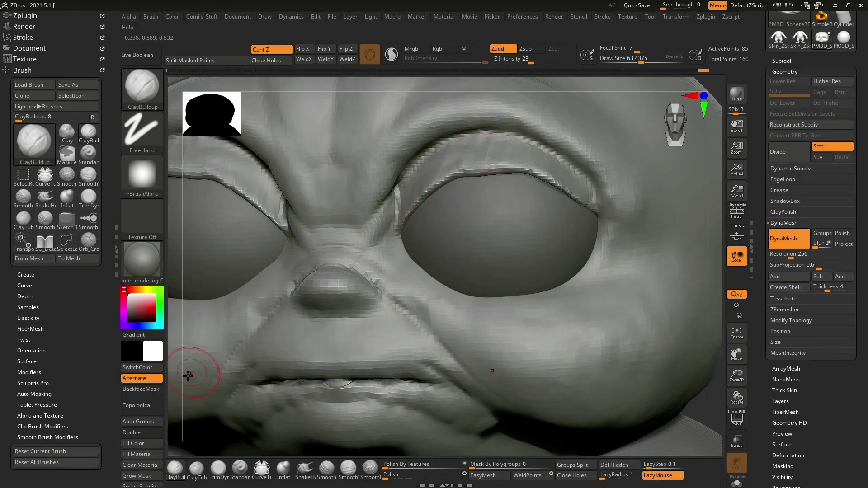
click(156, 389)
right_drag(508, 145, 538, 159)
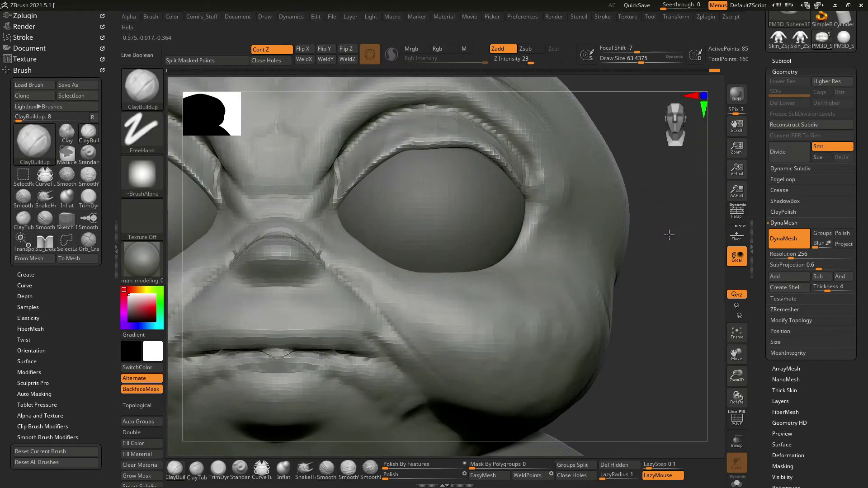
right_drag(644, 229, 634, 225)
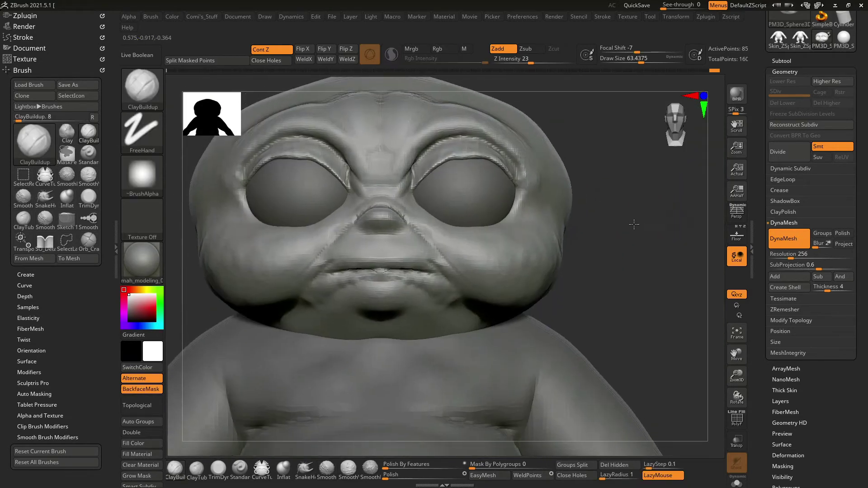
mouse_move(501, 250)
right_down()
mouse_move(667, 230)
mouse_move(670, 252)
mouse_move(666, 264)
mouse_move(384, 233)
right_up()
Paint a mask beneath the eye along the lower lid to its outer corner with a smaller brush.
key(space)
mouse_move(394, 235)
mouse_down()
mouse_move(378, 235)
mouse_move(406, 258)
mouse_up()
key(ctrl)
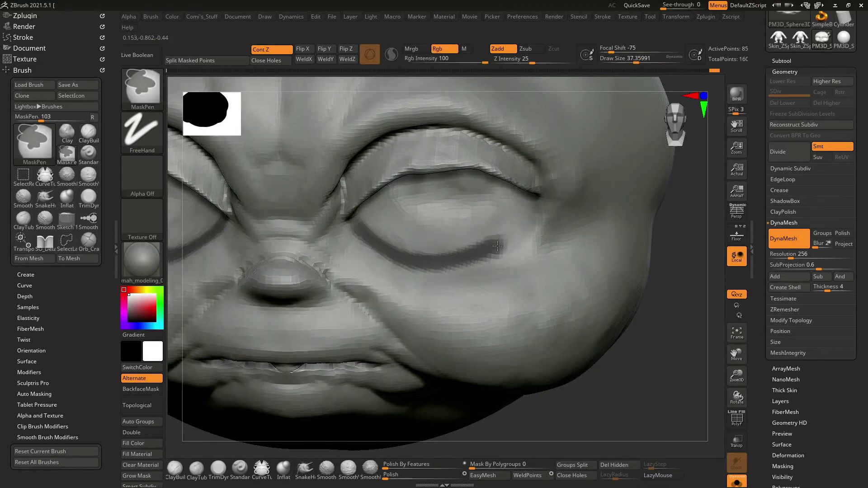
ctrl+drag(497, 246, 542, 205)
drag(677, 249, 467, 234)
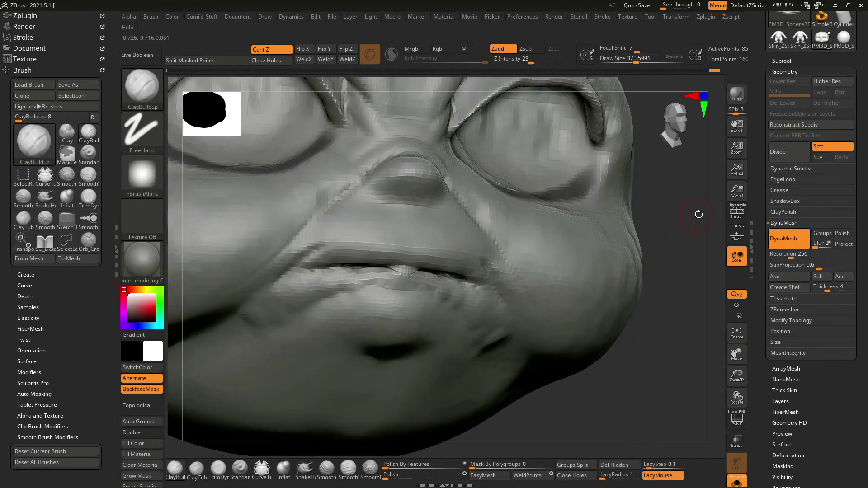
key(ctrl)
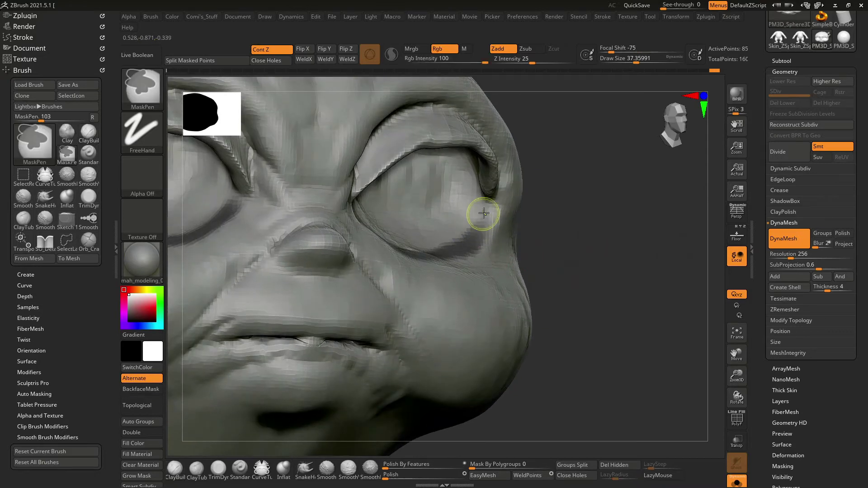
drag(448, 270, 478, 232)
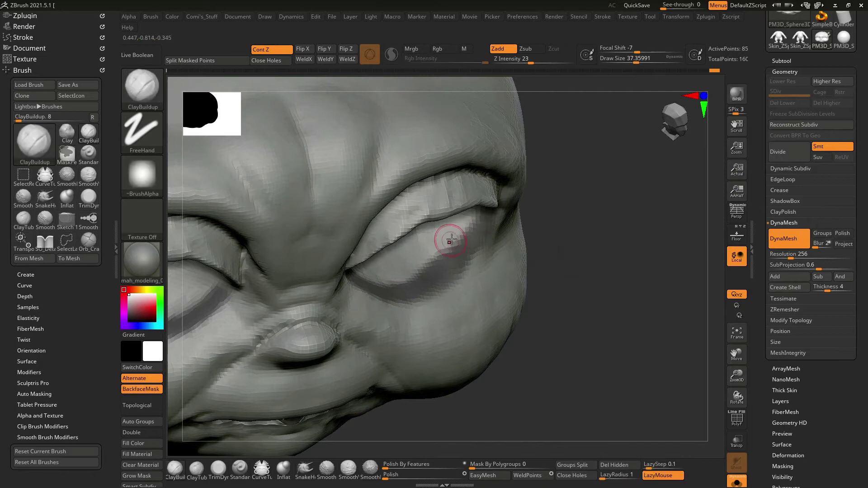
drag(583, 248, 371, 257)
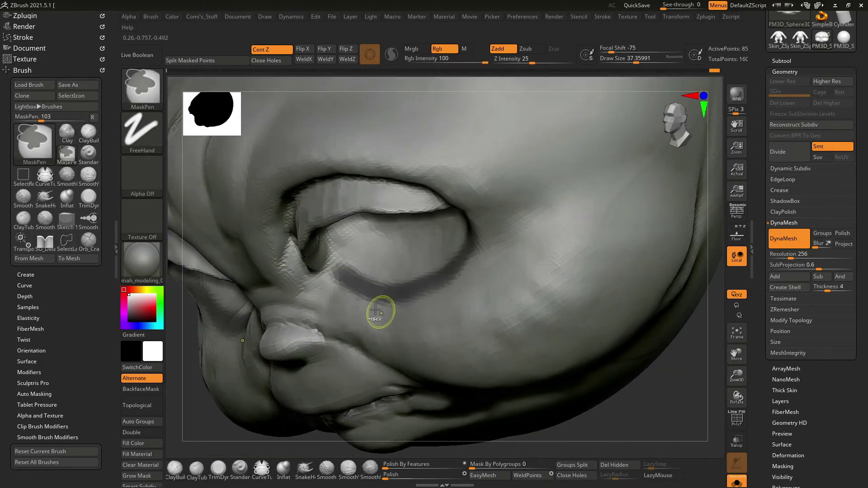
drag(649, 351, 501, 320)
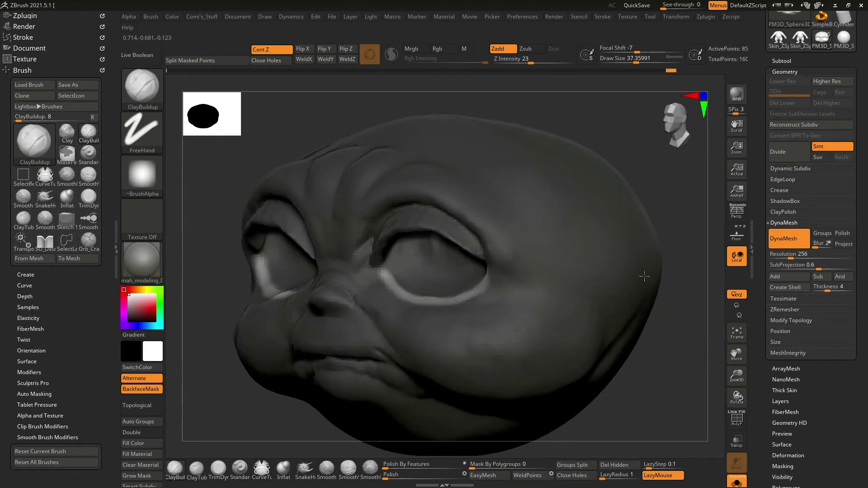
drag(660, 282, 476, 242)
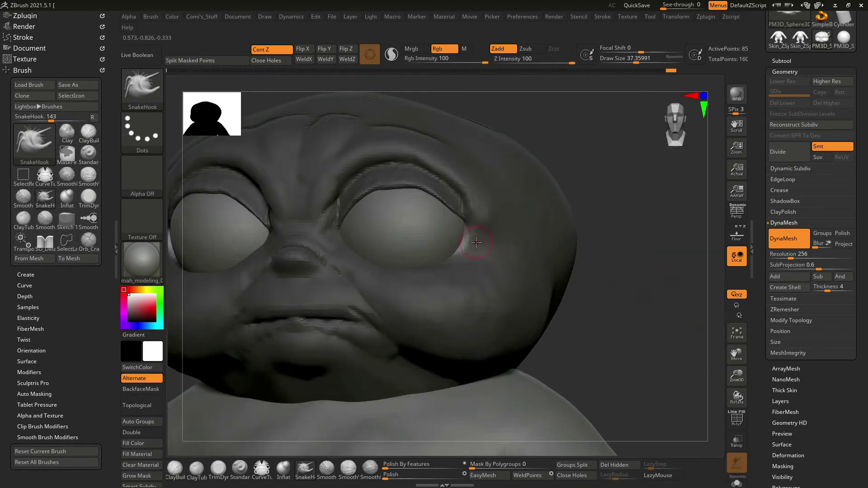
Orbit around the face and eye, resizing the brush from about 303 down for detail.
drag(662, 222, 463, 263)
scroll(338, 355, up, 5)
key(space)
drag(421, 256, 399, 264)
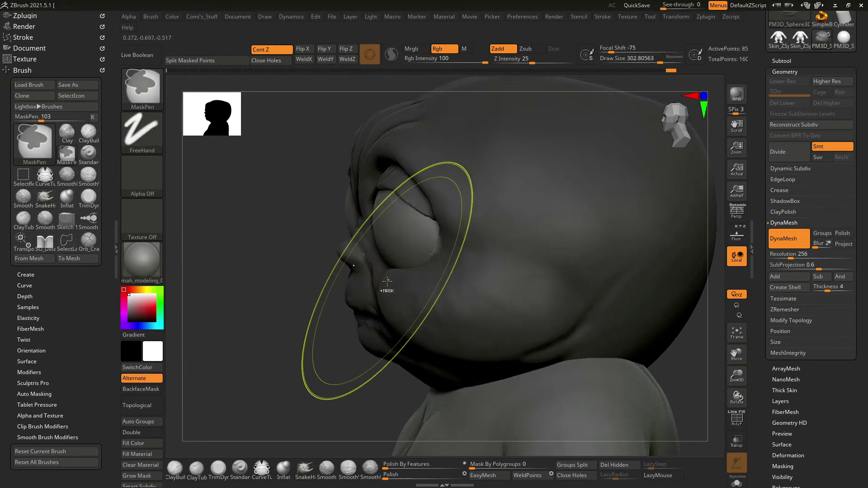
mouse_move(357, 355)
mouse_down()
mouse_move(617, 295)
mouse_move(629, 269)
mouse_move(639, 300)
mouse_up()
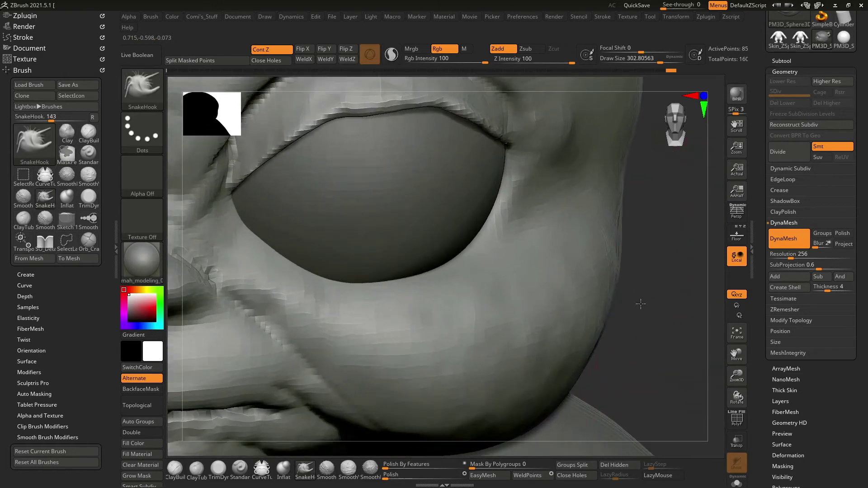
key(space)
drag(481, 265, 455, 264)
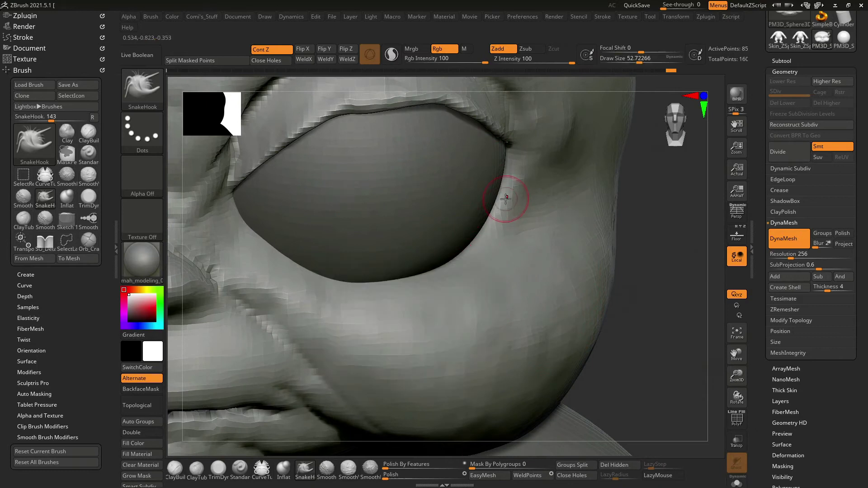
mouse_move(673, 286)
mouse_down()
mouse_move(700, 279)
mouse_move(478, 357)
mouse_move(398, 364)
mouse_move(415, 358)
mouse_up()
key(shift)
key(f)
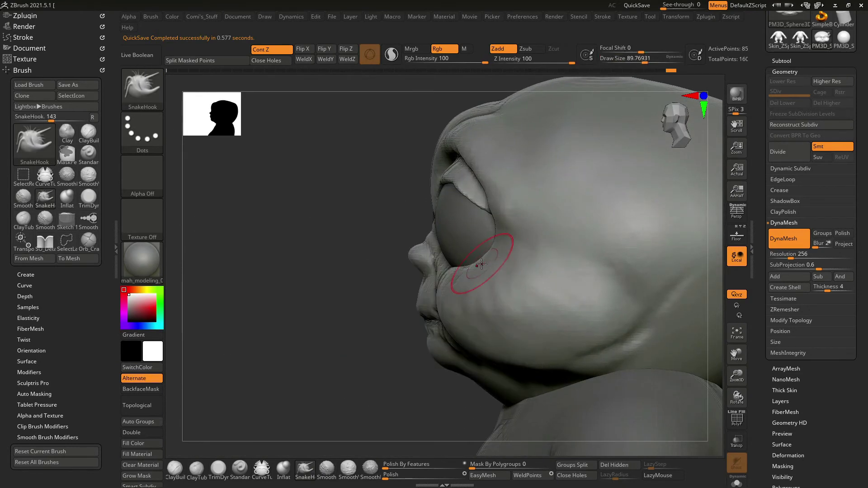
Shrink the brush to about 58 and paint a MaskPen stroke across the cheek.
mouse_move(514, 261)
mouse_down()
mouse_move(462, 275)
mouse_move(464, 264)
mouse_up()
mouse_move(393, 344)
mouse_down()
mouse_move(644, 370)
mouse_move(641, 260)
mouse_move(634, 311)
mouse_move(616, 297)
mouse_up()
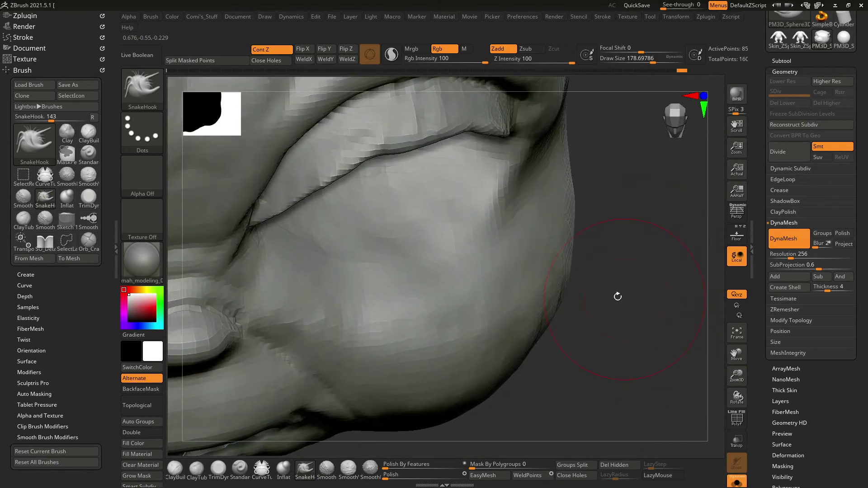
key(space)
mouse_move(502, 228)
mouse_down()
mouse_move(480, 222)
mouse_move(657, 244)
mouse_move(562, 219)
mouse_up()
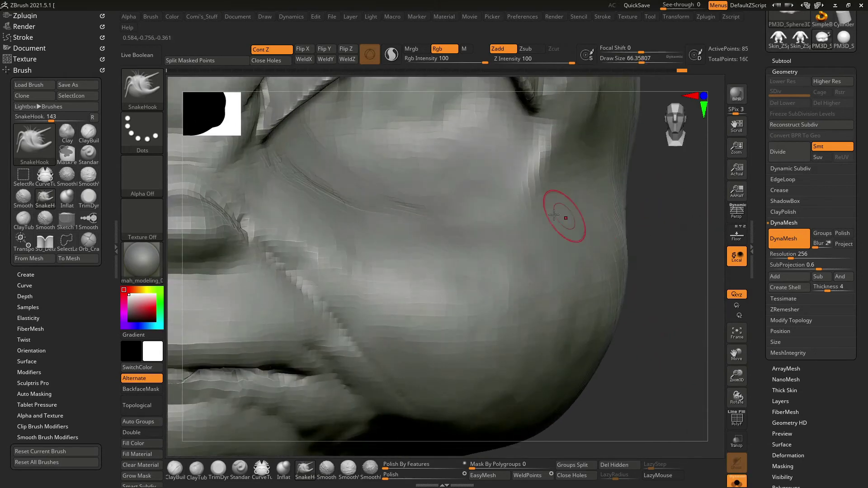
mouse_move(655, 174)
mouse_down()
mouse_move(655, 198)
mouse_move(500, 145)
mouse_move(509, 150)
mouse_up()
key(space)
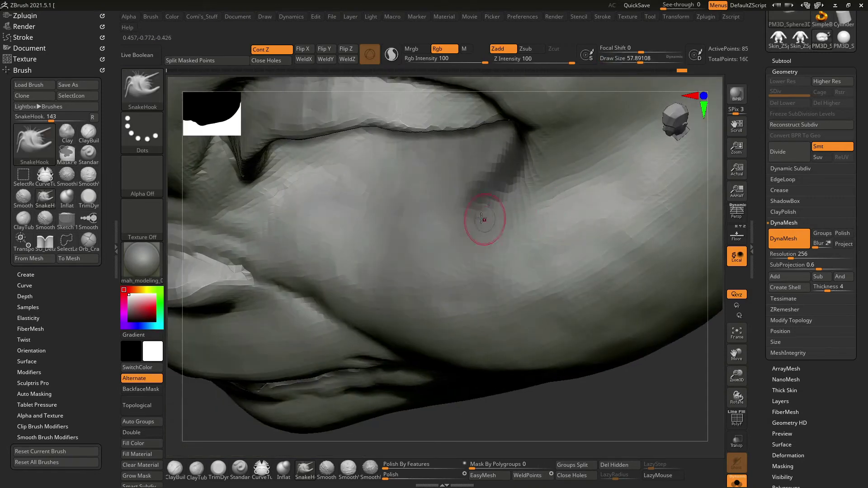
key(ctrl)
mouse_move(485, 191)
ctrl+mouse_down()
mouse_move(370, 215)
mouse_move(312, 205)
mouse_move(269, 184)
ctrl+mouse_up()
mouse_move(551, 401)
mouse_down()
mouse_move(699, 252)
mouse_move(310, 193)
mouse_move(345, 227)
mouse_up()
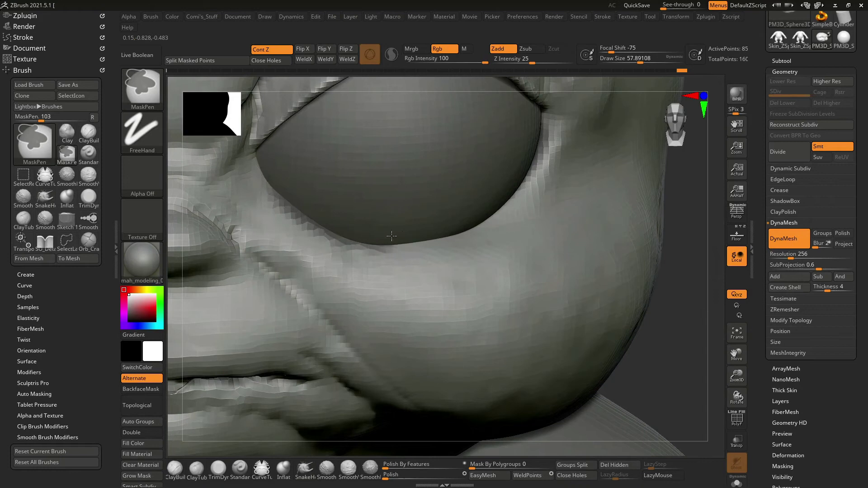
Mask along the eye socket's outer, lower, upper-right and lower-right rims.
ctrl+drag(494, 207, 539, 138)
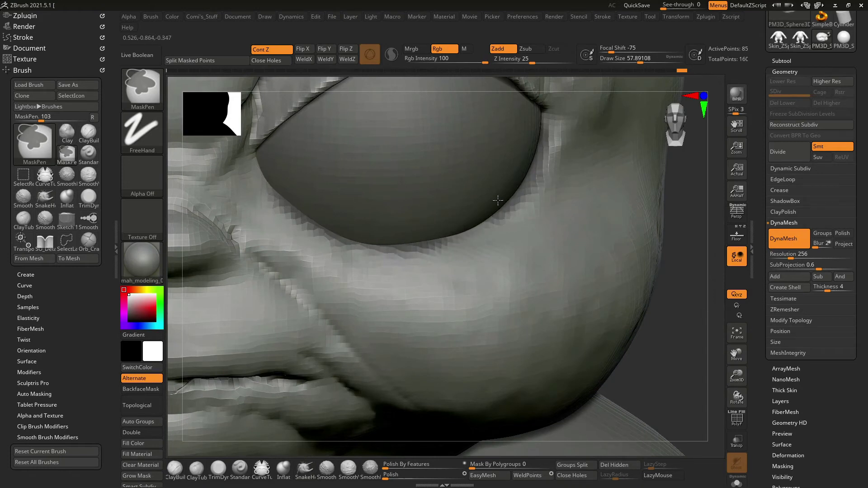
ctrl+drag(498, 200, 456, 229)
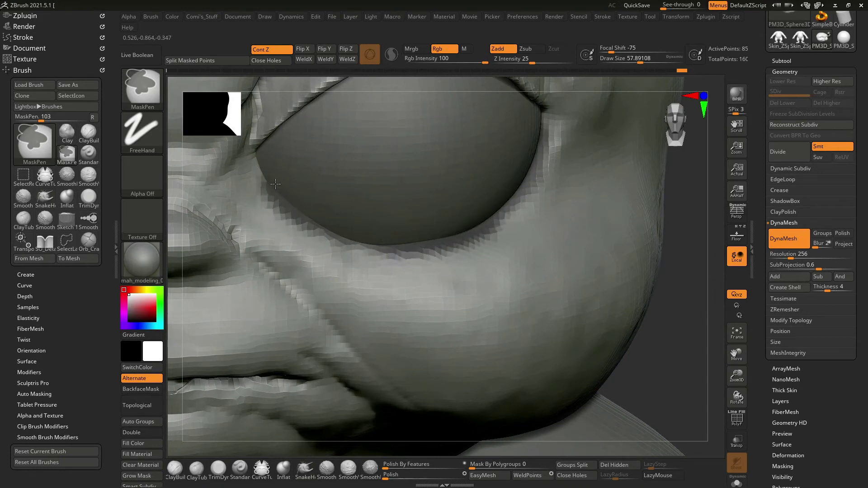
ctrl+drag(545, 145, 543, 130)
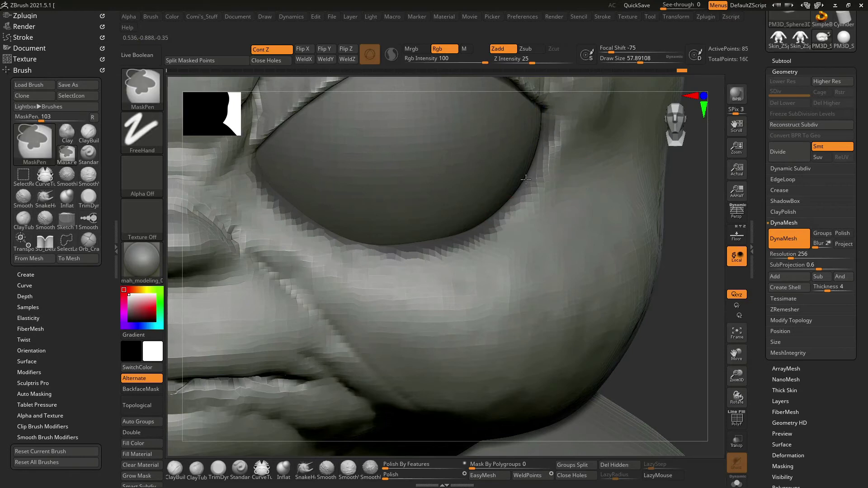
ctrl+drag(526, 179, 502, 222)
Shrink the brush to about 43 and invert the mask so the eye rim is free.
mouse_move(672, 308)
alt+mouse_down()
mouse_move(643, 257)
mouse_move(642, 269)
mouse_move(663, 285)
mouse_move(658, 225)
alt+mouse_up()
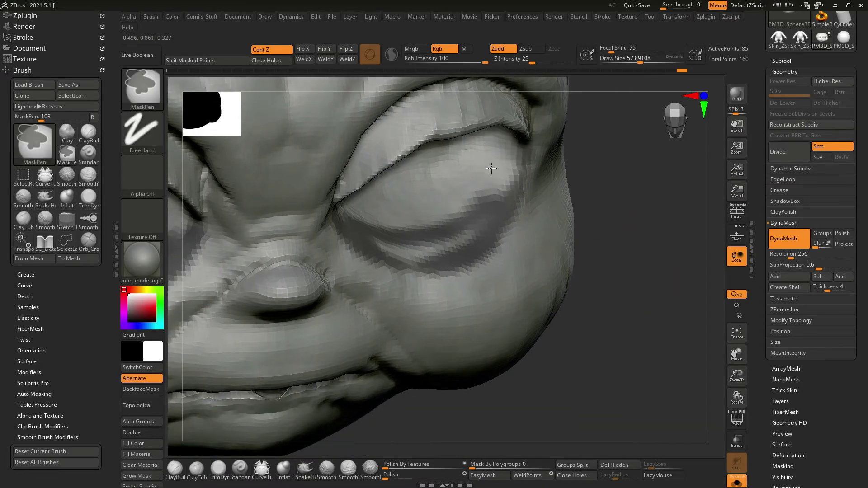
drag(490, 186, 398, 213)
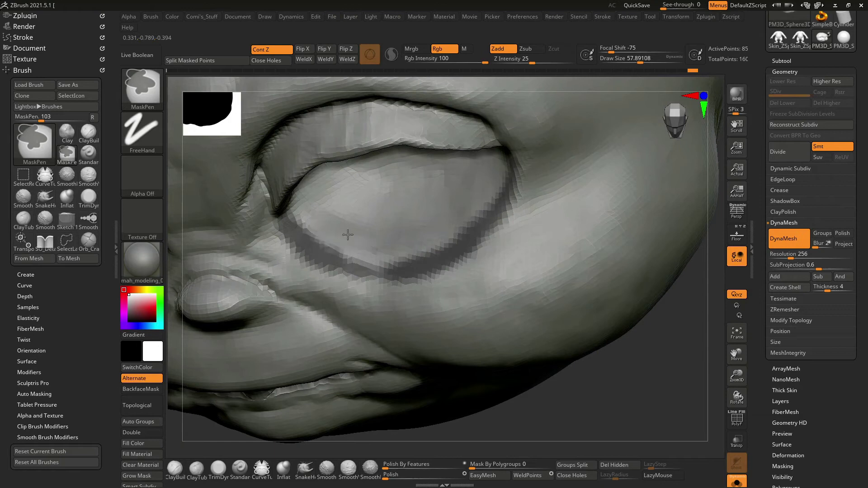
right_click(359, 257)
drag(353, 251, 317, 245)
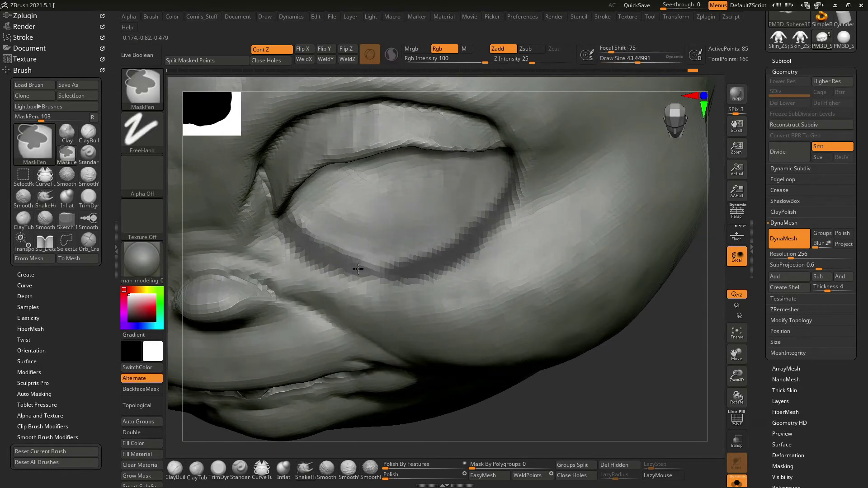
drag(532, 240, 644, 253)
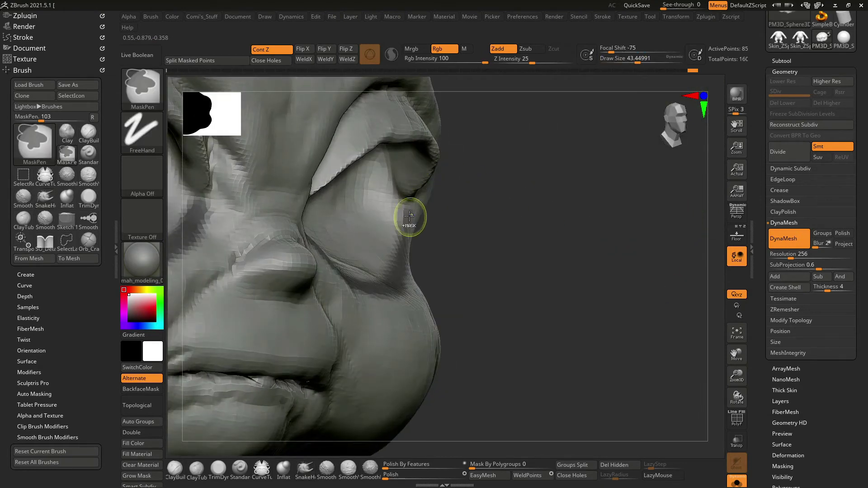
drag(560, 232, 585, 232)
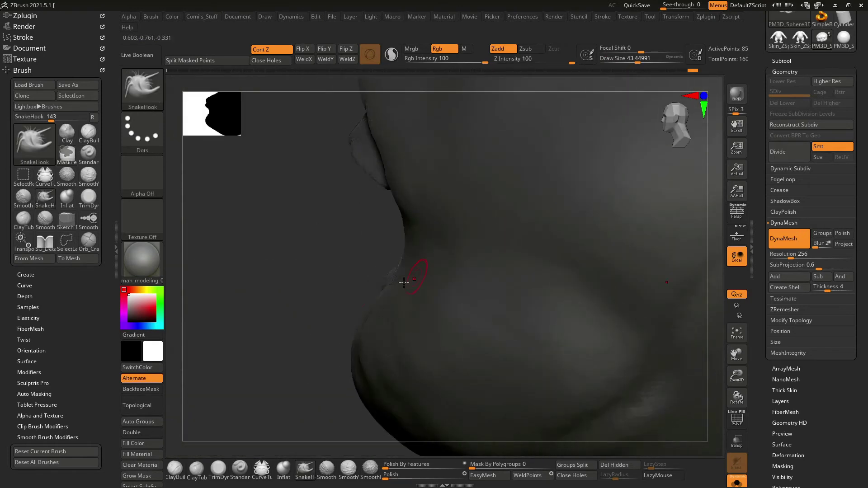
Undo the last crease reshaping and pull the crease fold up with a ~303 brush.
drag(585, 233, 253, 283)
drag(193, 292, 304, 247)
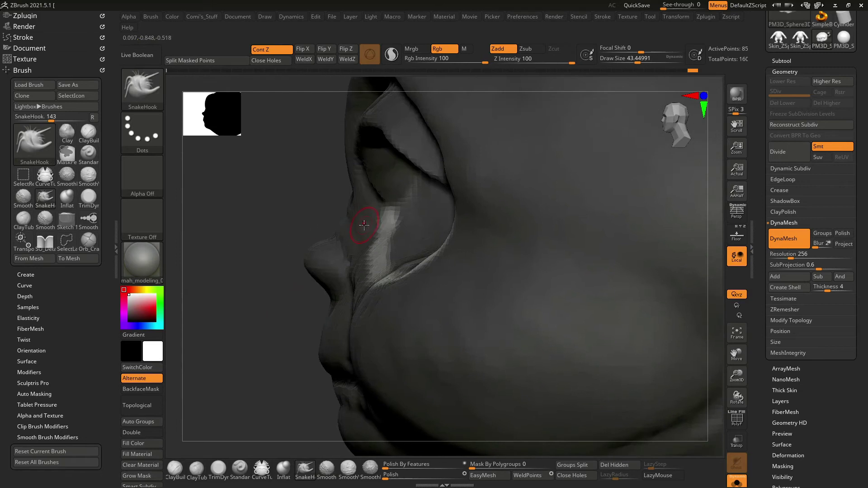
key(ctrl+z)
key(space)
mouse_move(363, 236)
mouse_down()
mouse_move(383, 233)
mouse_move(359, 251)
mouse_up()
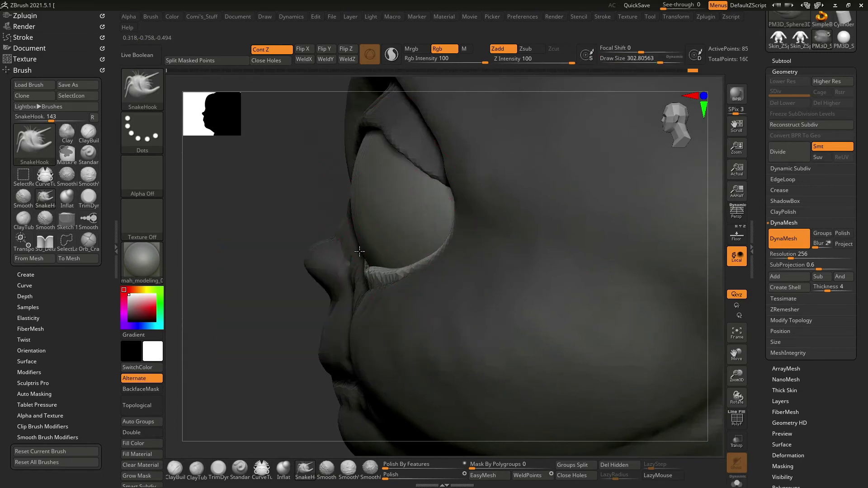
drag(423, 254, 431, 245)
key(space)
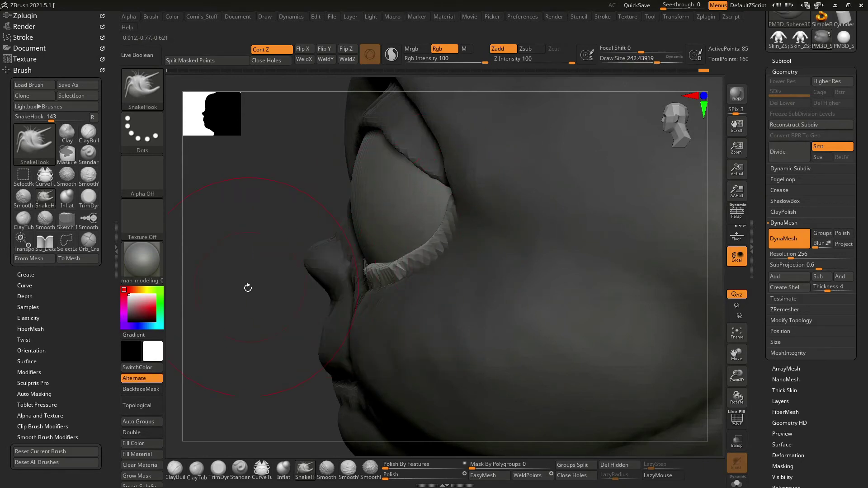
Frame both eyes, shrink the brush to about 101 and enable detail projection for remeshing.
drag(248, 288, 524, 220)
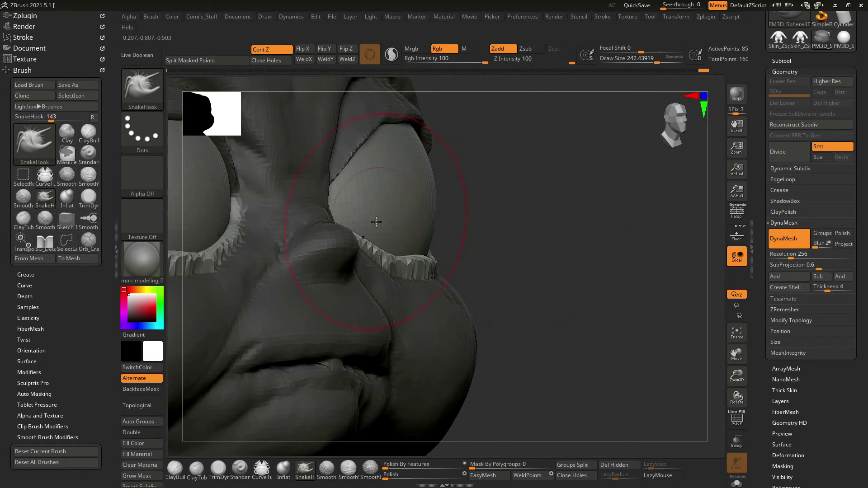
drag(351, 223, 389, 252)
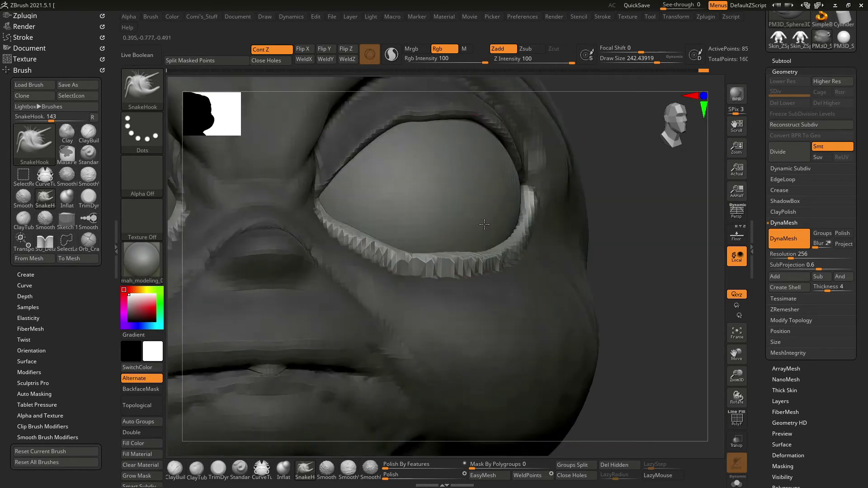
drag(541, 260, 614, 219)
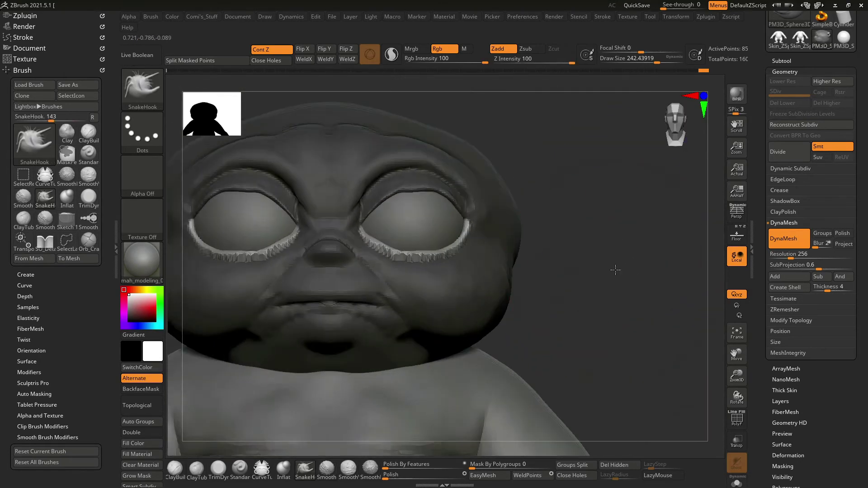
mouse_move(615, 277)
mouse_down()
mouse_move(663, 341)
mouse_move(622, 254)
mouse_up()
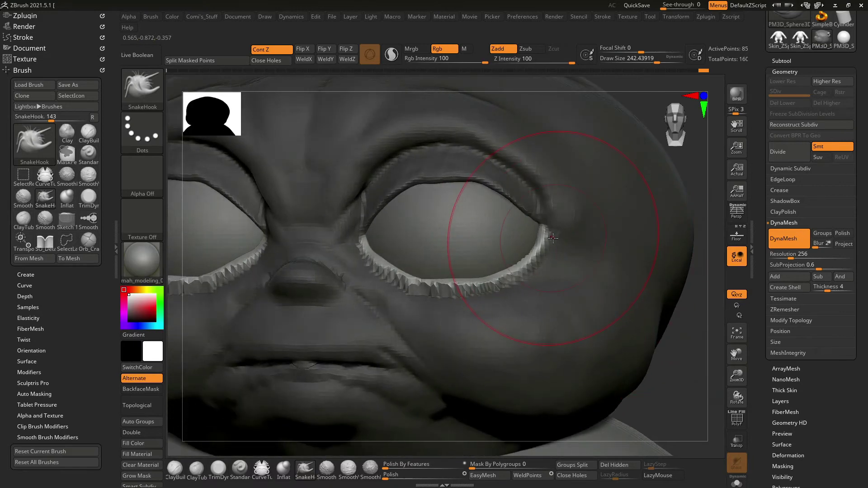
key(space)
drag(553, 239, 551, 231)
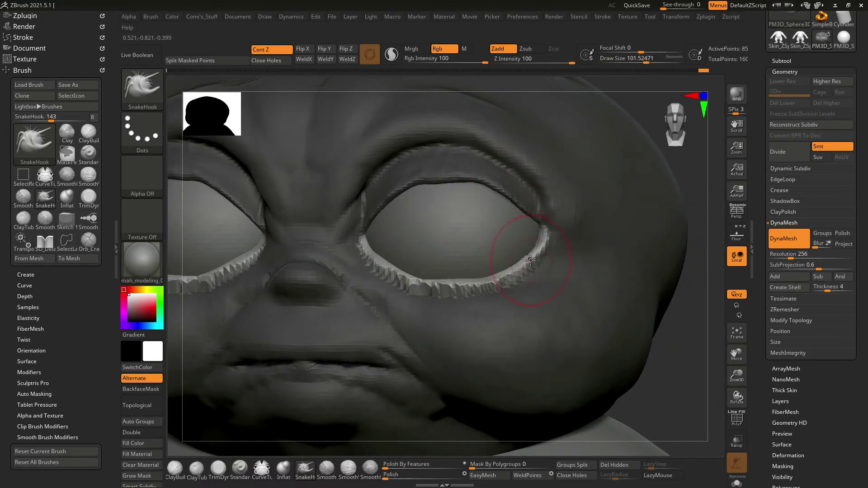
mouse_move(682, 326)
mouse_down()
mouse_move(631, 259)
mouse_move(596, 278)
mouse_move(649, 361)
mouse_move(640, 291)
mouse_move(667, 300)
mouse_move(657, 247)
mouse_up()
click(844, 245)
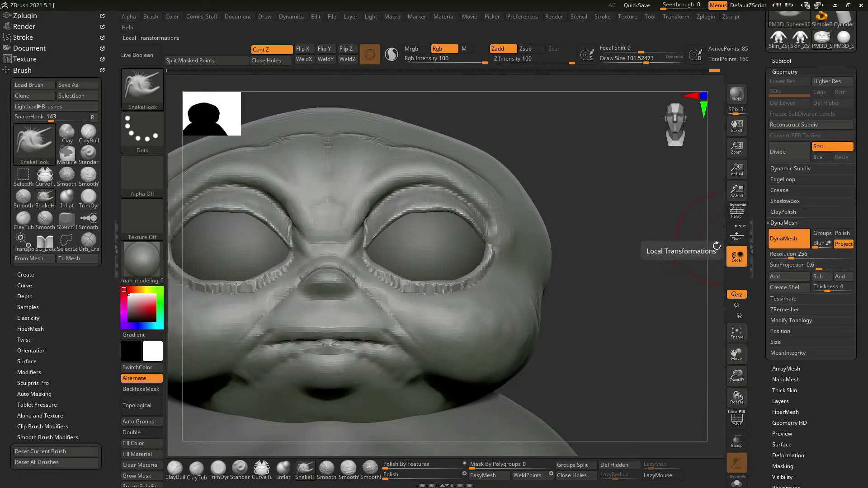
Mask the right eye's lower eyelid rim and outer corner, then invert the mask.
mouse_move(639, 266)
mouse_down()
mouse_move(663, 313)
mouse_move(639, 301)
mouse_move(508, 300)
mouse_up()
key(space)
key(shift)
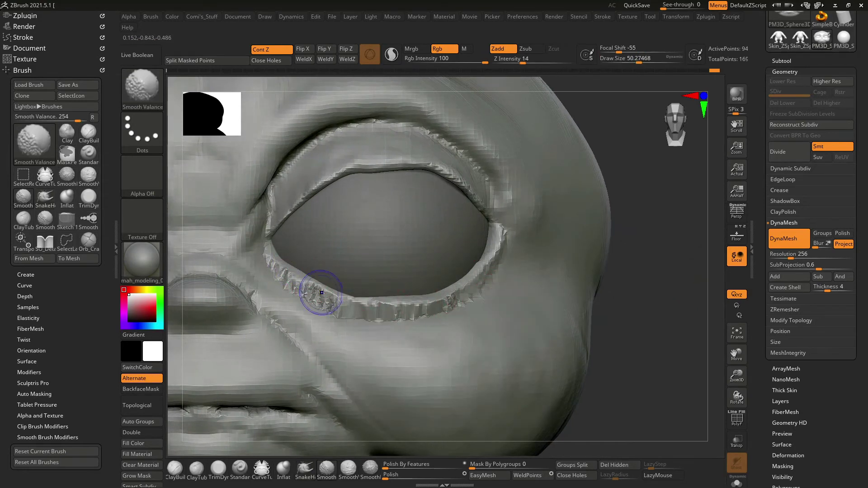
drag(591, 251, 639, 269)
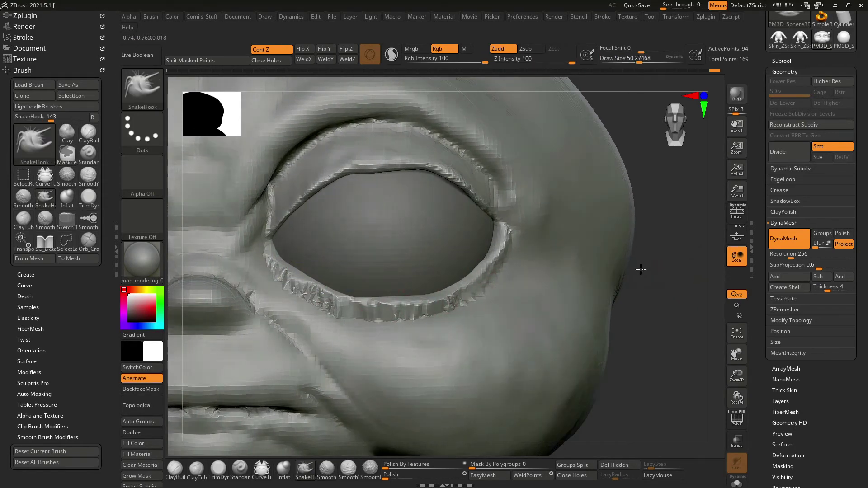
key(ctrl+z)
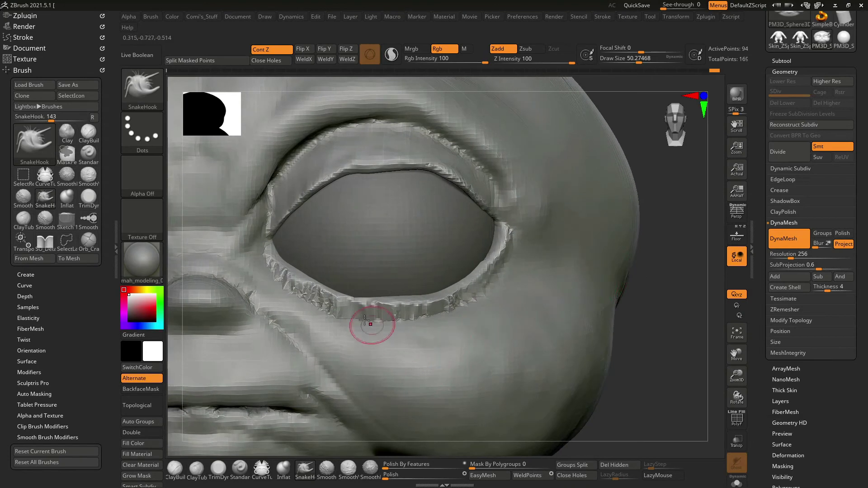
key(ctrl)
ctrl+drag(298, 281, 271, 270)
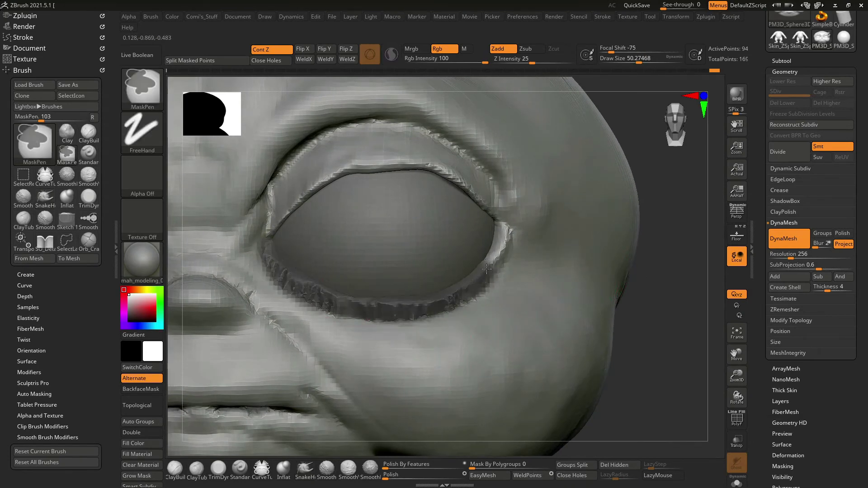
ctrl+click(653, 314)
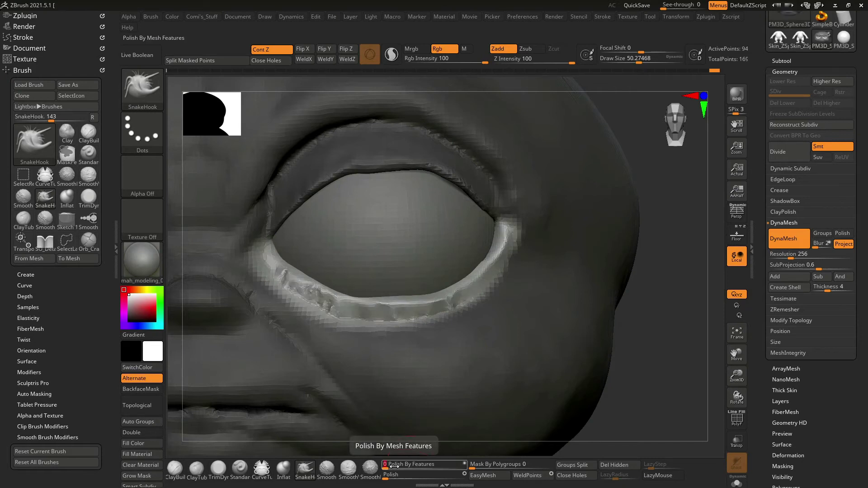
mouse_move(656, 324)
mouse_down()
mouse_move(647, 320)
mouse_move(677, 301)
mouse_up()
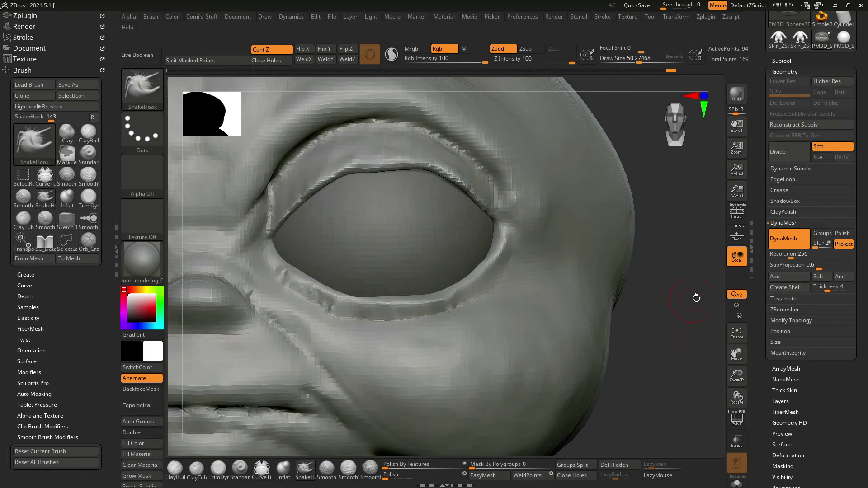
DynaMesh the head, undo it, then remesh again for a smoother surface.
ctrl+drag(664, 243, 665, 377)
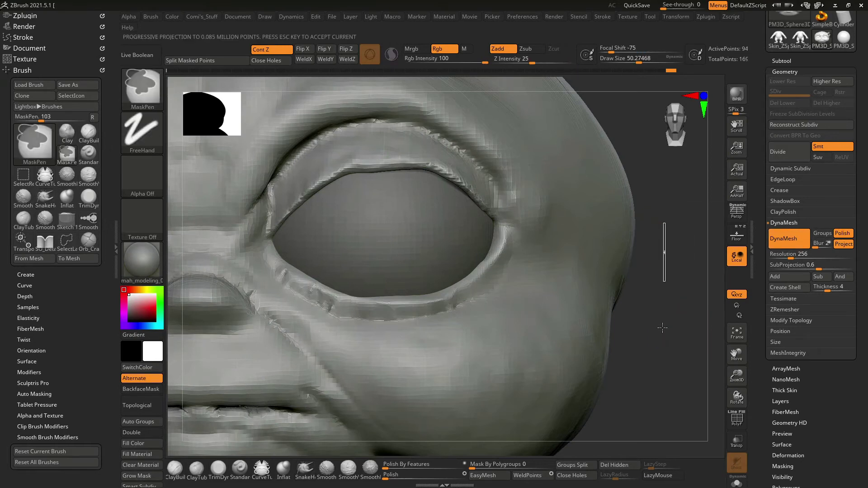
key(f)
mouse_move(653, 324)
mouse_down()
mouse_move(645, 330)
mouse_move(659, 331)
mouse_up()
key(ctrl+z)
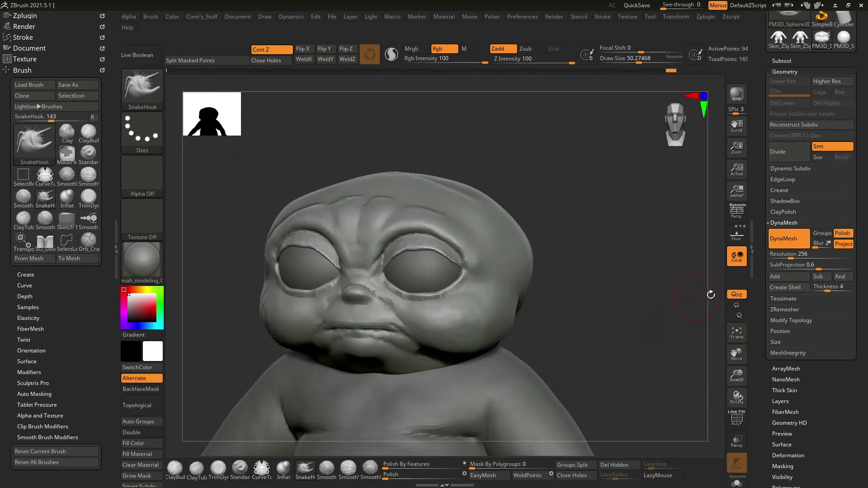
mouse_move(606, 238)
ctrl+mouse_down()
mouse_move(630, 331)
mouse_move(639, 310)
mouse_move(662, 351)
mouse_move(659, 307)
mouse_move(644, 328)
mouse_move(647, 297)
ctrl+mouse_up()
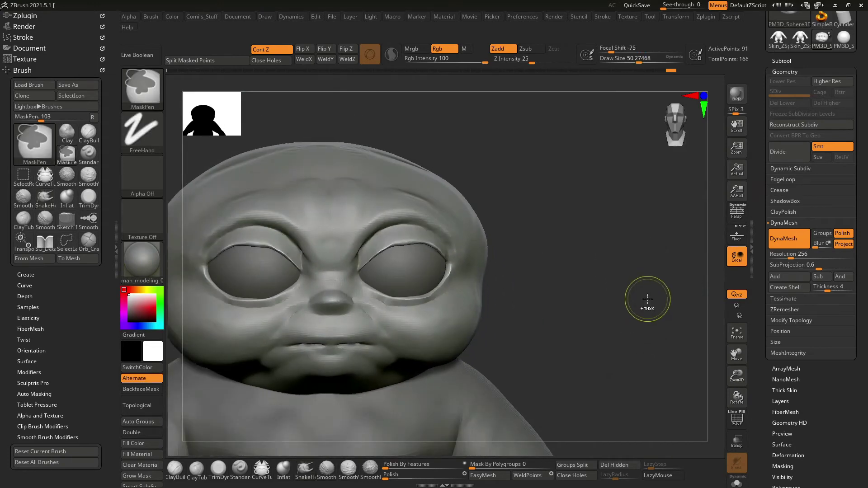
Switch to SnakeHook, set DynaMesh Blur to 0 and remesh the head.
key(b)
key(s)
key(h)
mouse_move(645, 300)
alt+mouse_down()
mouse_move(636, 297)
mouse_move(682, 312)
alt+mouse_up()
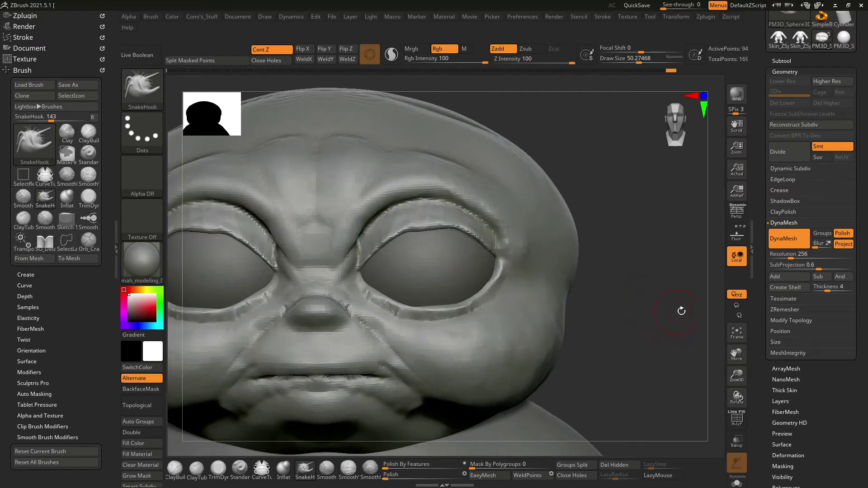
drag(816, 247, 805, 247)
mouse_move(651, 271)
ctrl+mouse_down()
mouse_move(639, 262)
mouse_move(659, 262)
mouse_move(699, 308)
mouse_move(678, 298)
ctrl+mouse_up()
Carve a brow crease above the eye with SO_Detail at size ~267, then return to SnakeHook.
key(d)
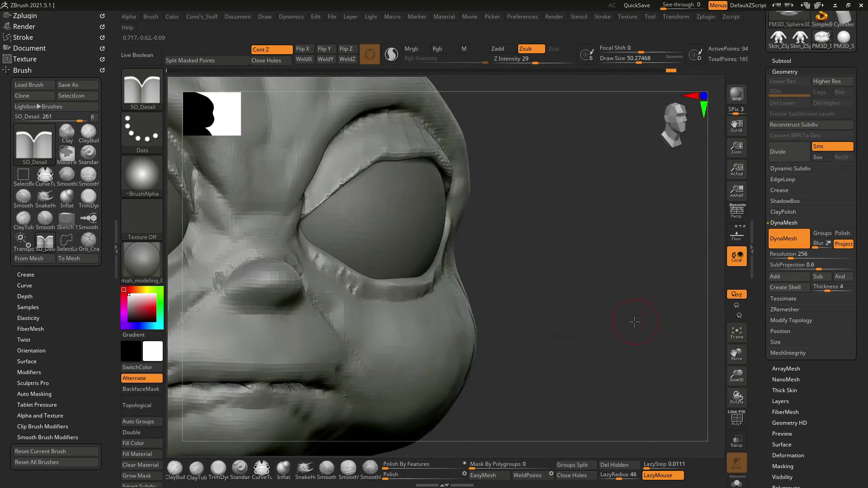
mouse_move(661, 322)
alt+mouse_down()
mouse_move(570, 300)
mouse_move(610, 310)
mouse_move(581, 246)
mouse_move(552, 258)
mouse_move(606, 285)
mouse_move(626, 265)
alt+mouse_up()
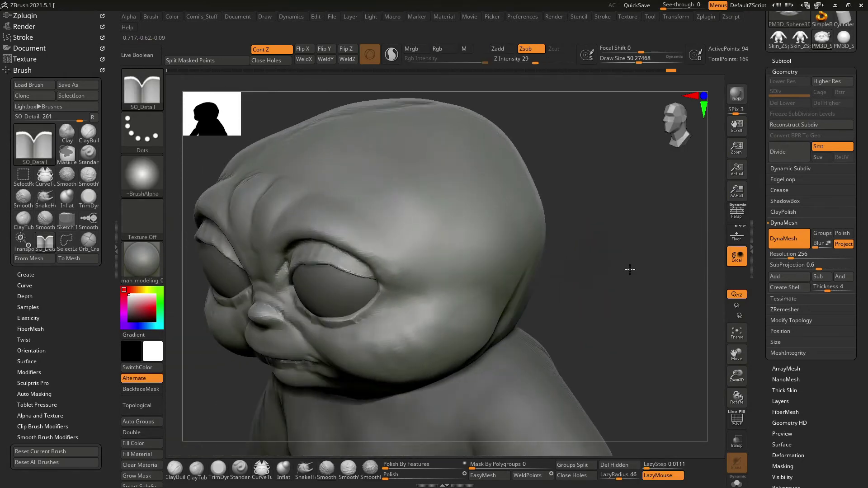
key(space)
drag(388, 203, 434, 203)
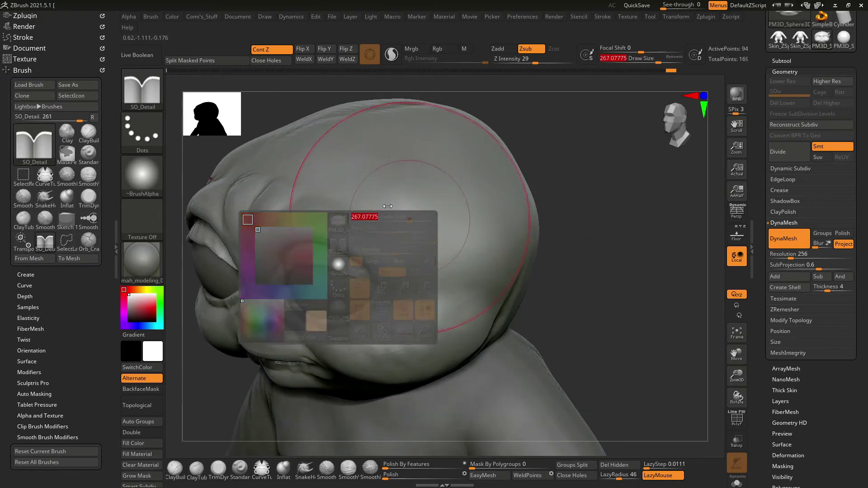
right_drag(389, 203, 341, 202)
mouse_move(399, 250)
mouse_down()
mouse_move(333, 189)
mouse_move(363, 213)
mouse_up()
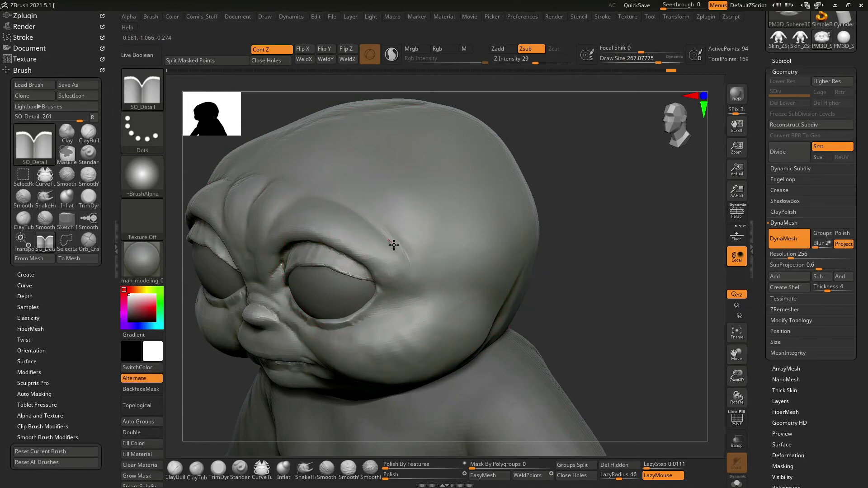
drag(567, 261, 498, 285)
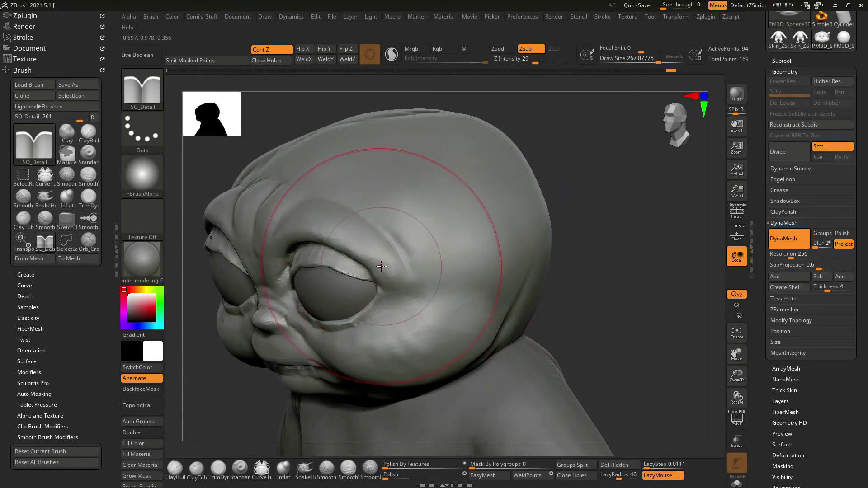
mouse_move(598, 267)
mouse_down()
mouse_move(612, 248)
mouse_move(597, 304)
mouse_move(591, 248)
mouse_move(578, 235)
mouse_move(582, 249)
mouse_move(562, 214)
mouse_up()
key(b)
key(s)
key(h)
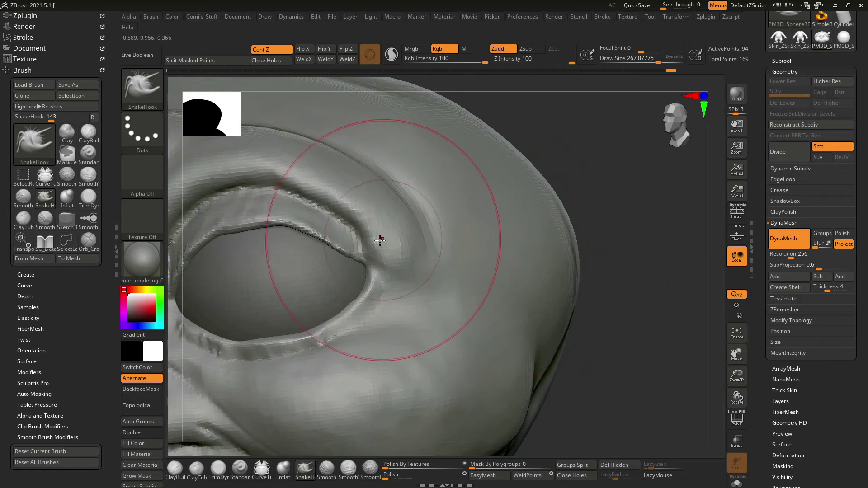
Shrink the brush and switch to the ClayBuildup brush.
key(space)
drag(380, 238, 365, 238)
key(b)
key(c)
key(b)
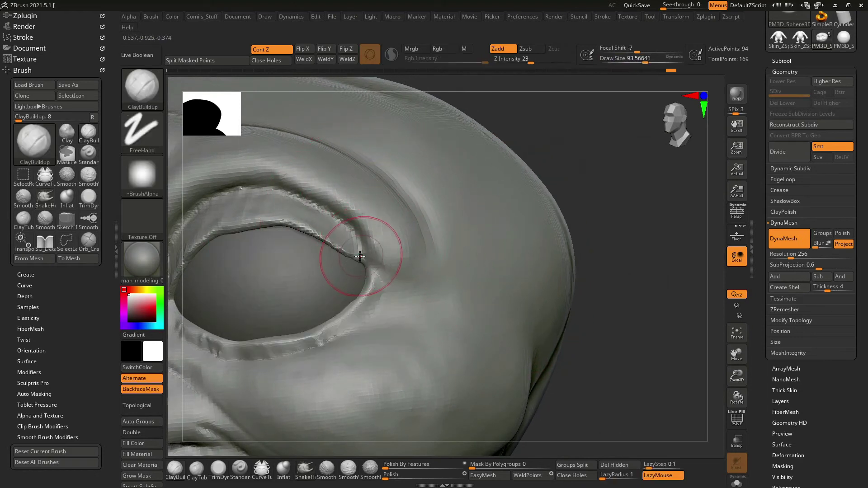
key(space)
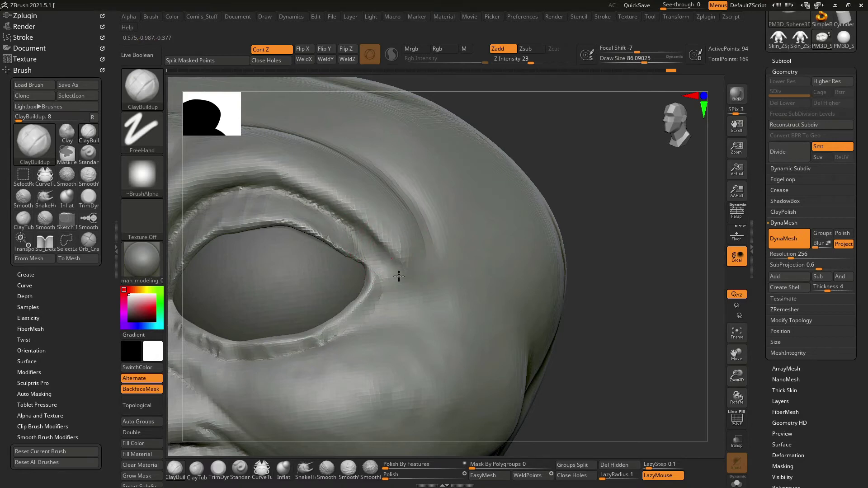
Build up the upper eyelid rim with ClayBuildup, adjusting its draw size.
right_drag(398, 242, 393, 226)
key(space)
mouse_move(385, 233)
mouse_down()
mouse_move(407, 233)
mouse_move(339, 244)
mouse_up()
key(space)
right_drag(562, 180, 401, 231)
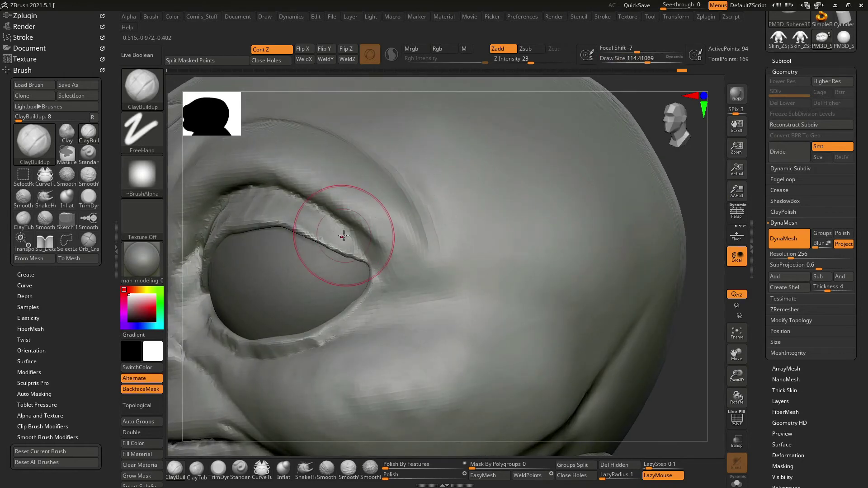
right_drag(344, 235, 334, 238)
key(space)
drag(339, 240, 322, 244)
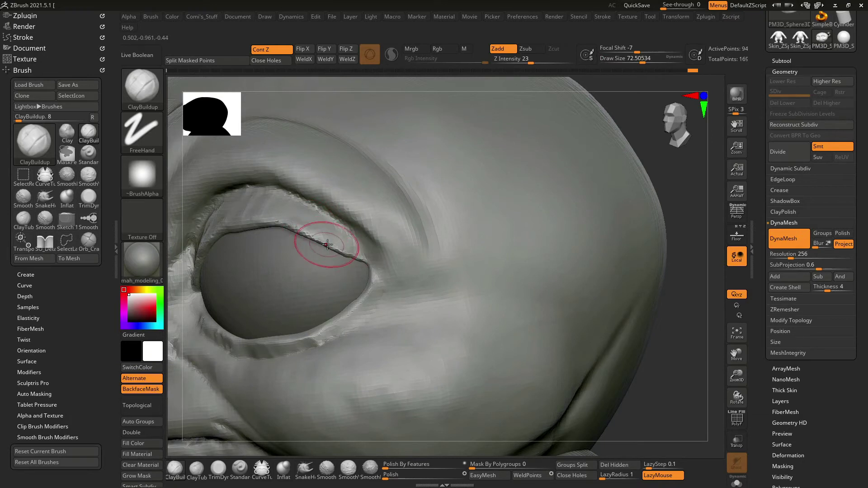
Refine the eye's outer corner with SnakeHook, then the SO_Detail crease brush.
key(b)
key(s)
key(h)
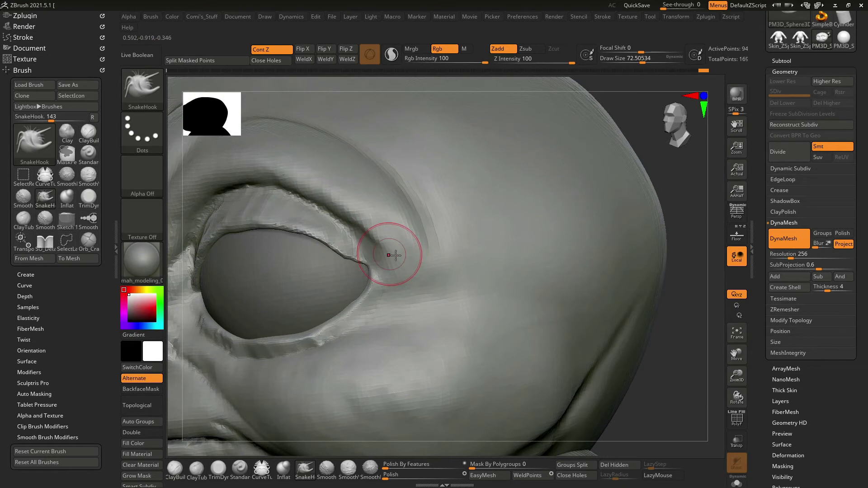
key(b)
key(s)
key(o)
key(space)
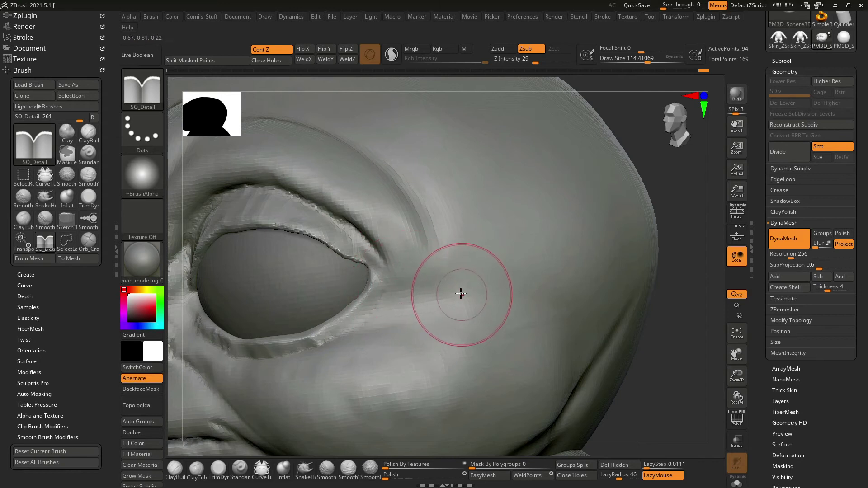
Switch to Inflate at draw size about 48 and turn the head front-on.
key(b)
key(i)
key(n)
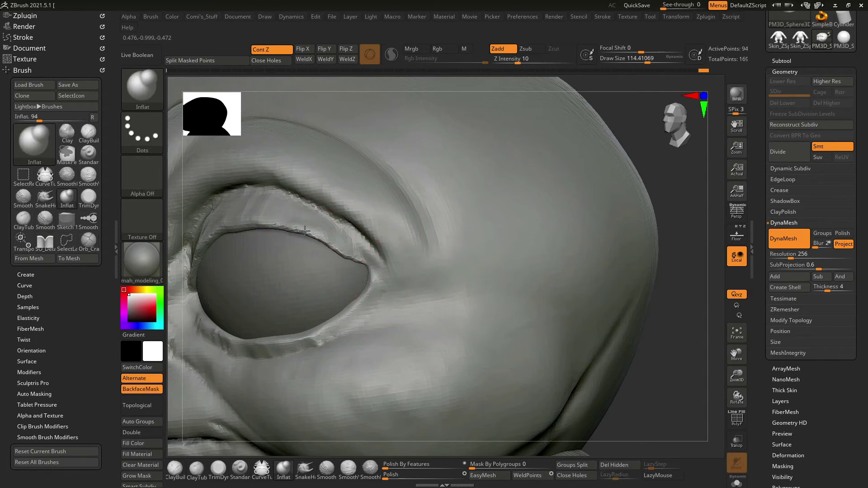
right_drag(339, 256, 348, 259)
key(space)
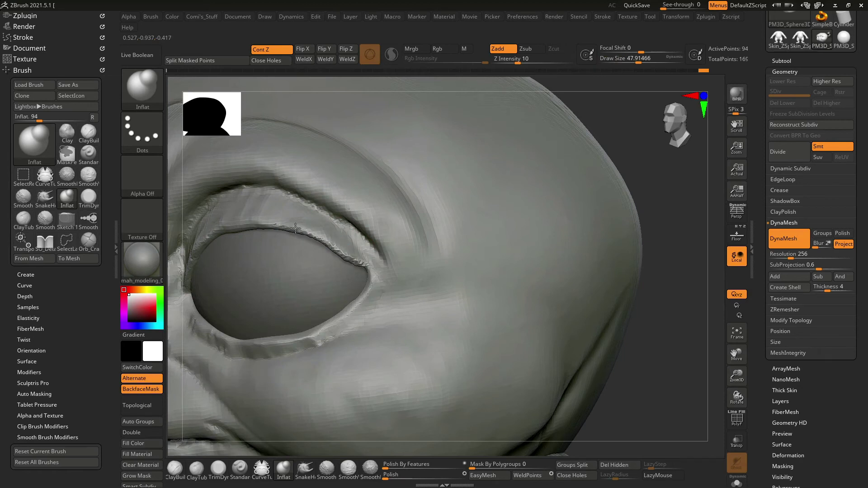
mouse_move(446, 275)
right_down()
mouse_move(582, 232)
mouse_move(429, 190)
right_up()
key(ctrl)
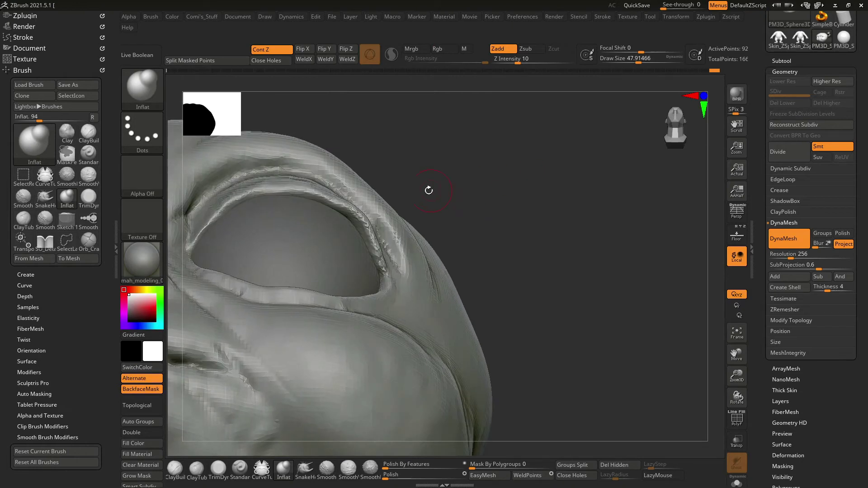
Switch to SnakeHook with a larger brush and smooth the eye-socket rim.
key(b)
key(s)
key(h)
key(space)
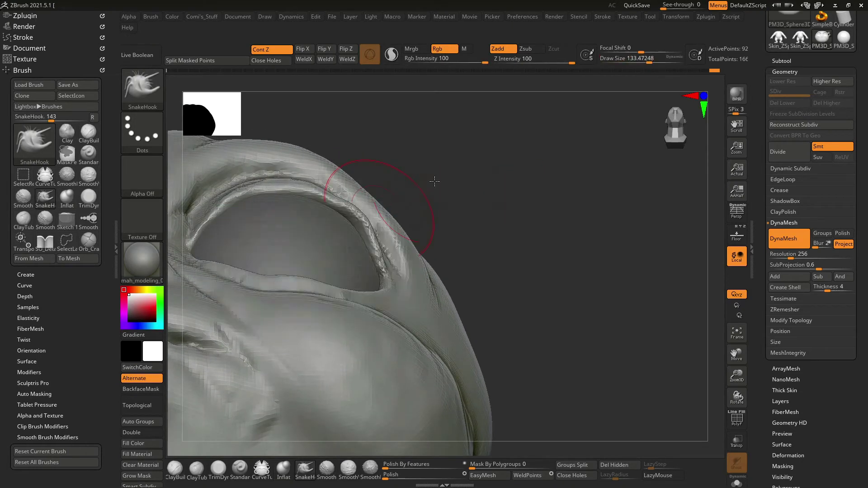
right_drag(416, 180, 350, 207)
shift+drag(348, 181, 397, 174)
mouse_move(397, 174)
right_down()
mouse_move(519, 200)
mouse_move(471, 214)
right_up()
key(ctrl)
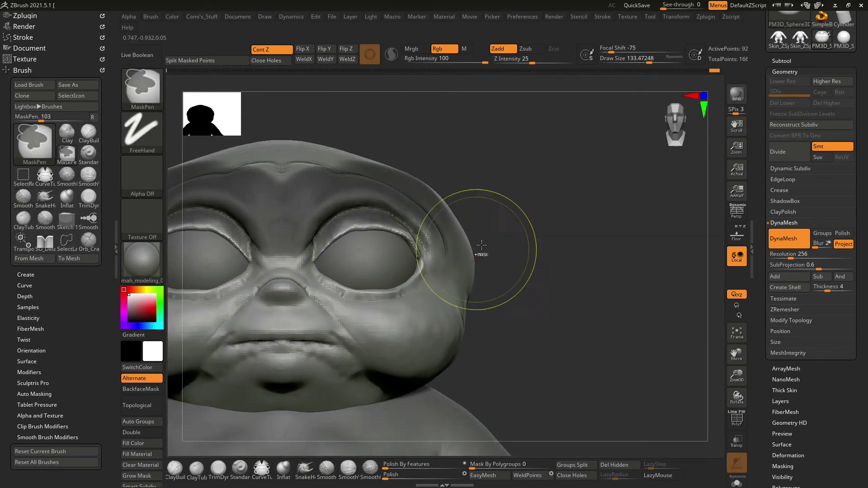
ctrl+right_drag(496, 219, 554, 238)
mouse_move(584, 190)
ctrl+right_down()
mouse_move(558, 156)
mouse_move(556, 124)
ctrl+right_up()
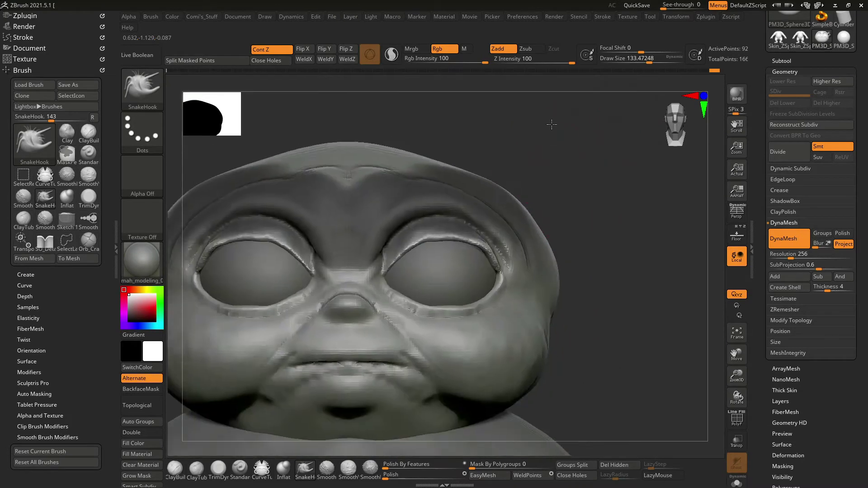
Clear the mask, mask along the eyelids and invert it to protect the face.
key(space)
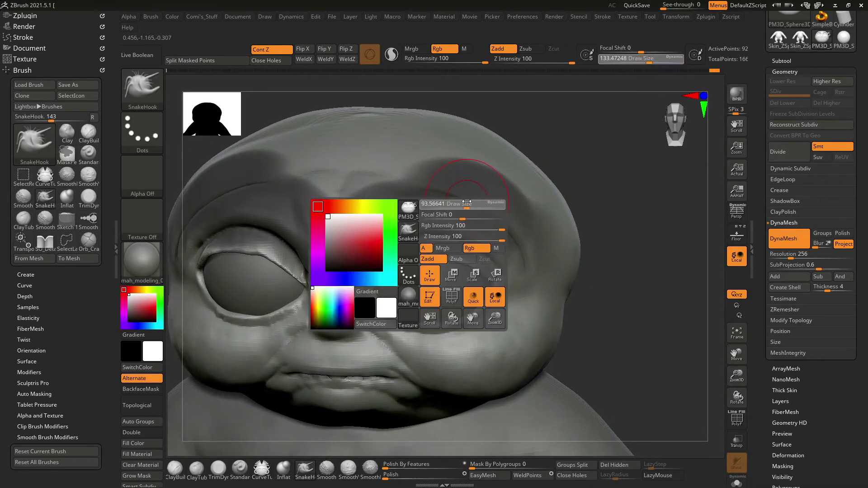
ctrl+drag(595, 160, 588, 172)
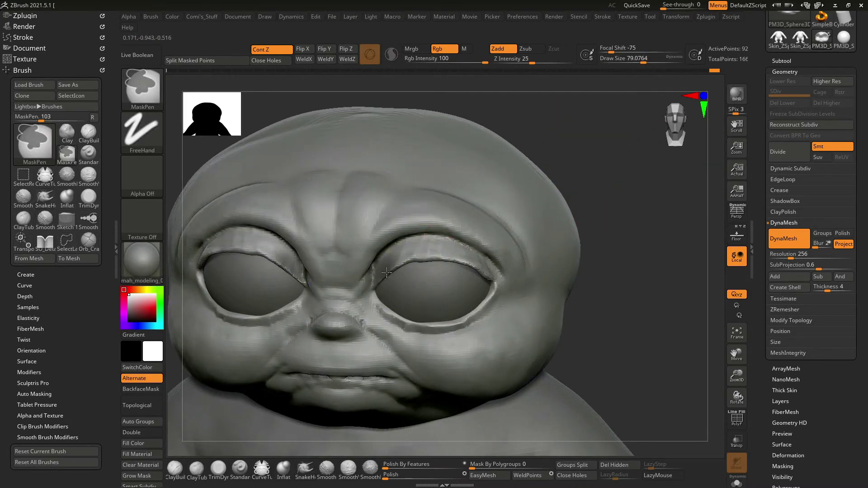
mouse_move(408, 260)
ctrl+mouse_down()
mouse_move(456, 254)
mouse_move(488, 272)
mouse_move(502, 317)
ctrl+mouse_up()
ctrl+click(619, 266)
mouse_move(620, 266)
mouse_down()
mouse_move(655, 233)
mouse_move(417, 195)
mouse_up()
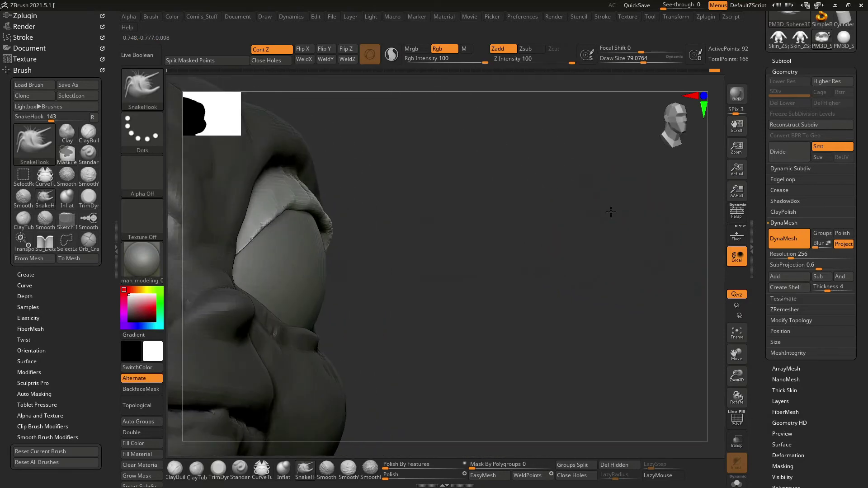
key(space)
mouse_move(317, 224)
mouse_down()
mouse_move(326, 223)
mouse_move(312, 228)
mouse_up()
key(space)
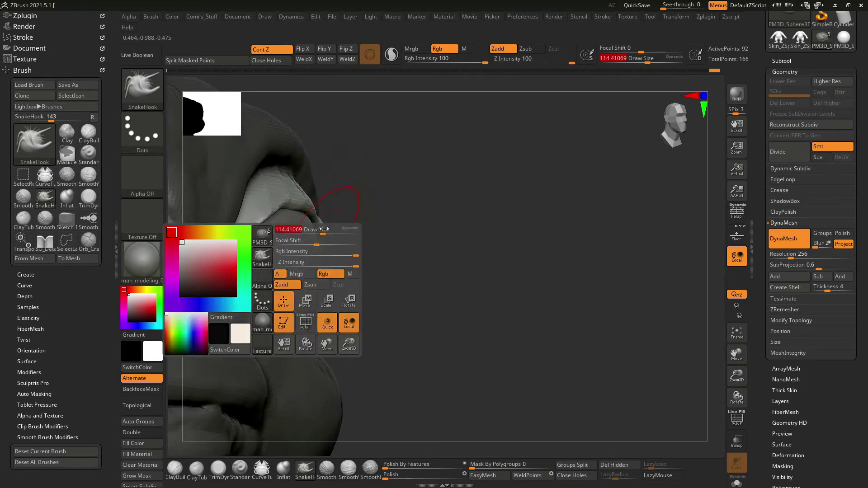
right_drag(312, 228, 331, 232)
Orbit around the eyelids, set the brush to about 55, and view the head and torso.
drag(370, 240, 331, 267)
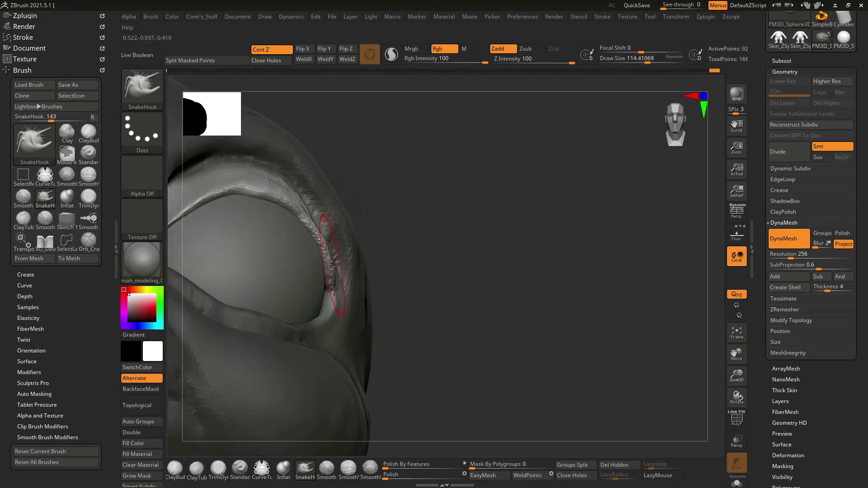
drag(340, 177, 380, 158)
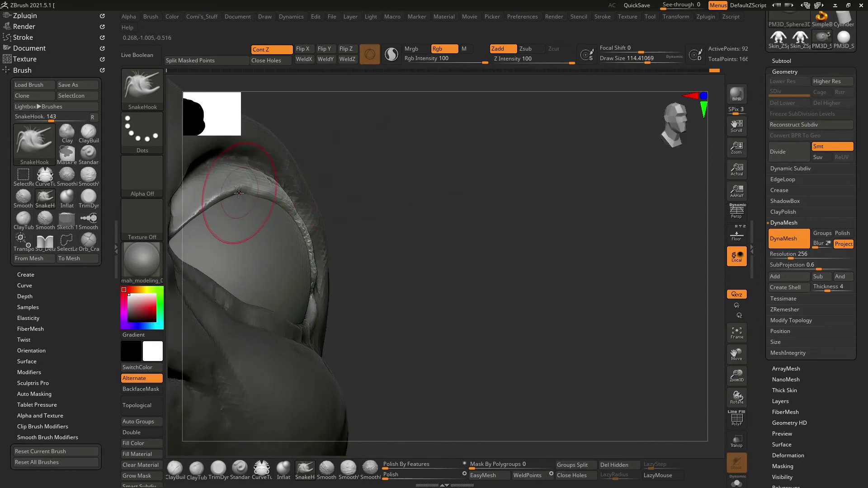
right_drag(221, 196, 243, 192)
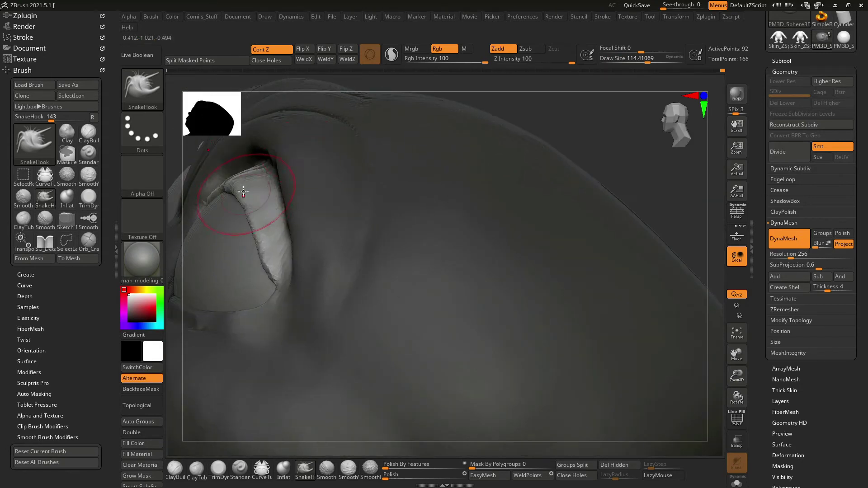
mouse_move(342, 215)
right_down()
mouse_move(625, 213)
mouse_move(647, 199)
mouse_move(543, 242)
right_up()
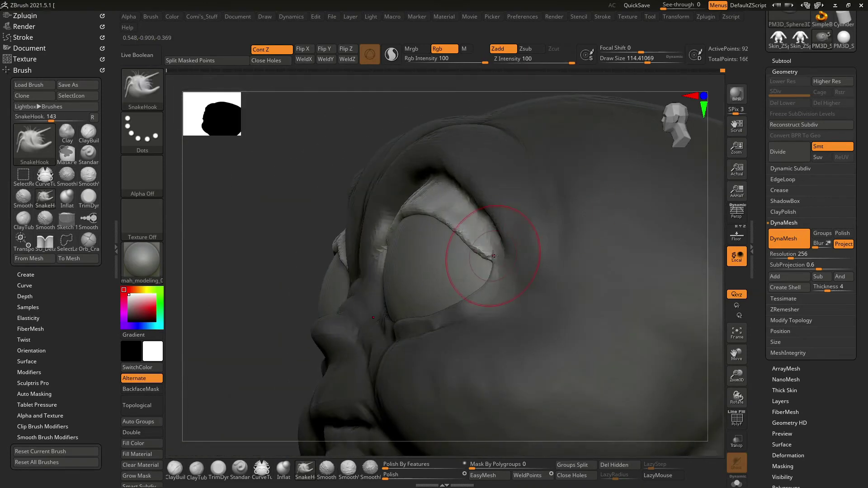
mouse_move(318, 200)
right_down()
mouse_move(306, 229)
mouse_move(362, 259)
right_up()
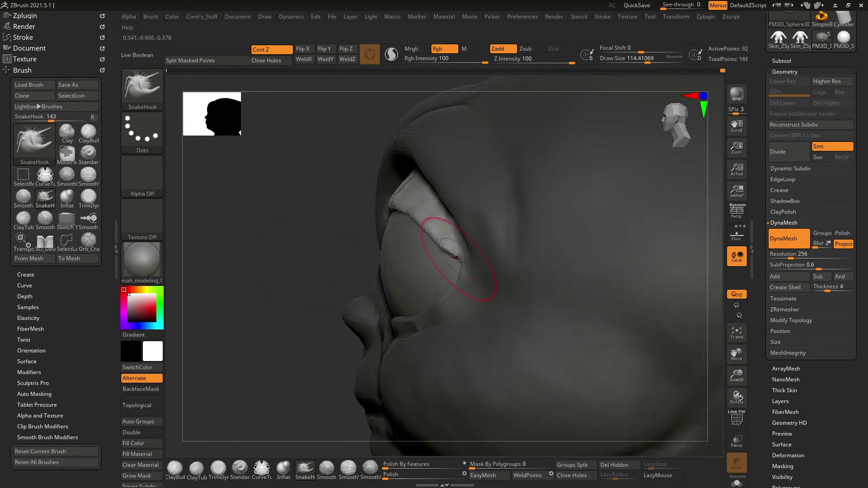
key(space)
drag(416, 217, 407, 211)
right_drag(375, 242, 349, 260)
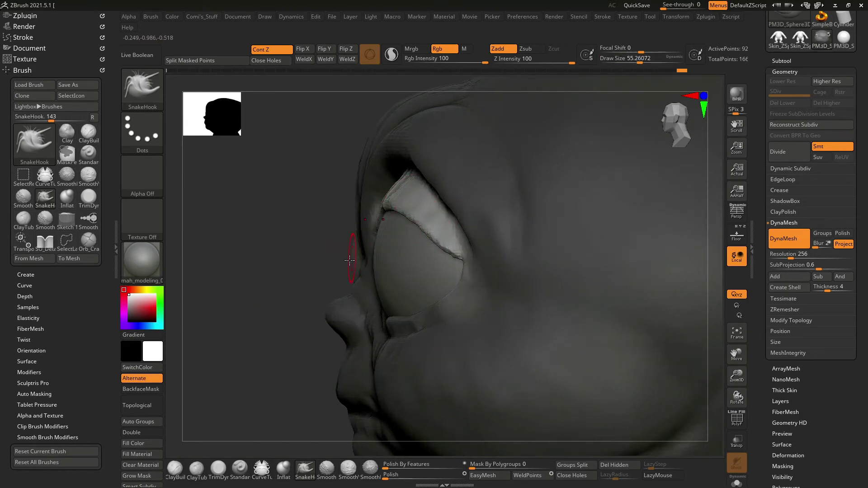
right_drag(309, 295, 509, 270)
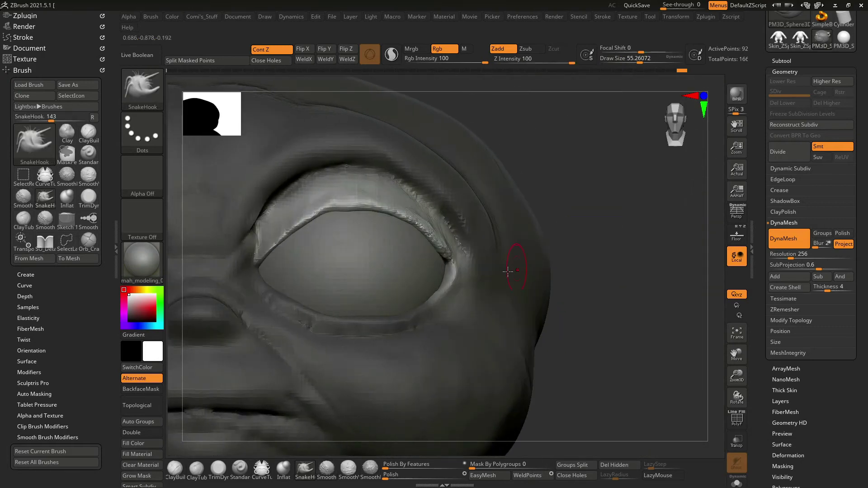
mouse_move(453, 280)
ctrl+right_down()
mouse_move(552, 158)
mouse_move(568, 223)
mouse_move(543, 208)
mouse_move(525, 213)
mouse_move(552, 210)
mouse_move(580, 245)
mouse_move(544, 209)
mouse_move(562, 224)
mouse_move(592, 216)
ctrl+right_up()
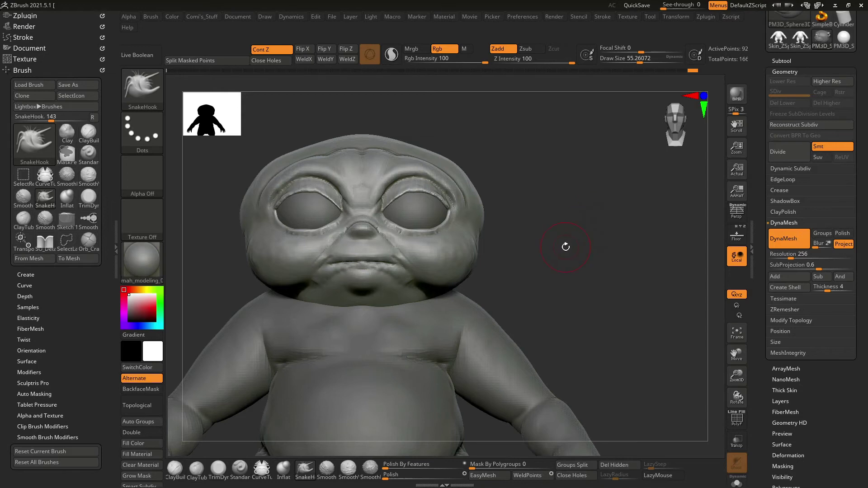
Mask both cheeks with MaskPen and invert the mask.
right_drag(587, 245, 510, 276)
right_drag(594, 232, 413, 256)
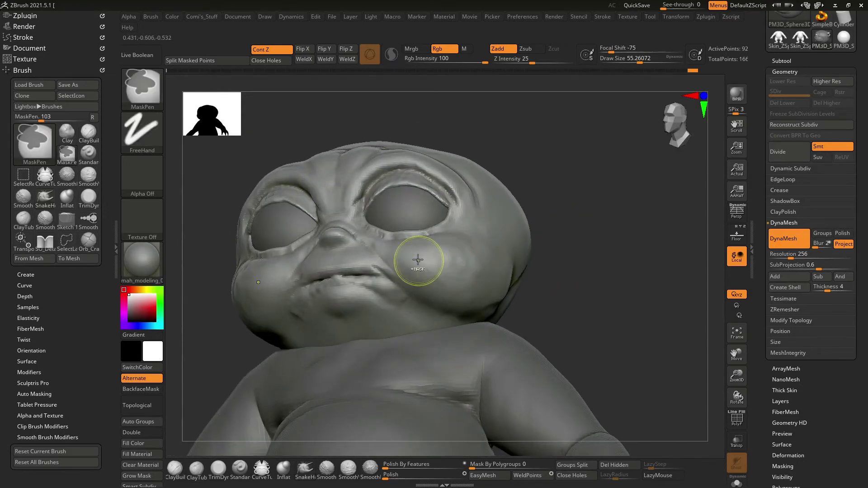
mouse_move(413, 256)
ctrl+mouse_down()
mouse_move(429, 281)
mouse_move(410, 272)
ctrl+mouse_up()
mouse_move(410, 271)
right_down()
mouse_move(585, 245)
mouse_move(519, 239)
right_up()
ctrl+click(585, 245)
Scale the cheeks rounder with the Transpose gizmo, then clear the mask.
key(w)
click(436, 253)
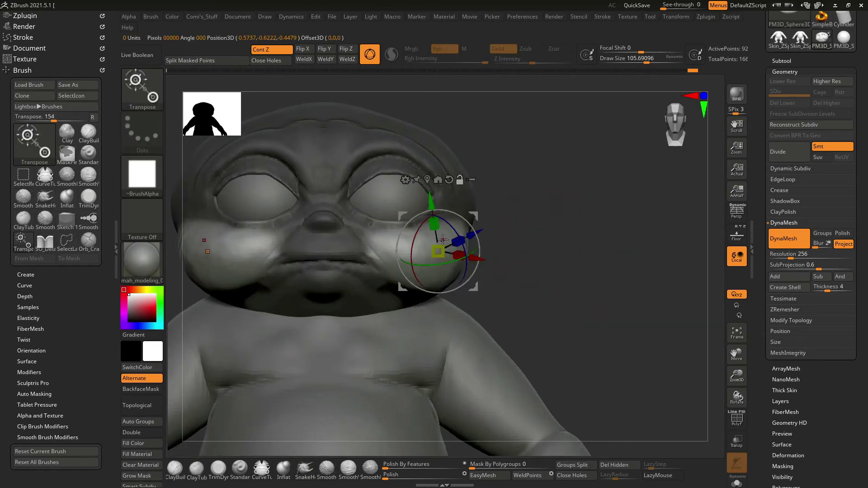
click(449, 180)
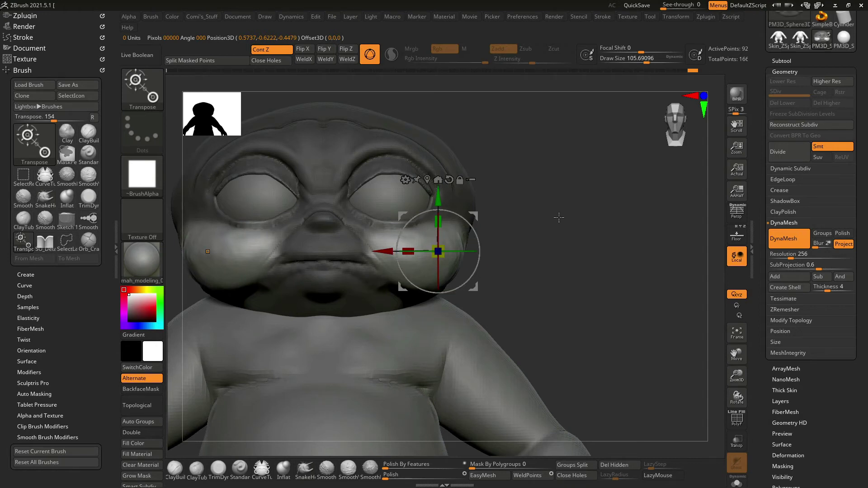
ctrl+click(612, 261)
mouse_move(613, 240)
mouse_down()
mouse_move(582, 246)
mouse_move(511, 222)
mouse_move(470, 195)
mouse_up()
key(q)
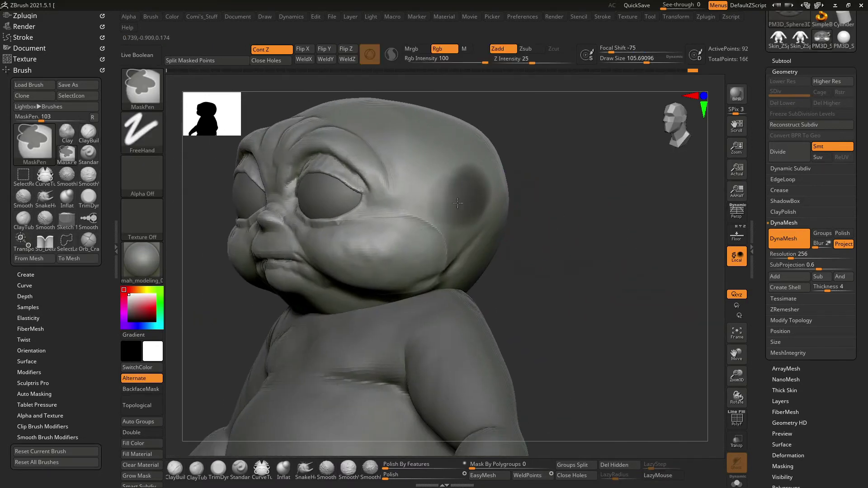
Mask the side of the head.
mouse_move(520, 235)
mouse_down()
mouse_move(492, 192)
mouse_move(479, 224)
mouse_up()
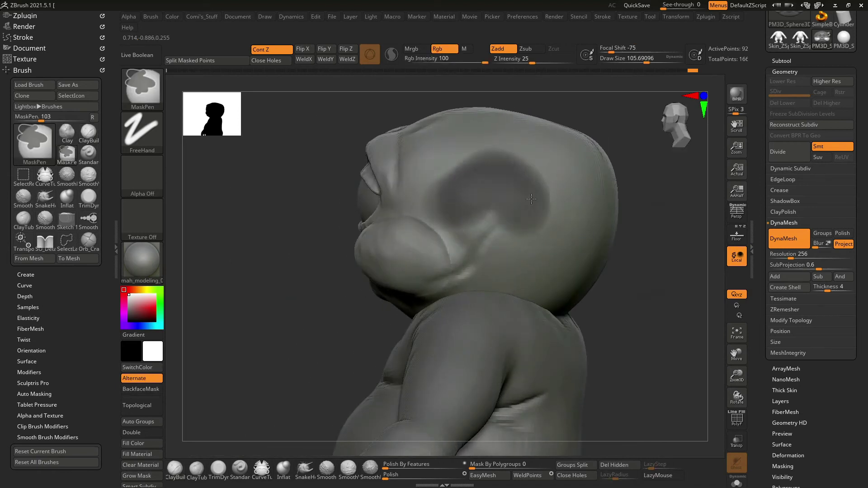
ctrl+drag(490, 179, 561, 226)
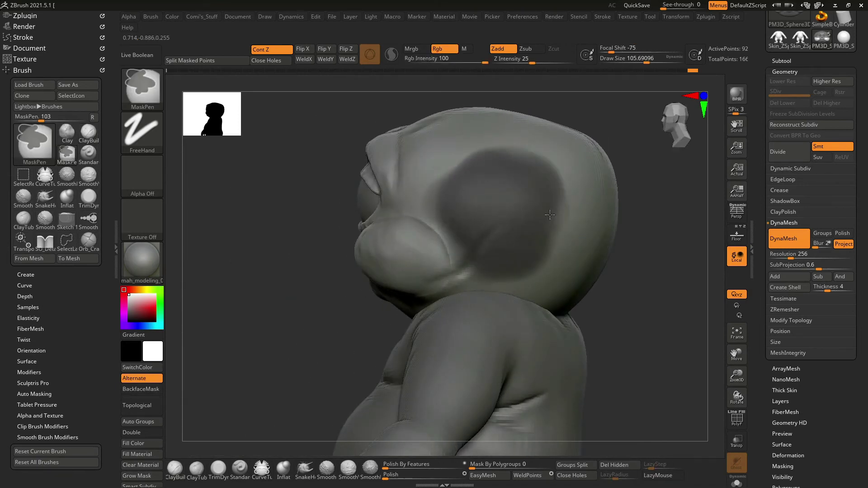
drag(629, 295, 572, 237)
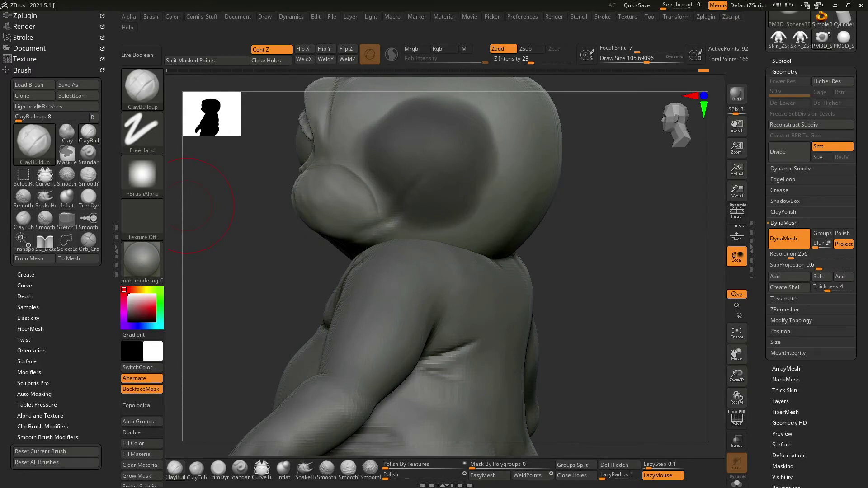
mouse_move(629, 241)
mouse_down()
mouse_move(608, 225)
mouse_move(612, 188)
mouse_move(549, 217)
mouse_move(398, 194)
mouse_move(409, 194)
mouse_up()
Reduce the ClayBuildup draw size to about 55 and zoom in on the face.
key(space)
mouse_move(565, 212)
mouse_down()
mouse_move(597, 210)
mouse_move(414, 199)
mouse_up()
key(ctrl)
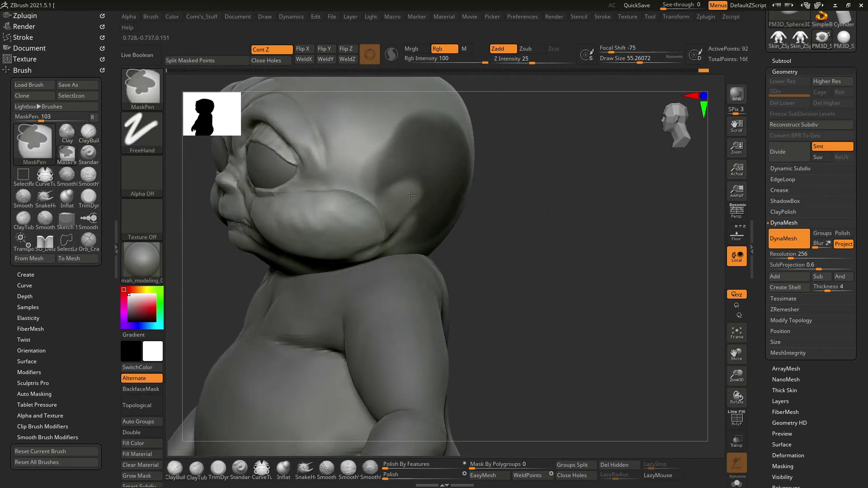
key(shift)
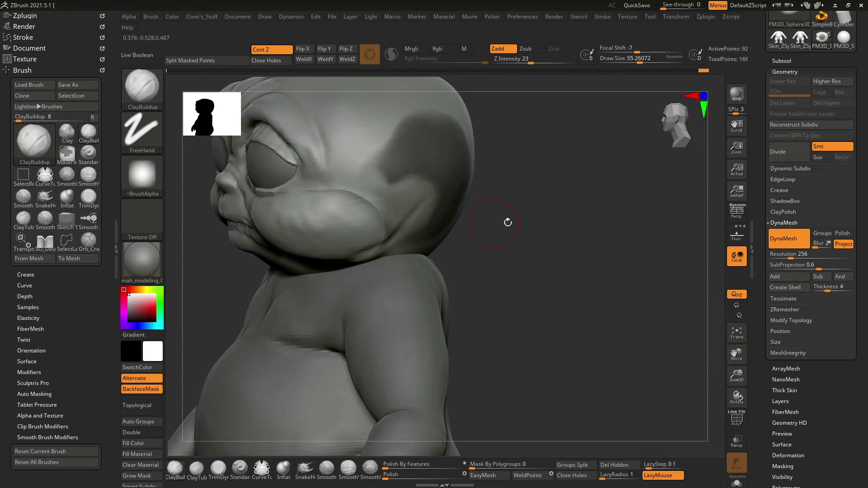
drag(508, 223, 411, 198)
mouse_move(556, 202)
mouse_down()
mouse_move(622, 219)
mouse_move(552, 234)
mouse_up()
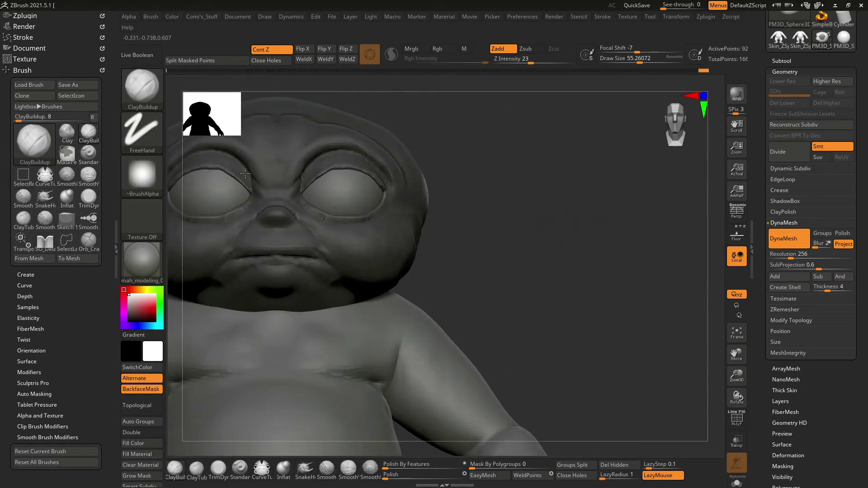
Pull the masked side of the head outward and upward into an ear with Transpose.
key(w)
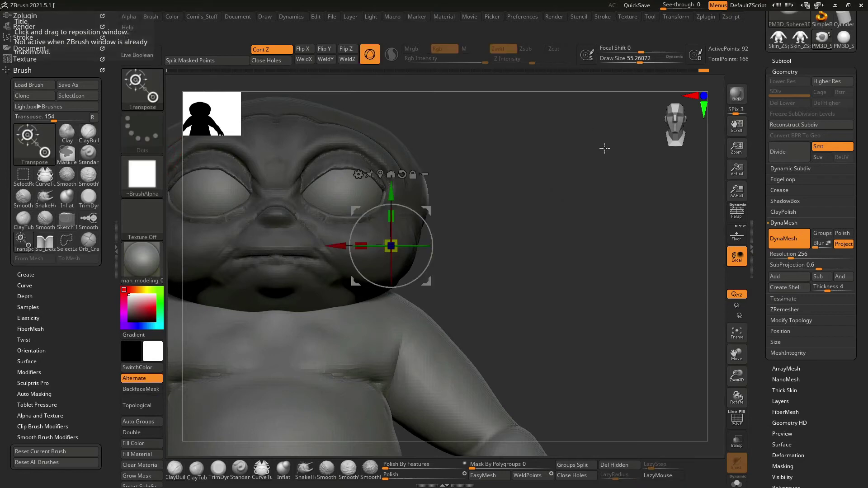
drag(335, 243, 438, 219)
drag(521, 282, 565, 246)
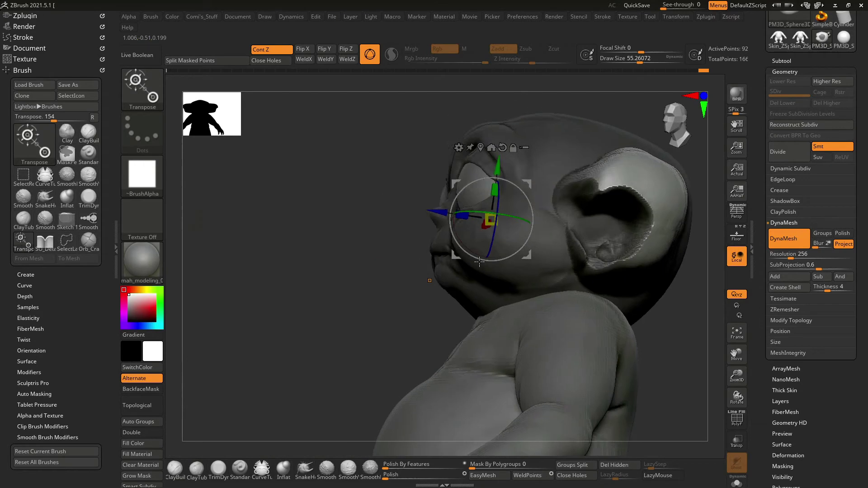
mouse_move(545, 221)
mouse_down()
mouse_move(440, 223)
mouse_move(549, 226)
mouse_up()
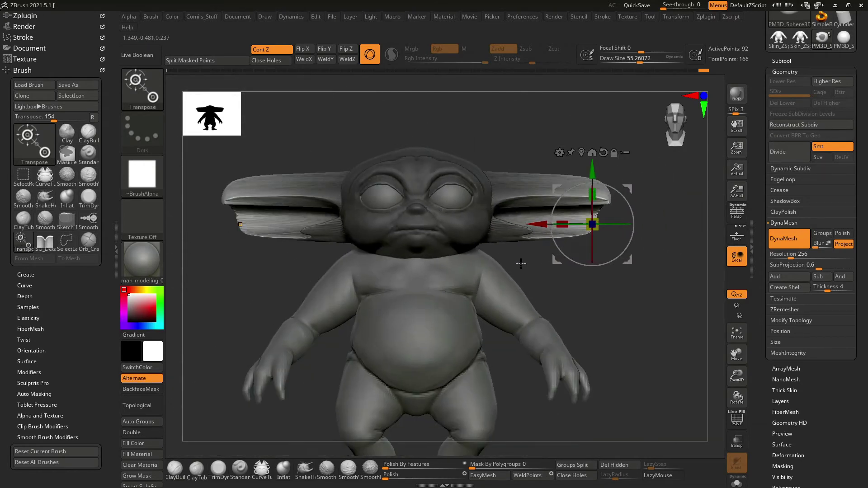
alt+drag(568, 302, 523, 223)
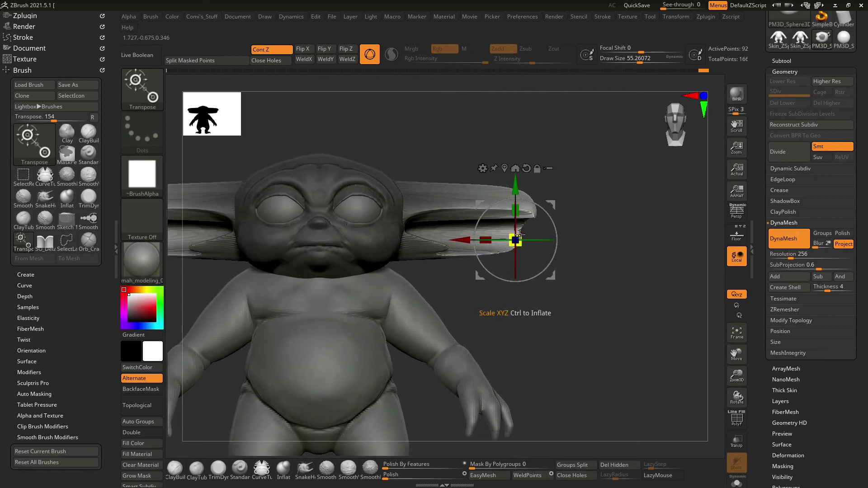
drag(516, 182, 518, 158)
mouse_move(588, 253)
alt+mouse_down()
mouse_move(638, 271)
mouse_move(623, 271)
alt+mouse_up()
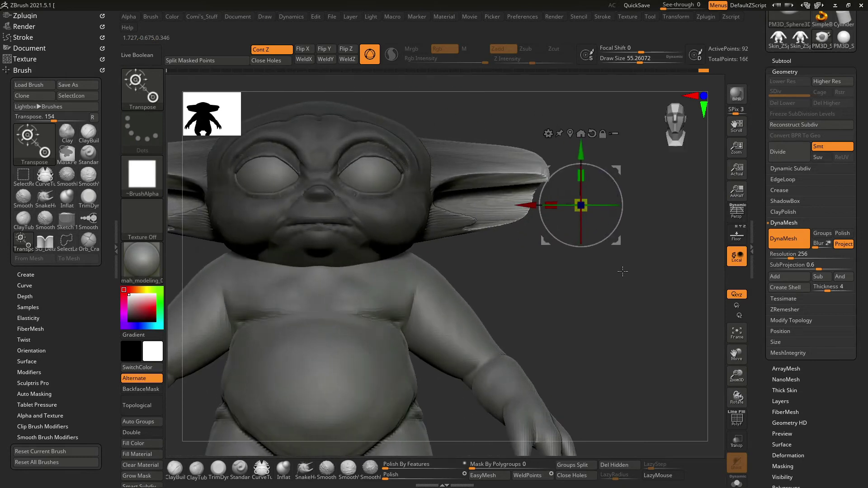
key(f)
mouse_move(612, 302)
mouse_down()
mouse_move(602, 222)
mouse_move(565, 248)
mouse_move(584, 248)
mouse_move(565, 249)
mouse_move(584, 221)
mouse_move(565, 222)
mouse_move(565, 203)
mouse_up()
Remove the ear and re-DynaMesh the head at resolution 128.
key(ctrl)
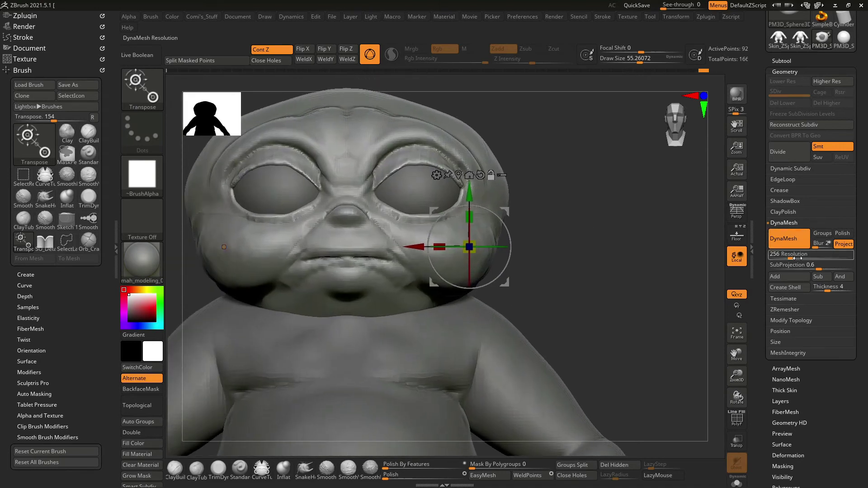
drag(795, 258, 787, 257)
text(28)
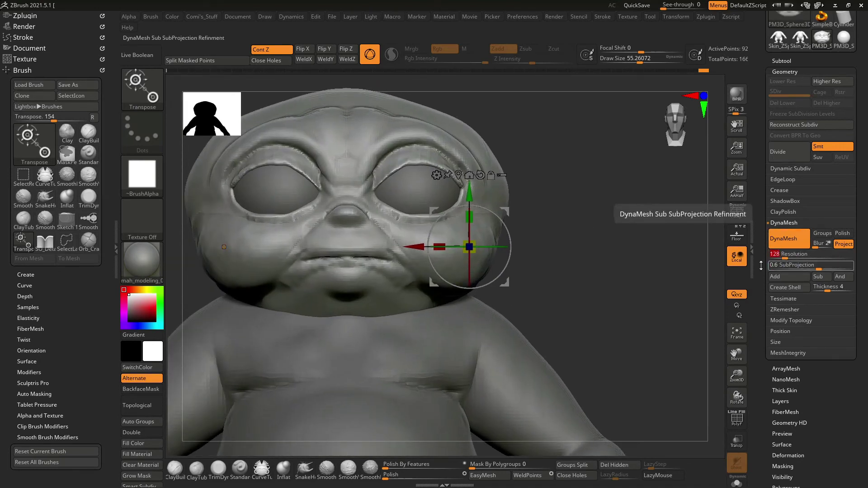
key(Return)
mouse_move(651, 285)
mouse_down()
mouse_move(627, 280)
mouse_move(638, 273)
mouse_move(607, 207)
mouse_move(606, 223)
mouse_up()
key(q)
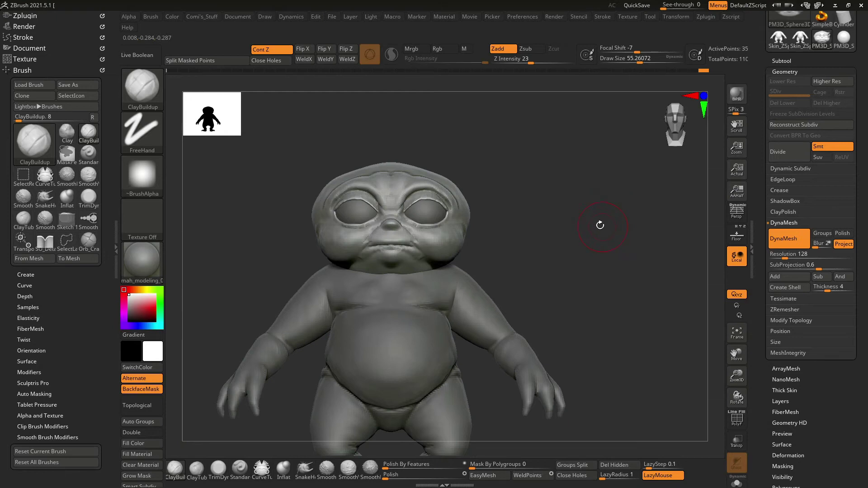
Switch to the SO_Detail brush and carve three wrinkle grooves across the forehead.
mouse_move(600, 225)
alt+mouse_down()
mouse_move(636, 284)
mouse_move(645, 256)
mouse_move(653, 267)
mouse_move(626, 287)
mouse_move(544, 189)
mouse_move(485, 213)
alt+mouse_up()
key(b)
key(s)
key(h)
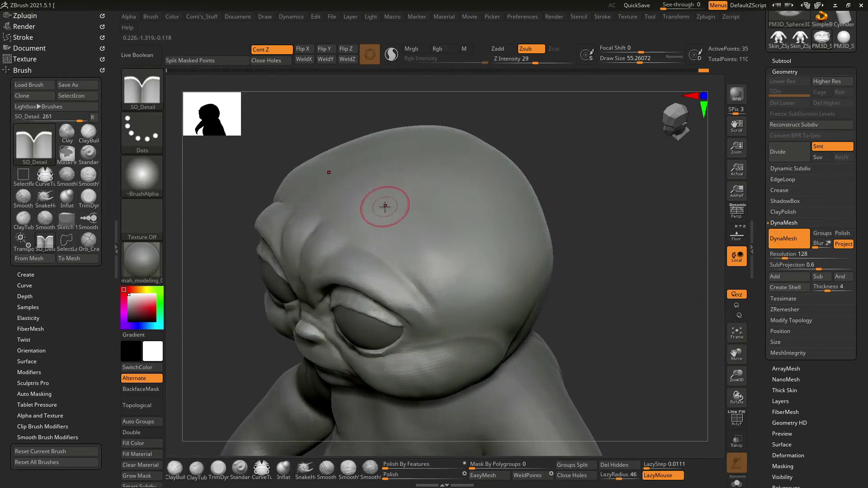
key(space)
drag(371, 194, 464, 281)
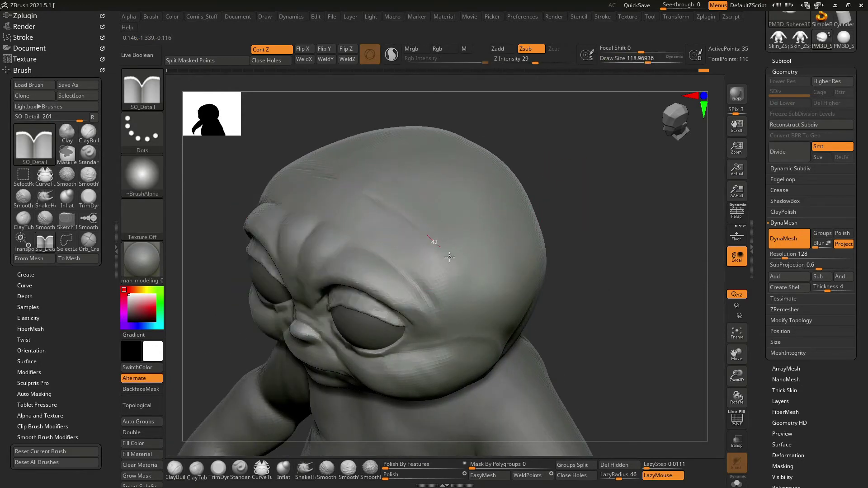
drag(514, 219, 497, 244)
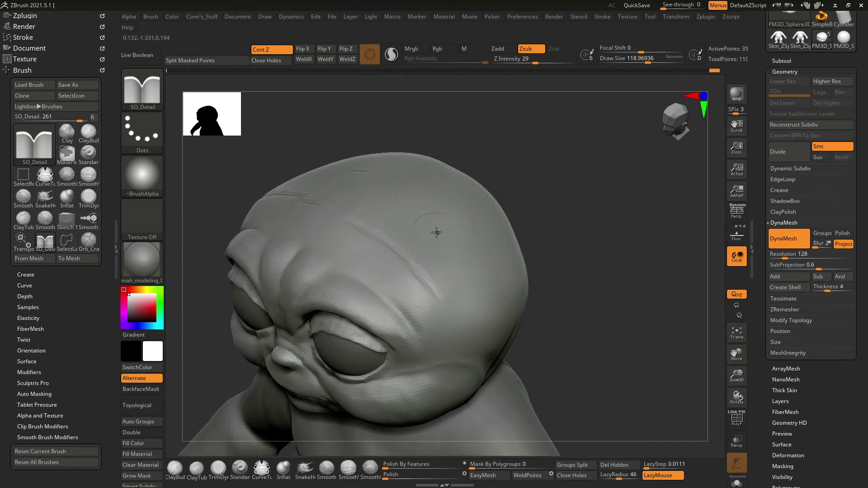
drag(400, 201, 488, 307)
Carve another forehead groove and soften the grooves.
drag(549, 233, 575, 223)
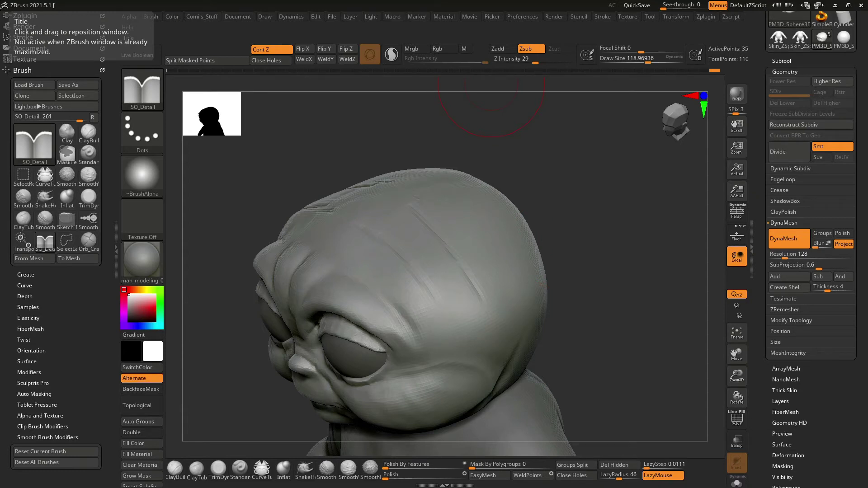
mouse_move(625, 225)
mouse_down()
mouse_move(624, 233)
mouse_move(492, 223)
mouse_up()
drag(346, 247, 376, 196)
mouse_move(400, 159)
mouse_down()
mouse_move(538, 205)
mouse_move(475, 213)
mouse_up()
shift+drag(426, 229, 484, 279)
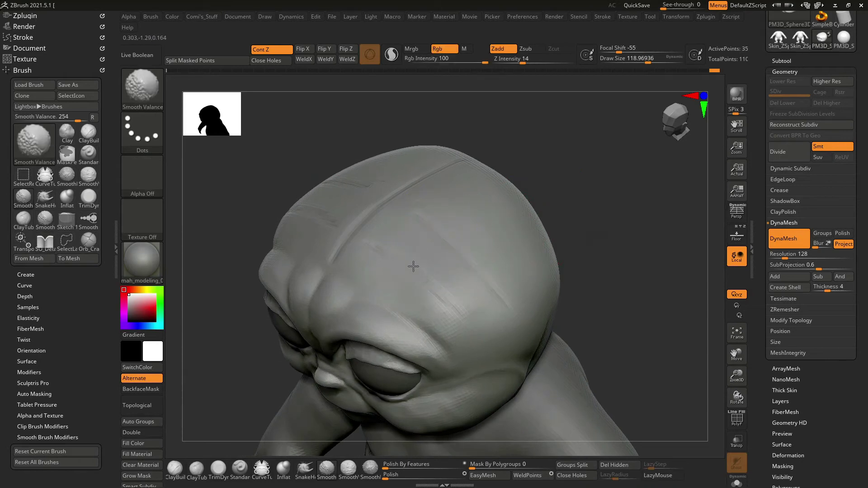
Carve five more wrinkle grooves across the forehead with SO_Detail.
key(space)
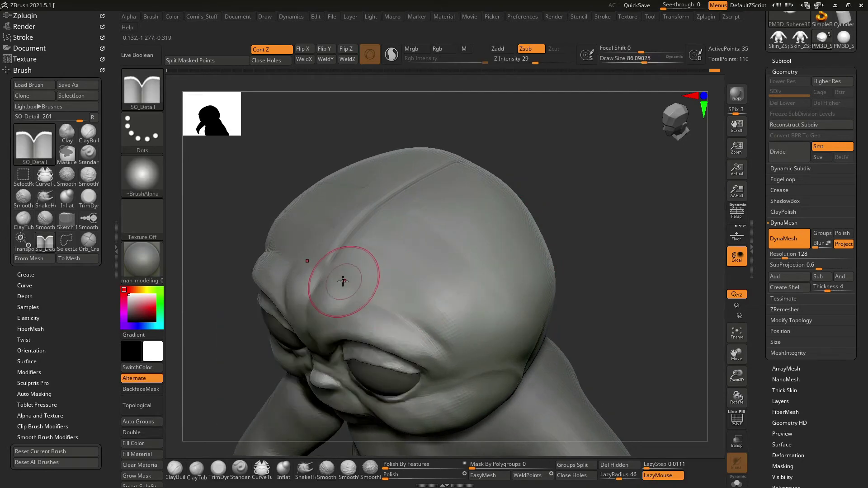
drag(339, 279, 360, 299)
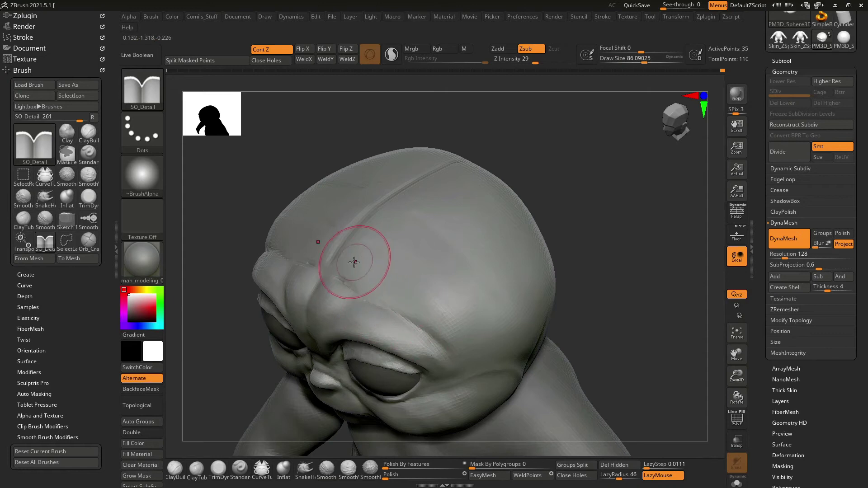
drag(360, 259, 387, 274)
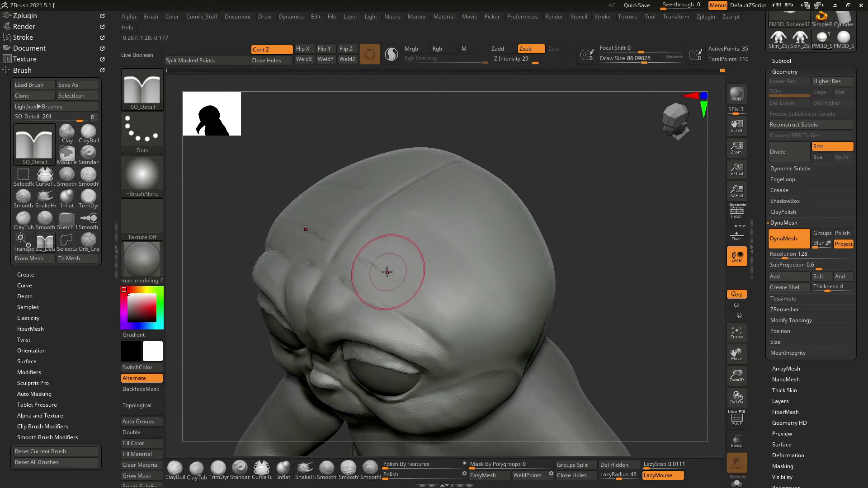
drag(432, 290, 478, 333)
drag(385, 230, 490, 300)
drag(419, 199, 458, 230)
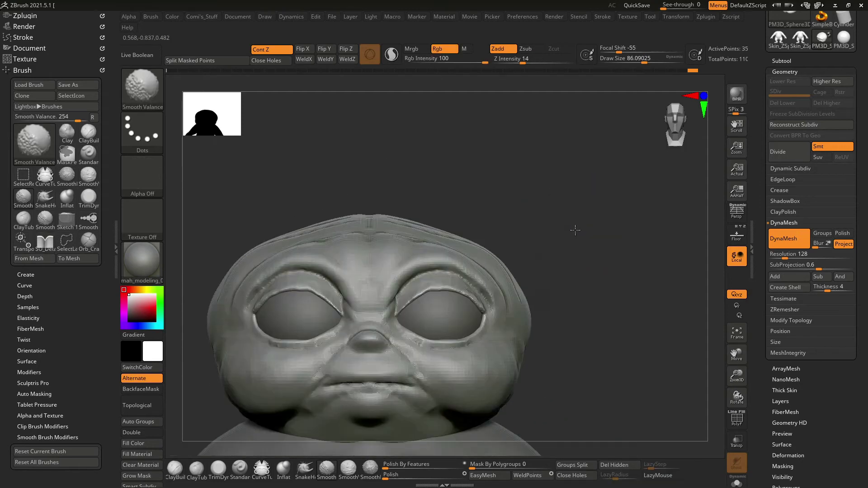
Orbit around the forehead and reduce the brush draw size.
drag(575, 230, 563, 206)
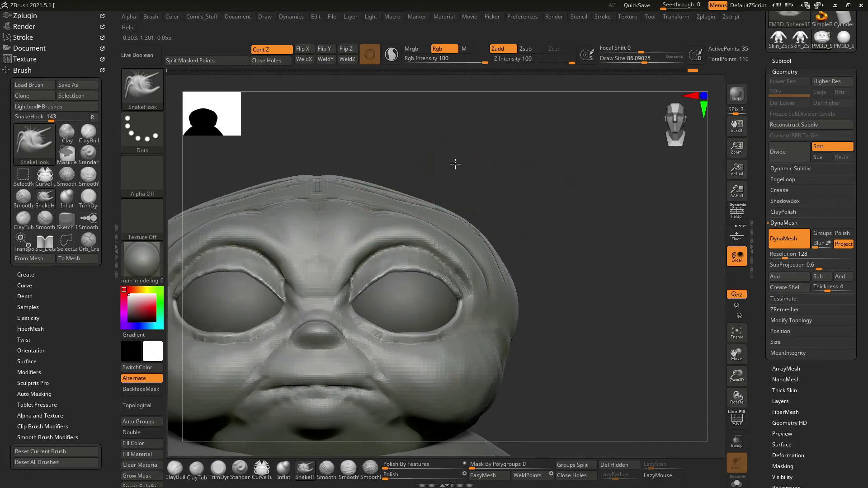
right_click(348, 186)
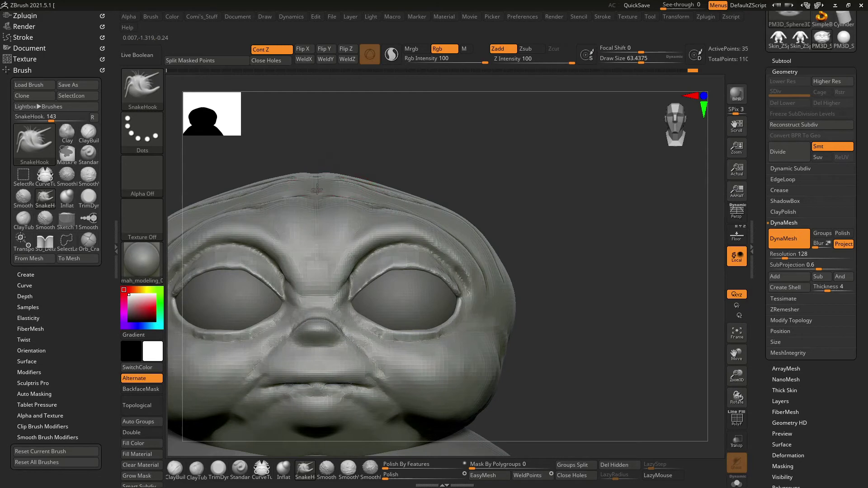
mouse_move(350, 144)
mouse_down()
mouse_move(413, 116)
mouse_move(444, 132)
mouse_up()
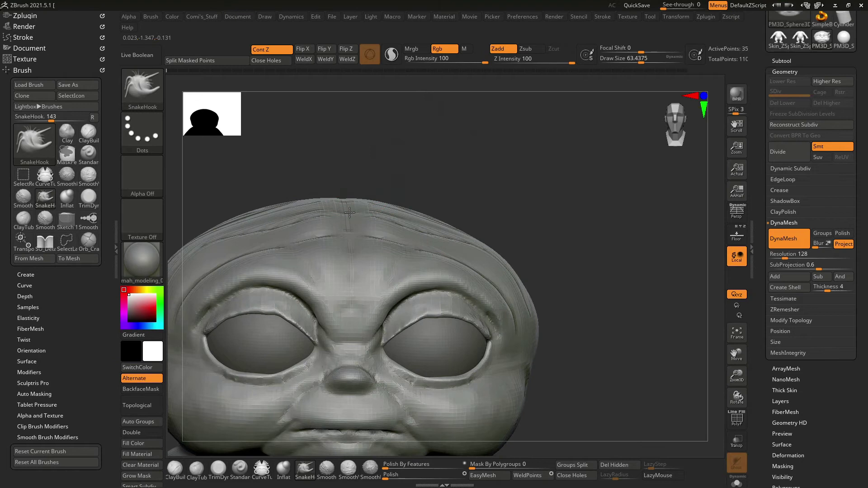
scroll(350, 213, up, 2)
scroll(338, 217, up, 3)
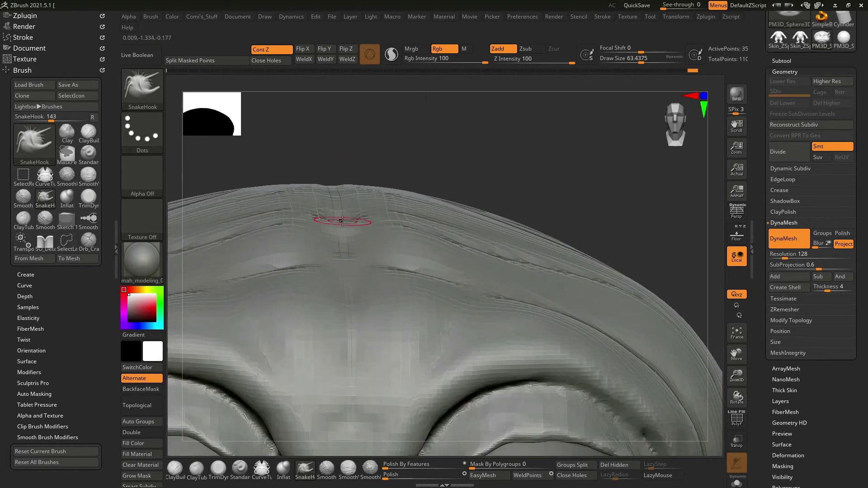
right_drag(342, 221, 341, 213)
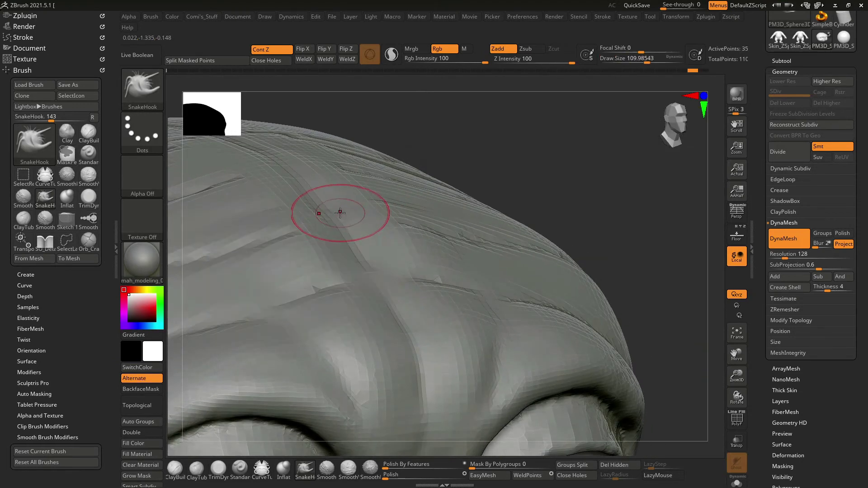
drag(481, 151, 387, 231)
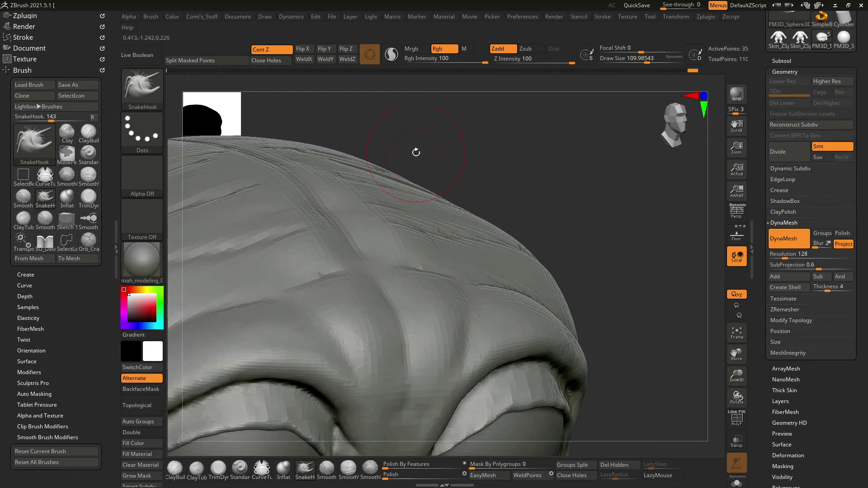
drag(416, 152, 422, 174)
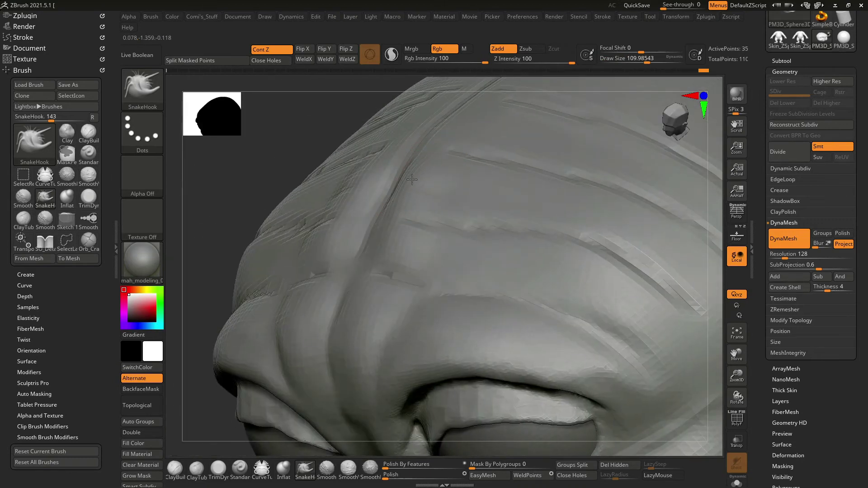
right_drag(386, 254, 383, 253)
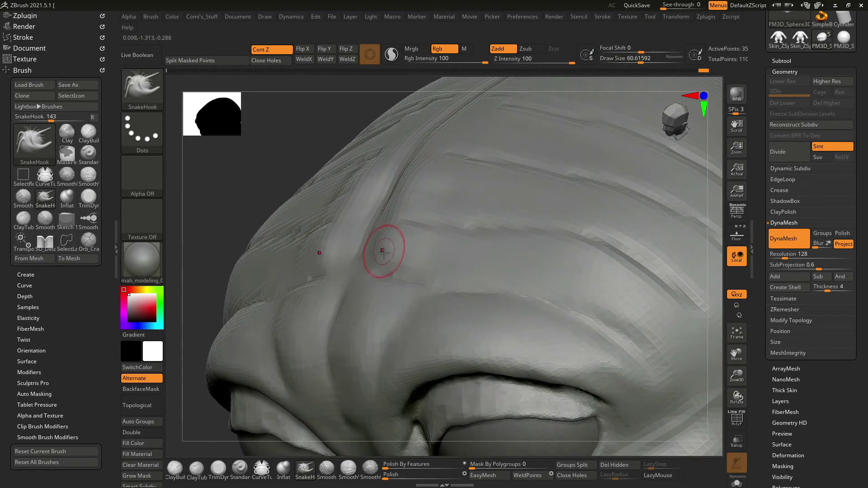
Switch to ClayBuildup, enlarge its draw size to about 144, and frame the whole head.
key(b)
key(c)
key(b)
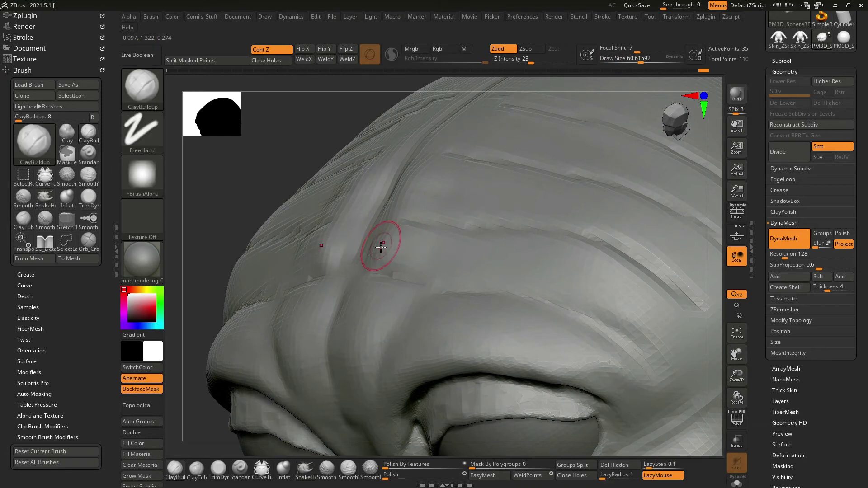
right_drag(381, 248, 382, 233)
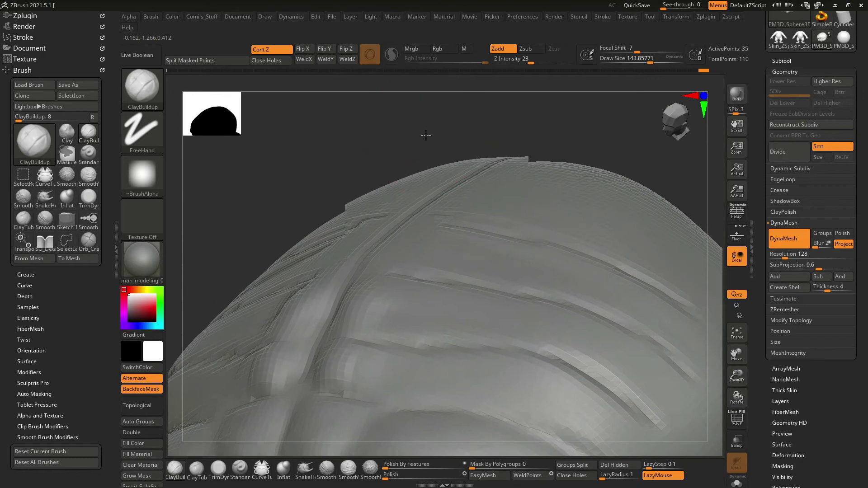
right_drag(452, 110, 388, 223)
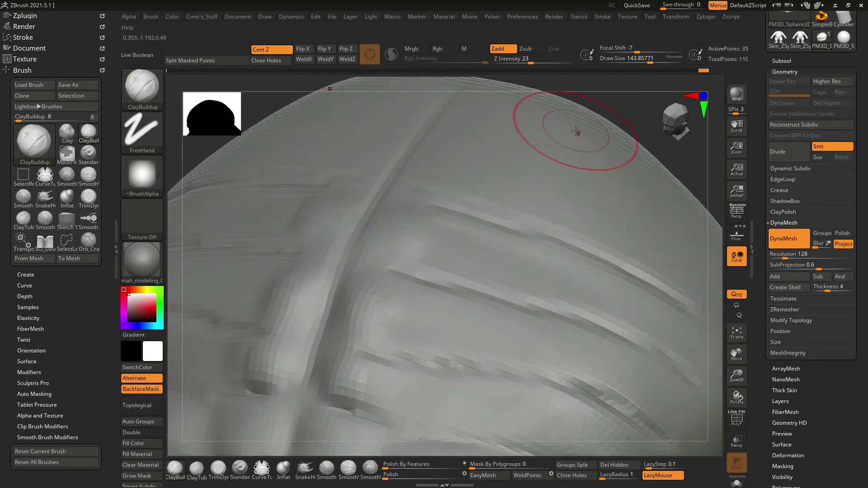
right_drag(568, 124, 417, 165)
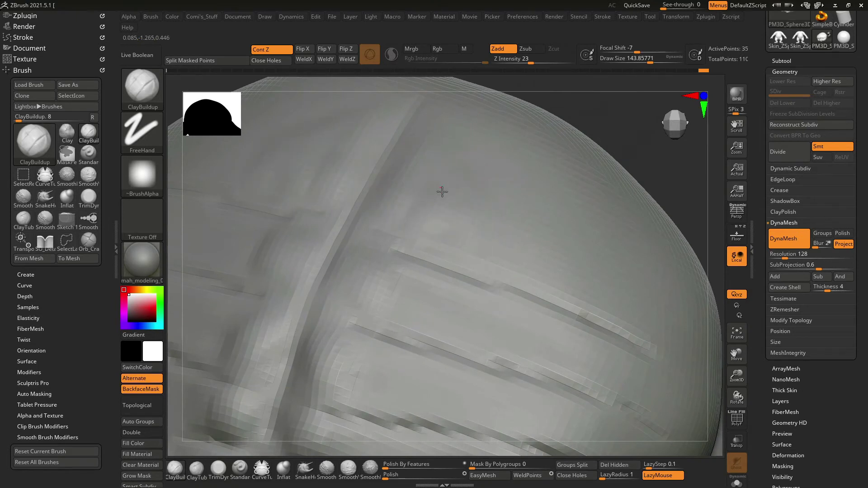
key(f)
mouse_move(549, 190)
shift+right_down()
mouse_move(591, 175)
mouse_move(560, 170)
mouse_move(552, 184)
mouse_move(541, 180)
mouse_move(564, 176)
mouse_move(582, 223)
mouse_move(539, 165)
shift+right_up()
Enlarge the ClayBuildup brush and build up the fold beneath the cheek.
key(space)
alt+right_drag(369, 184, 372, 186)
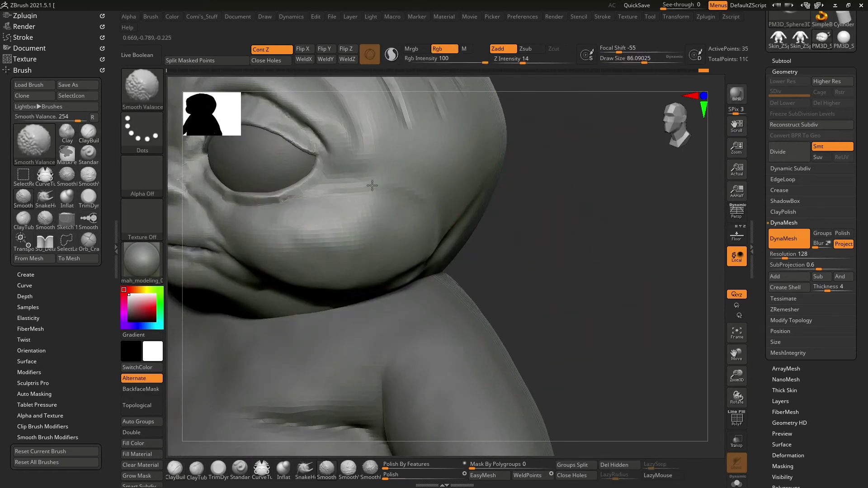
key(f)
alt+right_drag(490, 207, 457, 258)
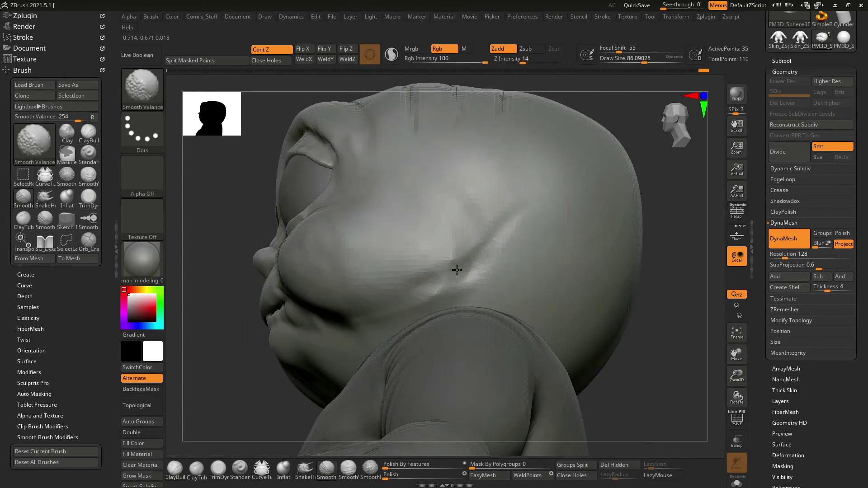
mouse_move(673, 245)
right_down()
mouse_move(585, 241)
mouse_move(611, 233)
mouse_move(632, 252)
mouse_move(641, 239)
mouse_move(368, 165)
right_up()
key(space)
drag(380, 184, 381, 184)
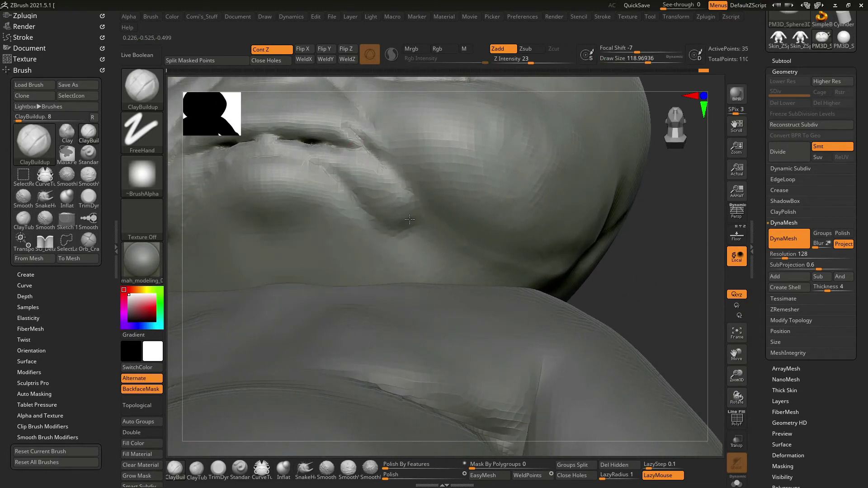
mouse_move(404, 231)
mouse_down()
mouse_move(423, 224)
mouse_move(448, 237)
mouse_up()
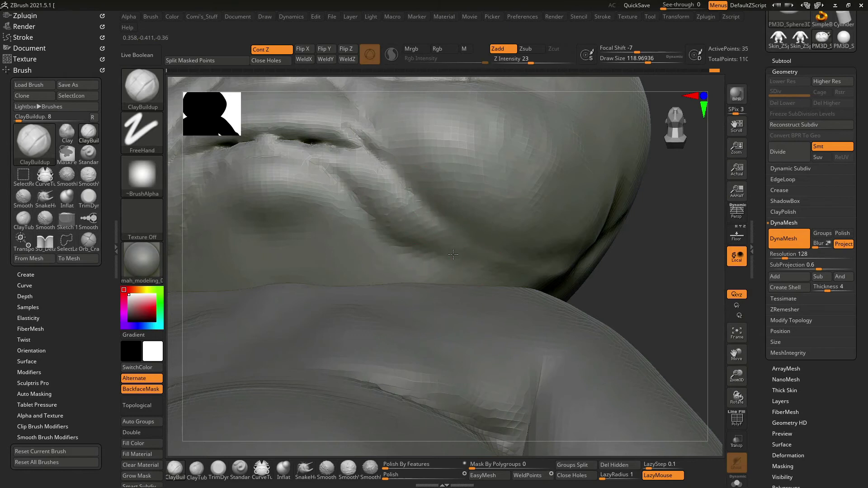
ctrl+right_drag(453, 254, 610, 271)
mouse_move(621, 237)
right_down()
mouse_move(572, 204)
mouse_move(616, 267)
mouse_move(572, 246)
mouse_move(604, 254)
mouse_move(634, 314)
mouse_move(655, 314)
mouse_move(661, 300)
mouse_move(644, 262)
mouse_move(668, 301)
mouse_move(557, 167)
right_up()
Pull the eyelid corner into a new shape with SnakeHook and frame the model.
key(b)
key(s)
key(h)
drag(523, 184, 519, 175)
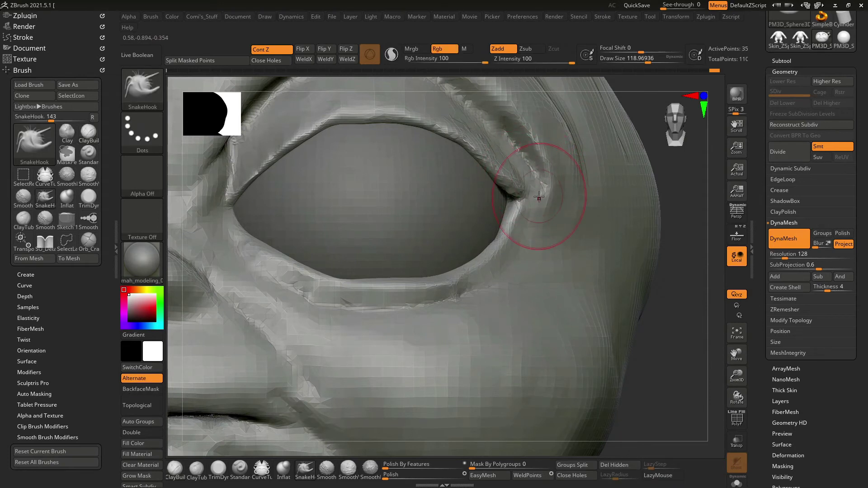
key(f)
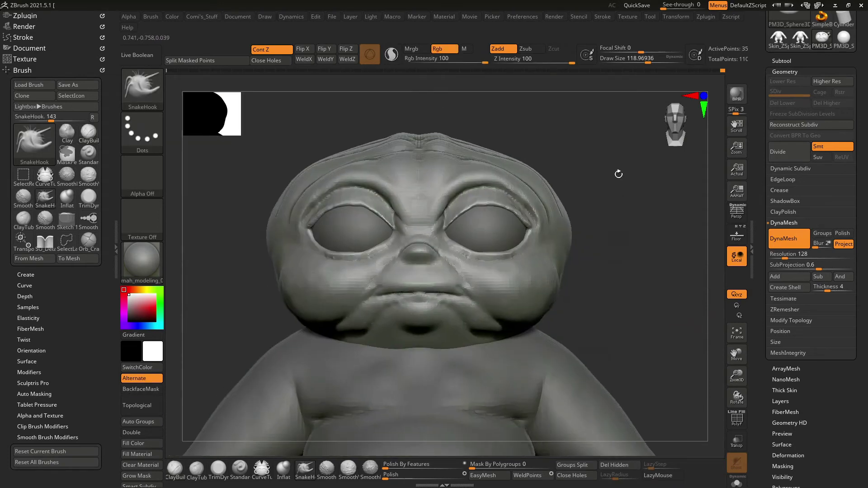
ctrl+right_drag(619, 172, 575, 231)
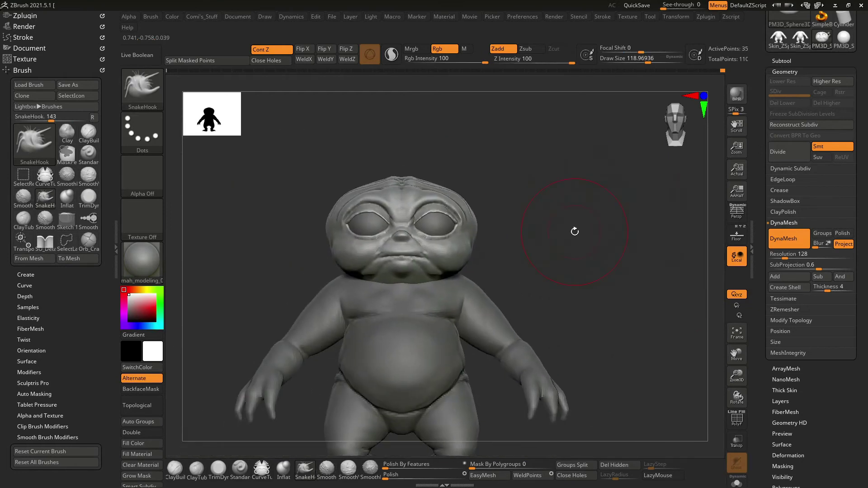
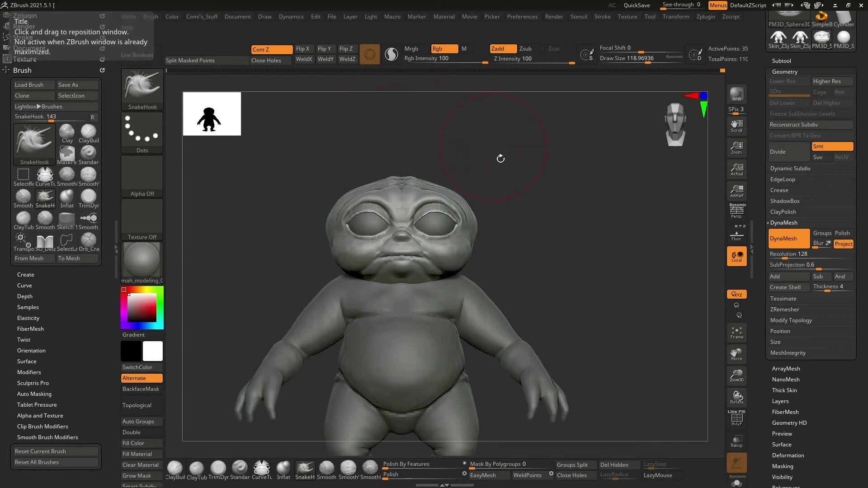
Zoom and orbit below the head to the cheek and jaw, adjusting brush size.
mouse_move(533, 240)
alt+mouse_down()
mouse_move(625, 278)
mouse_move(499, 230)
alt+mouse_up()
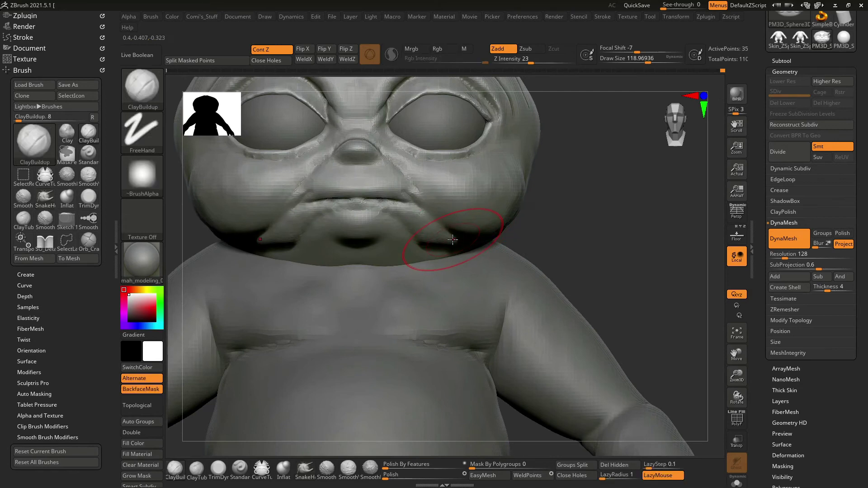
key(space)
drag(448, 239, 452, 242)
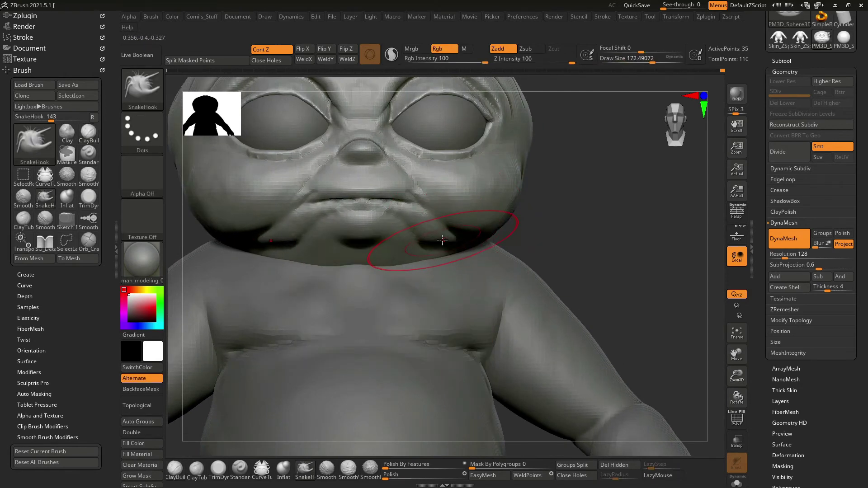
mouse_move(449, 243)
right_down()
mouse_move(558, 220)
mouse_move(554, 262)
right_up()
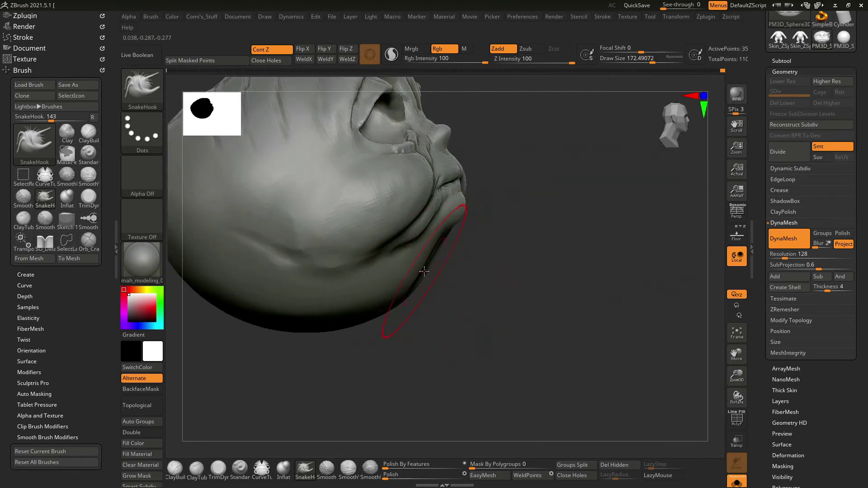
key(space)
drag(424, 271, 425, 258)
mouse_move(442, 285)
right_down()
mouse_move(400, 283)
mouse_move(585, 258)
mouse_move(588, 223)
right_up()
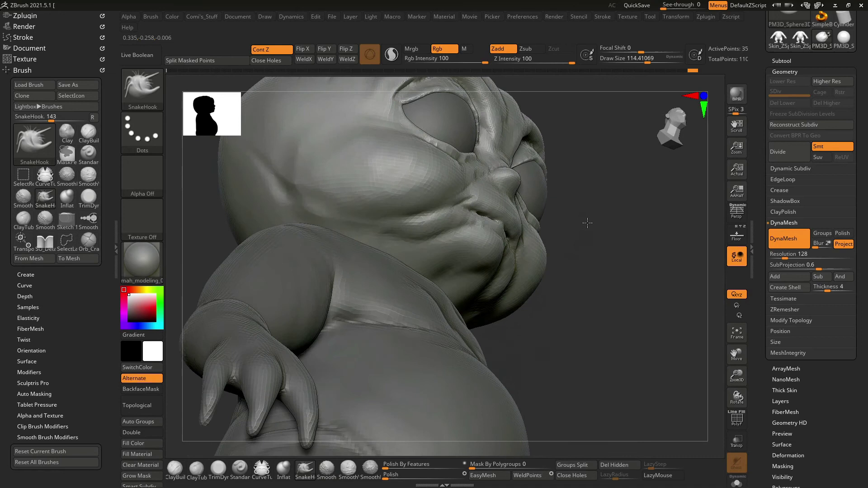
right_drag(587, 223, 584, 257)
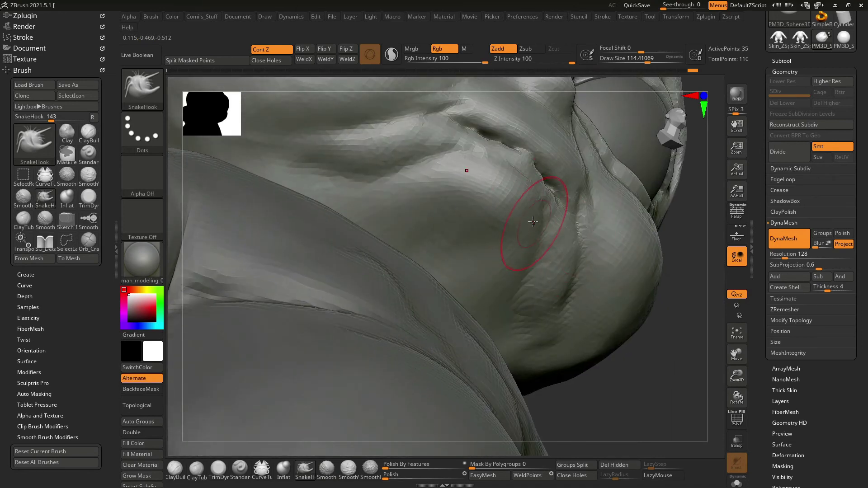
Build up clay over the lower cheek and jowl with ClayBuildup.
key(b)
key(c)
key(b)
key(space)
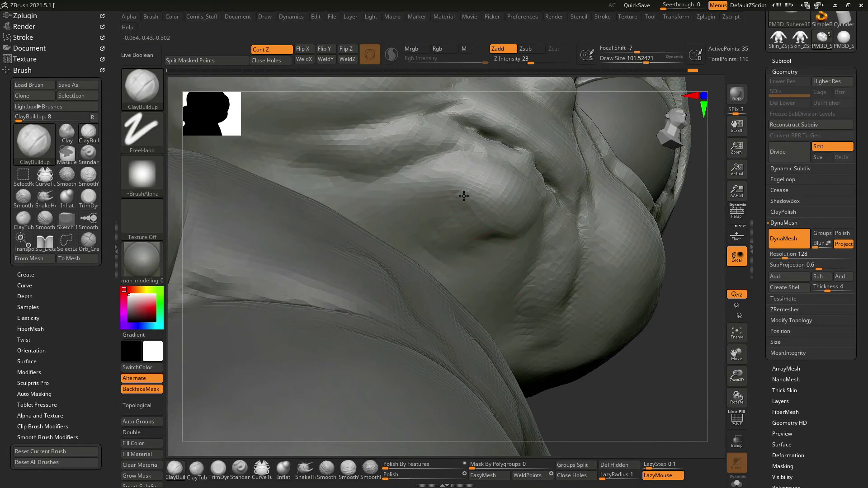
drag(434, 188, 339, 190)
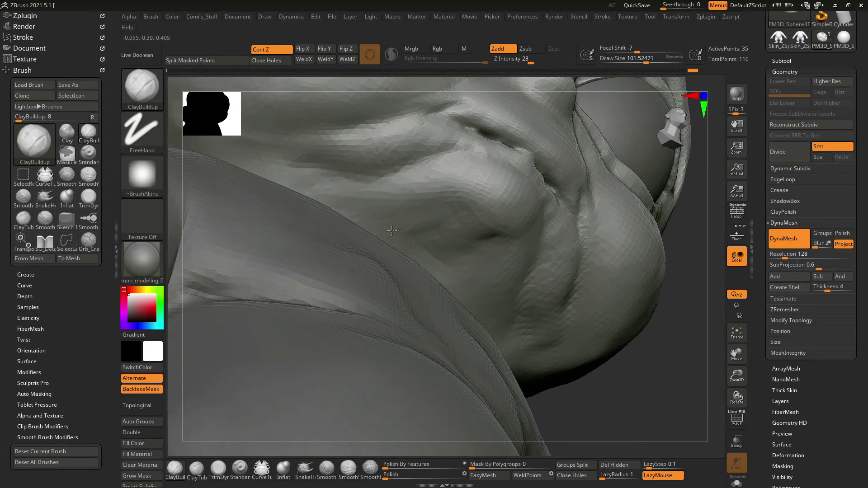
mouse_move(609, 337)
right_down()
mouse_move(630, 306)
mouse_move(601, 324)
mouse_move(597, 289)
mouse_move(630, 267)
mouse_move(557, 267)
mouse_move(633, 253)
mouse_move(610, 268)
mouse_move(620, 257)
mouse_move(680, 275)
right_up()
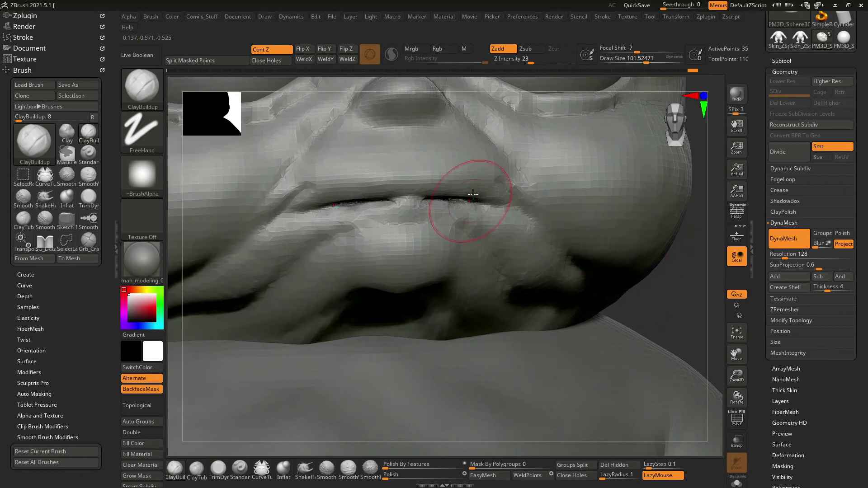
Smooth around the lips and deepen the crease at the mouth corner.
right_drag(375, 175, 379, 174)
key(space)
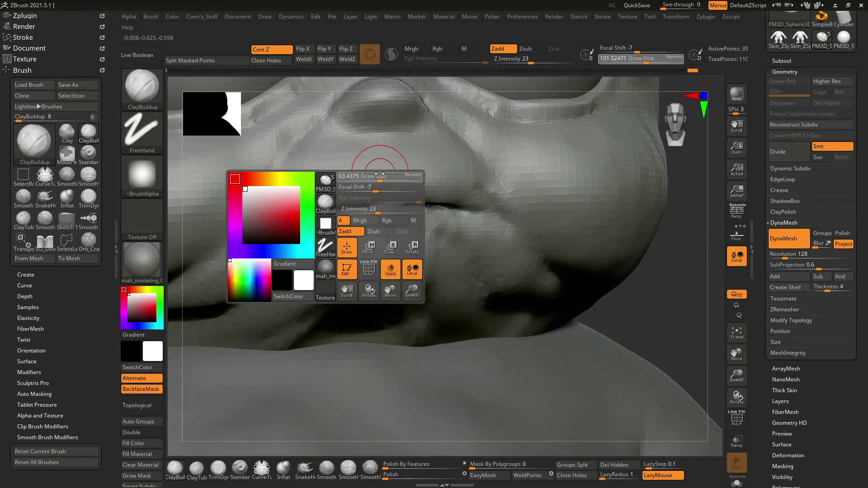
key(shift)
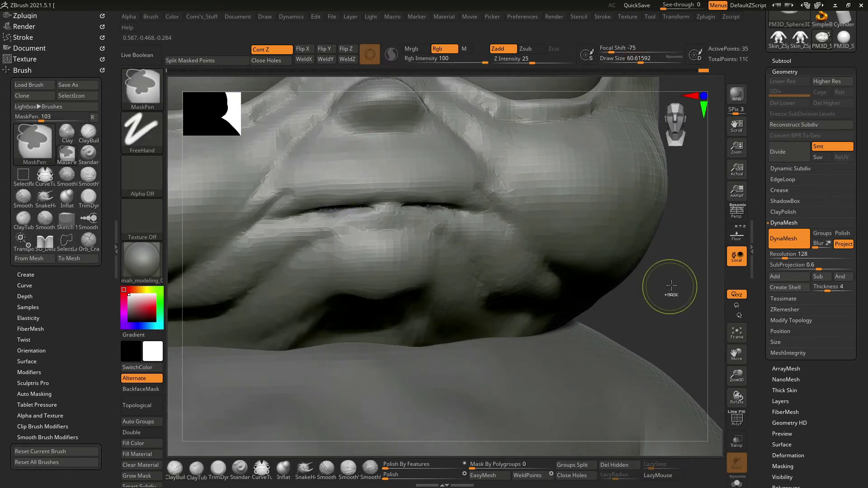
mouse_move(665, 290)
right_down()
mouse_move(664, 275)
mouse_move(555, 244)
right_up()
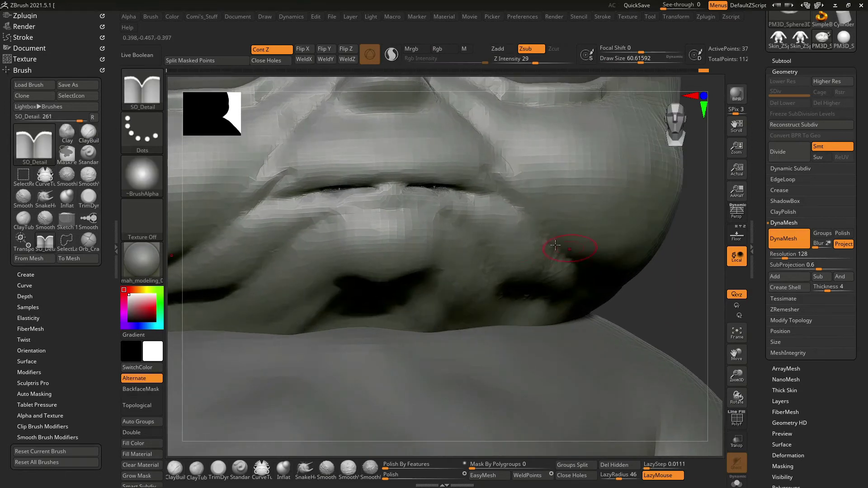
mouse_move(312, 179)
mouse_down()
mouse_move(301, 172)
mouse_move(273, 195)
mouse_up()
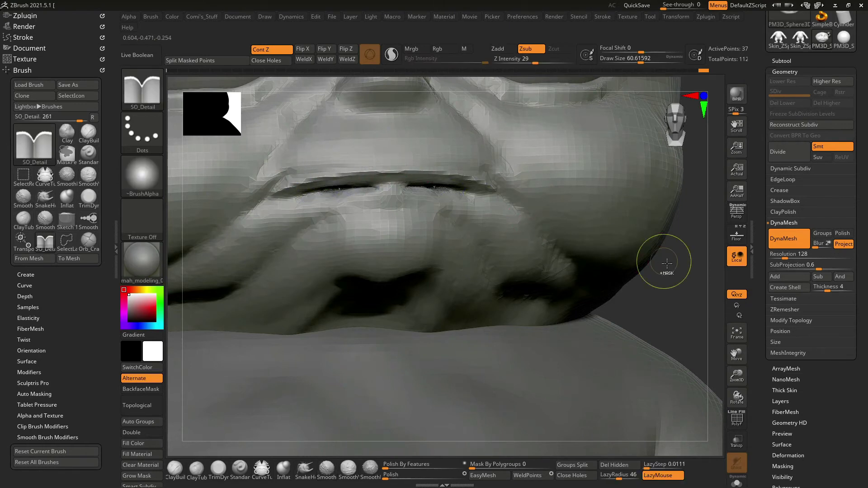
scroll(640, 254, down, 5)
mouse_move(640, 254)
mouse_down()
mouse_move(636, 287)
mouse_move(650, 266)
mouse_up()
scroll(640, 323, up, 5)
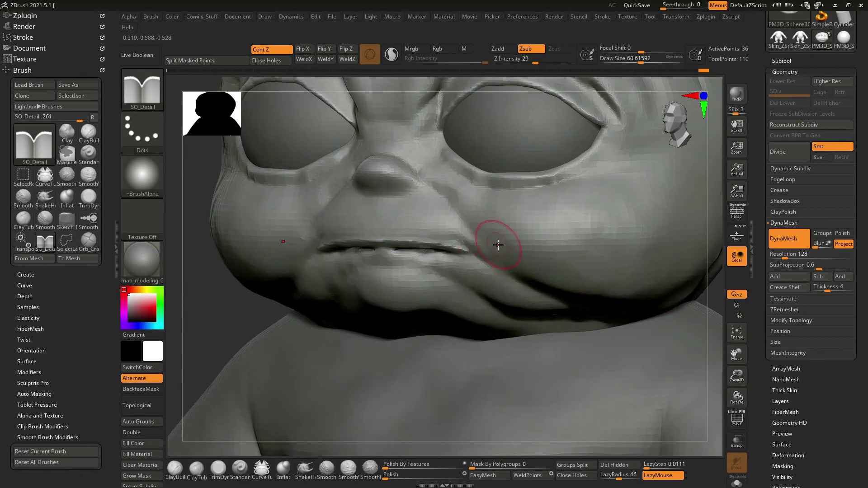
shift+drag(257, 307, 446, 243)
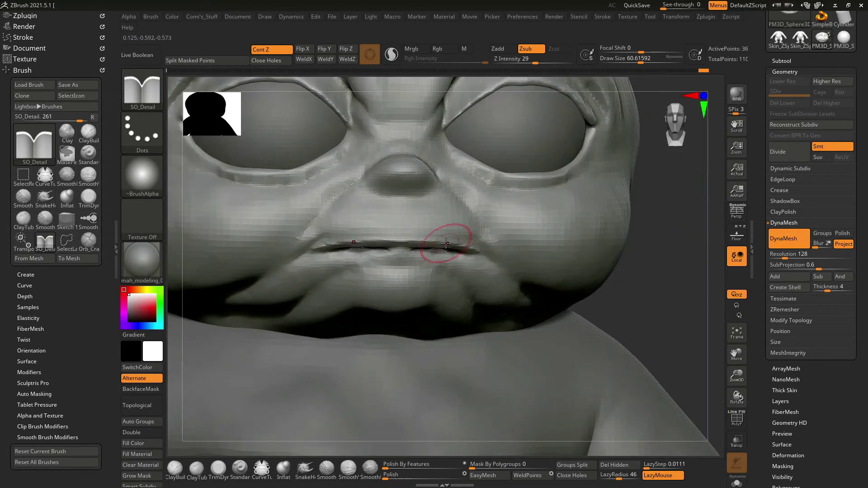
Switch to SnakeHook, then to SO_Detail, while turning the view toward the cheek.
key(b)
key(s)
key(k)
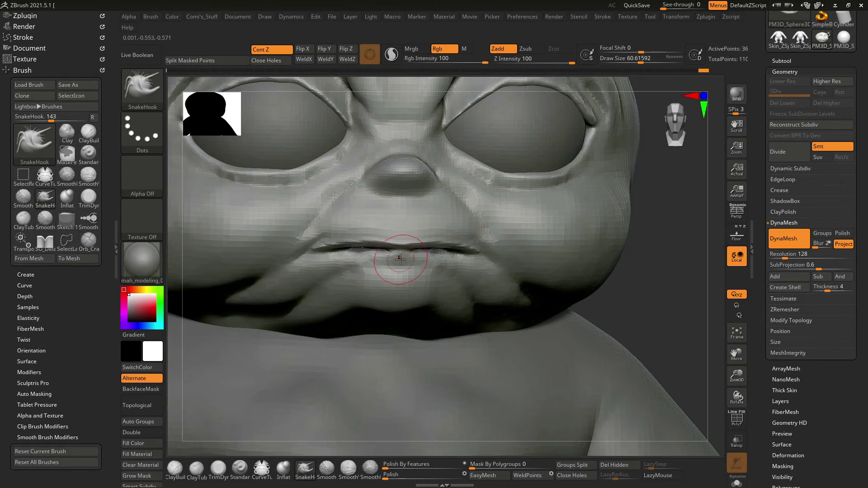
drag(646, 280, 565, 281)
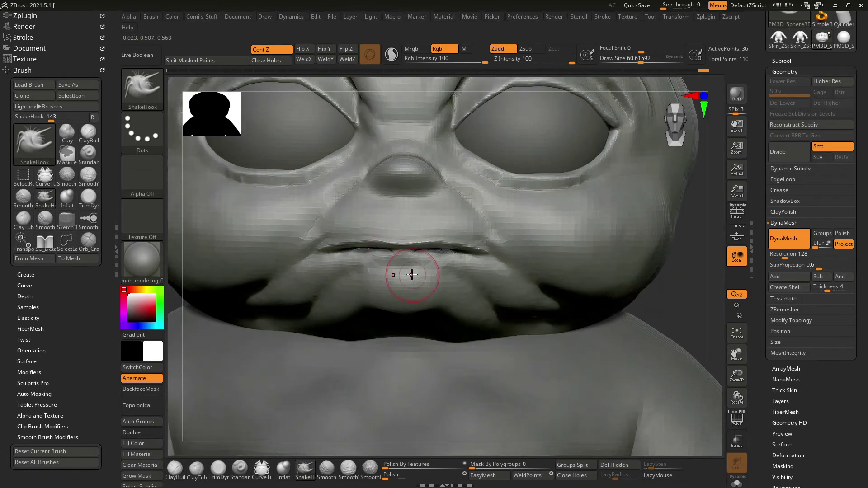
key(b)
key(s)
key(o)
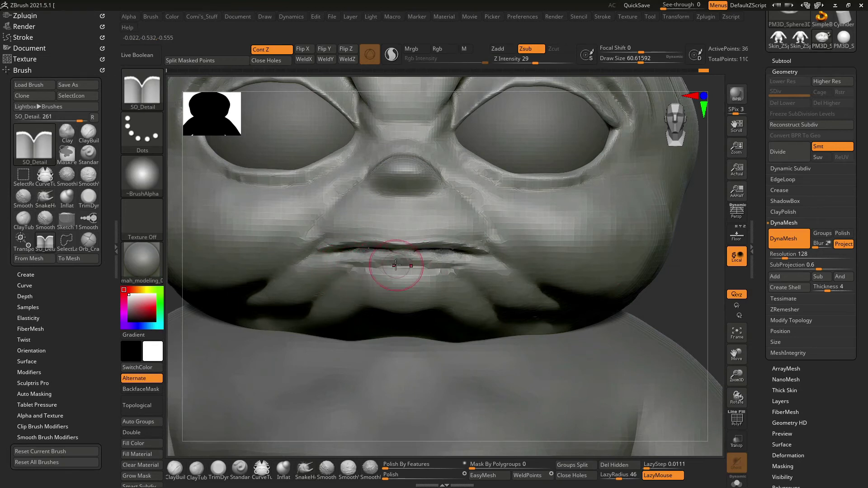
Return to ClayBuildup with a smaller draw size and zoom out to the upper body.
key(b)
key(c)
key(b)
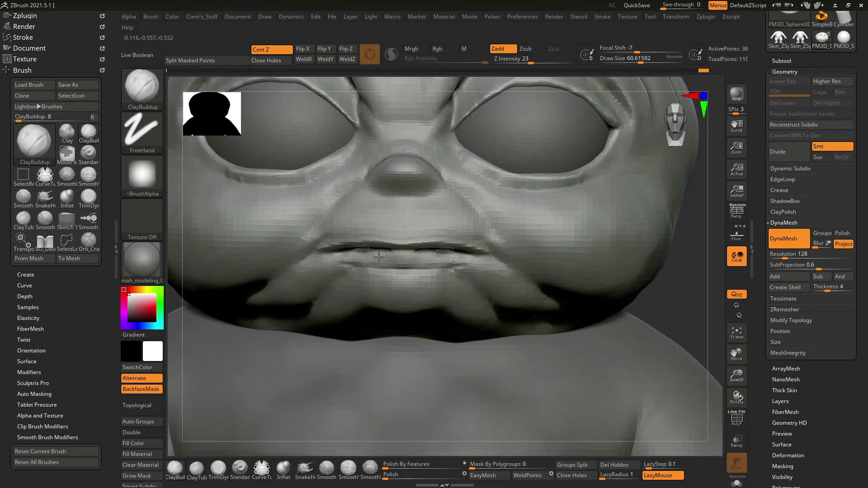
key(space)
drag(402, 263, 393, 263)
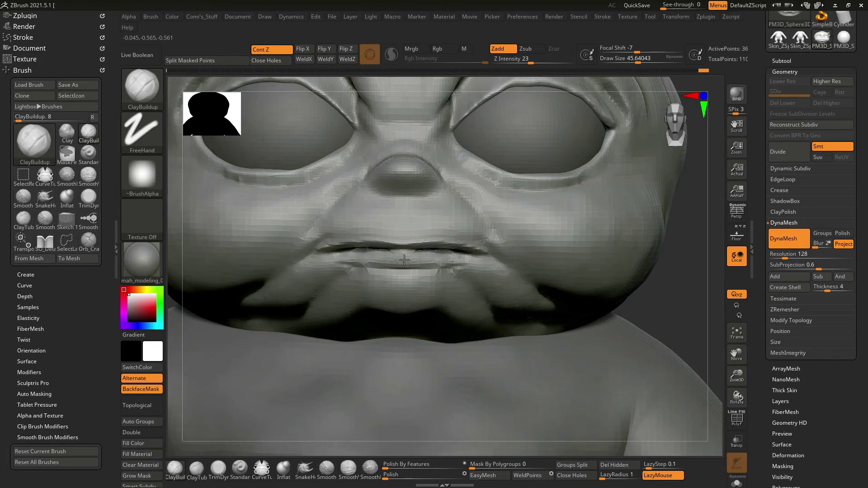
mouse_move(403, 258)
ctrl+right_down()
mouse_move(498, 204)
mouse_move(632, 248)
mouse_move(636, 229)
mouse_move(650, 252)
mouse_move(611, 252)
mouse_move(691, 276)
mouse_move(651, 253)
mouse_move(671, 251)
mouse_move(596, 222)
mouse_move(562, 193)
mouse_move(630, 219)
mouse_move(639, 213)
mouse_move(639, 225)
mouse_move(624, 248)
mouse_move(558, 271)
mouse_move(645, 182)
mouse_move(633, 213)
mouse_move(639, 233)
mouse_move(605, 241)
ctrl+right_up()
Select the SO_Detail brush and tune its draw size while orbiting to the cheek side.
key(1)
key(space)
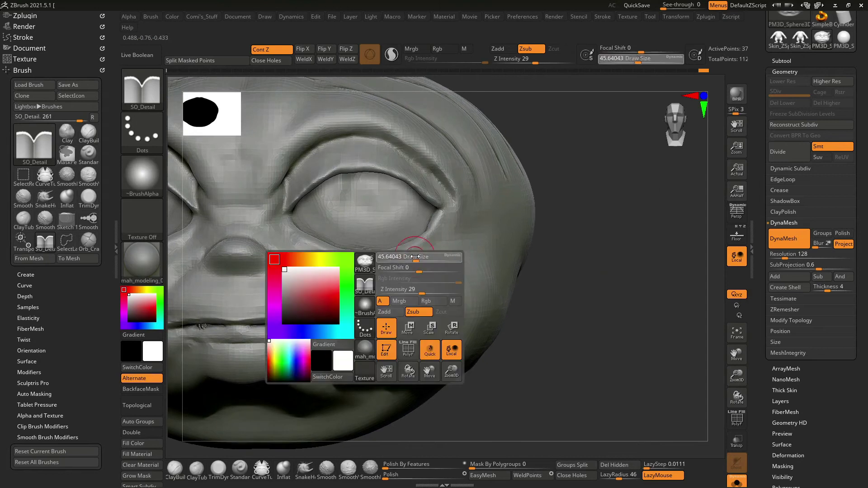
right_drag(422, 258, 585, 188)
right_drag(596, 219, 608, 216)
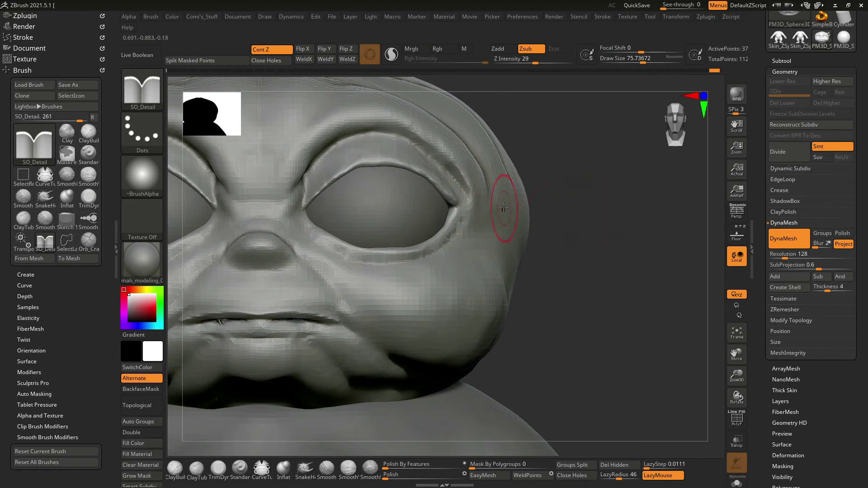
key(space)
drag(458, 180, 473, 197)
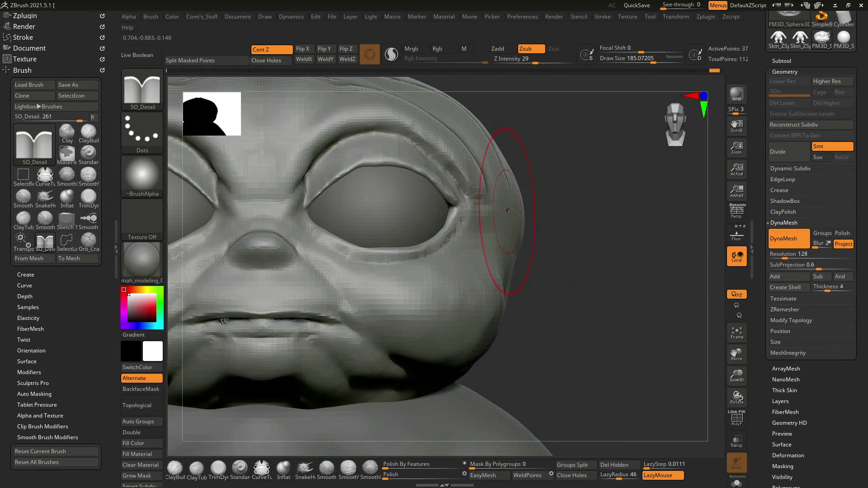
right_drag(481, 207, 502, 199)
key(space)
drag(497, 201, 479, 201)
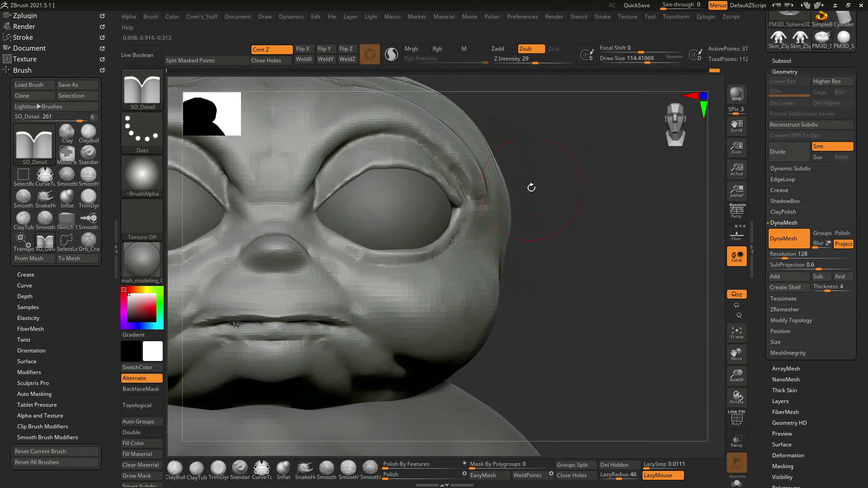
right_drag(502, 178, 510, 213)
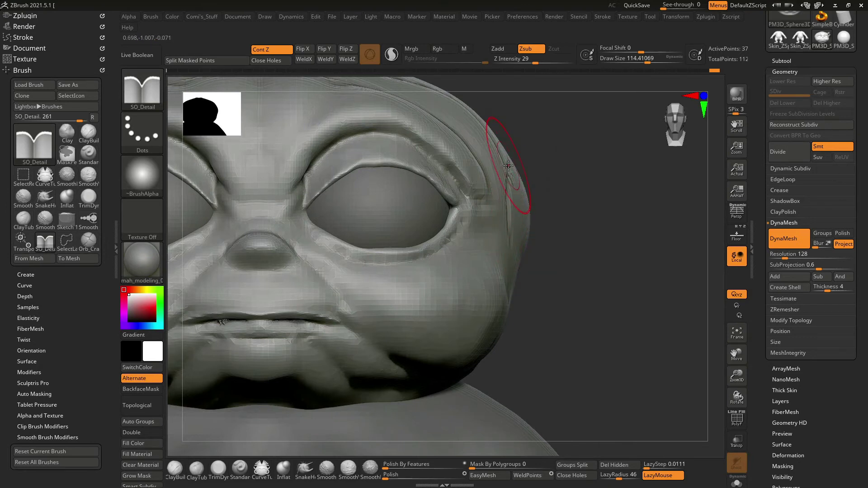
right_drag(507, 295, 481, 281)
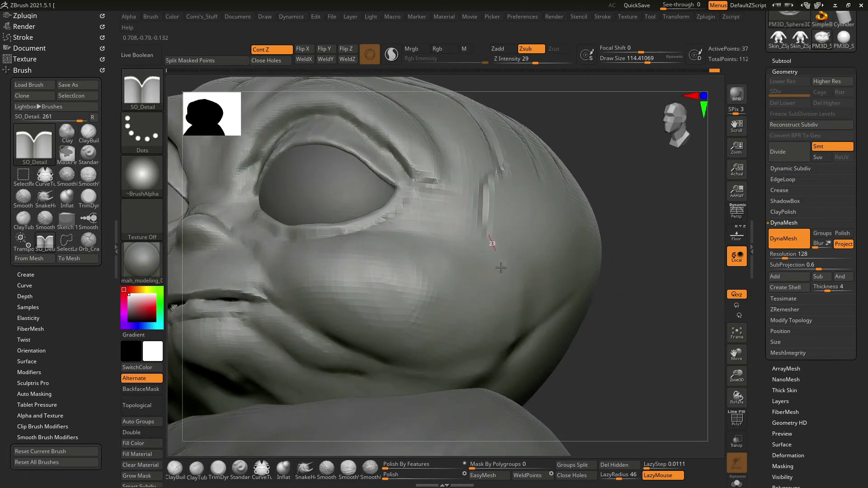
Carve grooves up the cheek and beside the eye, then Shift-smooth their edges.
drag(452, 367, 502, 304)
mouse_move(527, 297)
right_down()
mouse_move(610, 203)
mouse_move(606, 248)
mouse_move(568, 216)
mouse_move(475, 216)
right_up()
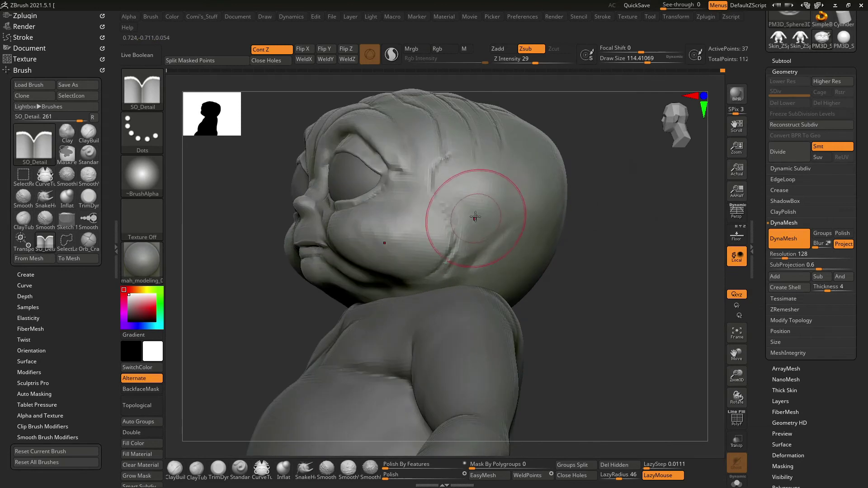
mouse_move(599, 218)
right_down()
mouse_move(579, 233)
mouse_move(578, 216)
mouse_move(539, 211)
mouse_move(589, 193)
mouse_move(475, 169)
right_up()
mouse_move(474, 169)
mouse_down()
mouse_move(452, 212)
mouse_move(445, 199)
mouse_up()
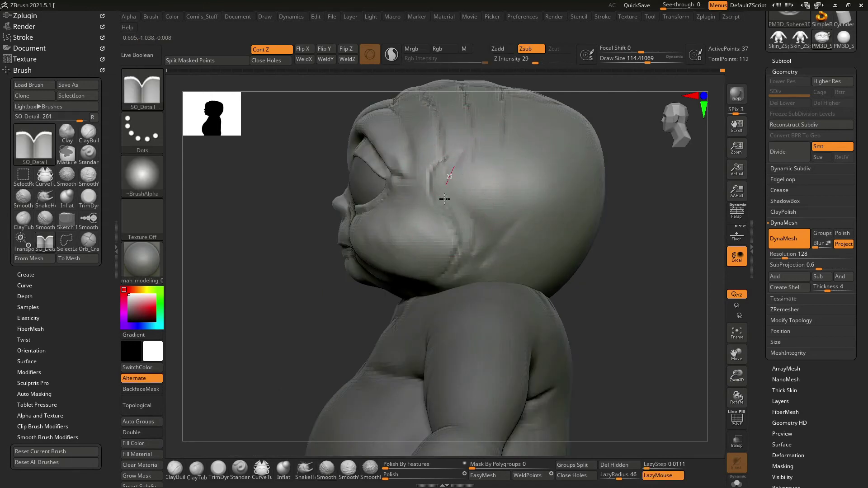
key(space)
key(shift)
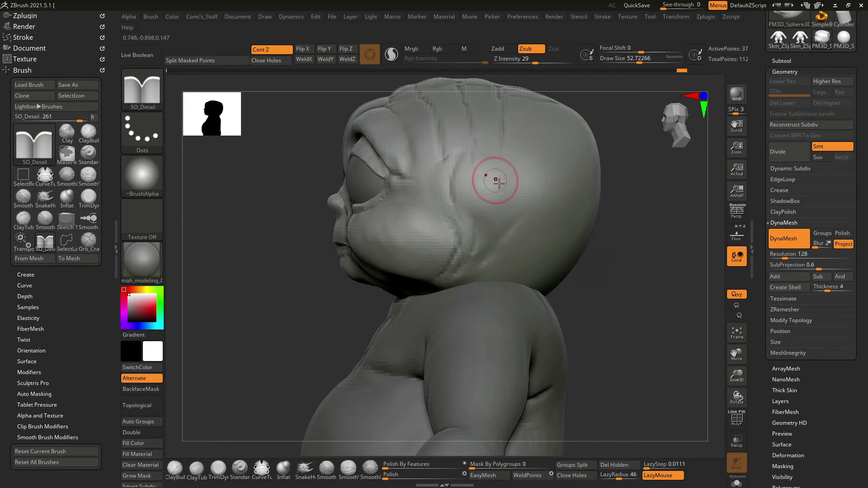
right_drag(494, 178, 623, 250)
key(shift)
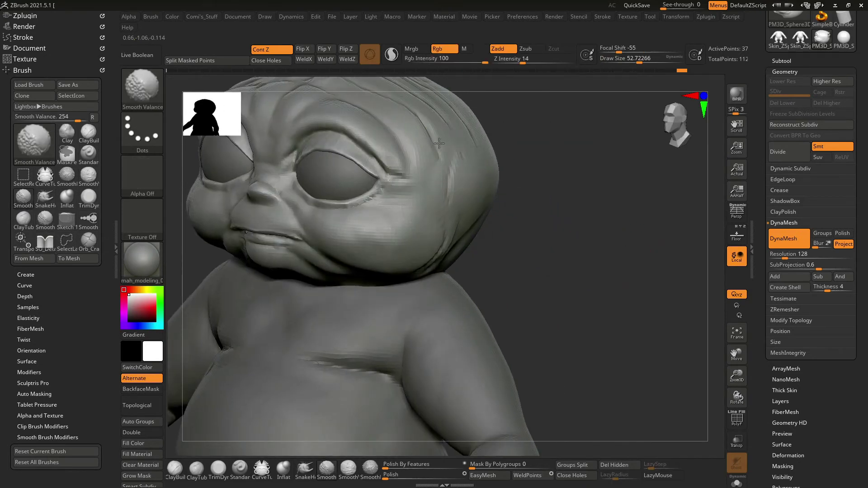
mouse_move(433, 193)
right_down()
mouse_move(559, 257)
mouse_move(561, 239)
mouse_move(606, 248)
right_up()
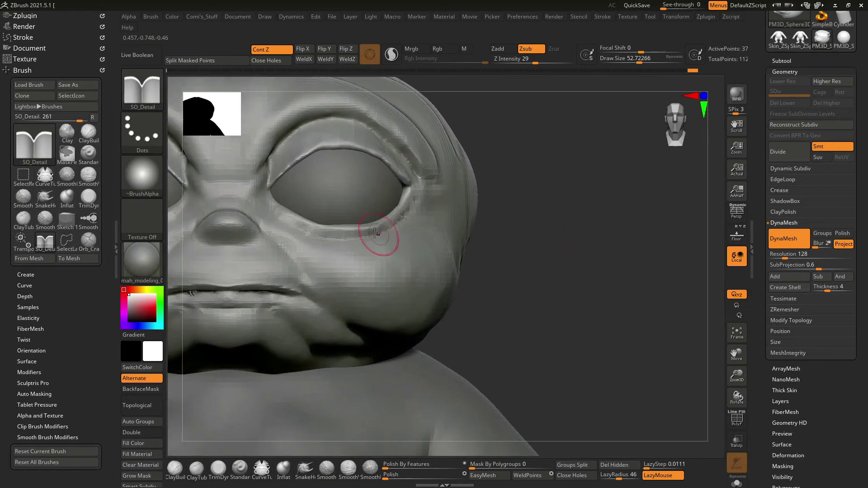
Add a detail stroke below the eye and turn the head to face front.
drag(319, 236, 299, 231)
right_drag(514, 233, 407, 229)
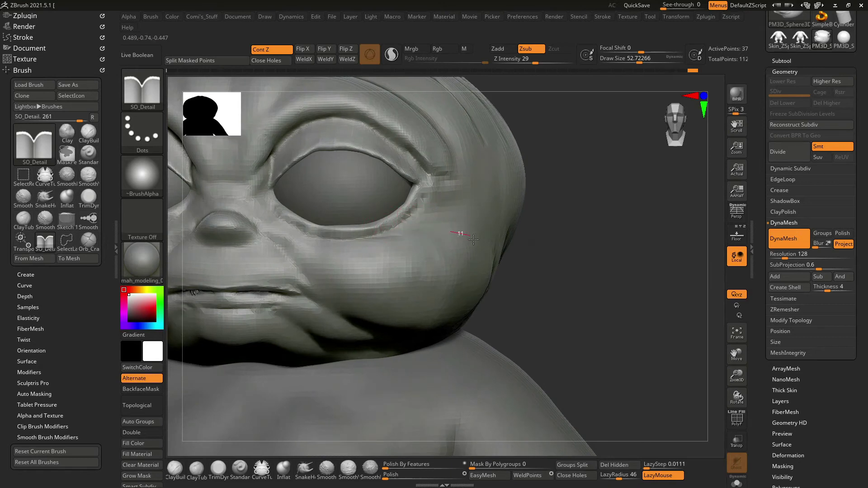
right_drag(495, 247, 471, 219)
drag(471, 219, 444, 208)
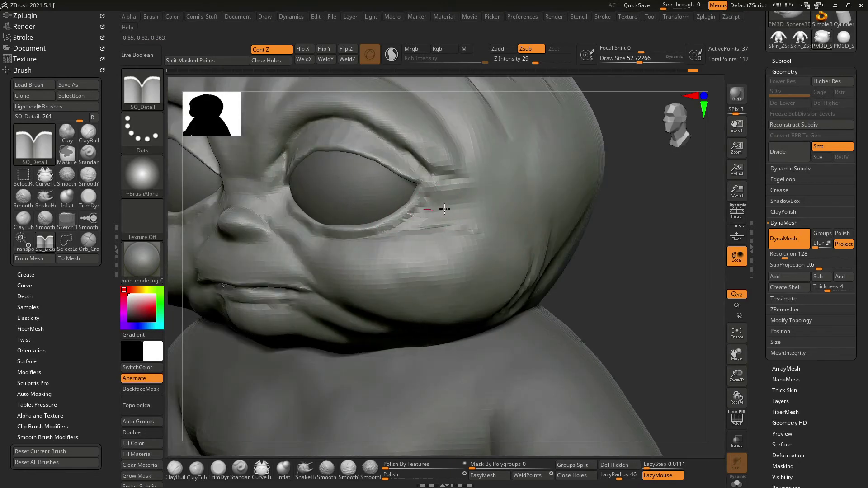
right_drag(613, 262, 617, 251)
mouse_move(556, 227)
right_down()
mouse_move(576, 219)
mouse_move(504, 215)
right_up()
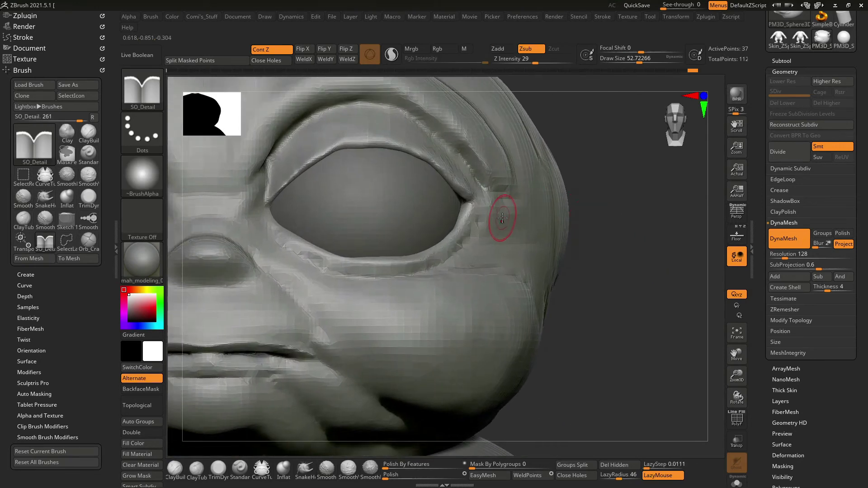
Puff up the upper eyelid with Inflat and smooth the eye's outer corner.
key(b)
key(i)
key(n)
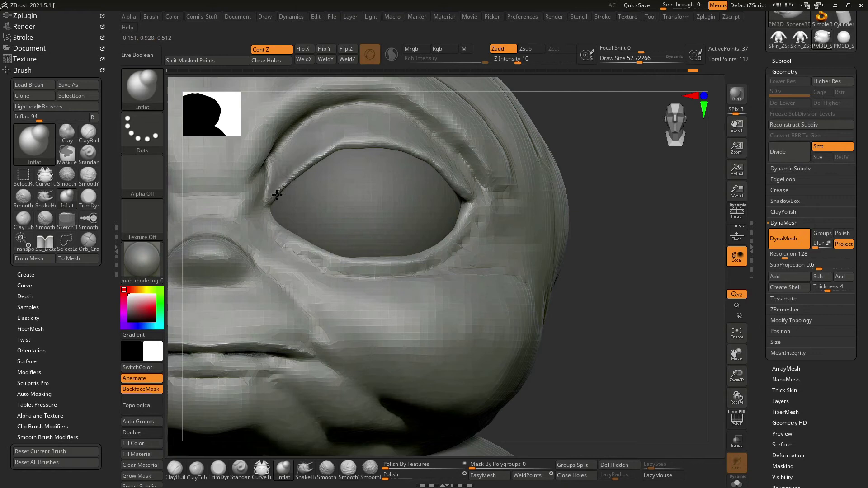
drag(372, 132, 355, 132)
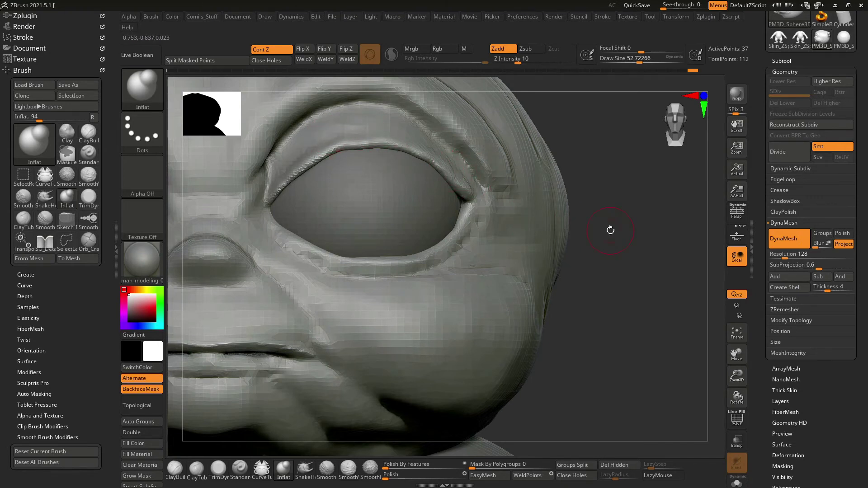
right_drag(611, 230, 605, 273)
shift+drag(525, 204, 504, 203)
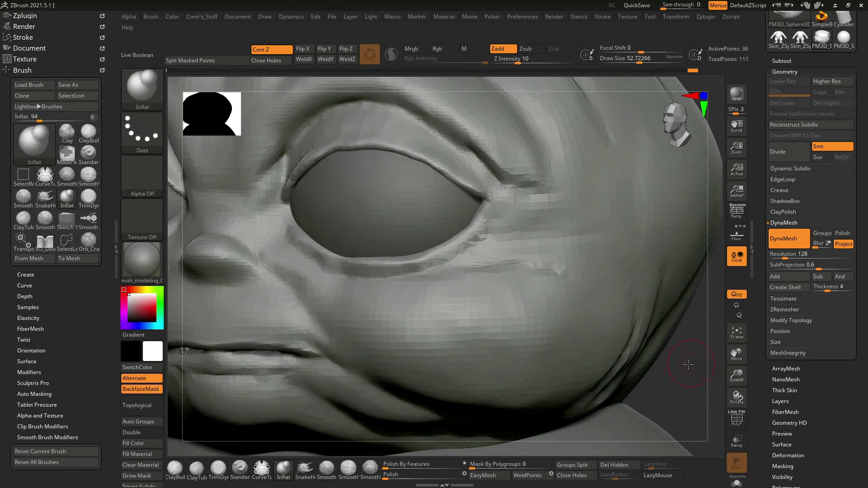
Carve horizontal wrinkle grooves beside the outer eye corner with SO_Detail.
right_drag(688, 362, 646, 340)
key(2)
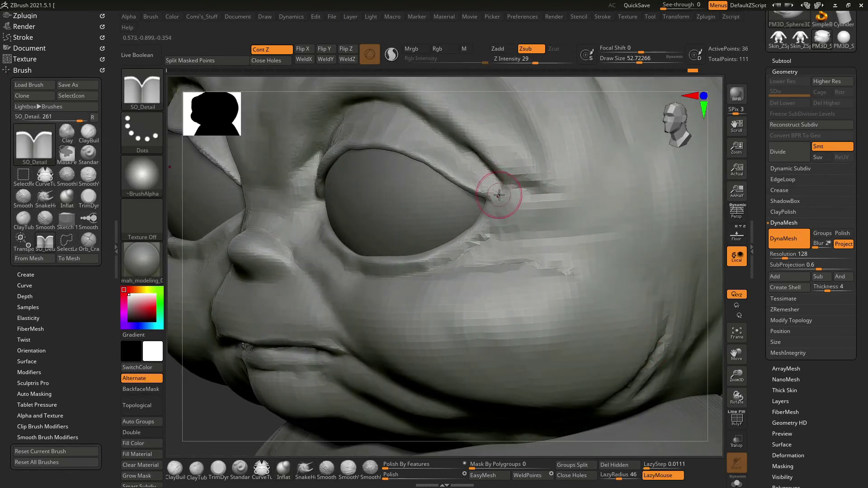
mouse_move(520, 201)
mouse_down()
mouse_move(543, 216)
mouse_move(528, 212)
mouse_up()
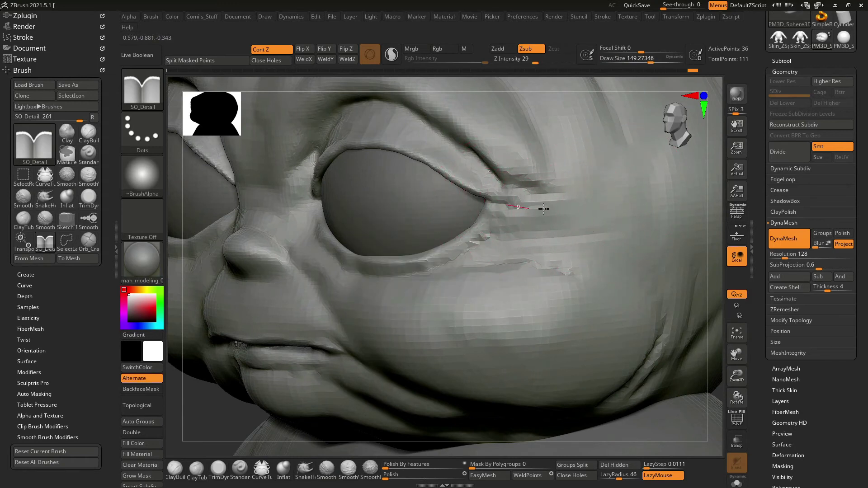
mouse_move(581, 183)
mouse_down()
mouse_move(533, 187)
mouse_move(585, 241)
mouse_up()
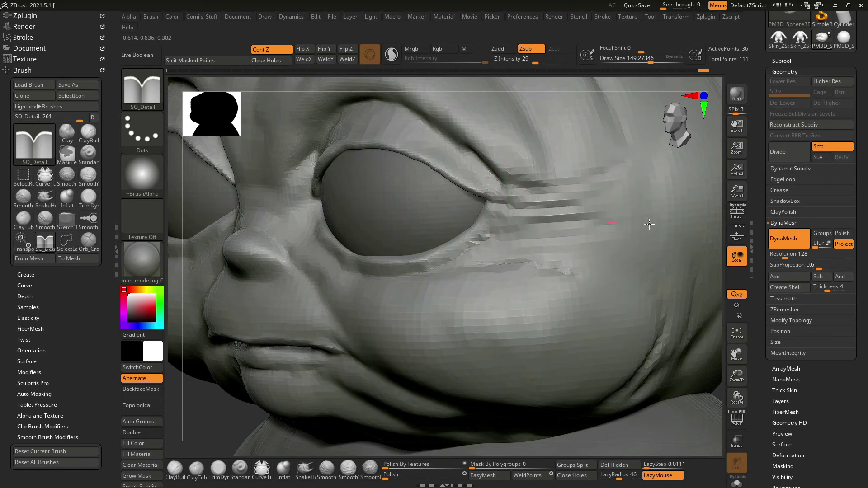
From a top view, stroke ClayBuildup at draw size about 66 across the head top.
scroll(599, 194, down, 5)
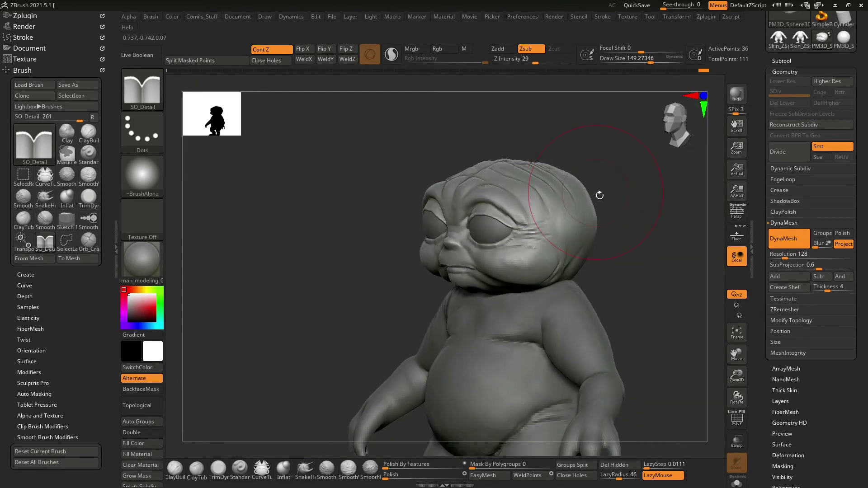
drag(598, 194, 646, 202)
mouse_move(591, 123)
mouse_down()
mouse_move(529, 284)
mouse_move(590, 207)
mouse_move(616, 200)
mouse_move(568, 161)
mouse_move(590, 185)
mouse_move(562, 135)
mouse_up()
key(space)
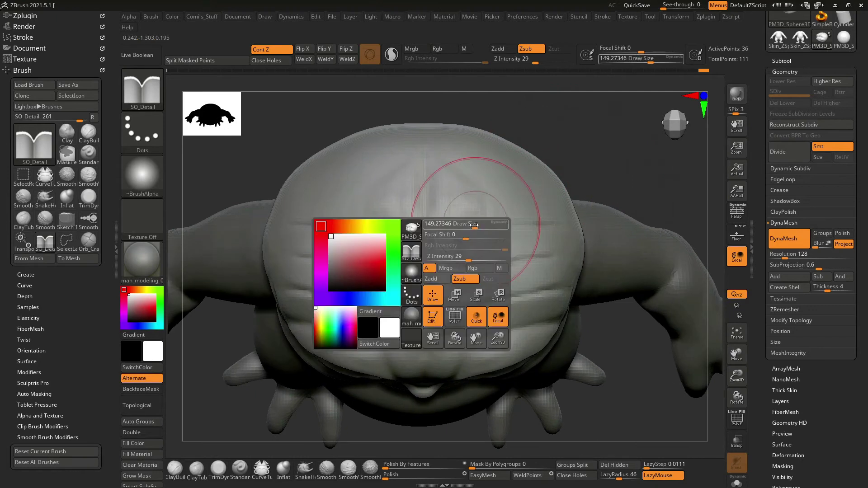
drag(470, 228, 448, 229)
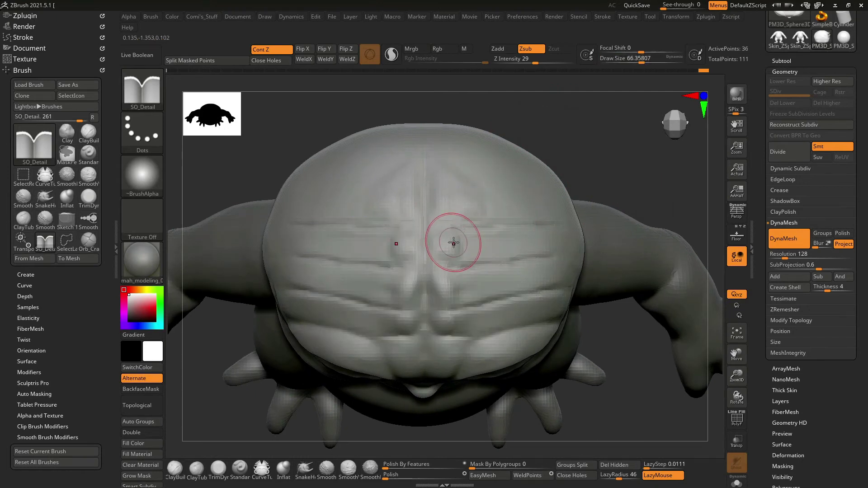
key(b)
key(c)
key(b)
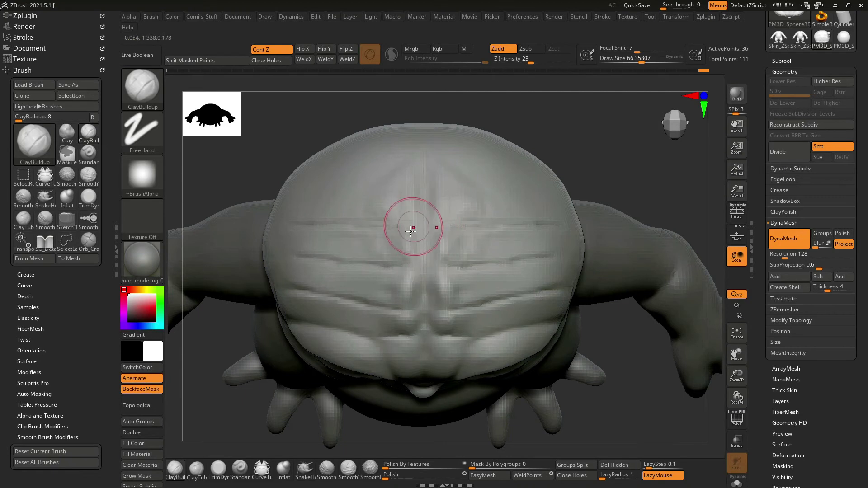
drag(449, 246, 544, 251)
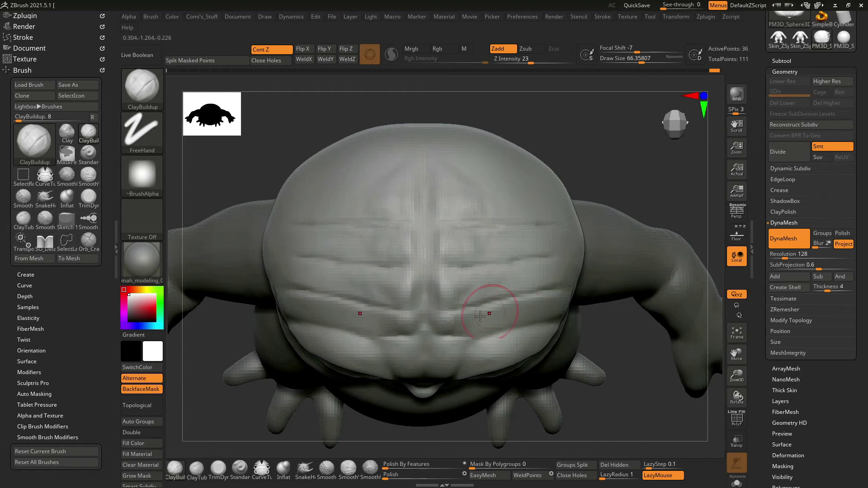
mouse_move(618, 153)
mouse_down()
mouse_move(607, 165)
mouse_move(638, 181)
mouse_up()
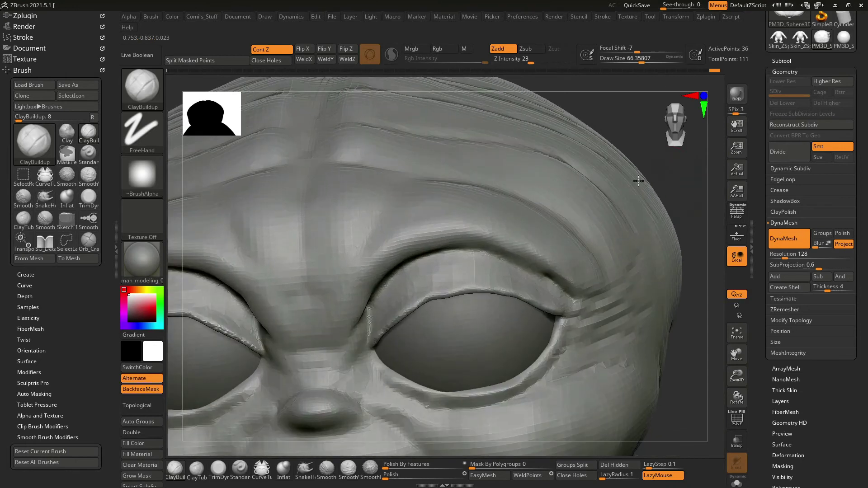
Enlarge the brush and add a subtle clay stroke on the forehead above the eyes.
key(space)
mouse_move(416, 255)
alt+mouse_down()
mouse_move(451, 194)
mouse_move(441, 199)
mouse_move(506, 198)
alt+mouse_up()
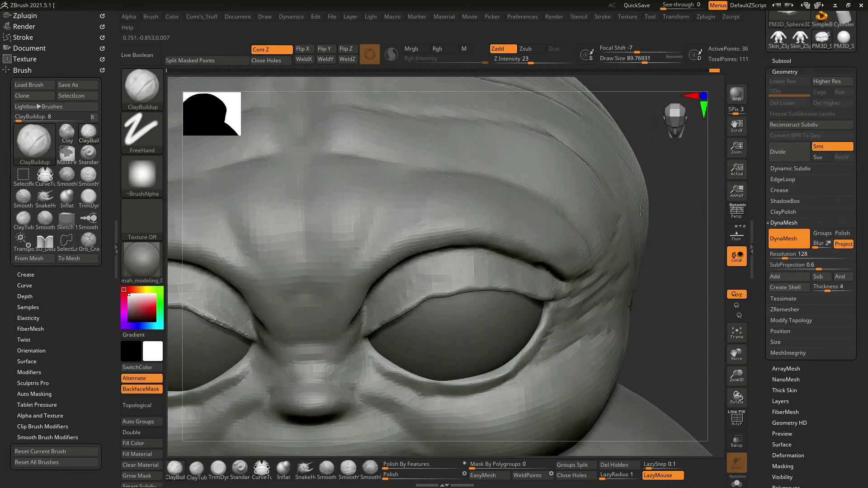
drag(651, 217, 562, 155)
mouse_move(651, 208)
mouse_down()
mouse_move(661, 236)
mouse_move(465, 203)
mouse_up()
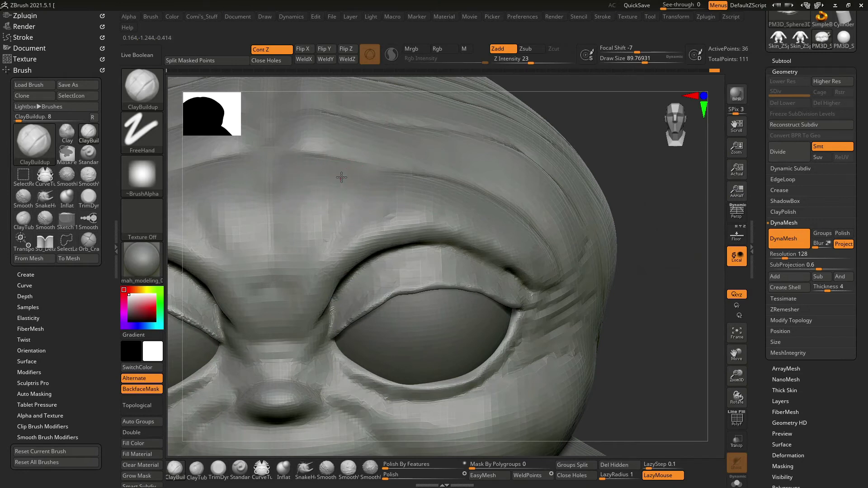
drag(301, 155, 302, 229)
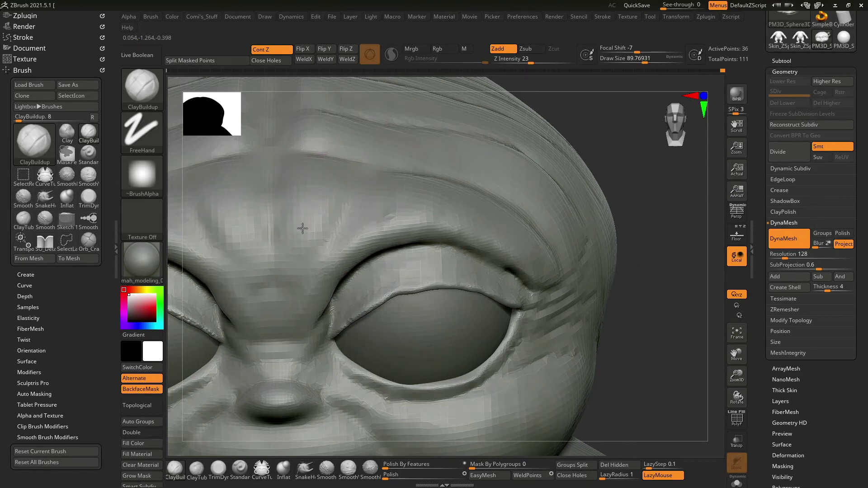
Zoom in on the eye and brow, set draw size to about 66, and select Inflat.
drag(620, 293, 481, 291)
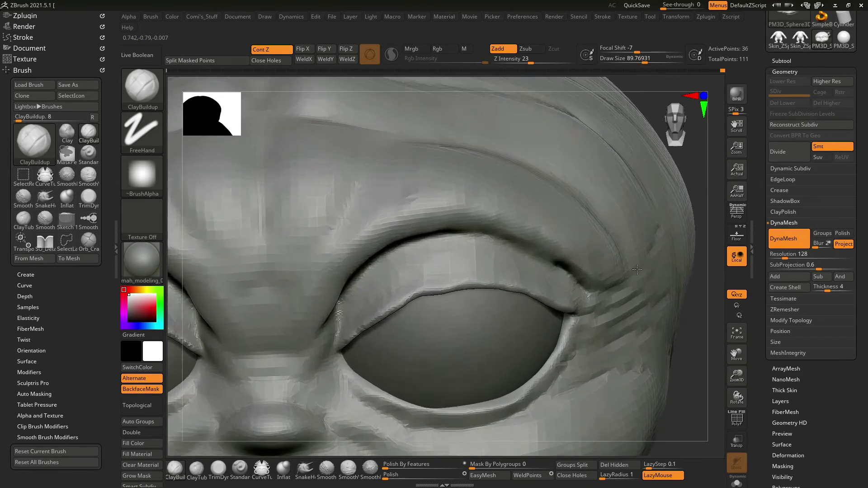
right_drag(482, 292, 448, 298)
key(space)
drag(423, 307, 409, 308)
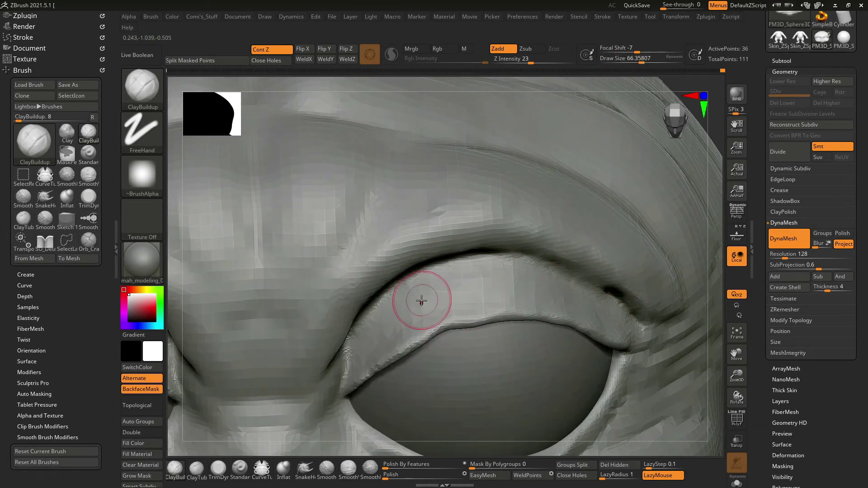
key(b)
key(i)
key(n)
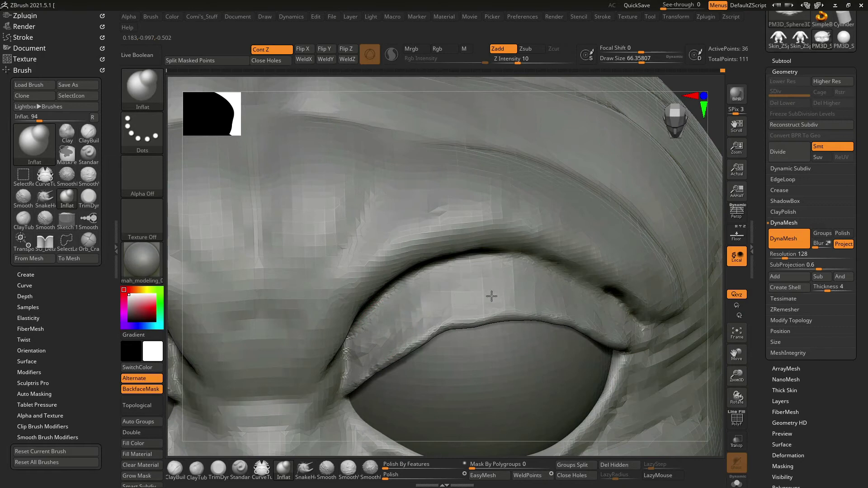
Smooth the eyelid edge at draw size about 69, then drop size to 48 and view the face.
key(space)
drag(578, 305, 585, 303)
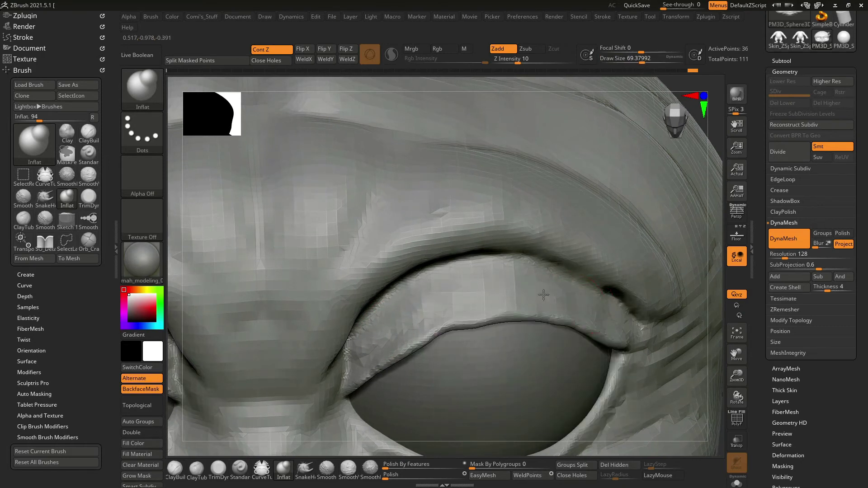
shift+drag(449, 306, 374, 344)
key(space)
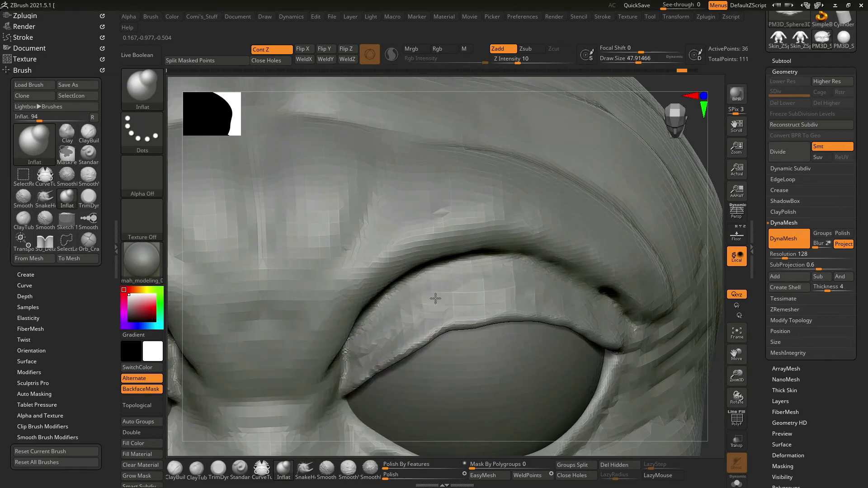
mouse_move(722, 260)
alt+mouse_down()
mouse_move(688, 184)
mouse_move(640, 254)
mouse_move(659, 255)
mouse_move(632, 257)
mouse_move(626, 222)
mouse_move(658, 307)
mouse_move(662, 258)
mouse_move(640, 252)
mouse_move(692, 306)
mouse_move(683, 294)
alt+mouse_up()
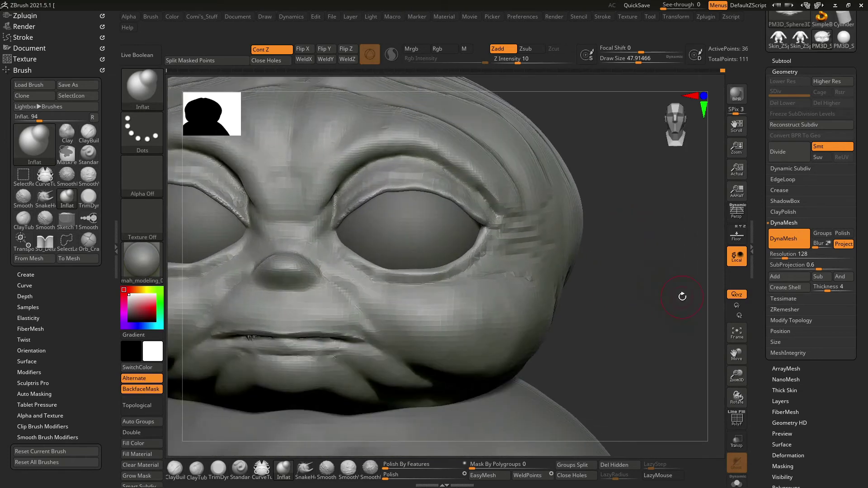
Pull the cheek crease beside the nose upward with SnakeHook, then shrink the brush to about 66.
key(b)
key(s)
key(h)
drag(617, 310, 382, 287)
key(space)
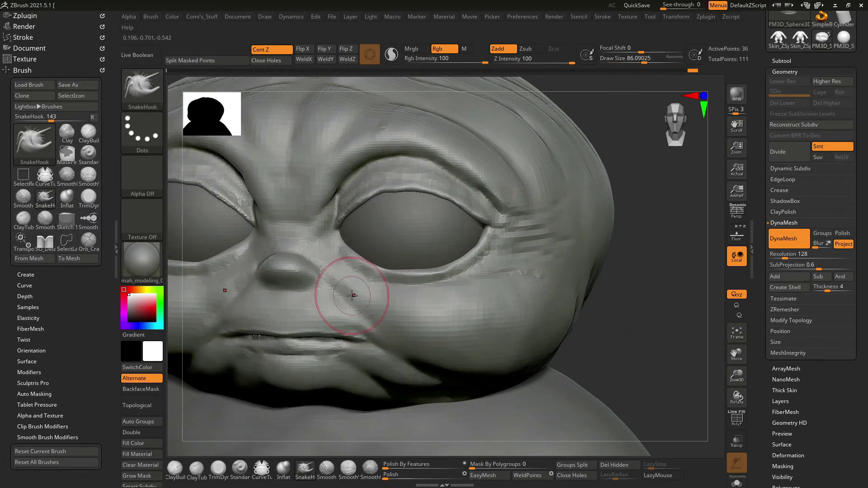
right_drag(501, 333, 355, 297)
mouse_move(355, 306)
mouse_down()
mouse_move(337, 288)
mouse_move(331, 298)
mouse_up()
key(space)
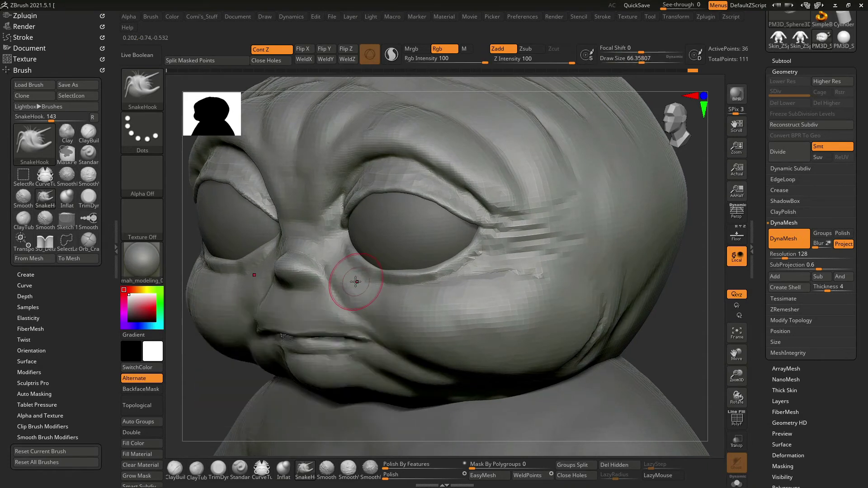
mouse_move(677, 319)
ctrl+right_down()
mouse_move(579, 254)
mouse_move(598, 259)
ctrl+right_up()
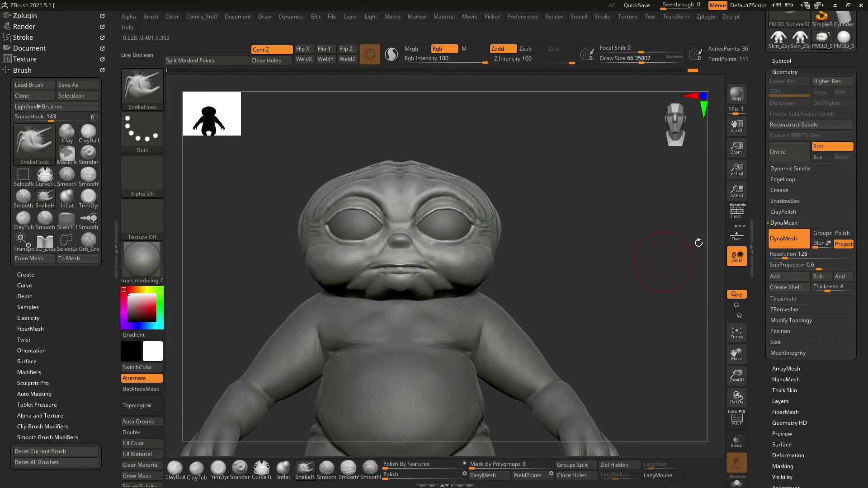
Collapse Tool > Geometry and the Tool palette to reveal the Draw palette settings.
click(794, 71)
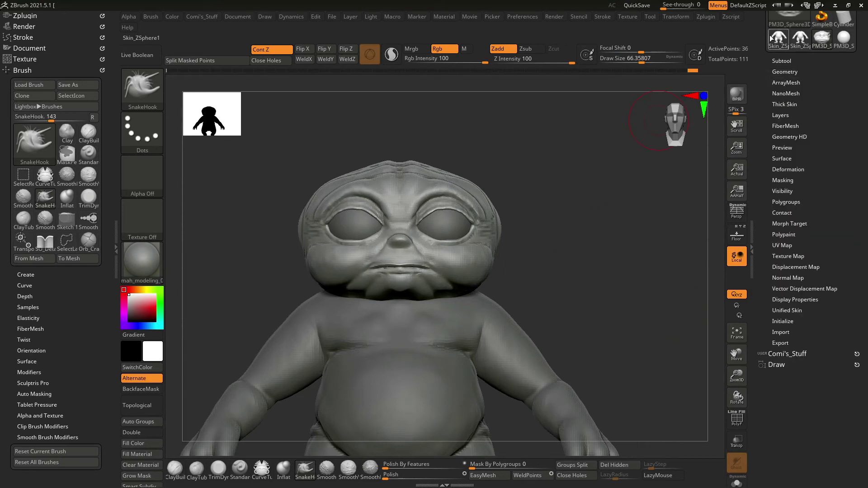
scroll(758, 32, up, 3)
click(777, 16)
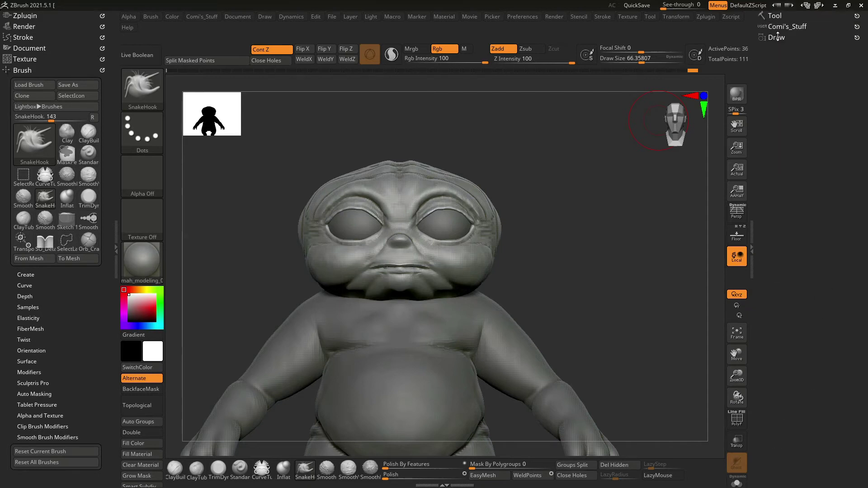
drag(764, 382, 765, 304)
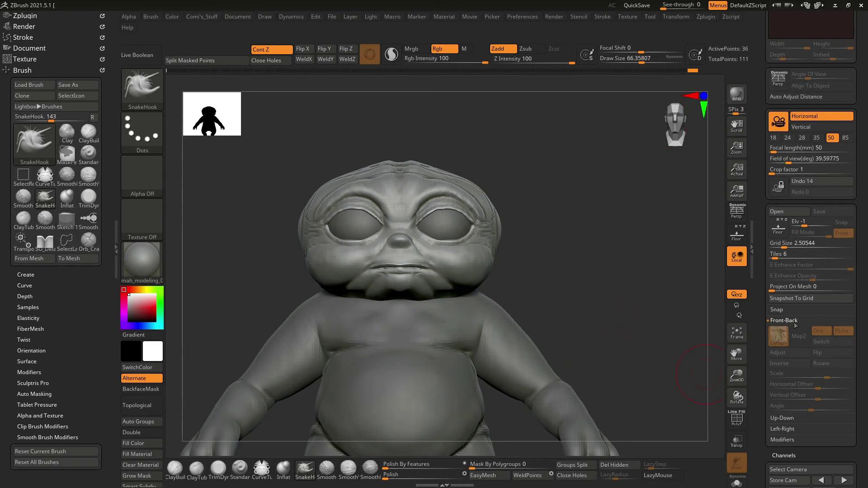
mouse_move(777, 335)
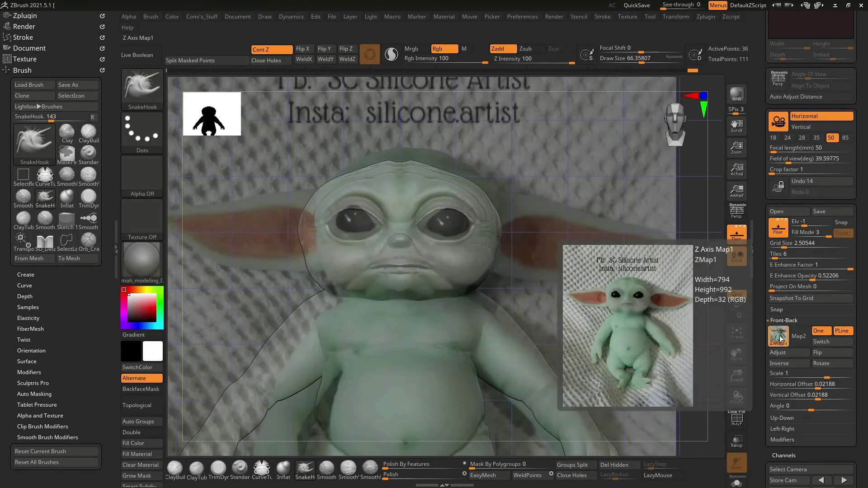
Import The-Child-Baby-Yoda-Sideshow-14 as the second front reference map and display it.
click(778, 337)
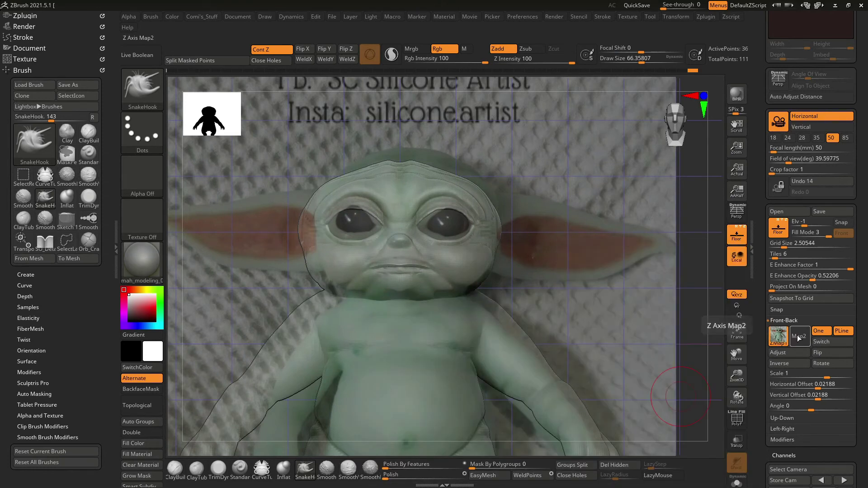
click(778, 337)
click(407, 467)
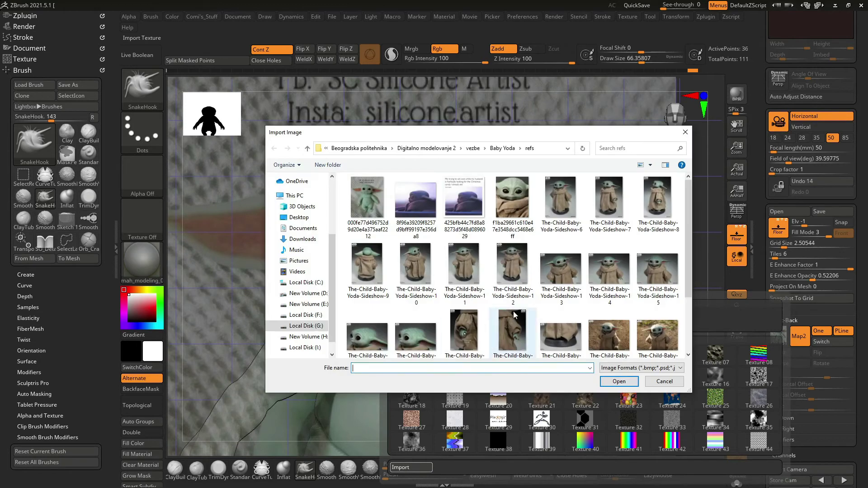
scroll(533, 306, down, 1)
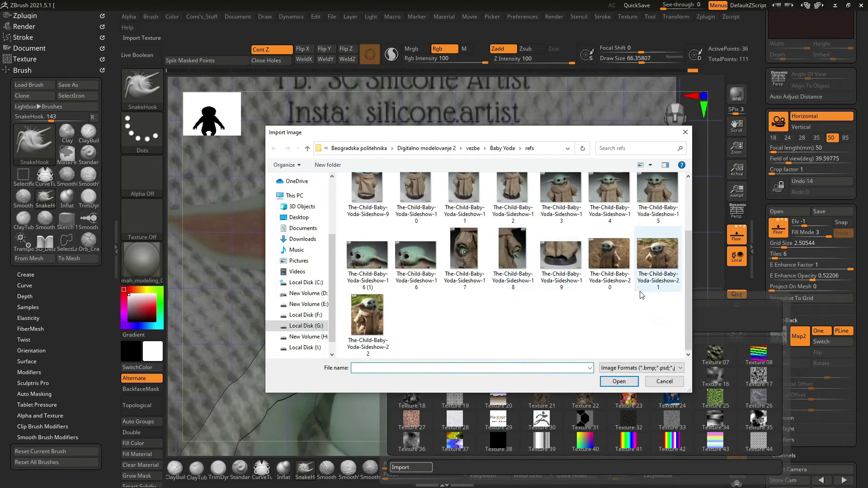
scroll(513, 308, up, 1)
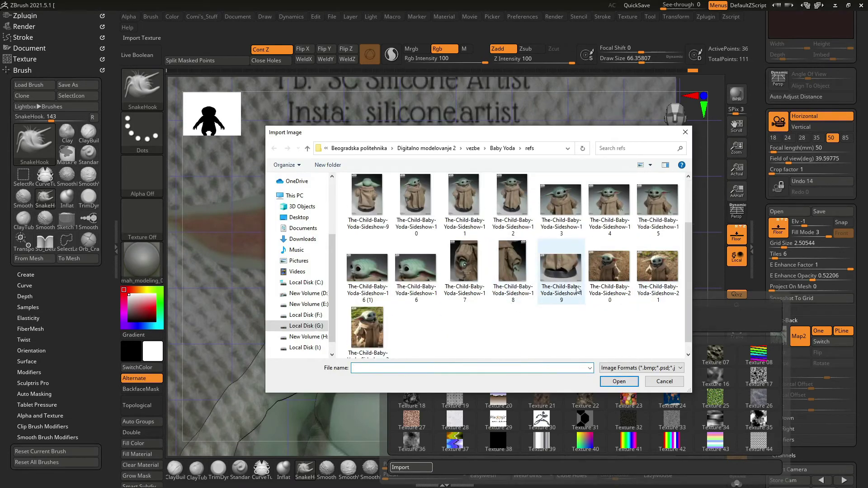
click(609, 204)
click(617, 381)
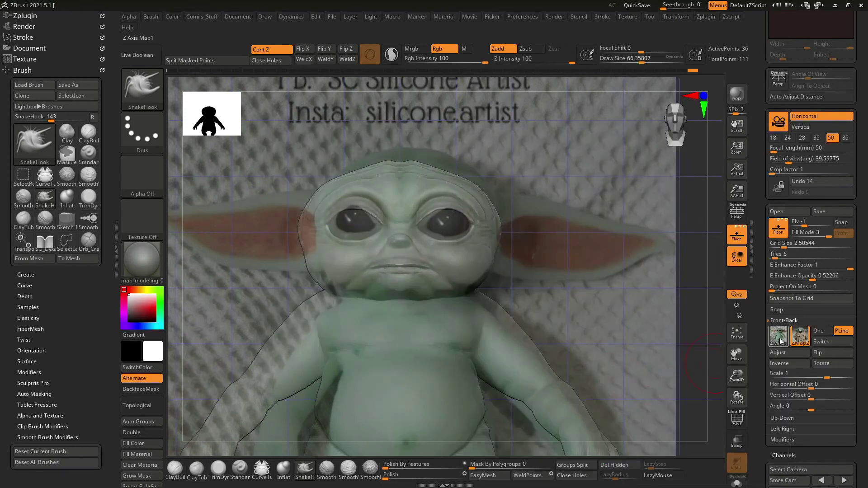
click(795, 342)
Load the same The-Child-Baby-Yoda-Sideshow-14 photo into the first reference map.
click(779, 339)
mouse_move(801, 335)
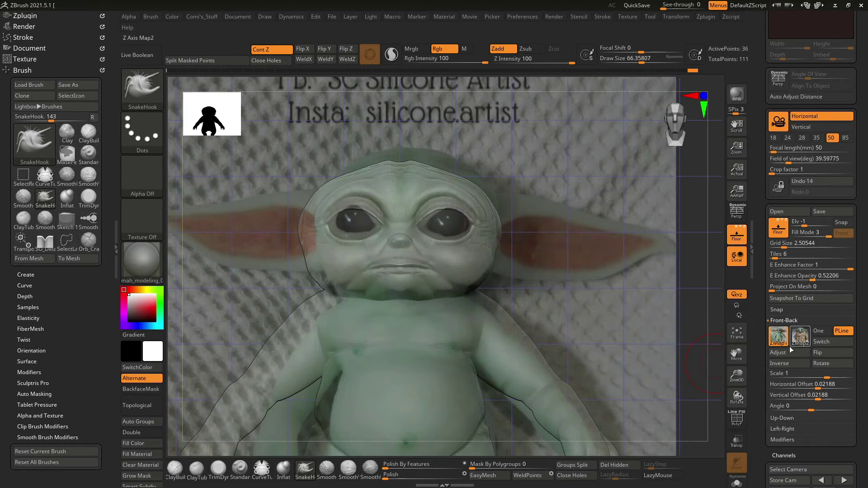
click(780, 340)
click(385, 471)
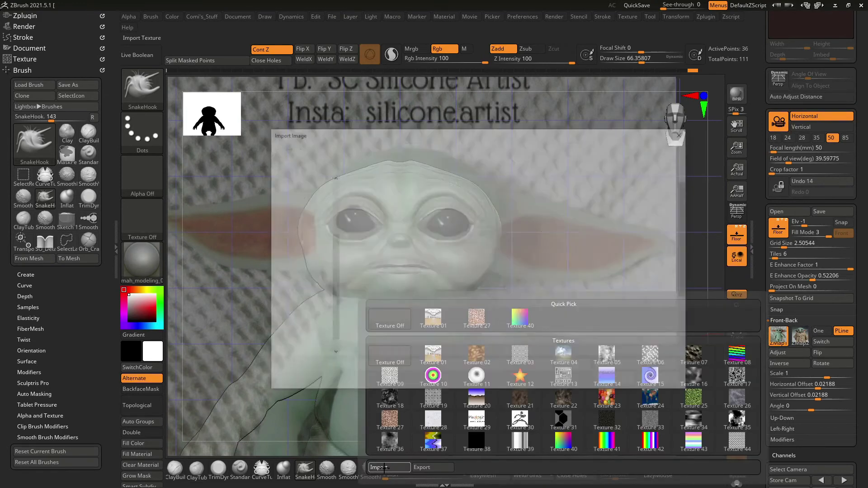
click(613, 271)
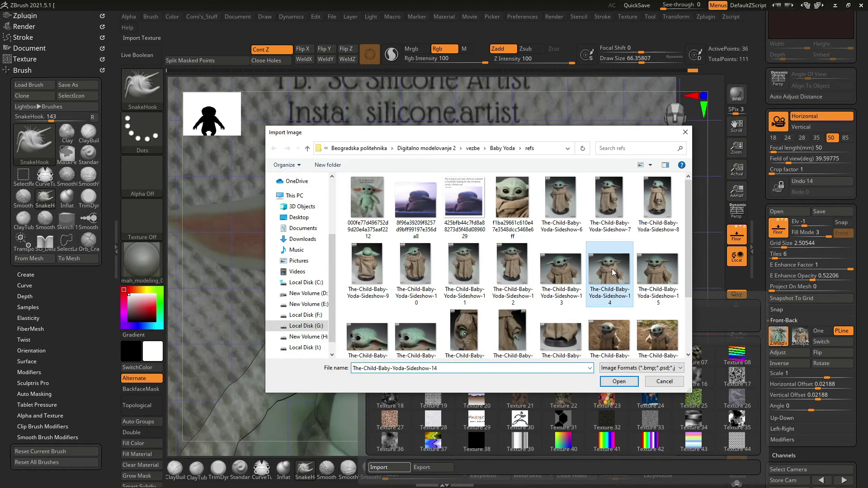
click(619, 381)
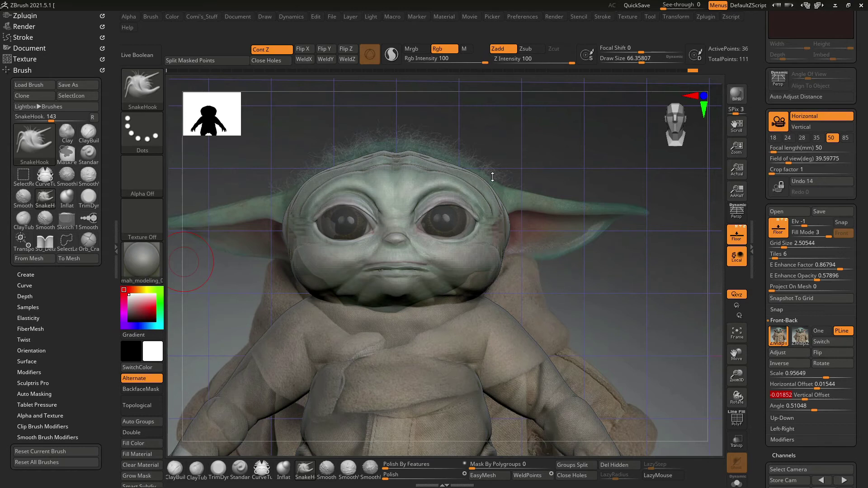
Enlarge the brush to about 205, then SnakeHook the head outline outward and the crown upward.
key(space)
drag(484, 185, 495, 177)
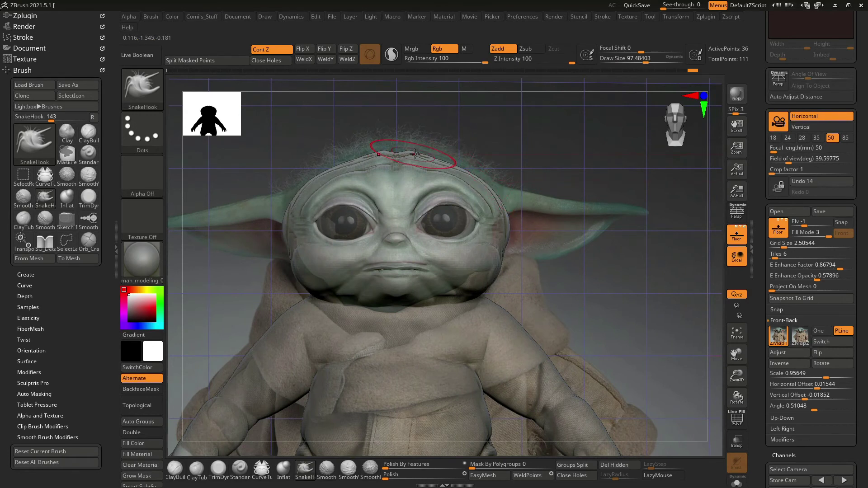
key(space)
drag(432, 172, 498, 171)
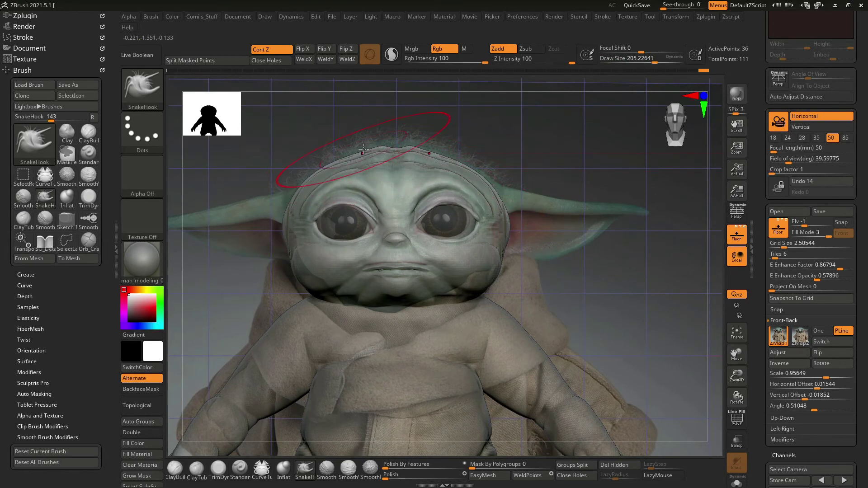
drag(289, 195, 288, 195)
drag(364, 151, 363, 149)
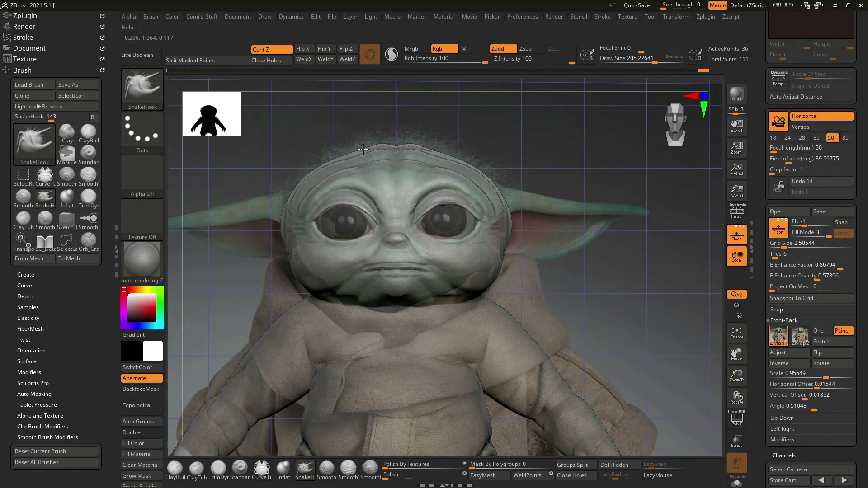
scroll(502, 120, up, 3)
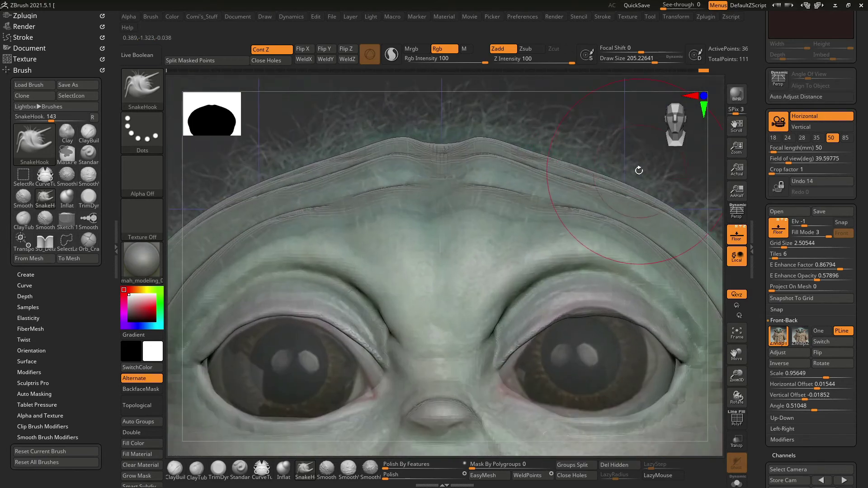
scroll(516, 111, up, 2)
Smooth around the eyes, then with brush size ~101 pull the upper eyelids' inner corners down.
key(space)
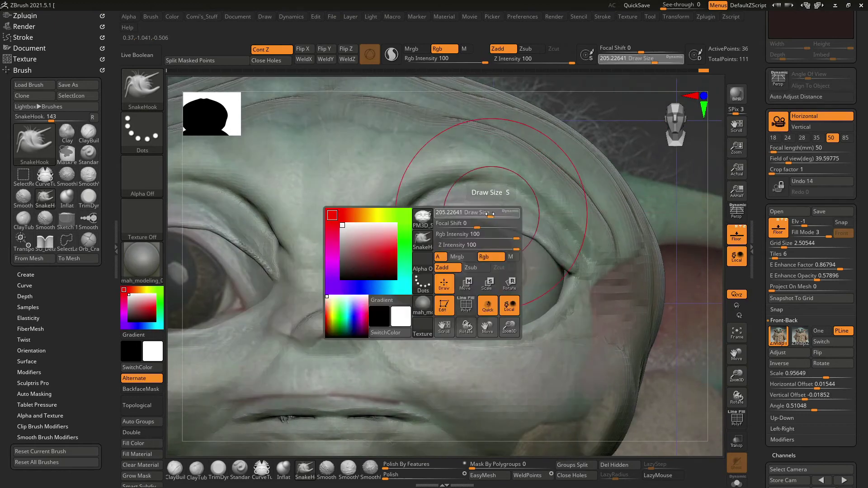
shift+drag(520, 135, 534, 163)
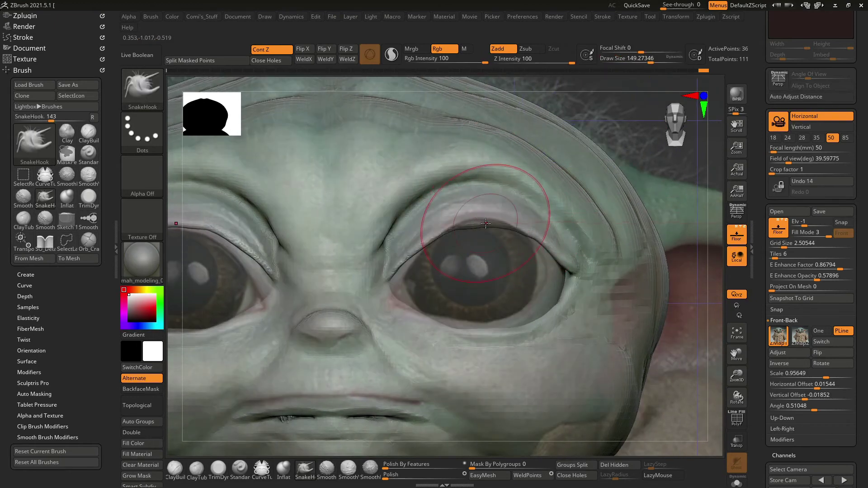
key(space)
drag(485, 223, 483, 222)
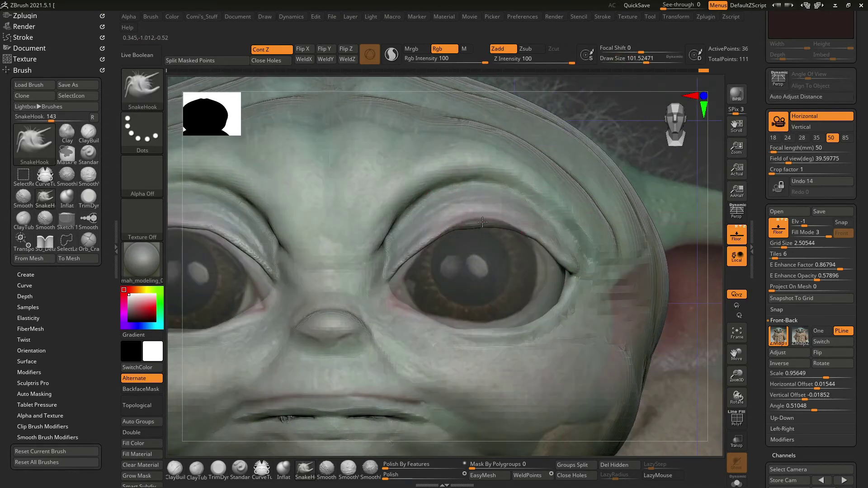
drag(480, 221, 481, 217)
drag(395, 271, 384, 305)
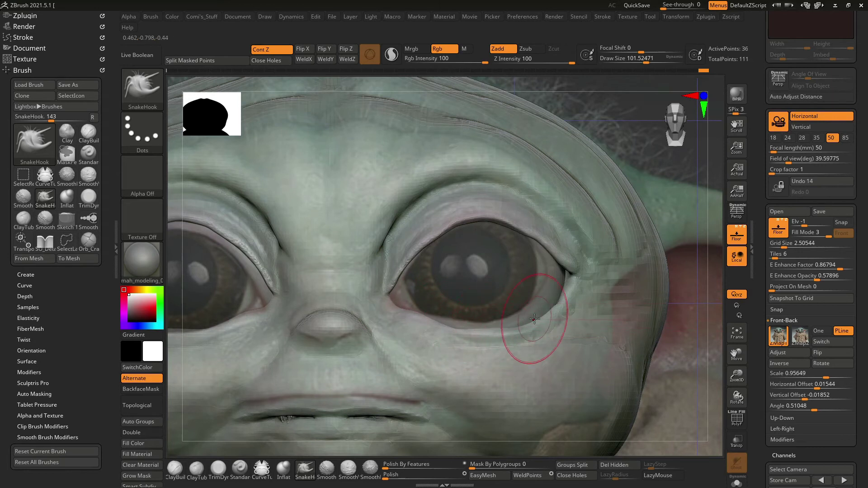
Smooth the skin under the right eye and shrink the brush to about 119.
key(space)
shift+drag(452, 362, 610, 271)
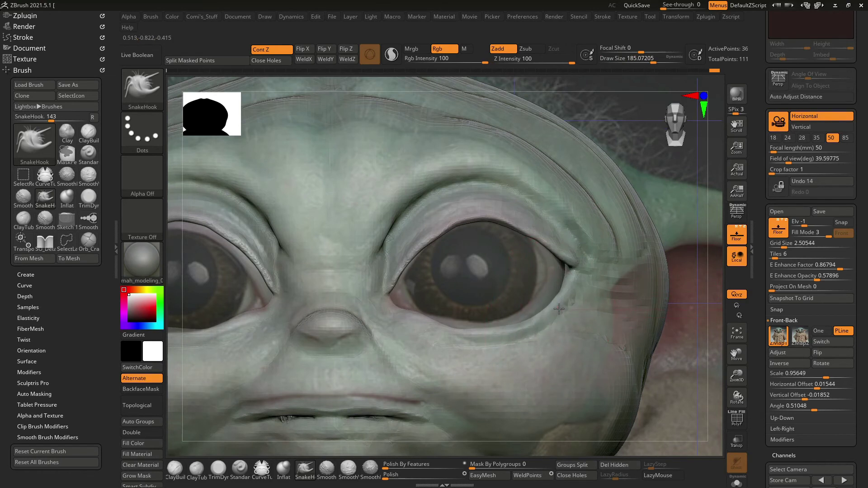
key(space)
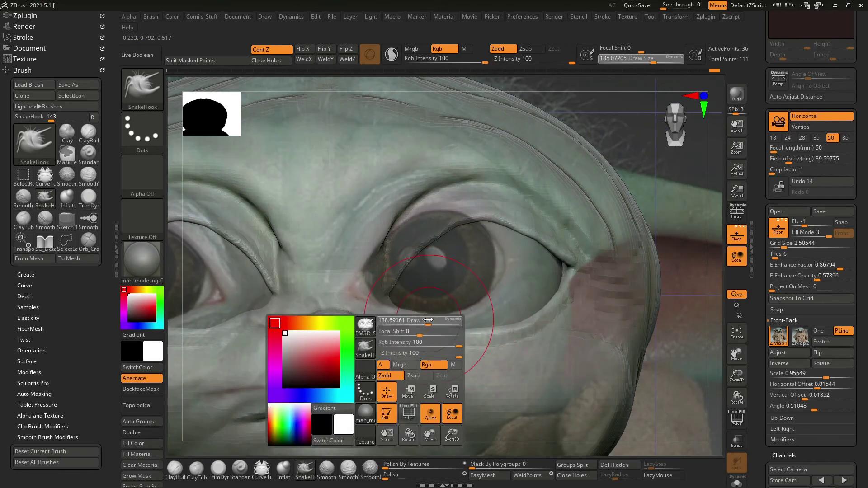
drag(428, 320, 420, 320)
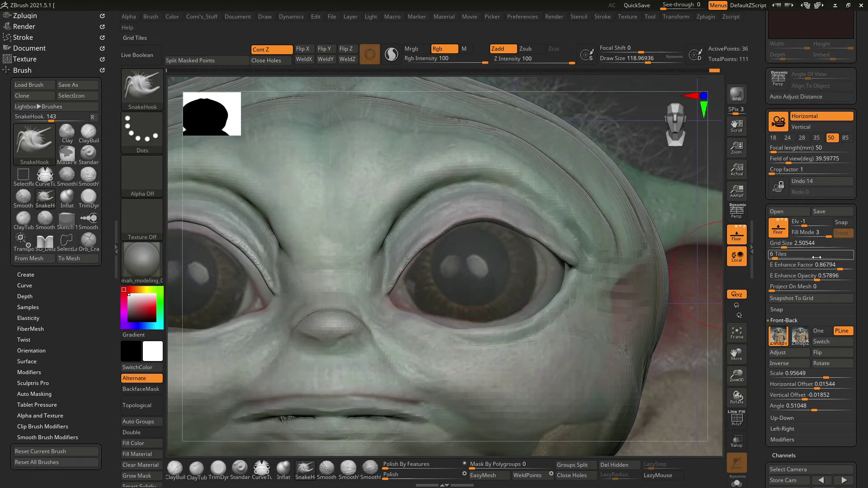
Set the reference's edge enhance opacity to about 0.70 and frame the face.
mouse_move(822, 278)
mouse_down()
mouse_move(842, 280)
mouse_move(833, 280)
mouse_up()
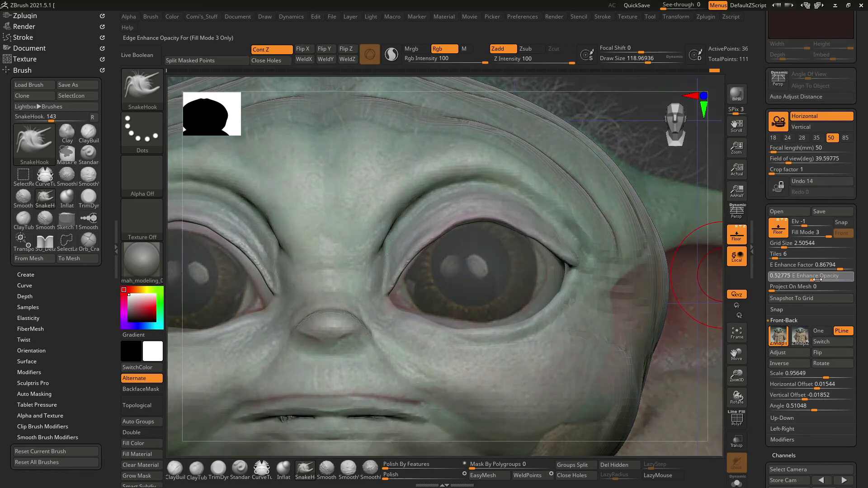
drag(833, 243, 821, 226)
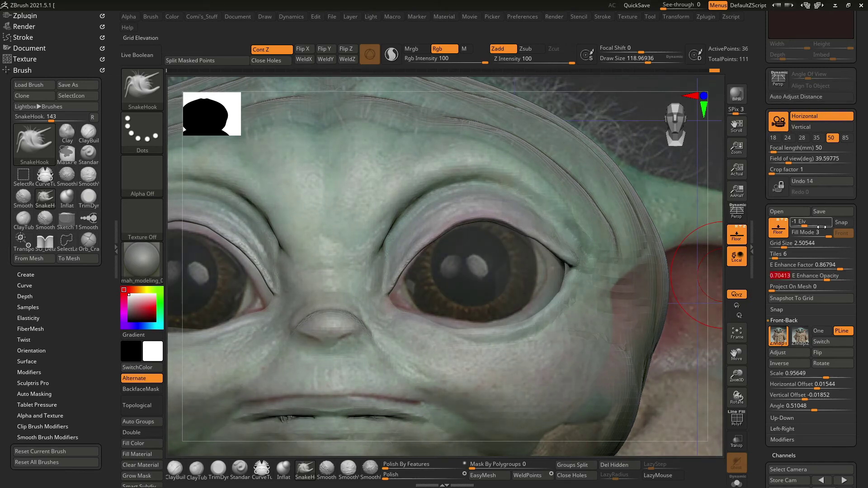
mouse_move(716, 253)
mouse_down()
mouse_move(568, 156)
mouse_move(430, 232)
mouse_up()
Pull the right eyelid's inner corner down and smooth it, the nose and lower face.
key(space)
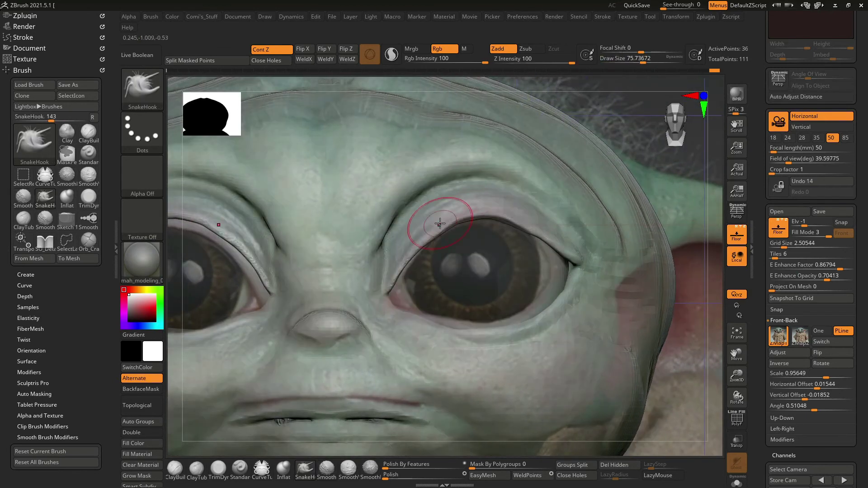
drag(398, 295, 394, 304)
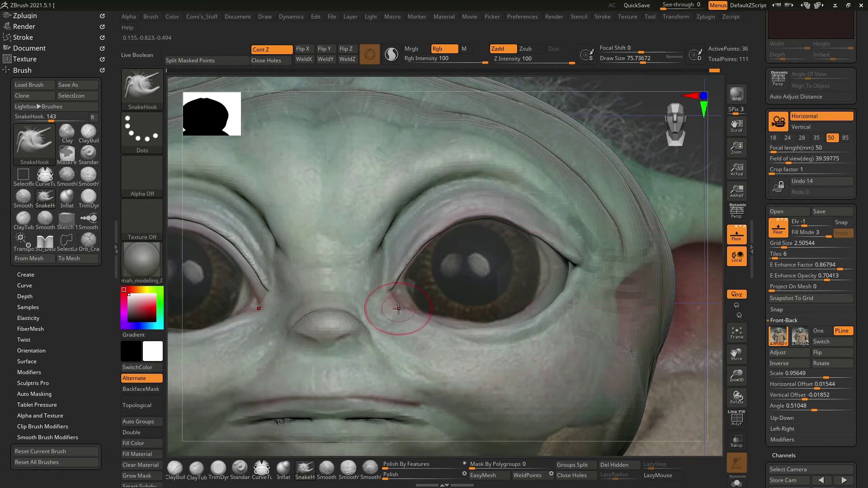
key(space)
shift+drag(330, 292, 407, 301)
drag(464, 83, 425, 132)
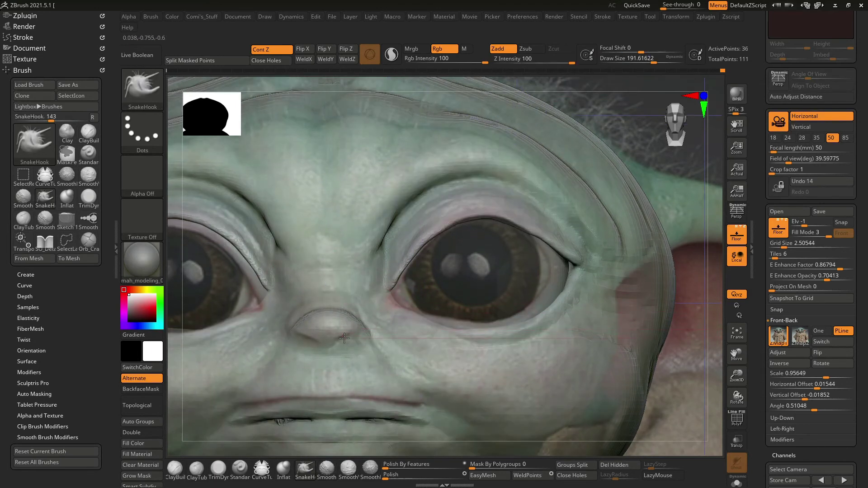
shift+drag(345, 335, 502, 344)
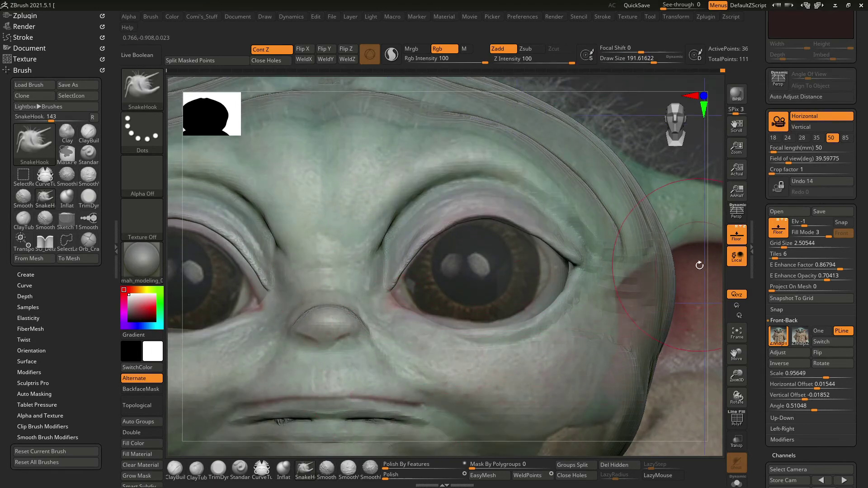
mouse_move(712, 269)
alt+mouse_down()
mouse_move(694, 269)
mouse_move(638, 200)
alt+mouse_up()
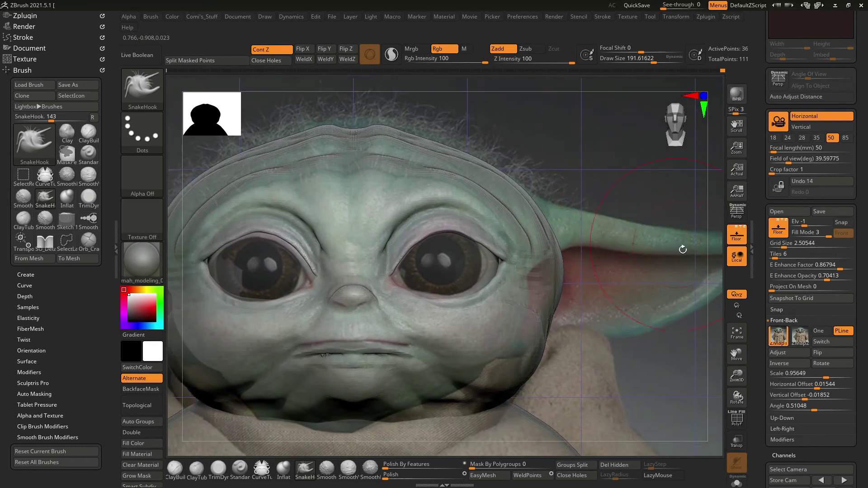
Lower the reference's Vertical Offset so the photo lines up with the head.
click(804, 397)
drag(808, 396, 808, 398)
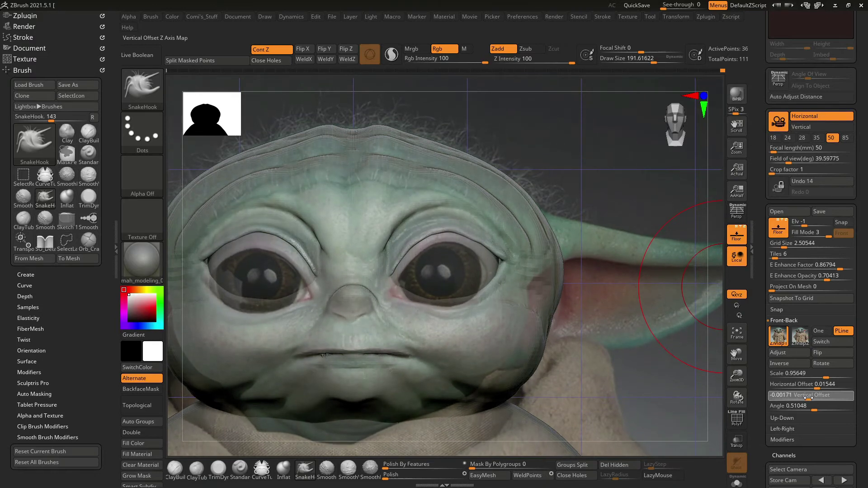
click(808, 397)
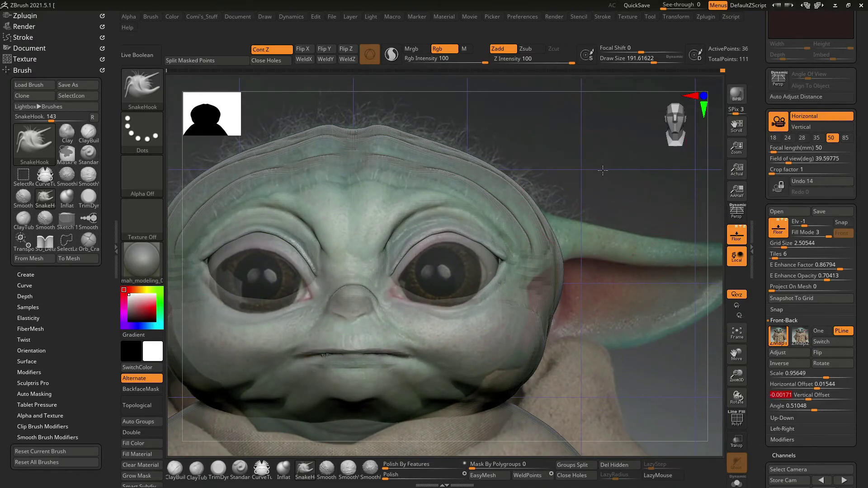
scroll(603, 170, up, 3)
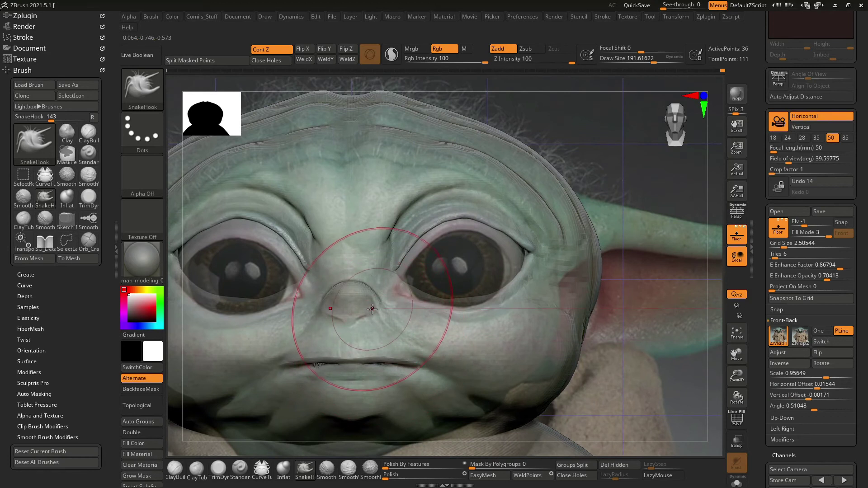
drag(805, 399, 805, 396)
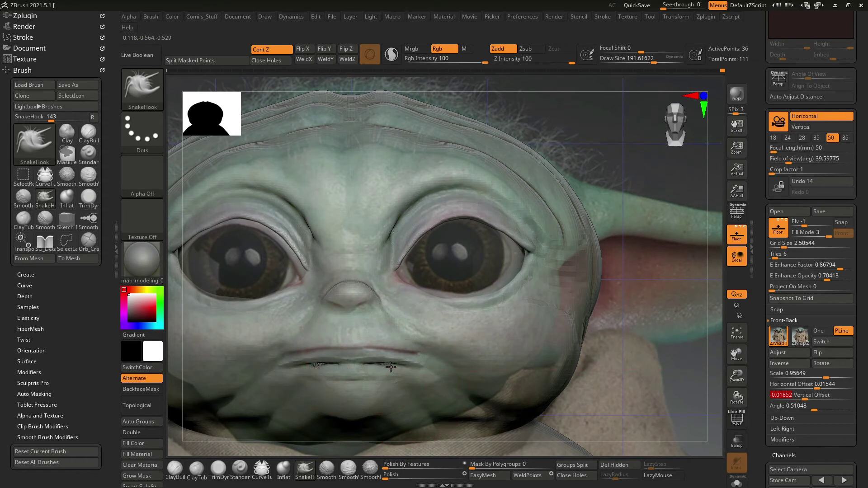
Enlarge the SnakeHook brush to about 312 and pull the mouth line upward.
drag(398, 321, 380, 336)
key(space)
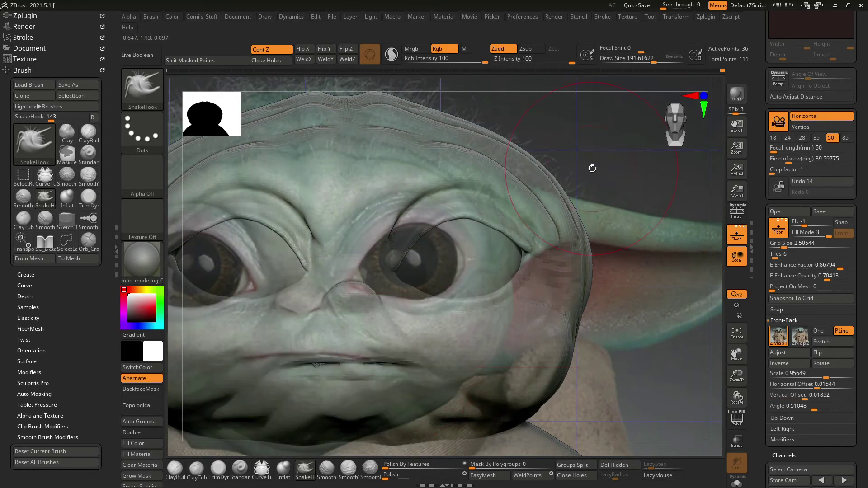
drag(591, 171, 587, 145)
key(s)
drag(436, 263, 471, 263)
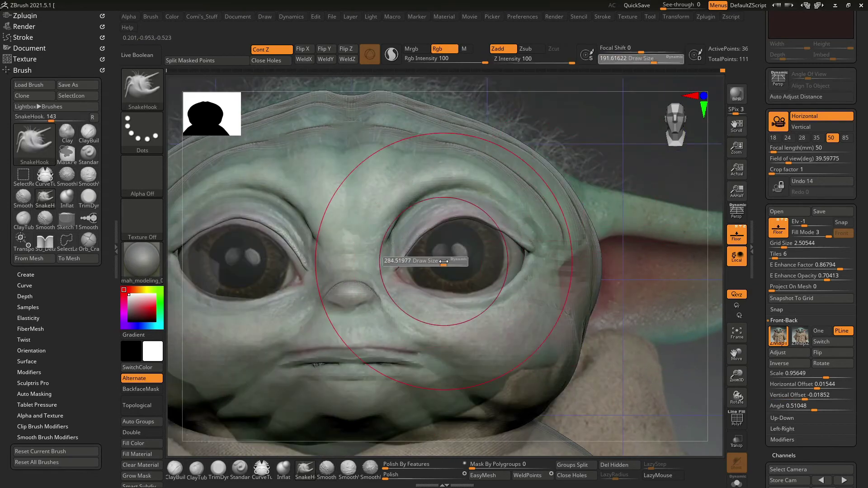
drag(362, 360, 363, 352)
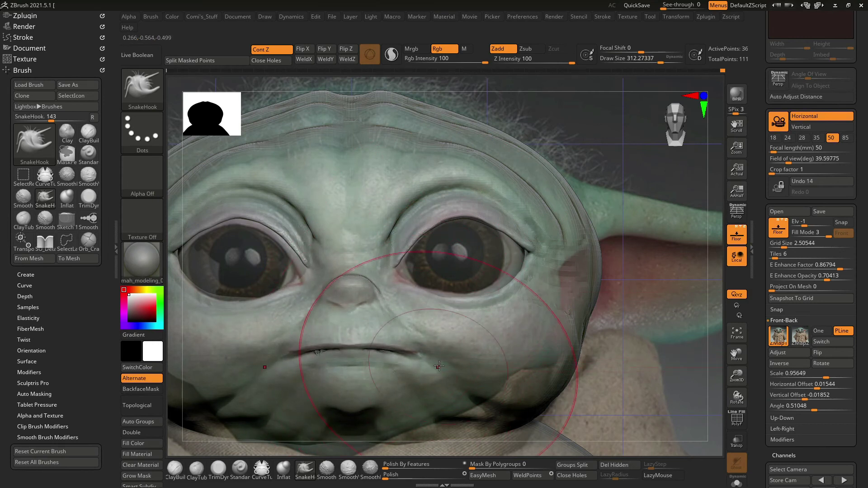
Isolate the head subtool, check its profile, and set E Enhance Opacity to 1.
alt+drag(661, 339, 660, 266)
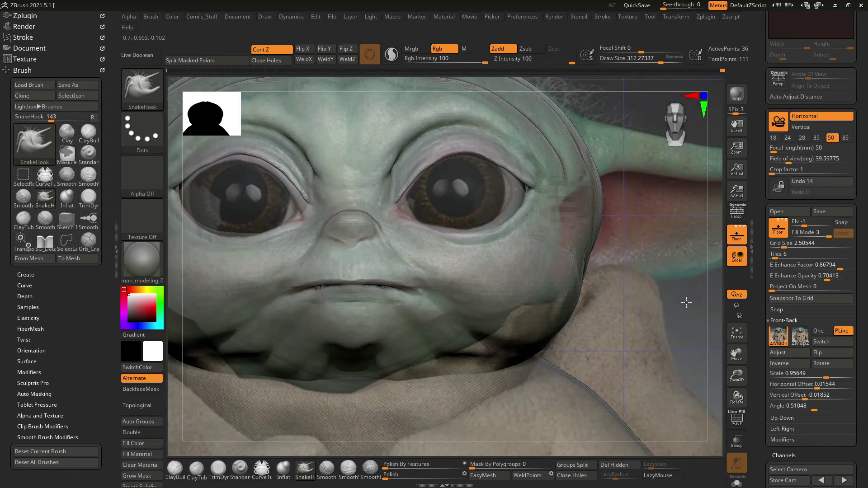
key(space)
drag(550, 303, 534, 304)
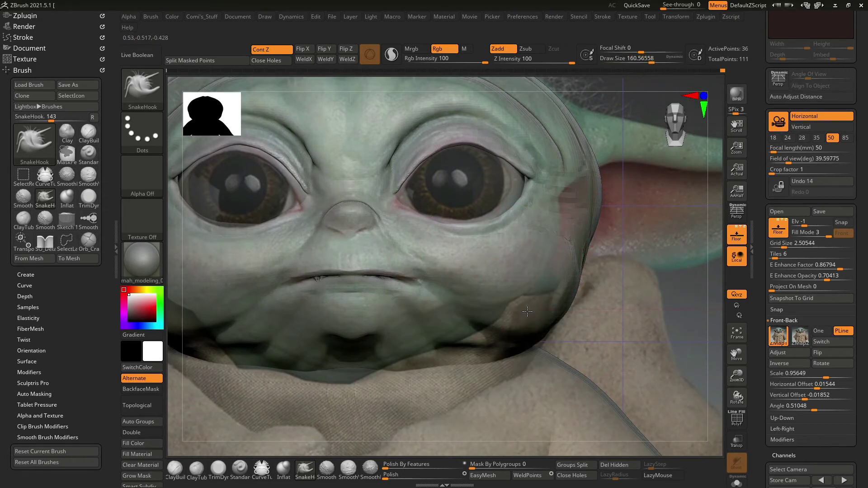
alt+drag(654, 280, 685, 299)
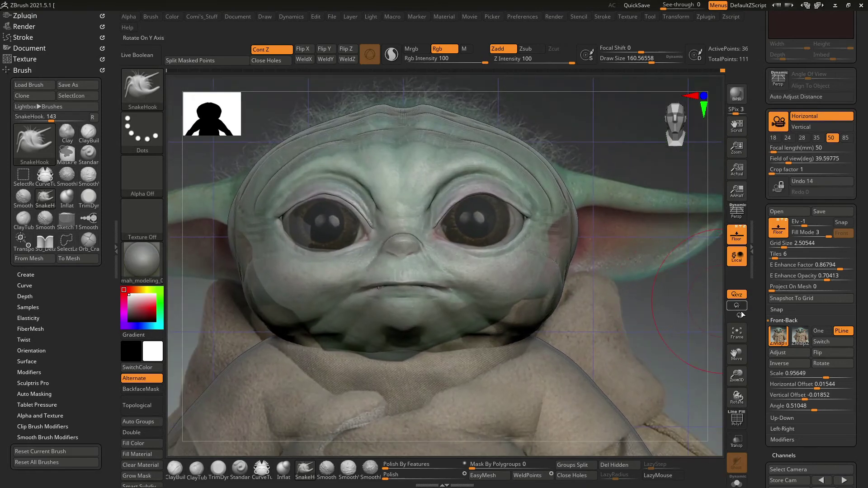
key(alt+shift+s)
mouse_move(690, 332)
mouse_down()
mouse_move(686, 315)
mouse_move(690, 335)
mouse_up()
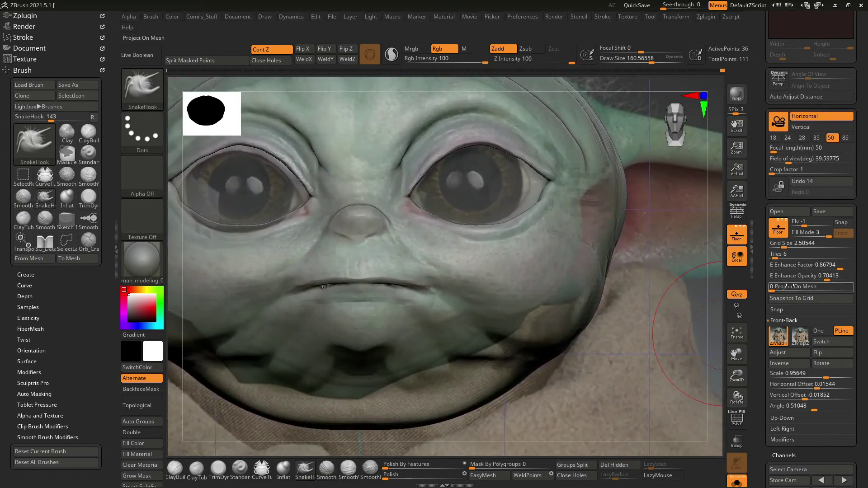
drag(828, 275, 852, 280)
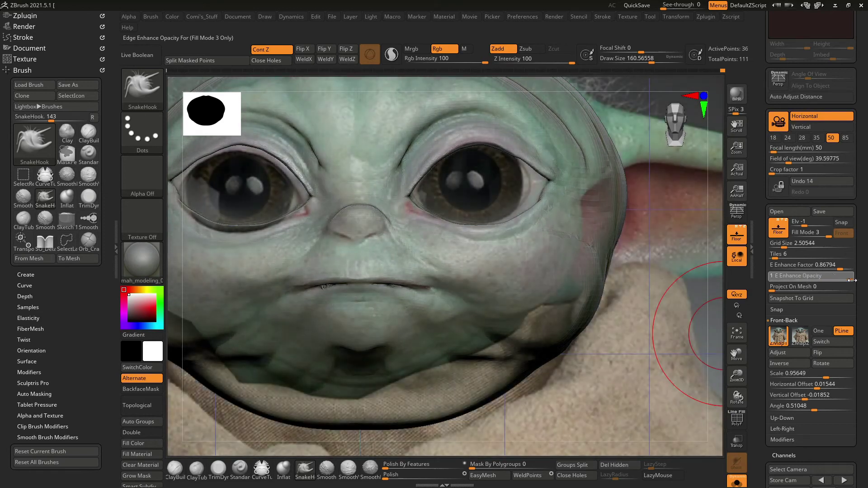
key(Return)
mouse_move(697, 312)
alt+mouse_down()
mouse_move(676, 330)
mouse_move(560, 358)
alt+mouse_up()
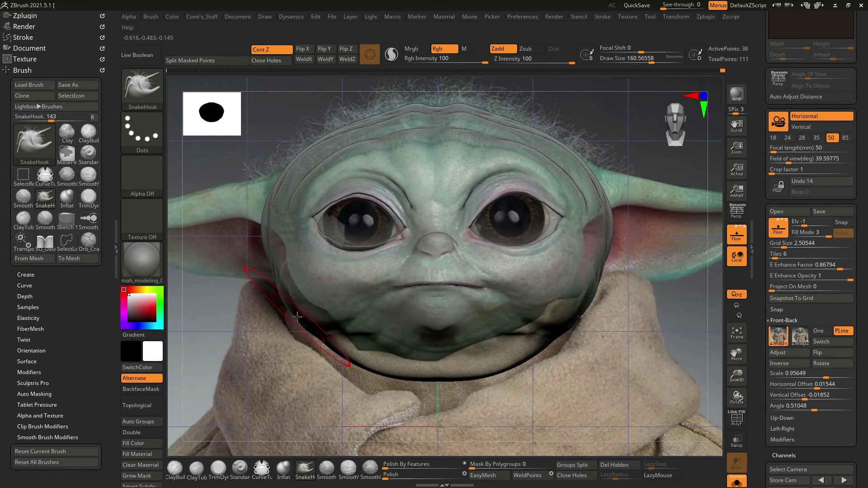
SnakeHook the lower-left cheek contour inward and push the chin's lower contour upward.
key(space)
key(shift)
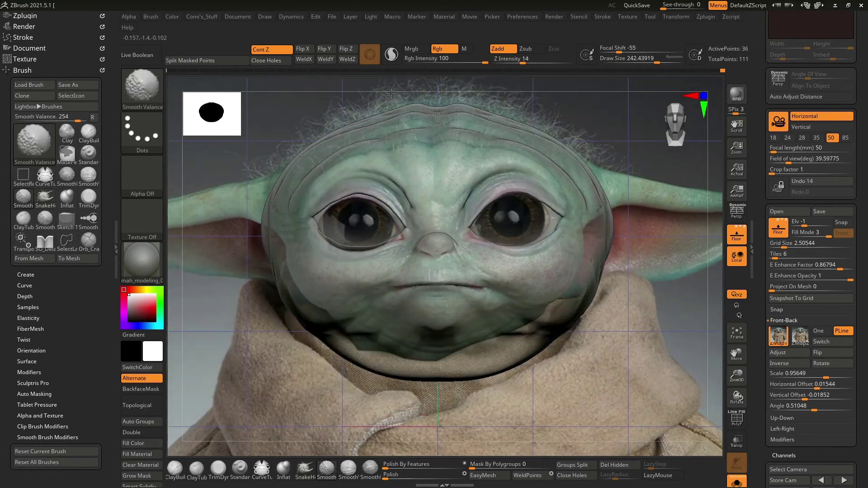
mouse_move(301, 316)
mouse_down()
mouse_move(311, 308)
mouse_move(326, 335)
mouse_move(362, 357)
mouse_move(384, 348)
mouse_up()
drag(443, 377, 445, 367)
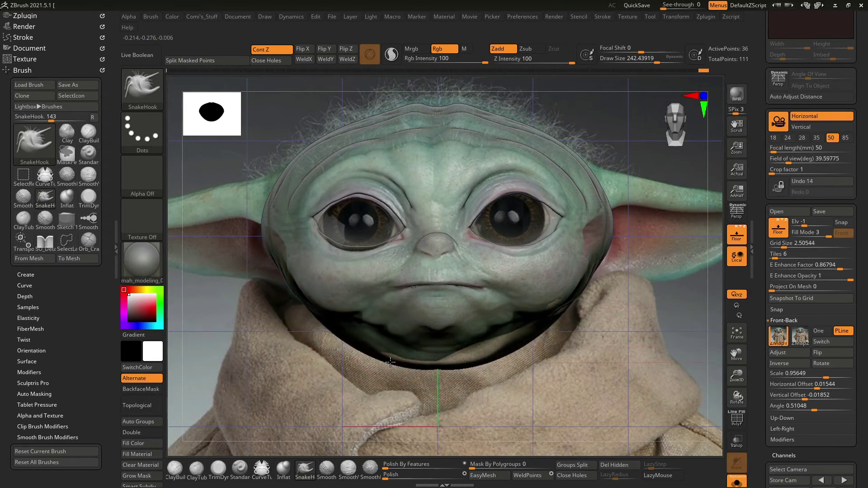
drag(357, 362, 361, 353)
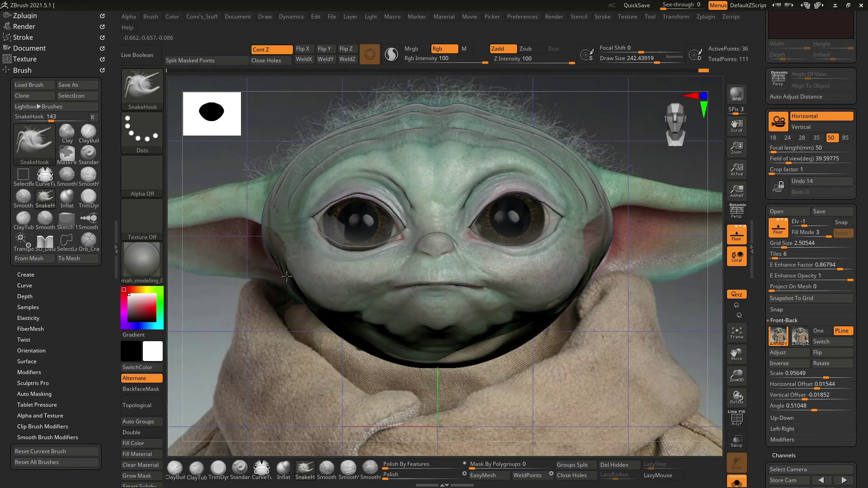
ctrl+right_drag(286, 276, 663, 415)
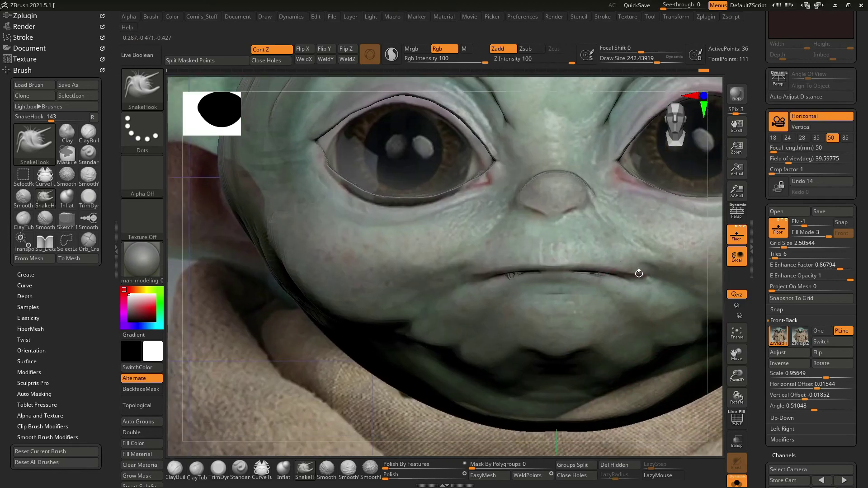
alt+right_drag(716, 341, 591, 281)
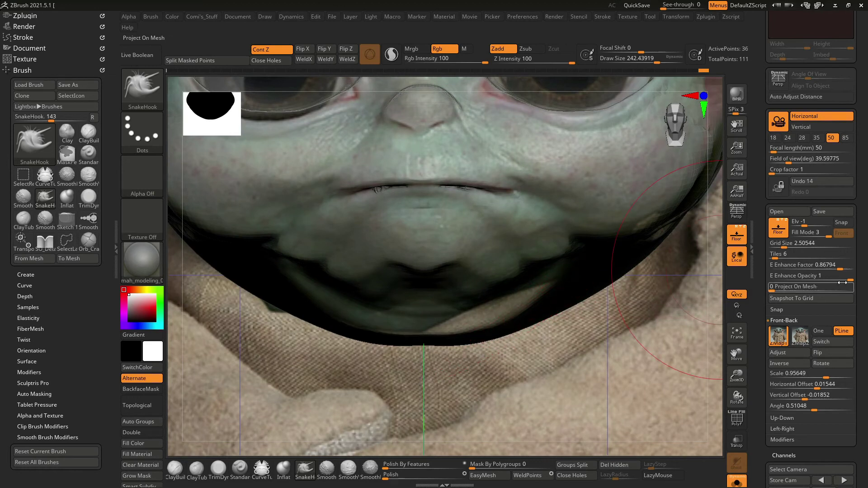
Fade the reference to reshape both sides of the chin outline, then restore full opacity.
drag(842, 277, 798, 281)
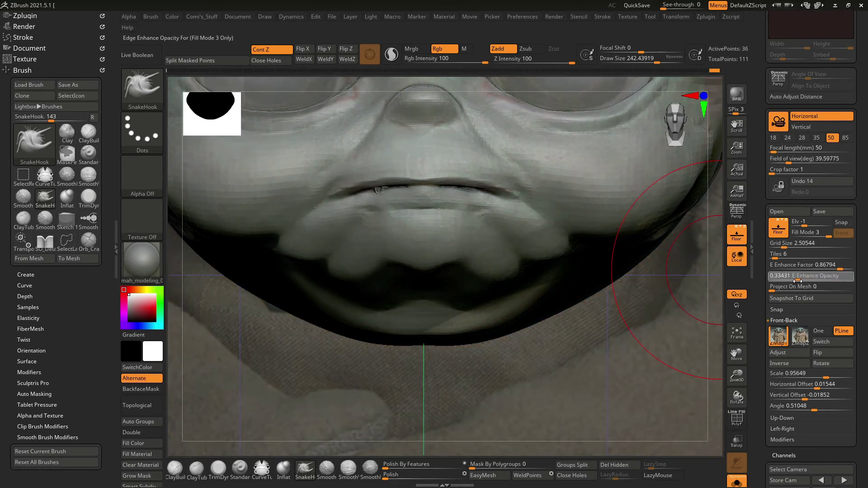
drag(528, 310, 575, 298)
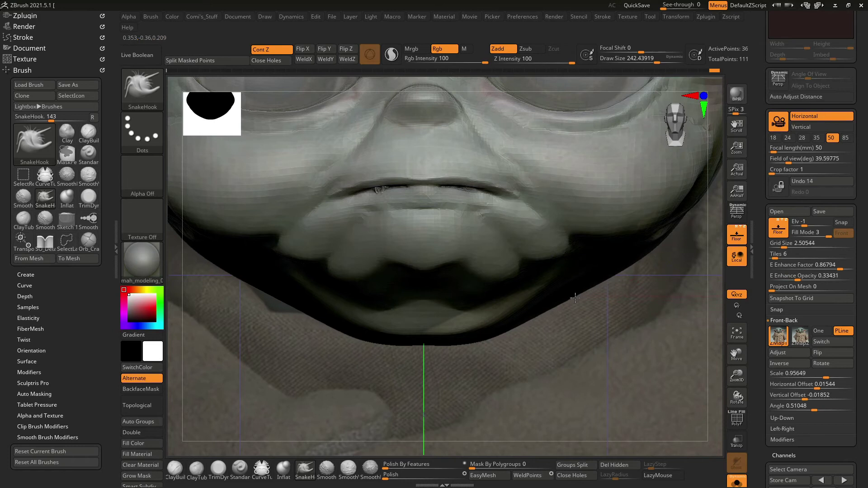
drag(628, 260, 618, 263)
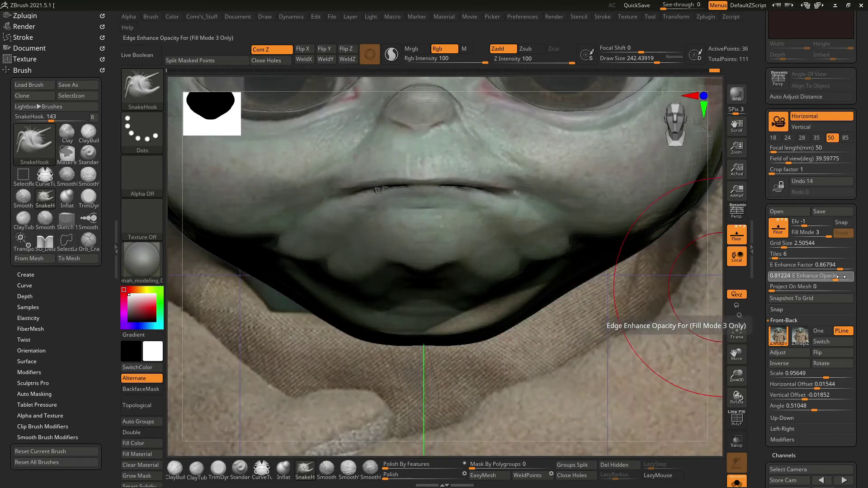
drag(801, 277, 852, 277)
alt+right_drag(583, 321, 552, 383)
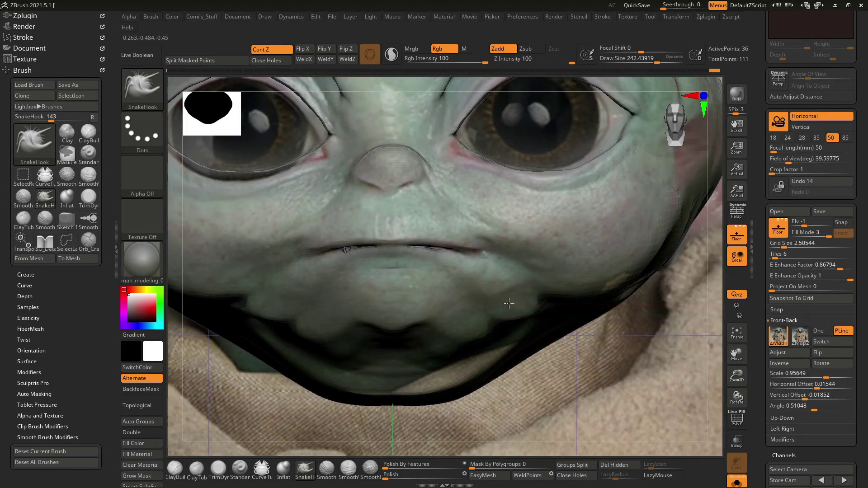
With brush size ~144, pull the right mouth corner upward while comparing against the faded reference.
key(space)
drag(510, 279, 549, 252)
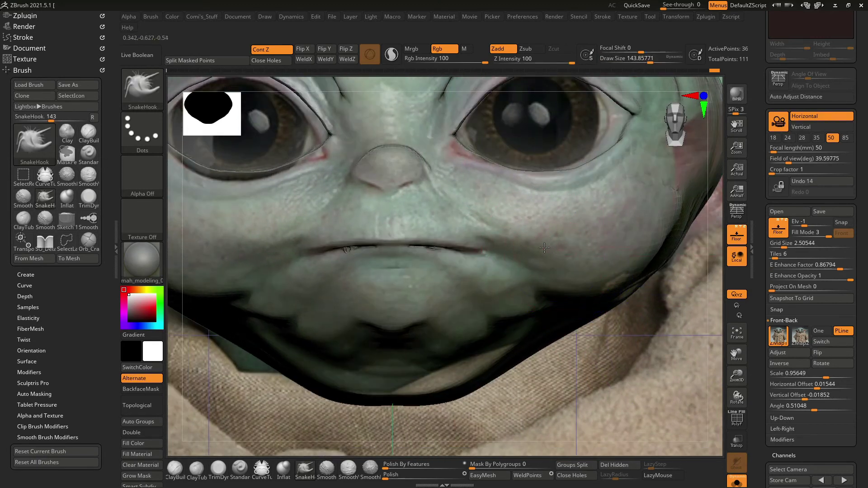
mouse_move(850, 281)
mouse_down()
mouse_move(792, 280)
mouse_move(836, 281)
mouse_move(828, 282)
mouse_up()
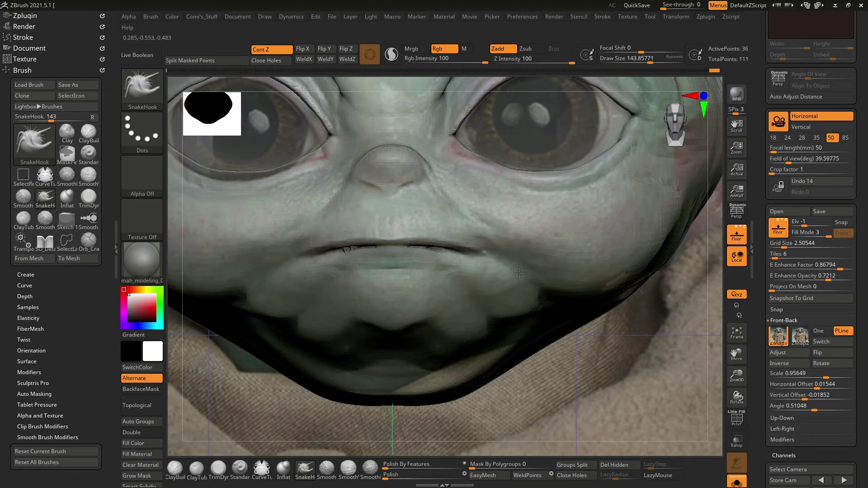
drag(482, 249, 485, 213)
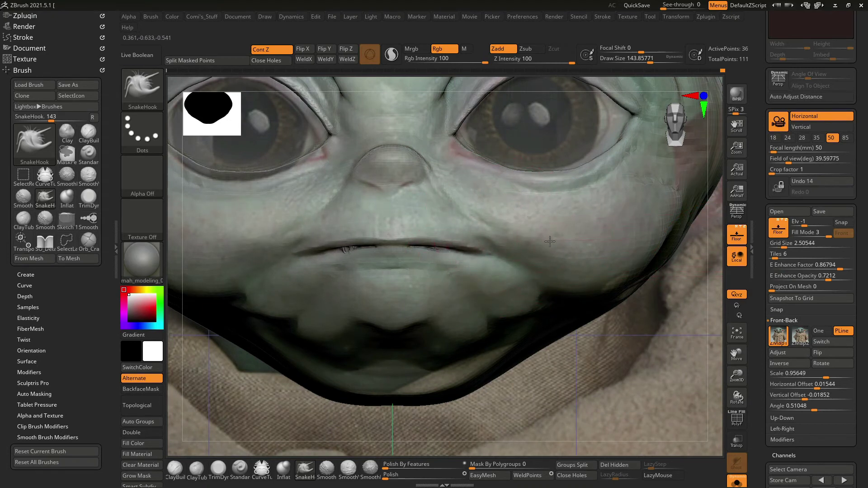
drag(822, 266, 829, 267)
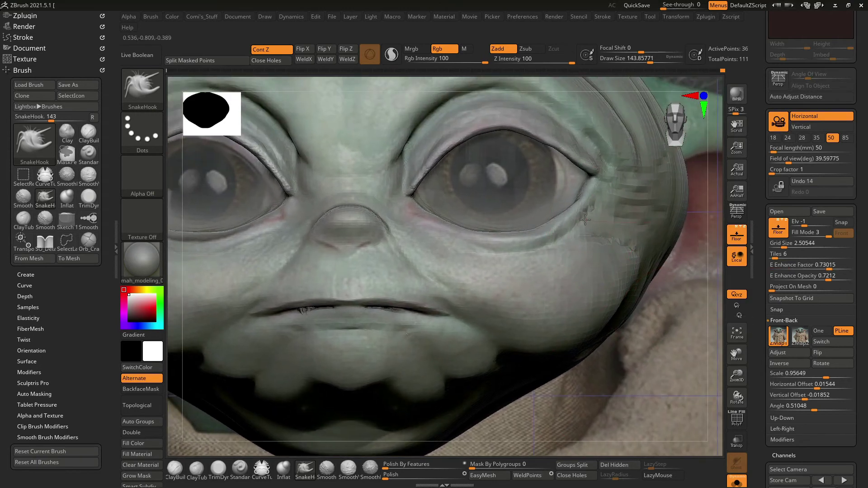
With brush size ~267, reshape the lower-lid corners and upper lids, then raise reference opacity.
key(space)
mouse_move(595, 177)
mouse_down()
mouse_move(582, 176)
mouse_move(580, 205)
mouse_up()
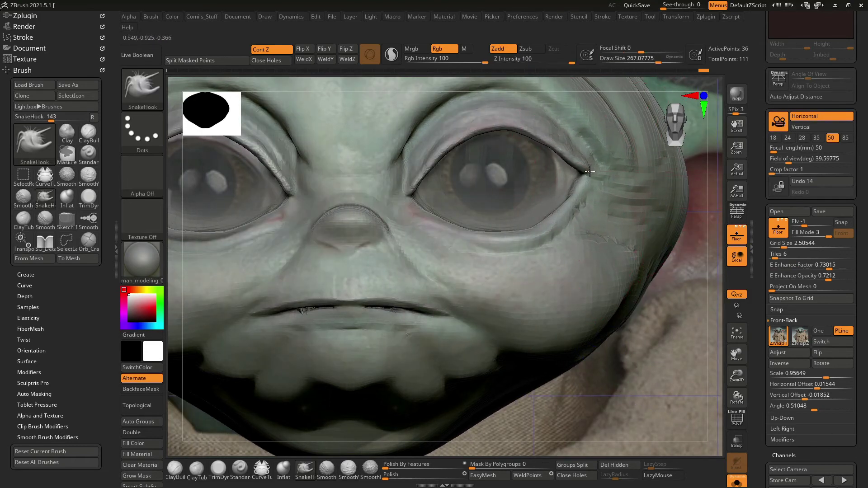
drag(669, 340, 605, 227)
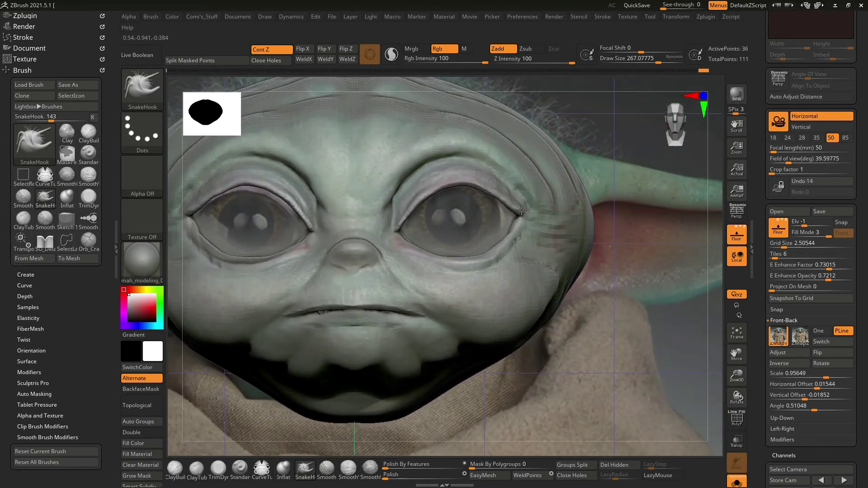
drag(500, 248, 503, 226)
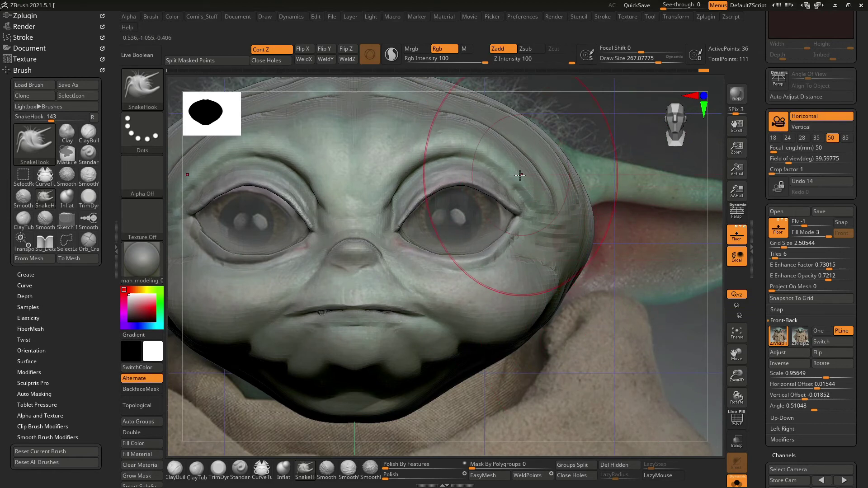
drag(493, 150, 489, 149)
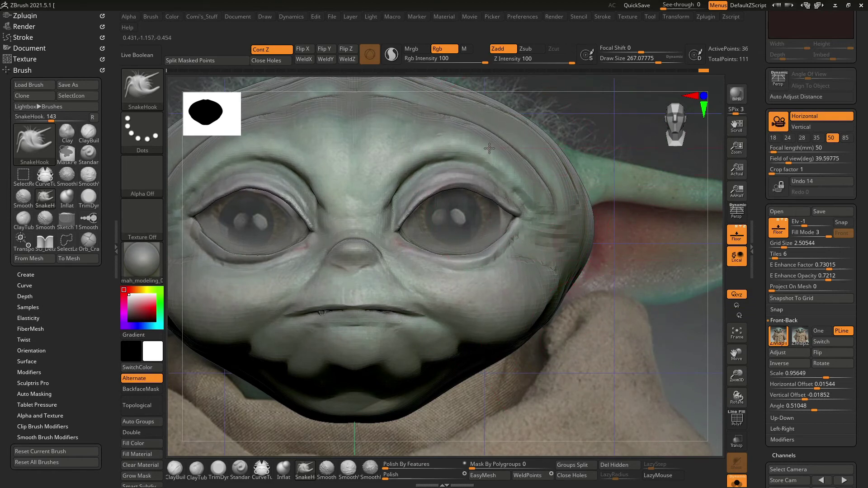
mouse_move(814, 276)
mouse_down()
mouse_move(854, 276)
mouse_move(858, 267)
mouse_move(752, 284)
mouse_move(856, 267)
mouse_move(844, 279)
mouse_move(805, 279)
mouse_move(835, 279)
mouse_up()
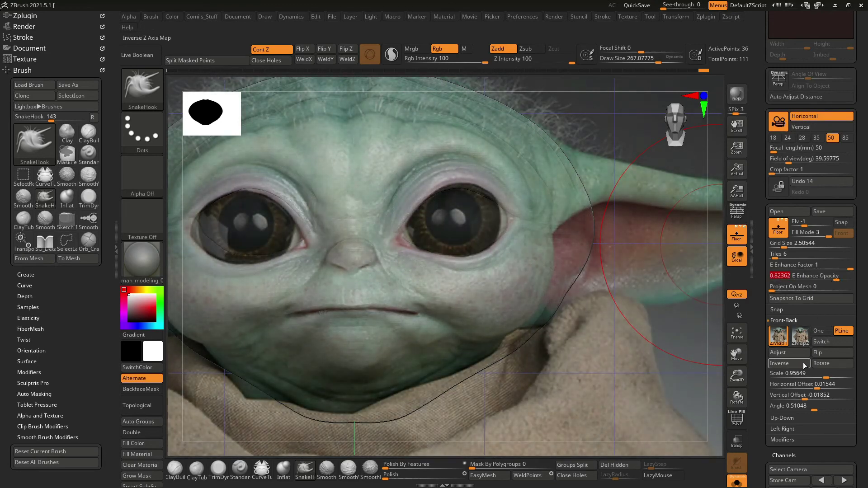
Rotate the reference slightly and fade its opacity to about 0.33.
drag(810, 408, 816, 407)
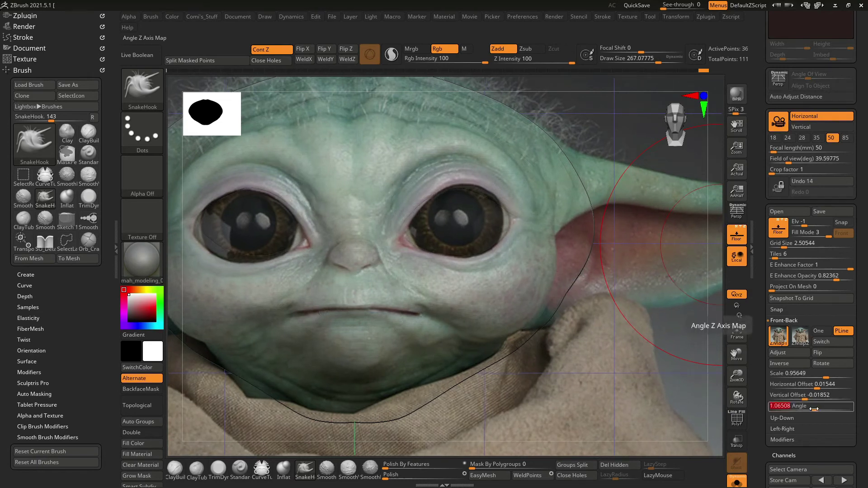
mouse_move(836, 279)
mouse_down()
mouse_move(772, 281)
mouse_move(832, 285)
mouse_up()
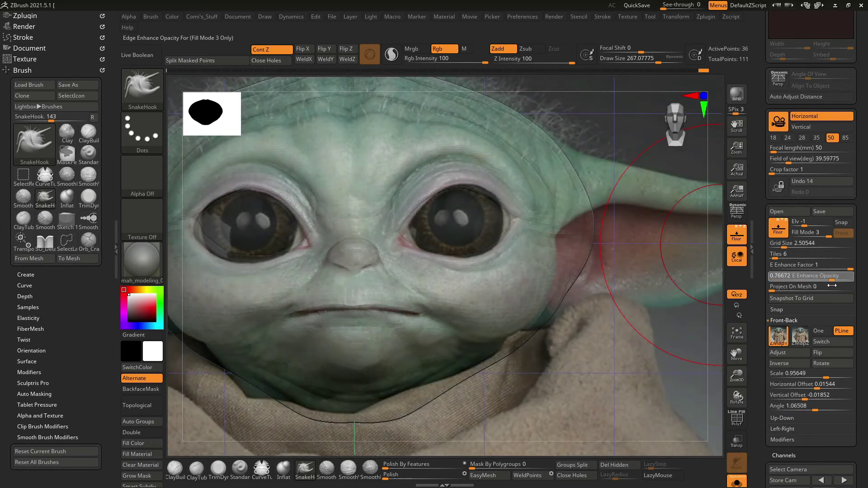
drag(832, 285, 795, 284)
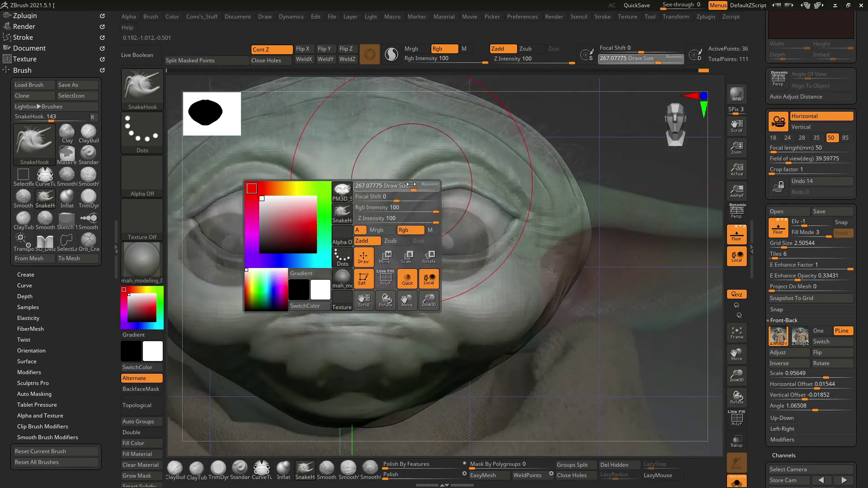
Smooth the face surface, reduce the brush to about 106, and check it near profile.
shift+drag(550, 275, 600, 142)
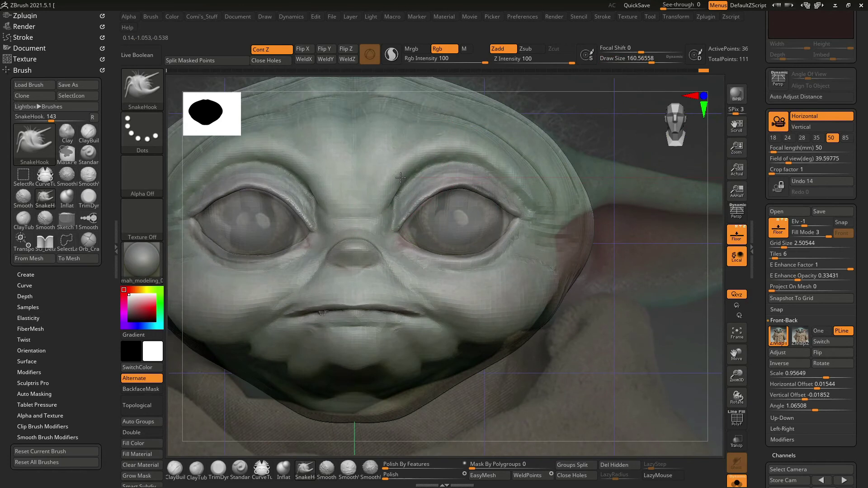
key(space)
drag(371, 220, 344, 219)
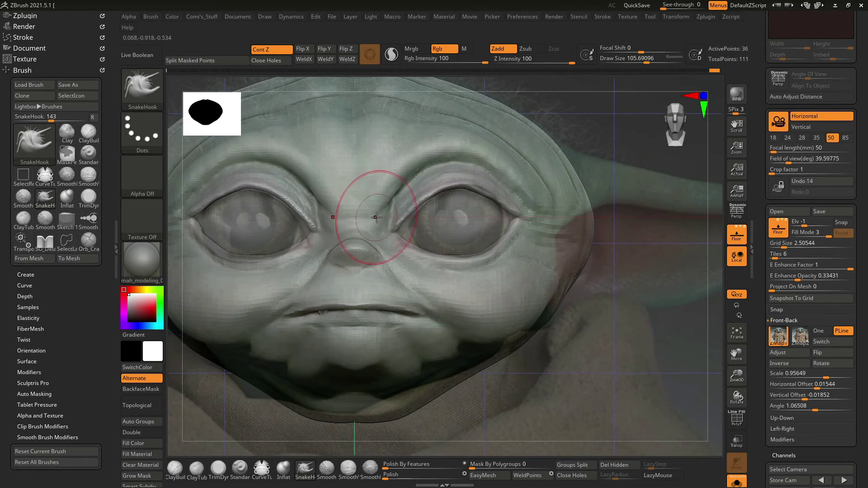
mouse_move(466, 271)
right_down()
mouse_move(653, 308)
mouse_move(659, 324)
right_up()
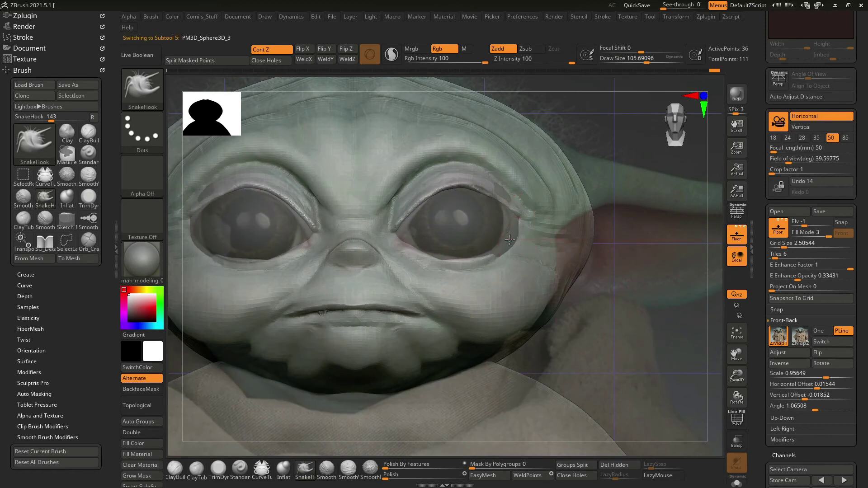
Transpose the right eyeball sphere sideways along X, then back along Z into its socket.
key(w)
click(415, 220)
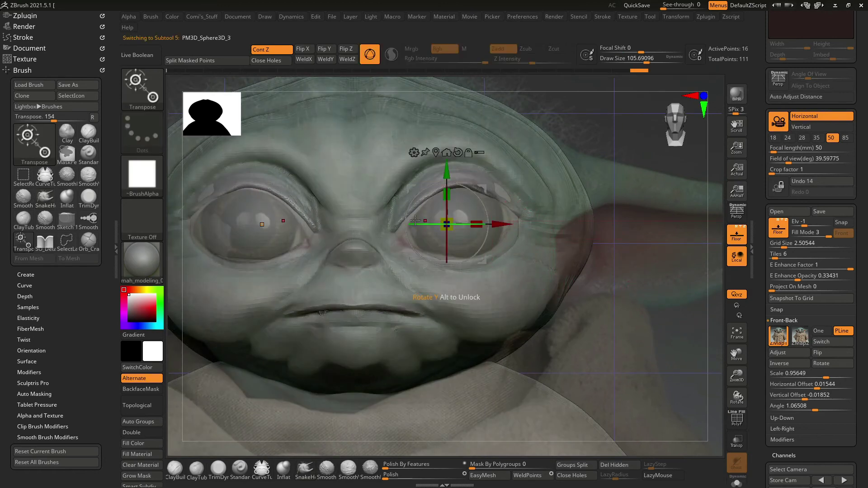
drag(509, 225, 493, 229)
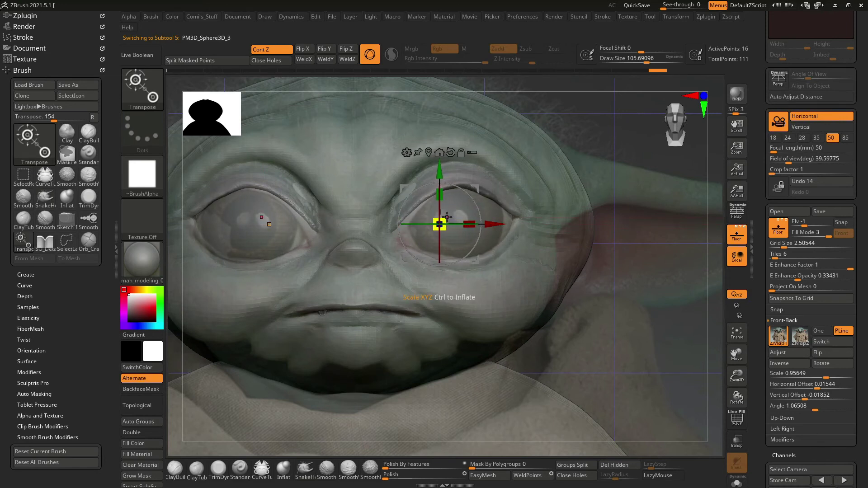
drag(503, 223, 509, 224)
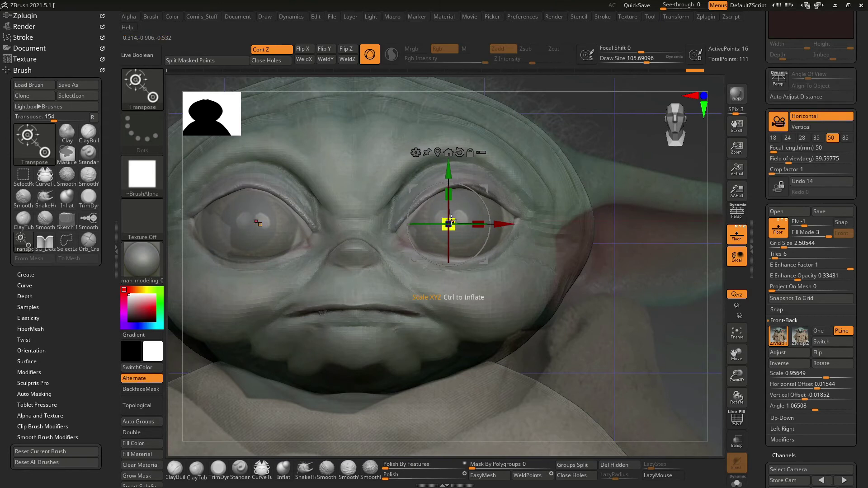
mouse_move(452, 220)
right_down()
mouse_move(340, 185)
mouse_move(327, 160)
right_up()
drag(502, 224, 503, 224)
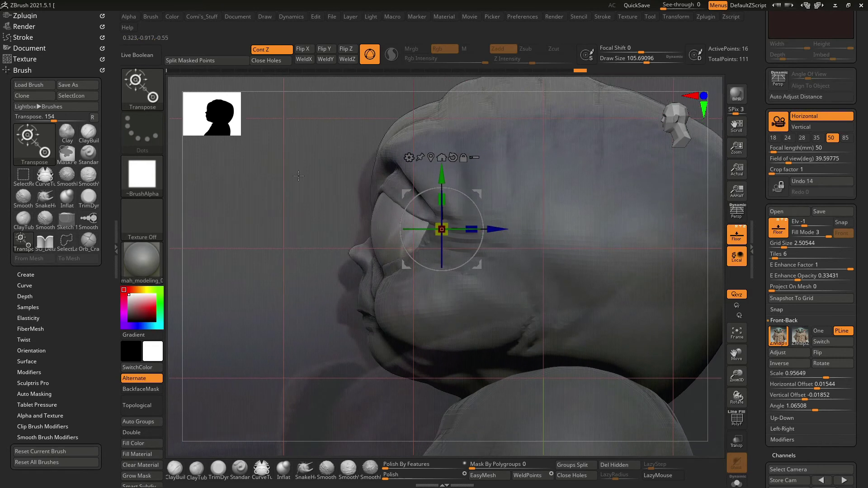
right_drag(404, 221, 401, 258)
Select the head subtool and set up a smaller SnakeHook brush.
key(b)
key(c)
key(b)
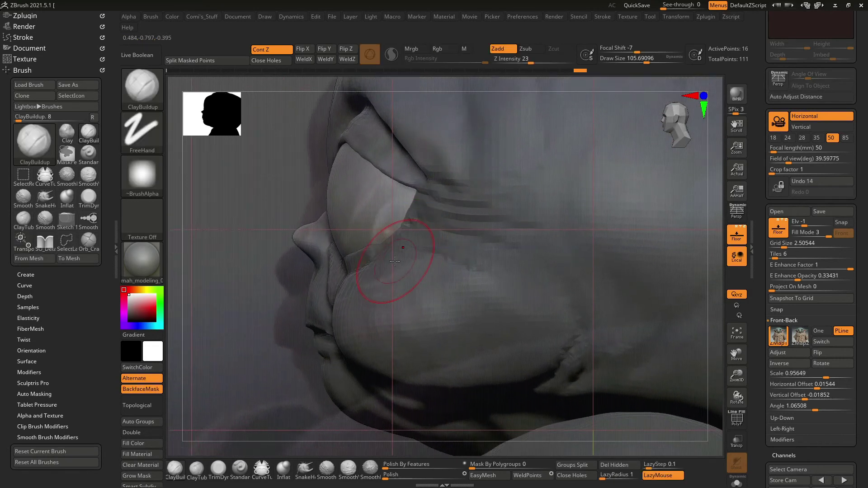
alt+click(392, 255)
key(b)
key(s)
key(h)
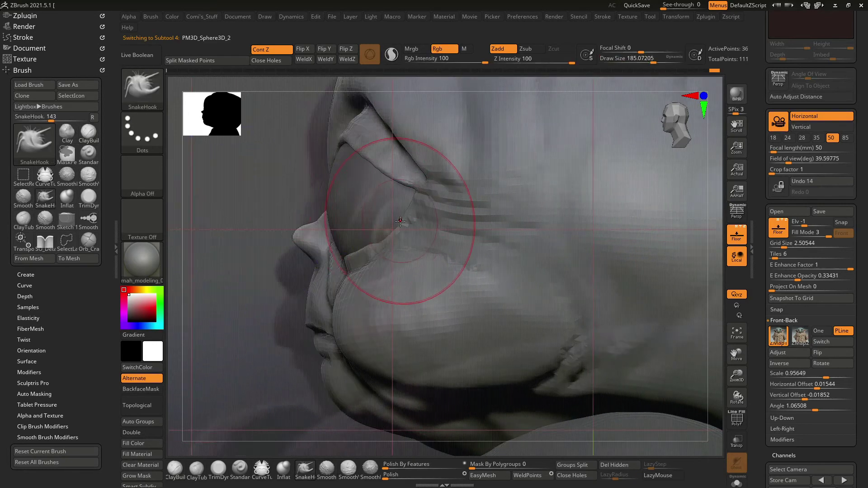
key(bracketleft)
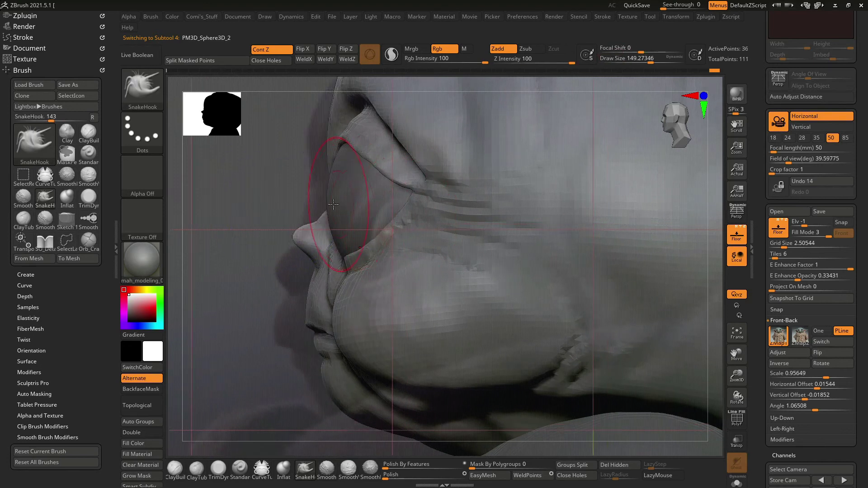
SnakeHook the eye-socket rim and cheek, shrinking the brush as needed.
right_drag(333, 205, 394, 187)
right_drag(455, 177, 380, 150)
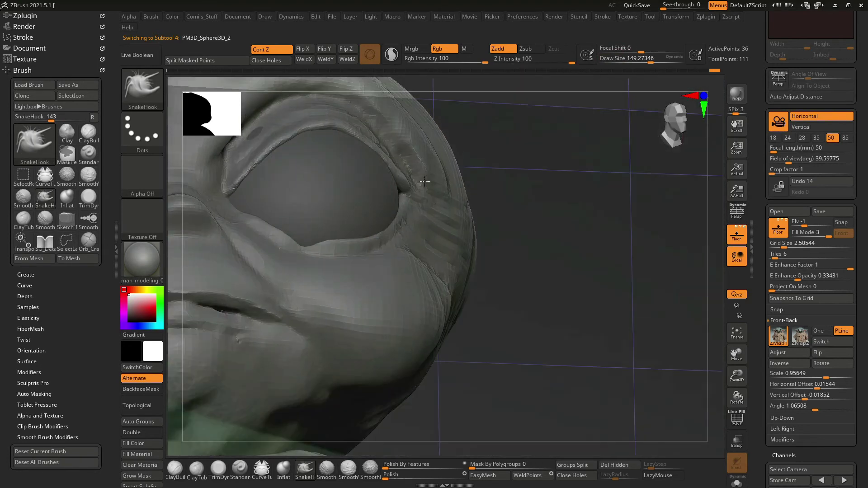
key(bracketleft)
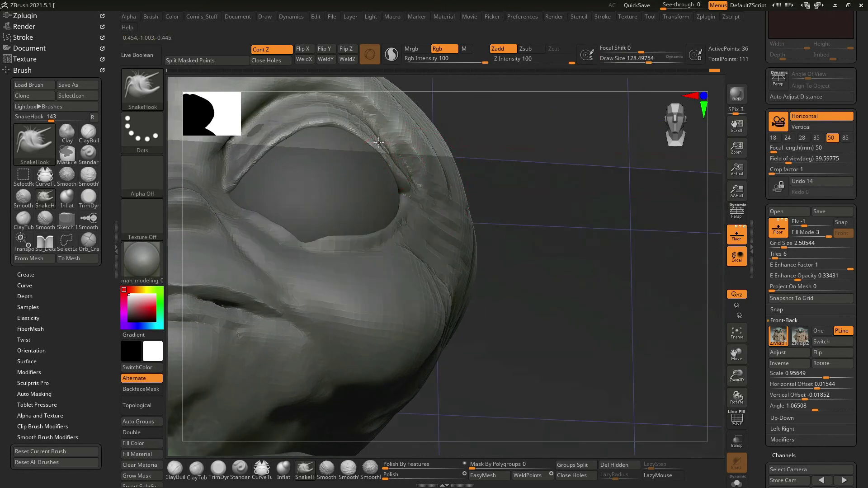
mouse_move(383, 234)
right_down()
mouse_move(409, 239)
mouse_move(337, 248)
right_up()
key(bracketleft)
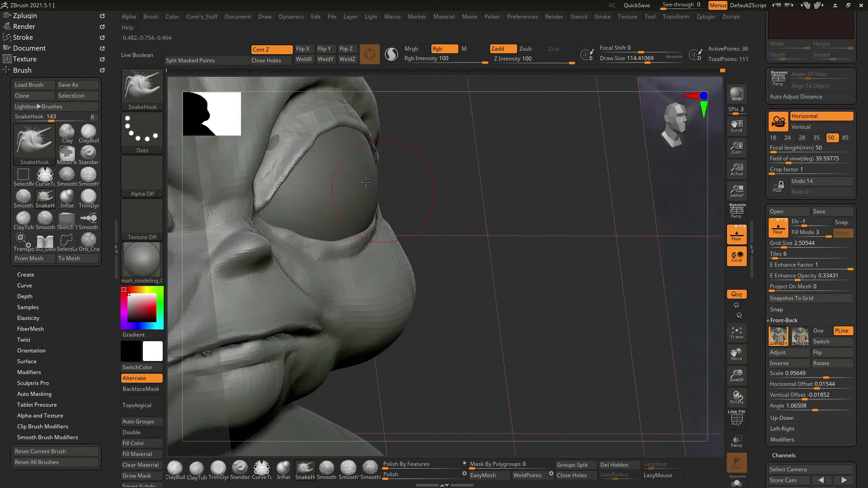
right_drag(450, 150, 331, 154)
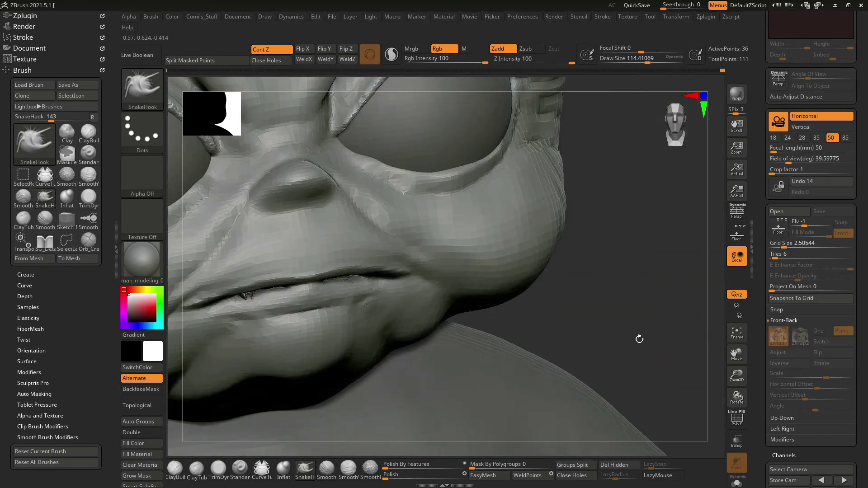
Mask off the lip area and lower fold with MaskPen in side profile.
key(space)
key(ctrl)
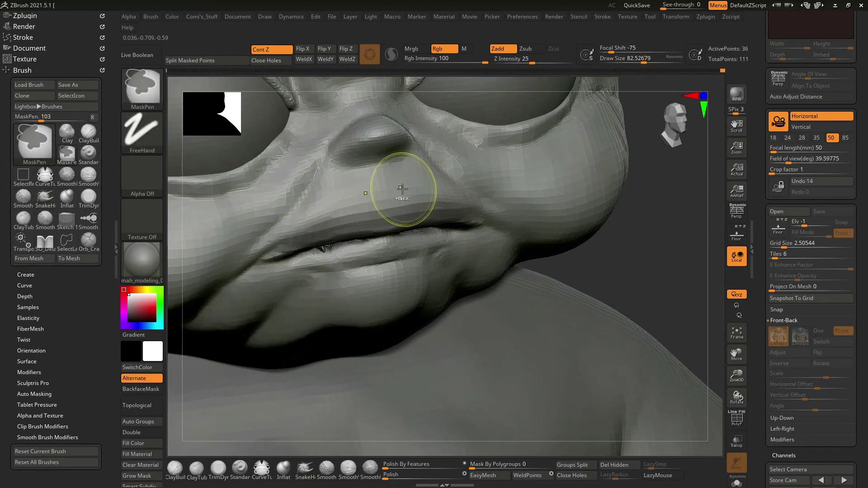
mouse_move(495, 229)
right_down()
mouse_move(654, 244)
mouse_move(621, 253)
right_up()
key(space)
right_drag(506, 226, 528, 228)
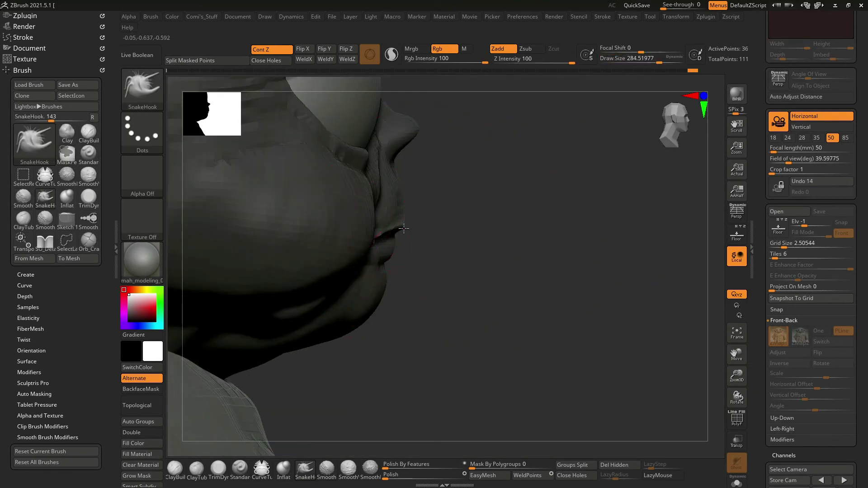
right_drag(422, 228, 420, 229)
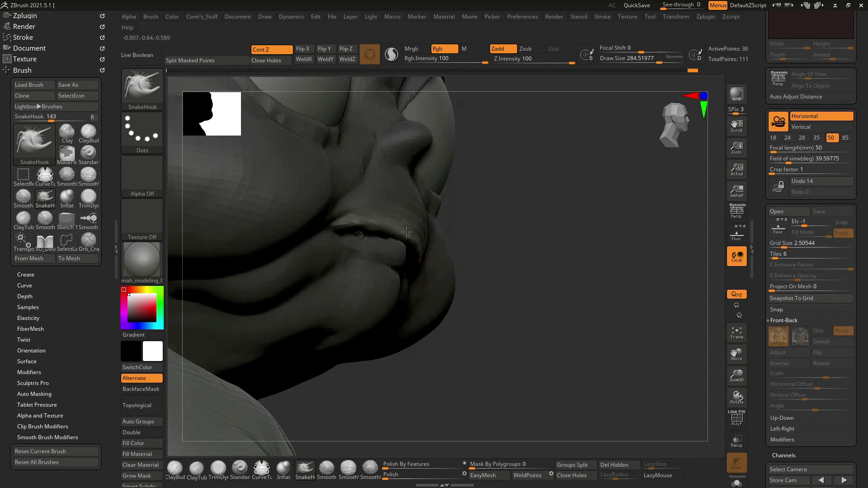
mouse_move(361, 223)
right_down()
mouse_move(510, 223)
mouse_move(556, 276)
mouse_move(574, 209)
mouse_move(617, 248)
mouse_move(385, 212)
right_up()
key(space)
key(ctrl)
mouse_move(361, 201)
ctrl+mouse_down()
mouse_move(452, 226)
mouse_move(394, 244)
mouse_move(302, 210)
ctrl+mouse_up()
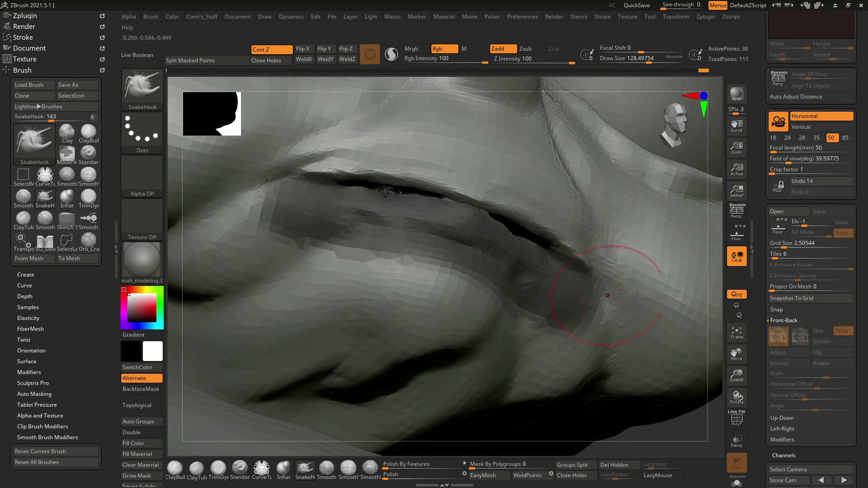
Enlarge the brush to about 322 and pull the lips out further in profile.
alt+right_drag(717, 249, 700, 271)
key(space)
drag(549, 217, 560, 213)
right_drag(562, 210, 408, 206)
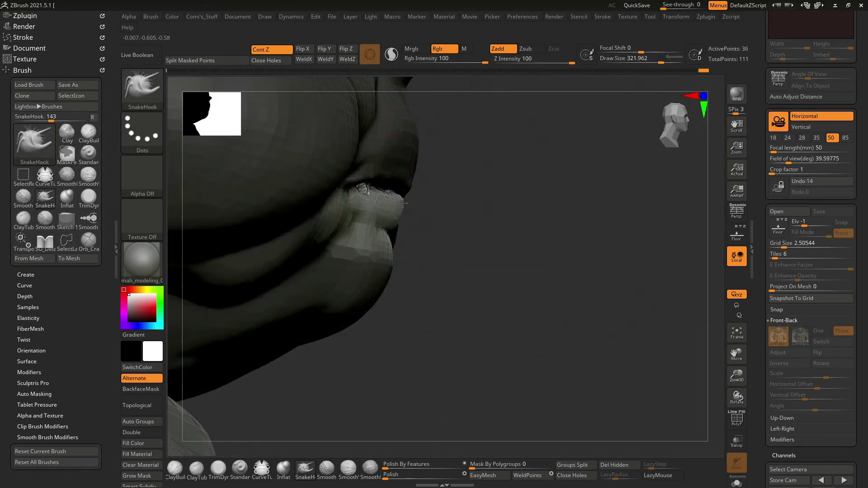
mouse_move(479, 274)
right_down()
mouse_move(457, 262)
mouse_move(419, 272)
right_up()
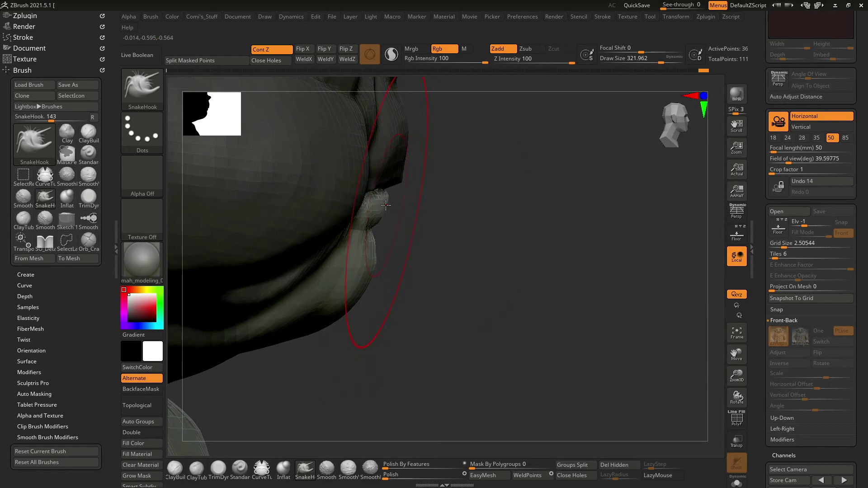
mouse_move(515, 158)
right_down()
mouse_move(562, 300)
mouse_move(556, 236)
mouse_move(505, 242)
mouse_move(611, 238)
mouse_move(568, 316)
mouse_move(401, 179)
right_up()
Apply Flip X and then WeldX to make the head's two halves symmetrical.
key(space)
key(shift)
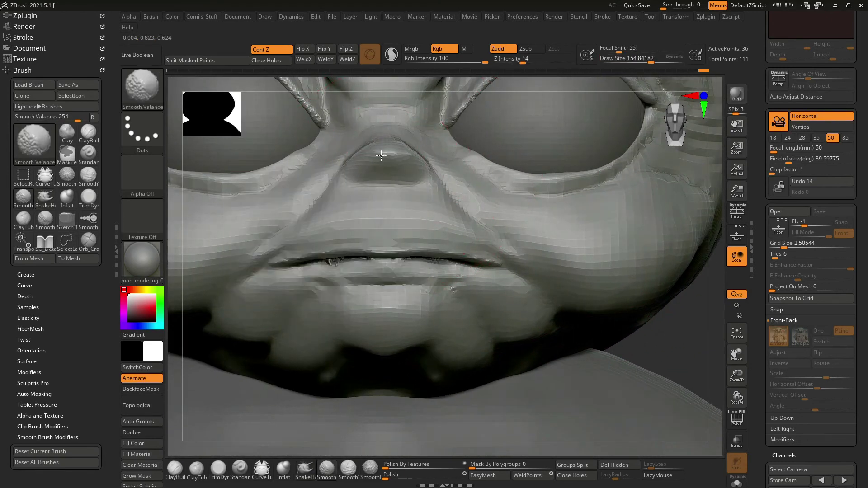
key(shift)
alt+right_drag(698, 303, 662, 287)
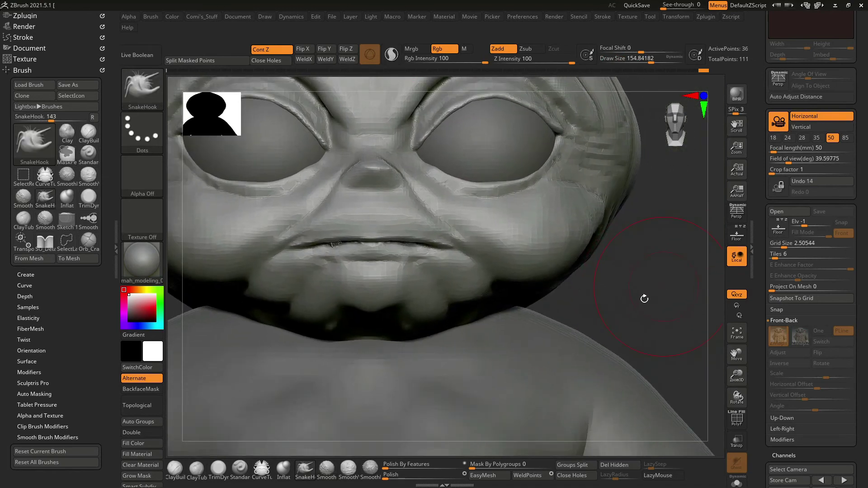
key(space)
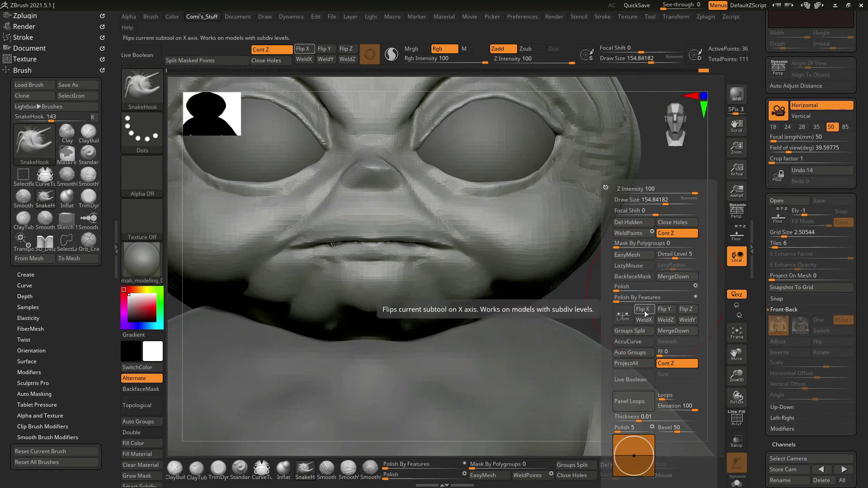
click(646, 311)
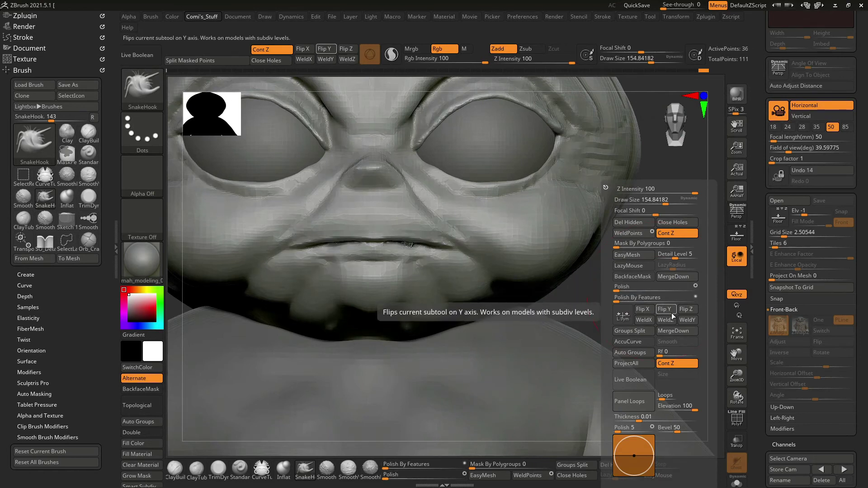
click(650, 323)
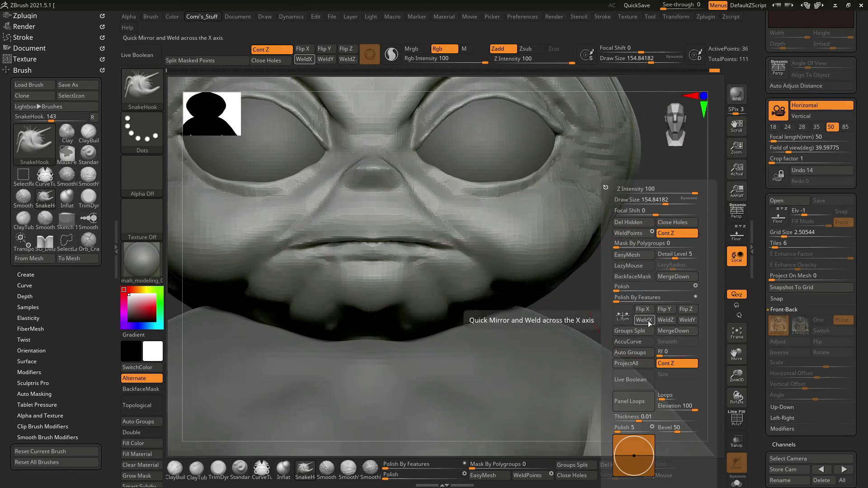
alt+drag(633, 294, 642, 276)
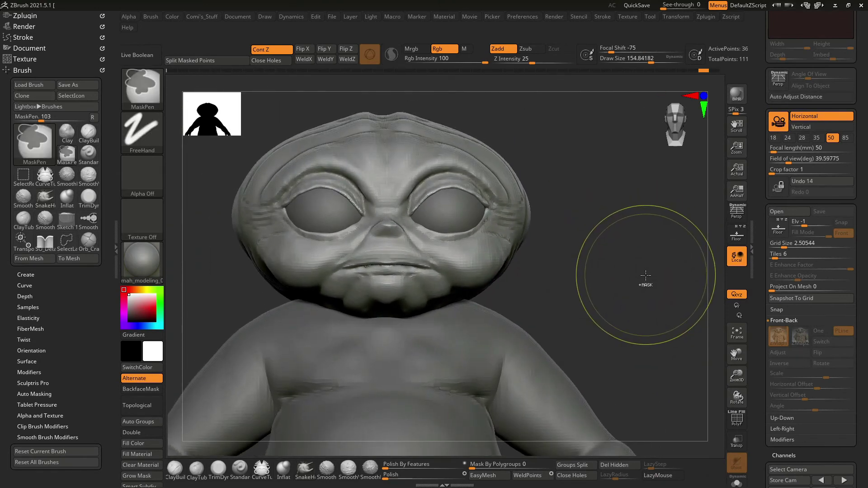
Smooth the skin around the lips, then orbit down to frame the lip crease.
alt+drag(630, 285, 632, 326)
key(space)
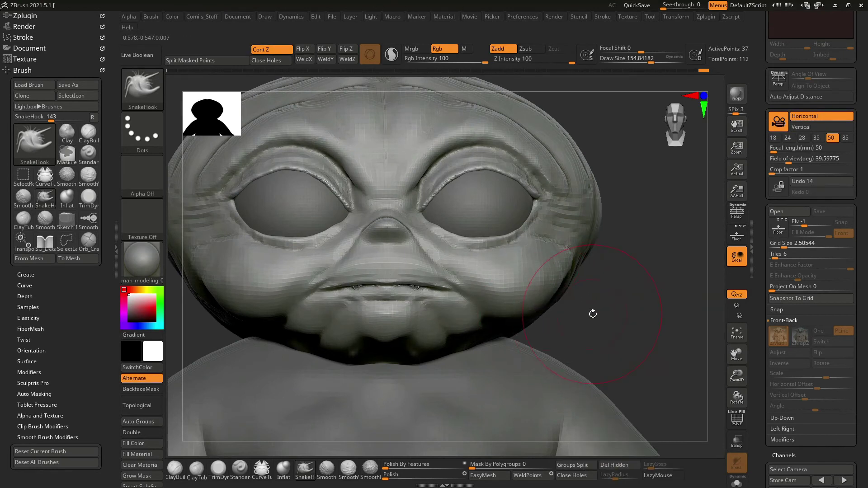
drag(592, 313, 415, 278)
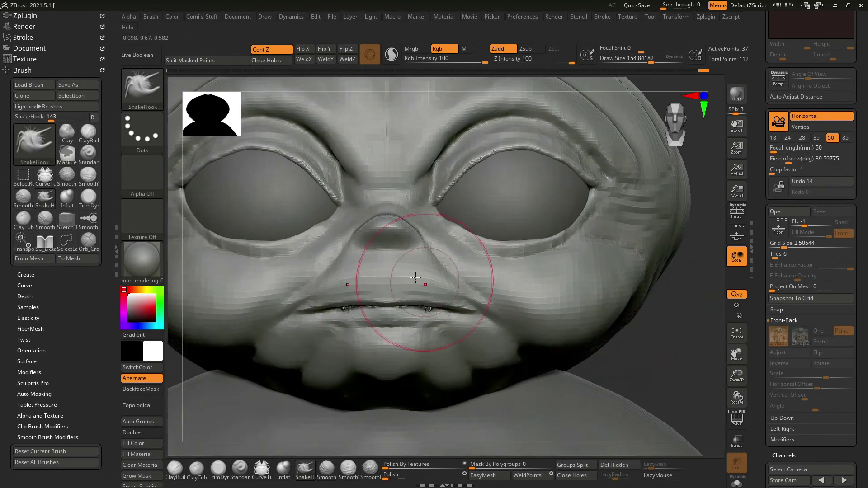
key(space)
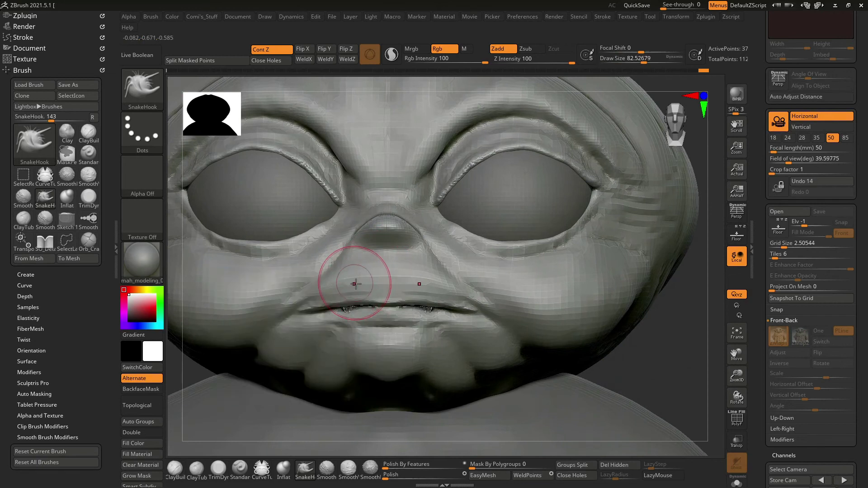
key(b)
key(c)
key(b)
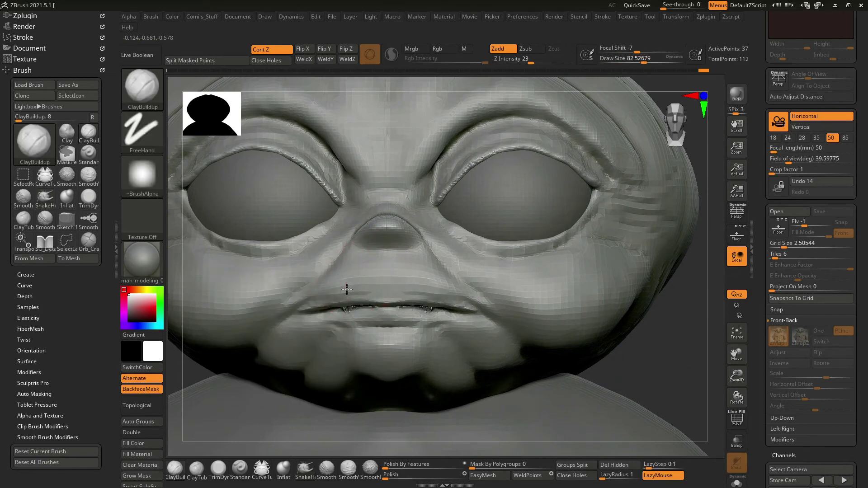
mouse_move(674, 343)
mouse_down()
mouse_move(659, 287)
mouse_move(655, 311)
mouse_move(571, 339)
mouse_up()
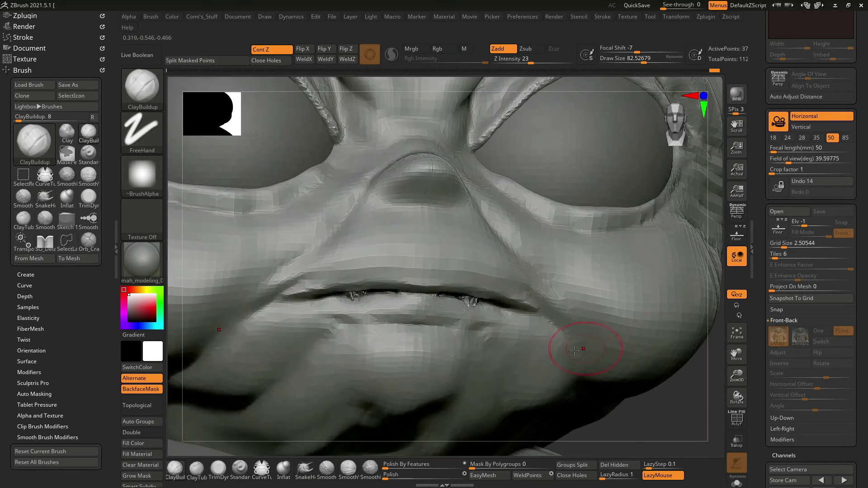
shift+drag(359, 300, 393, 316)
drag(669, 382, 641, 224)
drag(627, 106, 622, 221)
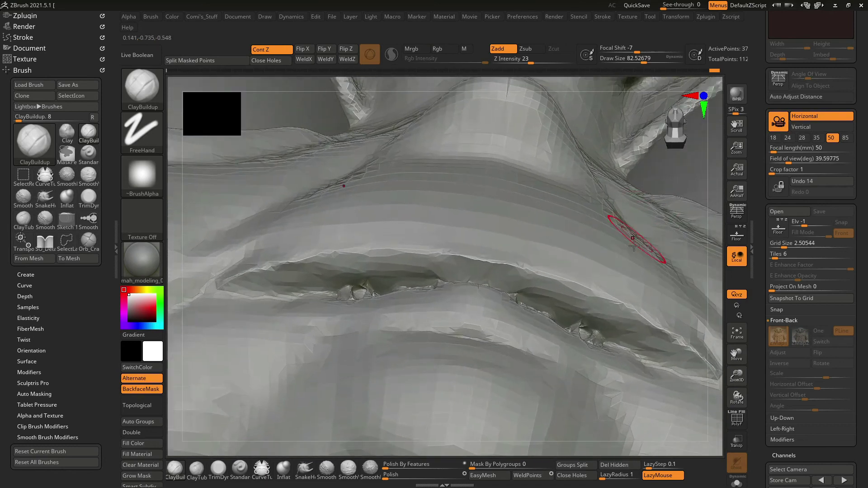
mouse_move(720, 249)
mouse_down()
mouse_move(611, 311)
mouse_move(583, 337)
mouse_up()
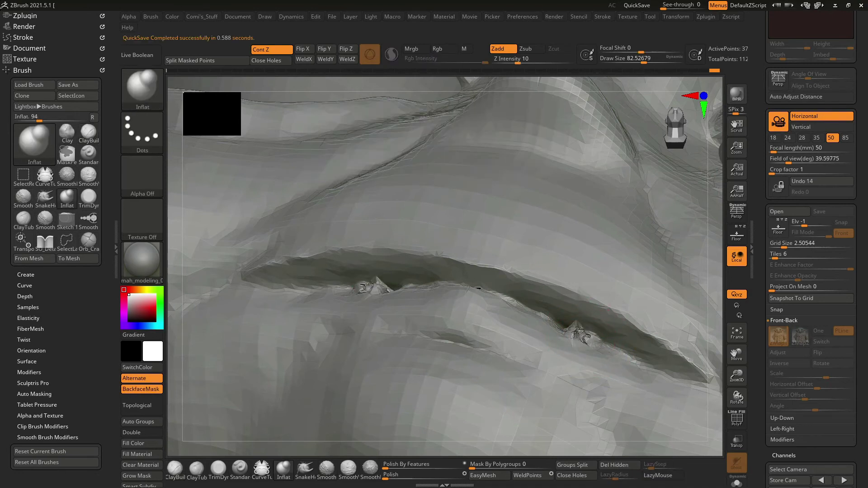
Carve the lip crease deeper along its length toward the upper left with SO_Detail.
key(shift)
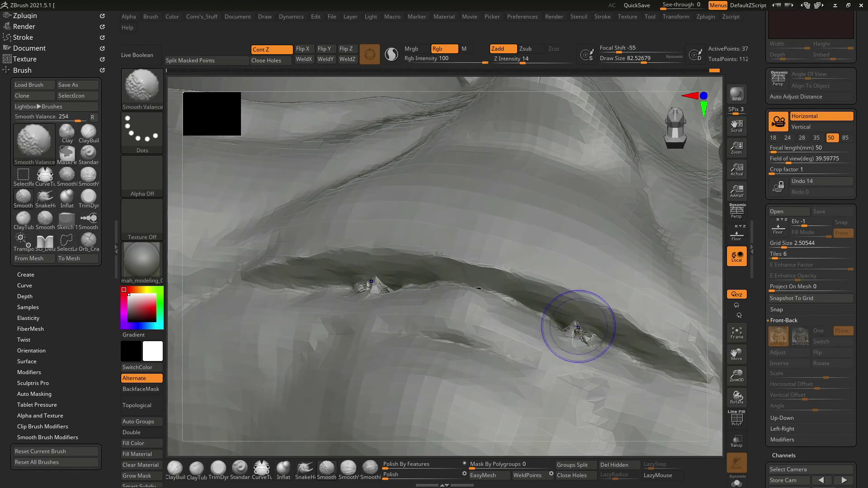
key(ctrl)
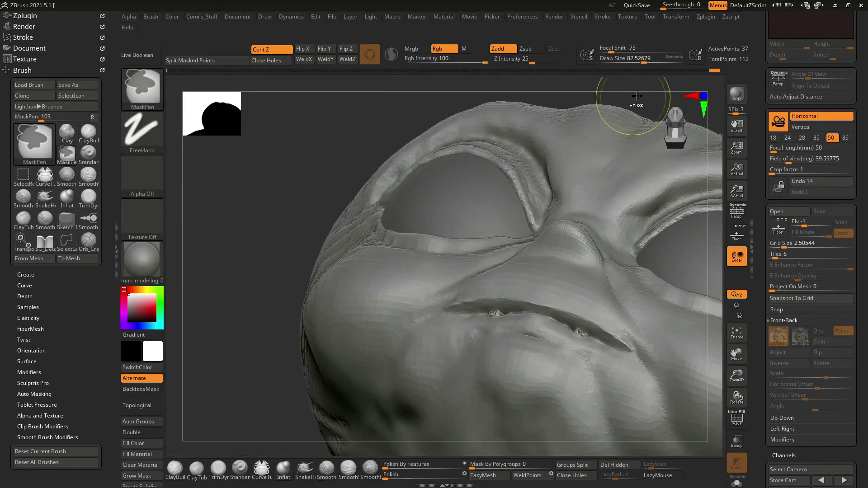
scroll(572, 327, up, 5)
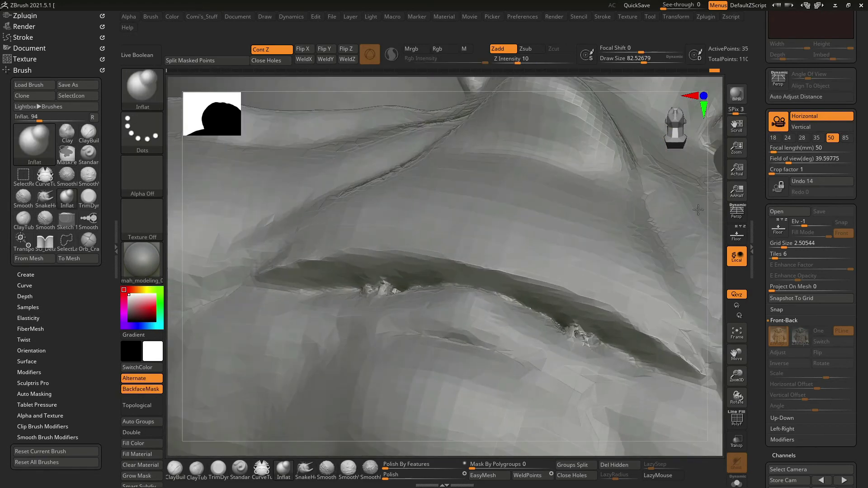
key(shift)
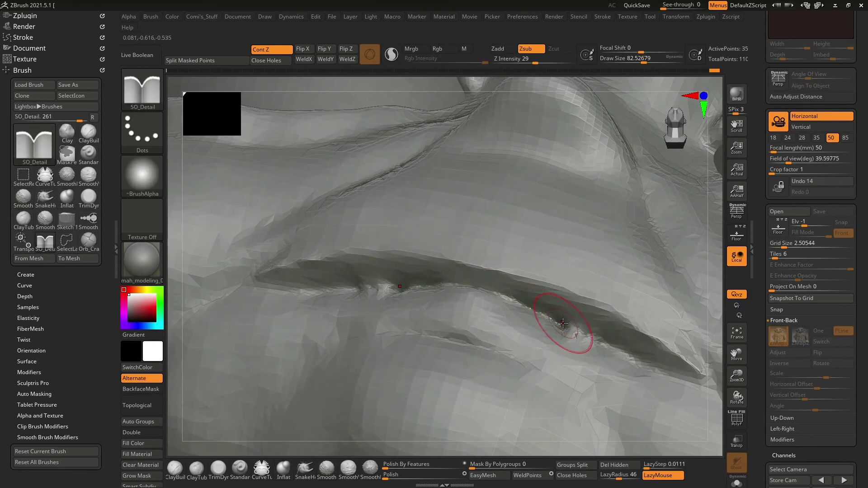
drag(599, 347, 616, 356)
drag(675, 377, 506, 301)
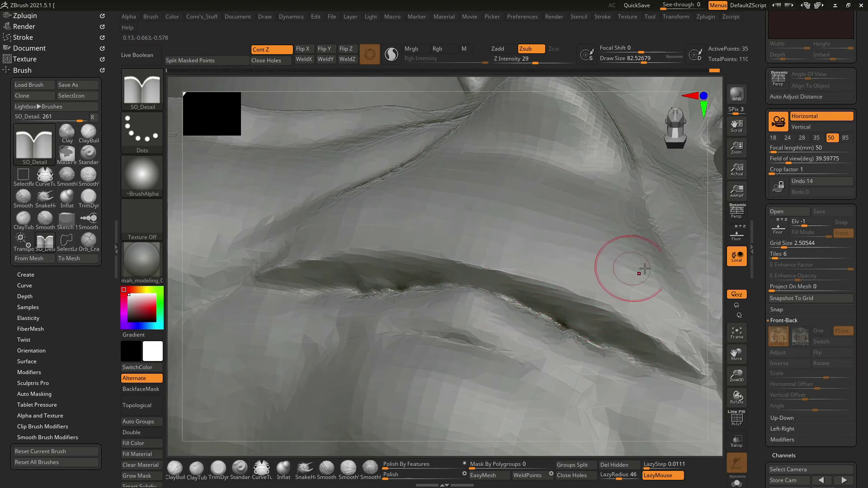
drag(721, 259, 617, 291)
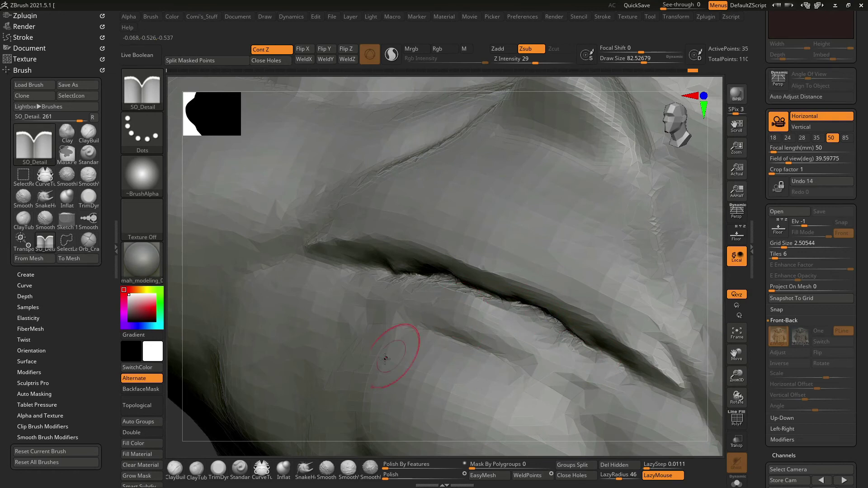
ctrl+right_drag(413, 84, 284, 286)
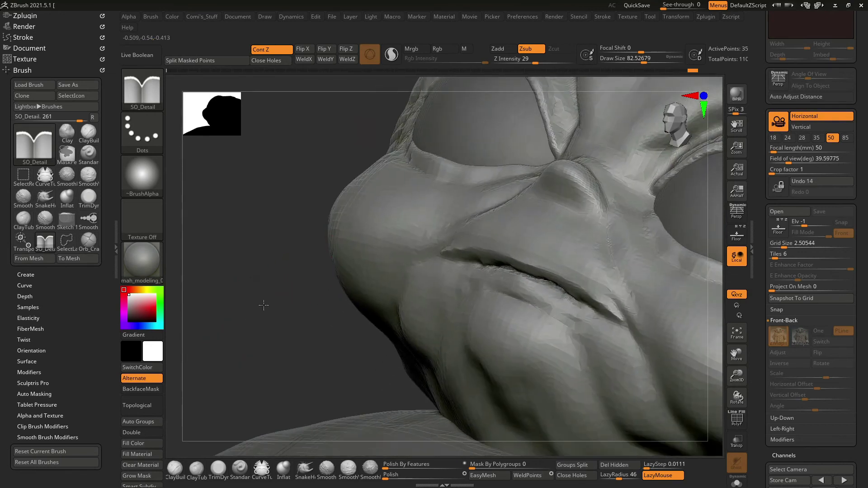
mouse_move(282, 336)
alt+right_down()
mouse_move(241, 384)
mouse_move(266, 342)
alt+right_up()
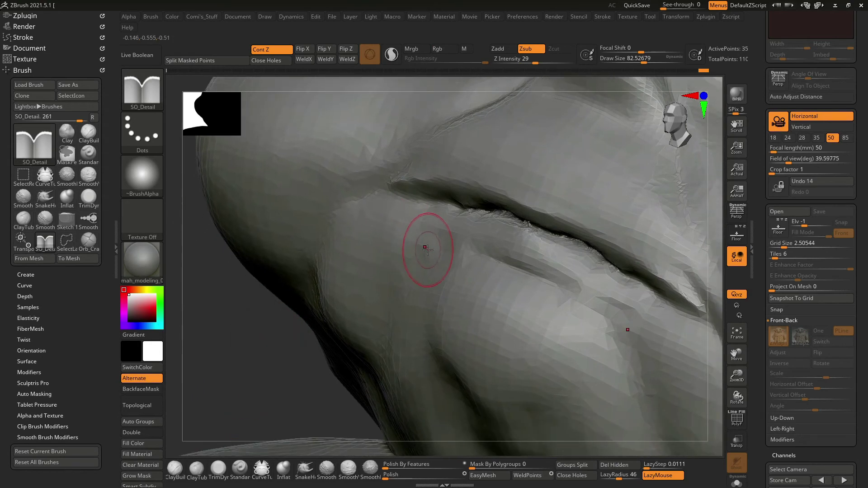
Switch to ClayBuildup at about draw size 105 and reframe the view on the lips.
key(b)
key(c)
key(b)
key(space)
mouse_move(401, 224)
mouse_down()
mouse_move(389, 238)
mouse_move(452, 222)
mouse_move(413, 230)
mouse_up()
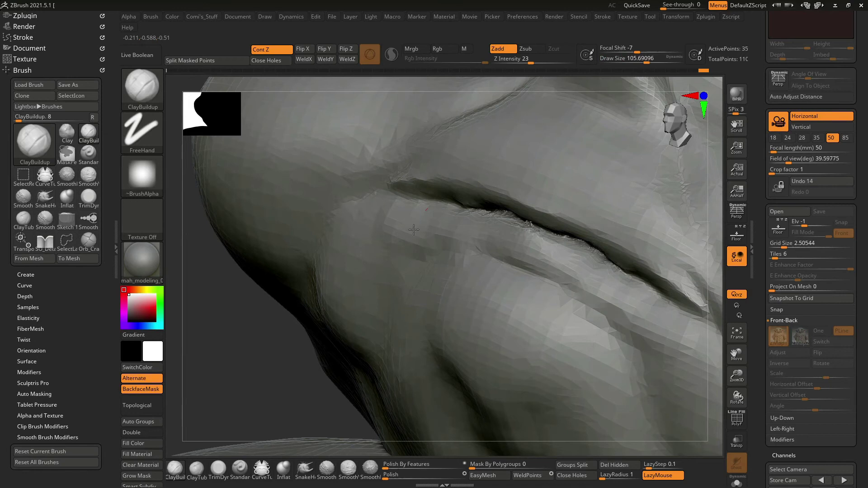
ctrl+right_drag(261, 359, 267, 290)
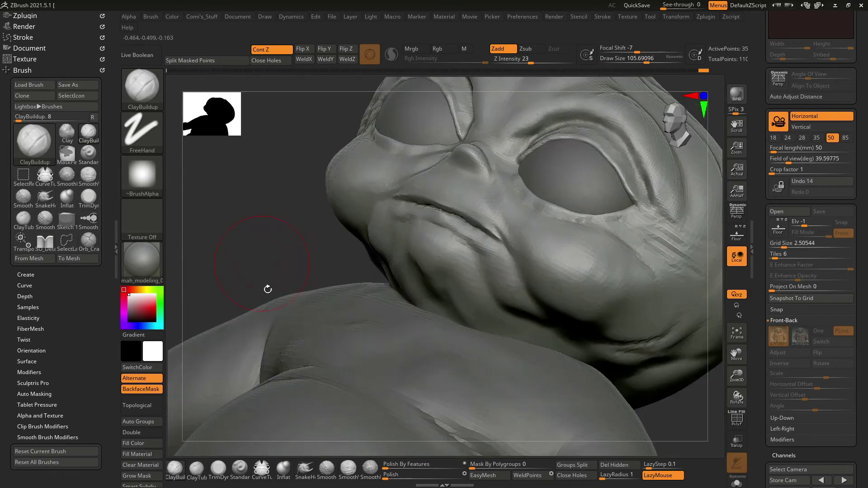
drag(685, 401, 656, 371)
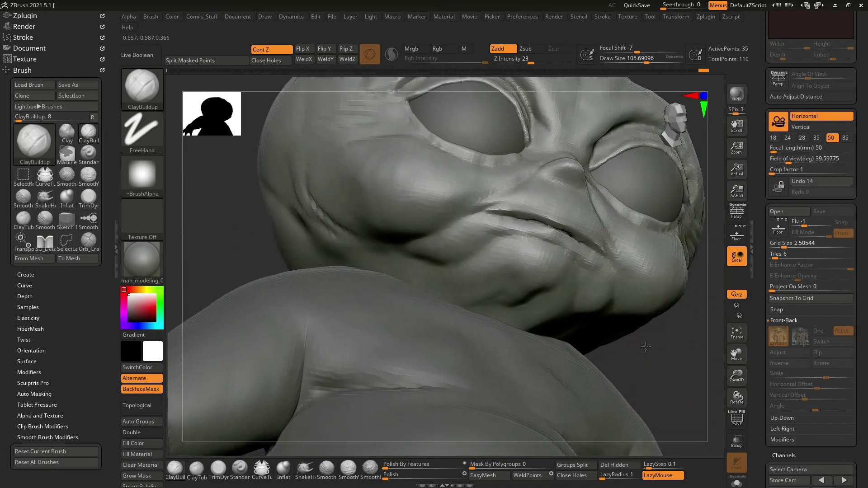
ctrl+right_drag(633, 343, 583, 304)
mouse_move(583, 303)
mouse_down()
mouse_move(461, 184)
mouse_move(516, 199)
mouse_up()
key(space)
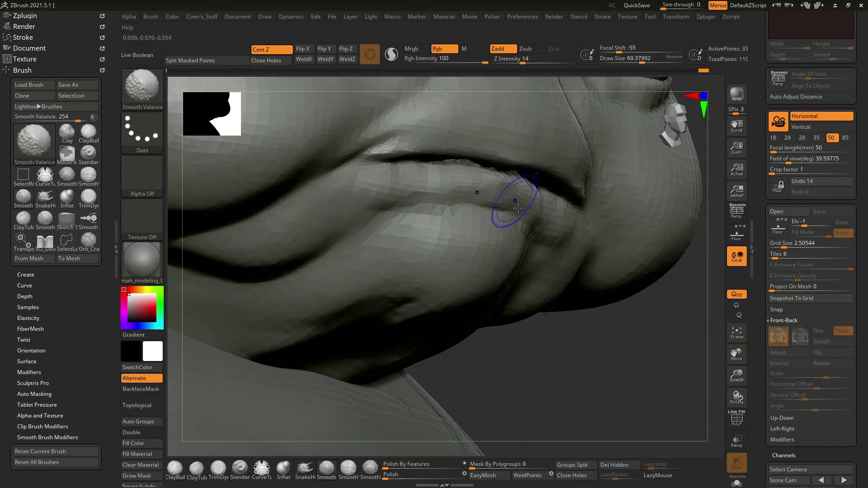
Build up the upper lip slightly along the mouth crease with ClayBuildup.
drag(618, 339, 568, 288)
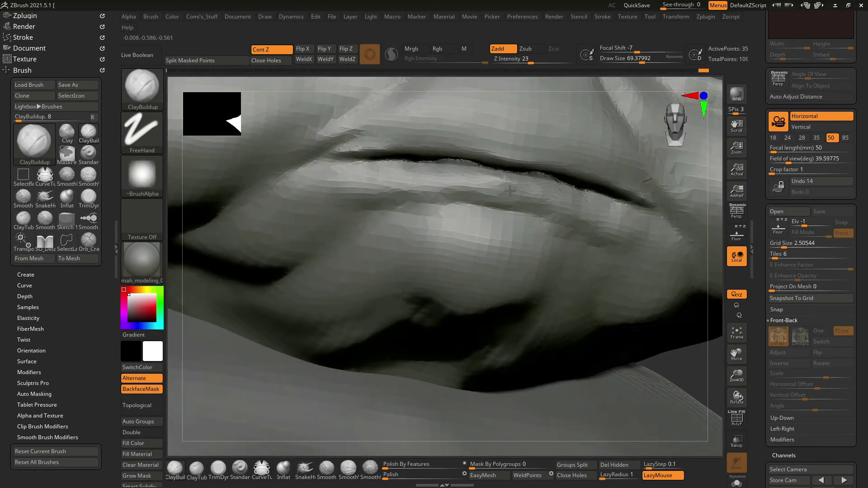
drag(484, 179, 523, 183)
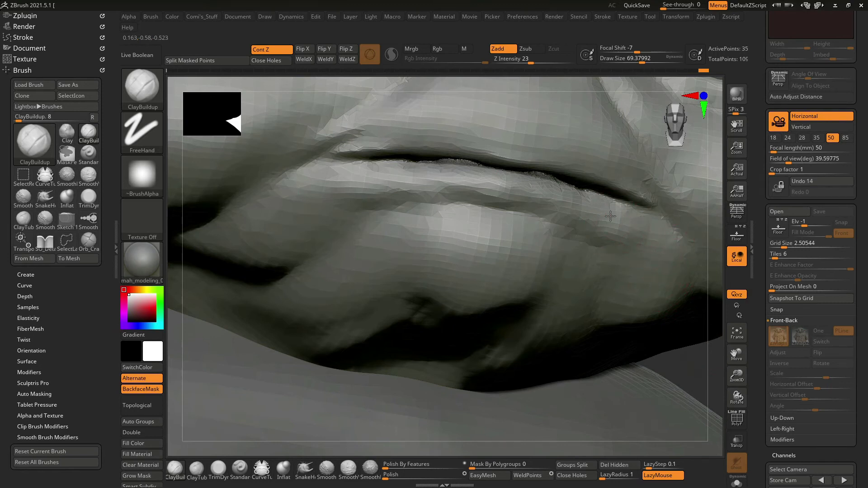
mouse_move(716, 340)
alt+mouse_down()
mouse_move(717, 284)
mouse_move(413, 226)
alt+mouse_up()
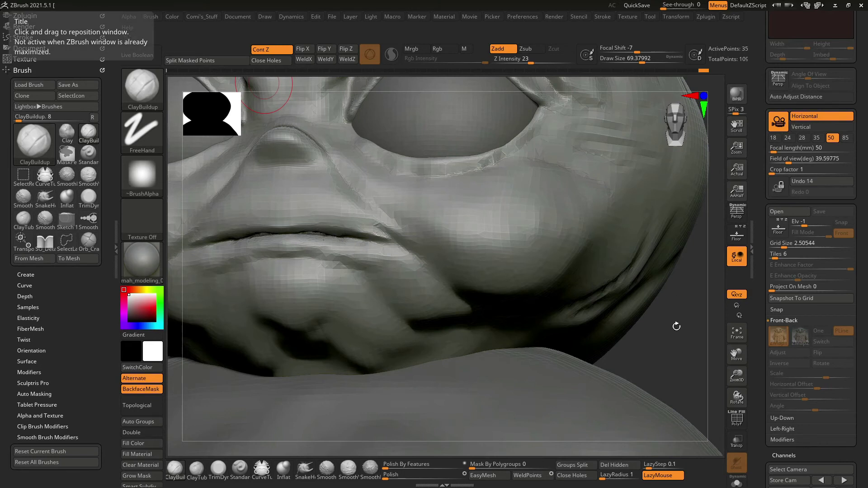
Orbit across the nose and eye socket to check the result, ending on a front close-up.
drag(676, 327, 624, 312)
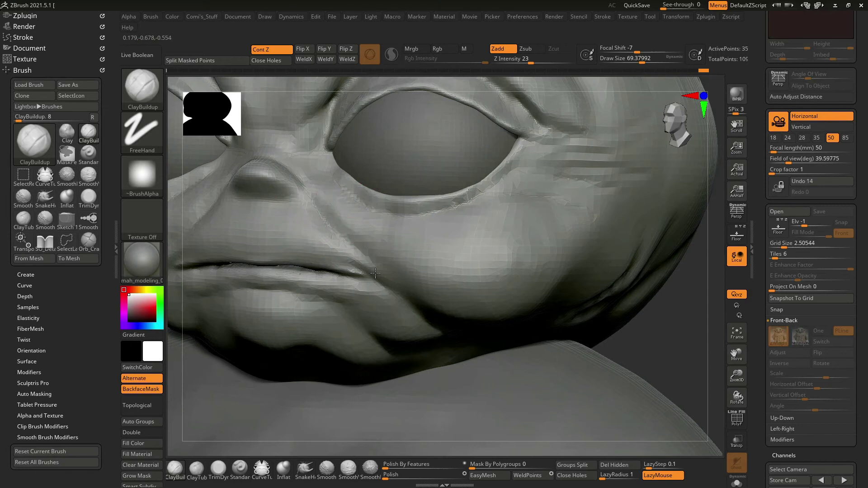
drag(627, 310, 649, 252)
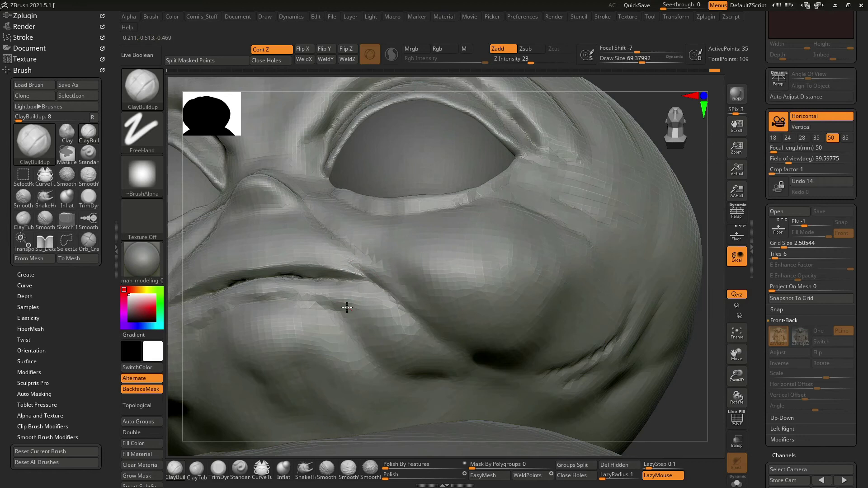
drag(647, 380, 662, 340)
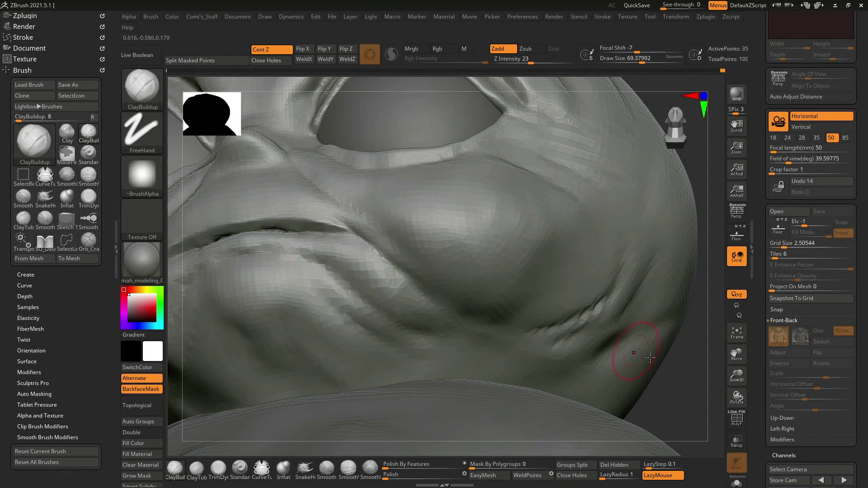
key(f)
mouse_move(630, 300)
shift+mouse_down()
mouse_move(641, 311)
mouse_move(658, 282)
mouse_move(613, 272)
mouse_move(661, 248)
mouse_move(645, 291)
mouse_move(664, 306)
mouse_move(635, 287)
mouse_move(642, 269)
mouse_move(655, 286)
mouse_move(429, 187)
shift+mouse_up()
key(d)
Set LazyRadius to 14, groove the eye's inner-corner lid crease, and turn on PolyF.
drag(668, 266, 520, 256)
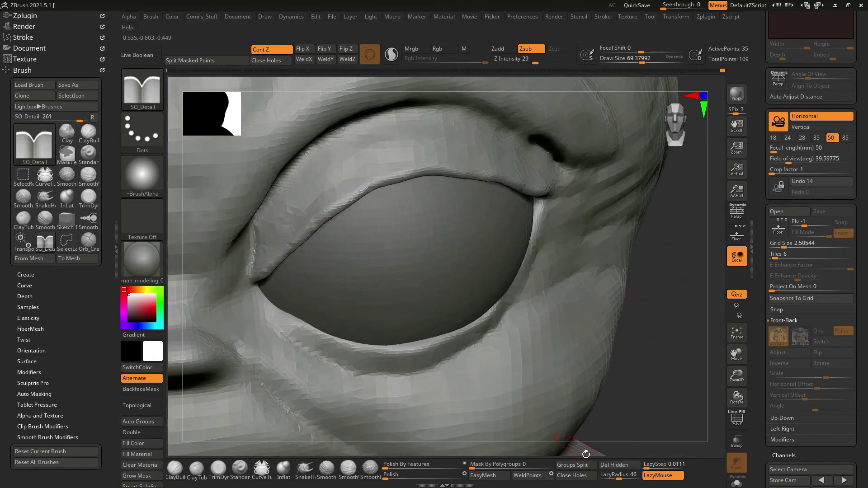
drag(612, 478, 609, 477)
drag(684, 314, 490, 291)
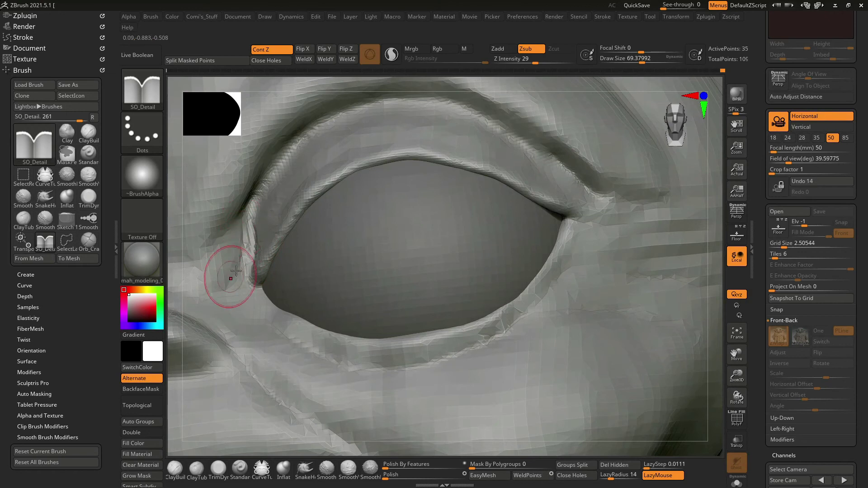
alt+drag(310, 87, 393, 105)
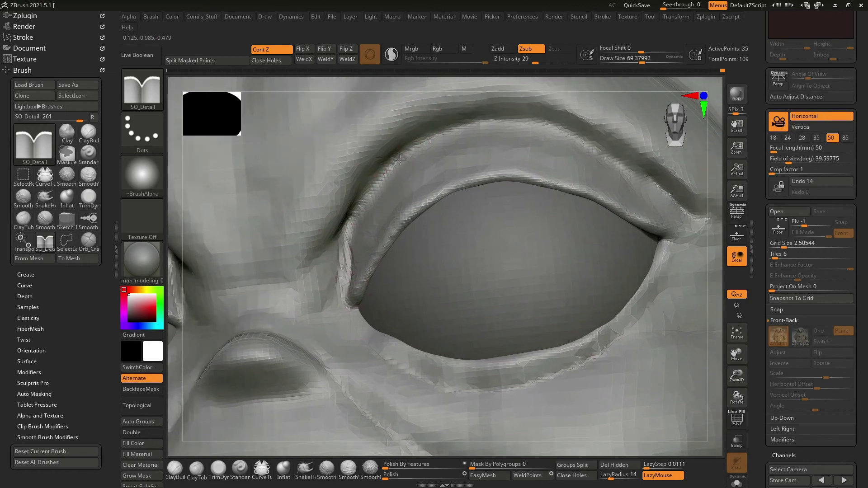
drag(510, 86, 468, 174)
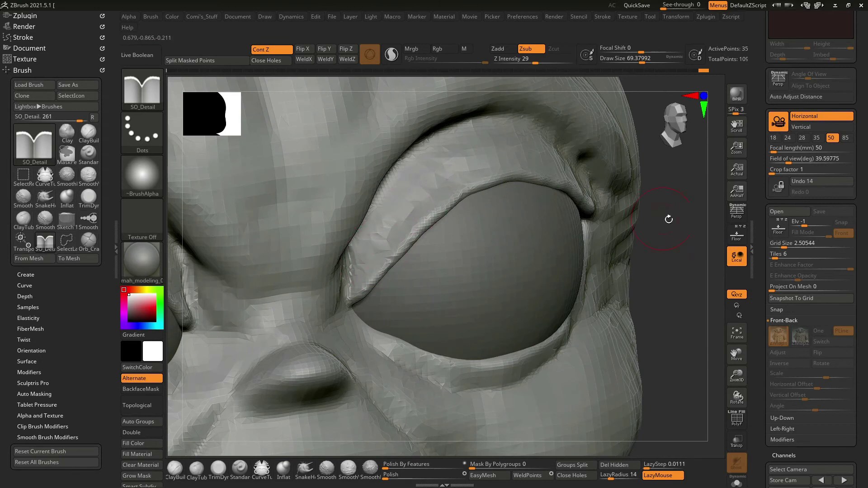
mouse_move(689, 252)
mouse_down()
mouse_move(686, 270)
mouse_move(631, 222)
mouse_up()
key(shift+f)
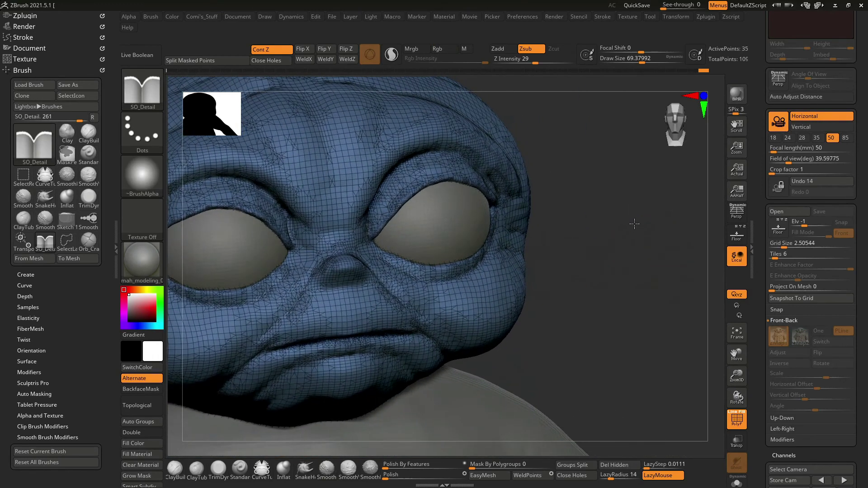
Hide the wireframe and raise the subdivision level to 6.
drag(632, 222, 637, 228)
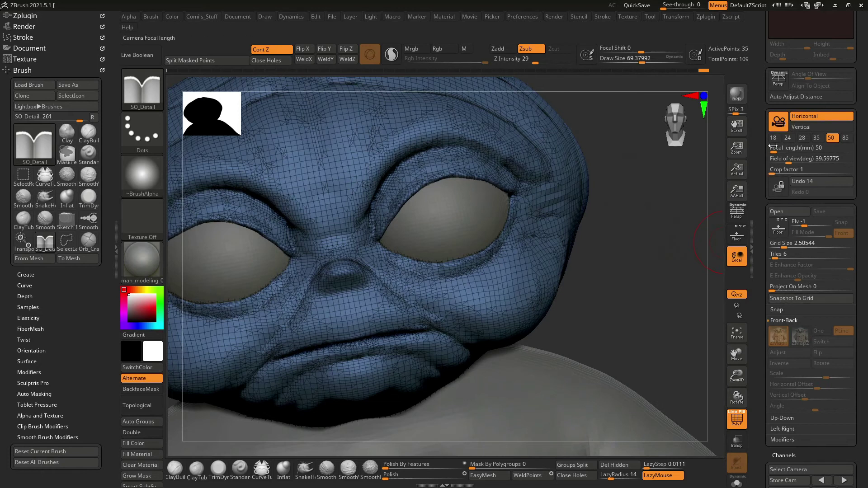
scroll(762, 71, up, 5)
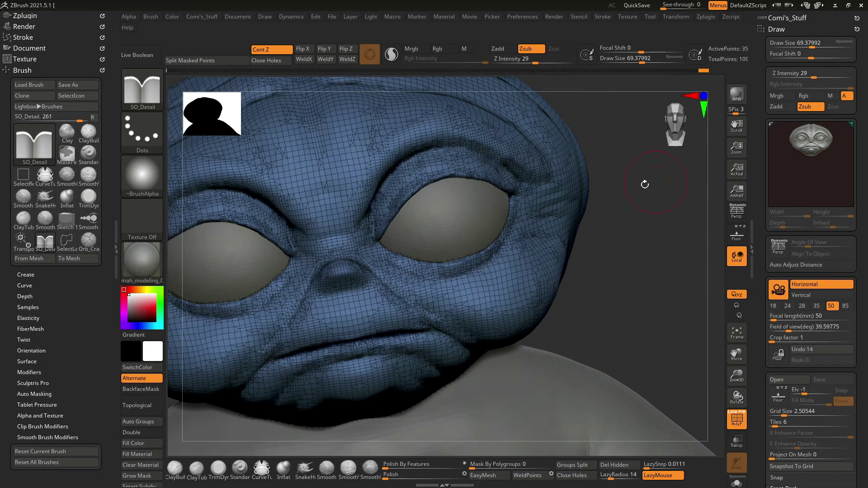
key(shift+f)
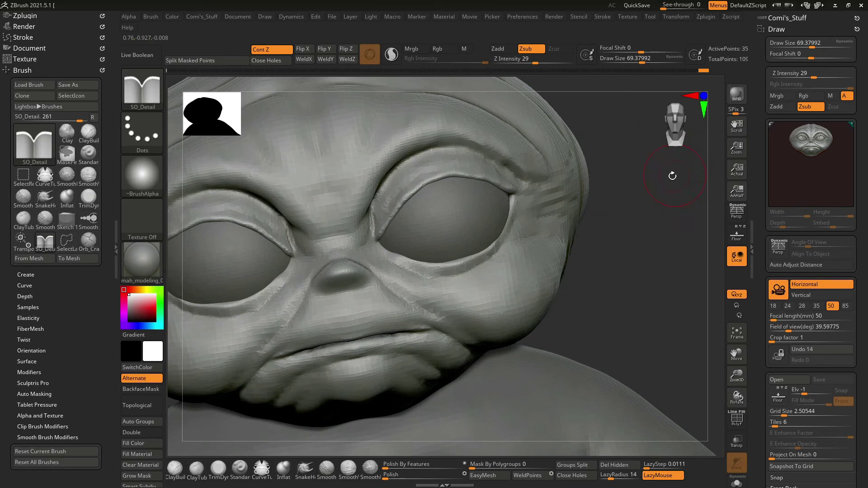
key(space)
drag(670, 255, 673, 256)
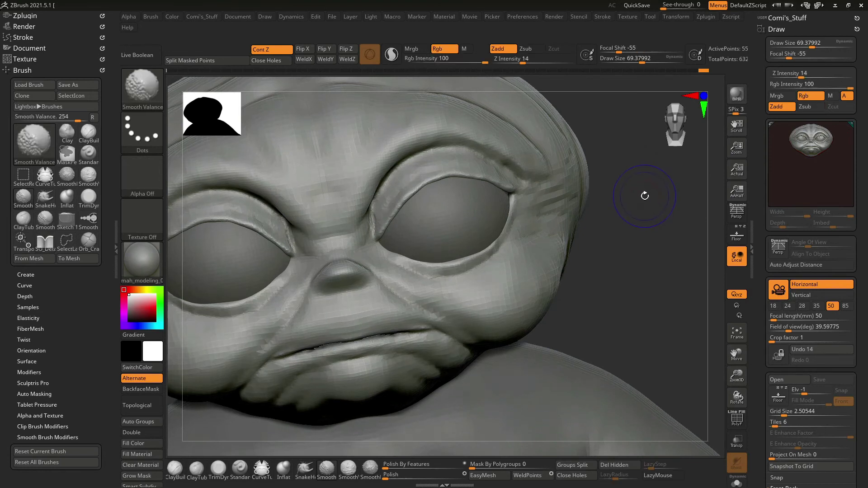
Toggle the PolyF wireframe while smoothing, ending with the whole face shown in wireframe.
key(shift+f)
alt+drag(657, 225, 661, 235)
key(shift)
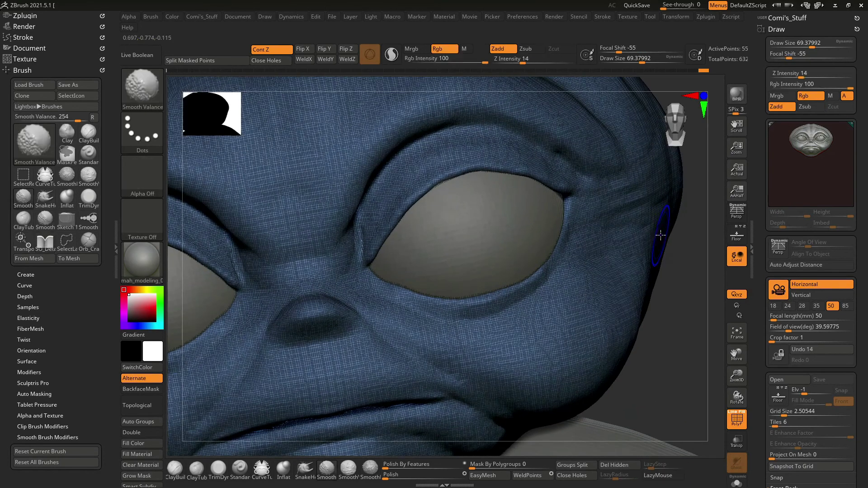
key(shift+f)
key(space)
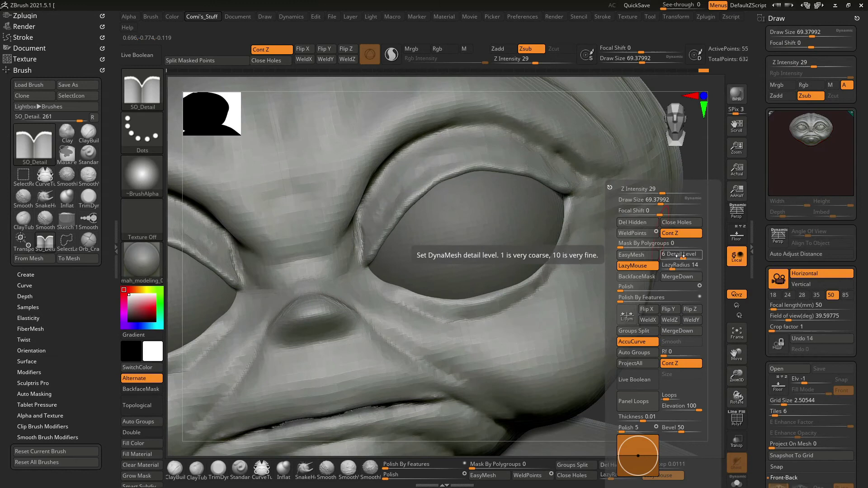
key(shift)
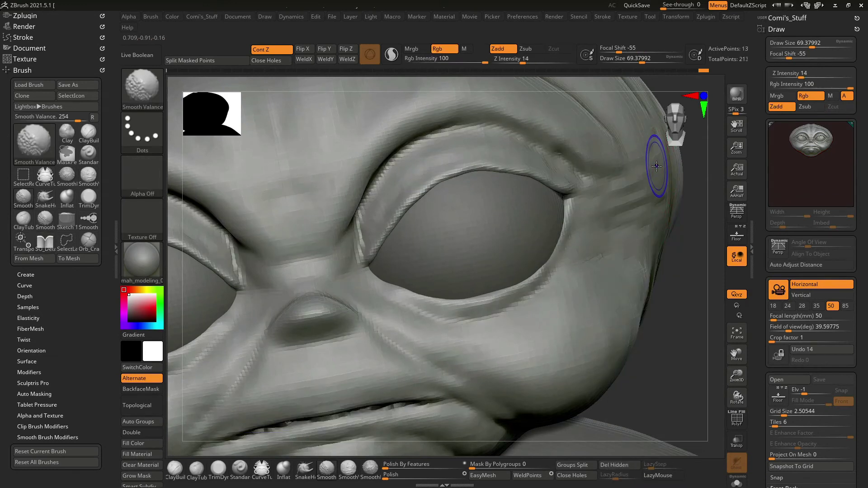
key(shift+f)
alt+drag(689, 317, 665, 257)
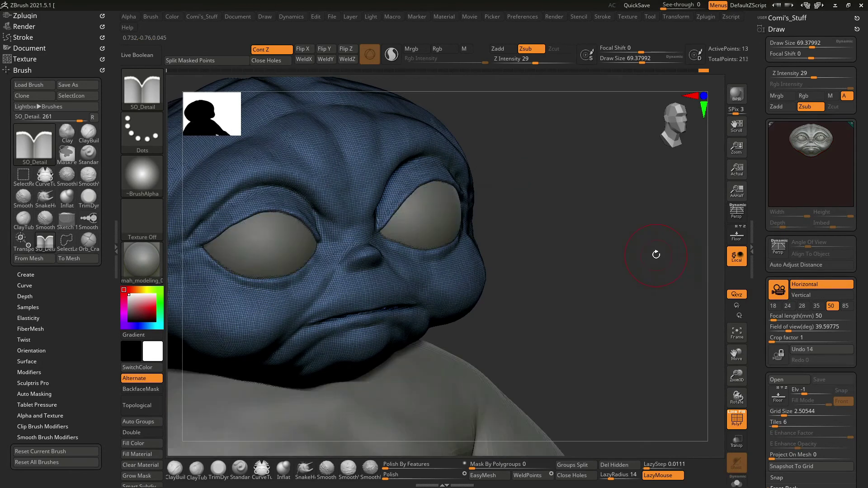
Enable BackfaceMask and carve the upper eyelid crease deeper with SO_Detail.
key(shift+f)
alt+drag(617, 237, 632, 235)
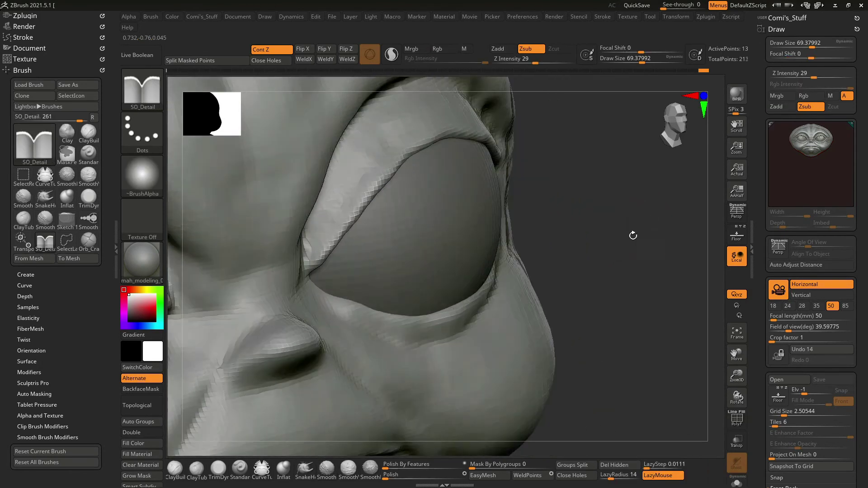
click(144, 390)
drag(577, 219, 563, 219)
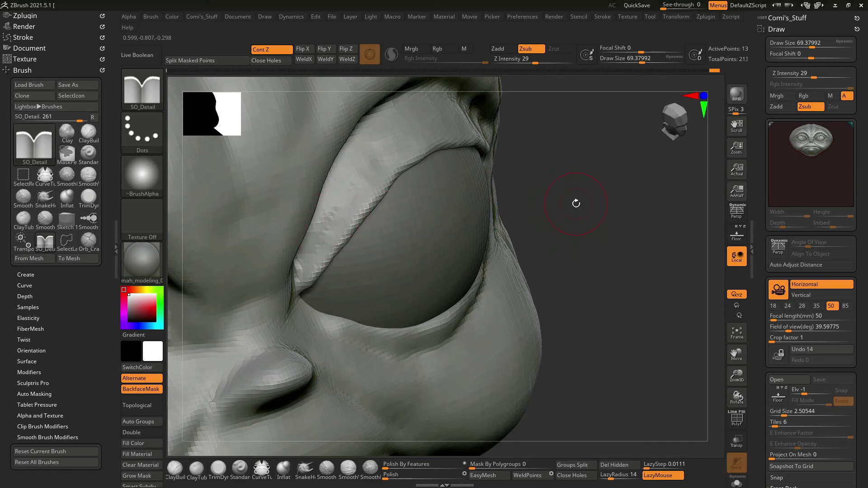
drag(393, 154, 330, 219)
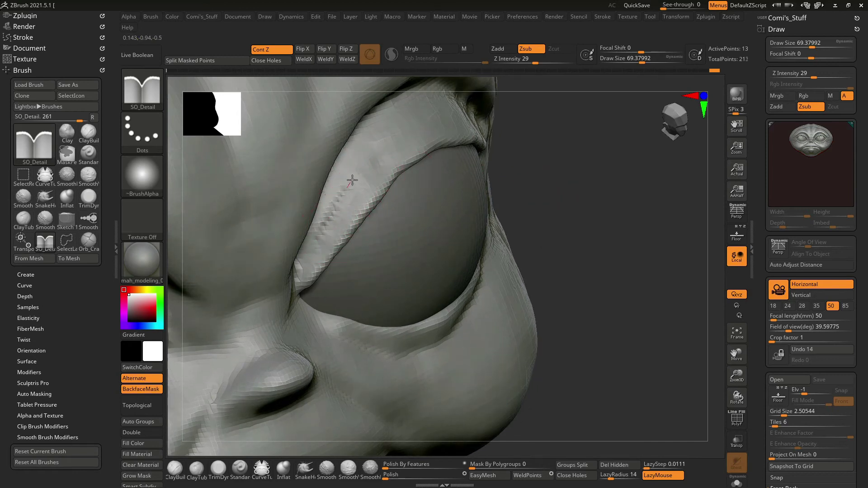
mouse_move(418, 119)
right_down()
mouse_move(489, 83)
mouse_move(411, 174)
right_up()
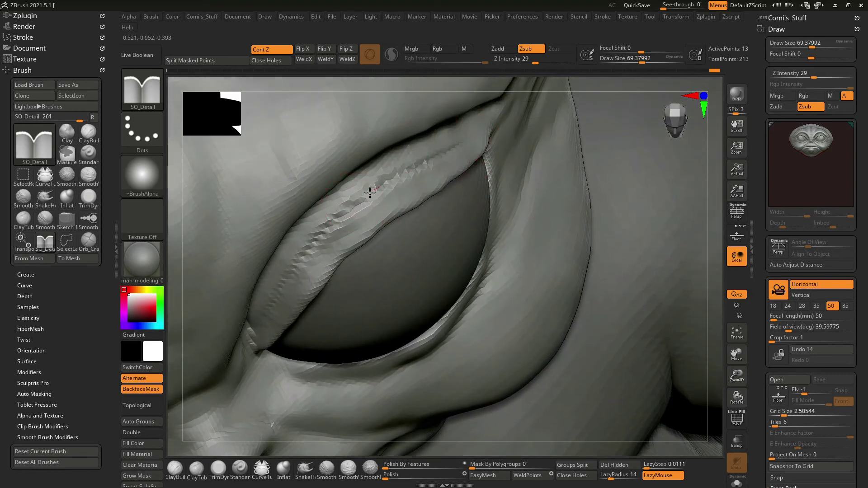
drag(370, 193, 327, 228)
right_drag(702, 182, 454, 160)
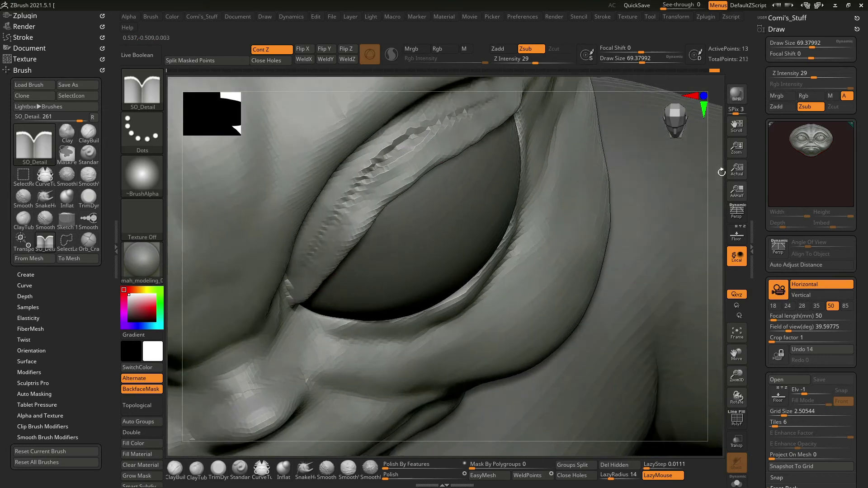
Select SnakeHook, inspect the eye from front and below, then select Inflat at low strength.
key(b)
key(s)
key(h)
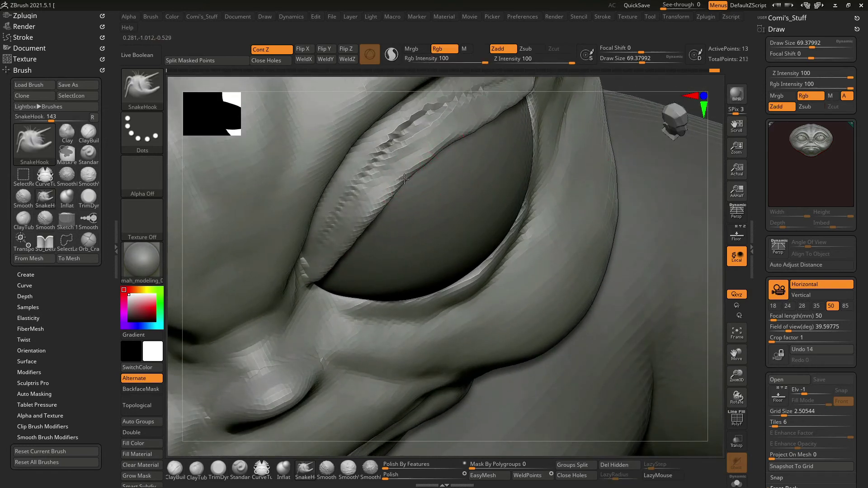
mouse_move(537, 81)
right_down()
mouse_move(597, 155)
mouse_move(558, 165)
right_up()
mouse_move(630, 93)
right_down()
mouse_move(661, 262)
mouse_move(620, 311)
right_up()
mouse_move(357, 410)
right_down()
mouse_move(355, 369)
mouse_move(399, 237)
right_up()
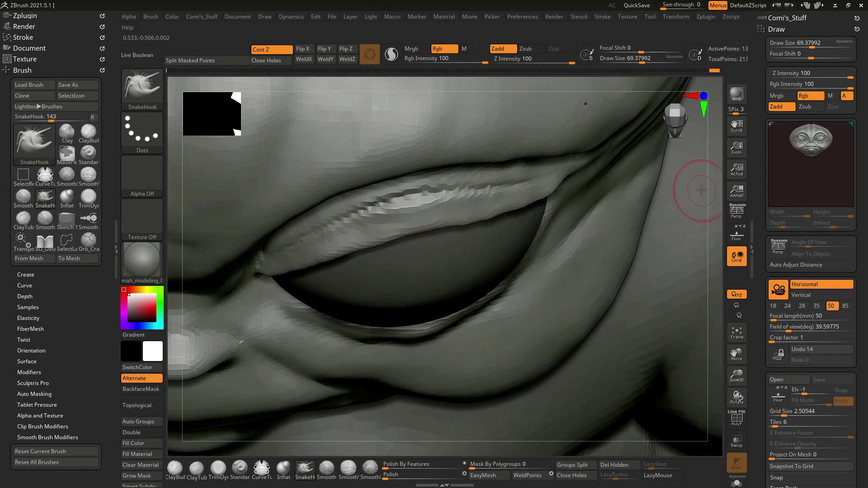
right_drag(702, 189, 537, 194)
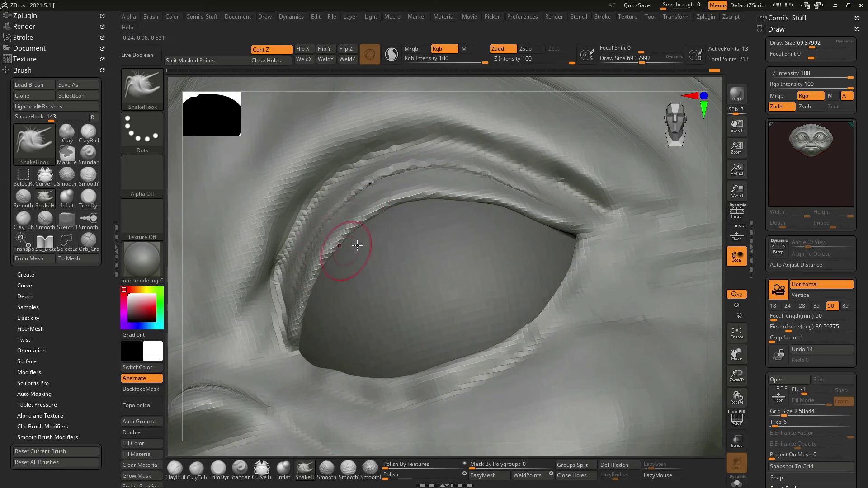
key(b)
key(i)
key(n)
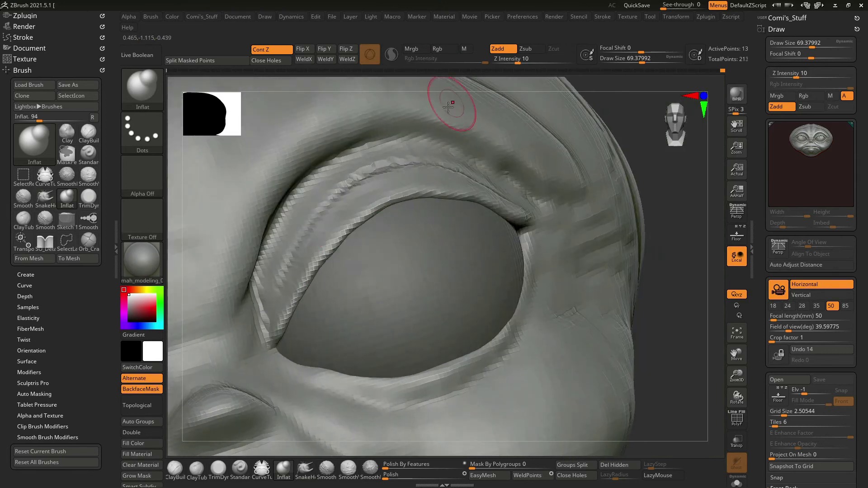
Orbit to face the eye head-on and shrink the Inflat brush to about 48.
right_drag(450, 85, 450, 96)
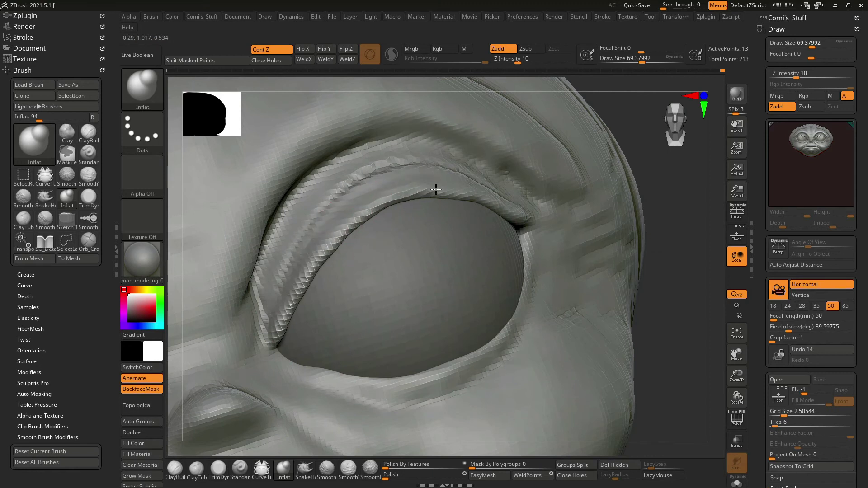
right_drag(588, 250, 626, 252)
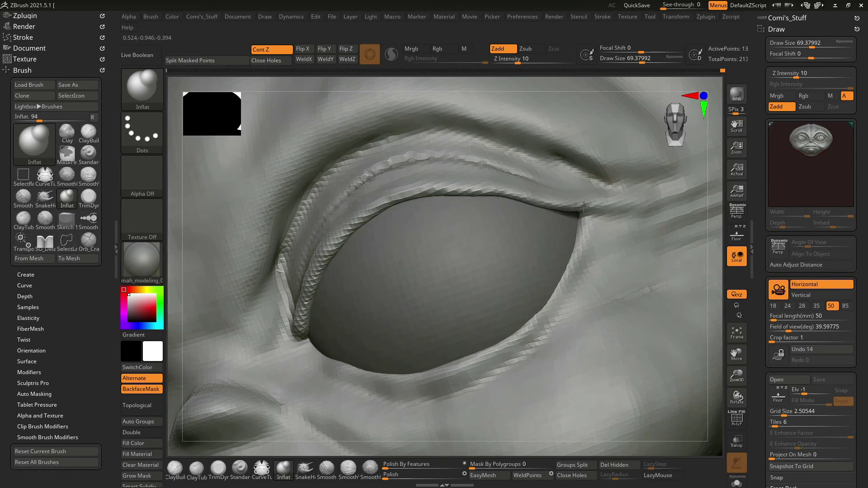
drag(716, 174, 718, 210)
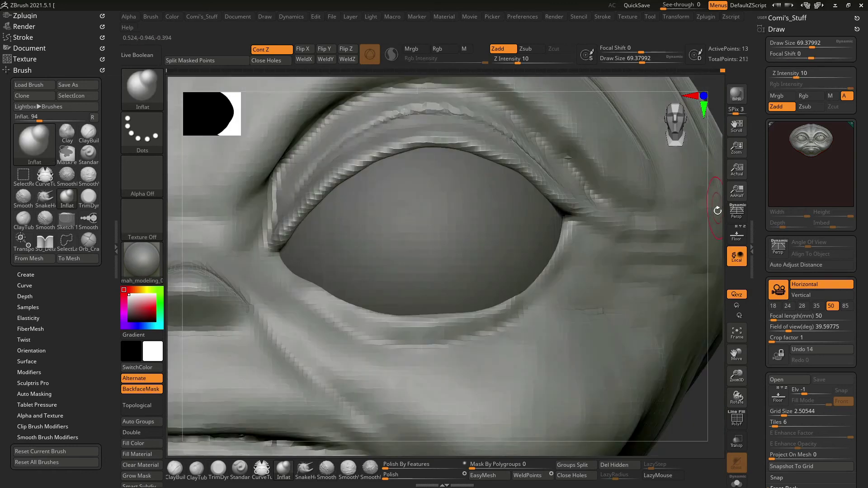
mouse_move(708, 374)
mouse_down()
mouse_move(679, 333)
mouse_move(650, 321)
mouse_up()
shift+drag(642, 322, 624, 307)
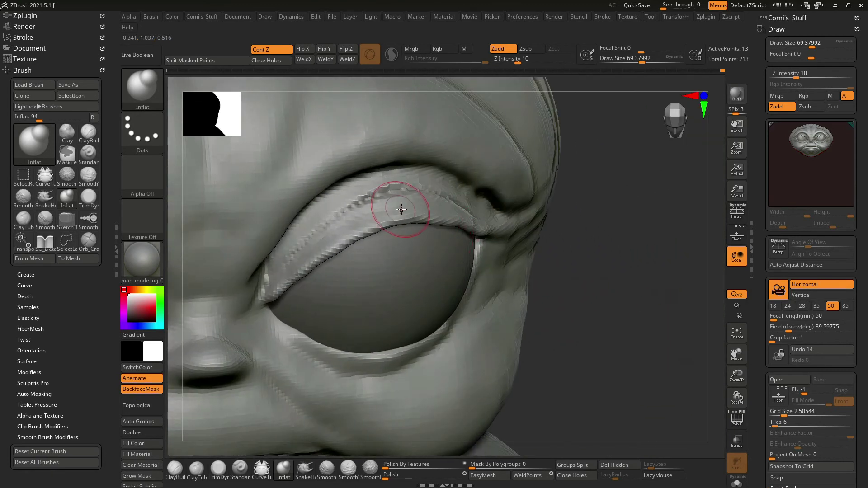
key(space)
drag(398, 194, 382, 195)
drag(598, 269, 534, 236)
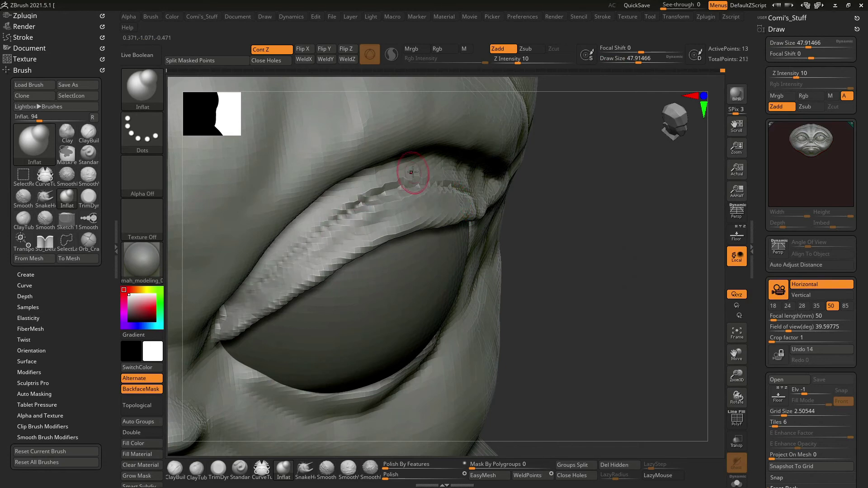
Enlarge the brush to about 55 and puff out the skin between the eyes.
key(space)
drag(316, 238, 279, 264)
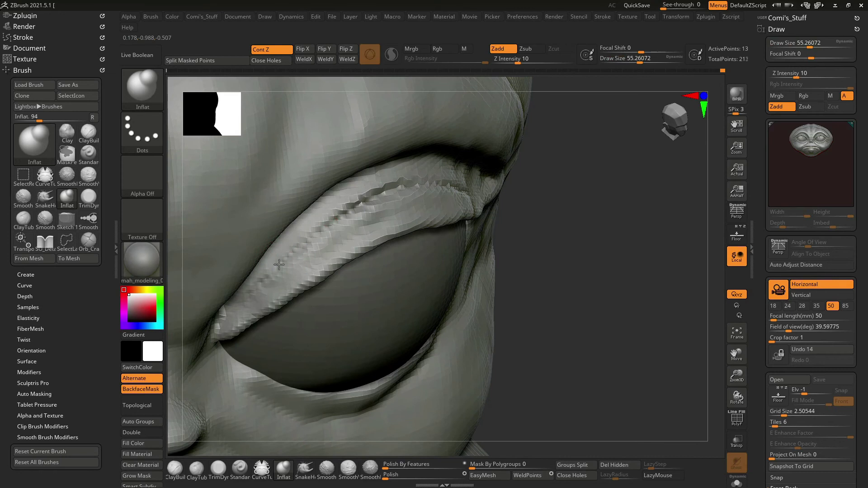
drag(552, 224, 462, 196)
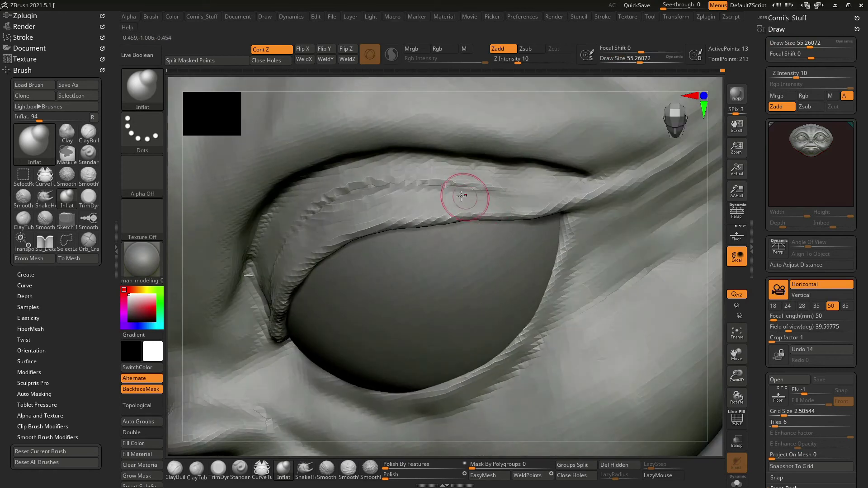
mouse_move(715, 219)
mouse_down()
mouse_move(662, 243)
mouse_move(674, 258)
mouse_move(624, 290)
mouse_up()
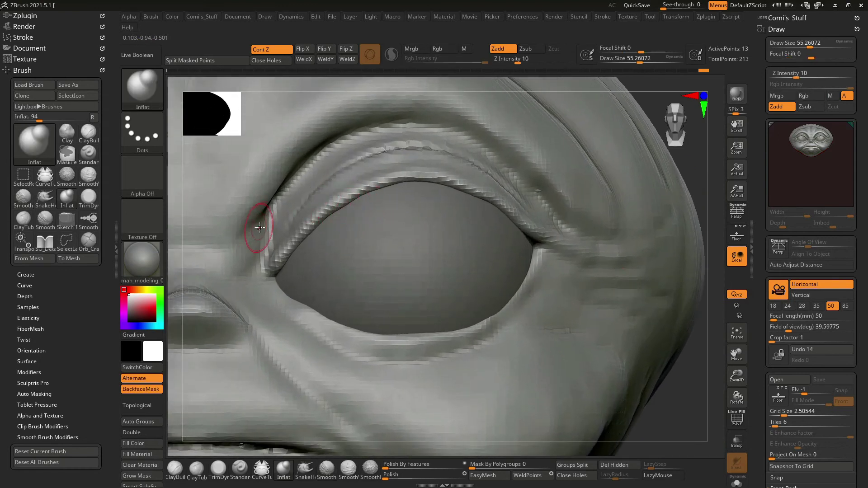
drag(414, 83, 343, 216)
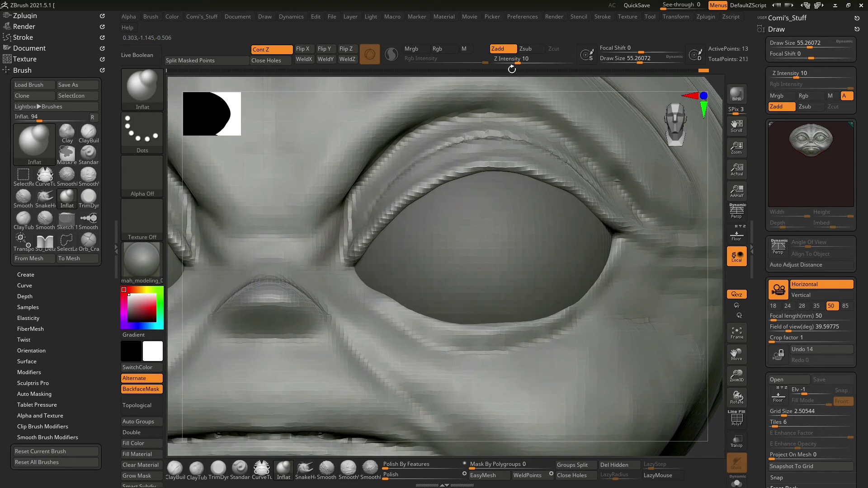
drag(295, 252, 289, 256)
With ClayBuildup at size about 82, round out the nose tip and set focal shift 12.
key(b)
key(c)
key(b)
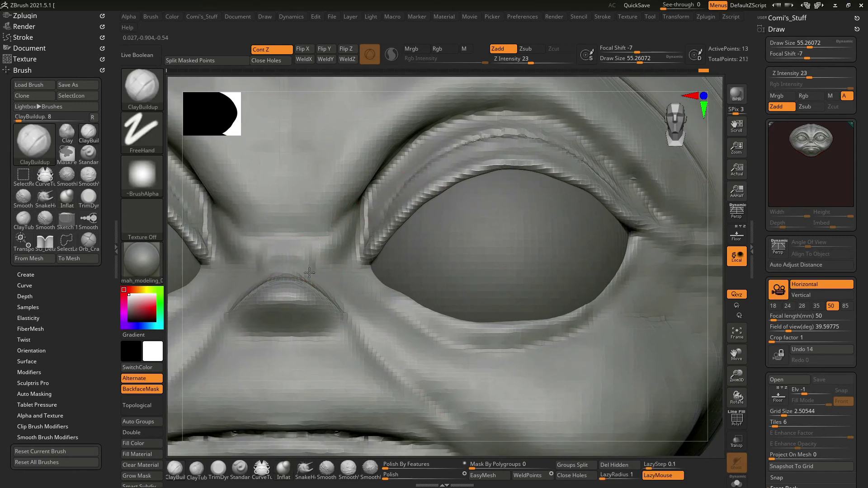
key(bracketright)
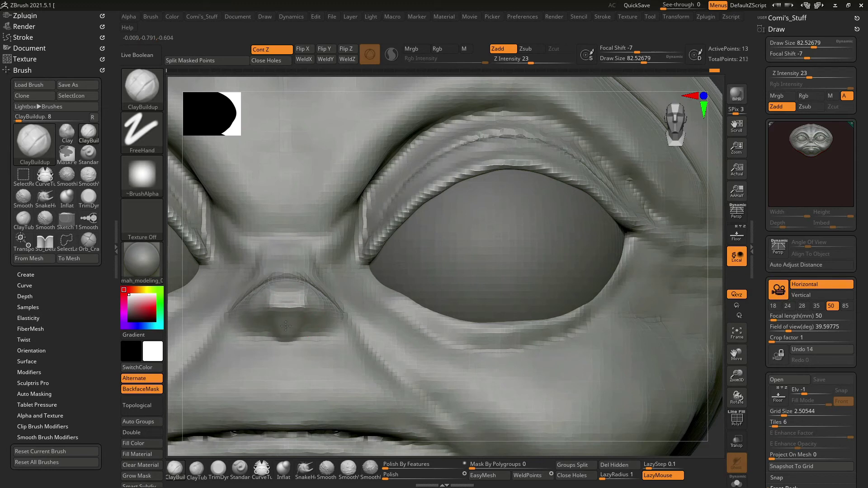
drag(262, 321, 272, 300)
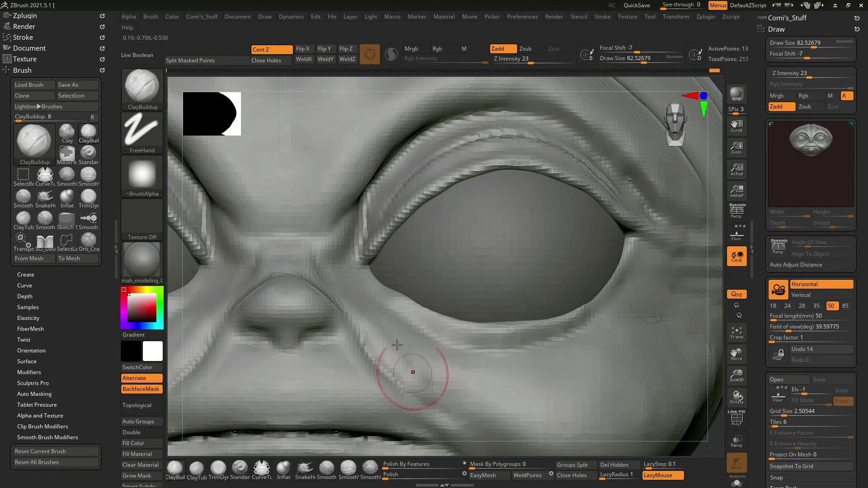
key(space)
drag(391, 291, 396, 292)
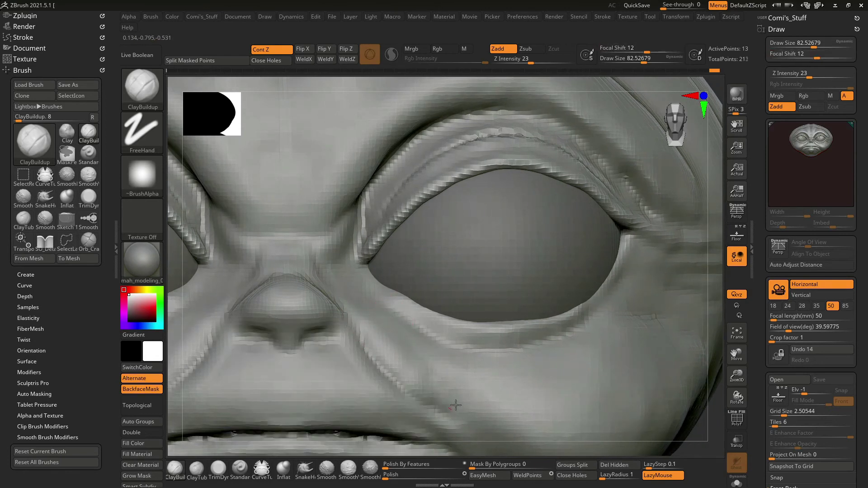
mouse_move(700, 399)
mouse_down()
mouse_move(662, 341)
mouse_move(677, 354)
mouse_up()
Sculpt the brow and cheek folds, resizing the brush between about 61 and 124.
key(ctrl)
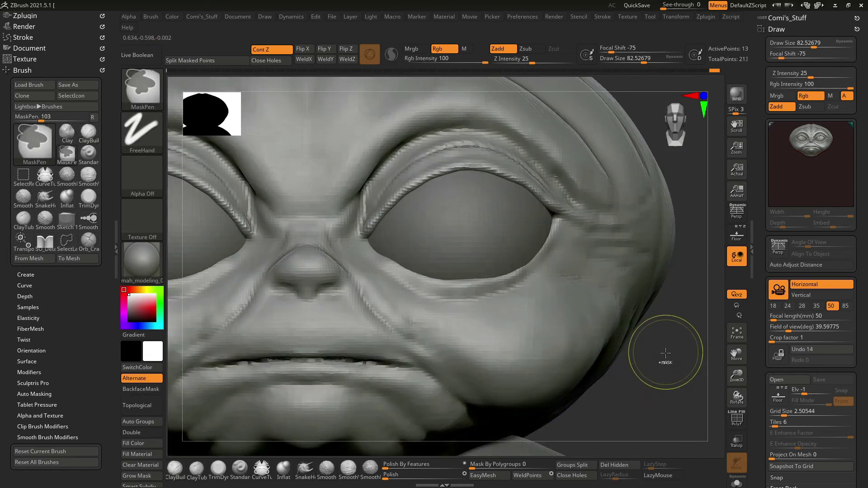
key(ctrl)
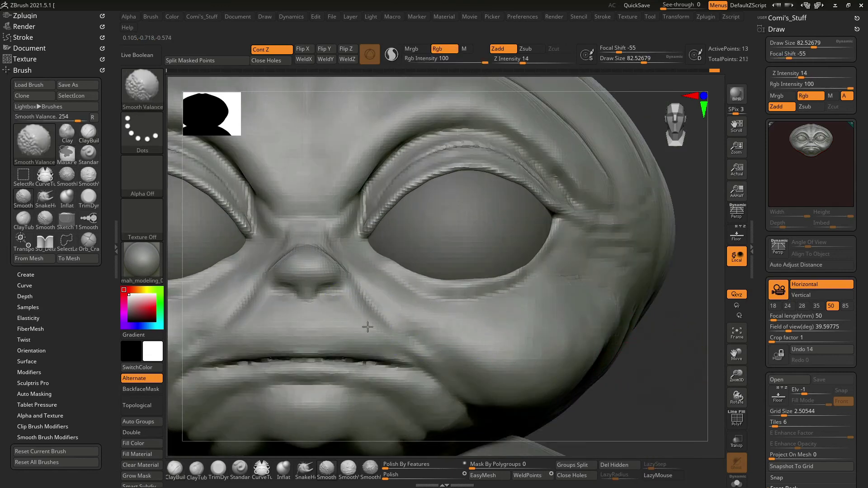
alt+drag(416, 315, 393, 310)
key(space)
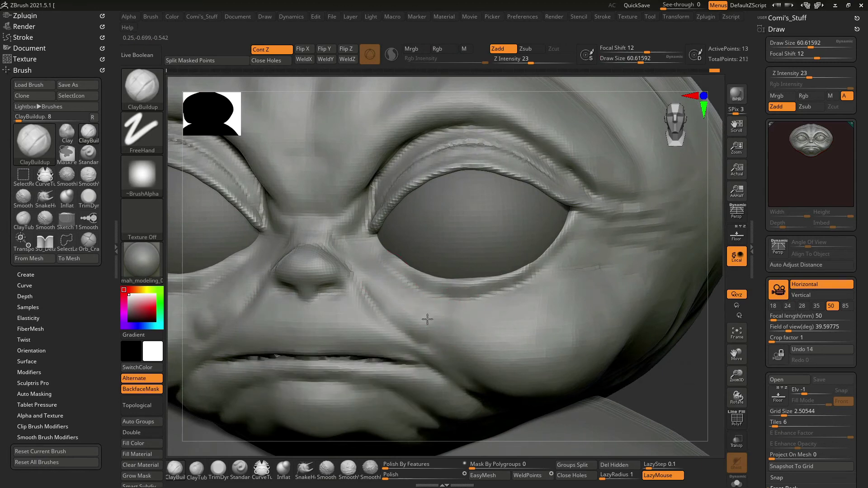
mouse_move(454, 326)
ctrl+right_down()
mouse_move(423, 333)
mouse_move(606, 346)
mouse_move(408, 312)
ctrl+right_up()
key(space)
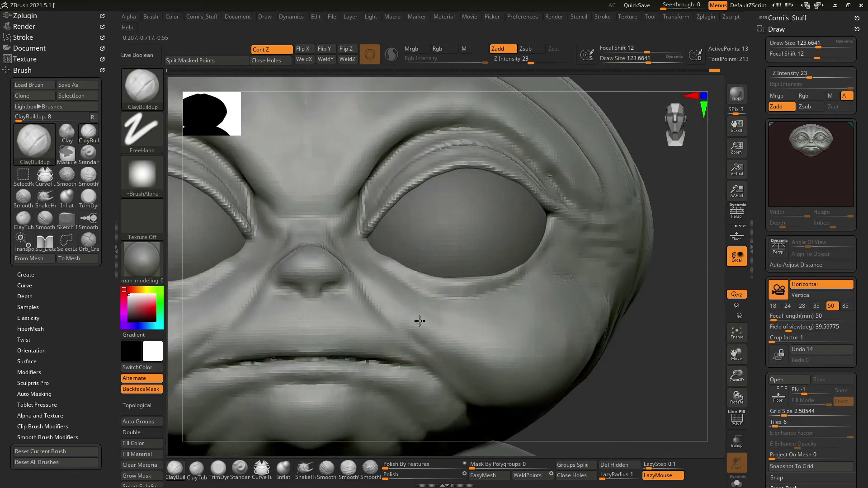
right_drag(650, 367, 393, 297)
key(space)
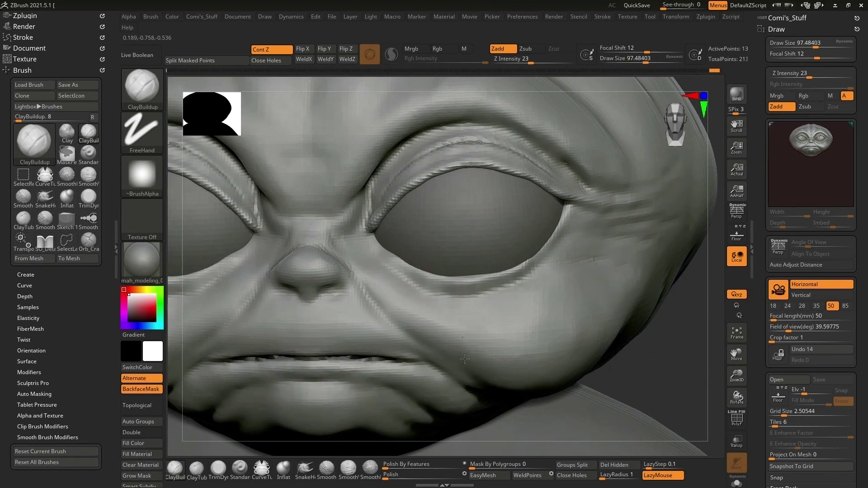
mouse_move(465, 359)
ctrl+right_down()
mouse_move(634, 305)
mouse_move(615, 289)
mouse_move(624, 305)
mouse_move(624, 291)
mouse_move(583, 292)
mouse_move(626, 236)
mouse_move(661, 291)
mouse_move(612, 297)
mouse_move(624, 288)
mouse_move(655, 361)
mouse_move(632, 333)
mouse_move(600, 321)
ctrl+right_up()
Select SnakeHook, orbit to a side view of the head, and shrink the brush.
key(b)
key(s)
key(h)
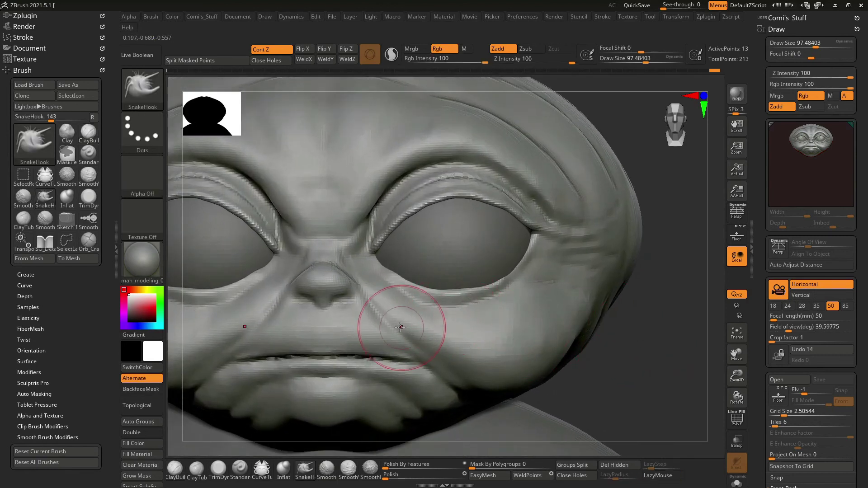
mouse_move(497, 362)
right_down()
mouse_move(599, 358)
mouse_move(588, 353)
mouse_move(604, 341)
mouse_move(617, 369)
mouse_move(612, 310)
mouse_move(604, 374)
mouse_move(651, 362)
mouse_move(642, 366)
mouse_move(524, 290)
right_up()
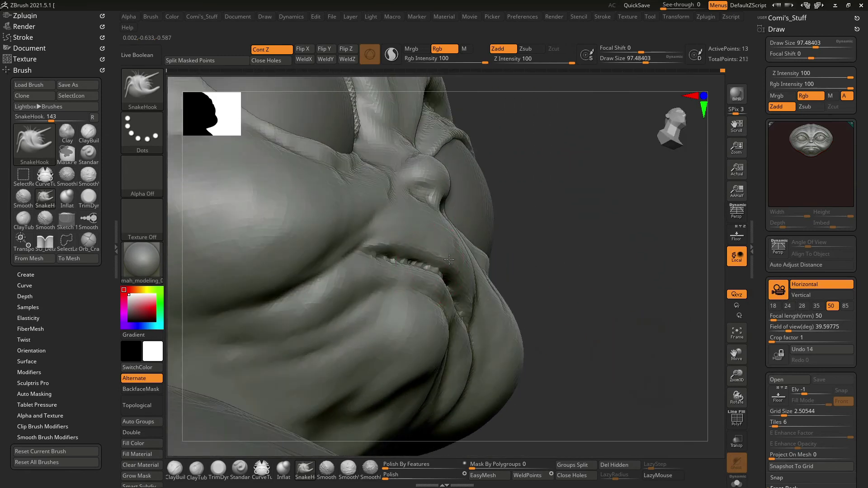
key(space)
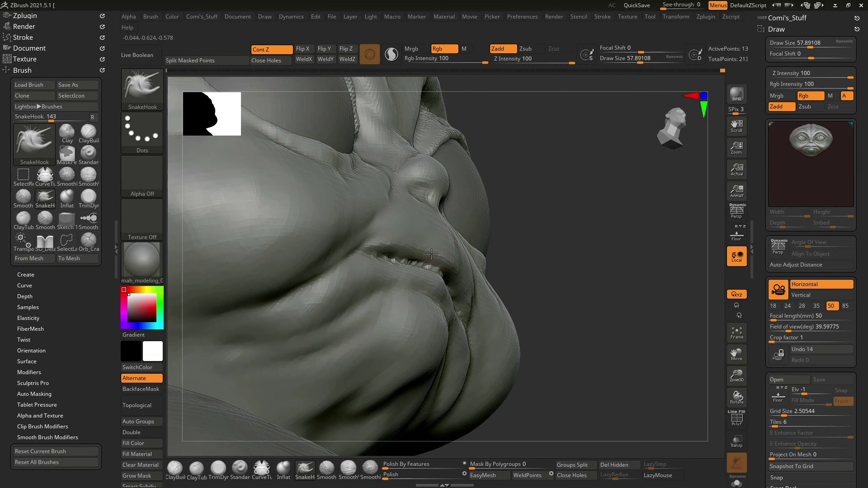
mouse_move(452, 265)
right_down()
mouse_move(558, 291)
mouse_move(595, 275)
mouse_move(654, 302)
mouse_move(616, 223)
mouse_move(582, 254)
mouse_move(642, 324)
mouse_move(661, 271)
right_up()
Smooth the mouth area and overlay the Grogu reference image on the sculpt.
key(shift)
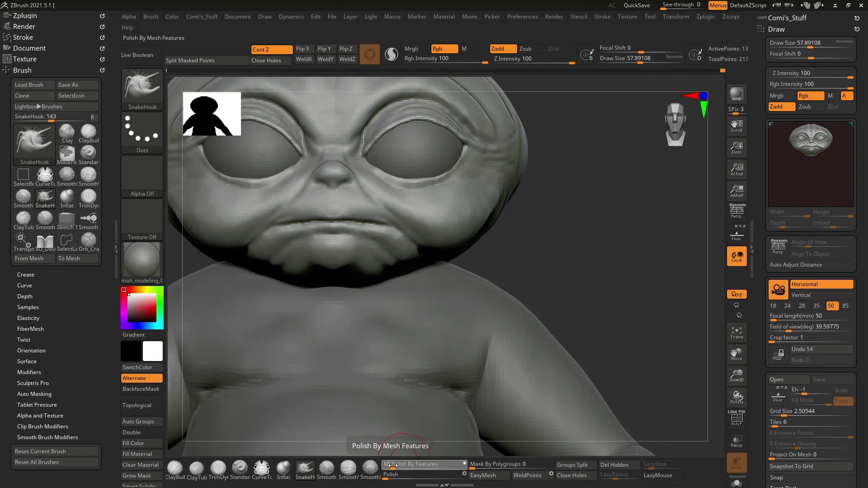
mouse_move(616, 232)
ctrl+right_down()
mouse_move(607, 252)
mouse_move(578, 267)
mouse_move(617, 268)
mouse_move(599, 246)
mouse_move(628, 229)
ctrl+right_up()
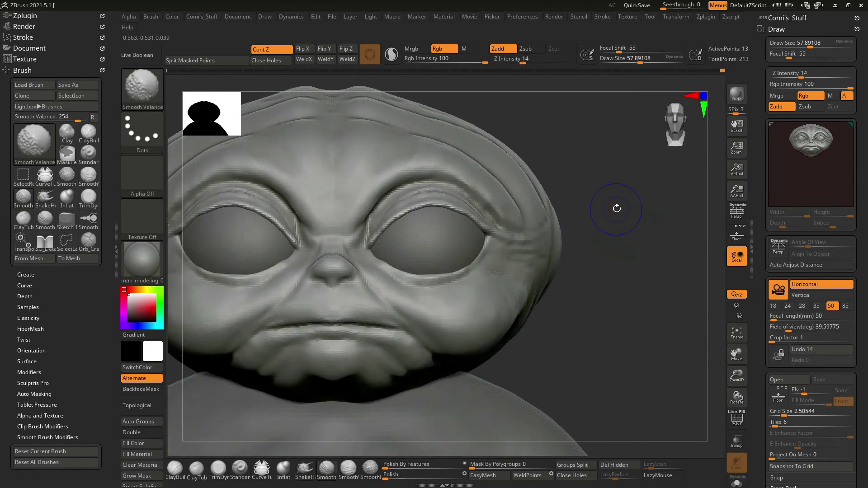
key(shift+p)
mouse_move(625, 180)
ctrl+right_down()
mouse_move(608, 153)
mouse_move(551, 213)
ctrl+right_up()
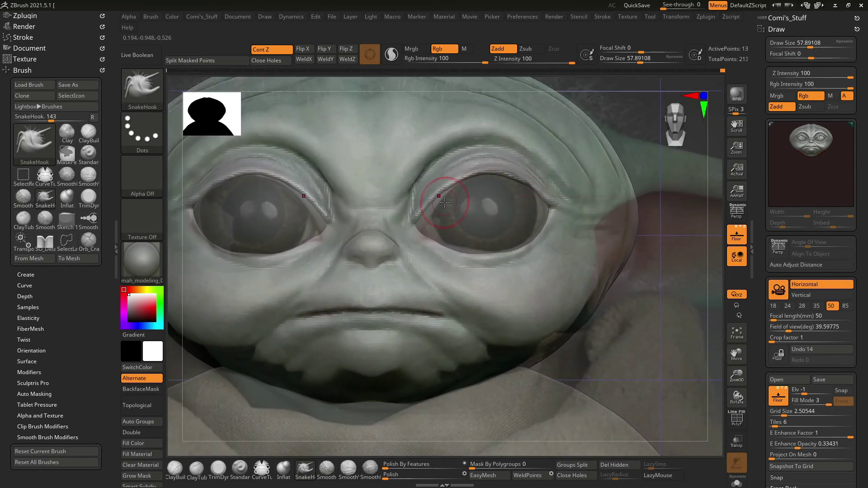
Resize the SnakeHook brush and pull the eye crease to match the reference.
right_click(445, 203)
drag(446, 209, 461, 209)
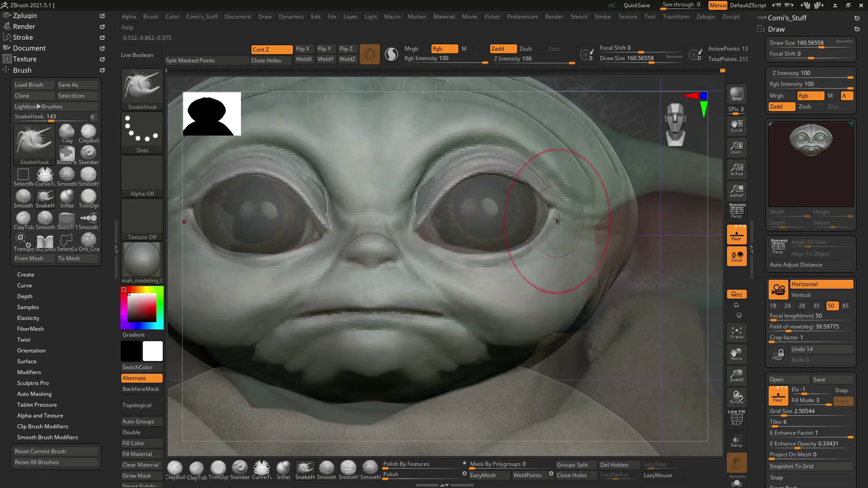
right_click(459, 254)
drag(460, 261, 455, 262)
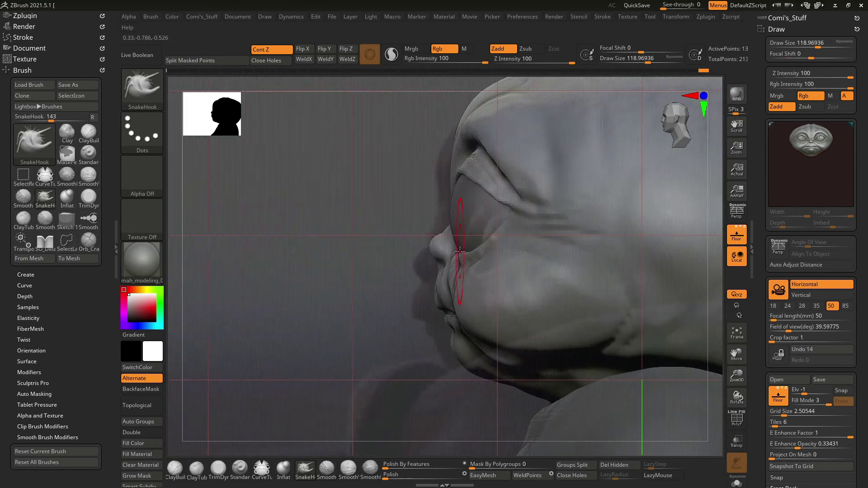
drag(367, 324, 433, 248)
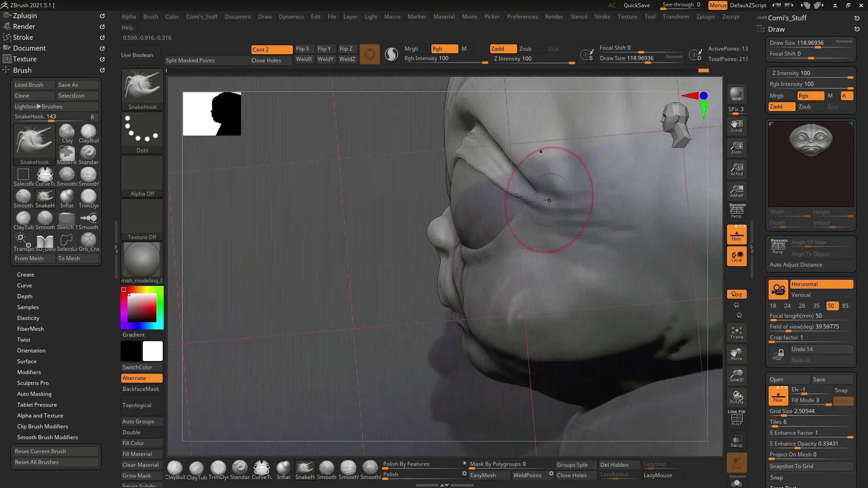
drag(549, 200, 527, 207)
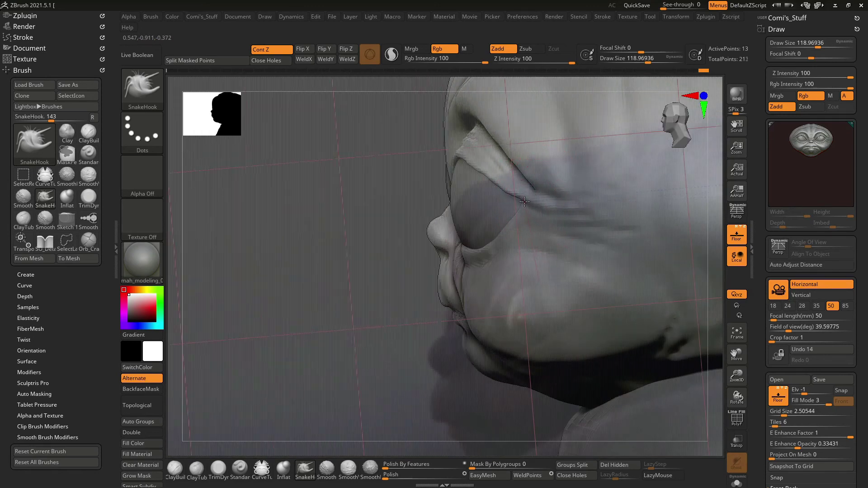
Shrink the brush and orbit around the head comparing the eye to the reference, then frame the model.
drag(425, 316, 452, 244)
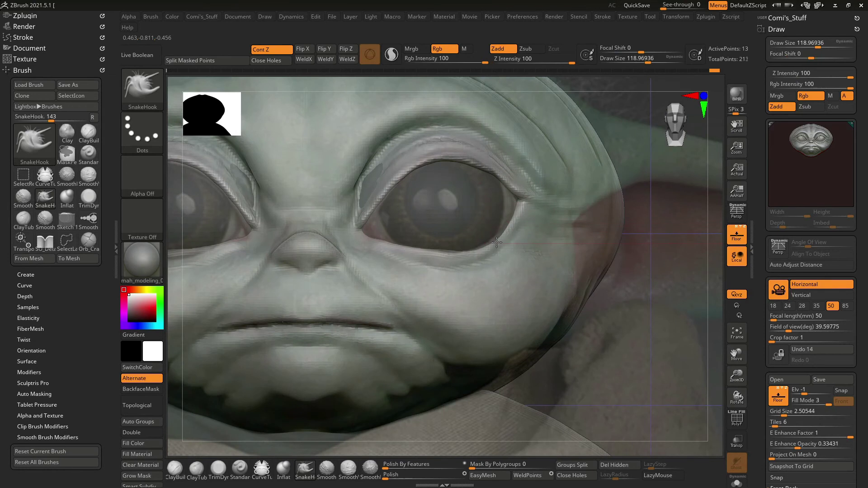
key(space)
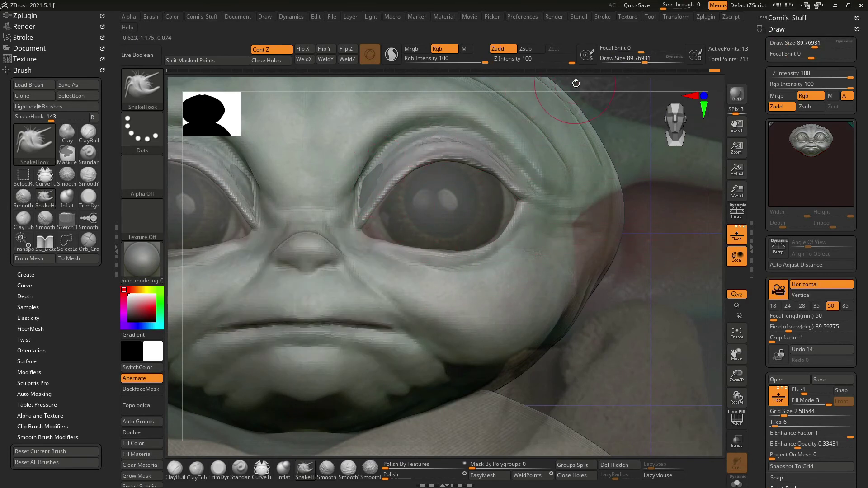
drag(576, 83, 495, 169)
drag(407, 176, 374, 180)
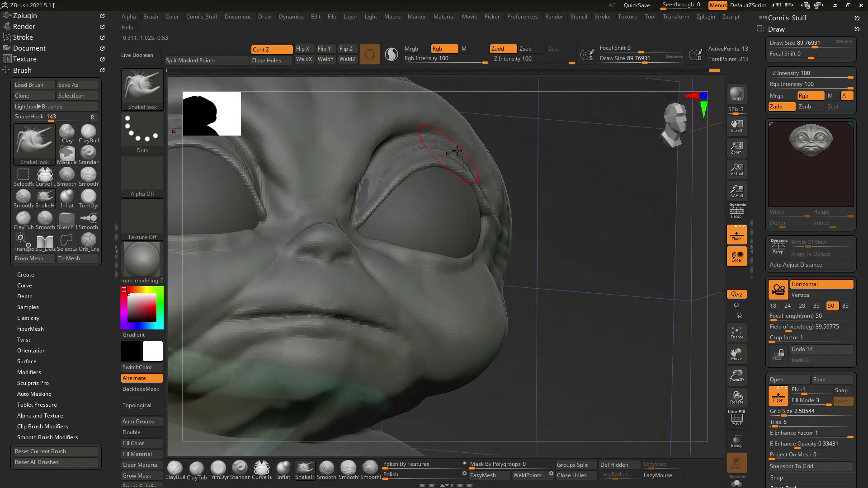
drag(546, 115, 361, 190)
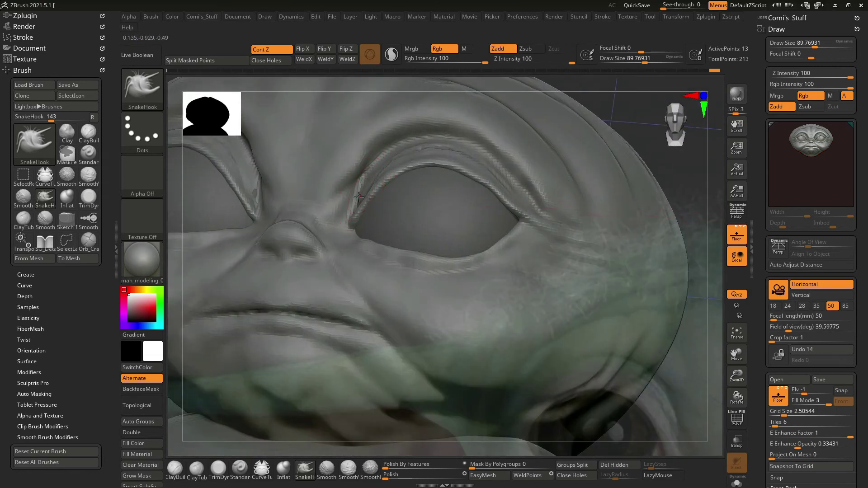
drag(519, 83, 371, 185)
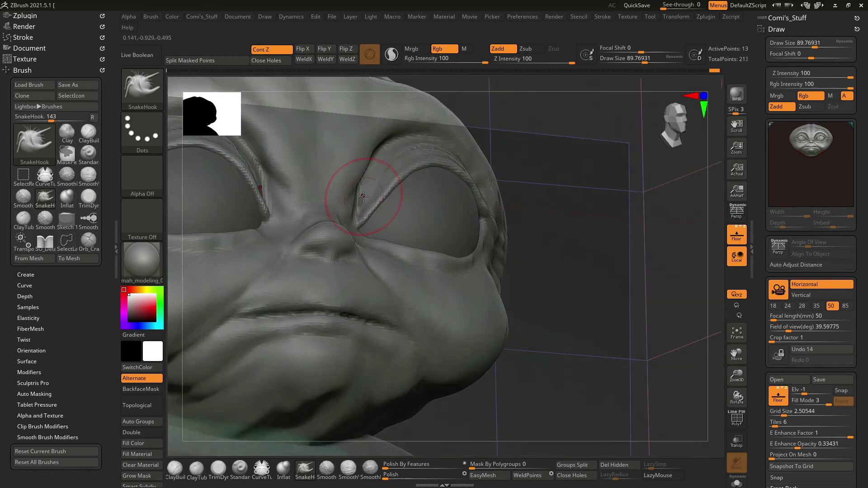
drag(545, 140, 364, 201)
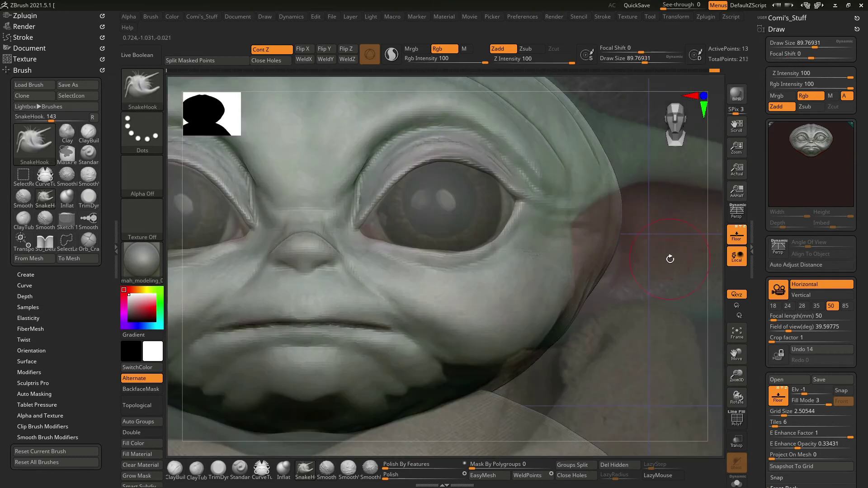
key(f)
Hide the reference floor and smooth with an enlarged brush from a front view.
mouse_move(626, 185)
mouse_down()
mouse_move(656, 235)
mouse_move(640, 279)
mouse_move(612, 291)
mouse_move(572, 219)
mouse_move(626, 228)
mouse_move(499, 232)
mouse_up()
key(shift+p)
key(shift)
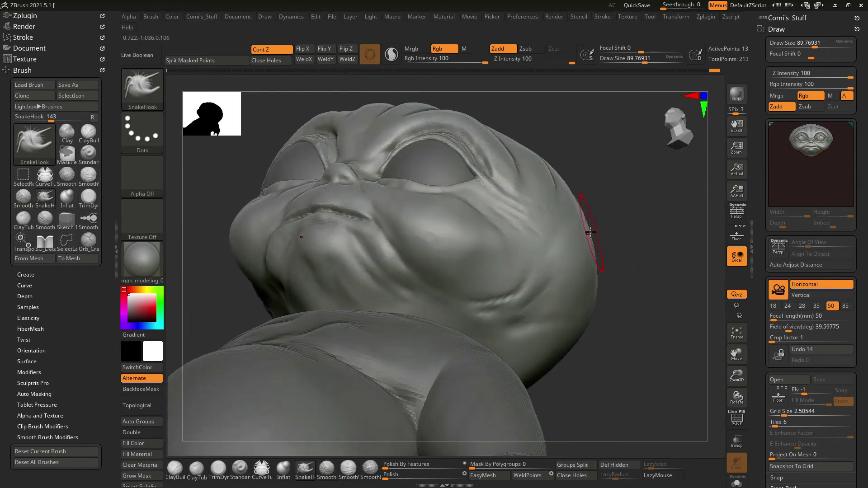
key(bracketright)
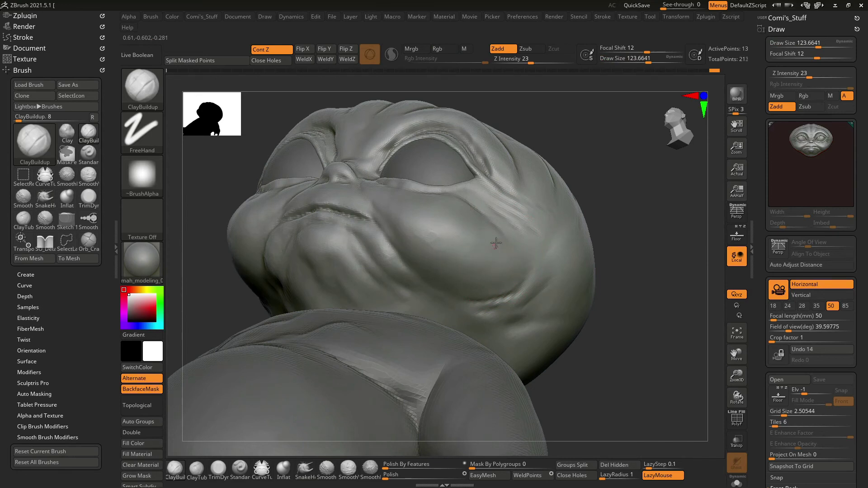
mouse_move(640, 204)
mouse_down()
mouse_move(640, 237)
mouse_move(589, 213)
mouse_move(624, 224)
mouse_move(621, 236)
mouse_up()
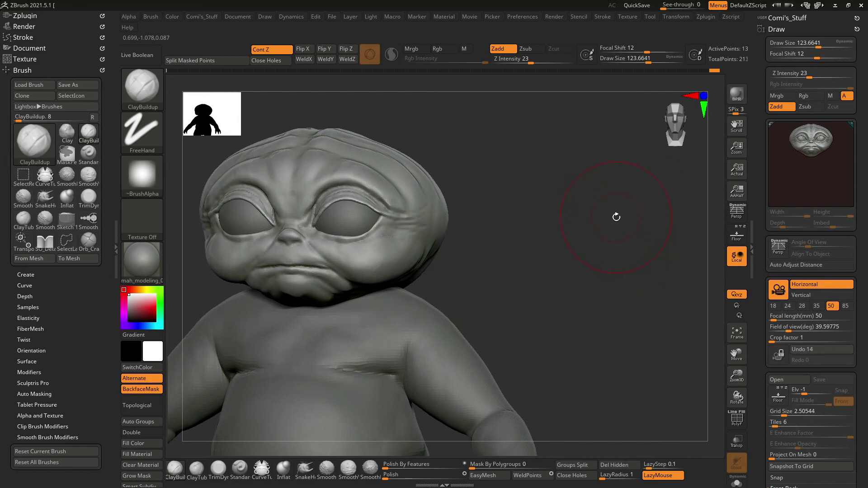
Append a new sphere subtool from the mesh list and select it.
click(776, 29)
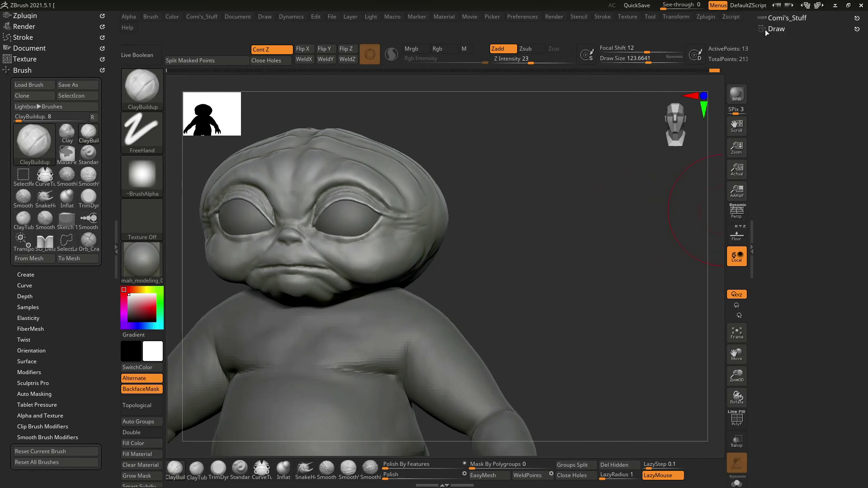
drag(766, 64, 811, 209)
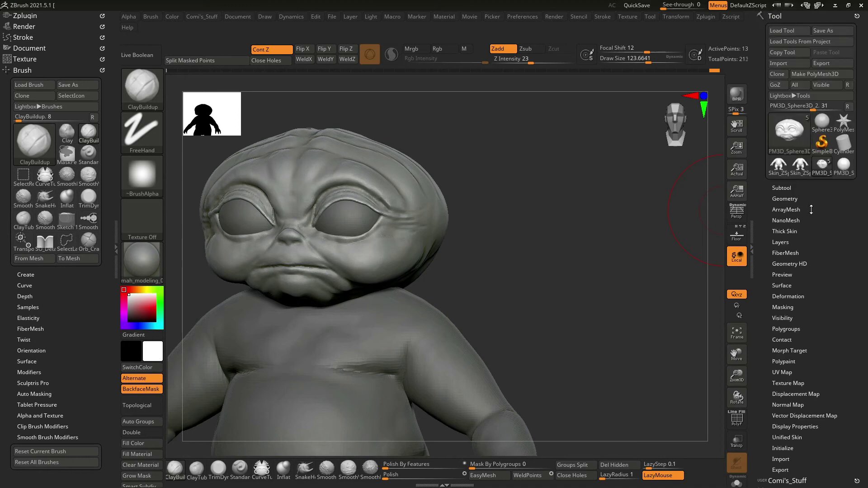
click(782, 188)
click(831, 403)
mouse_move(607, 279)
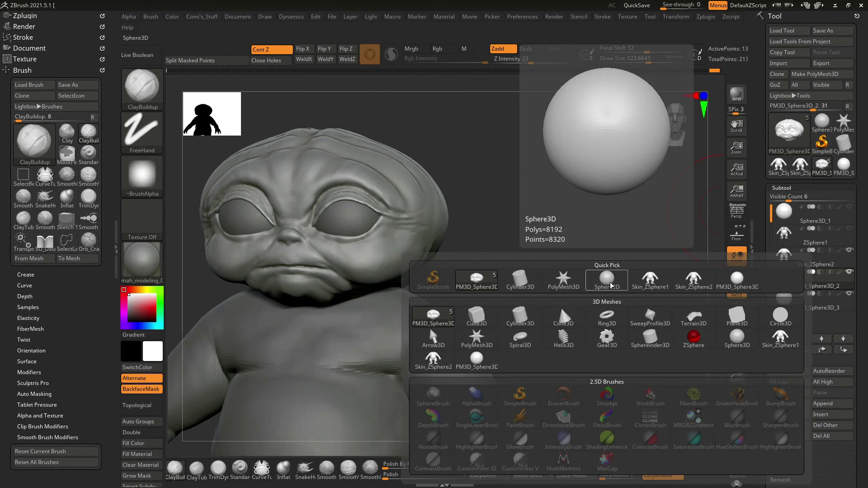
click(737, 281)
shift+drag(649, 264, 427, 229)
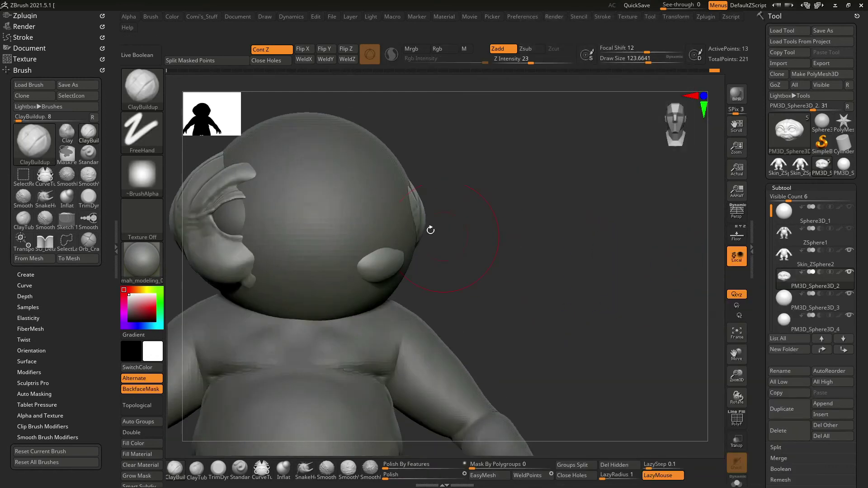
alt+click(406, 201)
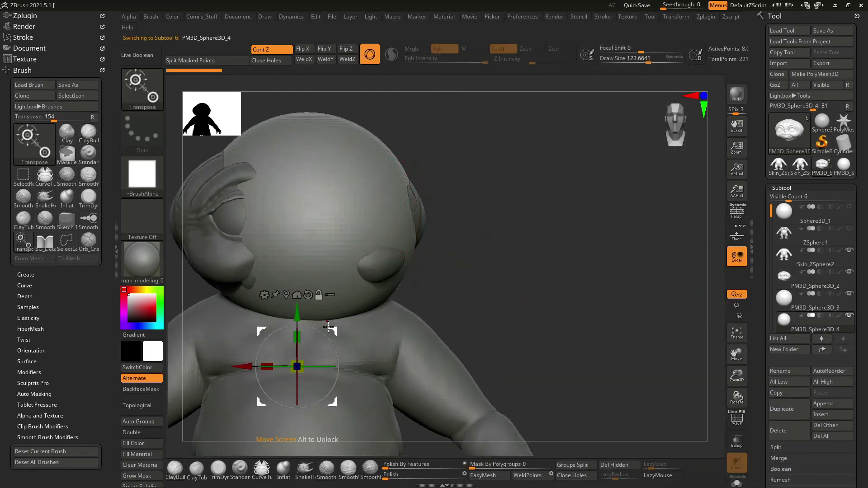
Move the sphere sideways and in depth so it sits beside the head.
click(299, 291)
mouse_move(253, 220)
mouse_down()
mouse_move(310, 211)
mouse_move(420, 219)
mouse_move(398, 276)
mouse_up()
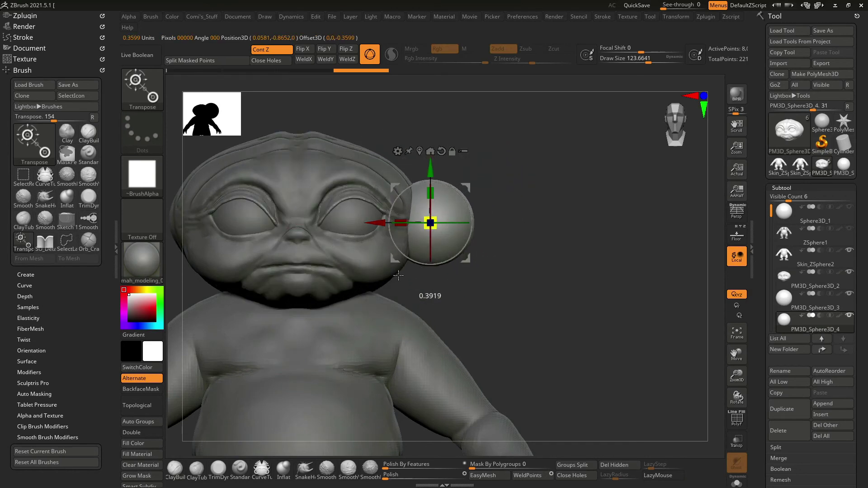
drag(582, 188, 545, 187)
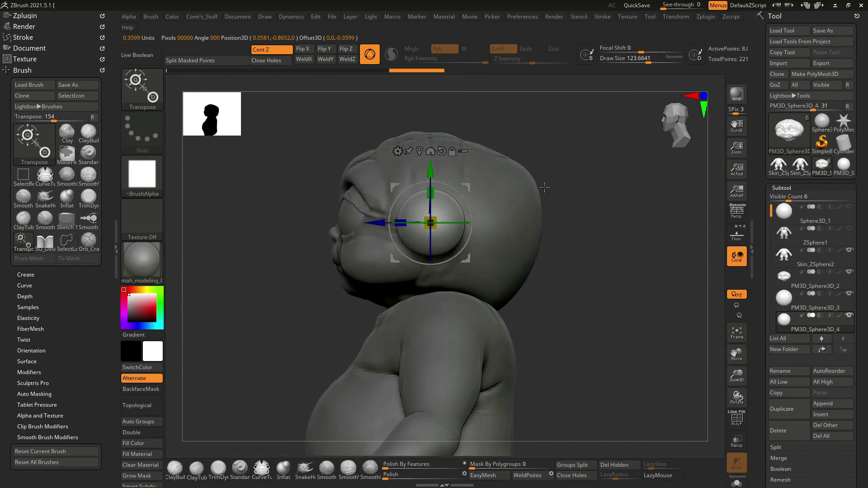
drag(370, 219, 404, 218)
drag(631, 198, 407, 223)
ctrl+right_drag(534, 217, 533, 190)
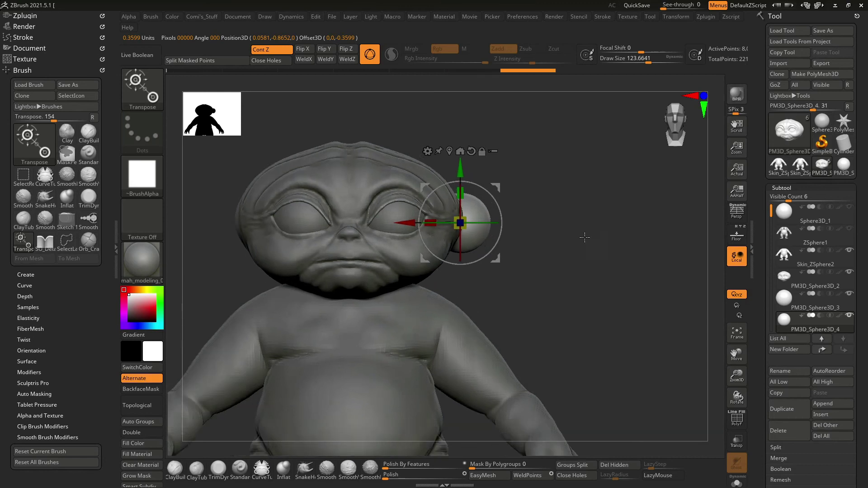
Scale the ear sphere wider along X and slide it in against the head.
drag(533, 190, 553, 194)
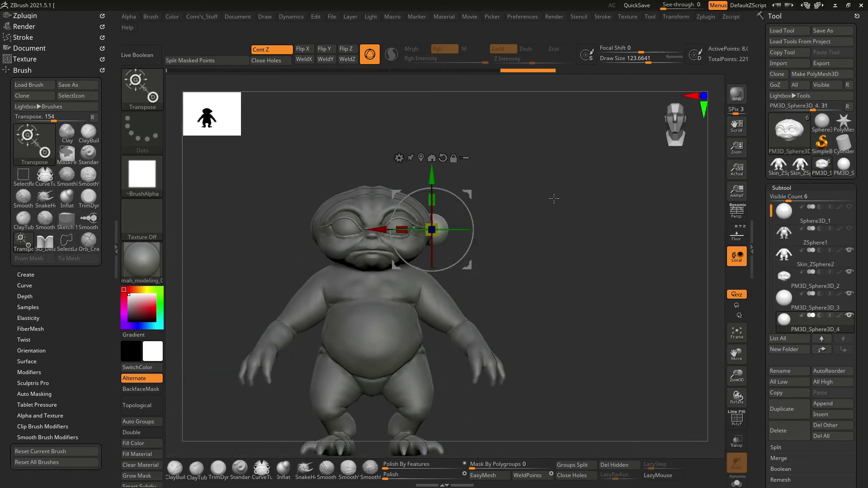
ctrl+right_drag(554, 195, 582, 222)
drag(582, 222, 556, 207)
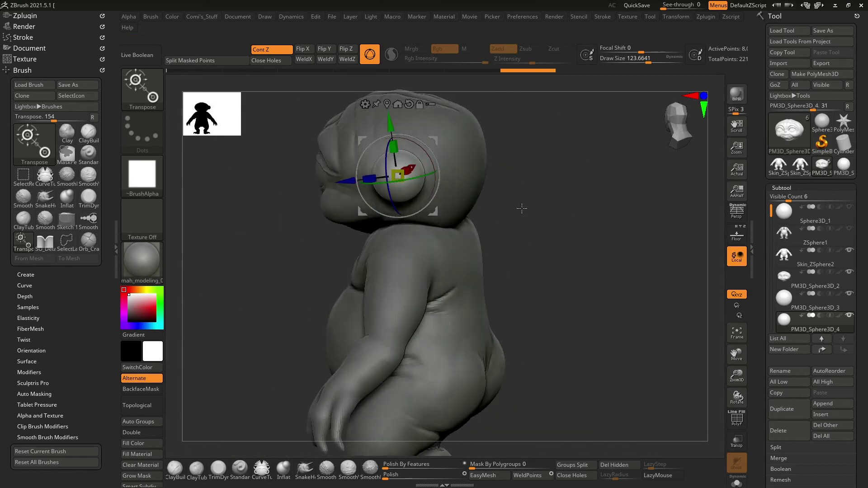
ctrl+right_drag(556, 208, 558, 226)
mouse_move(559, 226)
mouse_down()
mouse_move(542, 207)
mouse_move(578, 183)
mouse_up()
drag(384, 223, 432, 179)
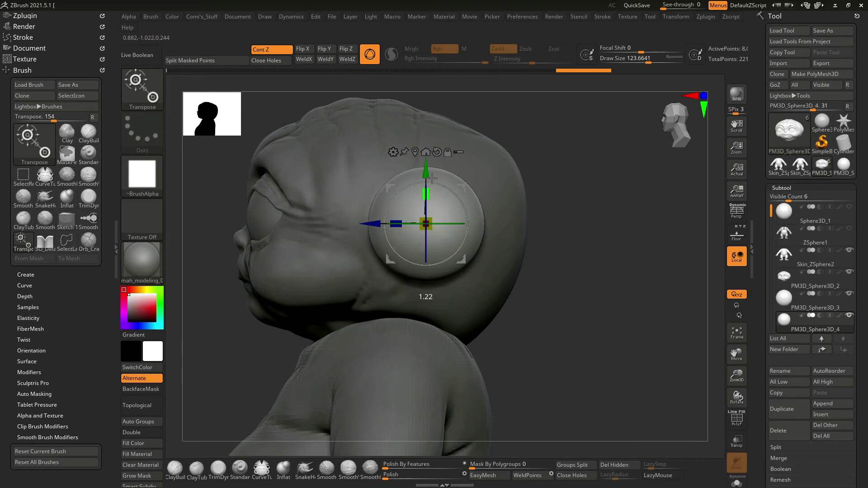
mouse_move(497, 182)
mouse_down()
mouse_move(568, 184)
mouse_move(554, 198)
mouse_up()
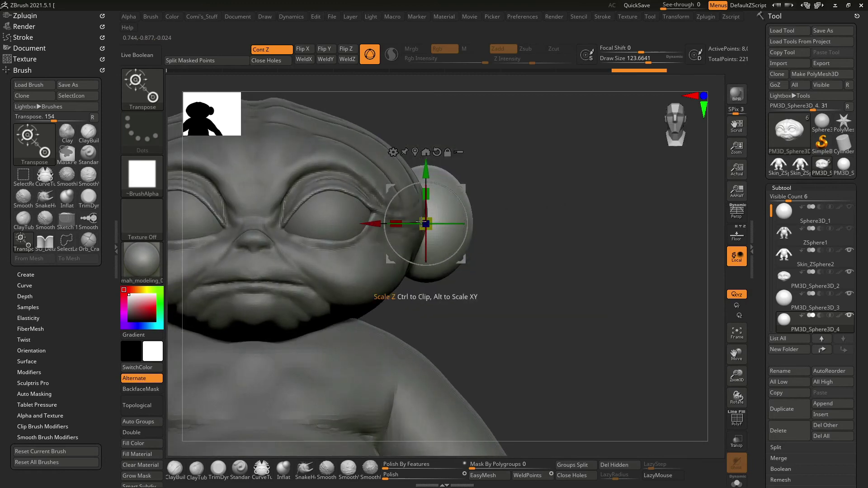
drag(373, 223, 367, 223)
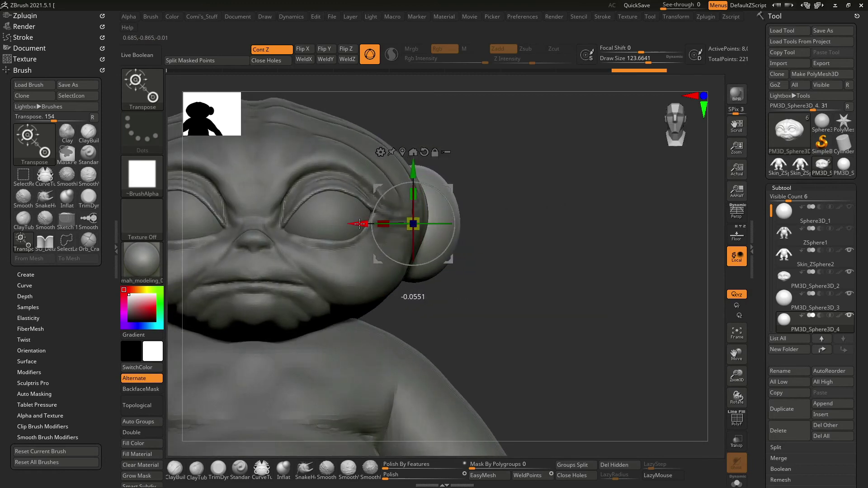
drag(634, 226, 681, 227)
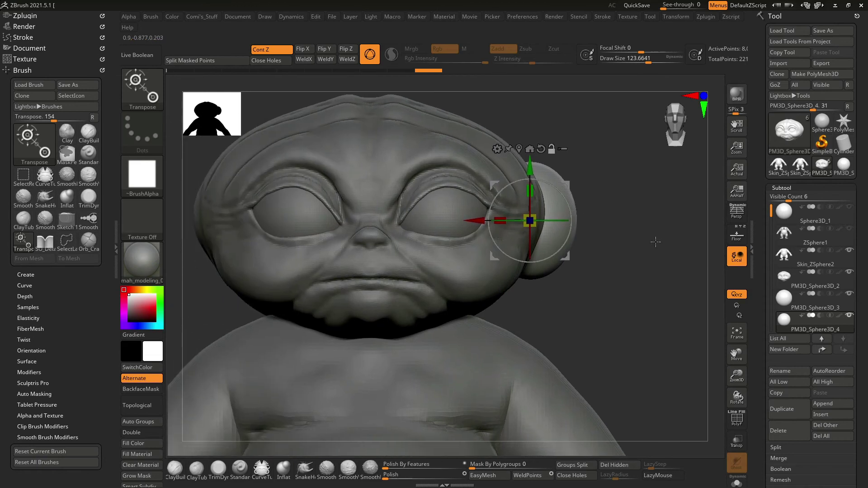
Mirror the ear sphere across X with WeldX and QuickSave the work.
key(space)
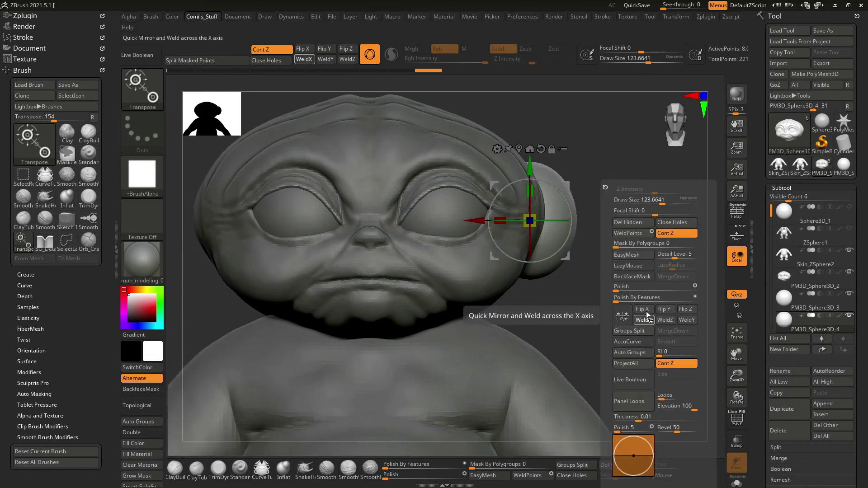
click(644, 320)
click(634, 7)
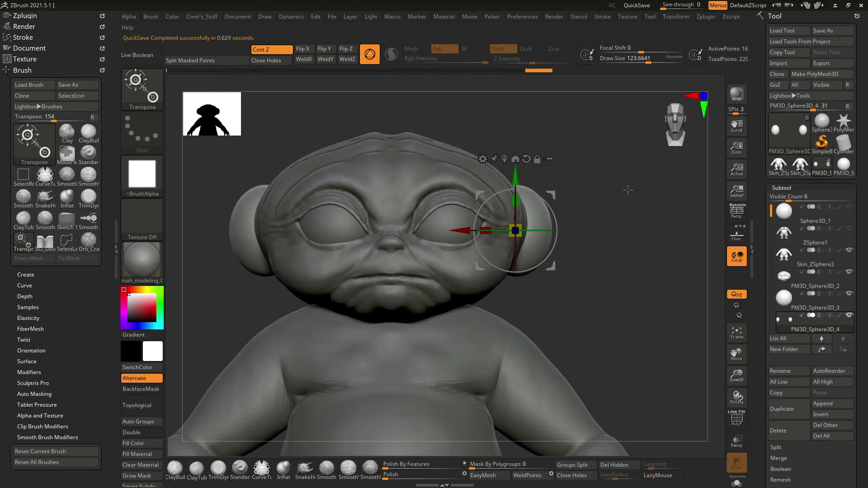
Show the Floor reference and SnakeHook the right ear out into a long point.
key(shift+p)
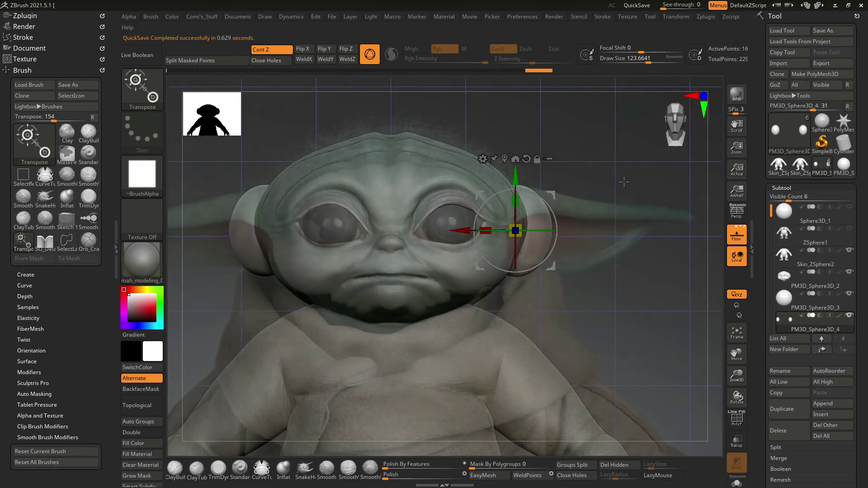
alt+drag(624, 289, 598, 275)
key(ctrl)
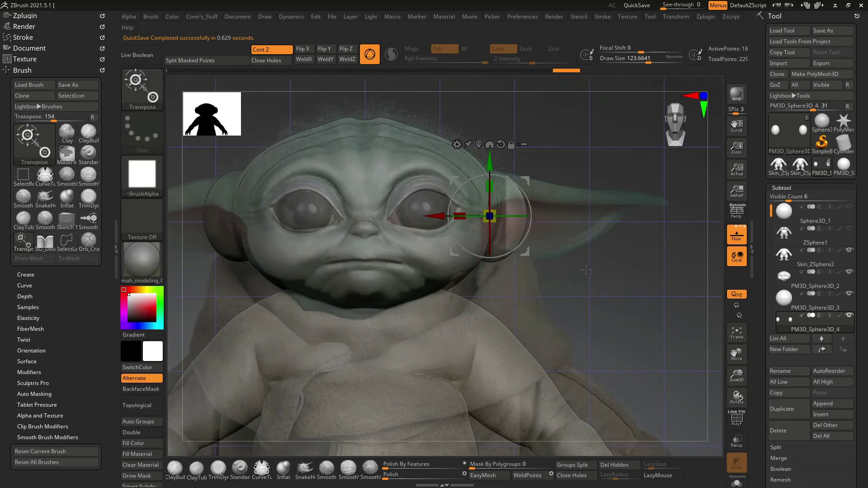
key(q)
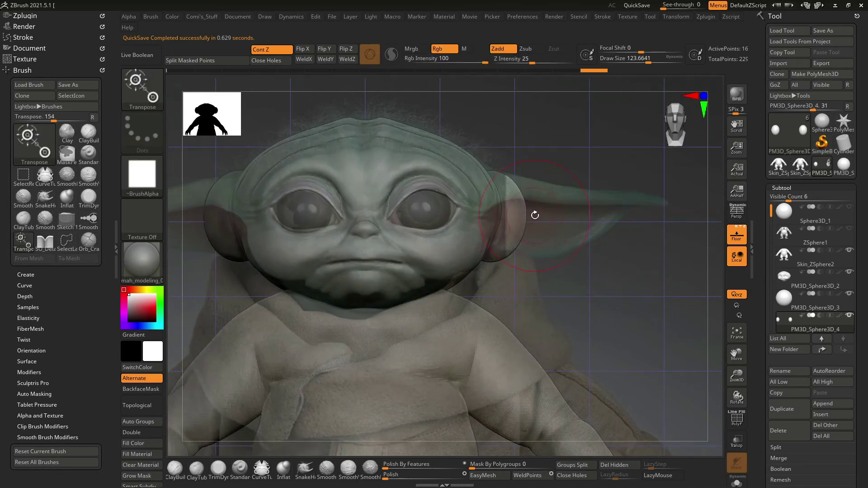
key(shift)
key(space)
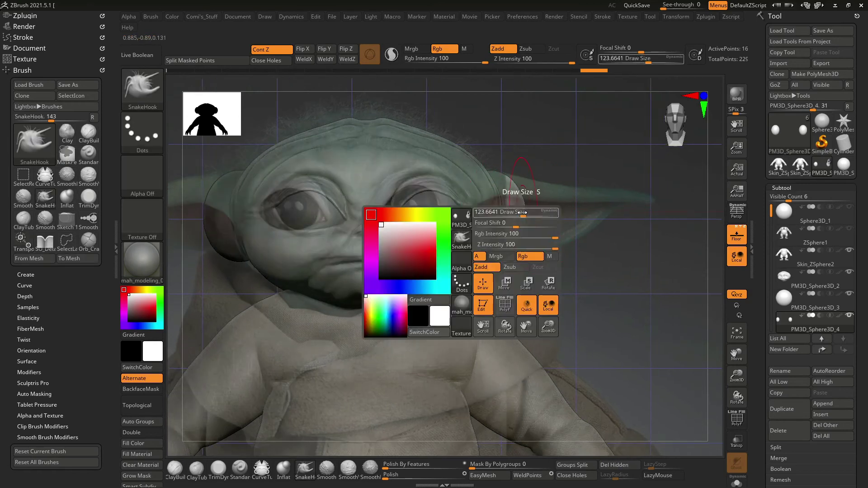
drag(541, 217, 666, 210)
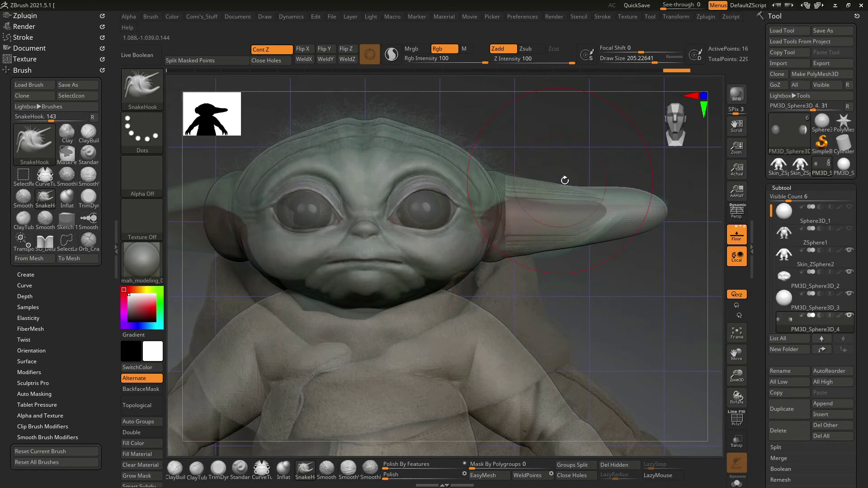
Push the ear rim further out with a size-332 SnakeHook, then start WeldX mirror-and-weld.
drag(653, 270, 526, 200)
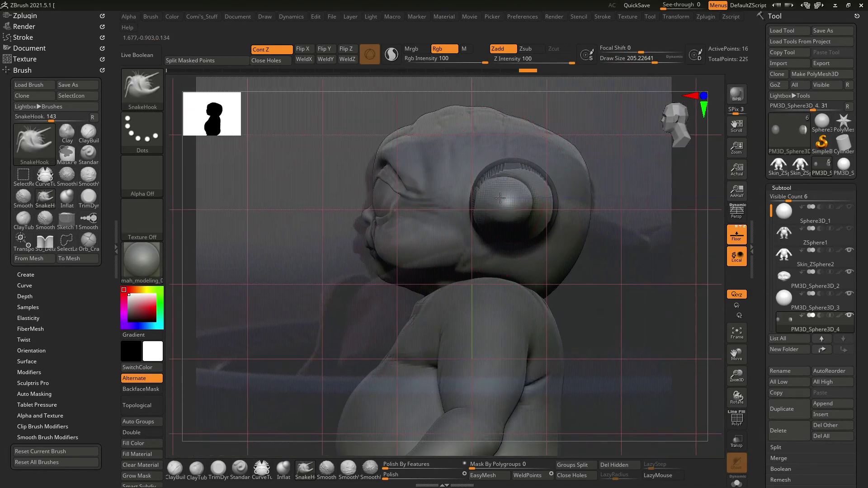
key(space)
mouse_move(500, 213)
mouse_down()
mouse_move(566, 193)
mouse_move(626, 267)
mouse_up()
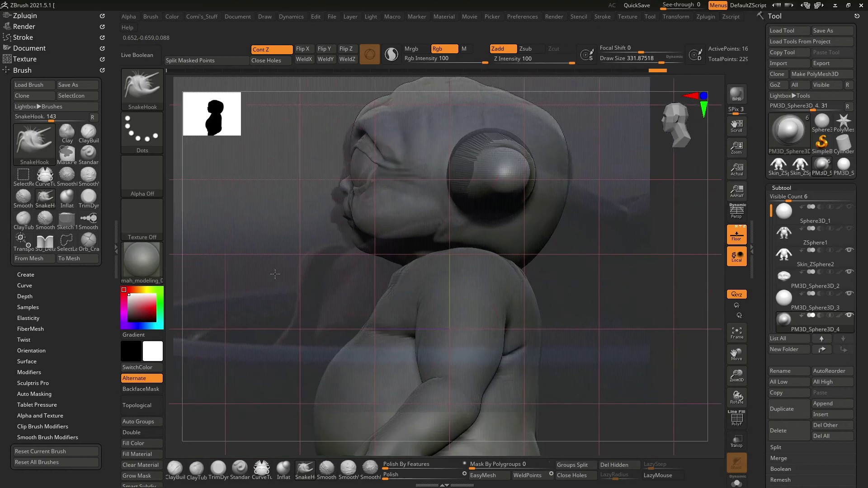
key(ctrl)
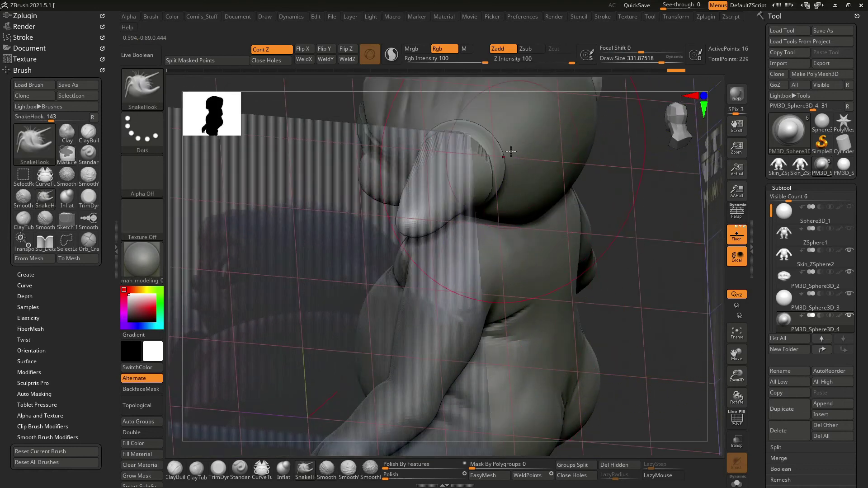
right_click(513, 150)
drag(513, 150, 518, 153)
mouse_move(633, 181)
mouse_down()
mouse_move(588, 190)
mouse_move(511, 186)
mouse_up()
mouse_move(594, 201)
mouse_down()
mouse_move(641, 203)
mouse_move(651, 223)
mouse_up()
mouse_move(638, 254)
mouse_down()
mouse_move(672, 252)
mouse_move(543, 208)
mouse_up()
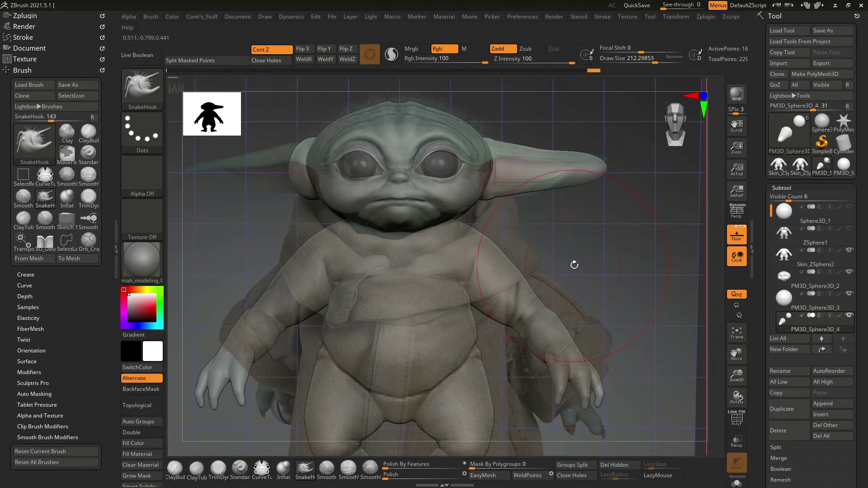
key(space)
click(554, 325)
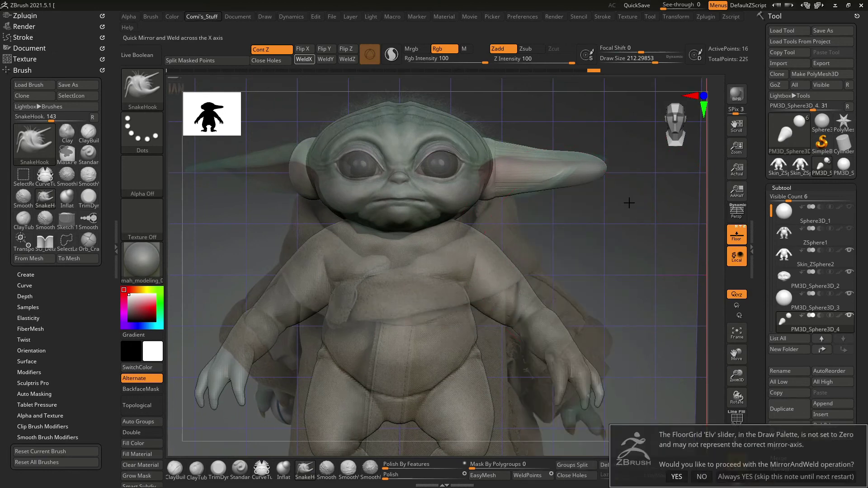
Confirm MirrorAndWeld, mirror the ear via Deformation > Mirror, then weld across X.
click(724, 477)
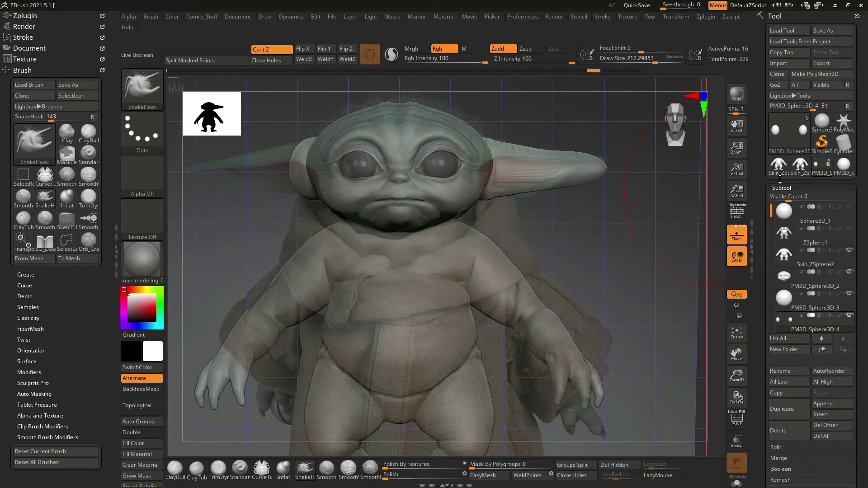
click(787, 187)
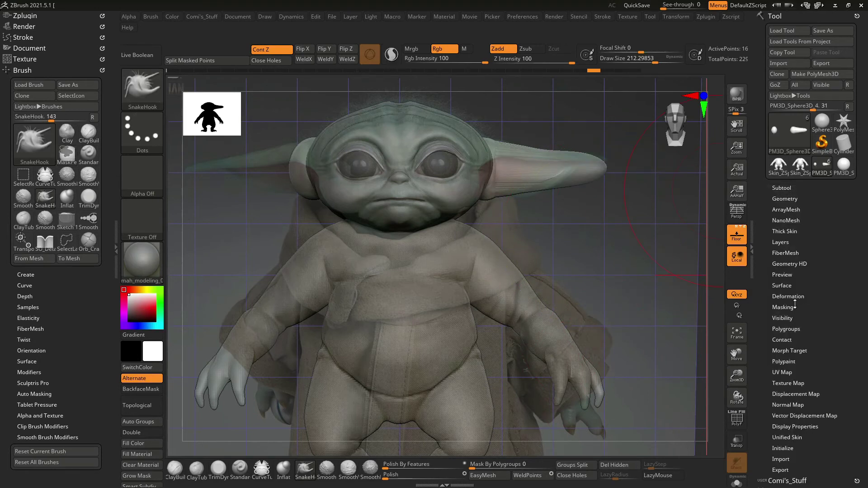
click(797, 298)
click(803, 317)
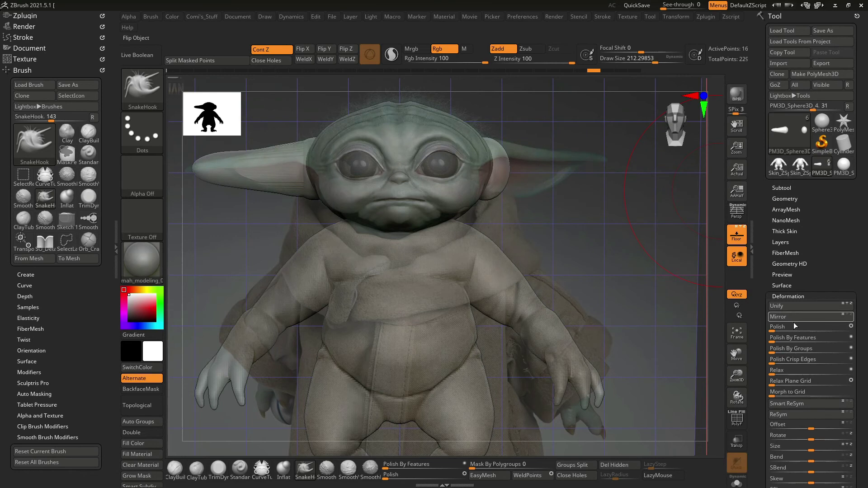
key(space)
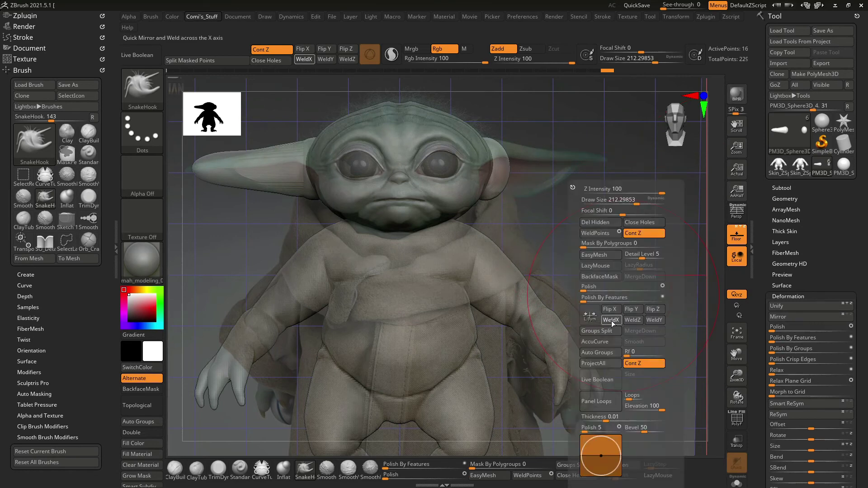
click(612, 321)
mouse_move(562, 236)
mouse_down()
mouse_move(599, 150)
mouse_move(603, 201)
mouse_move(591, 252)
mouse_move(604, 275)
mouse_up()
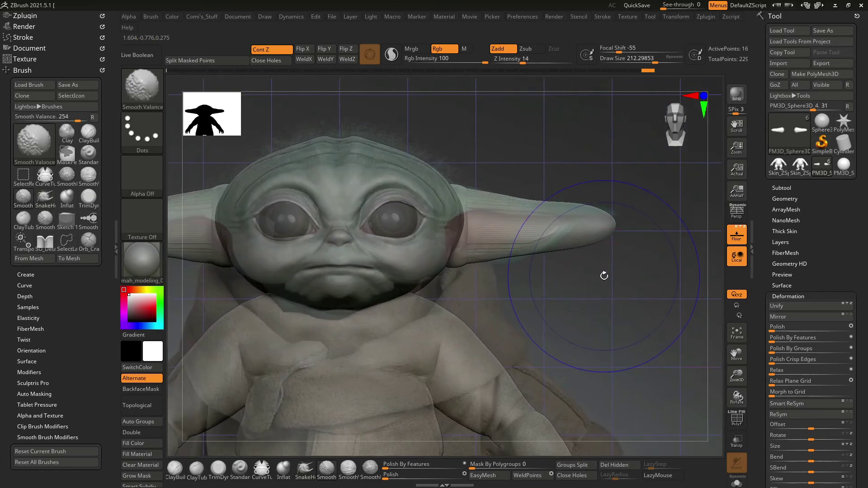
Remesh the ear geometry evenly with EasyMesh.
key(shift)
key(space)
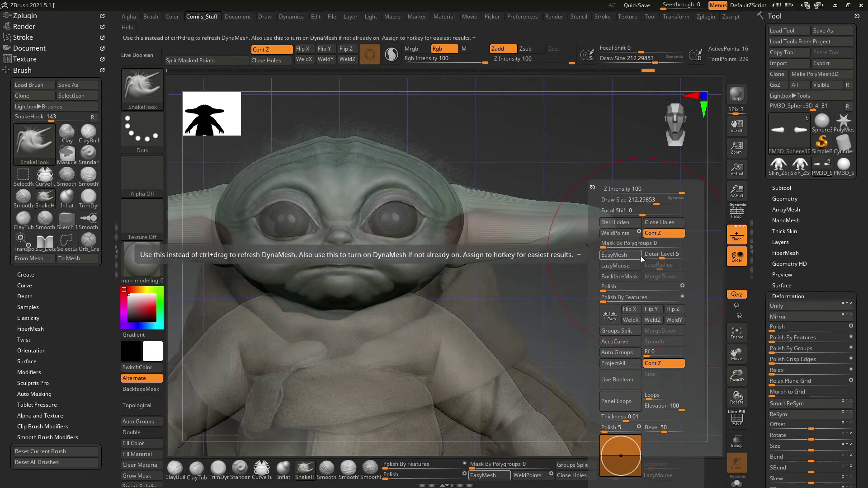
click(628, 259)
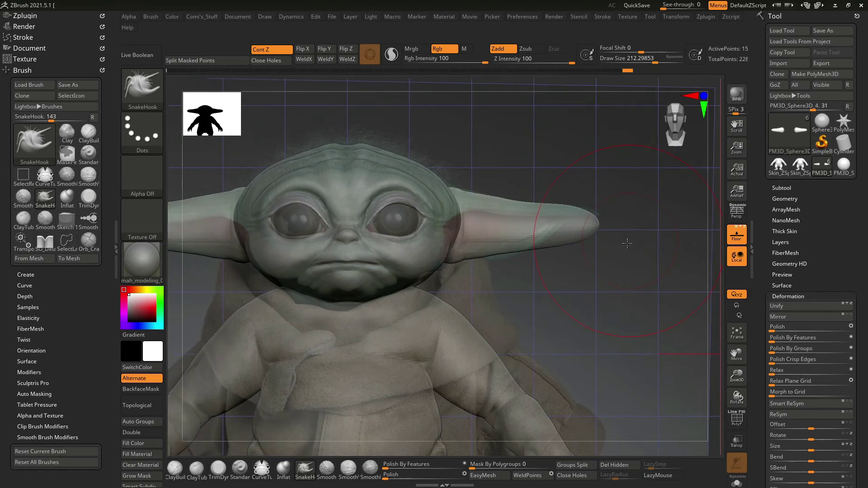
drag(634, 248, 621, 248)
Switch to the SnakeHook brush, zoom onto the ear, and select the head subtool.
key(b)
key(c)
key(b)
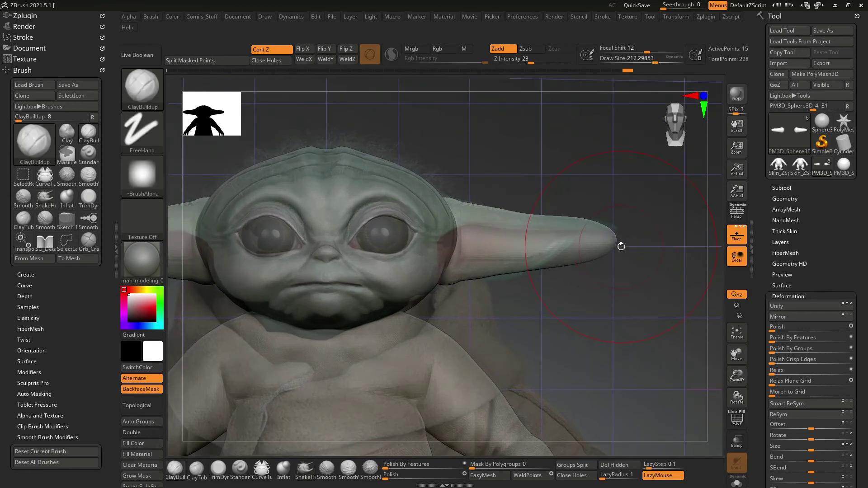
key(b)
key(s)
key(h)
key(space)
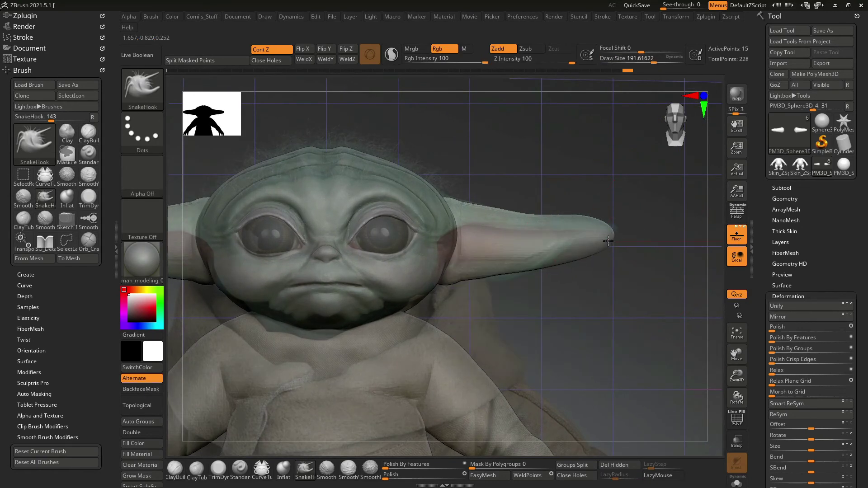
drag(605, 237, 572, 263)
key(space)
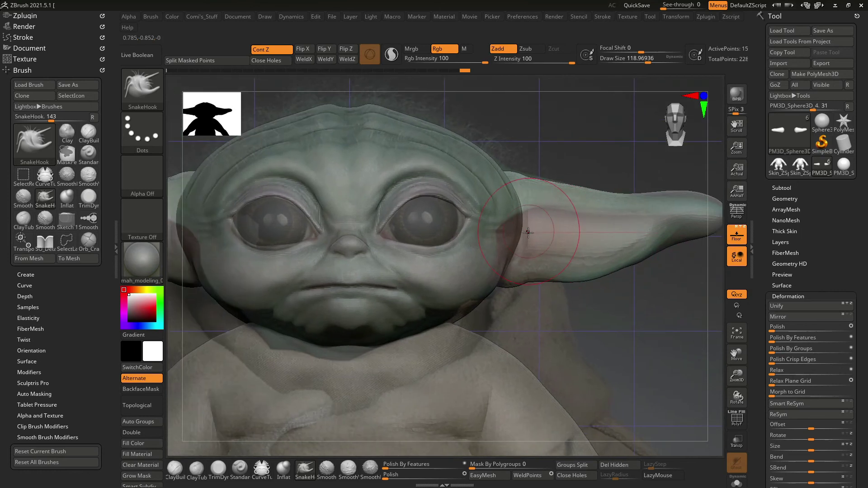
alt+click(514, 232)
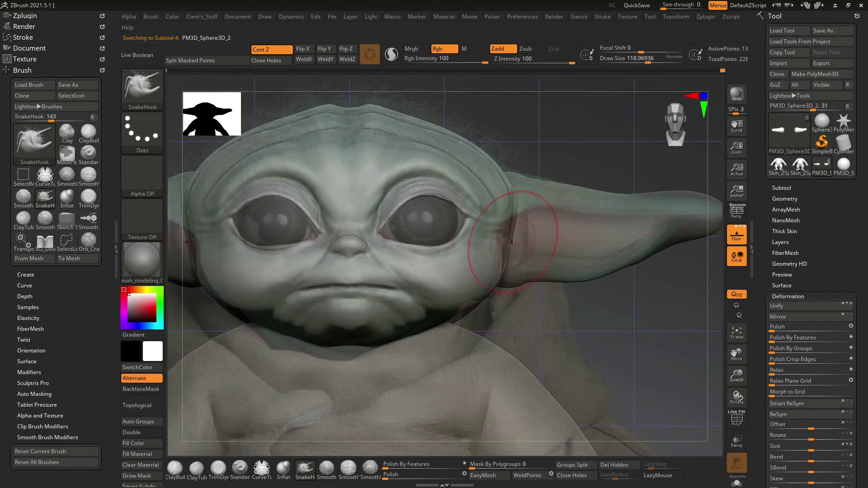
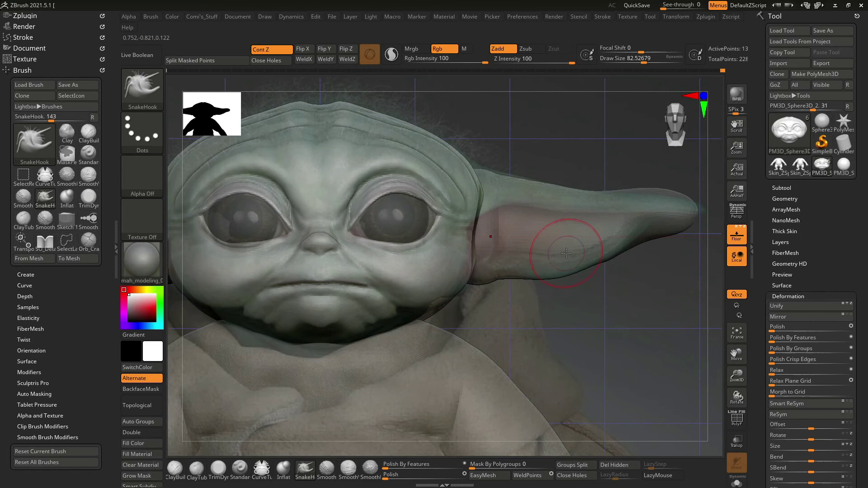
Select the ear subtool and orbit to view it from below.
key(ctrl)
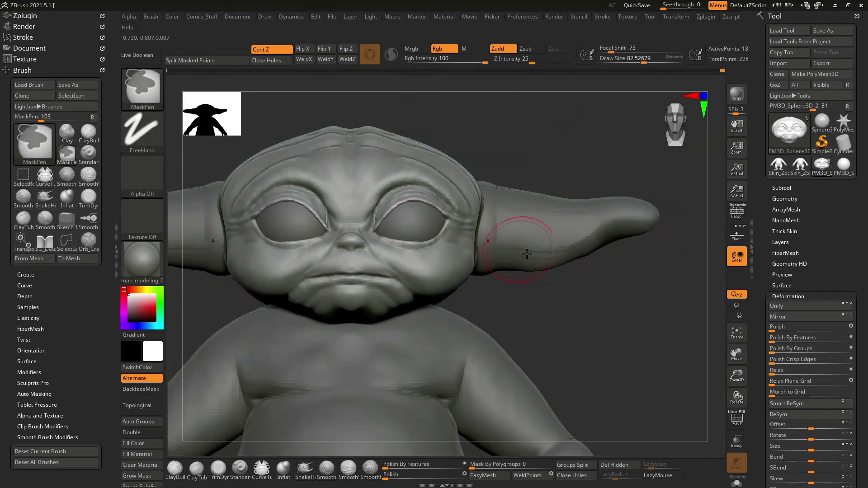
alt+click(524, 240)
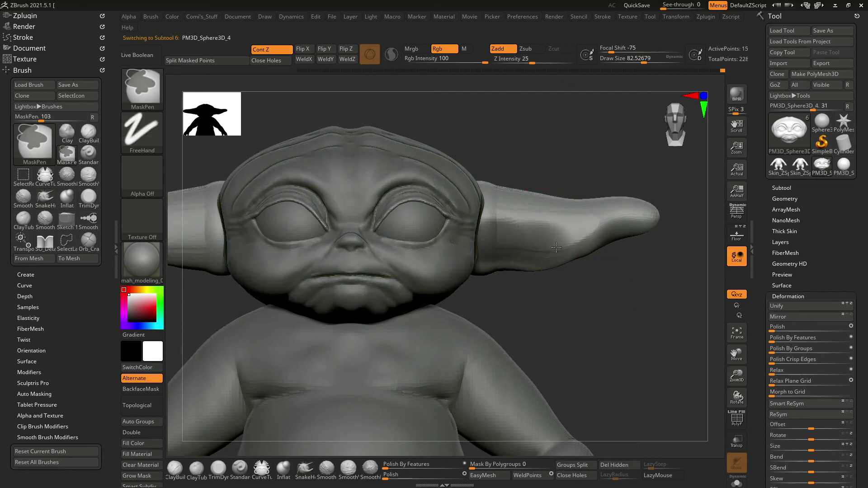
drag(628, 291, 656, 317)
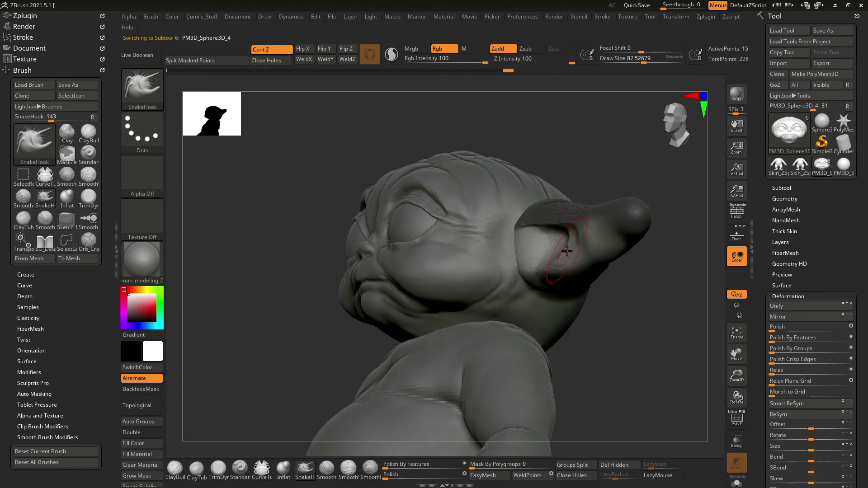
mouse_move(626, 302)
mouse_down()
mouse_move(666, 307)
mouse_move(613, 283)
mouse_up()
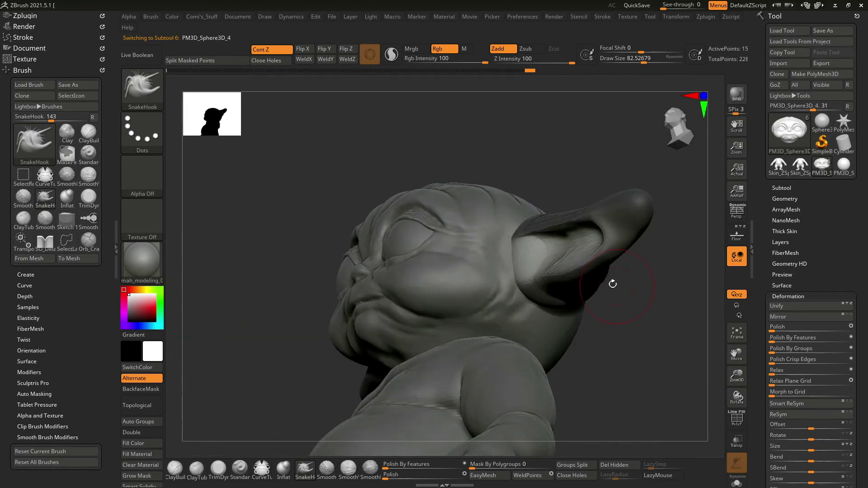
Undo a SnakeHook pull on the ear, then mirror the ear left to right.
drag(530, 247, 531, 260)
mouse_move(626, 327)
mouse_down()
mouse_move(682, 326)
mouse_move(656, 321)
mouse_up()
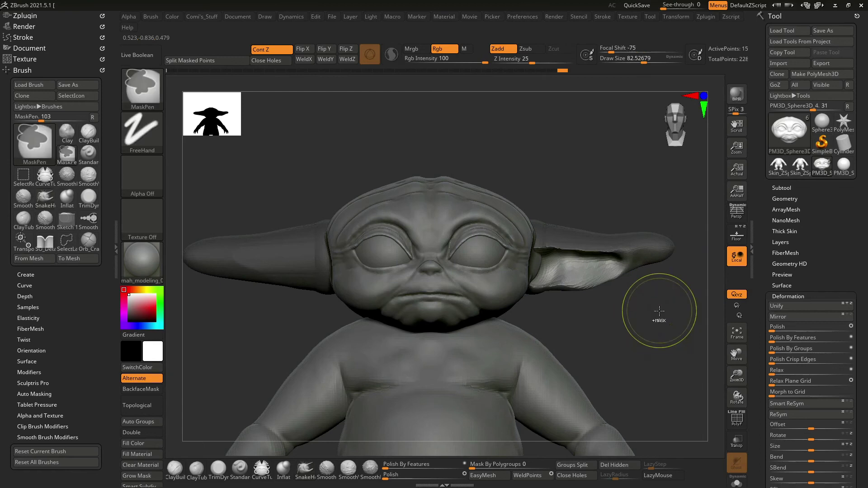
key(ctrl+z)
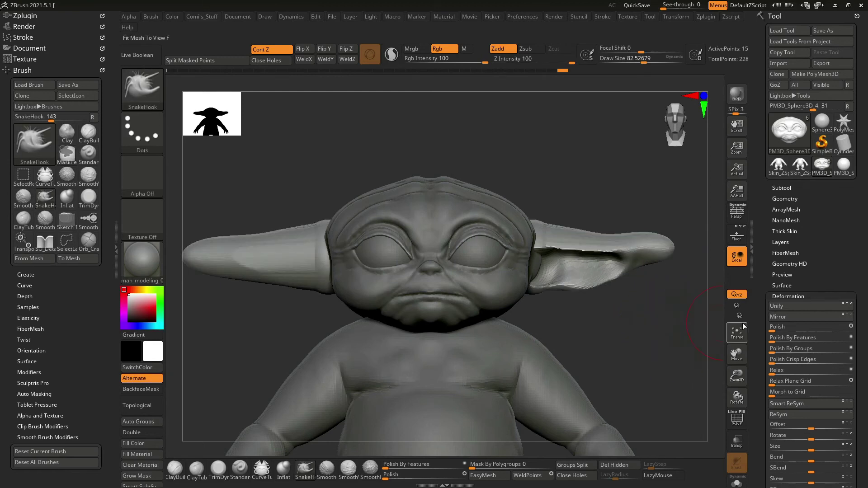
click(794, 319)
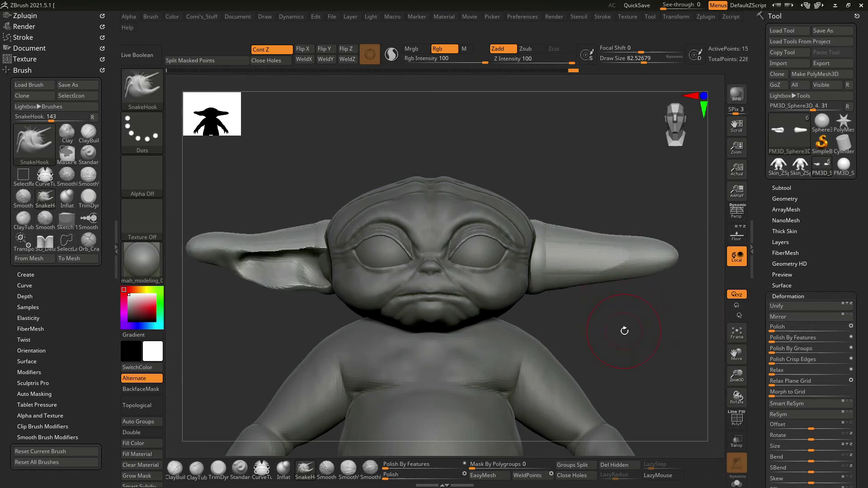
key(space)
Flip and weld the ear across X, then check both ears from several angles.
click(615, 310)
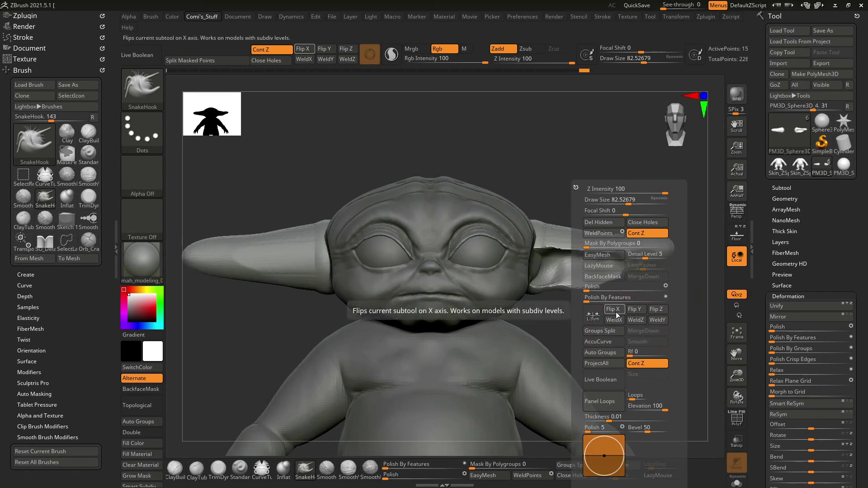
click(615, 319)
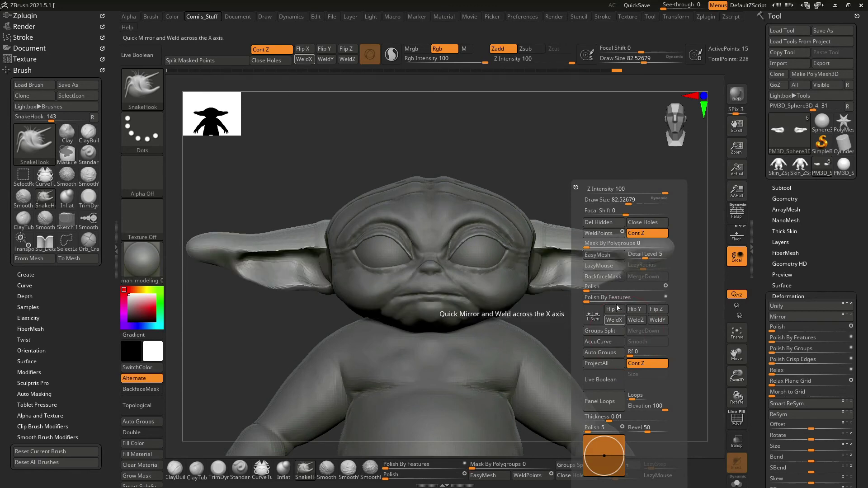
drag(601, 170, 626, 319)
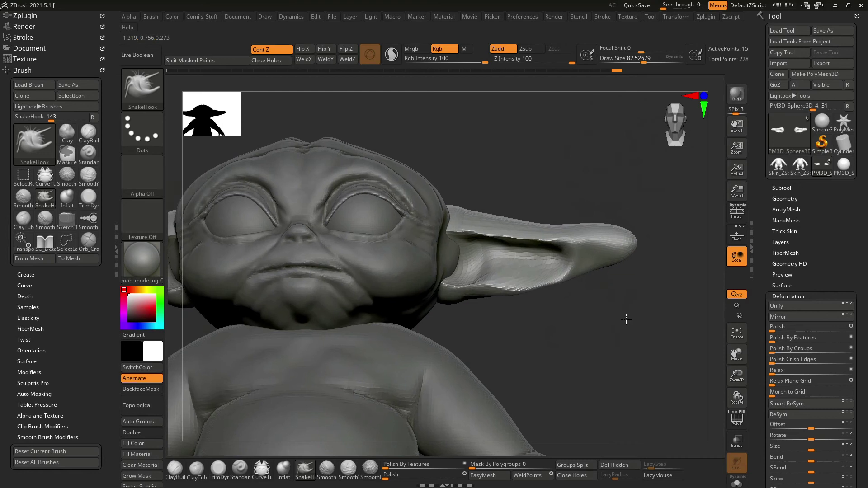
drag(655, 355, 568, 261)
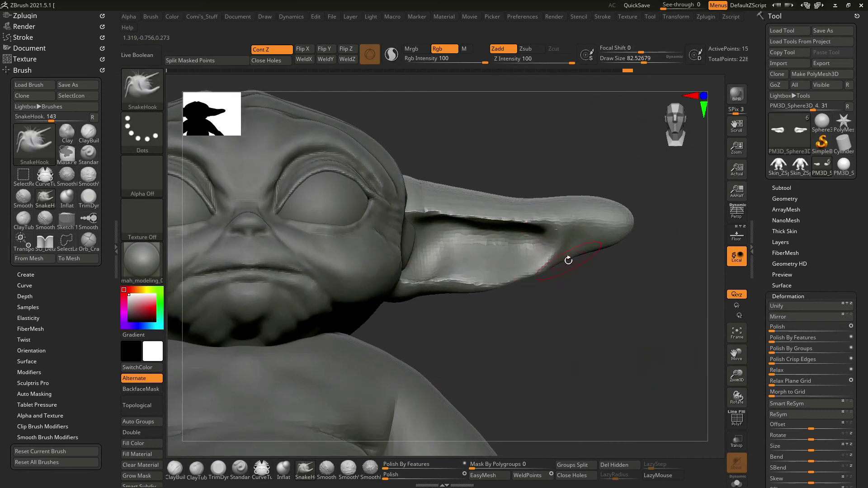
drag(584, 360, 486, 265)
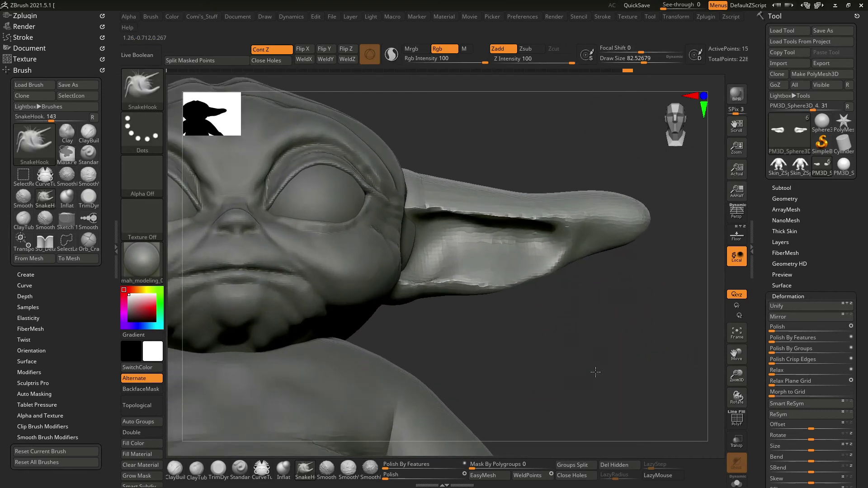
drag(528, 289, 576, 245)
Switch to ClayBuildup and review the head from the front with the reference overlay.
key(b)
key(c)
key(b)
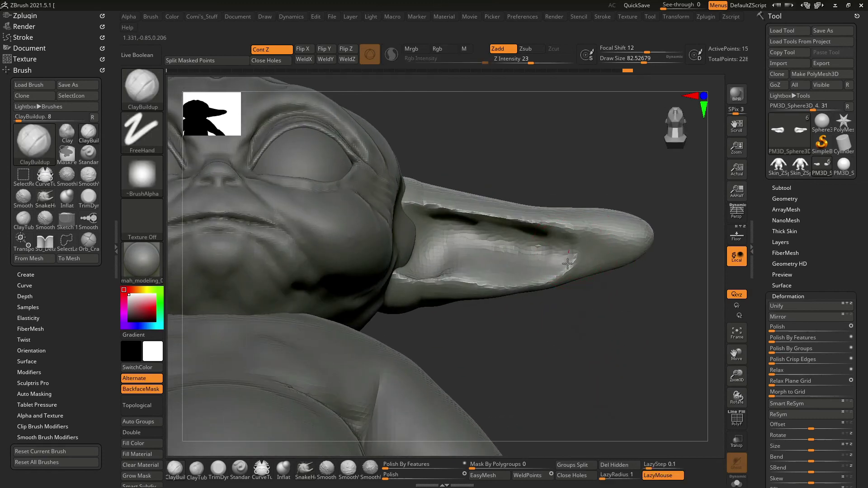
drag(600, 292, 491, 262)
mouse_move(651, 316)
mouse_down()
mouse_move(652, 326)
mouse_move(669, 324)
mouse_up()
key(f)
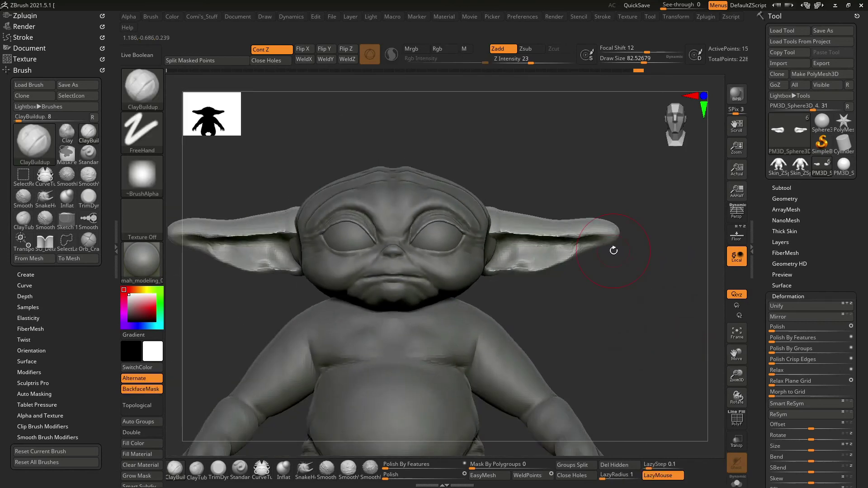
key(shift+p)
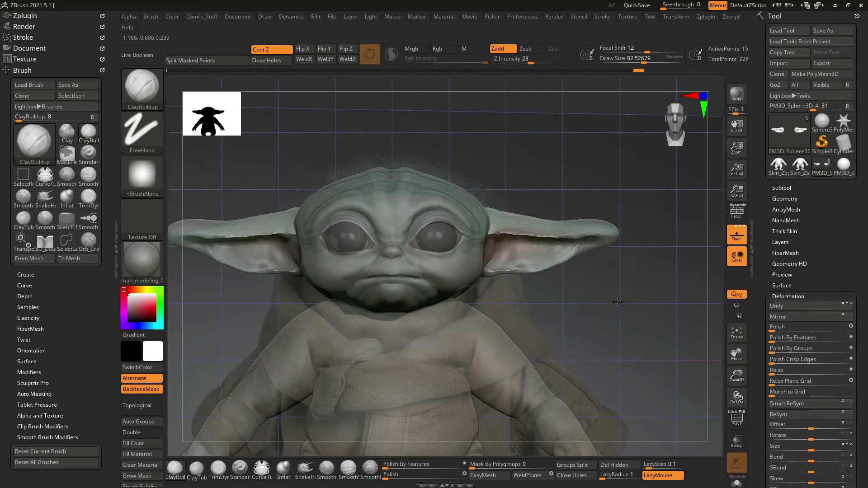
Switch to SnakeHook with Draw Size 185 and orbit around the ear.
alt+drag(631, 200, 591, 246)
key(b)
key(s)
key(k)
key(space)
drag(520, 271, 536, 271)
drag(580, 296, 490, 304)
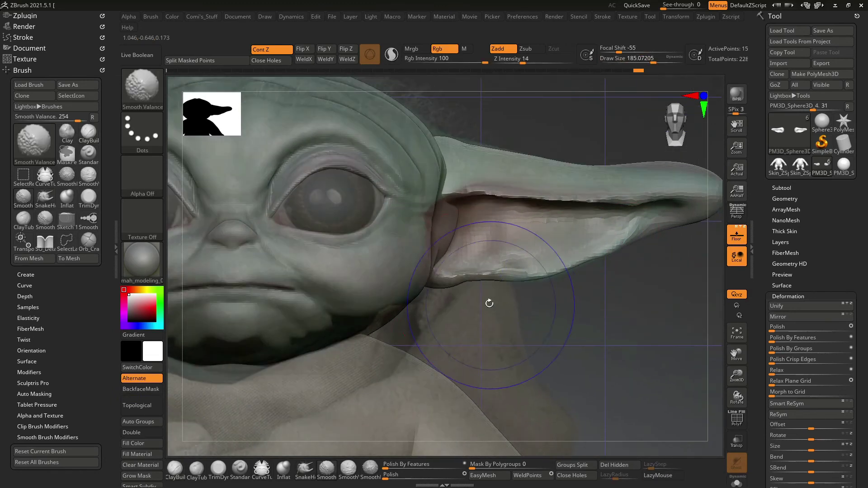
mouse_move(596, 310)
mouse_down()
mouse_move(469, 180)
mouse_move(434, 193)
mouse_up()
Reduce Draw Size to 133, then 110, and view the ear from the side.
key(space)
drag(493, 181, 432, 169)
key(space)
drag(457, 190, 439, 167)
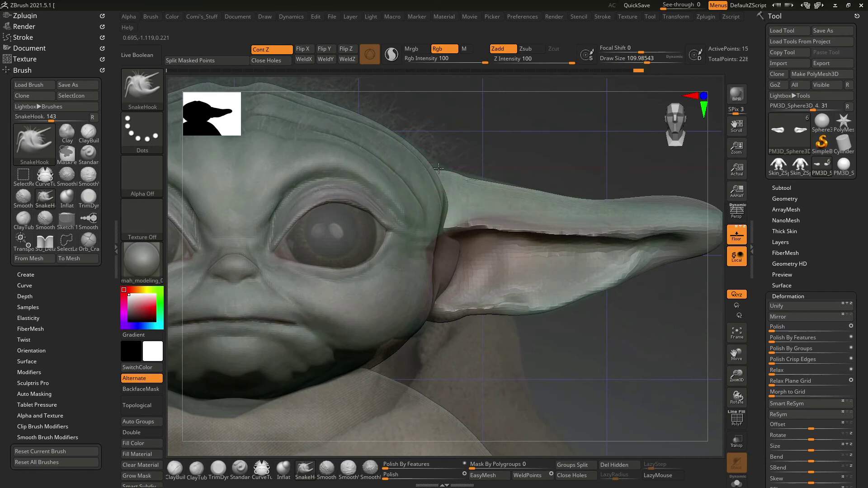
mouse_move(615, 180)
mouse_down()
mouse_move(569, 190)
mouse_move(590, 197)
mouse_up()
Smooth the ear and slim its tip's upper edge using a 110 brush.
key(shift)
key(space)
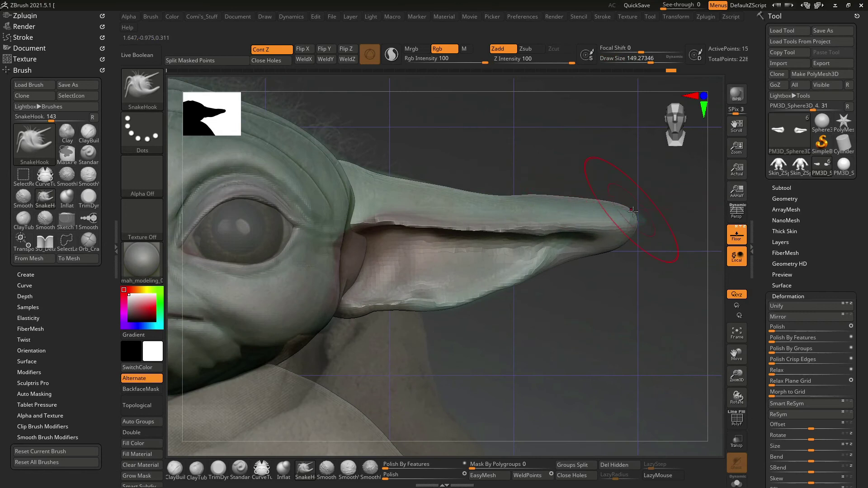
key(space)
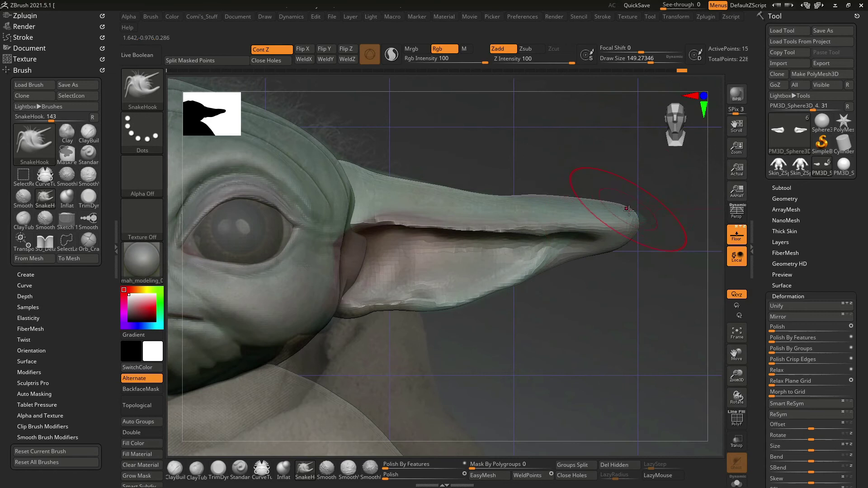
key(space)
drag(649, 218, 632, 236)
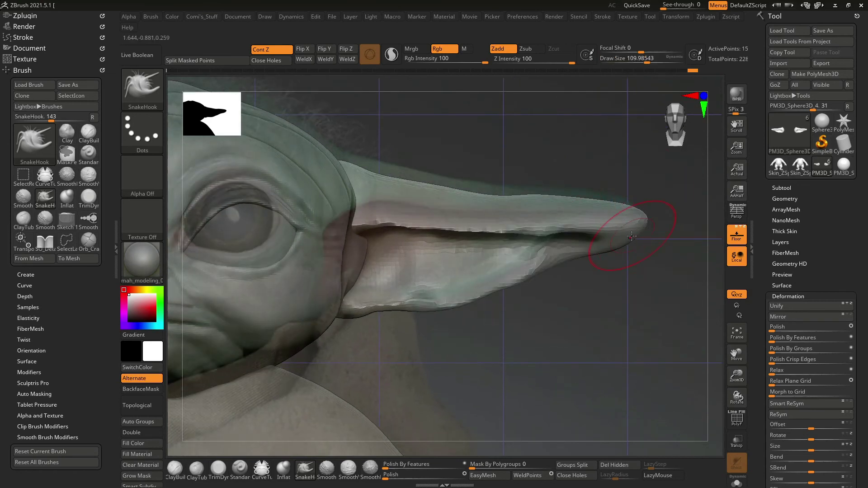
key(shift)
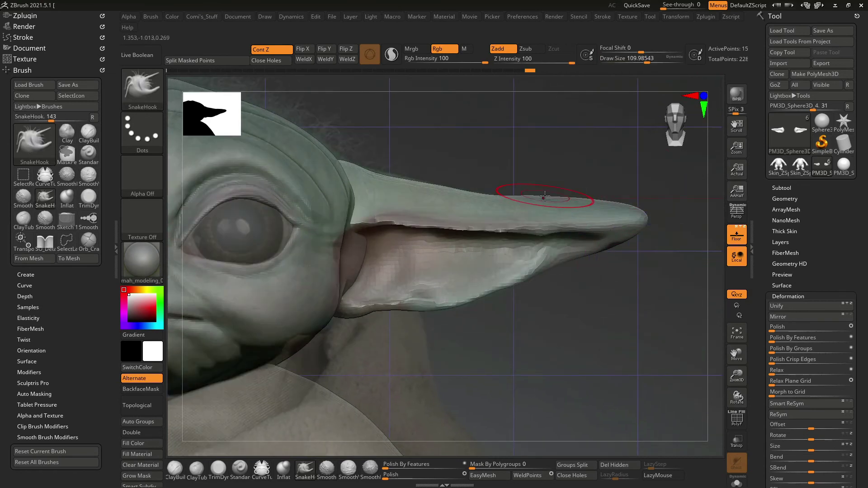
drag(602, 201, 586, 247)
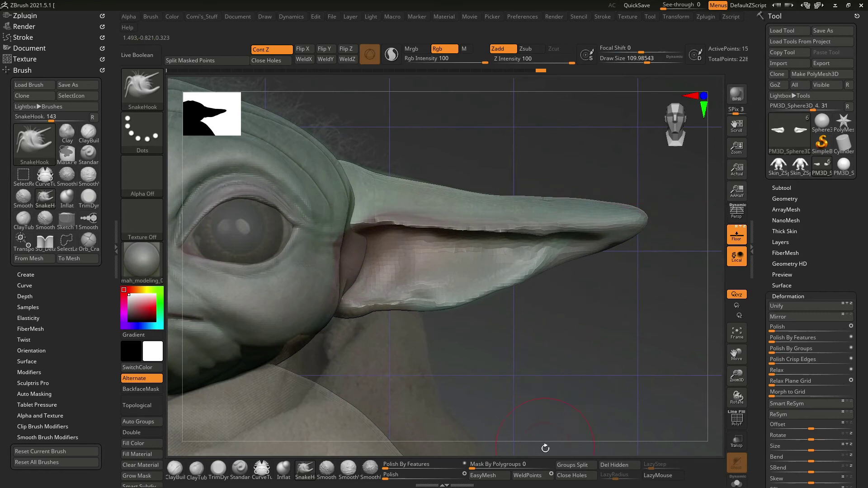
click(392, 460)
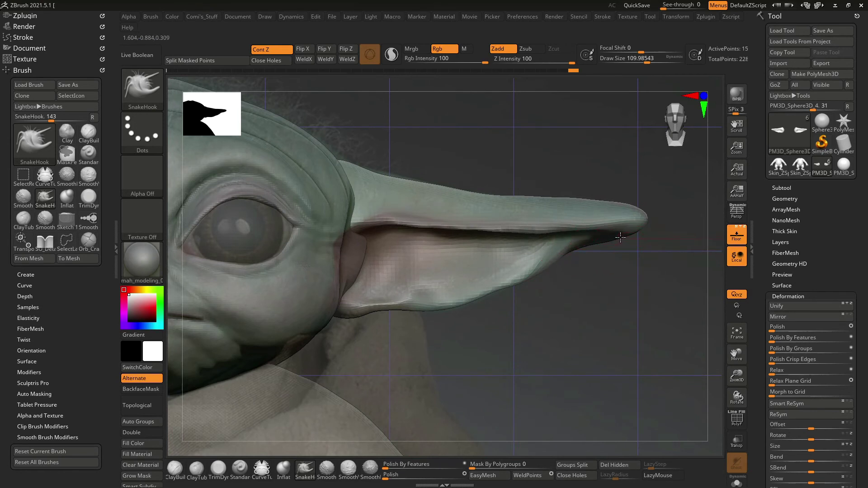
mouse_move(597, 244)
mouse_down()
mouse_move(587, 245)
mouse_move(609, 265)
mouse_move(632, 322)
mouse_move(639, 301)
mouse_move(609, 328)
mouse_up()
Frame the character and zoom in on the head from the side.
key(f)
shift+drag(640, 305, 523, 317)
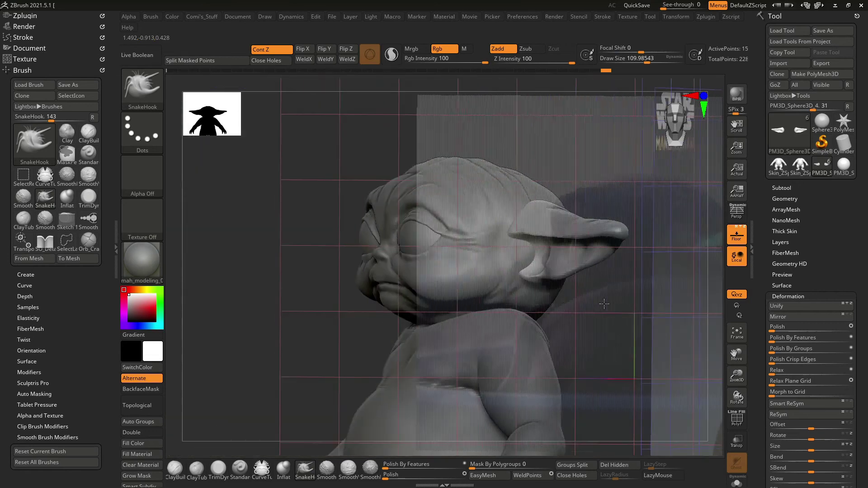
alt+drag(452, 320, 266, 339)
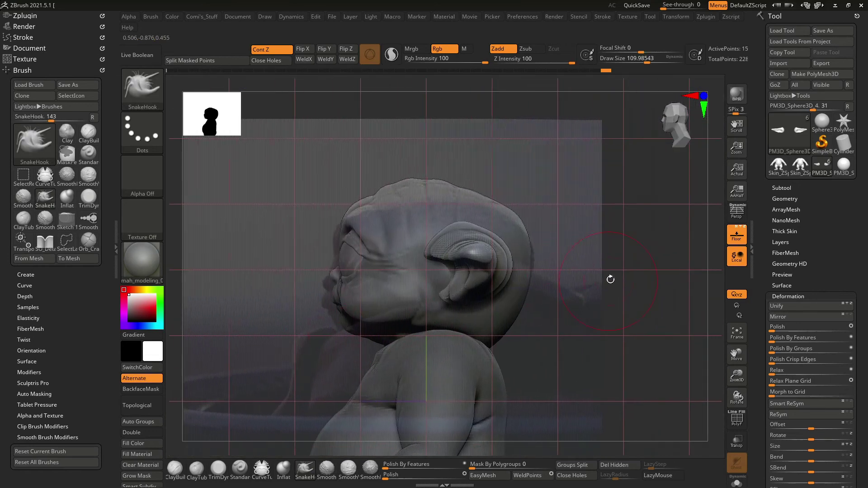
mouse_move(606, 272)
alt+mouse_down()
mouse_move(320, 289)
mouse_move(316, 336)
mouse_move(463, 280)
mouse_move(441, 271)
mouse_move(447, 236)
alt+mouse_up()
Select the face subtool and lasso-mask the lips and chin.
key(ctrl)
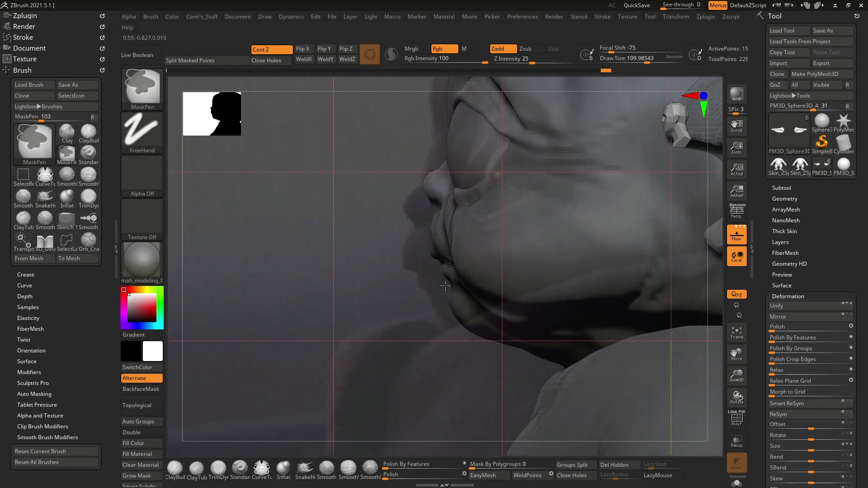
alt+click(392, 224)
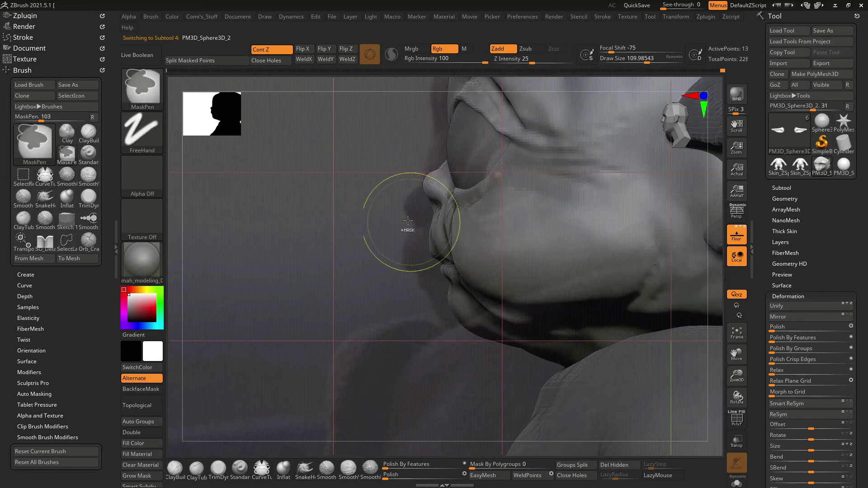
click(143, 88)
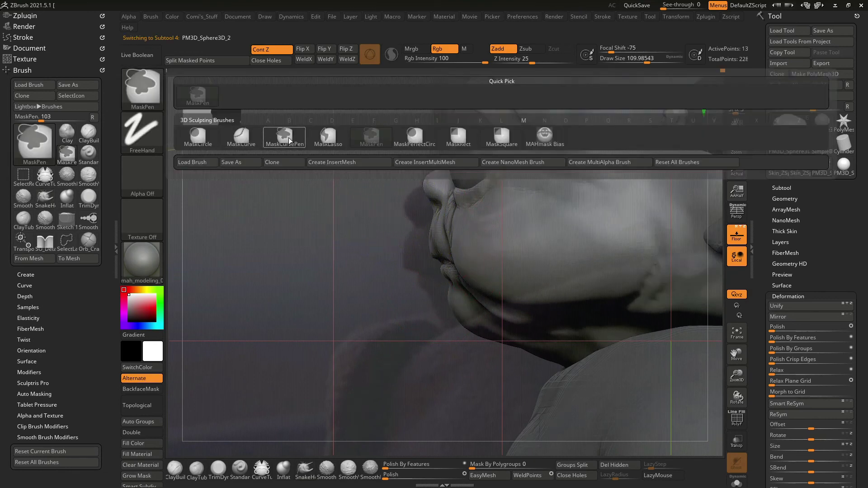
click(328, 136)
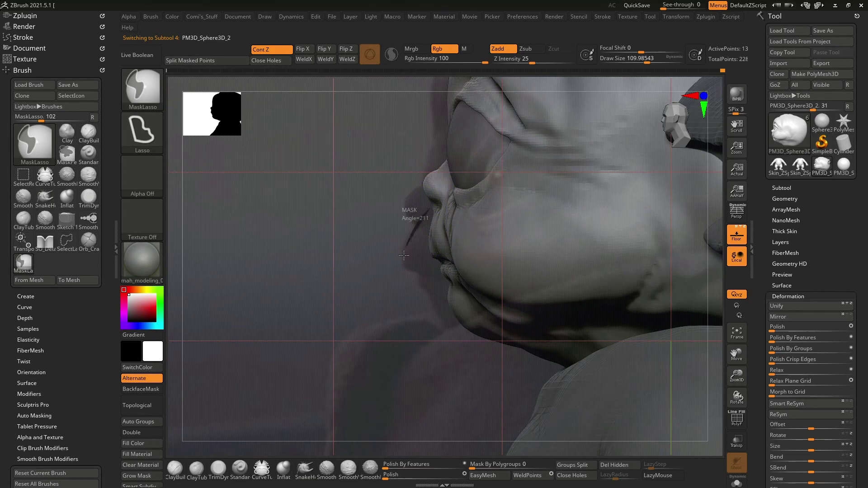
drag(404, 256, 396, 217)
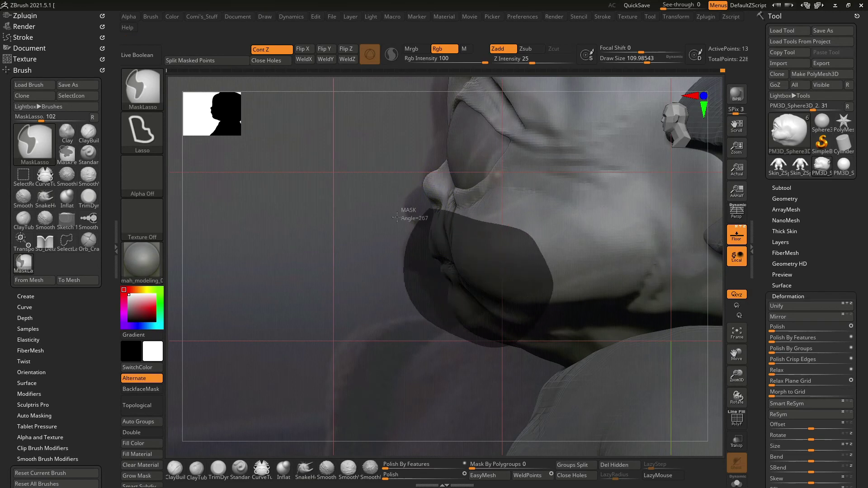
key(b)
key(s)
key(h)
right_drag(413, 365, 429, 343)
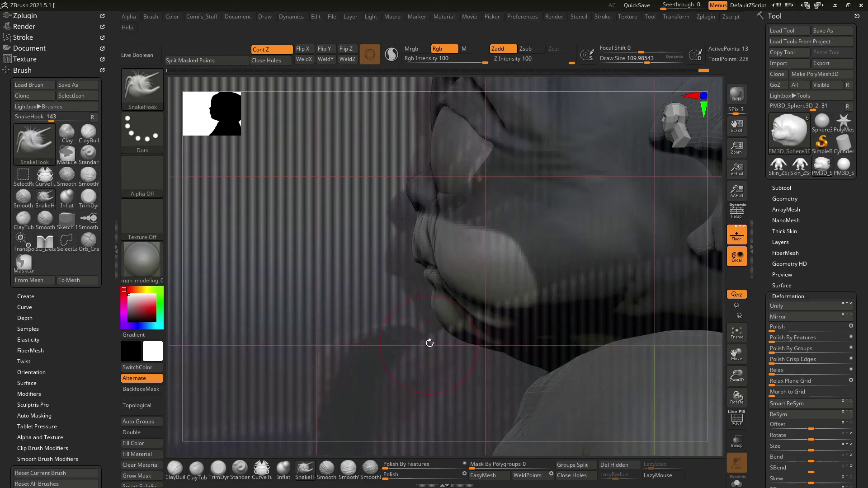
With Transpose, nudge the masked lips slightly back and down.
key(w)
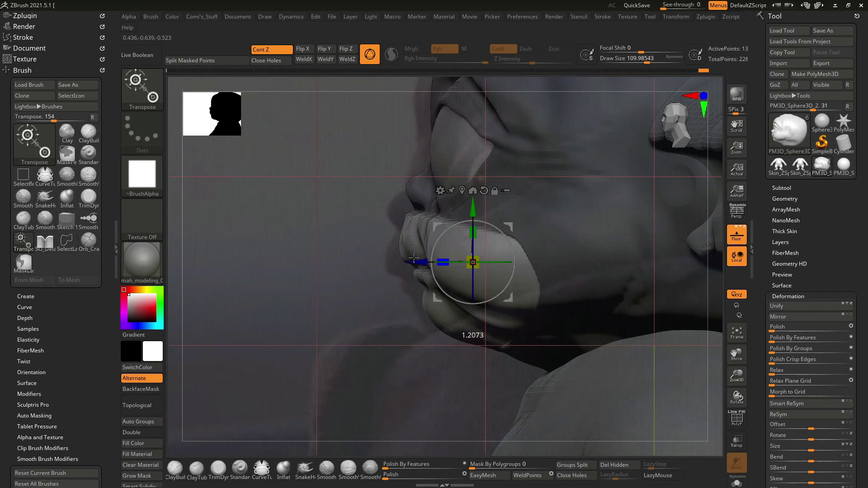
drag(422, 261, 420, 261)
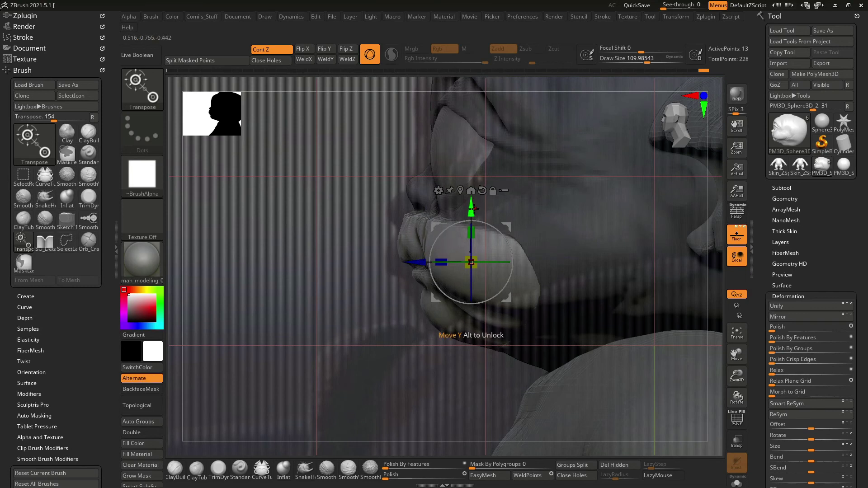
drag(474, 209, 469, 210)
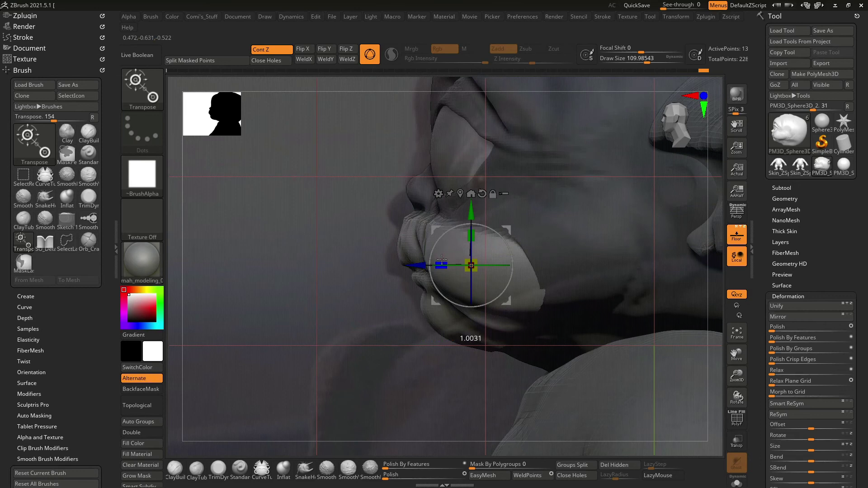
mouse_move(399, 335)
mouse_down()
mouse_move(382, 364)
mouse_move(367, 364)
mouse_up()
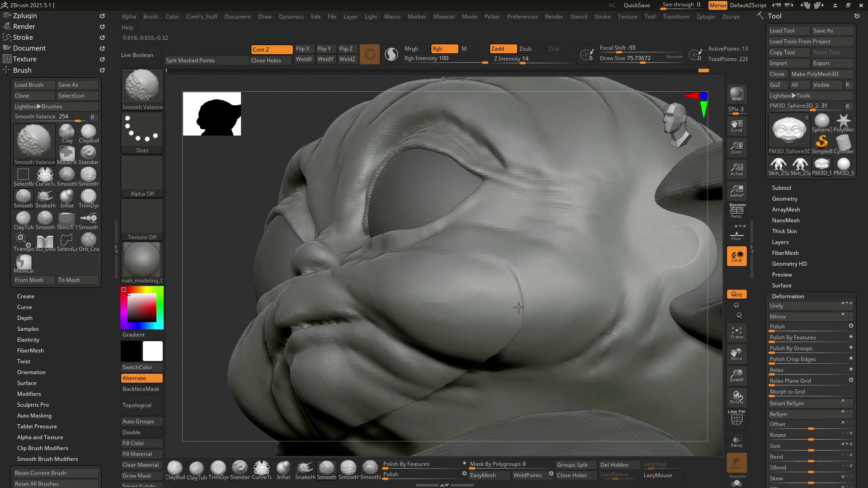
Build up clay around the nose and eyes from a near-front view.
drag(205, 382, 572, 359)
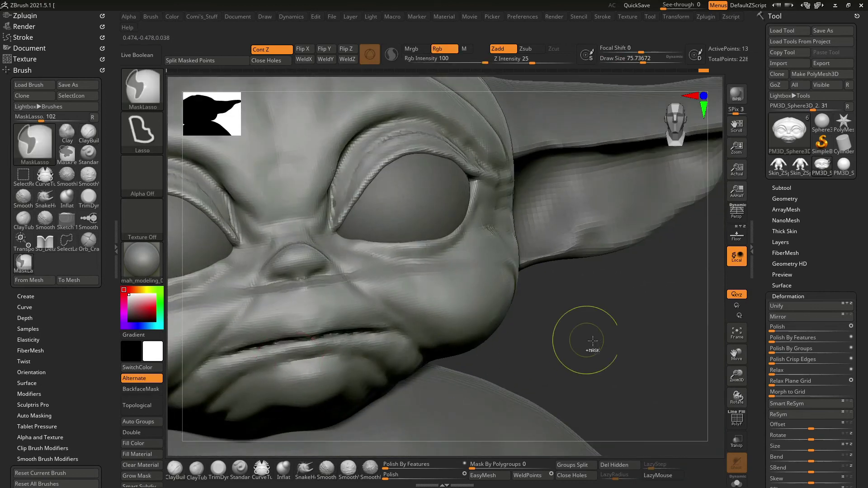
mouse_move(607, 324)
mouse_down()
mouse_move(649, 313)
mouse_move(541, 322)
mouse_up()
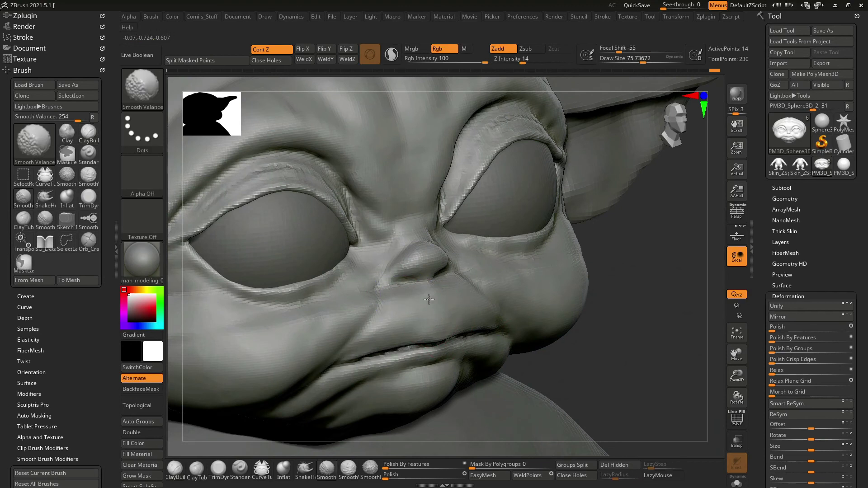
key(shift)
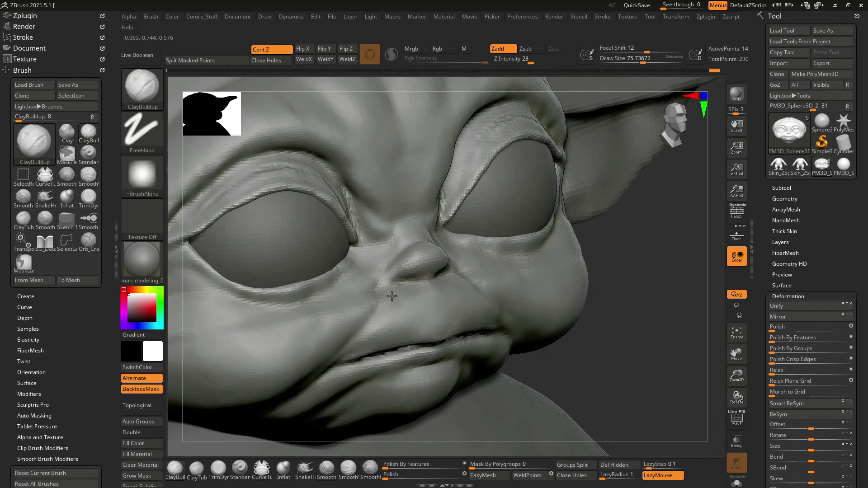
drag(600, 316, 611, 312)
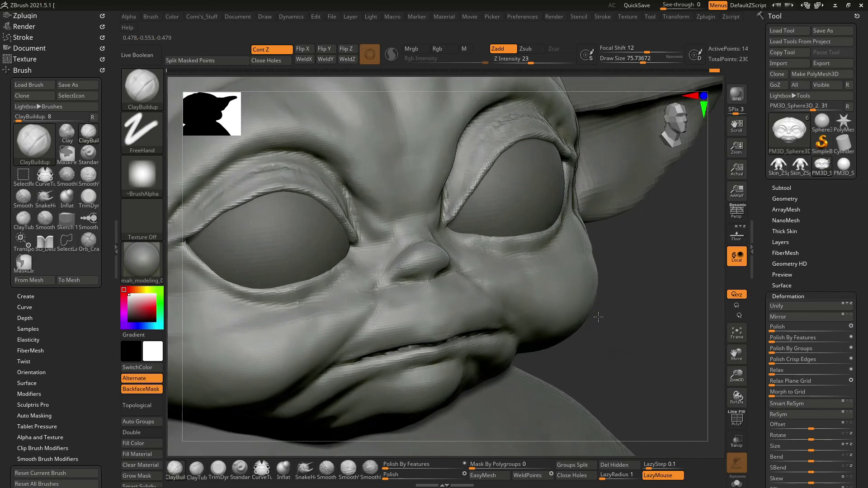
key(b)
key(s)
key(h)
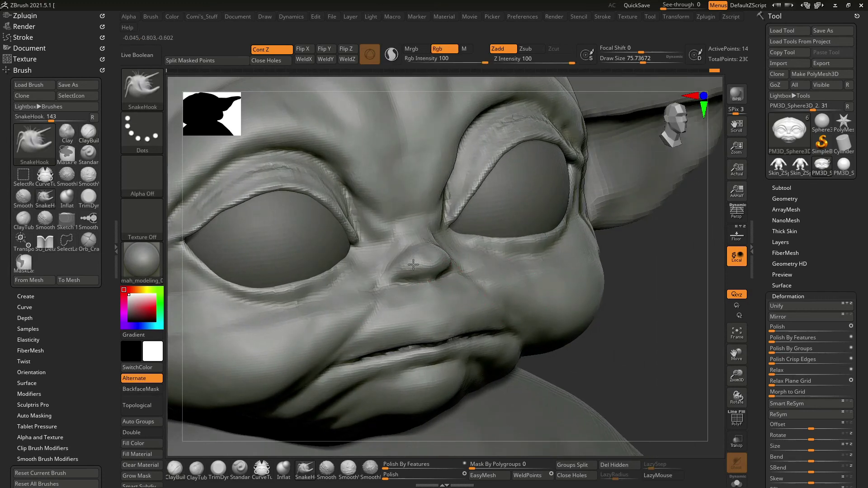
key(b)
key(c)
key(b)
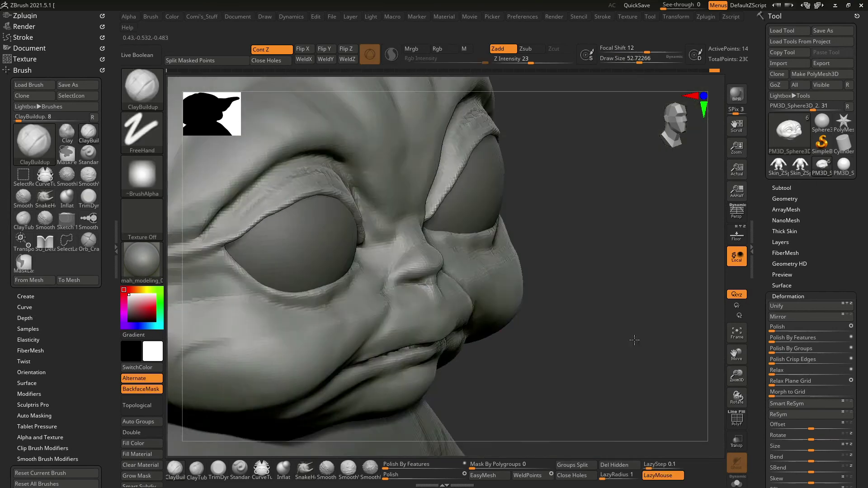
Smooth the left cheek and check the whole head from the front.
drag(632, 340, 407, 286)
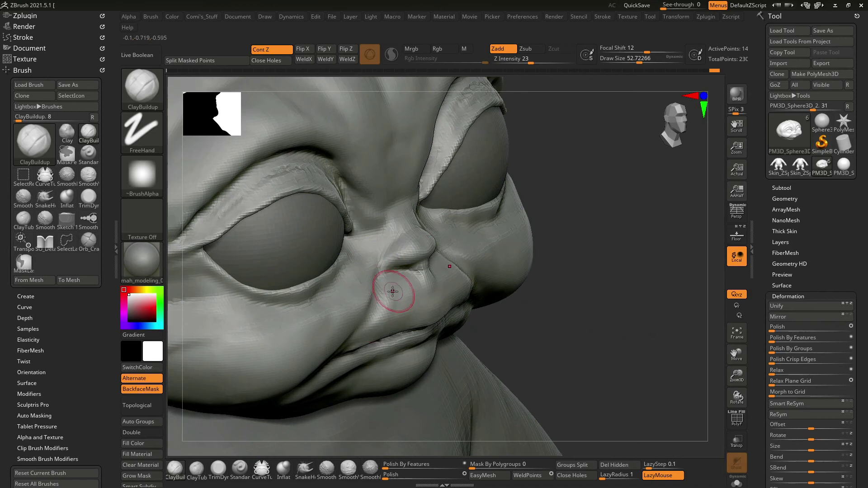
key(shift)
shift+drag(588, 316, 688, 320)
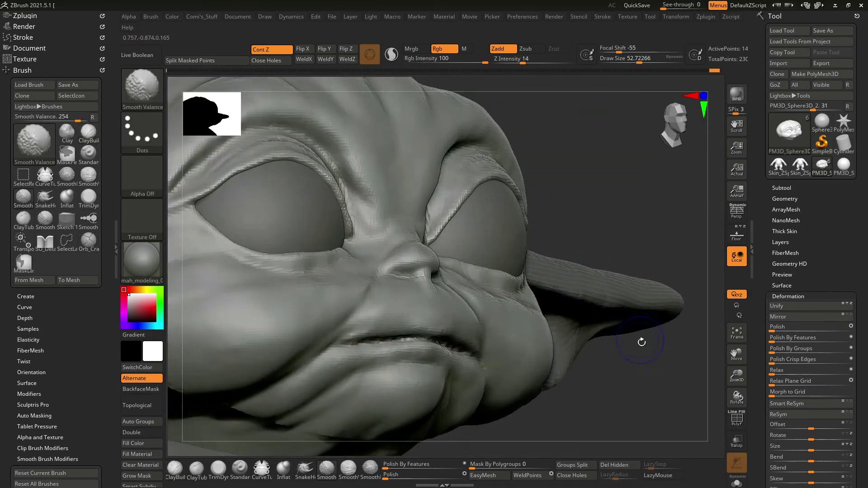
alt+drag(702, 395, 785, 72)
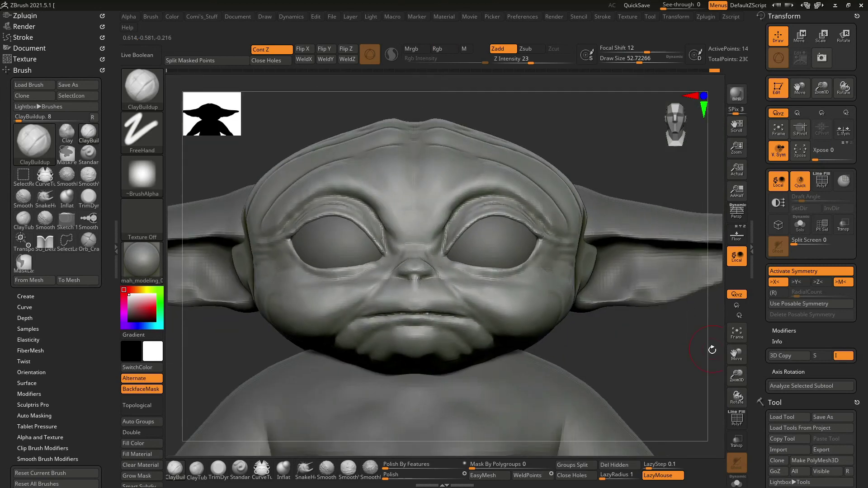
click(786, 15)
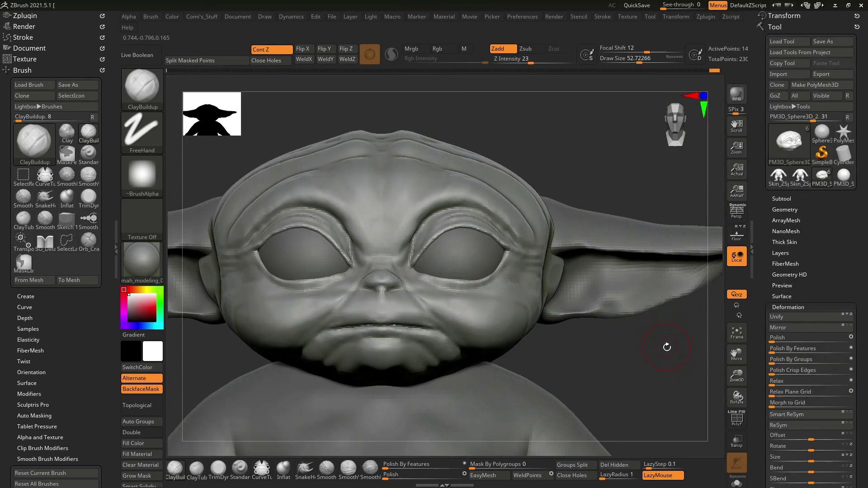
mouse_move(667, 347)
mouse_down()
mouse_move(659, 351)
mouse_move(688, 367)
mouse_move(640, 351)
mouse_up()
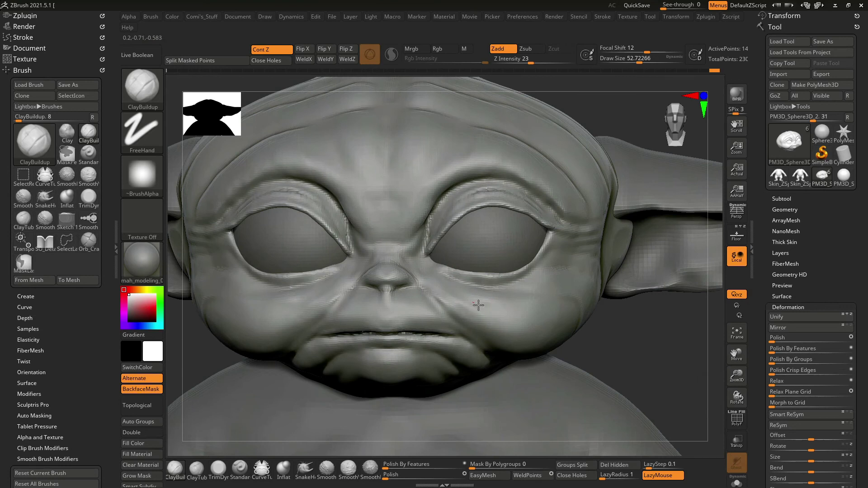
Smooth the mouth seam from three-quarter and under-jaw views.
key(shift)
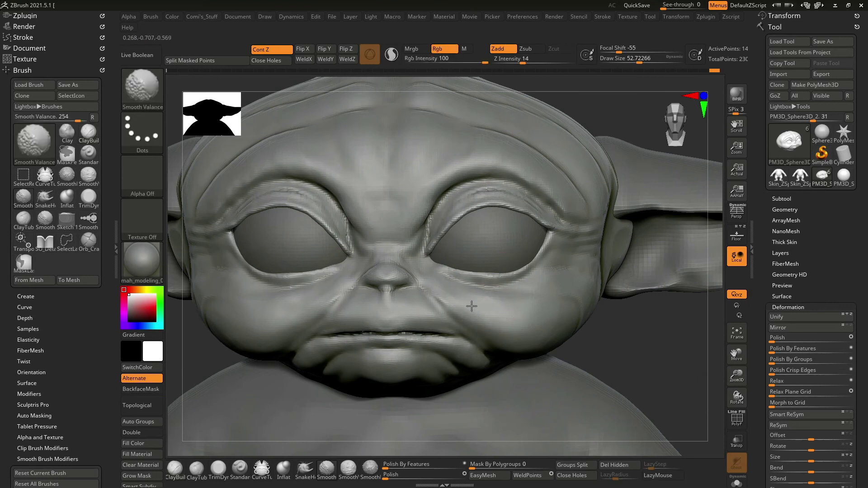
mouse_move(471, 307)
mouse_down()
mouse_move(585, 309)
mouse_move(619, 300)
mouse_move(472, 284)
mouse_up()
drag(355, 354, 356, 321)
mouse_move(424, 198)
mouse_down()
mouse_move(481, 155)
mouse_move(704, 200)
mouse_up()
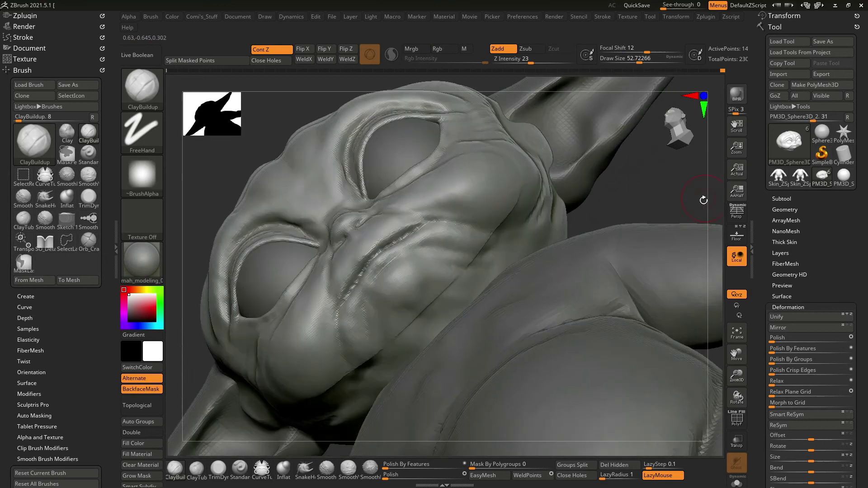
Add clay to the cheek beside the mouth corner and smooth it with a smaller brush.
key(shift)
key(ctrl)
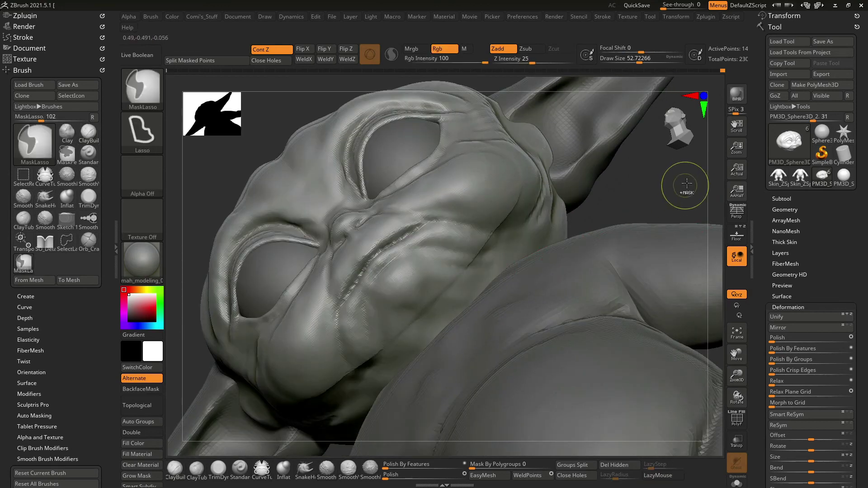
key(ctrl)
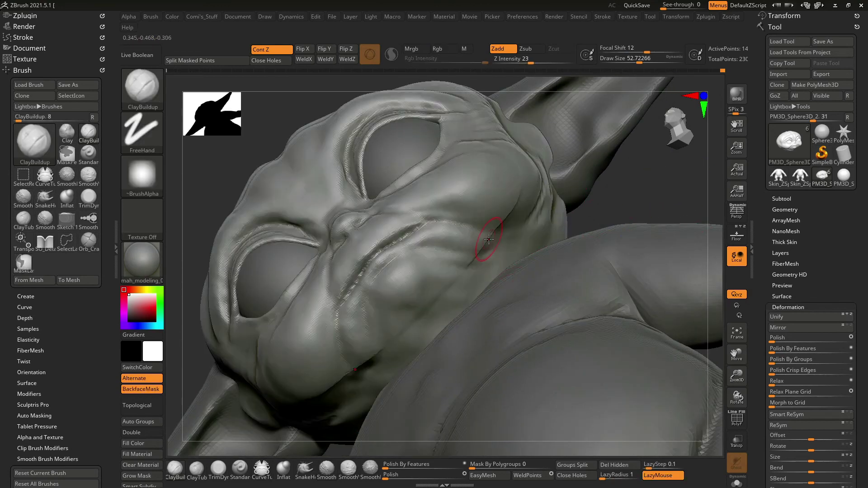
key(shift)
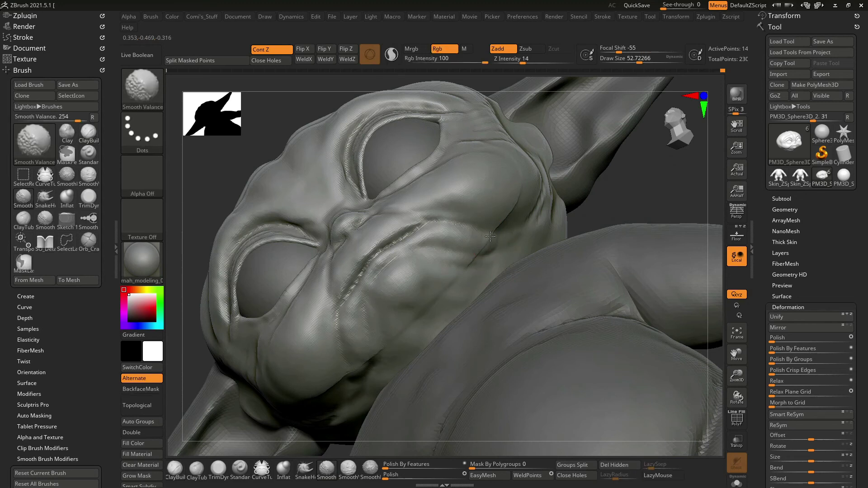
drag(682, 181, 538, 201)
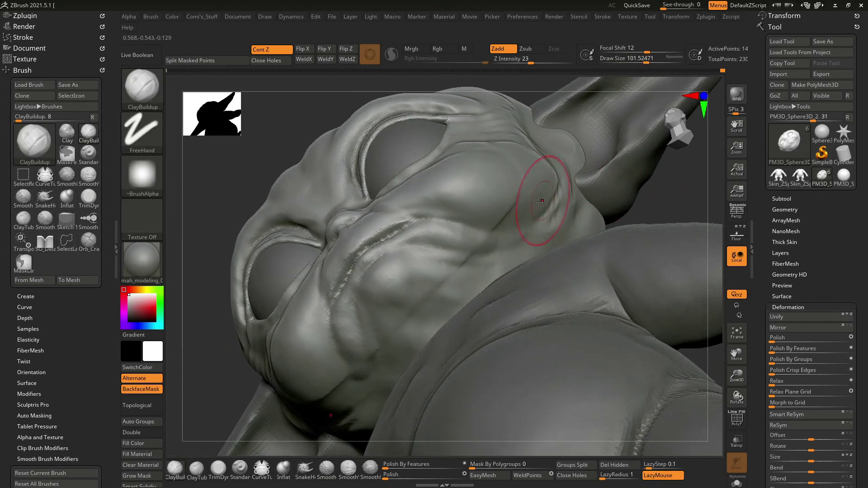
key(shift)
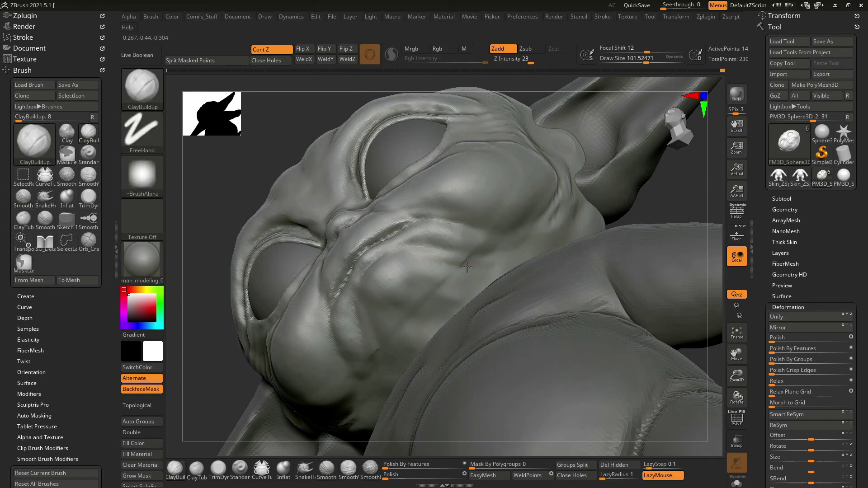
right_drag(423, 293, 407, 266)
drag(414, 263, 400, 260)
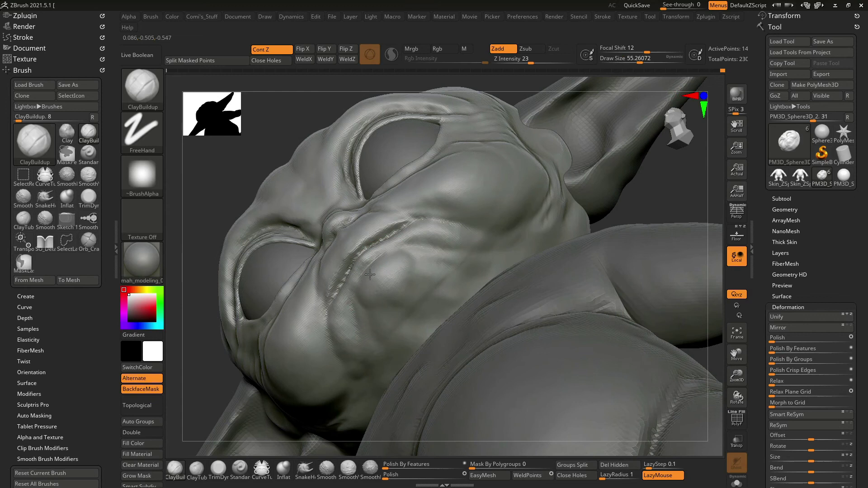
mouse_move(469, 236)
right_down()
mouse_move(578, 200)
mouse_move(568, 227)
mouse_move(510, 257)
right_up()
mouse_move(253, 346)
right_down()
mouse_move(231, 288)
mouse_move(611, 198)
mouse_move(665, 194)
mouse_move(679, 210)
mouse_move(644, 191)
mouse_move(552, 235)
right_up()
Carve a fine crease at the mouth corner and view it from below.
key(b)
key(s)
key(d)
drag(275, 257, 284, 256)
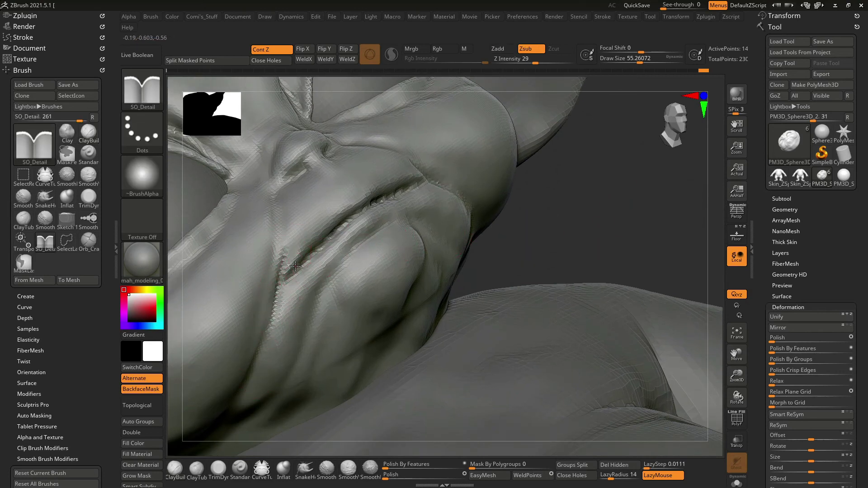
right_drag(548, 227, 345, 262)
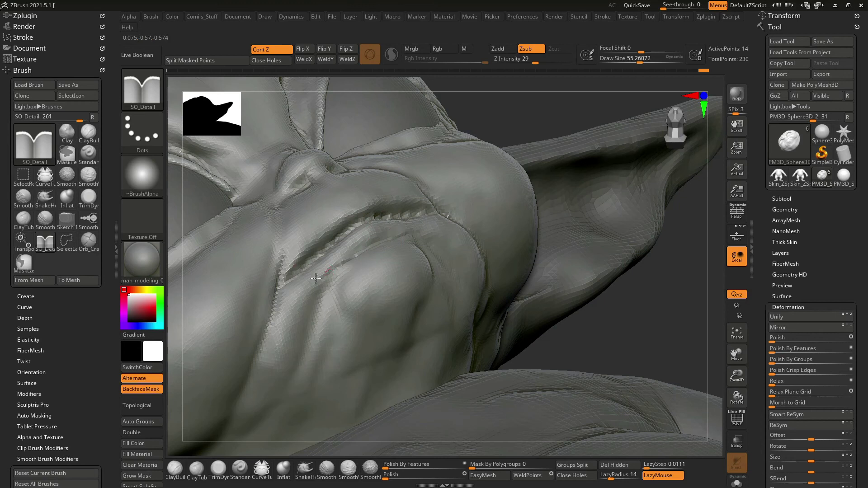
right_drag(630, 280, 591, 242)
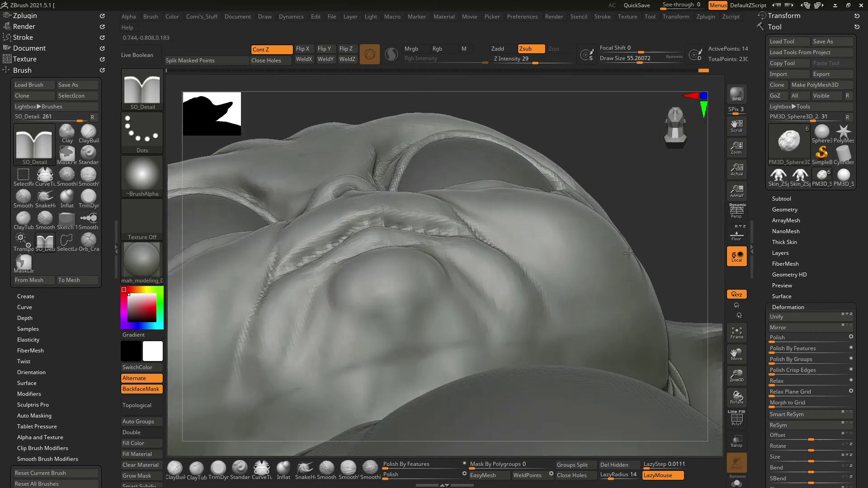
Pull the upper-lip ridge beneath the mouth with SnakeHook at Draw Size 93.
key(b)
key(s)
key(k)
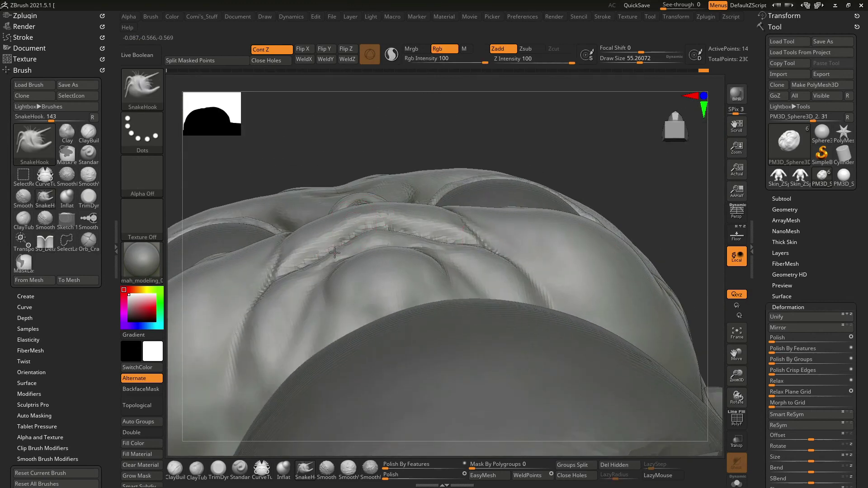
key(space)
drag(334, 252, 341, 248)
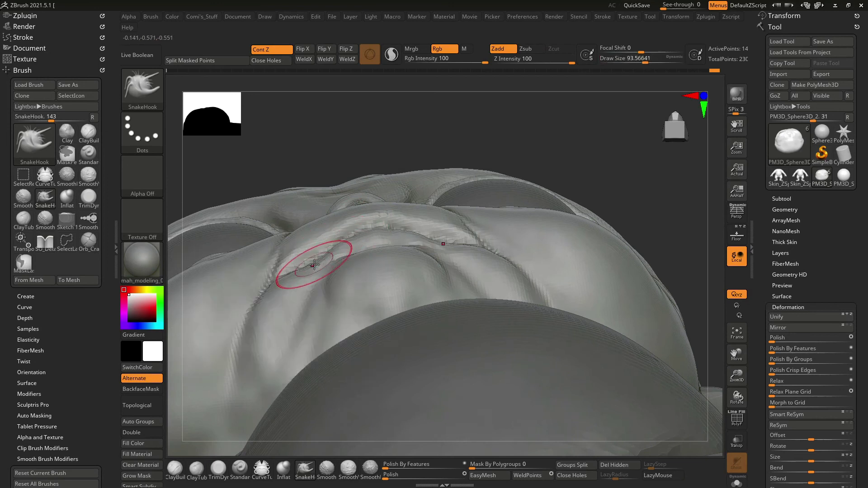
mouse_move(329, 248)
mouse_down()
mouse_move(343, 244)
mouse_move(300, 251)
mouse_up()
mouse_move(301, 252)
right_down()
mouse_move(527, 171)
mouse_move(597, 244)
mouse_move(599, 270)
mouse_move(579, 266)
mouse_move(566, 275)
mouse_move(609, 271)
mouse_move(390, 247)
right_up()
Switch to ClayBuildup and orbit to a three-quarter view of cheek and brow.
mouse_move(465, 288)
right_down()
mouse_move(455, 228)
mouse_move(474, 207)
mouse_move(320, 223)
right_up()
key(b)
key(c)
key(b)
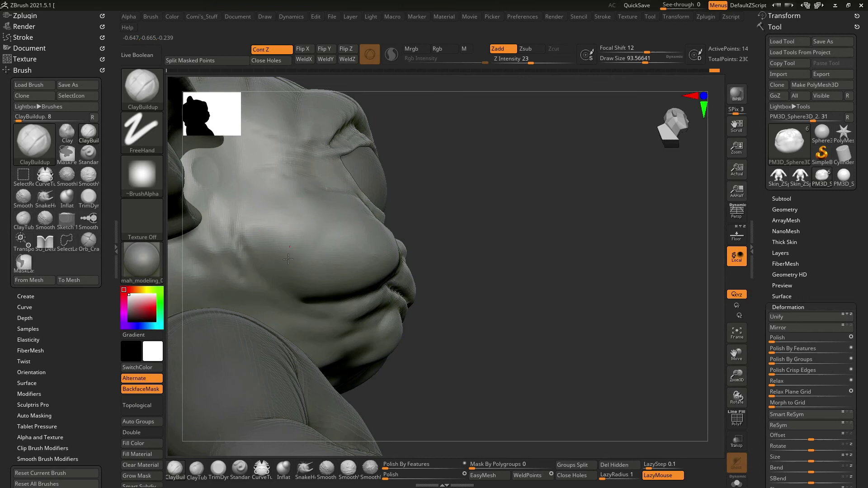
right_drag(514, 206, 310, 223)
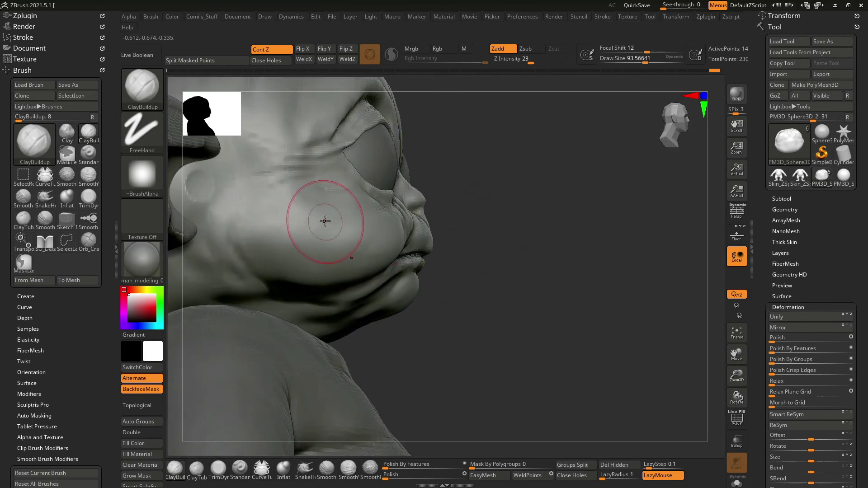
mouse_move(543, 180)
right_down()
mouse_move(514, 220)
mouse_move(375, 217)
right_up()
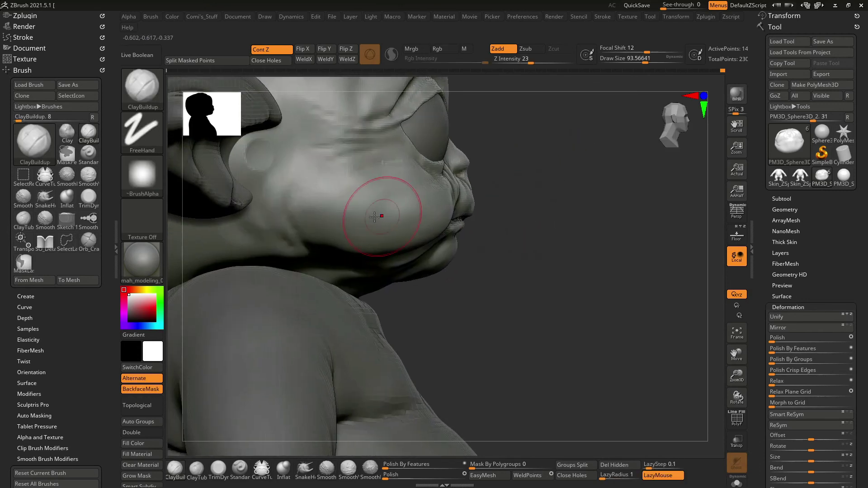
mouse_move(606, 253)
right_down()
mouse_move(624, 306)
mouse_move(519, 267)
right_up()
Select the ear subtool and pull its lobe tip outward at Draw Size 133.
alt+click(330, 170)
key(b)
key(s)
key(h)
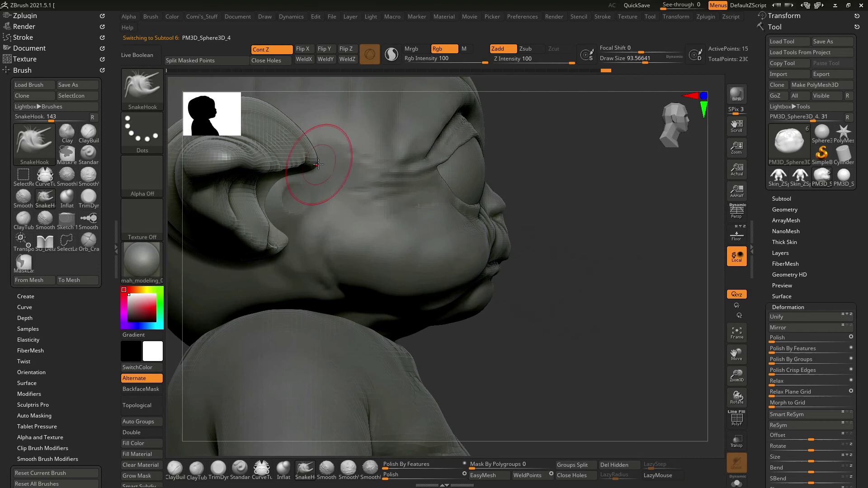
key(space)
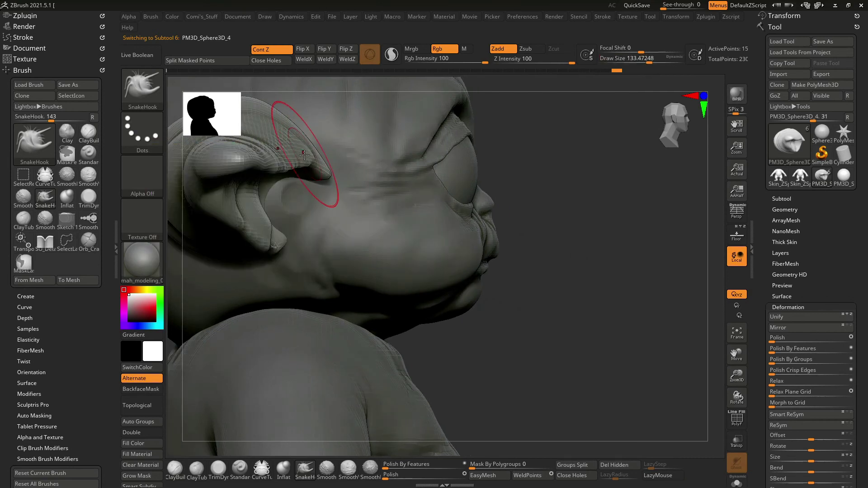
drag(287, 242, 307, 246)
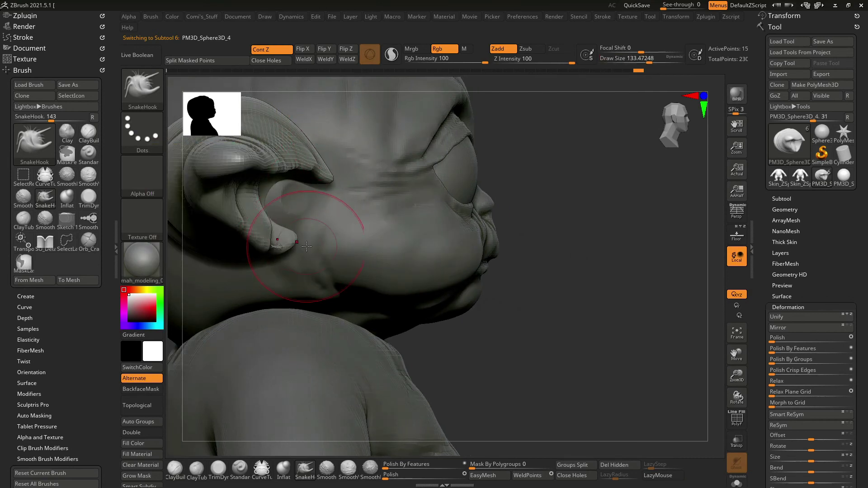
mouse_move(602, 310)
alt+mouse_down()
mouse_move(582, 240)
mouse_move(607, 256)
mouse_move(635, 330)
mouse_move(591, 312)
mouse_move(574, 320)
alt+mouse_up()
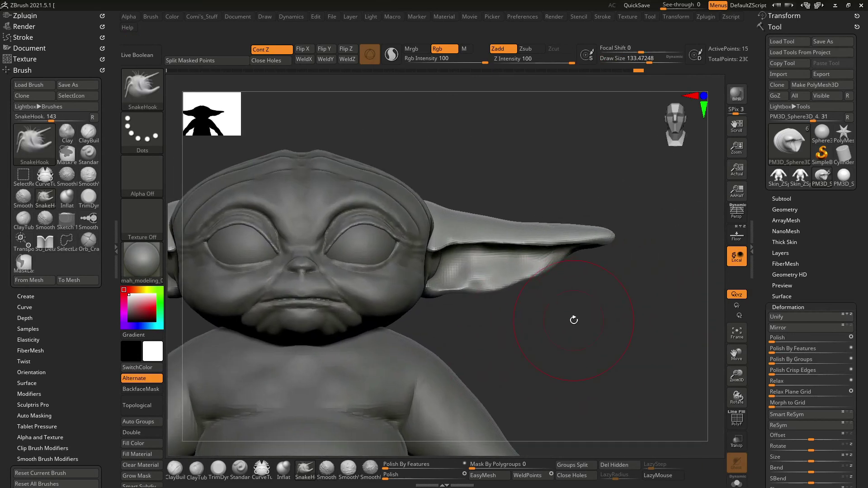
mouse_move(67, 218)
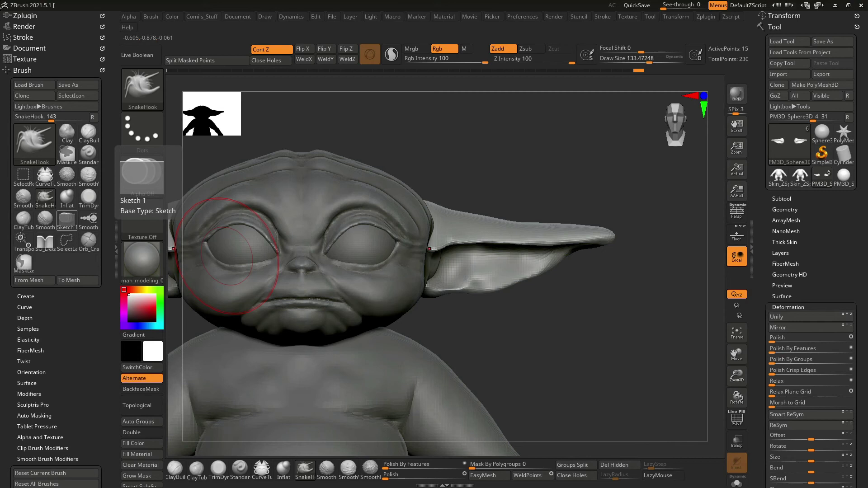
Rotate the ear slightly at its base with the Transpose gizmo.
mouse_move(615, 298)
mouse_down()
mouse_move(626, 287)
mouse_move(537, 236)
mouse_up()
key(w)
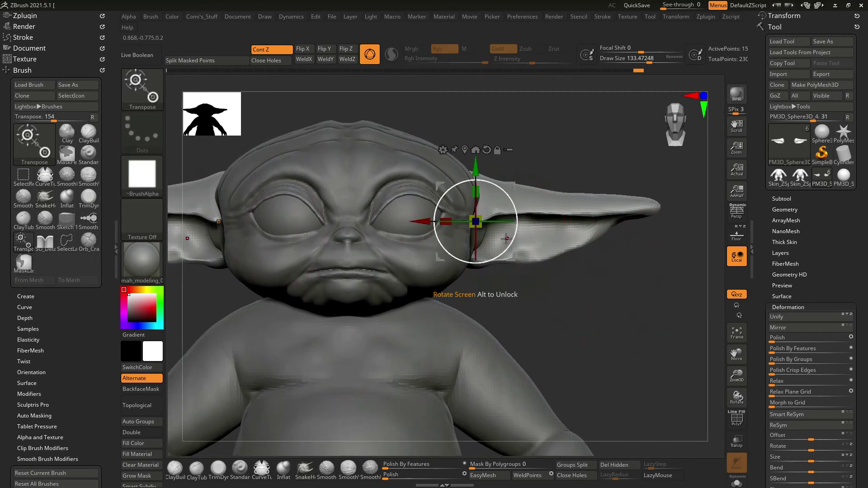
drag(514, 205, 501, 192)
key(q)
Switch to ClayBuildup at Draw Size 93 and build up clay along the ear.
mouse_move(575, 174)
mouse_down()
mouse_move(601, 309)
mouse_move(581, 282)
mouse_move(597, 292)
mouse_up()
key(b)
key(c)
key(b)
key(space)
mouse_move(529, 234)
mouse_down()
mouse_move(516, 220)
mouse_move(562, 252)
mouse_move(546, 225)
mouse_move(664, 218)
mouse_move(551, 219)
mouse_up()
mouse_move(660, 272)
mouse_down()
mouse_move(670, 287)
mouse_move(539, 190)
mouse_move(531, 203)
mouse_up()
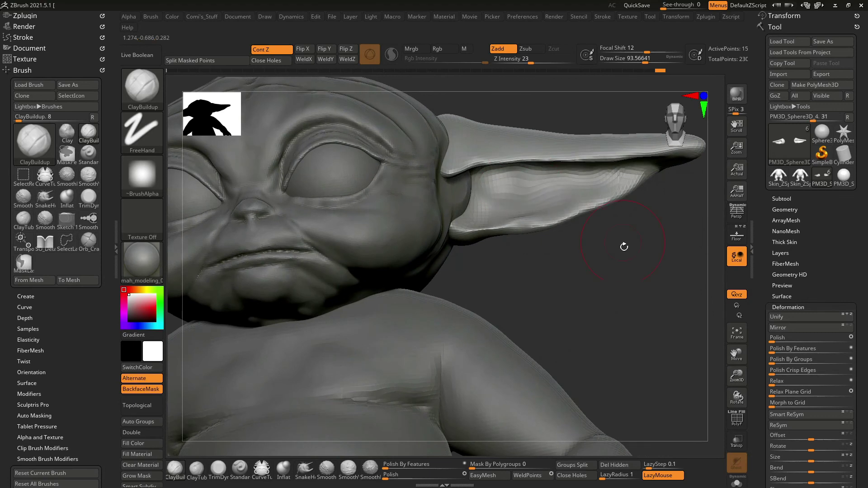
Frame the head and ear in front view and set SnakeHook to size 138.
drag(624, 246, 578, 172)
drag(606, 254, 471, 206)
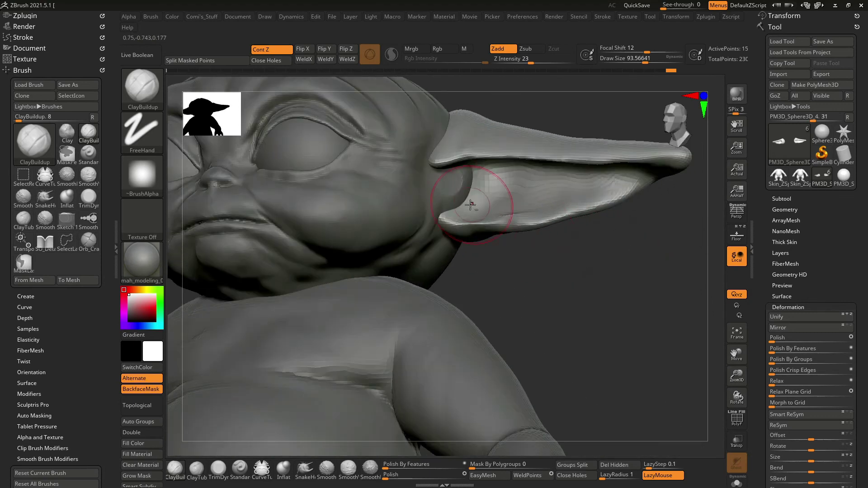
drag(615, 247, 520, 176)
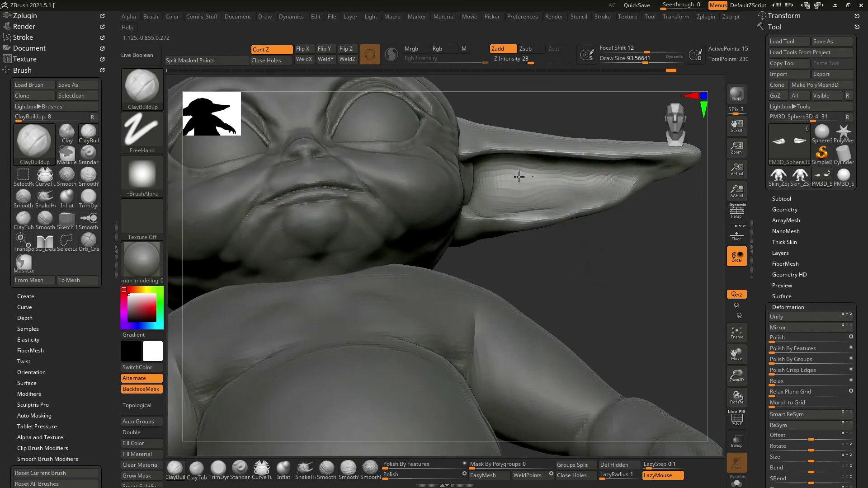
shift+drag(659, 261, 629, 280)
key(f)
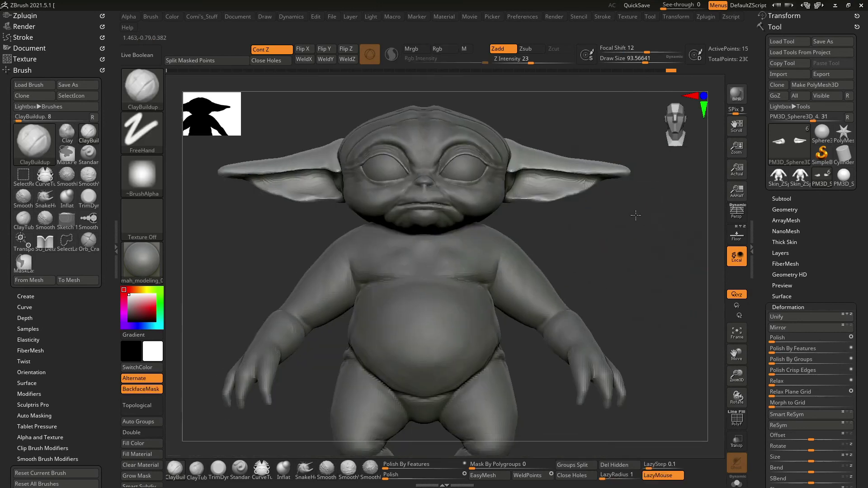
mouse_move(652, 252)
alt+mouse_down()
mouse_move(678, 330)
mouse_move(639, 310)
mouse_move(613, 398)
mouse_move(622, 217)
alt+mouse_up()
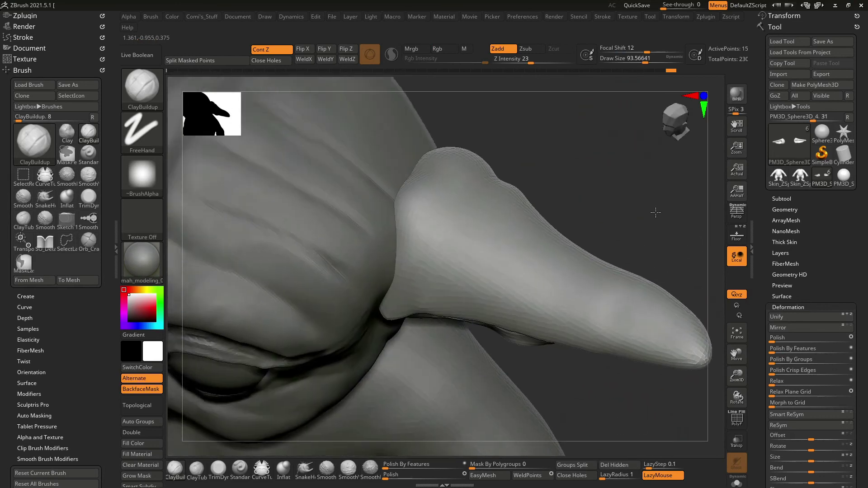
key(b)
key(s)
key(h)
key(space)
mouse_move(452, 222)
mouse_down()
mouse_move(472, 221)
mouse_move(514, 181)
mouse_up()
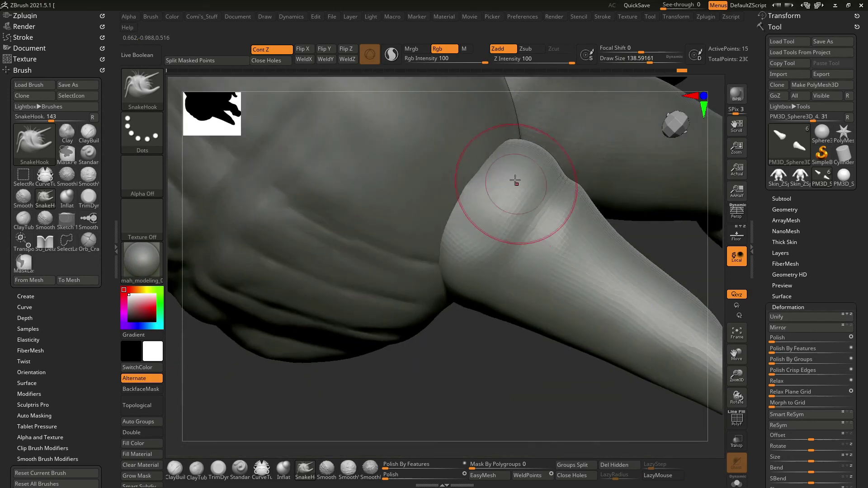
Undo the unwanted ear reshaping and smooth away the small bump on its edge.
mouse_move(466, 290)
mouse_down()
mouse_move(489, 297)
mouse_move(578, 132)
mouse_move(530, 238)
mouse_move(539, 161)
mouse_up()
key(ctrl+z)
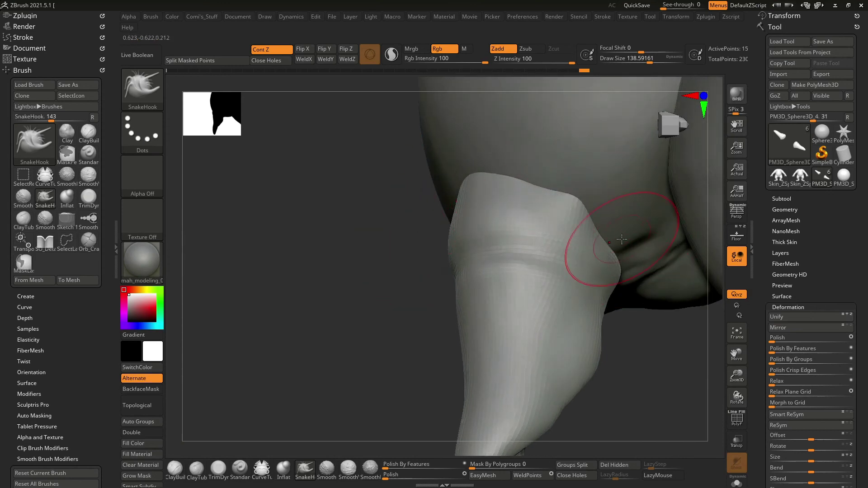
drag(649, 360, 591, 291)
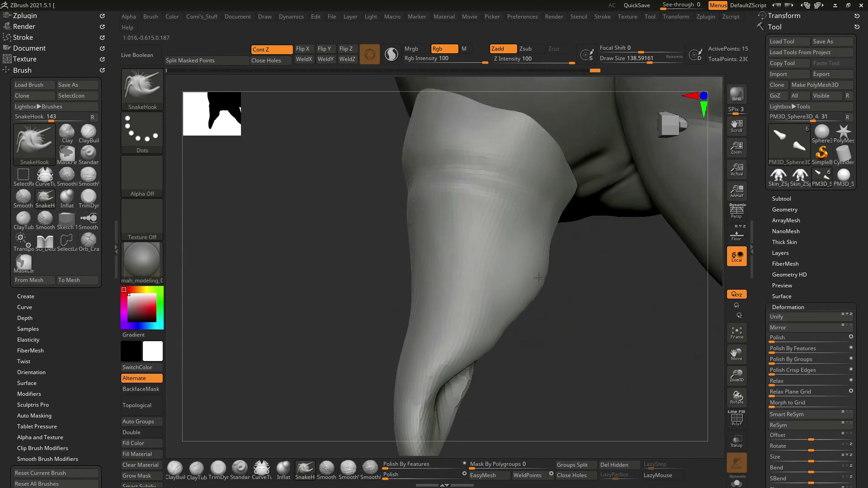
key(shift)
shift+drag(539, 264, 529, 294)
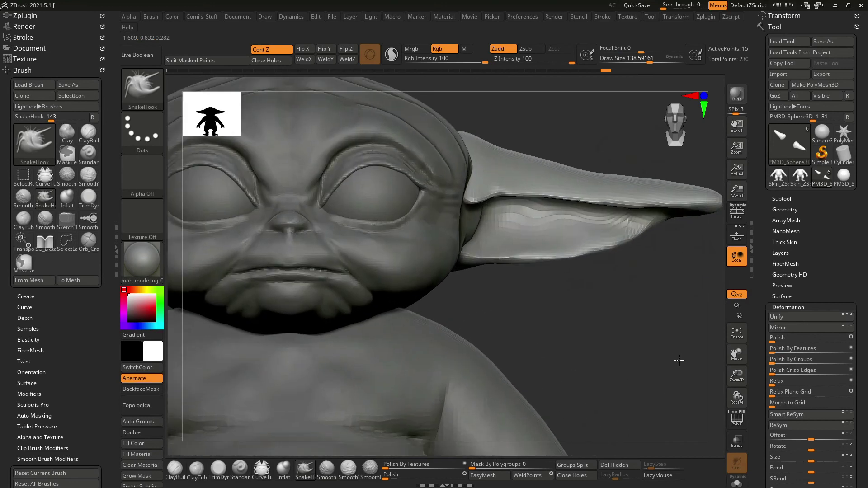
Crease the ear surface with SnakeHook, then rotate to a side view of the ear.
drag(591, 244, 555, 214)
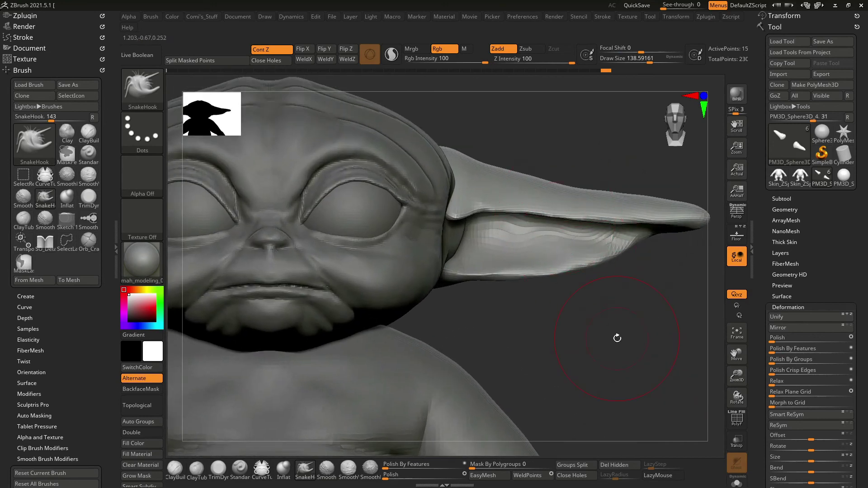
drag(616, 337, 485, 208)
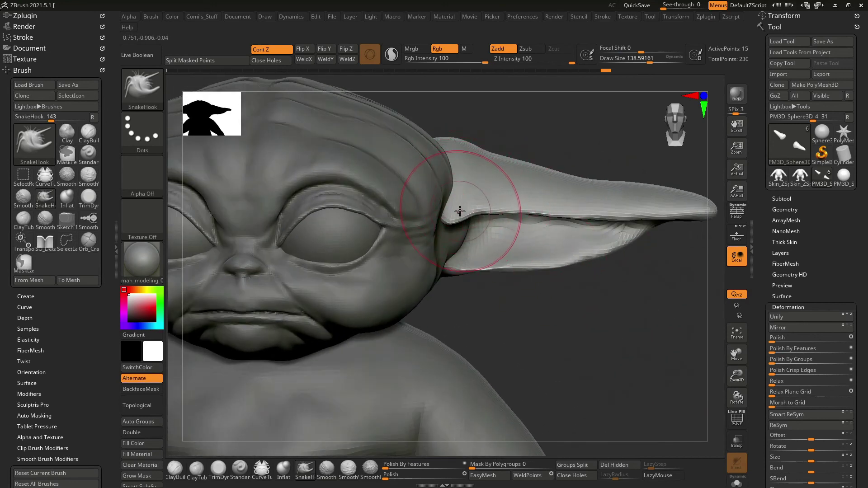
mouse_move(481, 310)
mouse_down()
mouse_move(416, 228)
mouse_move(446, 222)
mouse_up()
key(space)
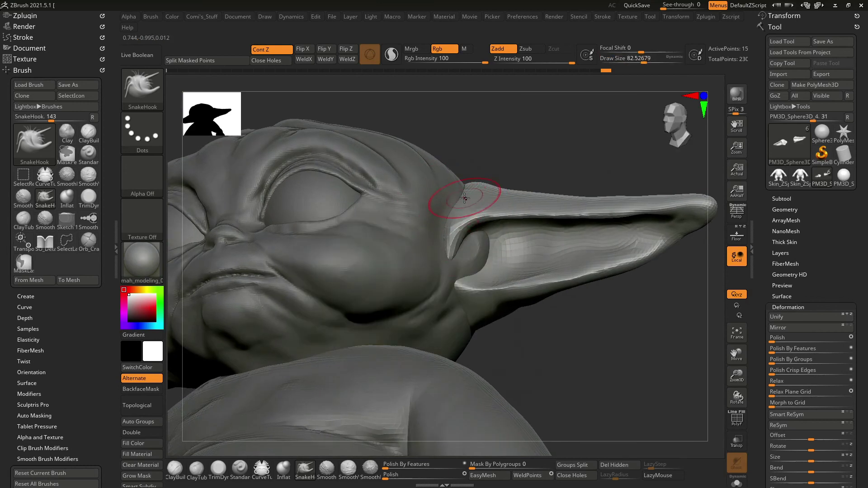
drag(477, 170, 464, 206)
mouse_move(586, 163)
mouse_down()
mouse_move(448, 253)
mouse_move(516, 251)
mouse_up()
With the head subtool active, build up the inner ear over the sphere using ClayBuildup at about 75.
alt+click(508, 260)
key(b)
key(c)
key(b)
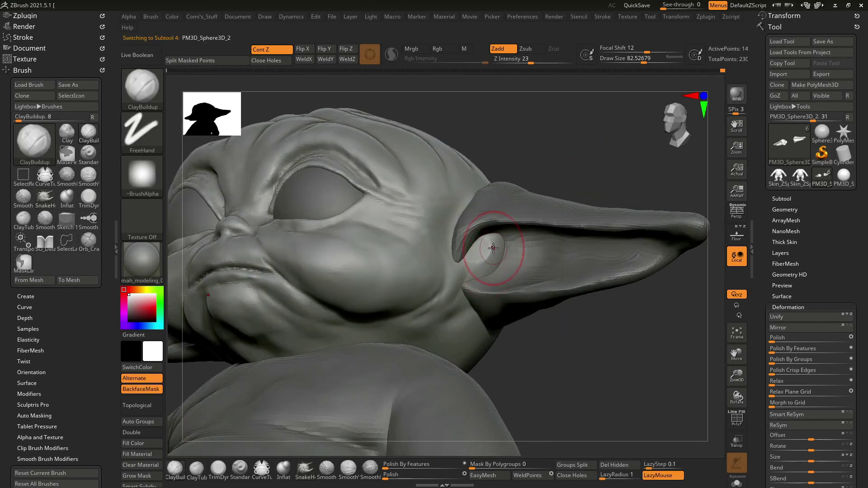
key(space)
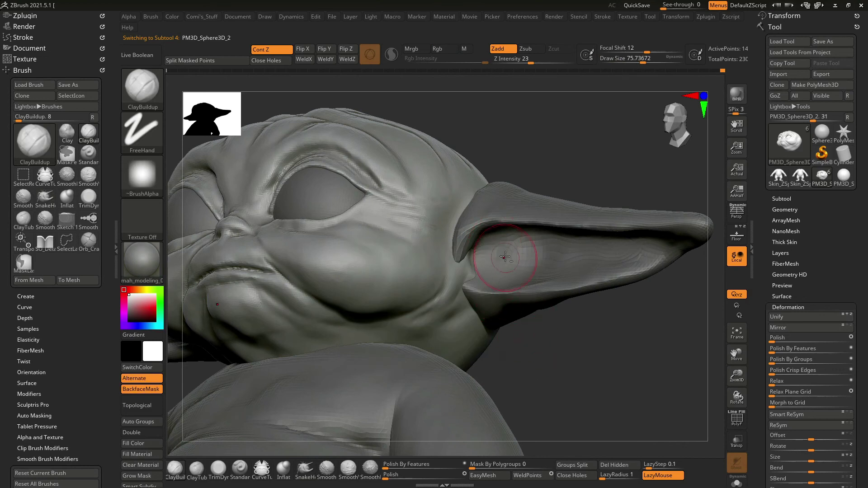
alt+click(498, 243)
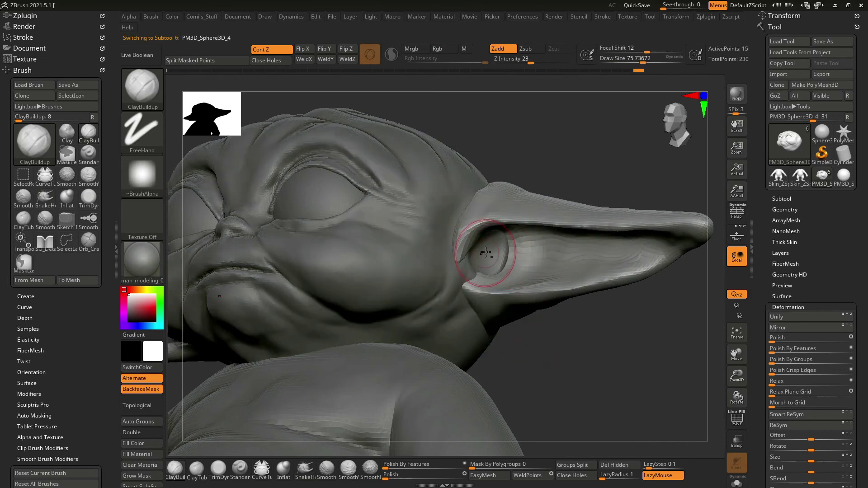
alt+click(484, 244)
drag(476, 261, 496, 239)
mouse_move(568, 368)
shift+mouse_down()
mouse_move(571, 175)
mouse_move(617, 178)
shift+mouse_up()
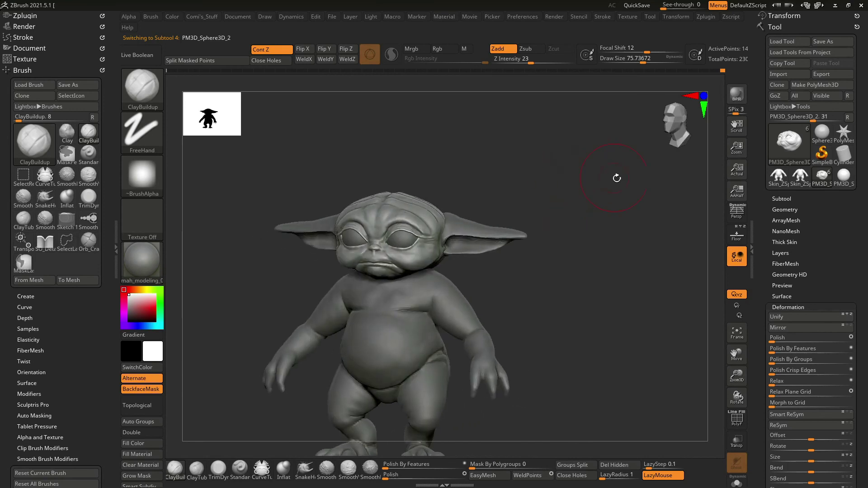
Turn on perspective and set a fine detail carving brush (B-S-D) to size 50.
key(p)
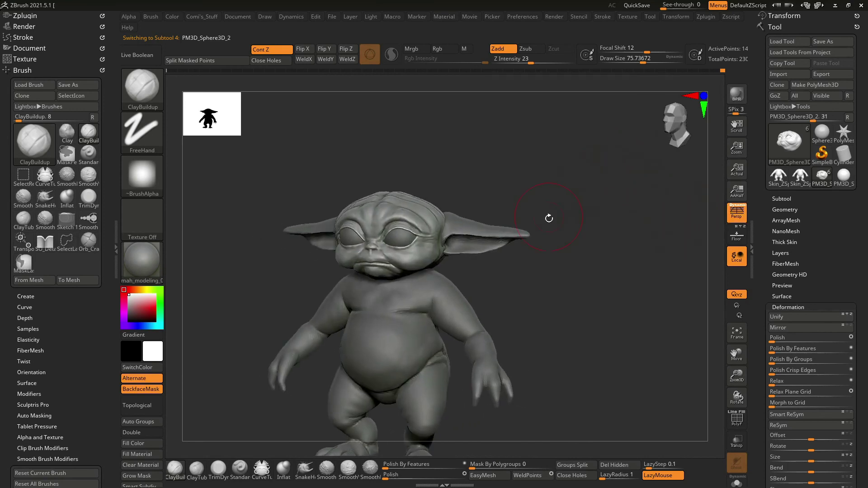
mouse_move(610, 242)
alt+mouse_down()
mouse_move(628, 296)
mouse_move(641, 298)
mouse_move(588, 312)
mouse_move(601, 381)
mouse_move(630, 327)
mouse_move(619, 287)
alt+mouse_up()
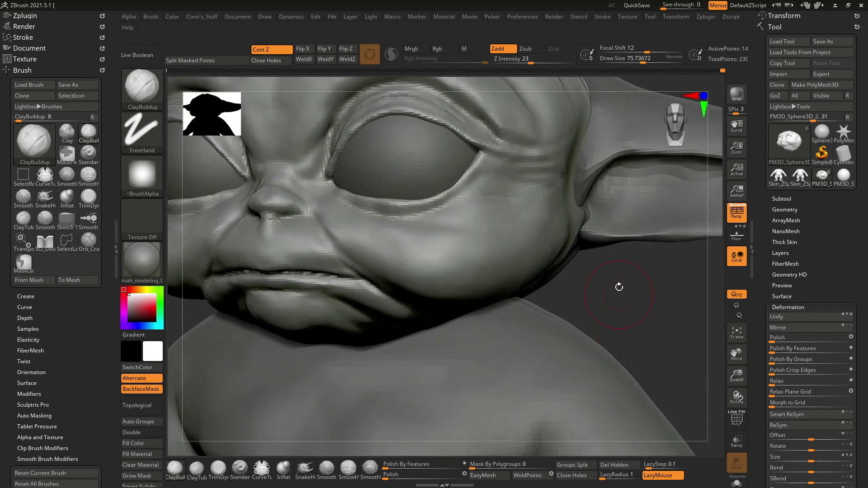
key(b)
key(s)
key(d)
key(space)
drag(350, 228, 332, 227)
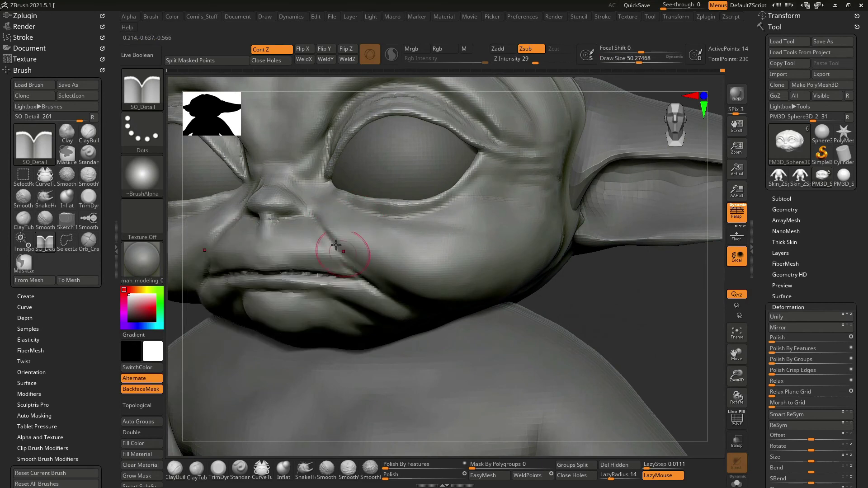
mouse_move(585, 305)
mouse_down()
mouse_move(600, 276)
mouse_move(353, 261)
mouse_up()
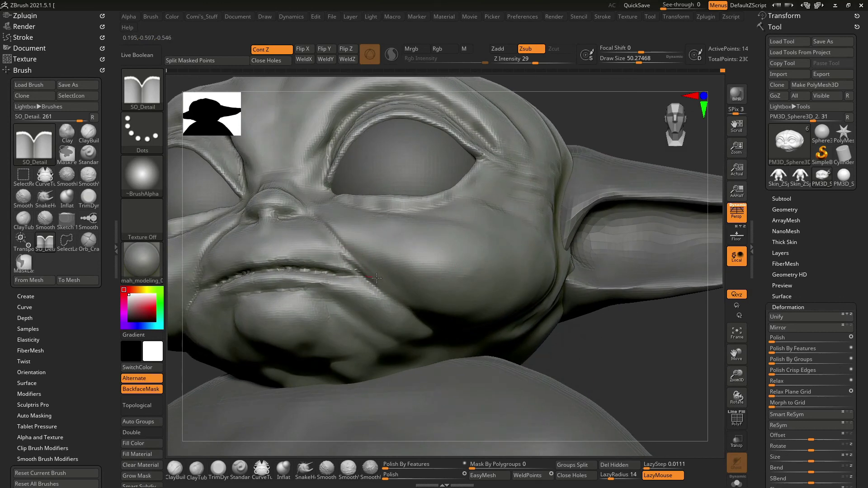
Switch from ClayBuildup to the Inflat brush at draw size about 90 for the lips.
key(b)
key(c)
key(b)
drag(634, 340, 610, 335)
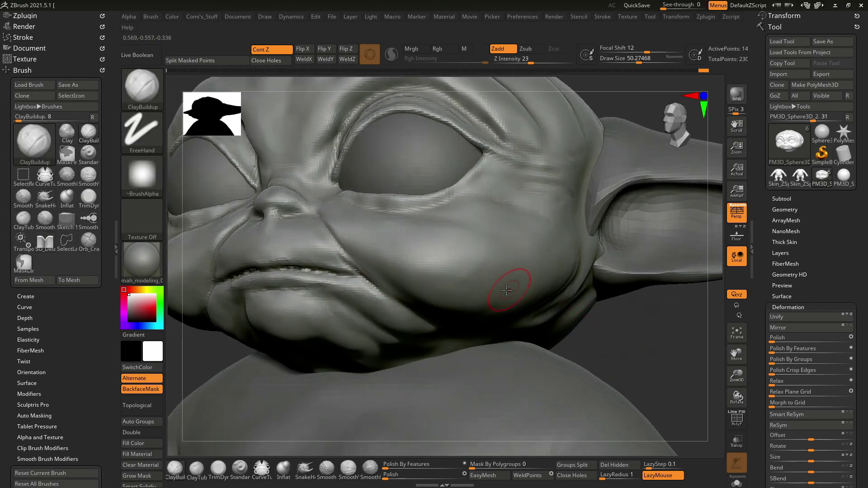
key(b)
key(i)
key(n)
key(space)
mouse_move(281, 262)
mouse_down()
mouse_move(341, 264)
mouse_move(313, 261)
mouse_up()
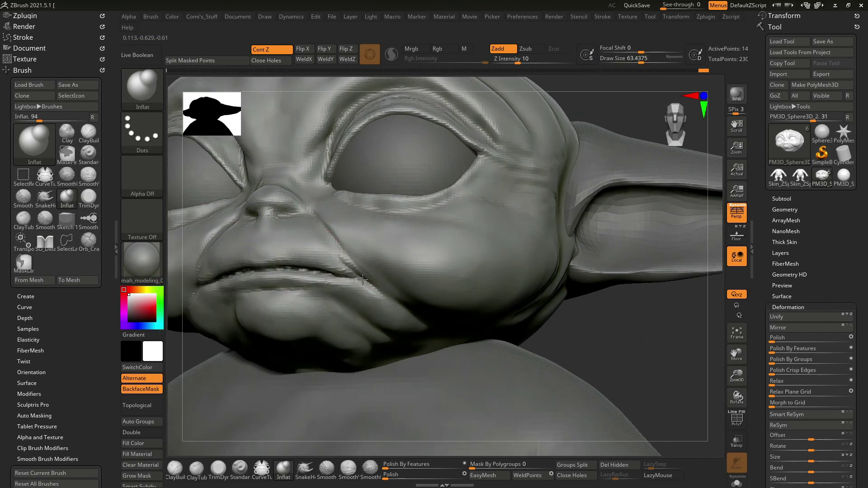
mouse_move(577, 329)
mouse_down()
mouse_move(540, 271)
mouse_move(552, 273)
mouse_move(545, 246)
mouse_move(558, 237)
mouse_move(613, 306)
mouse_move(577, 294)
mouse_move(615, 292)
mouse_move(580, 330)
mouse_move(535, 326)
mouse_move(319, 237)
mouse_up()
Activate MaskLasso with Ctrl and turn the view to face the mouth head-on.
key(space)
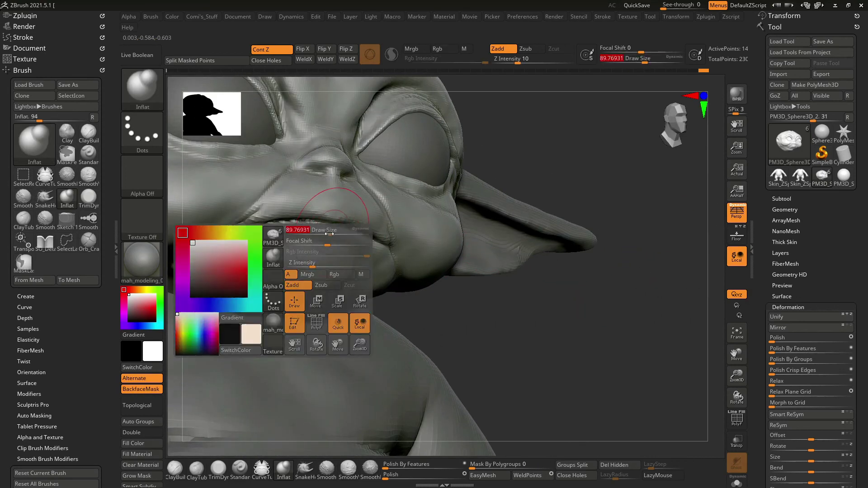
key(ctrl)
drag(520, 314, 460, 311)
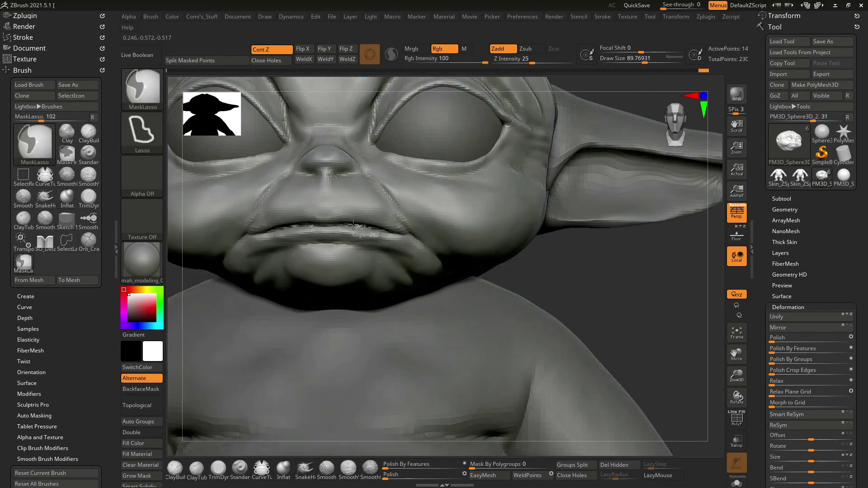
Lasso-mask the chin below the lower lip, soften the mask, and switch to Inflat.
ctrl+drag(322, 225, 317, 290)
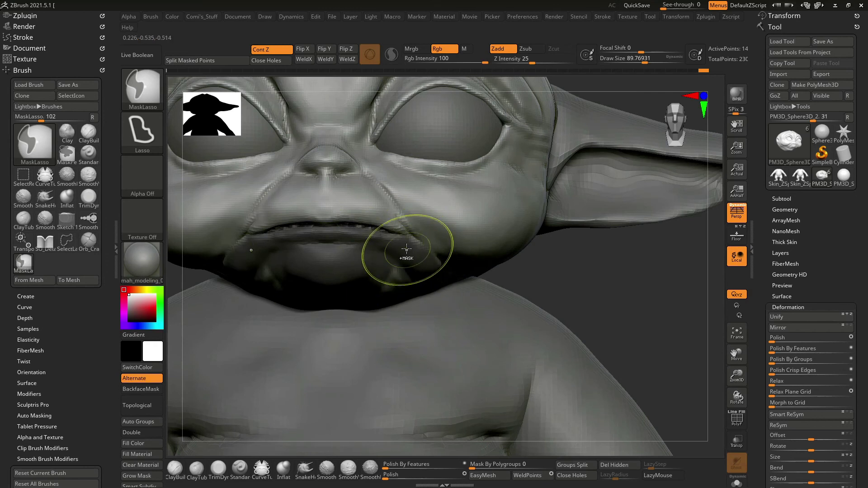
ctrl+drag(345, 247, 422, 249)
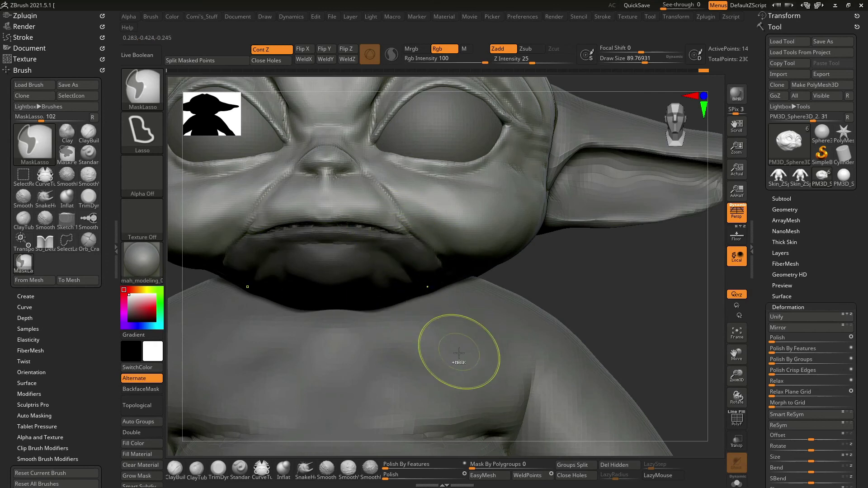
key(b)
key(i)
key(n)
mouse_move(606, 316)
mouse_down()
mouse_move(608, 303)
mouse_move(616, 304)
mouse_move(603, 287)
mouse_up()
Push the lips back along Z with Transpose Move, then clear the mask.
key(w)
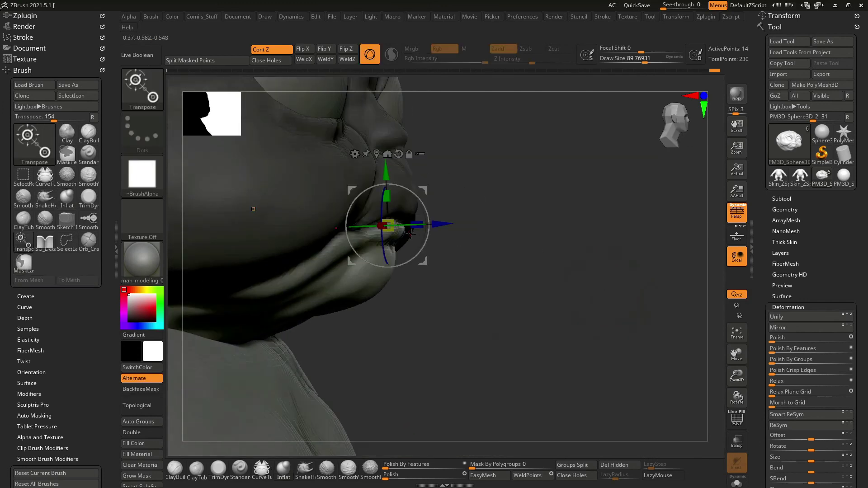
drag(442, 220, 475, 228)
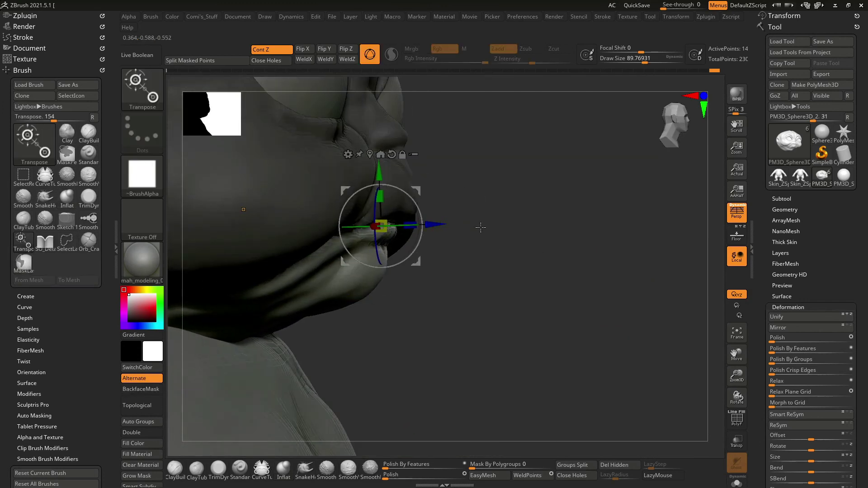
ctrl+click(546, 242)
mouse_move(579, 324)
mouse_down()
mouse_move(573, 310)
mouse_move(580, 346)
mouse_move(606, 294)
mouse_move(614, 322)
mouse_move(604, 287)
mouse_up()
key(q)
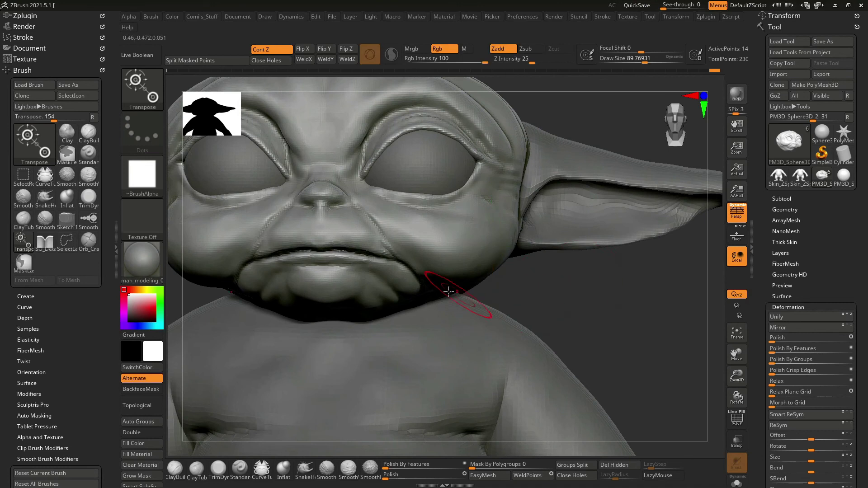
Smooth the crease at the mouth corner and inflate the lip-corner fold.
ctrl+click(424, 241)
key(w)
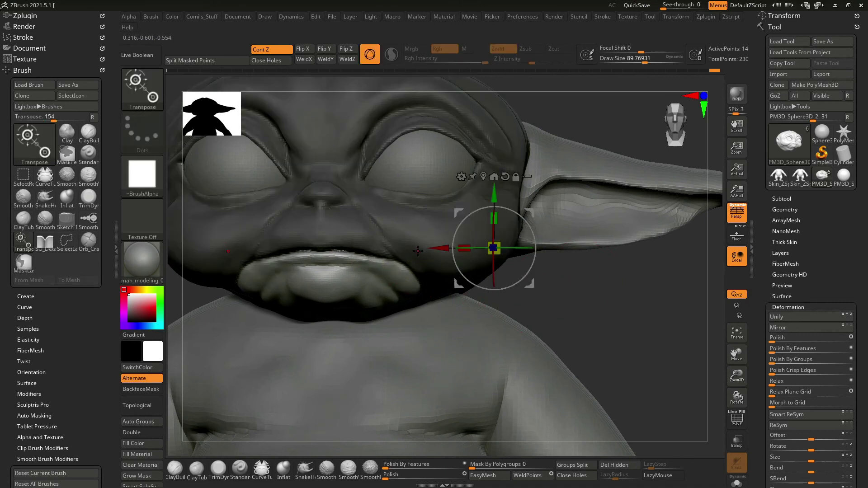
key(q)
key(b)
key(i)
key(n)
key(ctrl+shift+a)
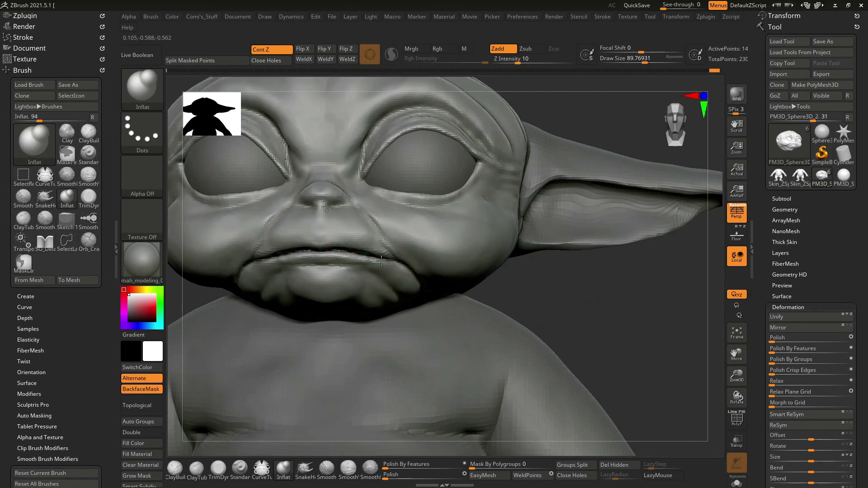
shift+drag(407, 267, 418, 271)
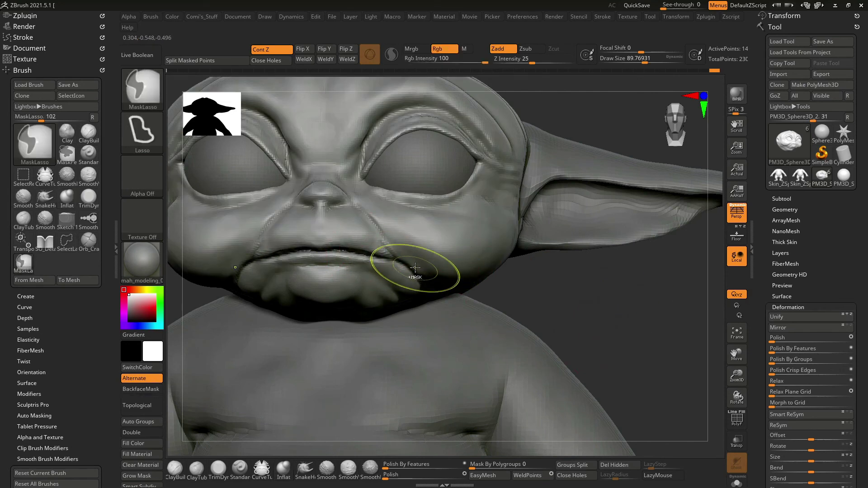
mouse_move(545, 305)
alt+mouse_down()
mouse_move(566, 316)
mouse_move(386, 264)
alt+mouse_up()
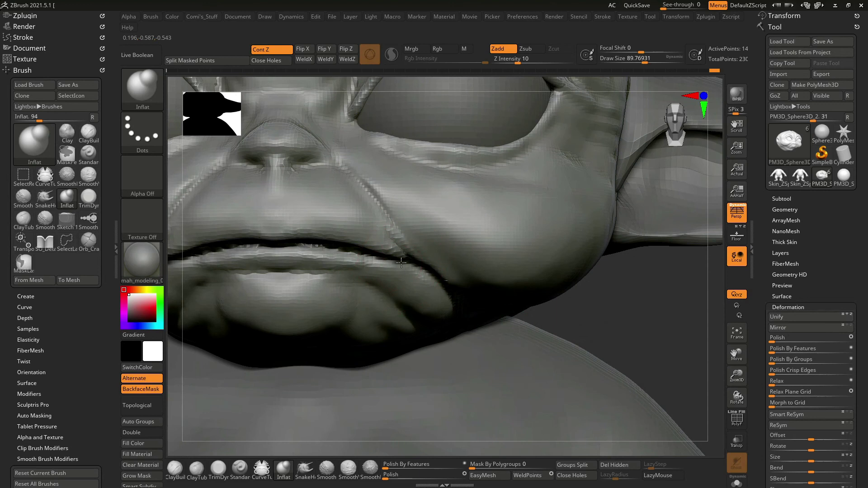
drag(402, 301, 434, 304)
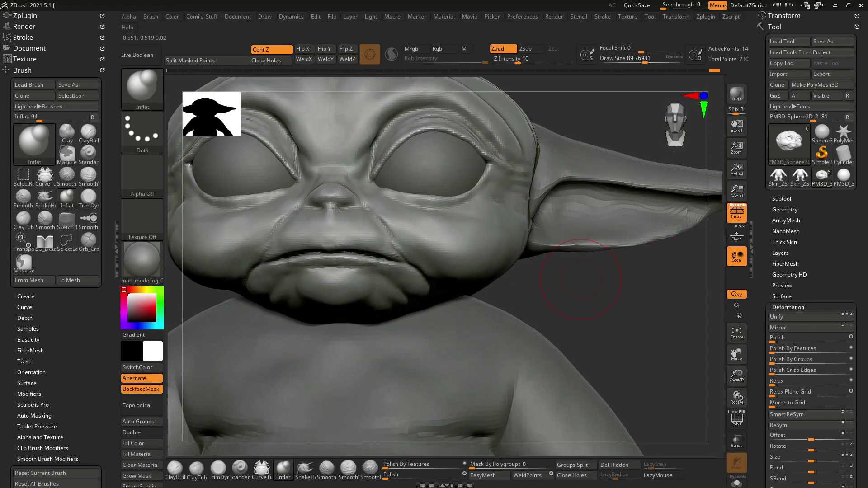
Drop to a lower subdivision level and orbit around the face with ClayBuildup selected.
key(ctrl+z)
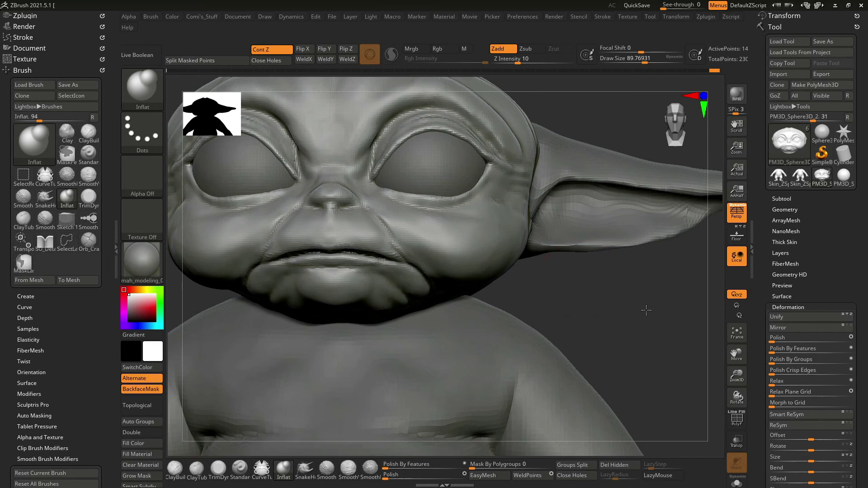
mouse_move(646, 310)
alt+mouse_down()
mouse_move(601, 270)
mouse_move(617, 272)
mouse_move(617, 315)
alt+mouse_up()
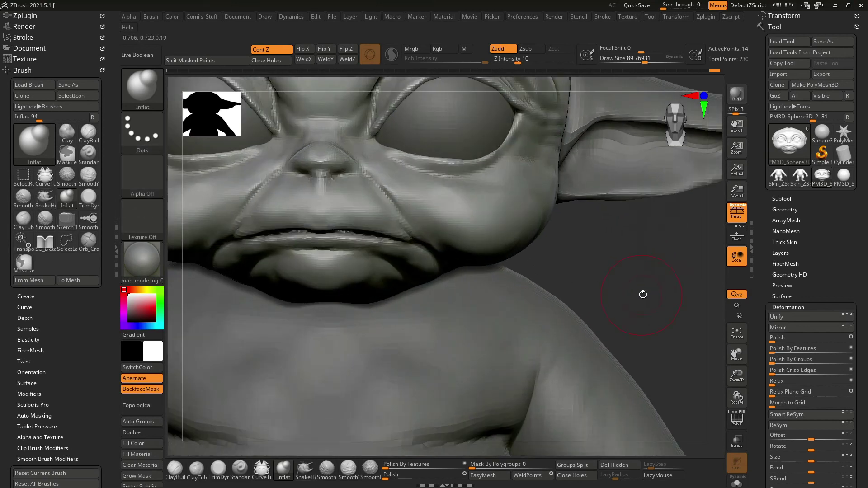
right_drag(611, 199, 477, 210)
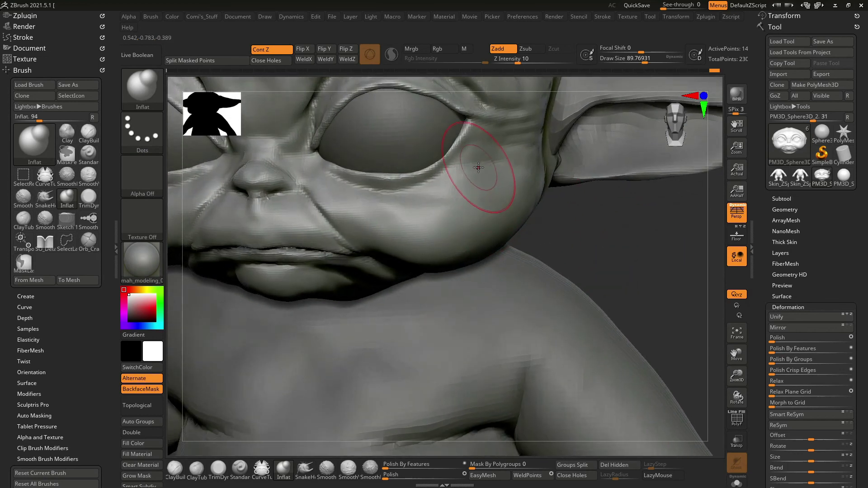
right_click(475, 164)
right_drag(588, 217, 524, 202)
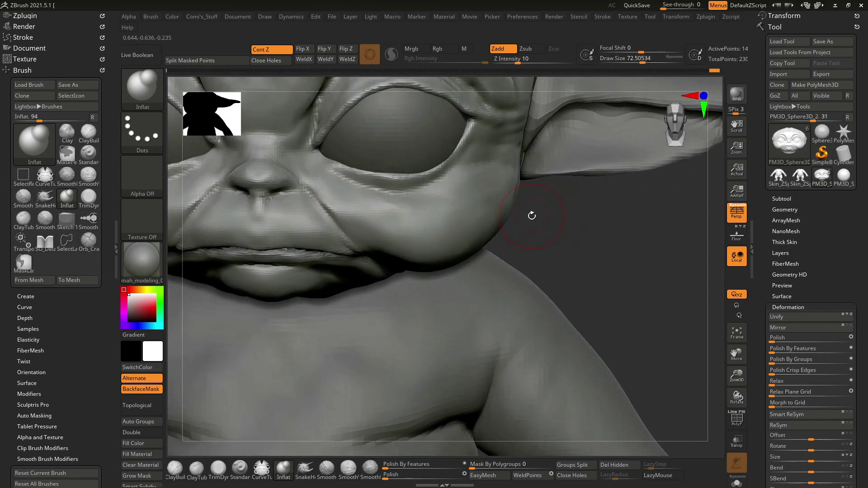
key(b)
key(c)
key(b)
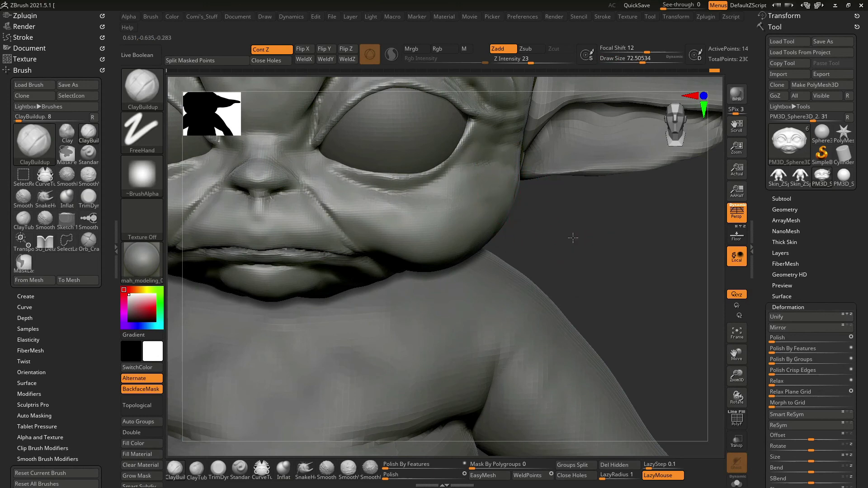
right_drag(573, 238, 494, 188)
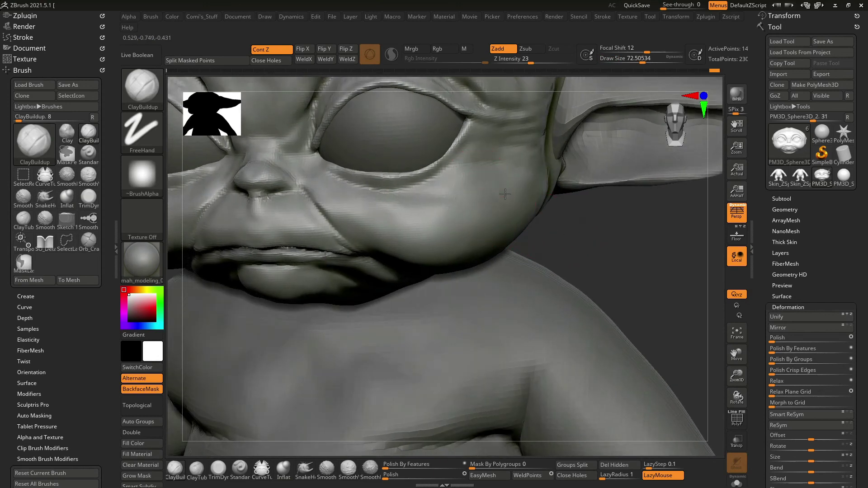
right_drag(562, 227, 492, 219)
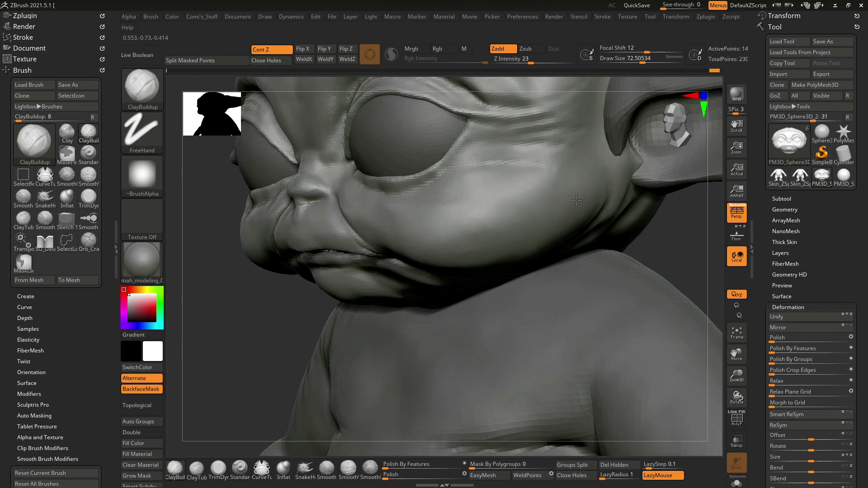
right_drag(576, 200, 483, 185)
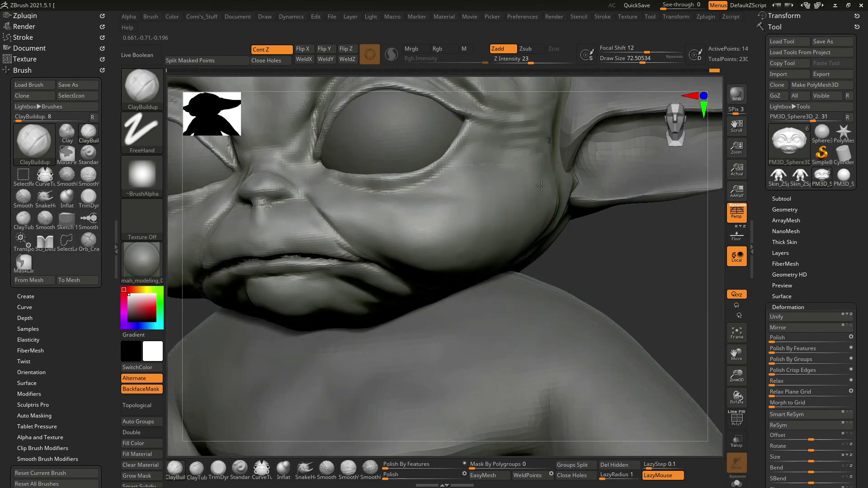
right_drag(542, 185, 512, 221)
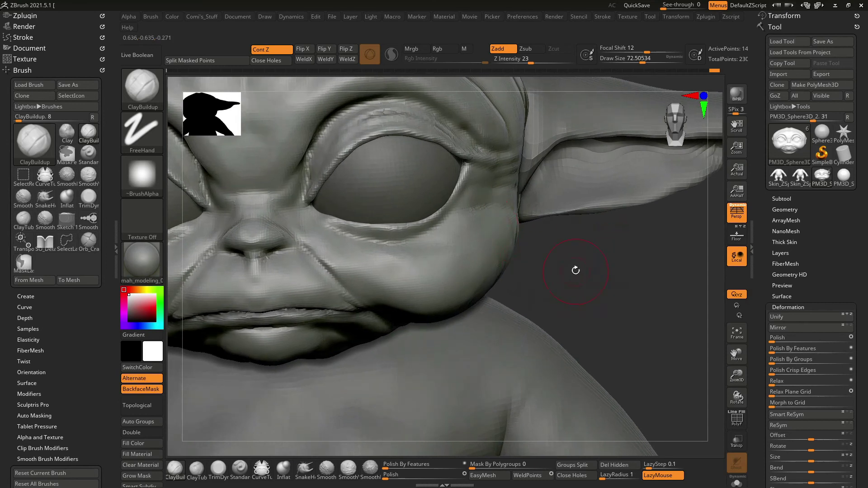
right_drag(576, 270, 462, 229)
Switch to SnakeHook and pull the cheek under the eye outward.
key(b)
key(s)
key(h)
right_drag(583, 258, 432, 225)
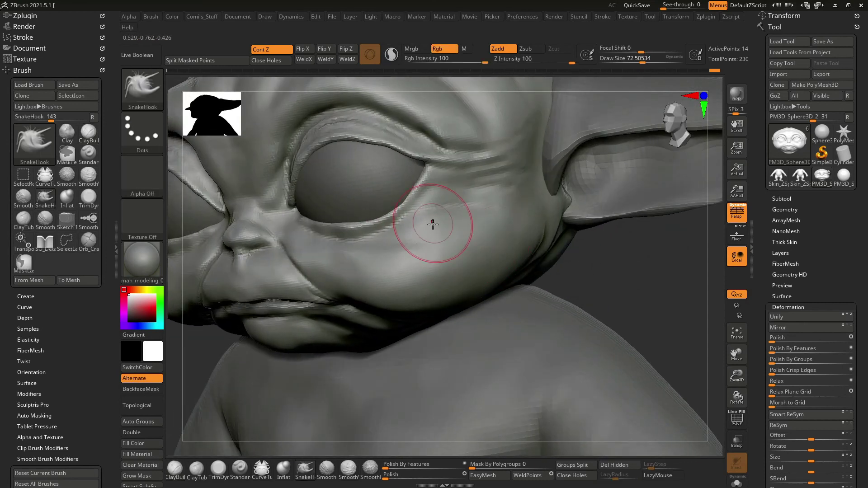
drag(412, 226, 413, 234)
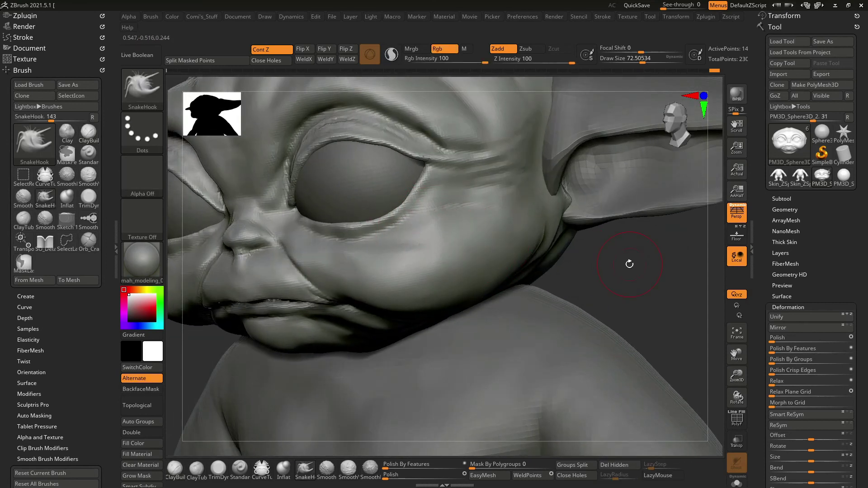
right_drag(628, 262, 441, 219)
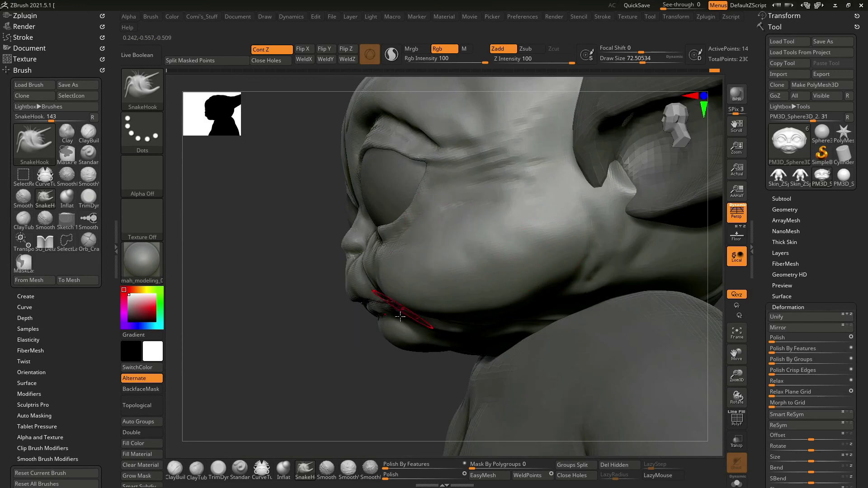
right_drag(401, 315, 435, 328)
mouse_move(435, 233)
right_down()
mouse_move(546, 277)
mouse_move(575, 304)
mouse_move(472, 260)
right_up()
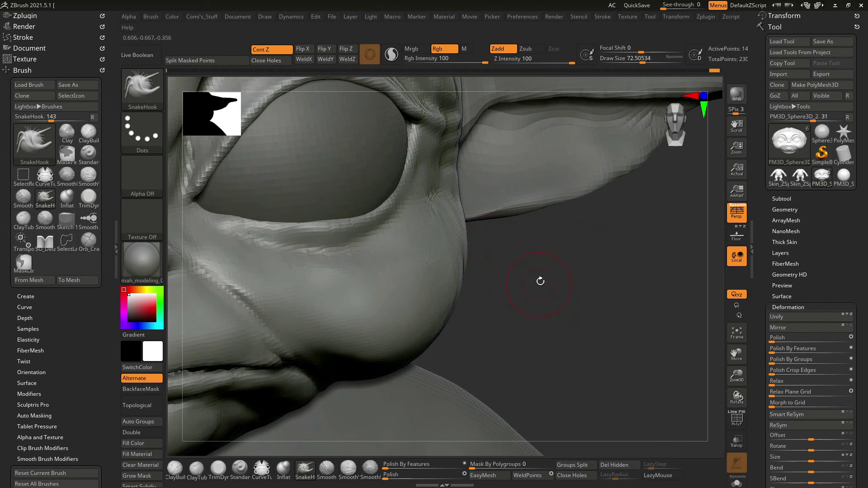
right_drag(540, 281, 416, 201)
Enlarge SnakeHook to about 101, turn the figure to front, and select the ear piece.
key(bracketright)
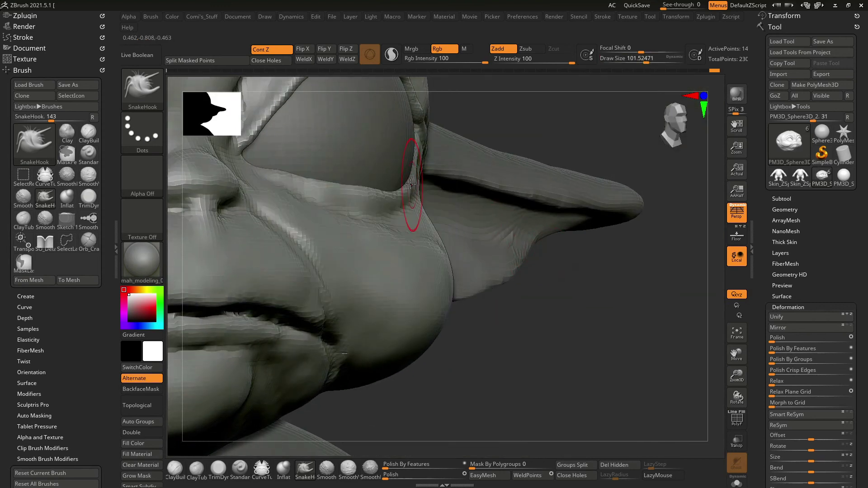
right_drag(495, 98, 443, 173)
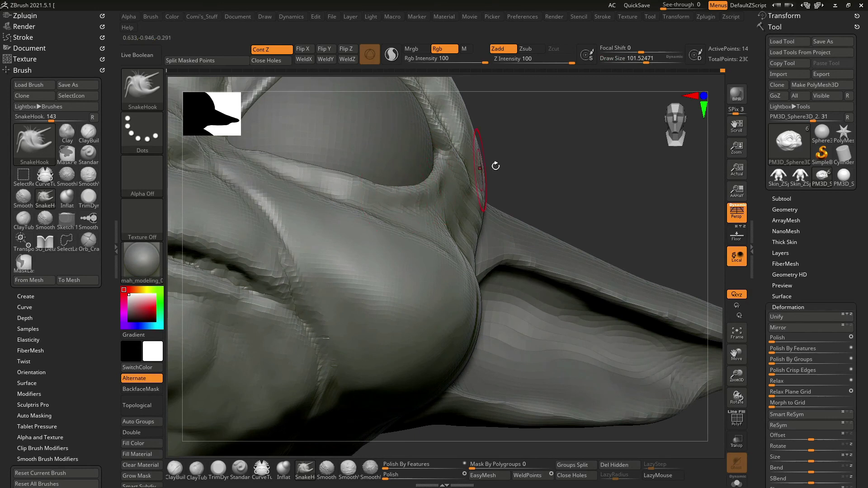
right_drag(495, 166, 582, 287)
alt+click(581, 316)
Make the ear subtool active and choose the SO_Detail carving brush.
key(f)
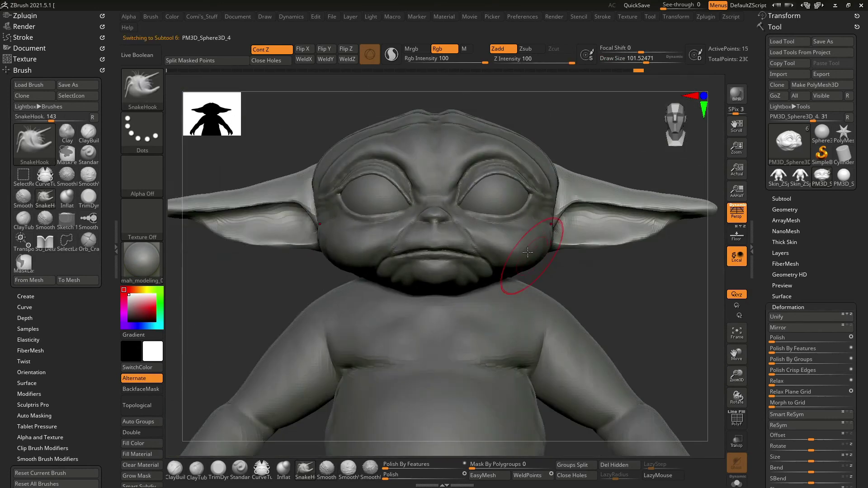
mouse_move(577, 130)
right_down()
mouse_move(547, 140)
mouse_move(544, 252)
mouse_move(572, 291)
mouse_move(504, 217)
right_up()
alt+click(547, 140)
alt+click(505, 217)
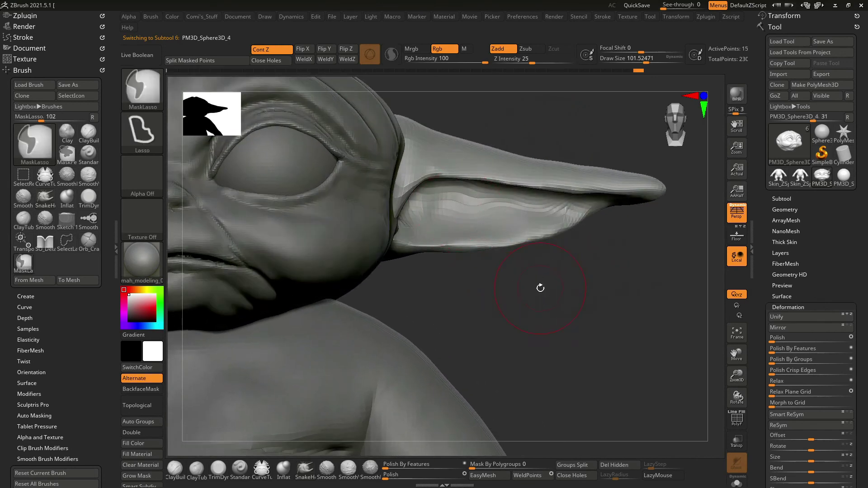
key(ctrl)
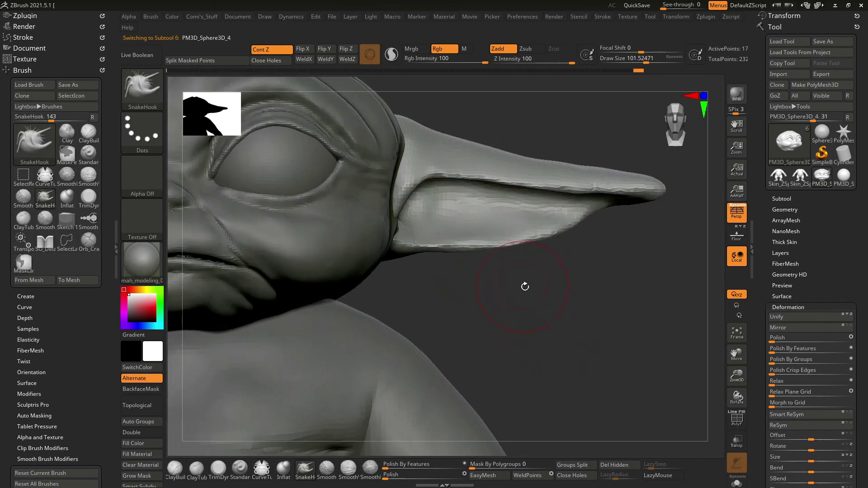
key(b)
key(s)
key(o)
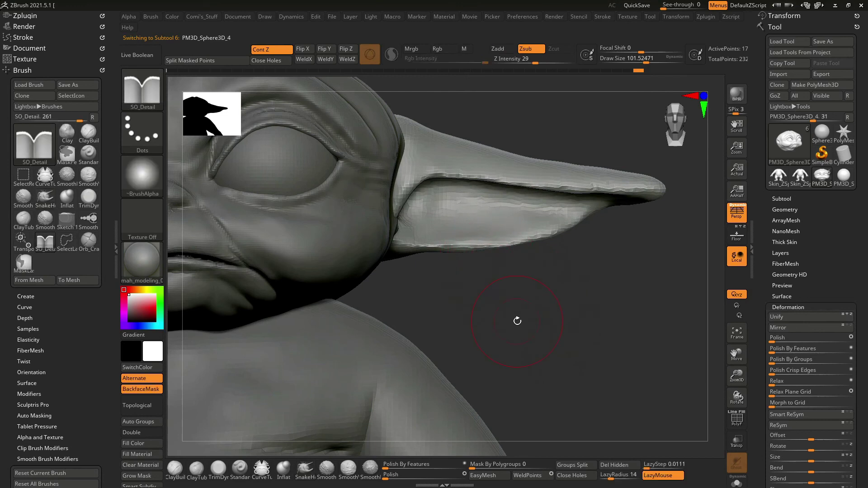
right_drag(518, 320, 466, 203)
Carve and progressively deepen the groove along the inner ear.
drag(469, 201, 434, 217)
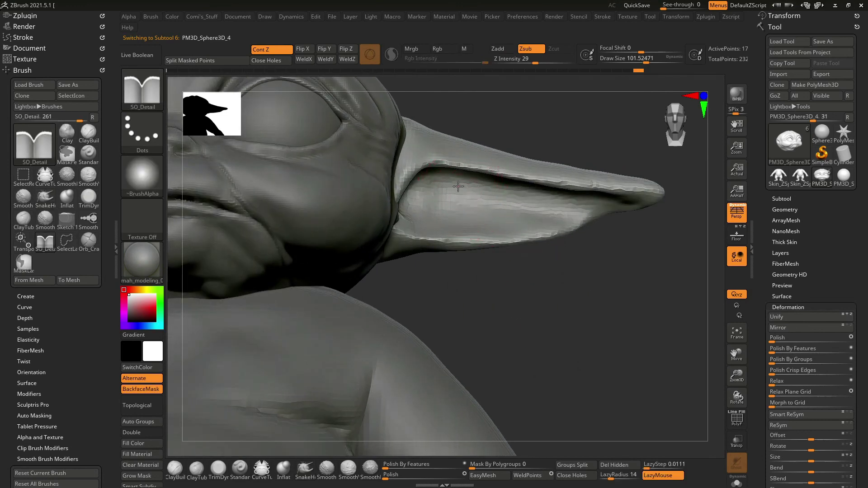
mouse_move(428, 248)
right_down()
mouse_move(475, 168)
mouse_move(547, 143)
right_up()
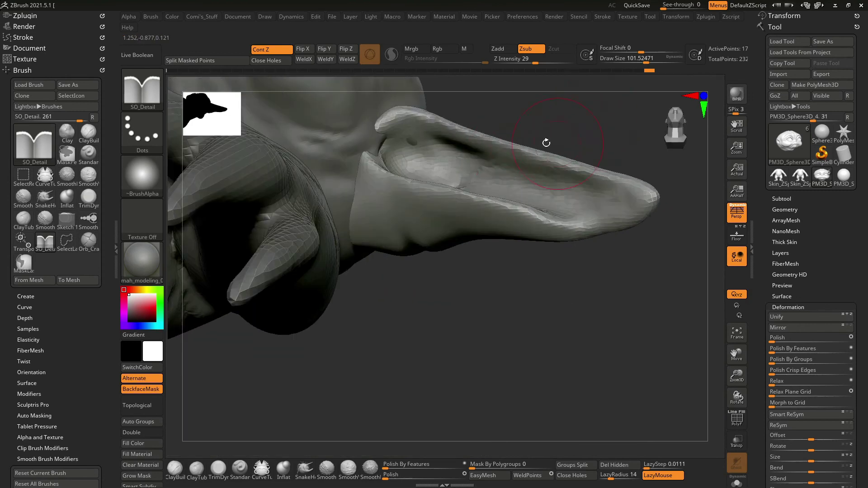
drag(429, 163, 506, 171)
right_drag(549, 187, 543, 303)
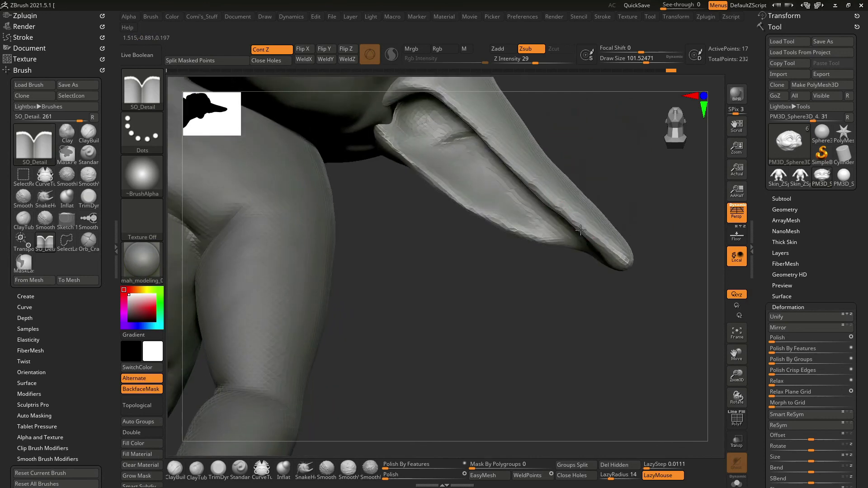
drag(452, 104, 427, 136)
mouse_move(412, 106)
mouse_down()
mouse_move(441, 149)
mouse_move(402, 121)
mouse_up()
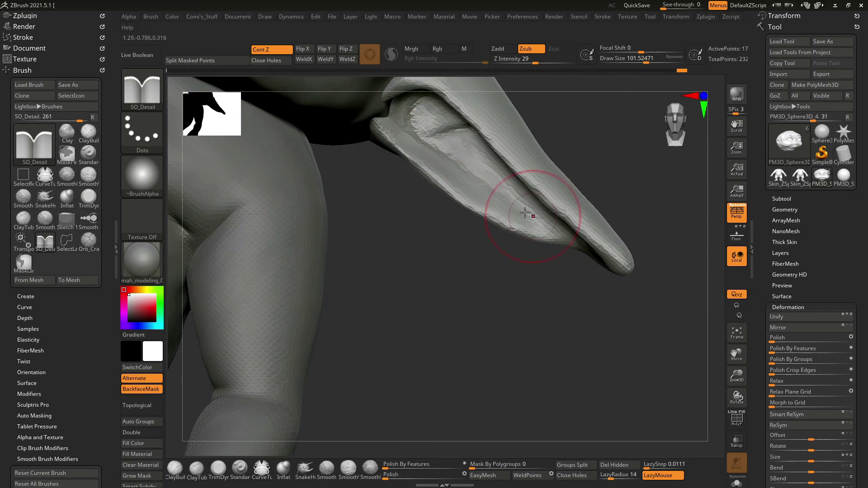
mouse_move(519, 307)
mouse_down()
mouse_move(642, 305)
mouse_move(620, 300)
mouse_move(592, 276)
mouse_move(548, 269)
mouse_move(558, 290)
mouse_move(535, 256)
mouse_move(517, 266)
mouse_move(434, 248)
mouse_up()
Switch to SnakeHook and adjust its size while viewing the ear's underside.
key(b)
key(s)
key(h)
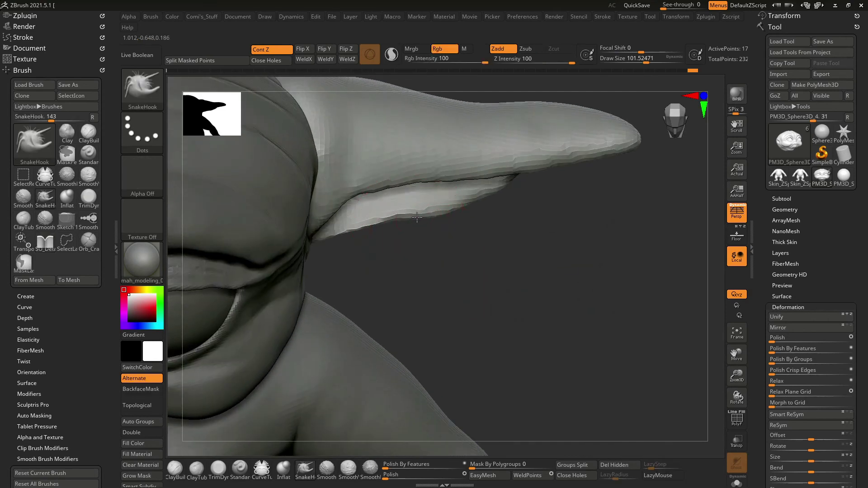
key(bracketright)
mouse_move(370, 223)
mouse_down()
mouse_move(436, 216)
mouse_move(401, 213)
mouse_up()
key(space)
mouse_move(386, 257)
mouse_down()
mouse_move(423, 188)
mouse_move(491, 281)
mouse_move(486, 243)
mouse_move(496, 231)
mouse_move(508, 271)
mouse_move(475, 247)
mouse_move(466, 277)
mouse_move(291, 155)
mouse_up()
Return to SO_Detail and carve the crease where the ear meets the head.
key(b)
key(s)
key(o)
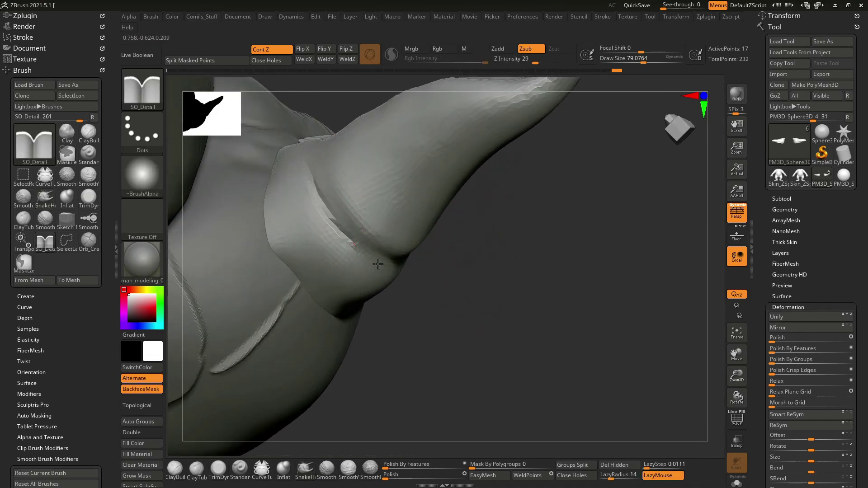
mouse_move(448, 296)
mouse_down()
mouse_move(360, 221)
mouse_move(465, 223)
mouse_up()
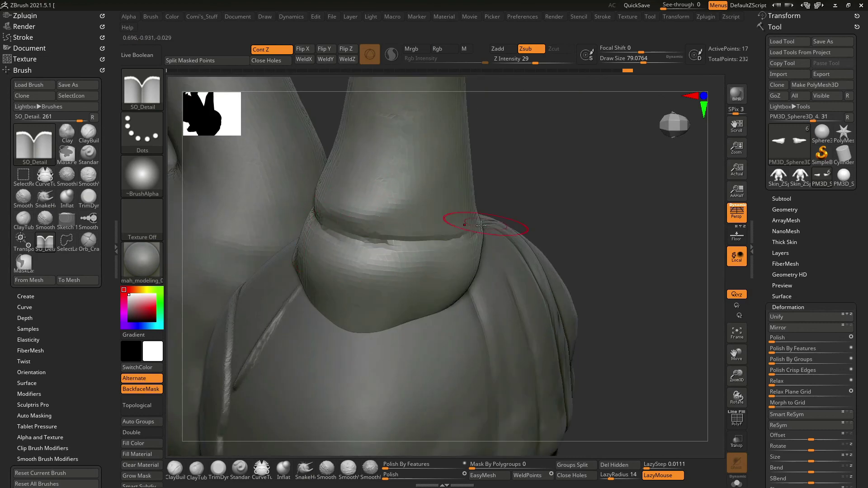
mouse_move(539, 171)
mouse_down()
mouse_move(582, 246)
mouse_move(439, 216)
mouse_up()
drag(320, 162, 370, 213)
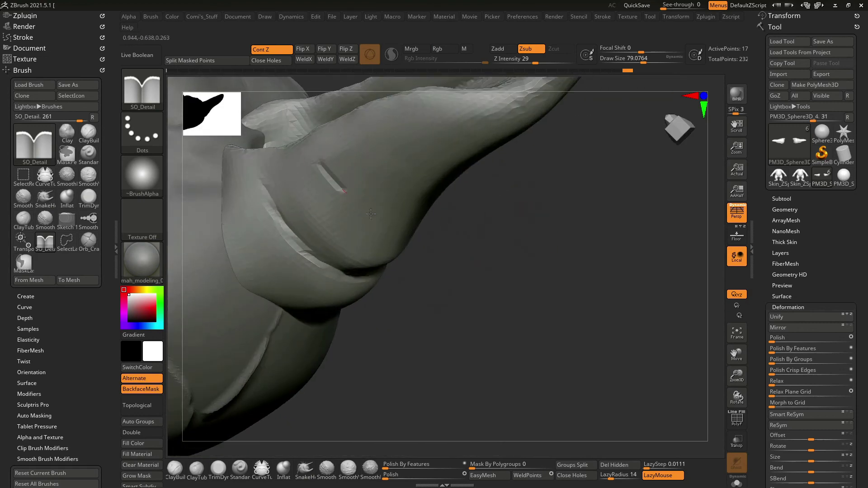
drag(441, 247, 367, 195)
mouse_move(384, 245)
mouse_down()
mouse_move(432, 194)
mouse_move(436, 204)
mouse_up()
mouse_move(656, 226)
mouse_down()
mouse_move(595, 203)
mouse_move(591, 280)
mouse_move(568, 244)
mouse_move(516, 242)
mouse_move(595, 194)
mouse_move(632, 253)
mouse_move(620, 238)
mouse_move(632, 249)
mouse_move(632, 217)
mouse_move(588, 226)
mouse_move(642, 226)
mouse_move(610, 230)
mouse_move(563, 145)
mouse_move(581, 168)
mouse_move(521, 205)
mouse_up()
Trim and smooth the back of the head on PM3D_Sphere3D_2 with TrimDynamic.
alt+click(561, 144)
key(shift)
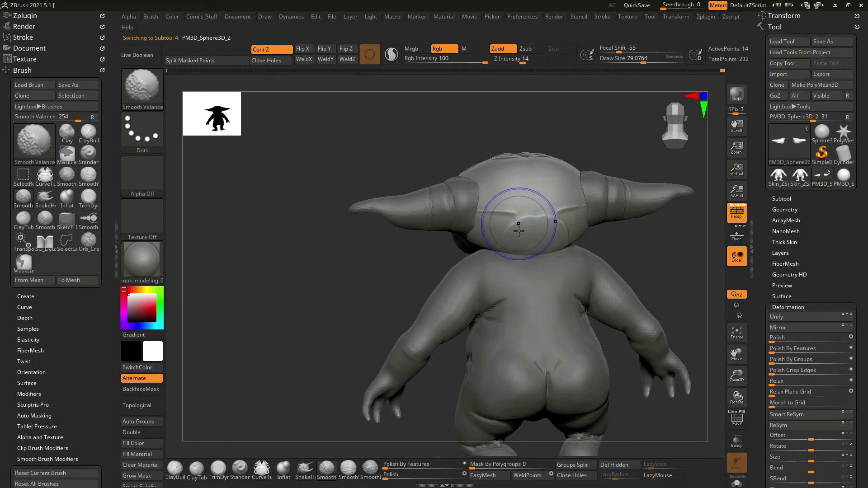
key(alt)
alt+drag(507, 230, 528, 202)
mouse_move(597, 190)
mouse_down()
mouse_move(626, 169)
mouse_move(620, 146)
mouse_move(645, 183)
mouse_move(630, 139)
mouse_move(537, 143)
mouse_move(559, 166)
mouse_move(575, 163)
mouse_move(544, 155)
mouse_move(582, 149)
mouse_move(593, 246)
mouse_up()
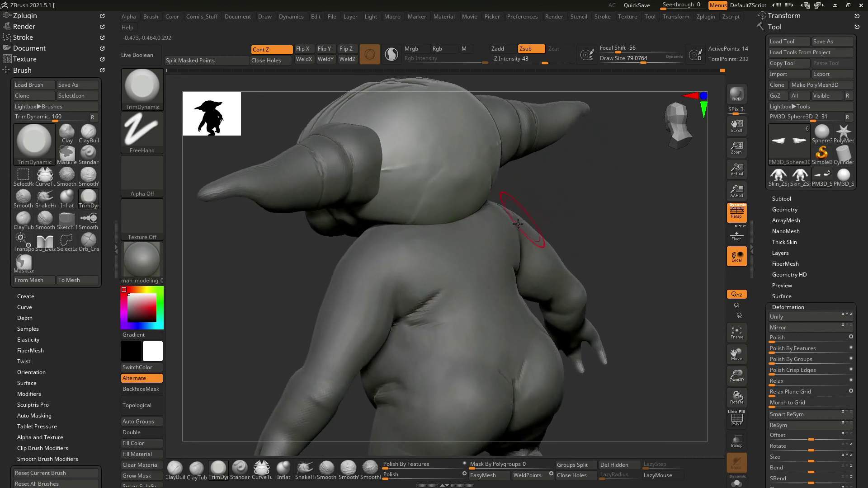
On the Skin_ZSphere2 body, build ClayBuildup clay along the neck and shoulder line, smoothing the streak.
alt+click(475, 228)
key(b)
key(c)
key(b)
drag(432, 223, 475, 216)
mouse_move(407, 212)
mouse_down()
mouse_move(486, 208)
mouse_move(394, 213)
mouse_up()
shift+drag(469, 227, 466, 233)
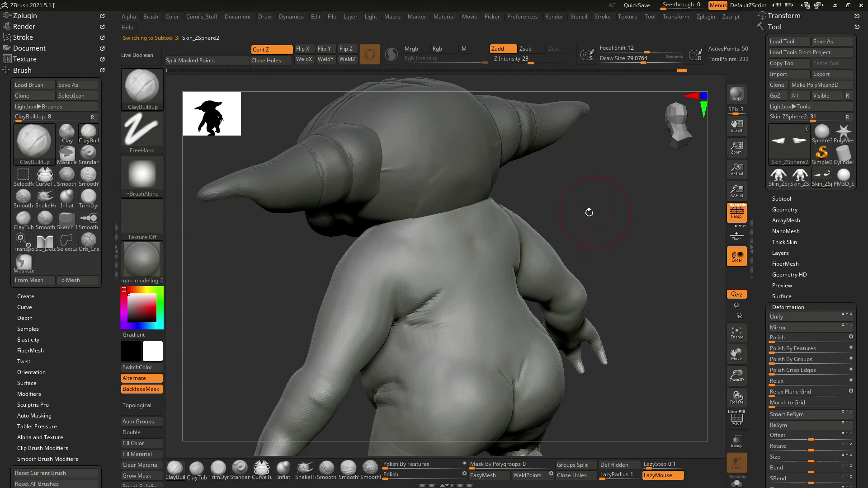
Inspect the figure from back, side and three-quarter views, then reselect the head.
drag(590, 212, 466, 228)
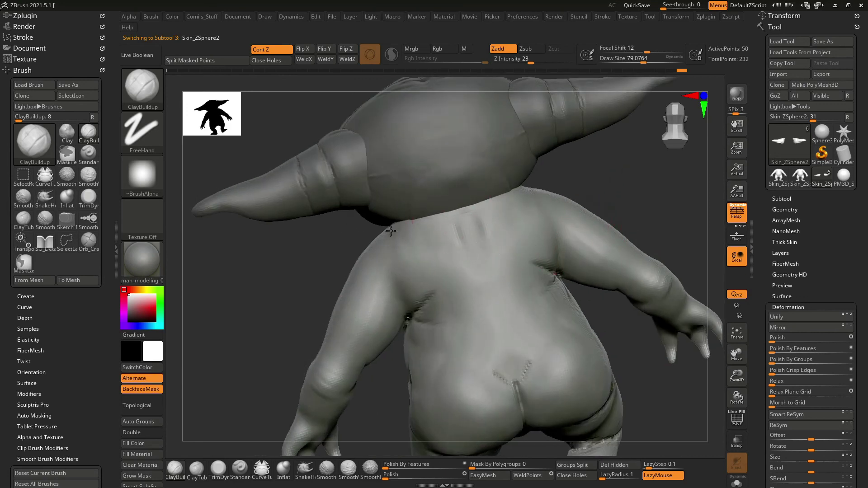
drag(336, 294, 361, 233)
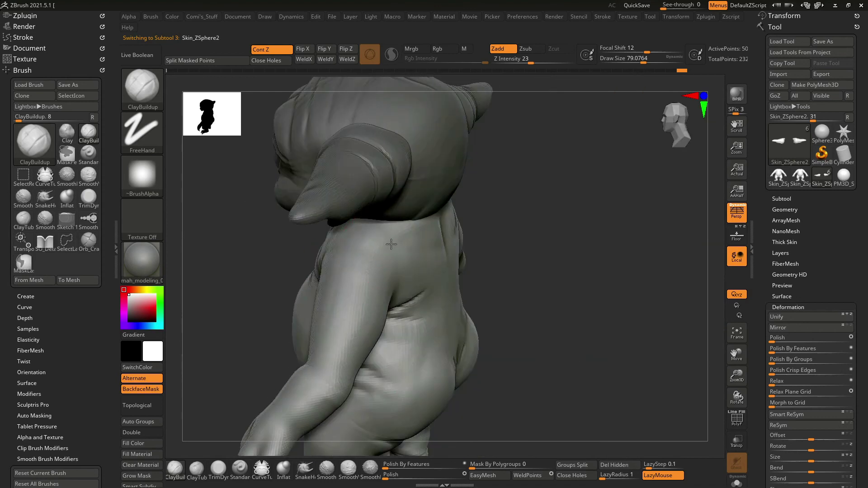
drag(553, 200, 435, 211)
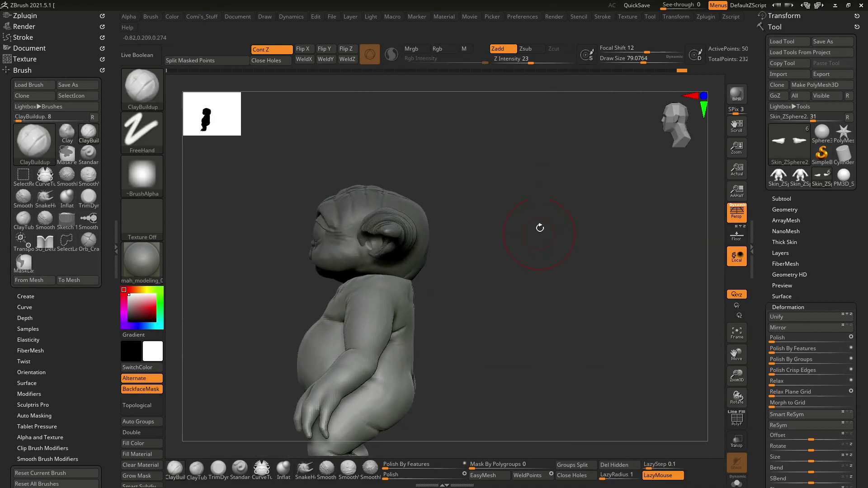
drag(578, 232, 583, 238)
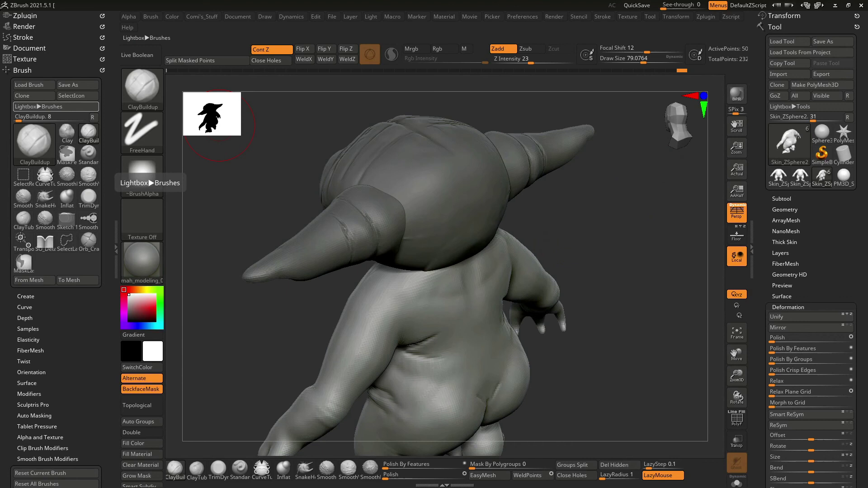
mouse_move(634, 178)
mouse_down()
mouse_move(664, 202)
mouse_move(585, 222)
mouse_up()
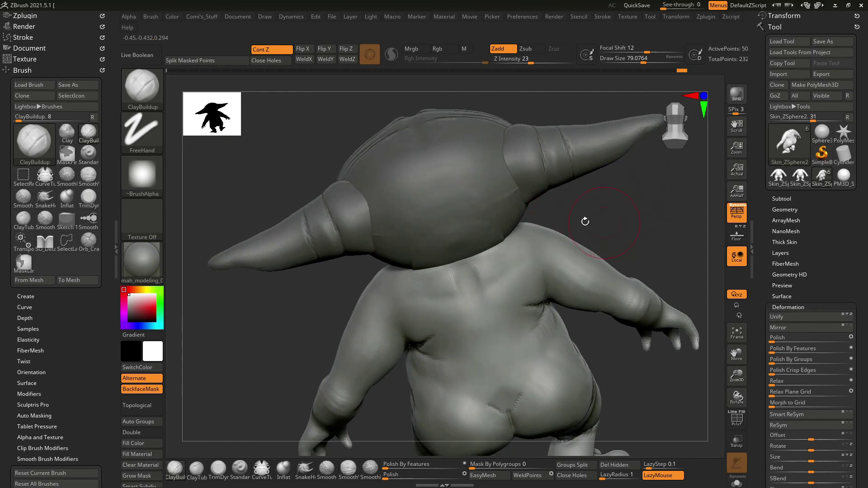
alt+click(435, 185)
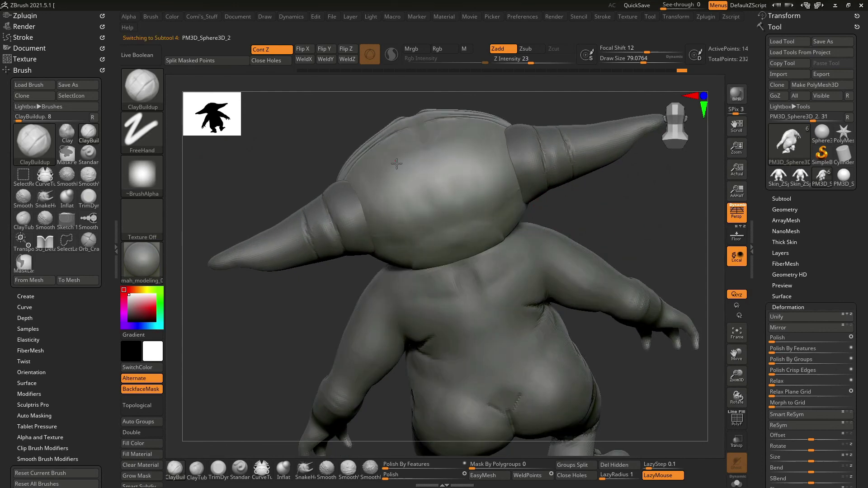
Build a soft clay ridge across the back of the head with ClayBuildup.
mouse_move(423, 152)
mouse_down()
mouse_move(515, 93)
mouse_move(369, 241)
mouse_up()
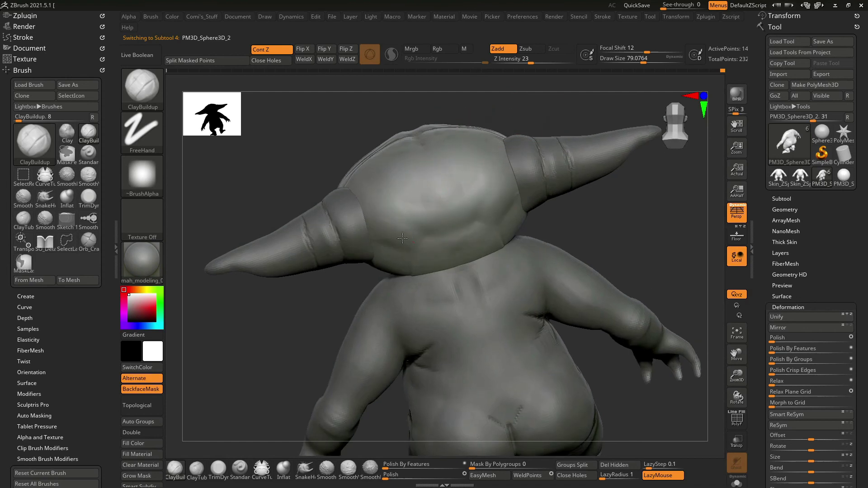
drag(432, 244, 393, 184)
mouse_move(398, 140)
mouse_down()
mouse_move(382, 178)
mouse_move(461, 190)
mouse_up()
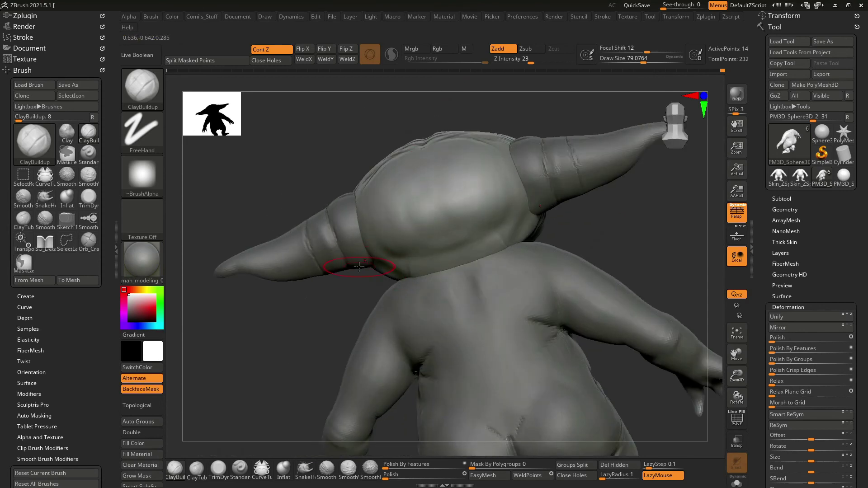
drag(411, 280, 417, 273)
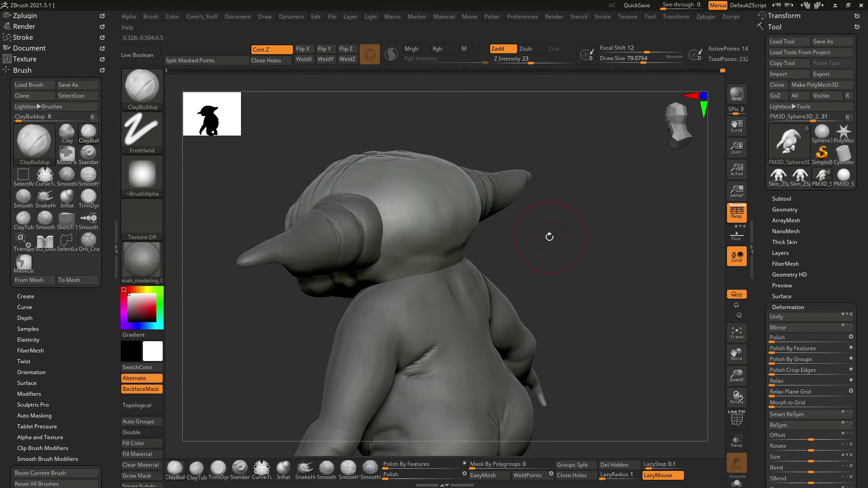
drag(550, 237, 488, 217)
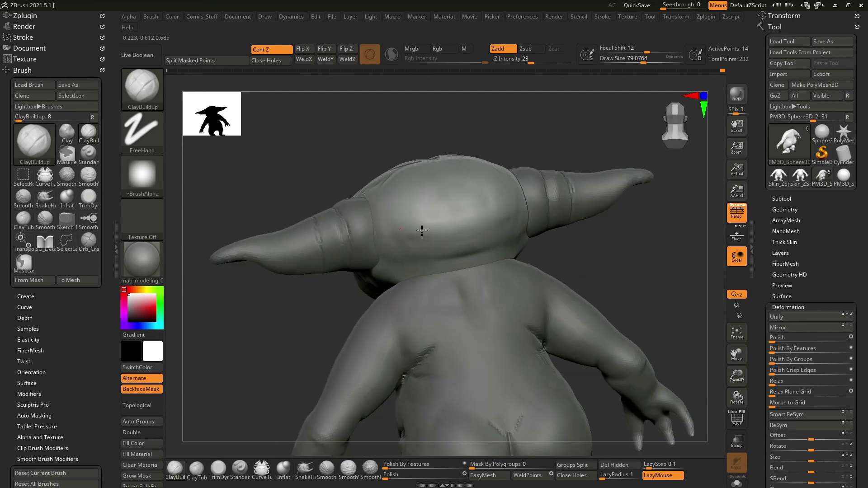
Inspect the top of the head and reduce ClayBuildup draw size to about 58.
mouse_move(500, 134)
mouse_down()
mouse_move(361, 190)
mouse_move(430, 162)
mouse_up()
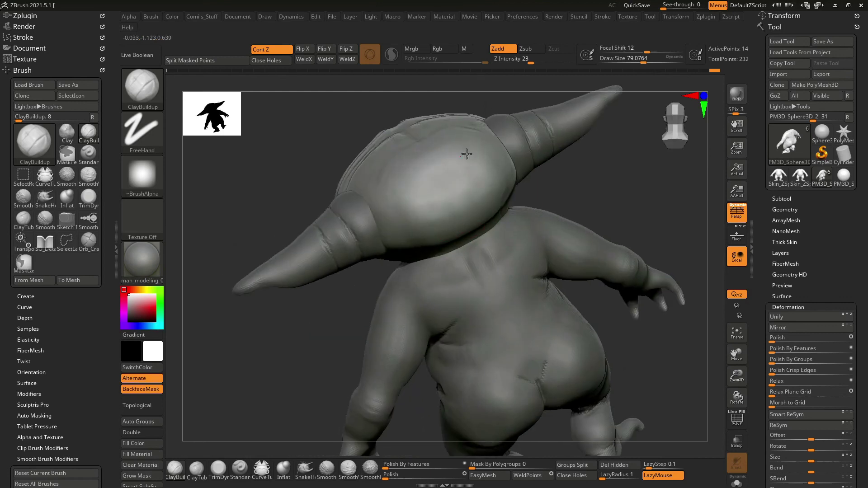
drag(605, 164, 382, 219)
mouse_move(498, 221)
mouse_down()
mouse_move(552, 222)
mouse_move(544, 194)
mouse_move(525, 254)
mouse_up()
key(space)
drag(389, 201, 371, 201)
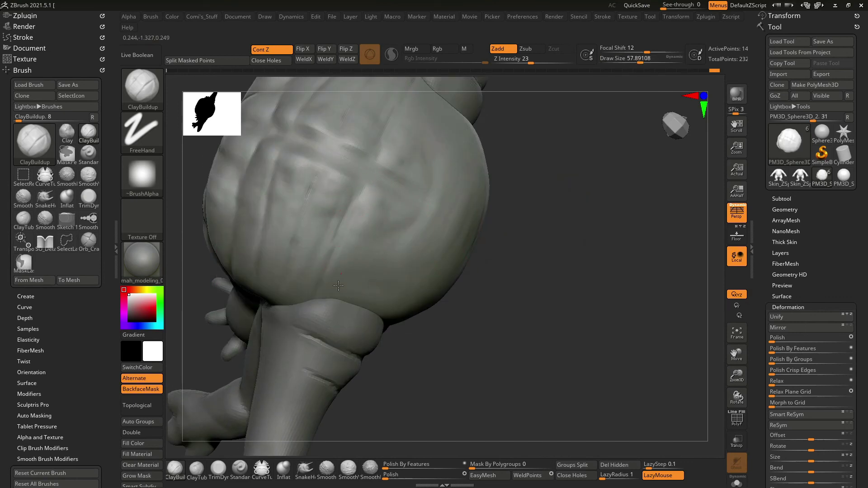
Press a small clay dent into the head and cut the draw size to about 37.
drag(400, 238, 409, 223)
mouse_move(503, 298)
mouse_down()
mouse_move(475, 253)
mouse_move(411, 206)
mouse_up()
mouse_move(534, 241)
mouse_down()
mouse_move(523, 213)
mouse_move(359, 229)
mouse_up()
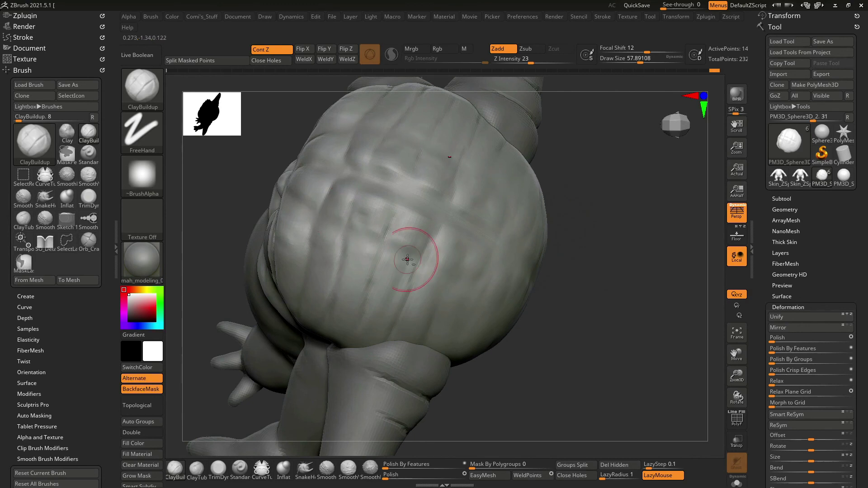
mouse_move(567, 285)
mouse_down()
mouse_move(407, 252)
mouse_move(500, 268)
mouse_move(375, 287)
mouse_up()
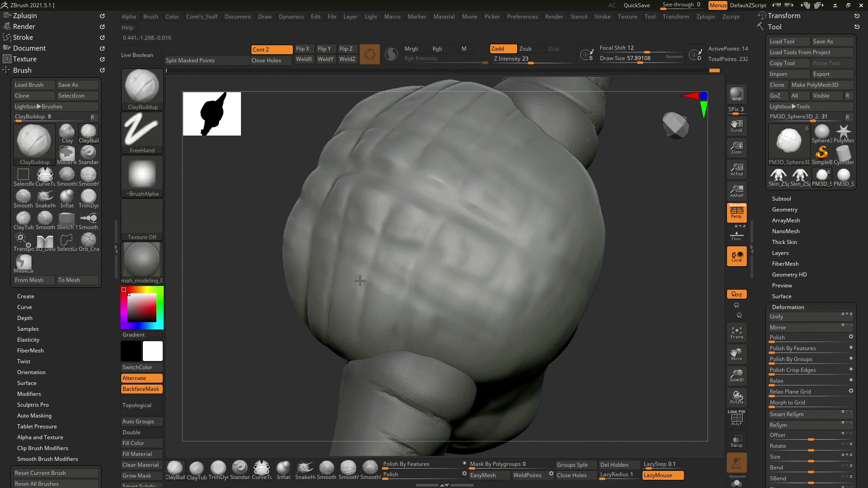
key(bracketright)
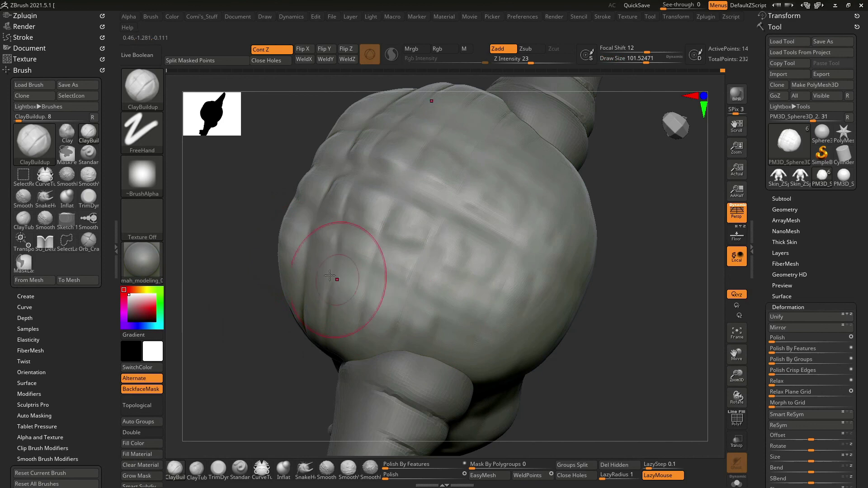
key(space)
mouse_move(330, 275)
ctrl+right_down()
mouse_move(441, 262)
mouse_move(509, 213)
mouse_move(561, 226)
mouse_move(523, 163)
mouse_move(562, 242)
mouse_move(574, 219)
mouse_move(562, 153)
mouse_move(530, 181)
mouse_move(527, 158)
ctrl+right_up()
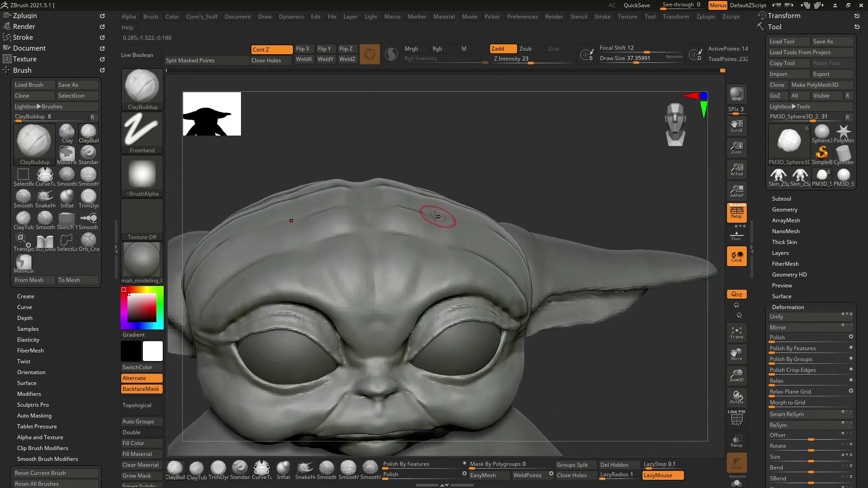
Turn to a frontal face view and Shift-smooth the area just below the nose.
right_drag(469, 186, 387, 236)
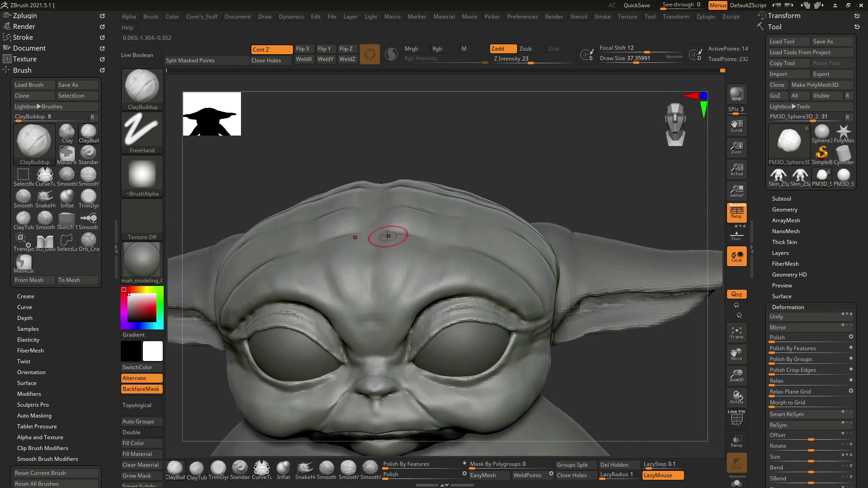
right_drag(463, 231, 486, 212)
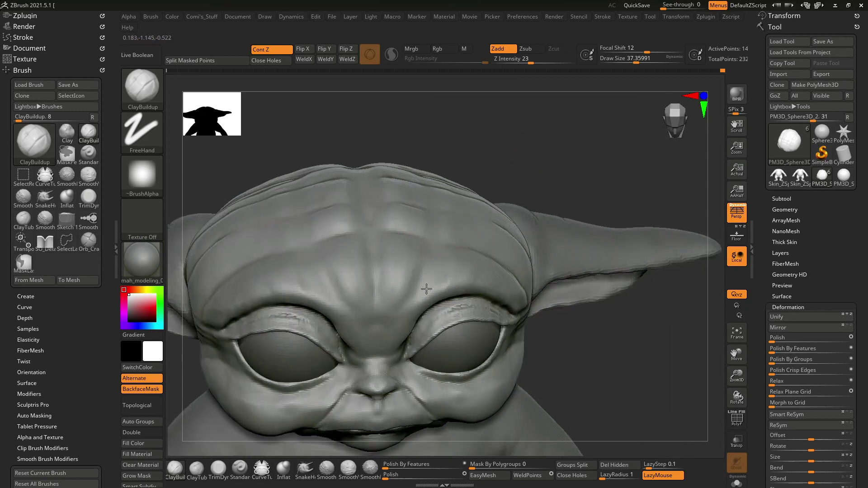
mouse_move(444, 246)
right_down()
mouse_move(509, 152)
mouse_move(502, 169)
right_up()
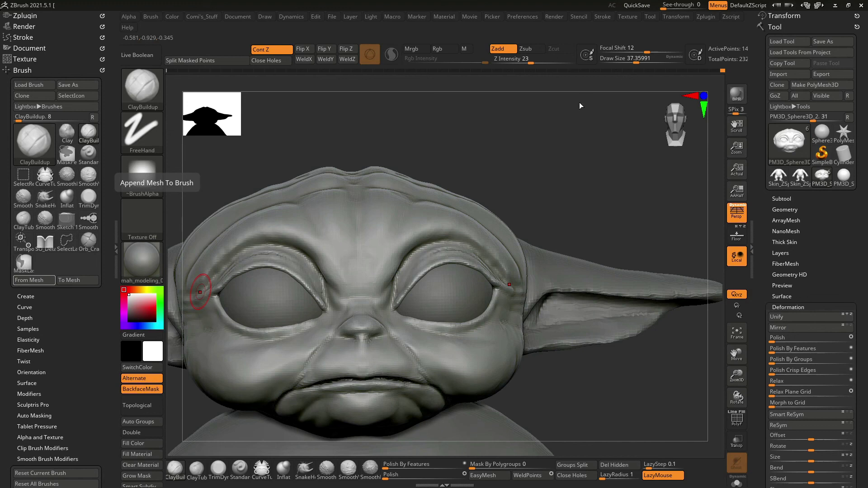
mouse_move(595, 137)
mouse_down()
mouse_move(558, 111)
mouse_move(591, 137)
mouse_move(587, 172)
mouse_move(569, 112)
mouse_move(584, 322)
mouse_move(393, 312)
mouse_up()
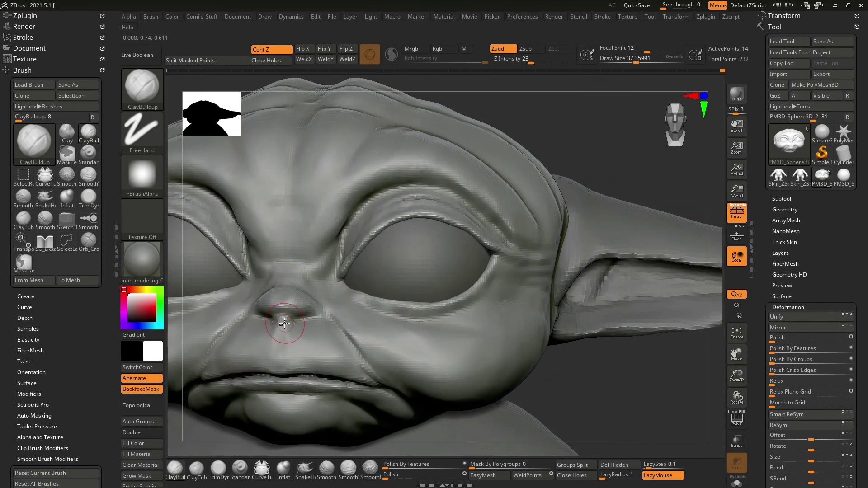
shift+drag(274, 331, 285, 344)
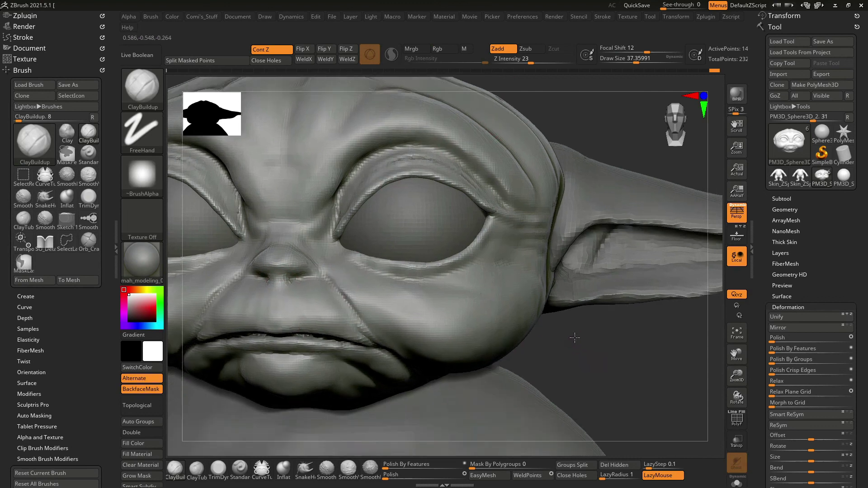
alt+drag(345, 330, 319, 248)
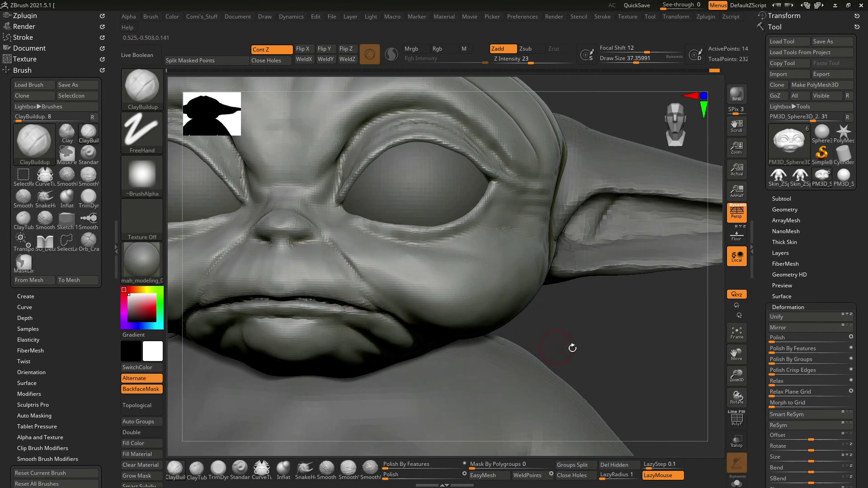
drag(556, 348, 383, 296)
mouse_move(477, 322)
mouse_down()
mouse_move(421, 273)
mouse_move(361, 244)
mouse_move(554, 264)
mouse_move(319, 232)
mouse_up()
key(shift)
Enlarge ClayBuildup draw size to about 72 and close in on the eye and ear.
drag(320, 248, 315, 235)
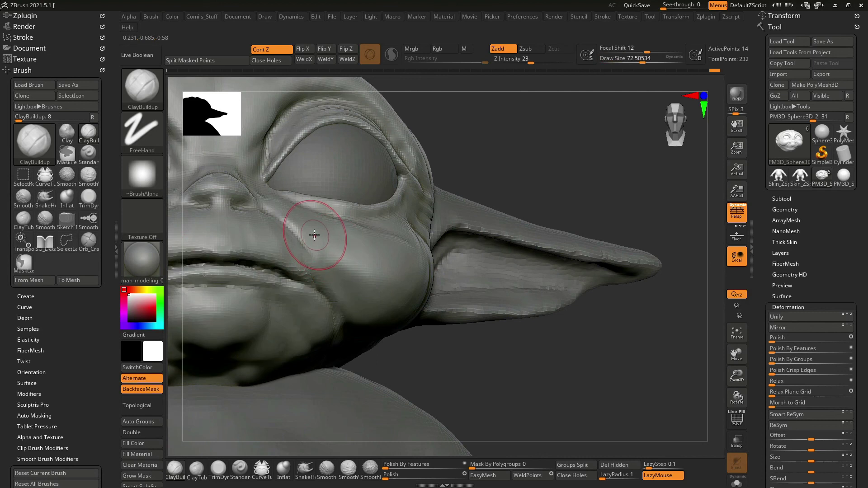
mouse_move(470, 175)
mouse_down()
mouse_move(337, 246)
mouse_move(339, 274)
mouse_up()
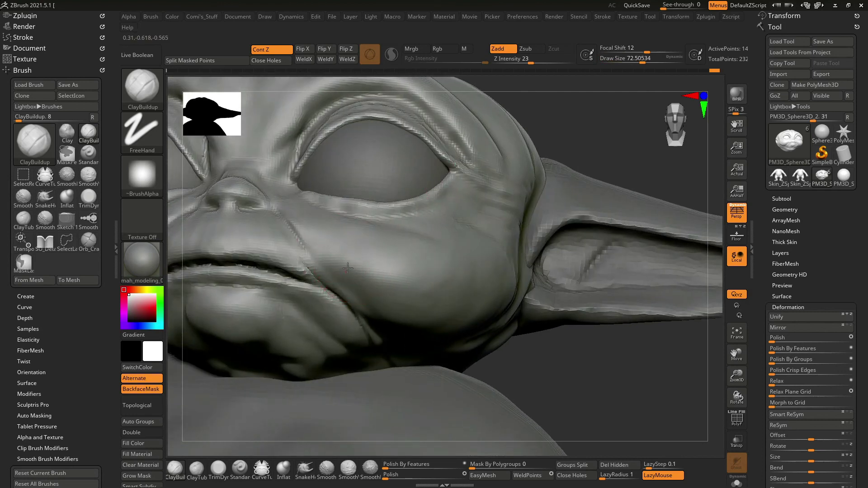
drag(542, 157, 507, 177)
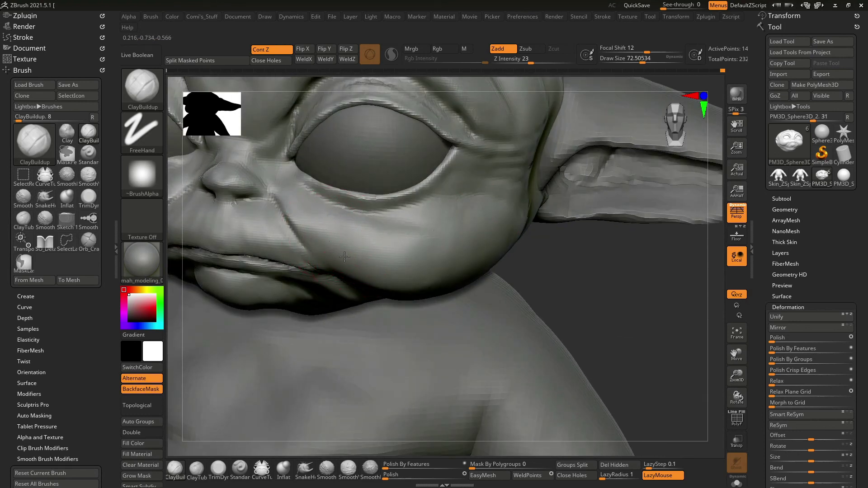
key(space)
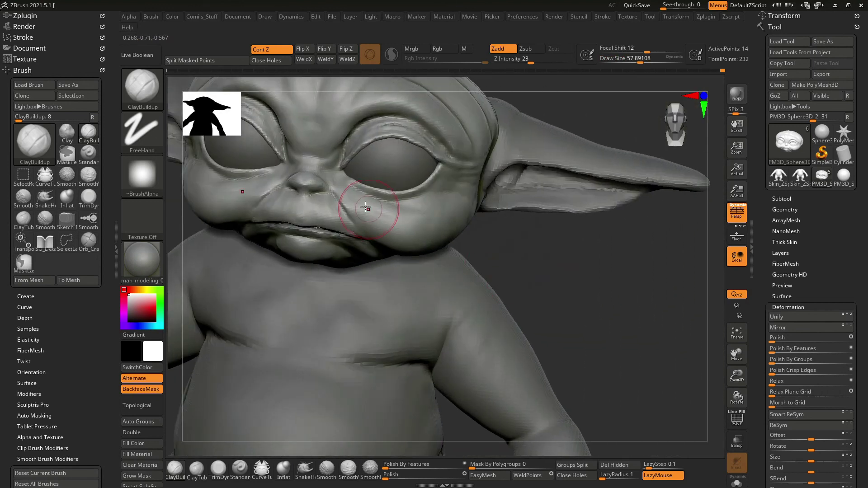
drag(534, 250, 541, 261)
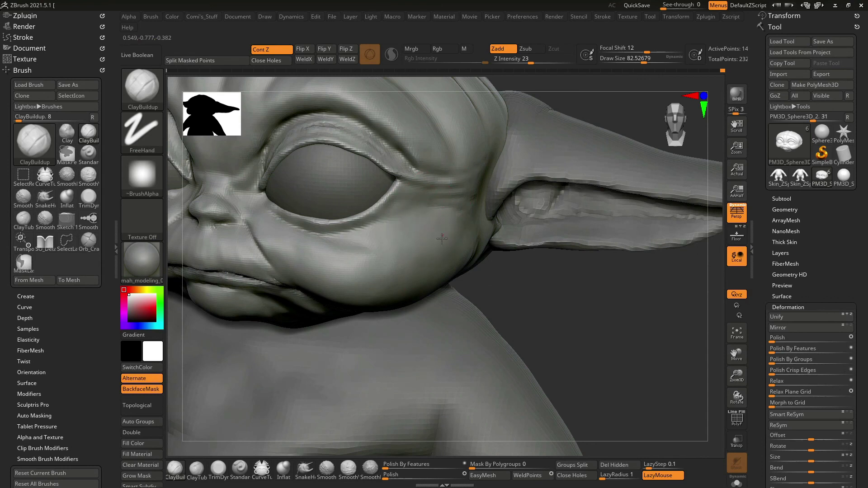
right_drag(442, 239, 449, 242)
mouse_move(545, 159)
right_down()
mouse_move(532, 204)
mouse_move(530, 300)
mouse_move(519, 300)
mouse_move(550, 332)
mouse_move(380, 259)
right_up()
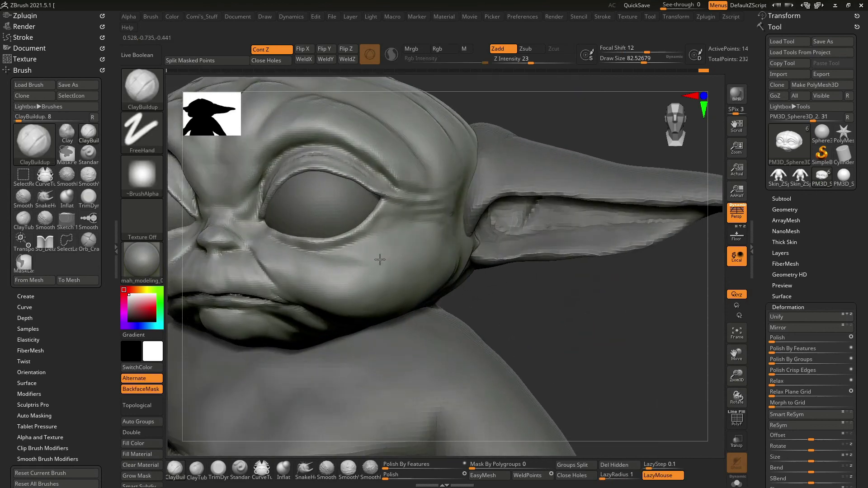
right_drag(474, 292, 504, 307)
Reduce ClayBuildup draw size in stages to about 60 with the face toward camera.
right_drag(368, 242, 353, 258)
key(space)
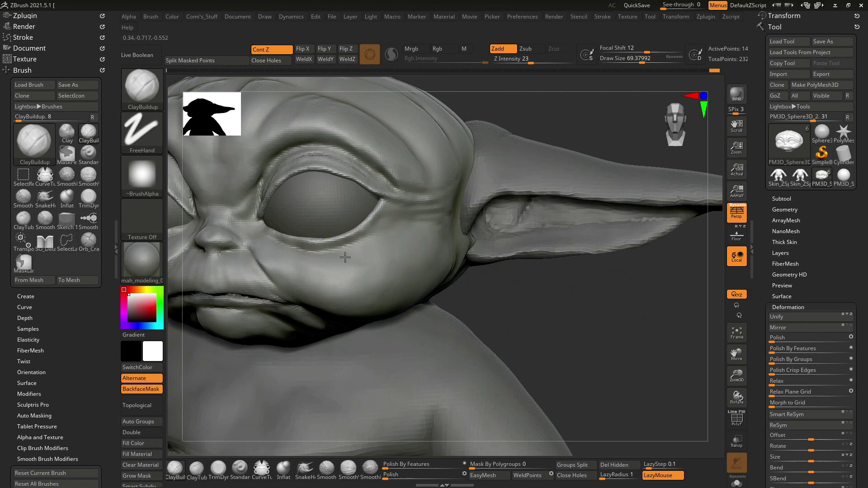
drag(389, 248, 371, 250)
mouse_move(527, 309)
right_down()
mouse_move(503, 294)
mouse_move(541, 299)
right_up()
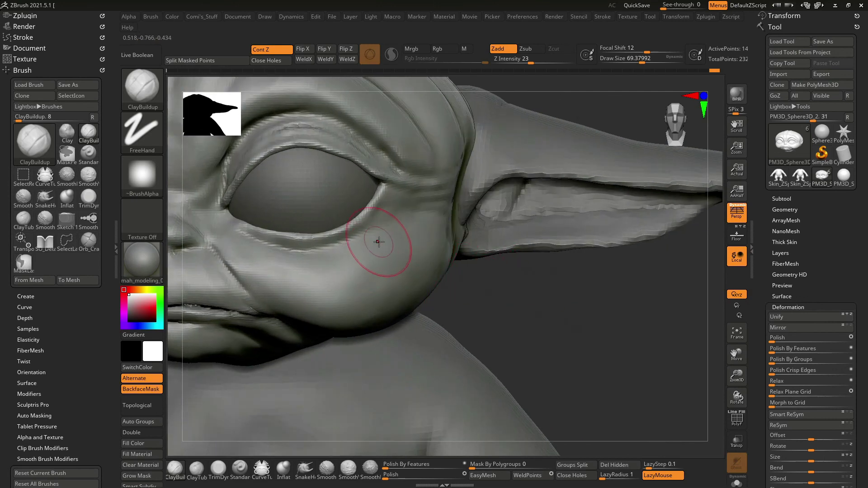
key(space)
drag(373, 225, 367, 225)
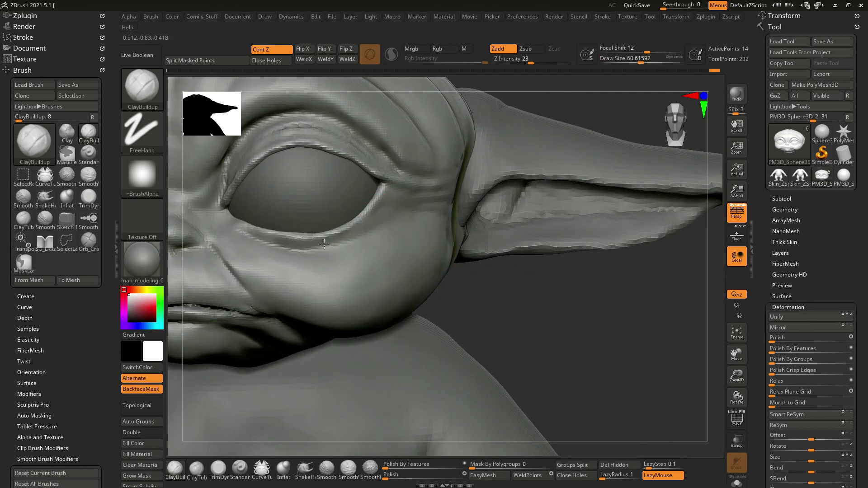
Build up skin under the lower eyelid, then load SO_Detail at draw size about 45.
drag(281, 238, 337, 233)
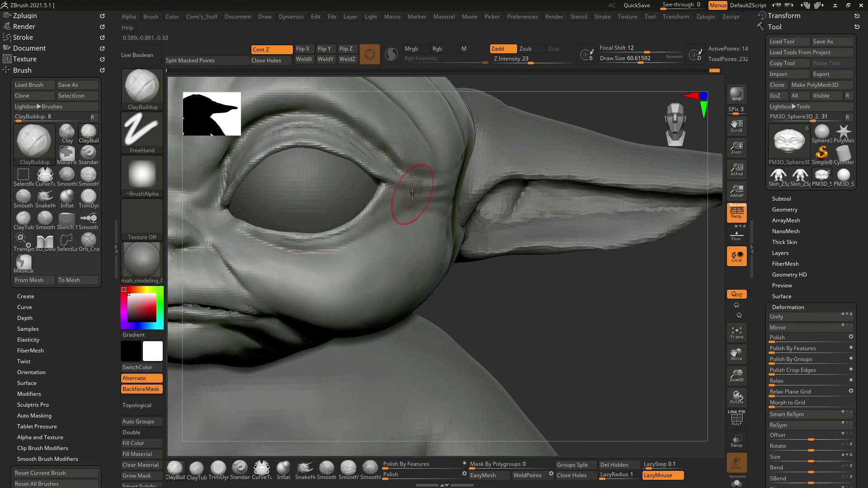
mouse_move(253, 233)
mouse_down()
mouse_move(288, 253)
mouse_move(270, 249)
mouse_move(321, 252)
mouse_move(304, 248)
mouse_up()
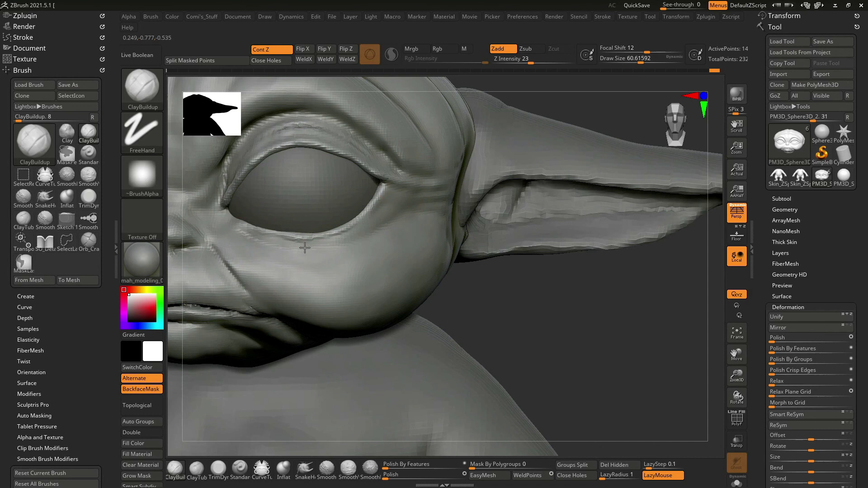
mouse_move(545, 295)
mouse_down()
mouse_move(546, 332)
mouse_move(520, 184)
mouse_move(520, 258)
mouse_move(608, 215)
mouse_move(559, 186)
mouse_up()
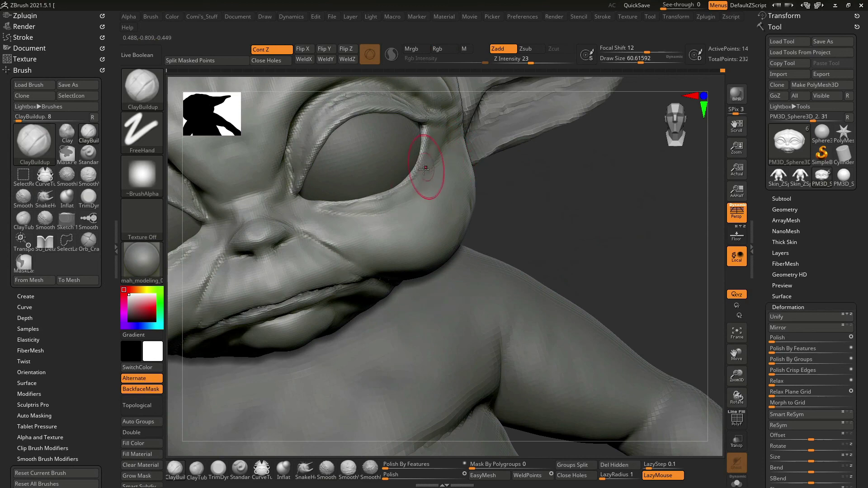
key(space)
drag(416, 188, 389, 189)
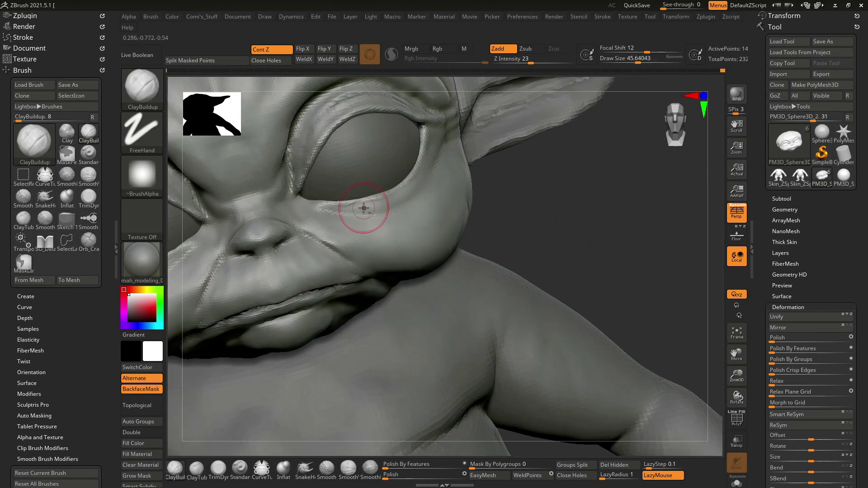
key(1)
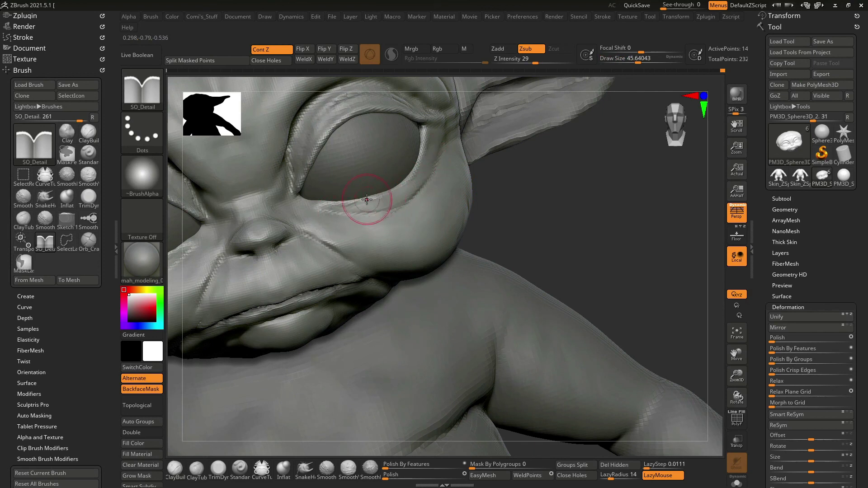
Carve a fine SO_Detail crease along the eye rim near its outer corner.
mouse_move(519, 188)
mouse_down()
mouse_move(472, 223)
mouse_move(493, 241)
mouse_move(407, 171)
mouse_up()
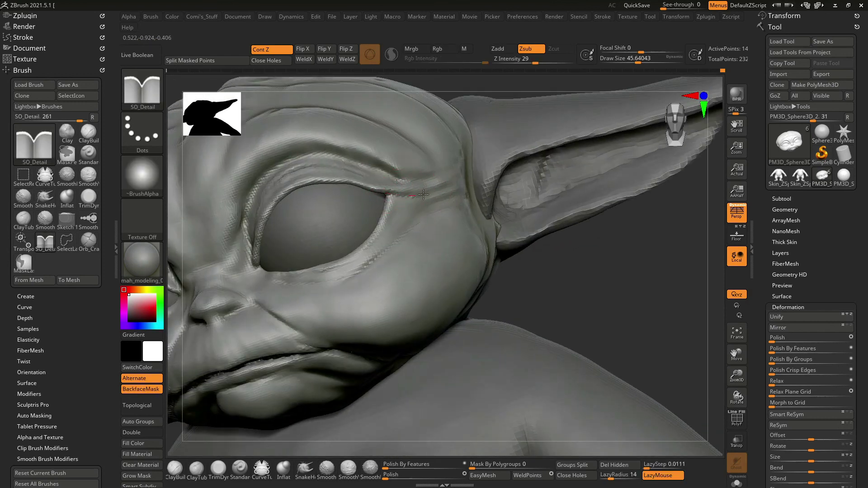
drag(397, 174, 527, 187)
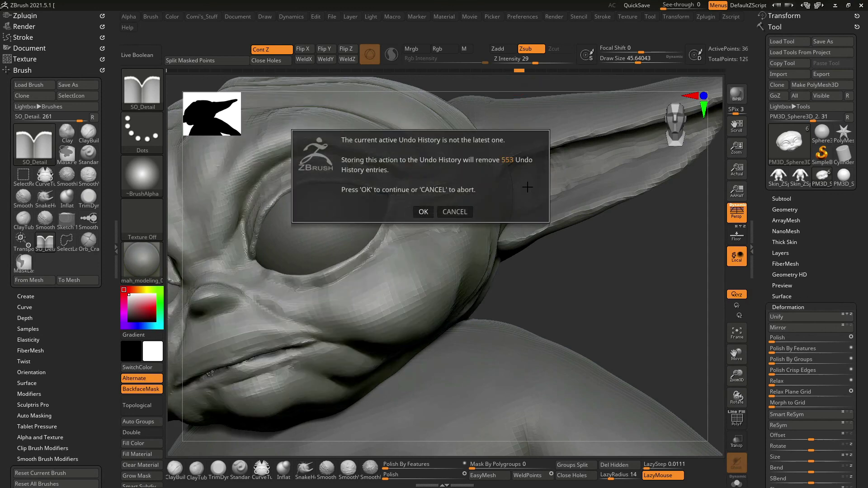
click(455, 211)
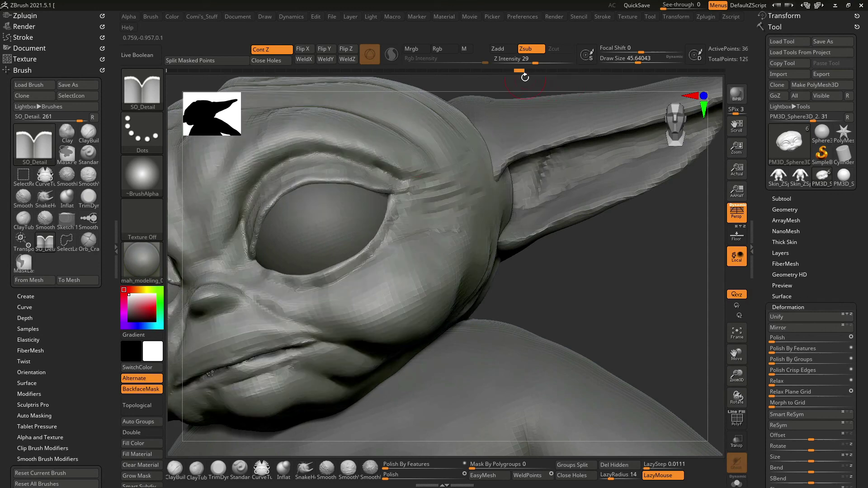
drag(669, 69, 733, 72)
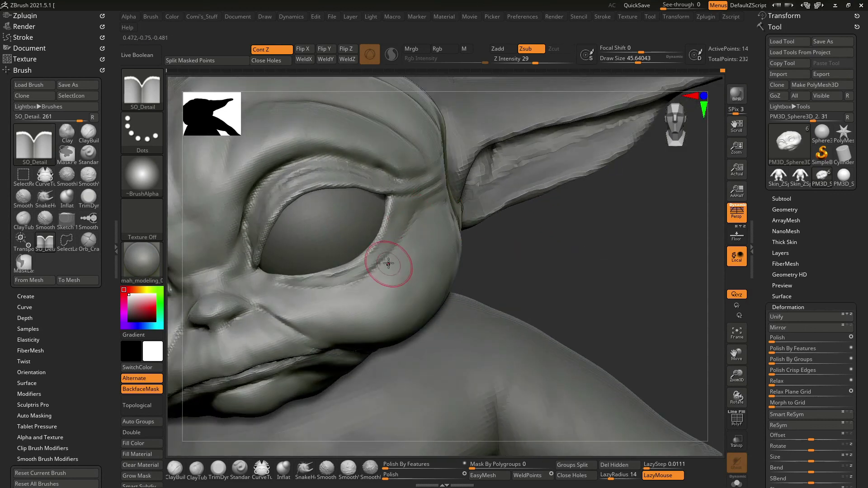
drag(441, 232, 410, 209)
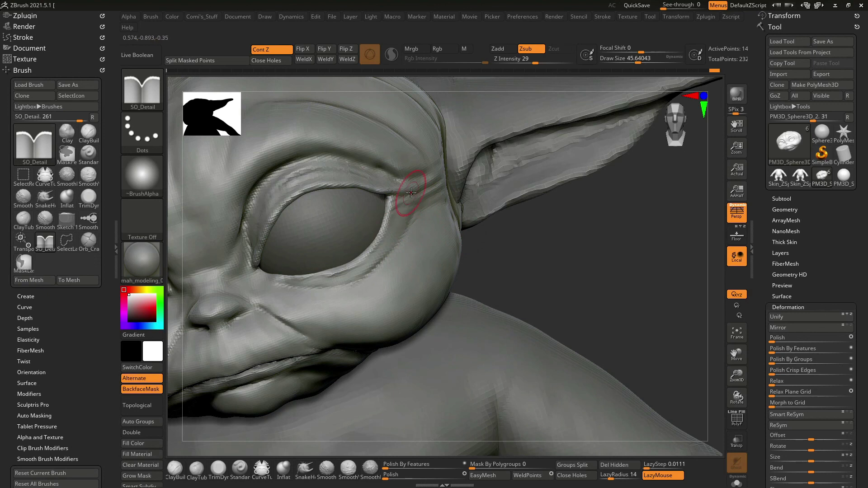
drag(480, 255, 375, 272)
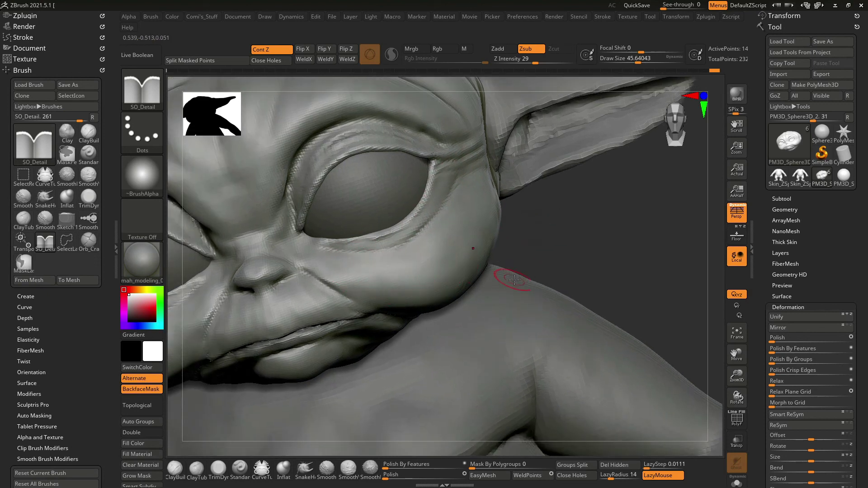
drag(515, 280, 286, 256)
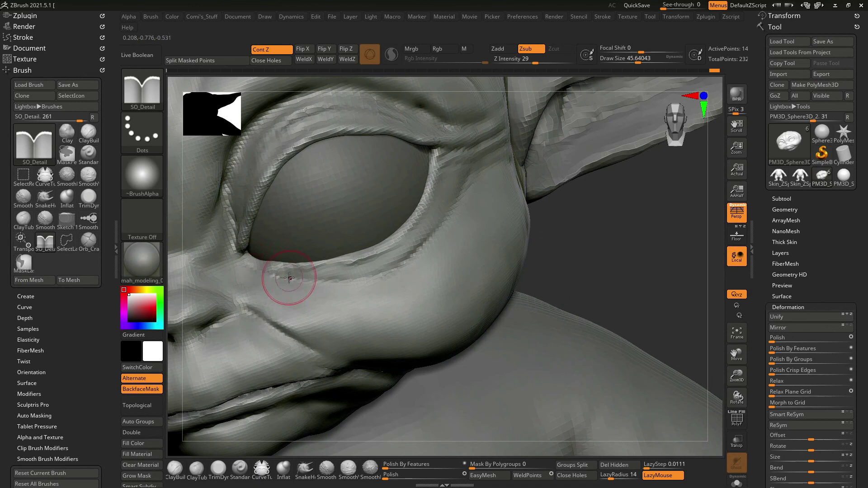
Build ClayBuildup clay along the lower eye rim at draw size about 28.7.
key(b)
key(c)
key(b)
drag(278, 271, 247, 261)
key(space)
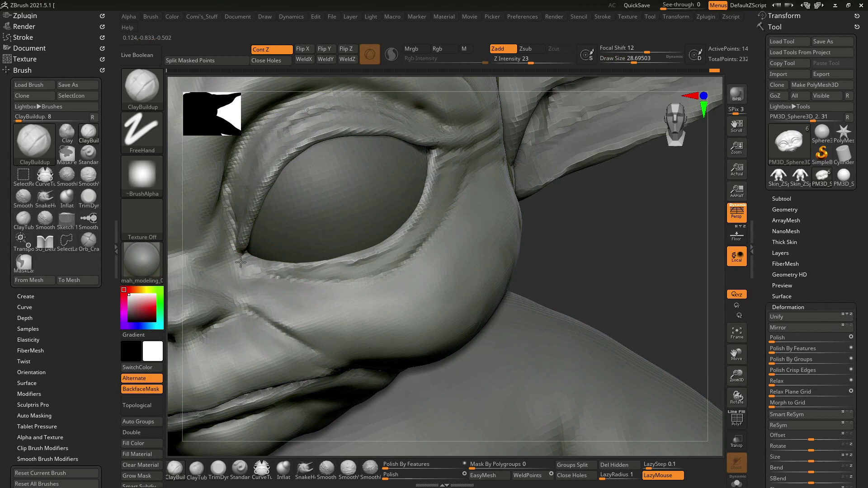
right_drag(397, 238, 314, 205)
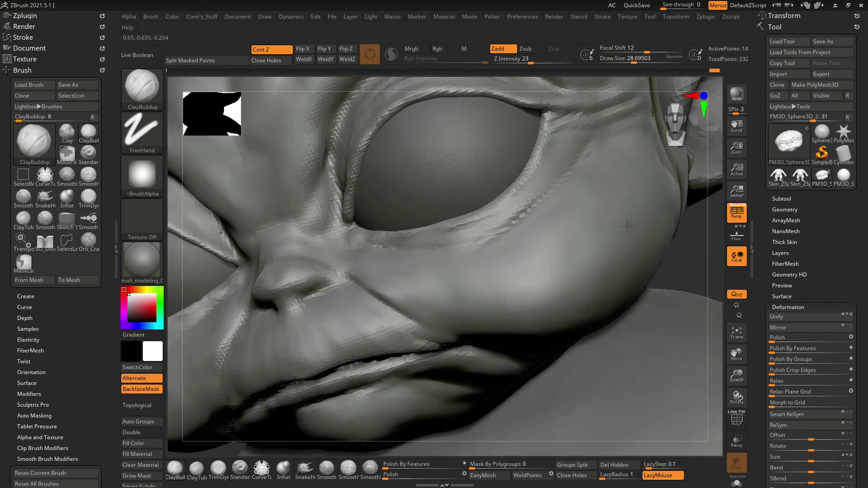
Raise the brush size to 33.68, then 45.64, and orbit to a frontal brow view.
key(space)
drag(323, 195, 331, 192)
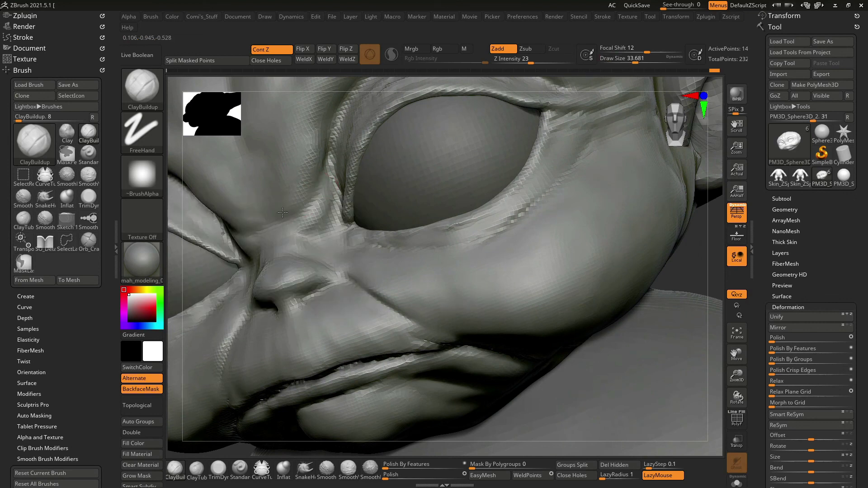
right_drag(346, 83, 372, 141)
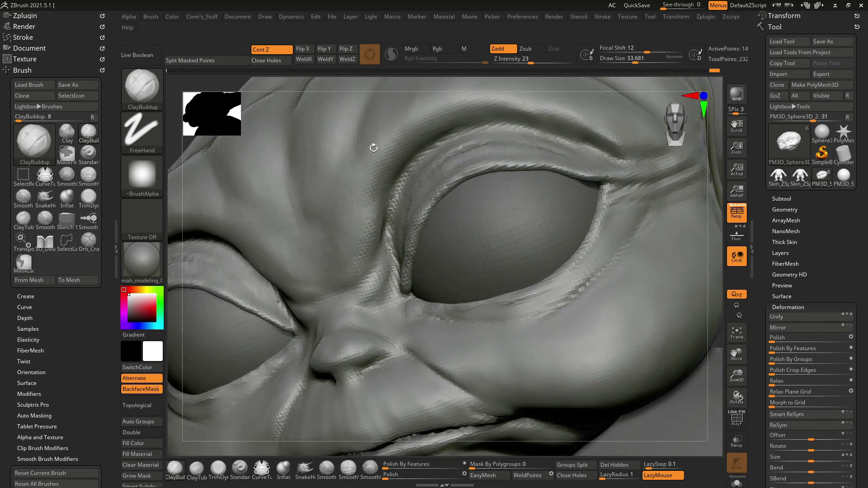
key(space)
drag(332, 192, 354, 190)
mouse_move(354, 178)
right_down()
mouse_move(395, 82)
mouse_move(357, 149)
right_up()
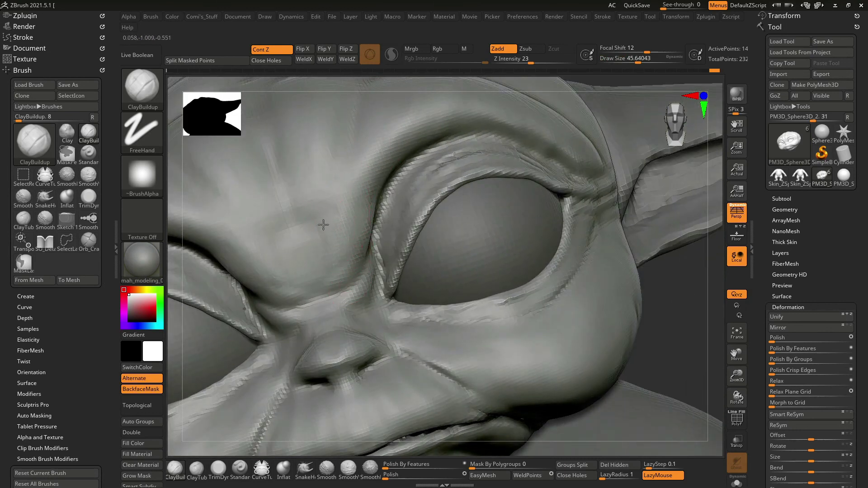
mouse_move(626, 331)
right_down()
mouse_move(607, 274)
mouse_move(598, 158)
right_up()
right_drag(616, 264, 580, 267)
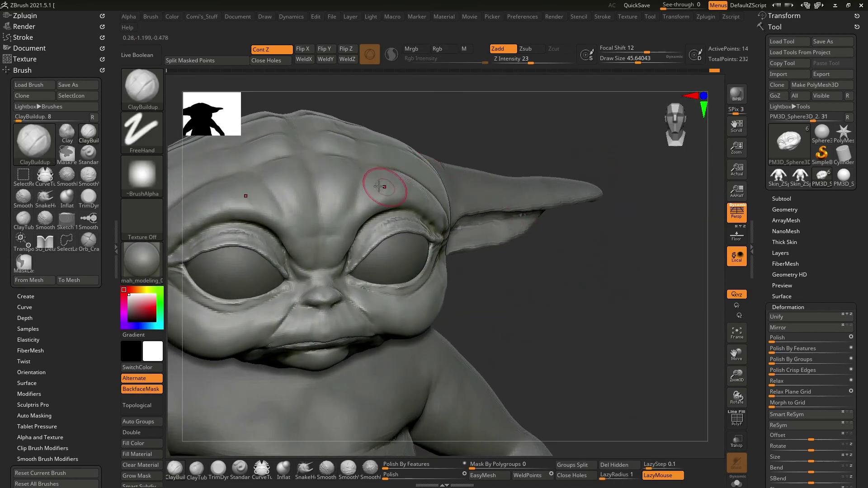
right_drag(470, 113, 384, 172)
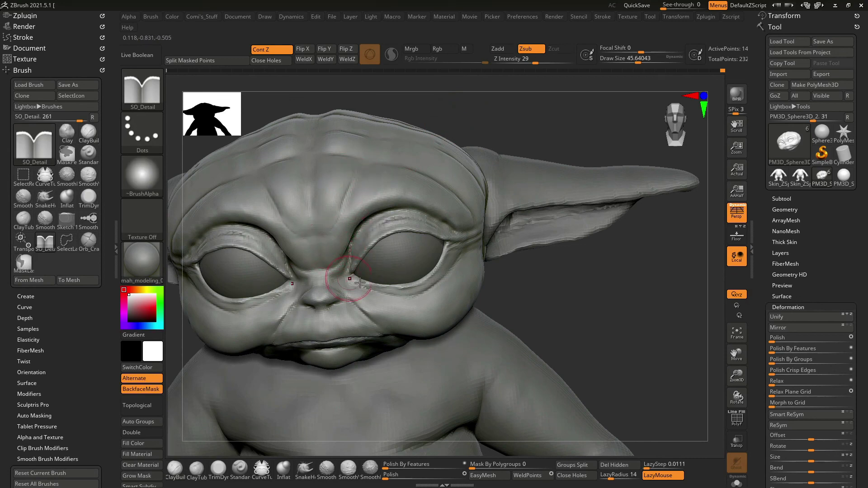
Carve a crease above the nose bridge, then add ClayBuildup folds at draw size about 33.68.
right_drag(360, 283, 453, 288)
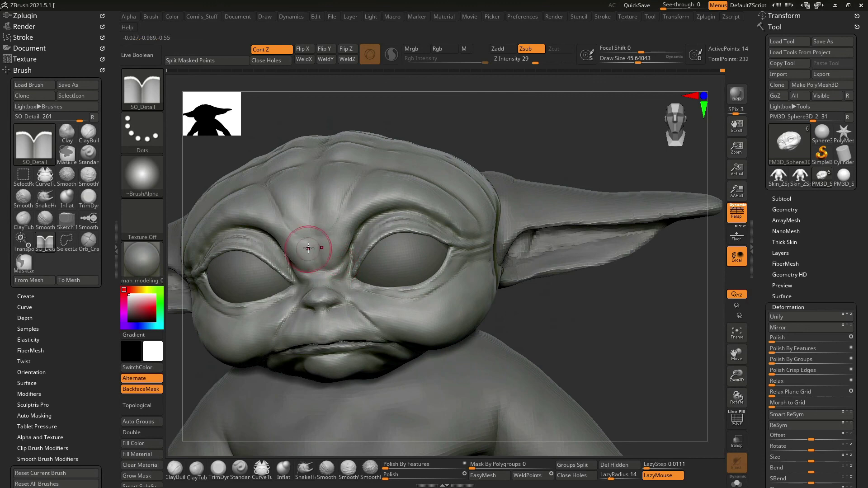
key(b)
key(c)
key(b)
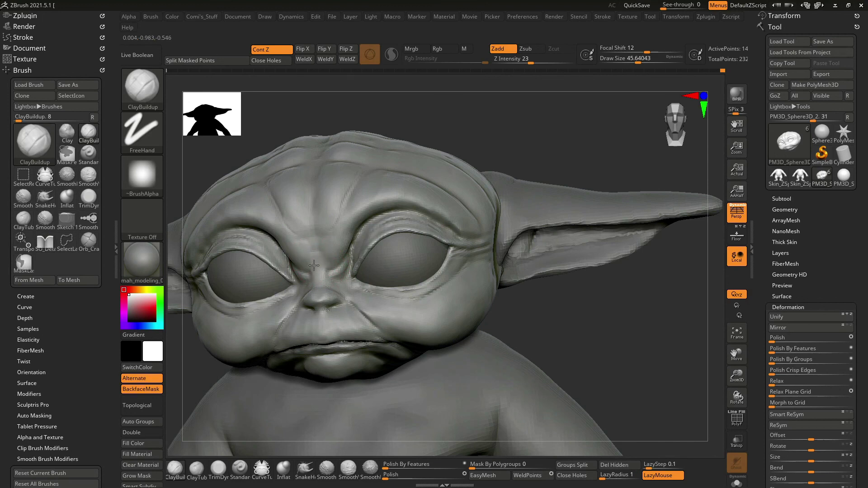
key(space)
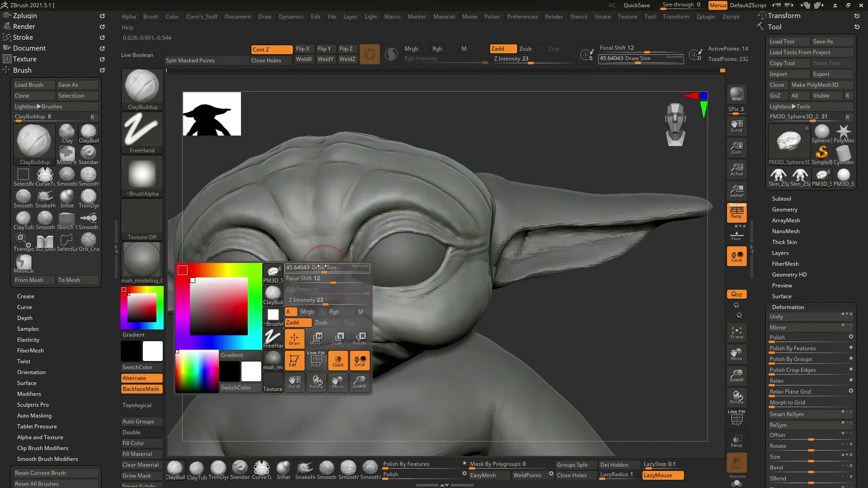
drag(317, 263, 319, 273)
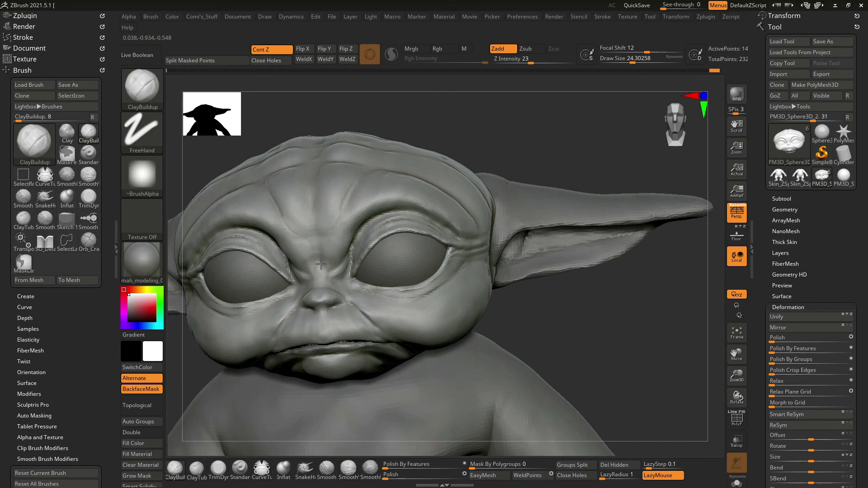
key(space)
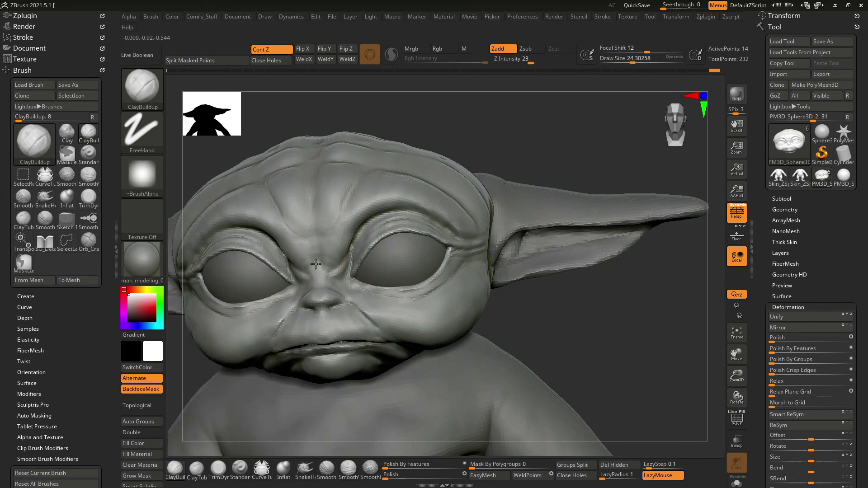
key(space)
drag(332, 258, 318, 258)
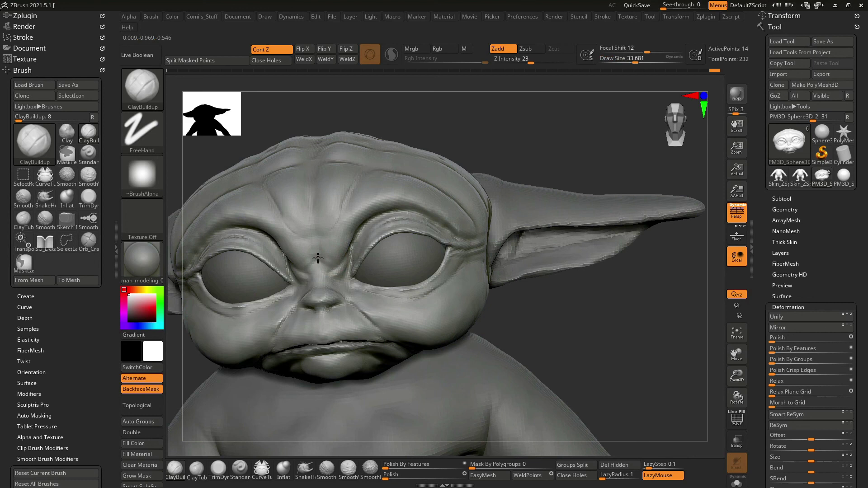
key(f)
mouse_move(473, 157)
mouse_down()
mouse_move(461, 167)
mouse_move(520, 213)
mouse_move(442, 174)
mouse_up()
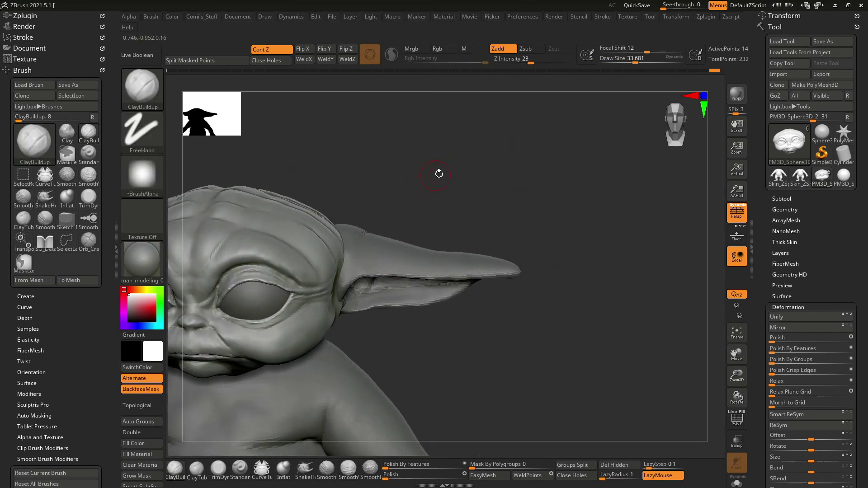
Select the ear subtool and shrink the brush to about 43.45 while orbiting it.
alt+click(398, 230)
mouse_move(397, 232)
mouse_down()
mouse_move(369, 246)
mouse_move(395, 178)
mouse_move(374, 196)
mouse_move(373, 237)
mouse_up()
mouse_move(373, 238)
right_down()
mouse_move(388, 223)
mouse_move(371, 258)
mouse_move(374, 222)
right_up()
right_click(387, 223)
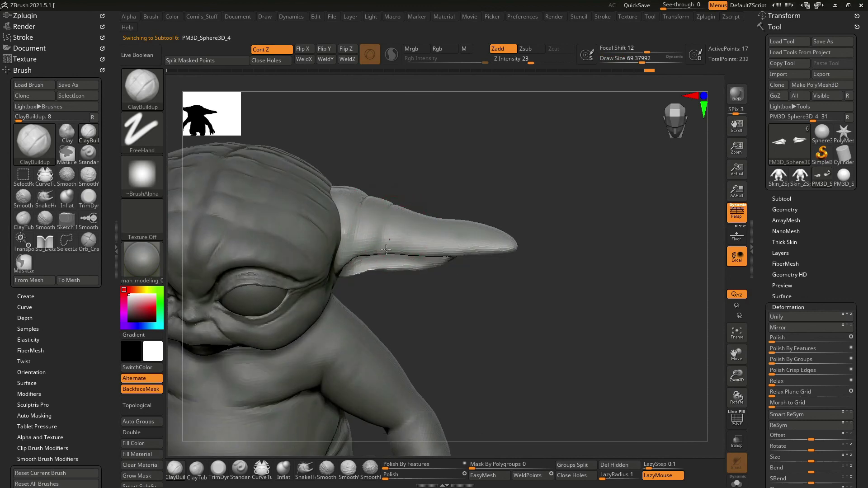
right_drag(412, 191, 388, 208)
right_click(388, 208)
drag(362, 200, 348, 200)
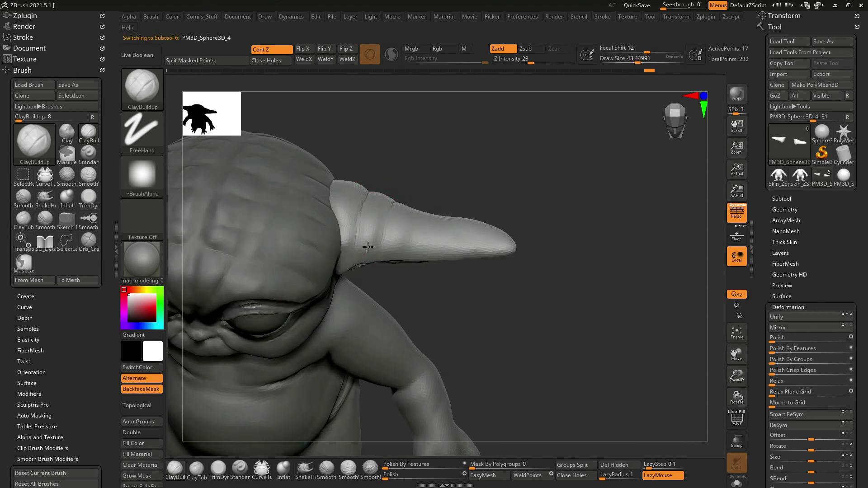
right_drag(388, 208, 380, 175)
drag(390, 163, 231, 218)
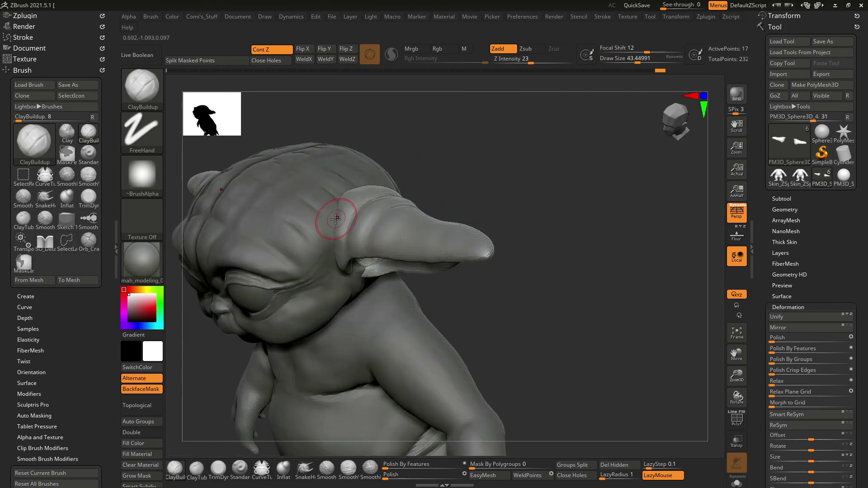
On the body, Shift-smooth the torso near the leg top with brush size about 133.
alt+click(339, 237)
mouse_move(354, 185)
right_down()
mouse_move(371, 194)
mouse_move(371, 166)
mouse_move(389, 154)
mouse_move(363, 176)
right_up()
key(shift)
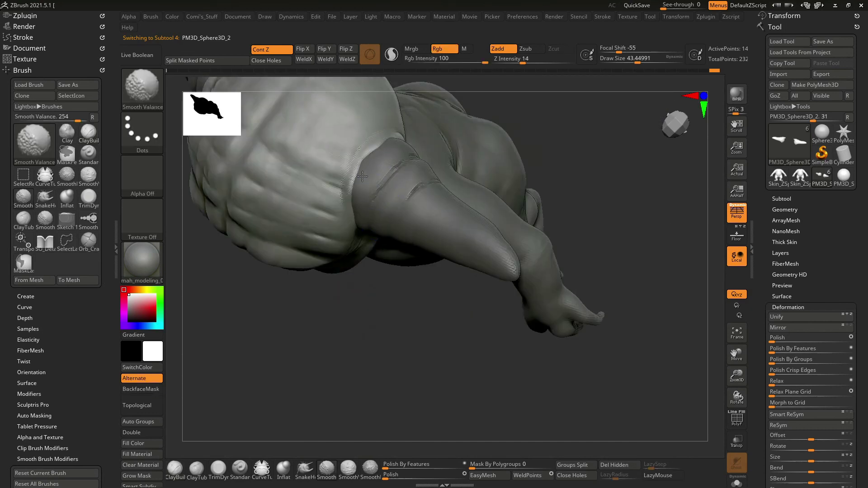
mouse_move(420, 127)
shift+right_down()
mouse_move(564, 171)
mouse_move(543, 177)
mouse_move(624, 175)
mouse_move(597, 225)
mouse_move(309, 141)
shift+right_up()
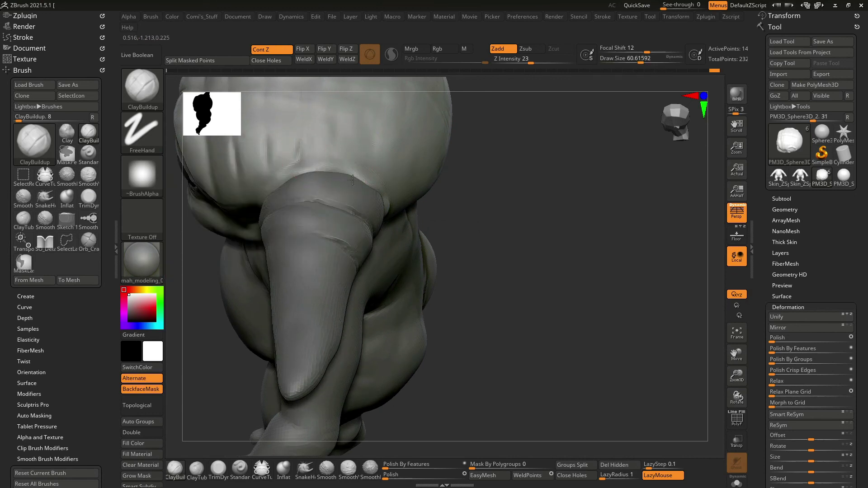
right_drag(354, 183, 366, 195)
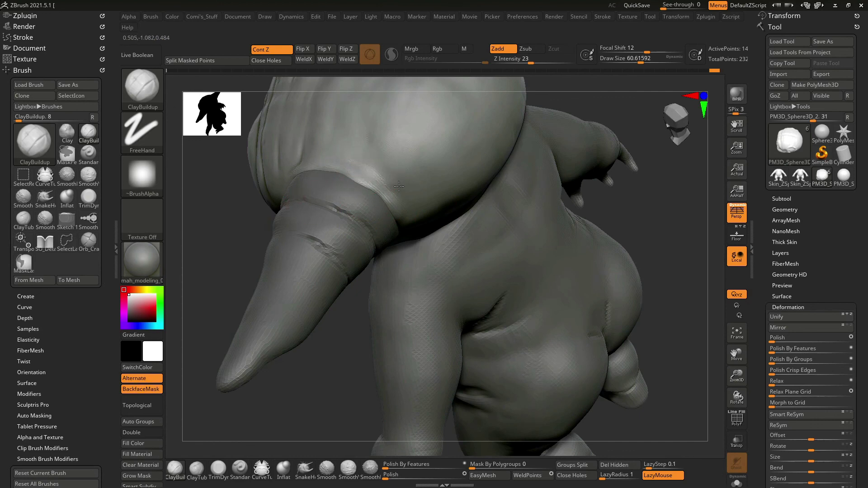
right_drag(332, 353, 387, 196)
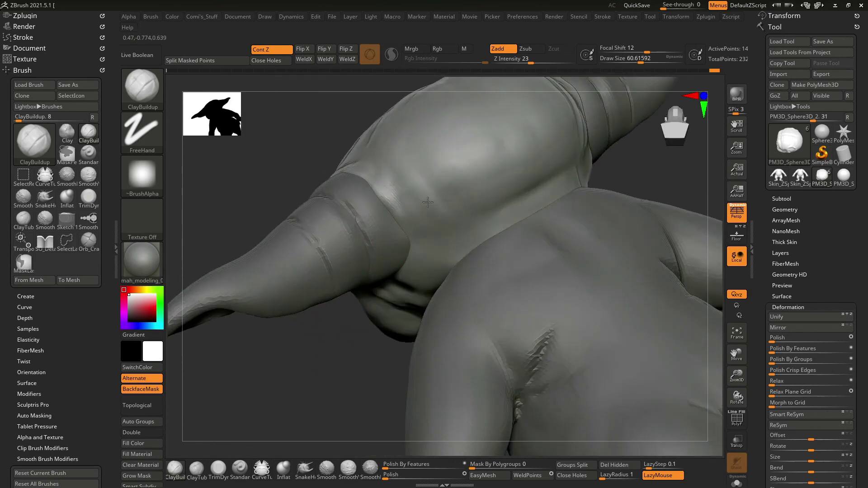
key(space)
drag(398, 214, 418, 216)
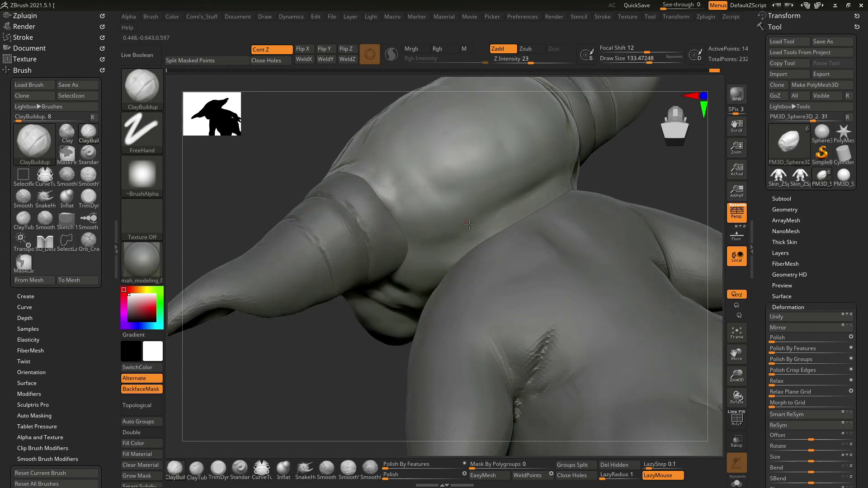
key(f)
mouse_move(498, 190)
mouse_down()
mouse_move(573, 141)
mouse_move(587, 107)
mouse_move(597, 158)
mouse_move(624, 180)
mouse_move(596, 197)
mouse_move(692, 194)
mouse_move(613, 212)
mouse_move(490, 205)
mouse_move(556, 213)
mouse_move(422, 184)
mouse_move(555, 212)
mouse_move(466, 213)
mouse_up()
key(ctrl)
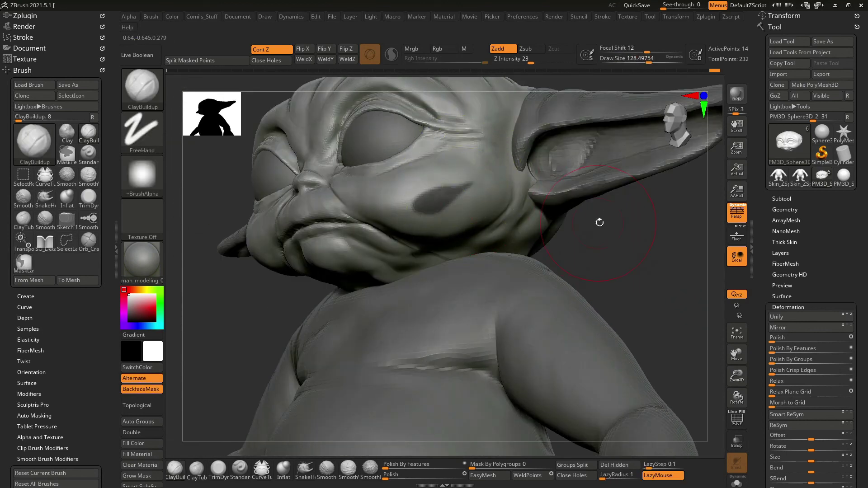
Pick the MaskPen brush at draw size about 66.4 and invert the mask.
click(150, 95)
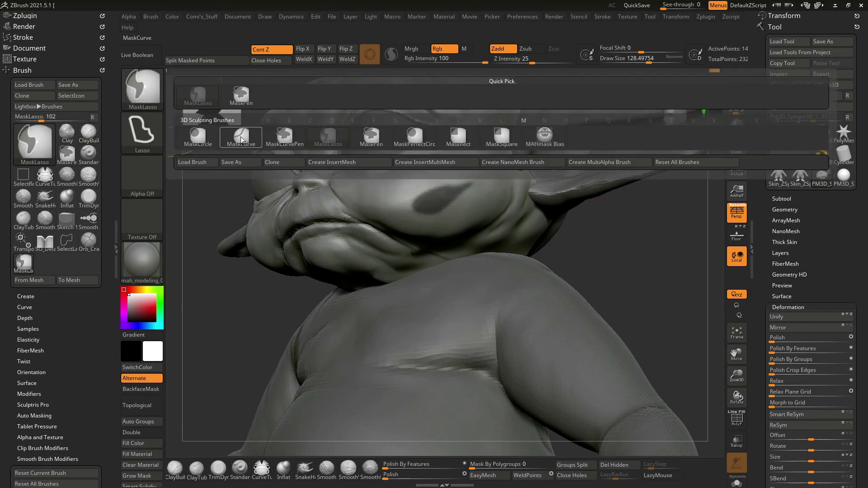
click(241, 96)
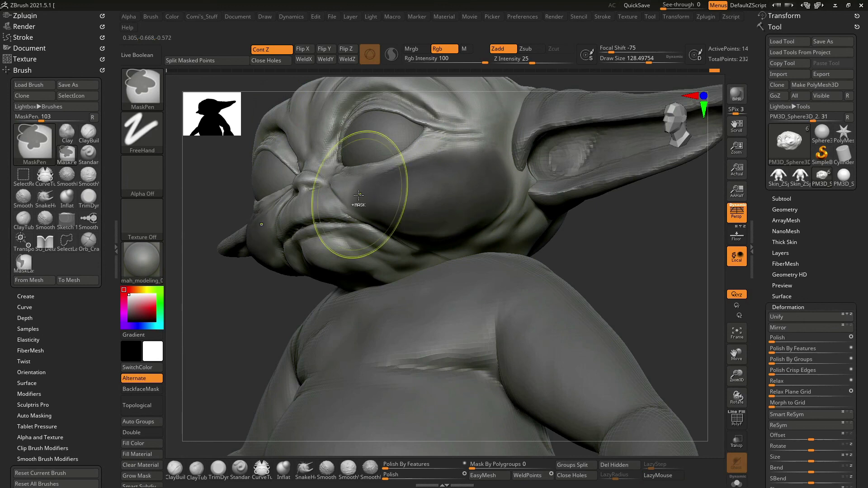
key(space)
drag(384, 199, 367, 203)
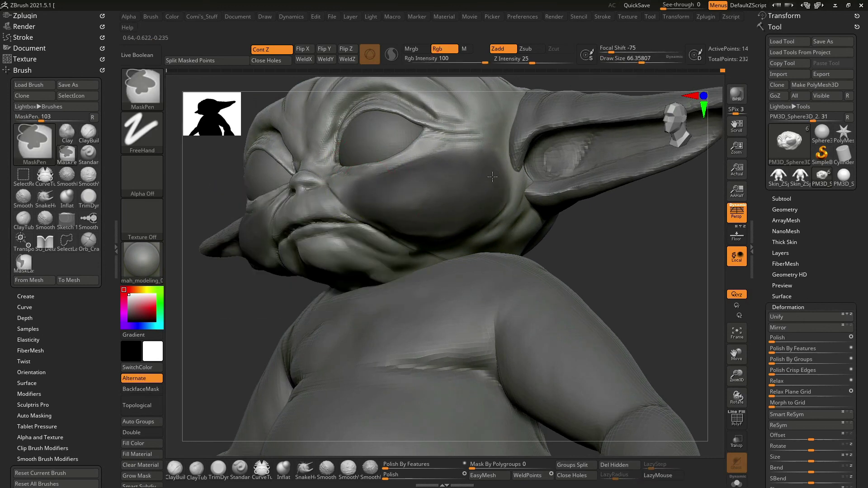
ctrl+click(633, 261)
mouse_move(647, 261)
mouse_down()
mouse_move(371, 203)
mouse_move(475, 233)
mouse_up()
Apply Deformation Polish at strength 11 to the unmasked head.
key(ctrl)
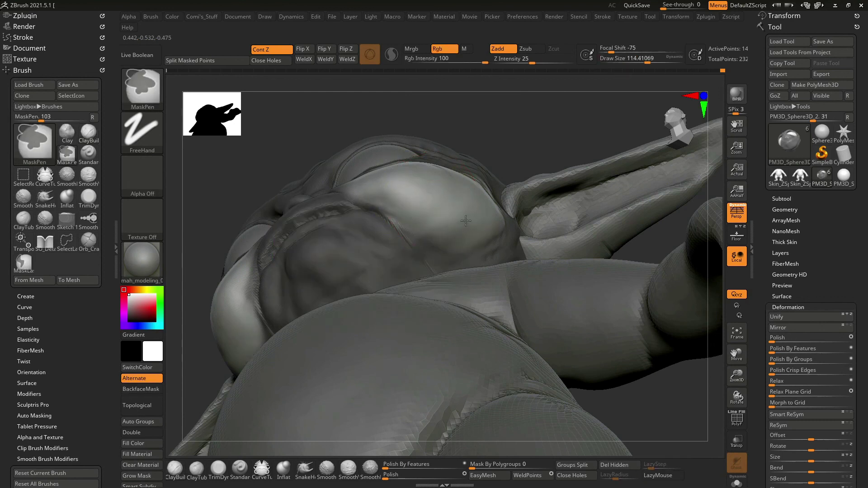
drag(386, 476, 398, 478)
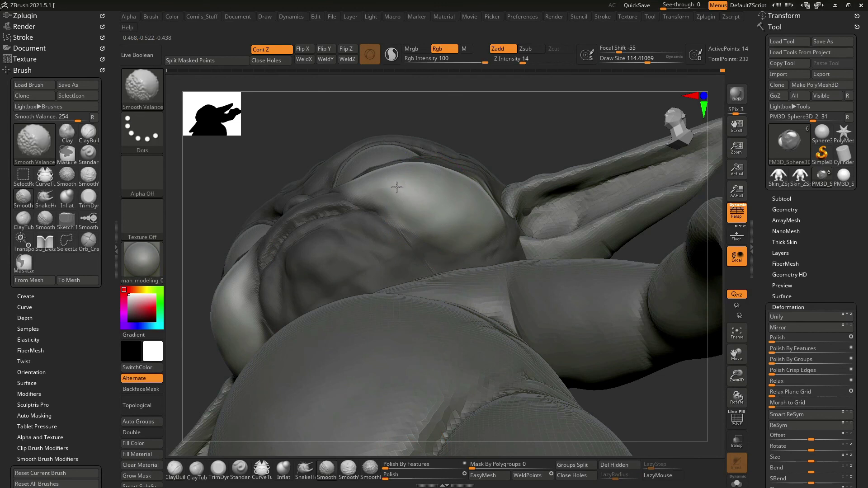
key(ctrl)
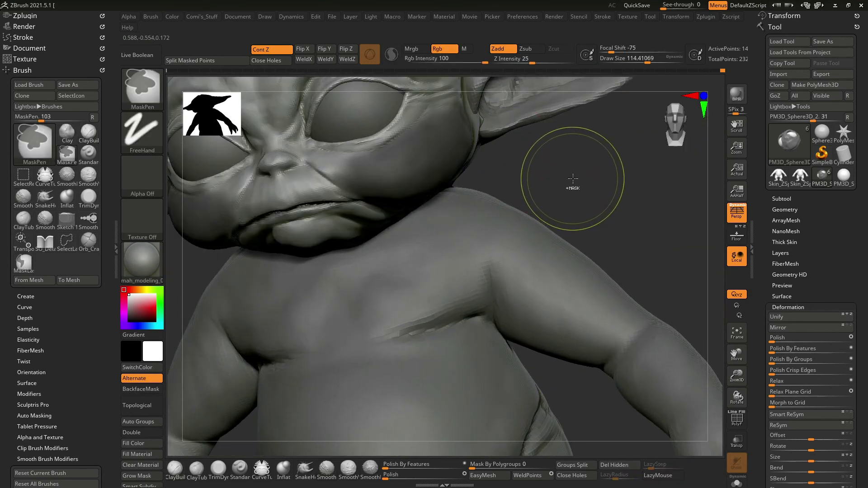
key(b)
key(c)
key(b)
key(space)
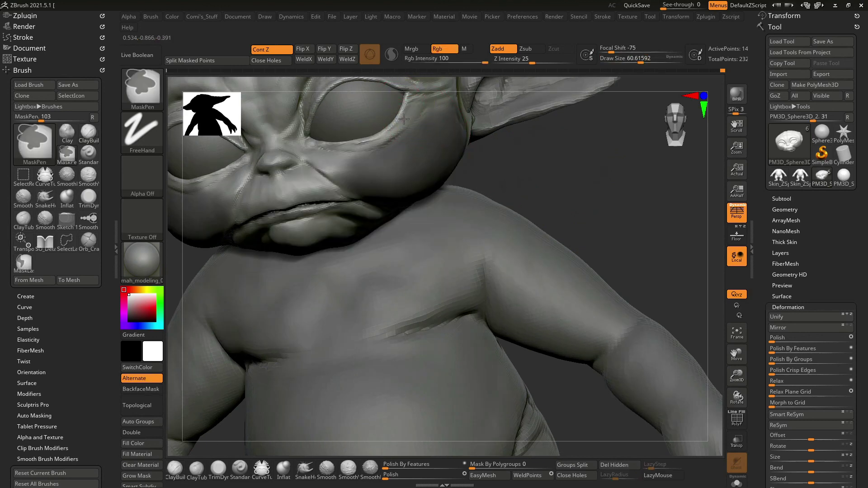
key(space)
Mask the eye region and upper eyelid at brush size about 55, then invert the mask.
key(ctrl)
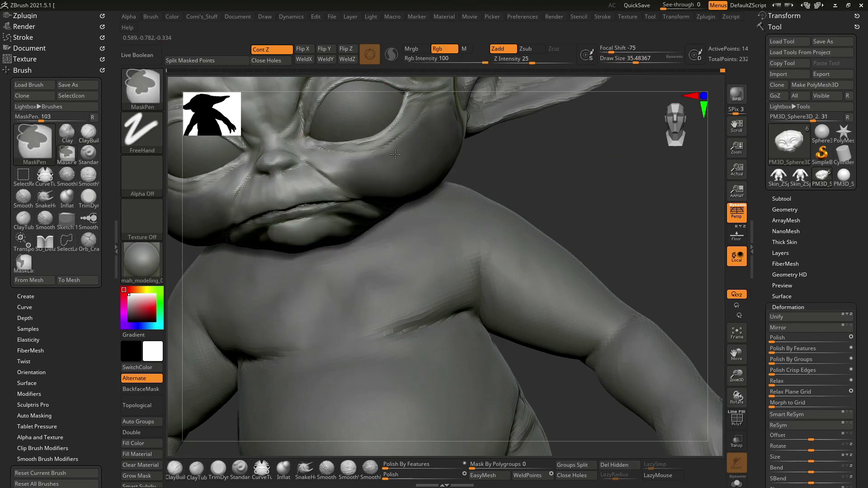
right_drag(423, 133, 419, 179)
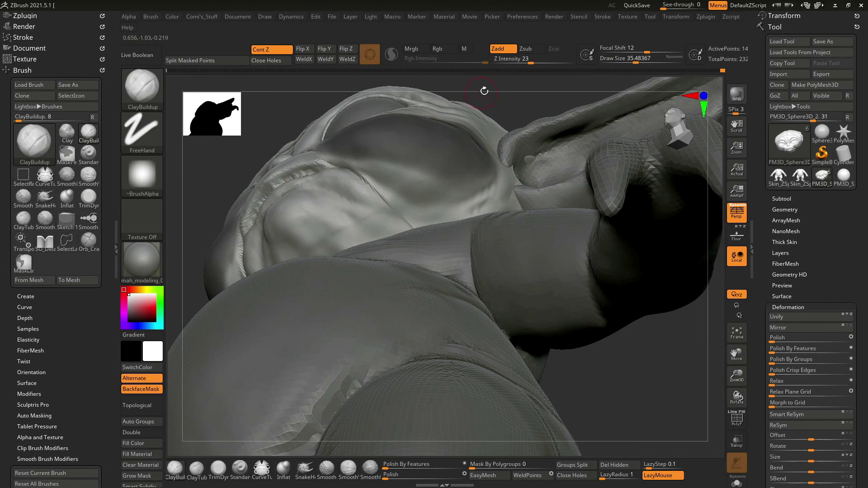
right_drag(484, 91, 484, 94)
drag(443, 120, 452, 120)
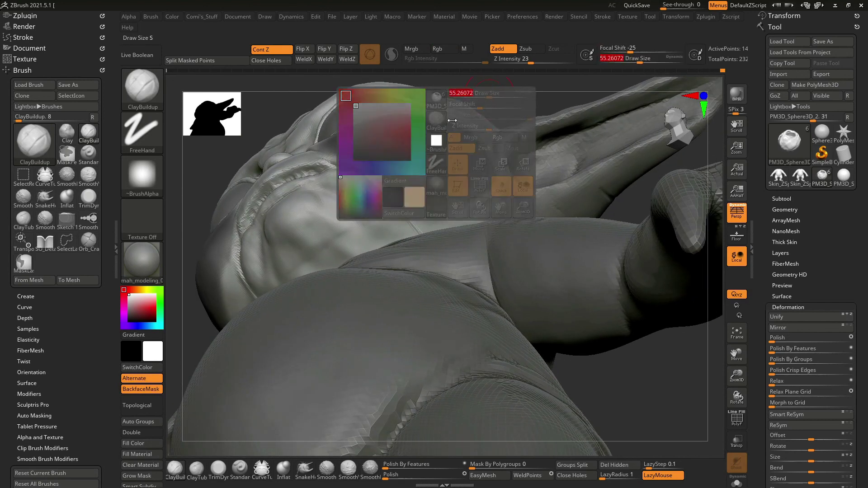
ctrl+drag(407, 149, 408, 175)
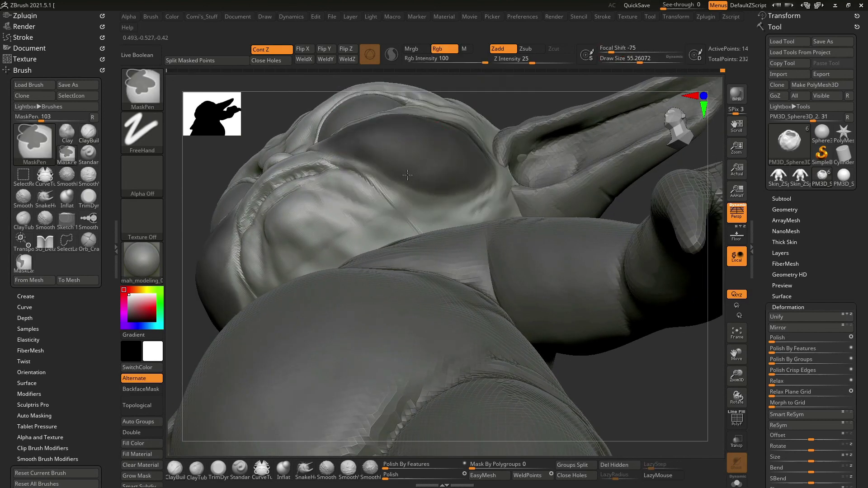
ctrl+drag(397, 145, 370, 154)
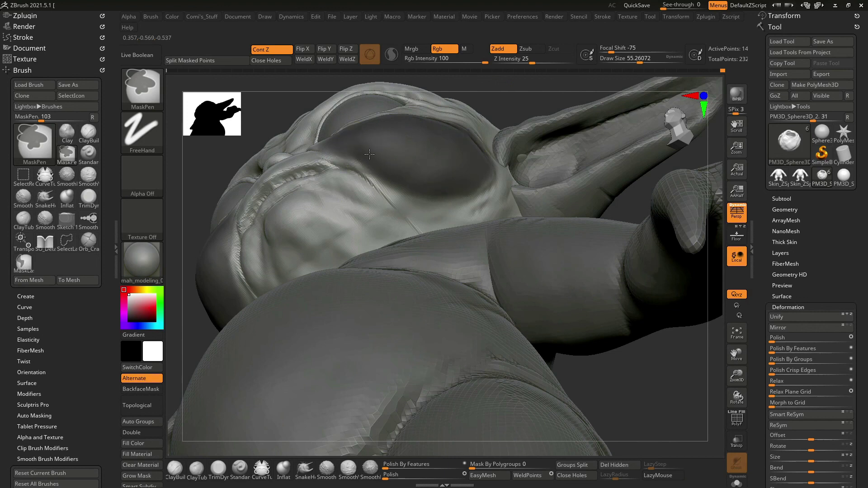
ctrl+click(516, 104)
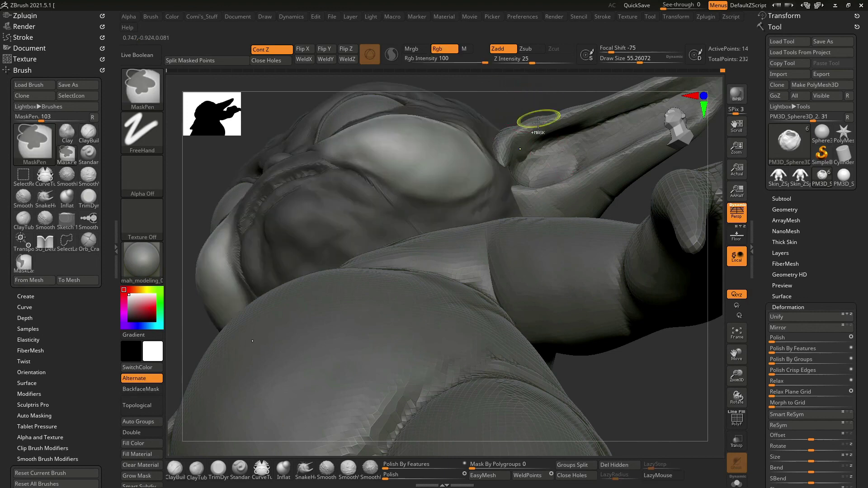
Polish the unmasked eye area smoother and smooth the surface around it.
drag(400, 472, 399, 475)
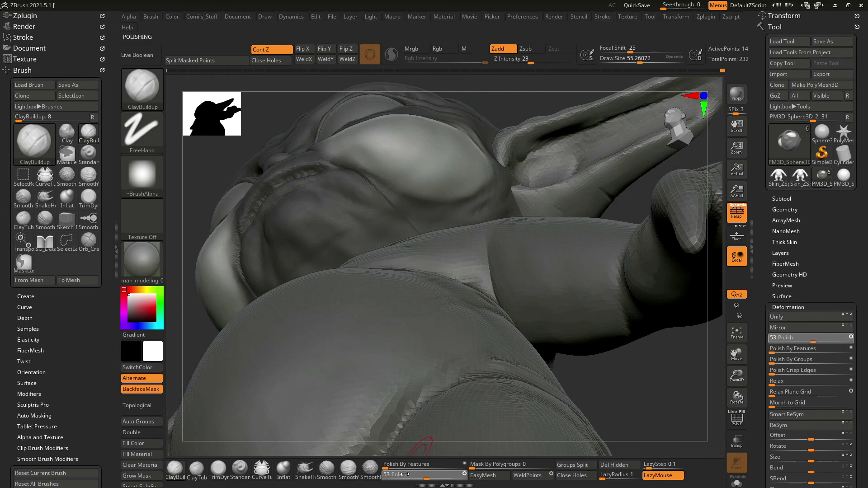
key(shift)
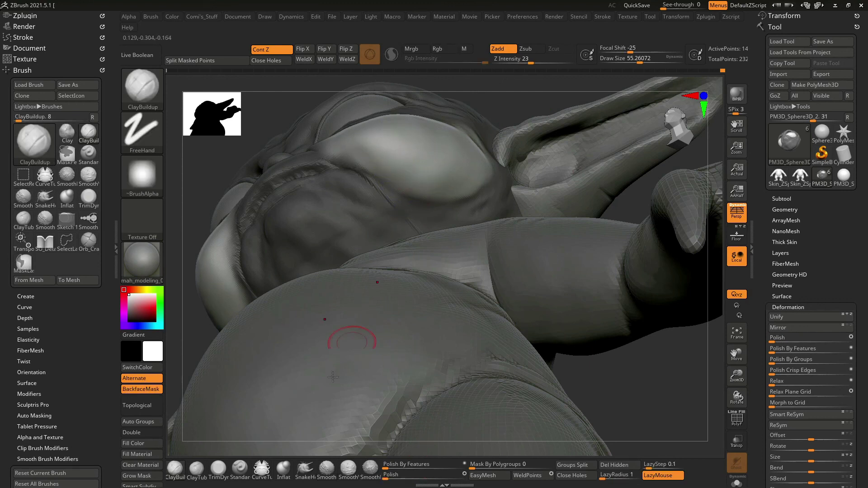
key(space)
key(shift)
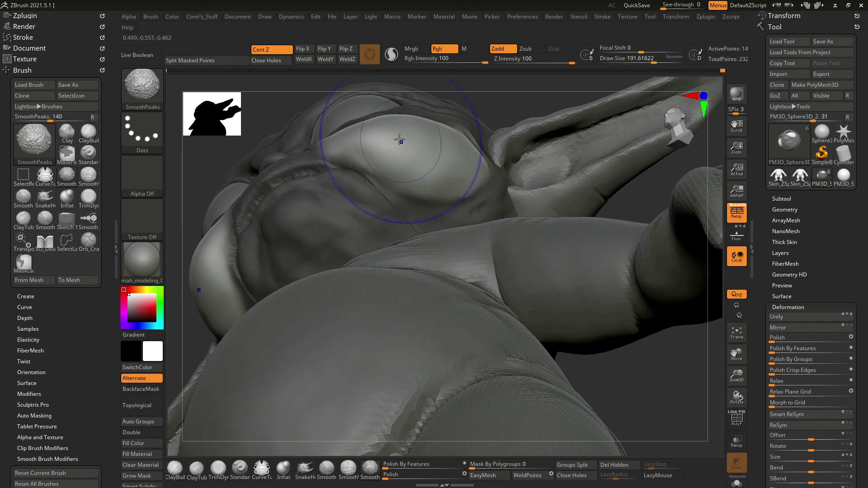
drag(435, 155, 589, 149)
key(f)
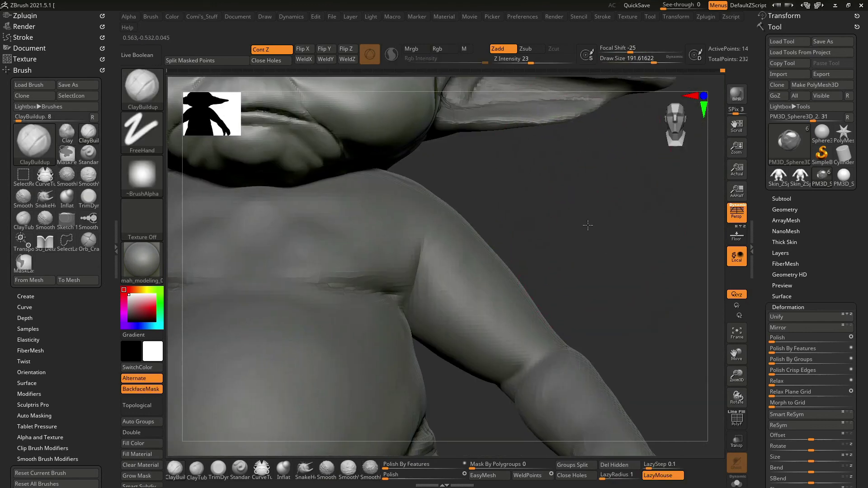
mouse_move(634, 287)
mouse_down()
mouse_move(601, 171)
mouse_move(396, 204)
mouse_up()
Mask a lower-face streak, clear the mask, and build up the cheek with ClayBuildup at size about 79.
key(space)
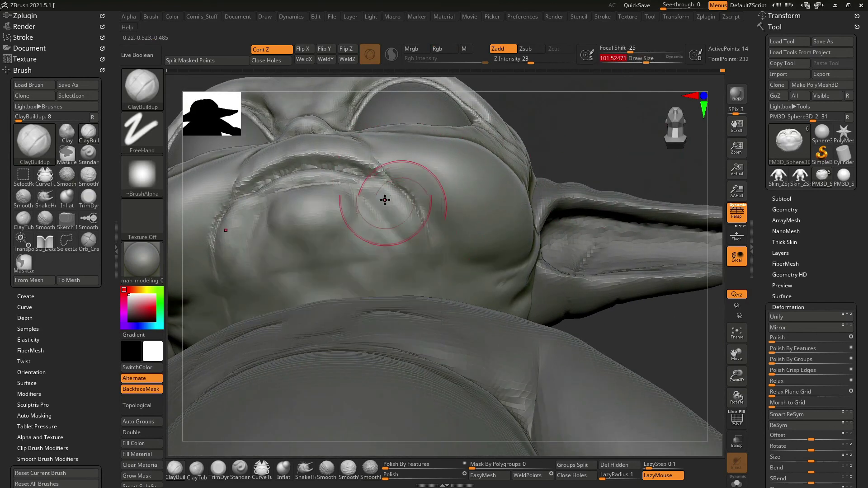
key(ctrl)
ctrl+drag(400, 221, 357, 188)
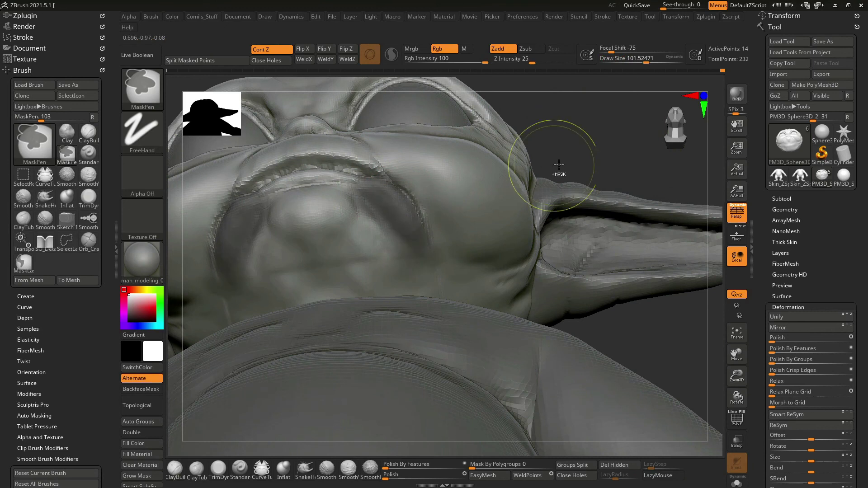
key(ctrl+i)
key(b)
key(c)
key(b)
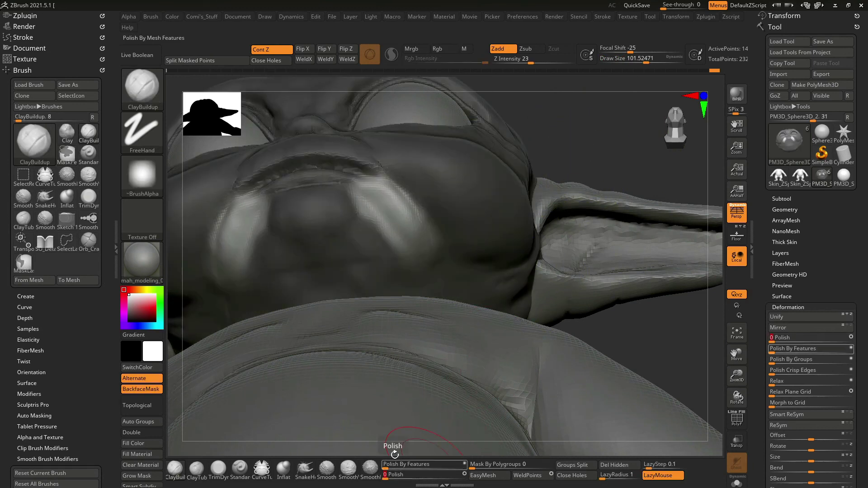
mouse_move(562, 122)
ctrl+mouse_down()
mouse_move(595, 153)
mouse_move(442, 171)
ctrl+mouse_up()
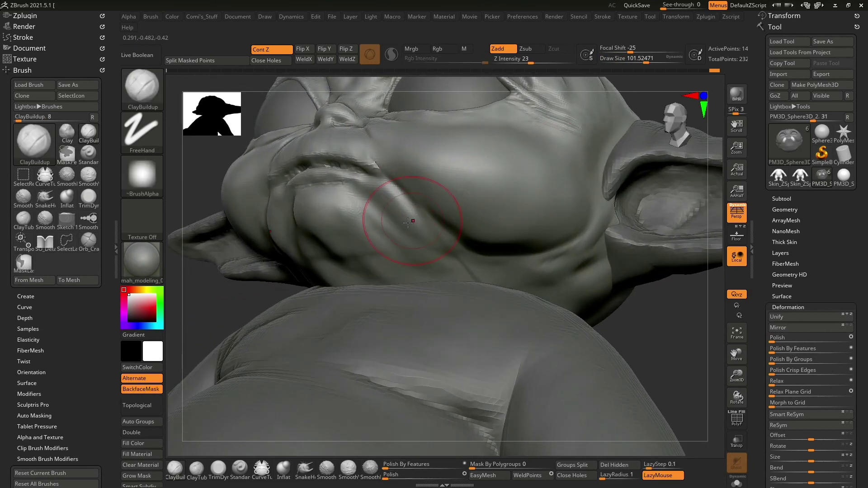
key(bracketleft)
drag(395, 206, 381, 191)
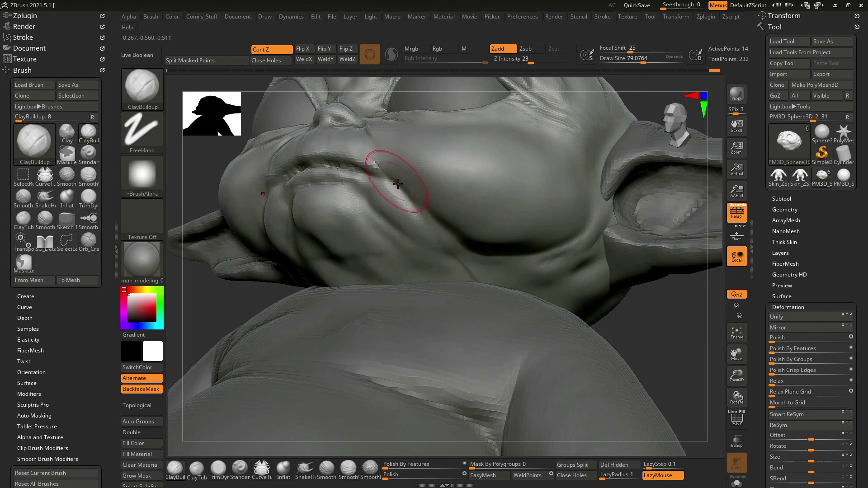
Carve and deepen the mouth-corner crease with SO_Detail at brush size about 58.
key(2)
drag(380, 181, 387, 183)
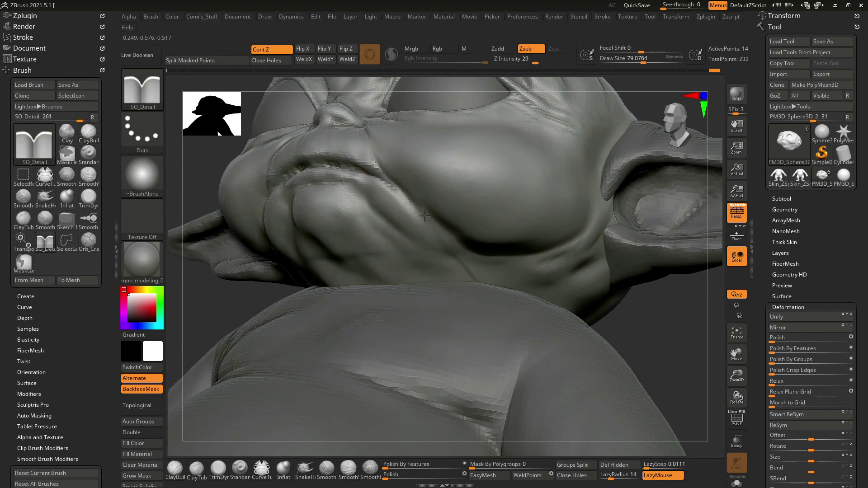
mouse_move(647, 331)
mouse_down()
mouse_move(634, 297)
mouse_move(651, 271)
mouse_up()
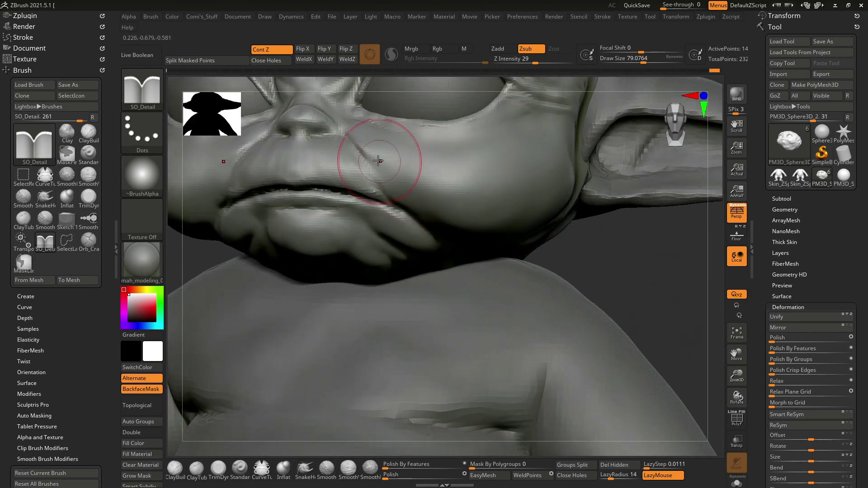
key(space)
mouse_move(389, 162)
mouse_down()
mouse_move(374, 163)
mouse_move(381, 174)
mouse_up()
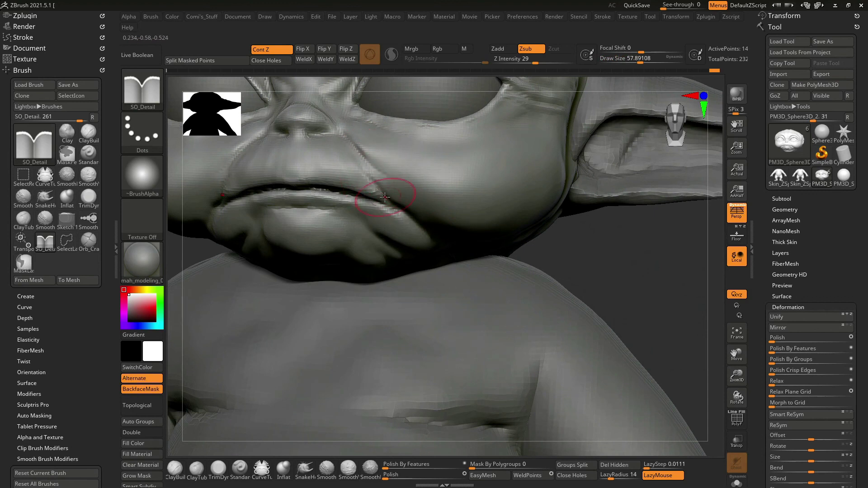
drag(384, 198, 384, 204)
drag(481, 261, 433, 202)
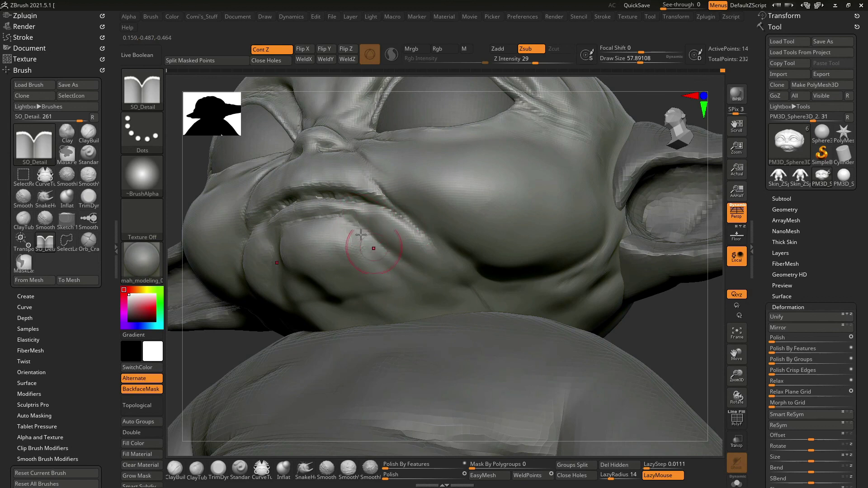
Refine the lips by alternating ClayBuildup and SO_Detail around the mouth.
key(b)
key(c)
key(b)
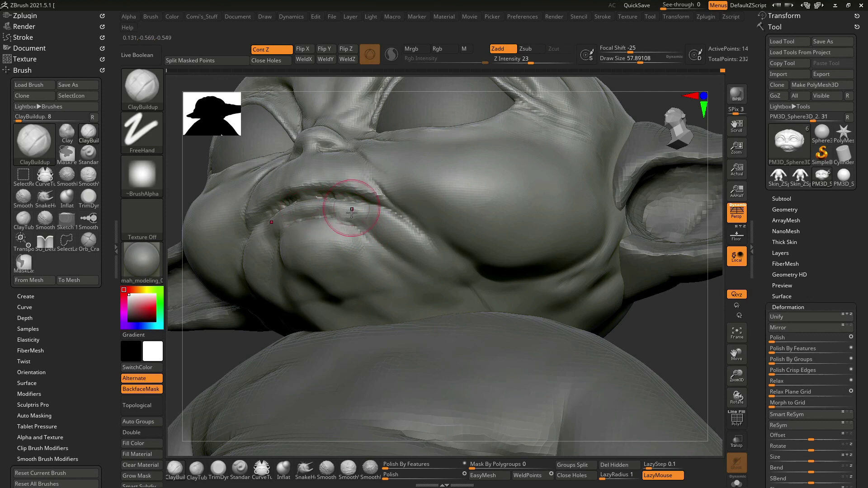
drag(629, 307, 608, 277)
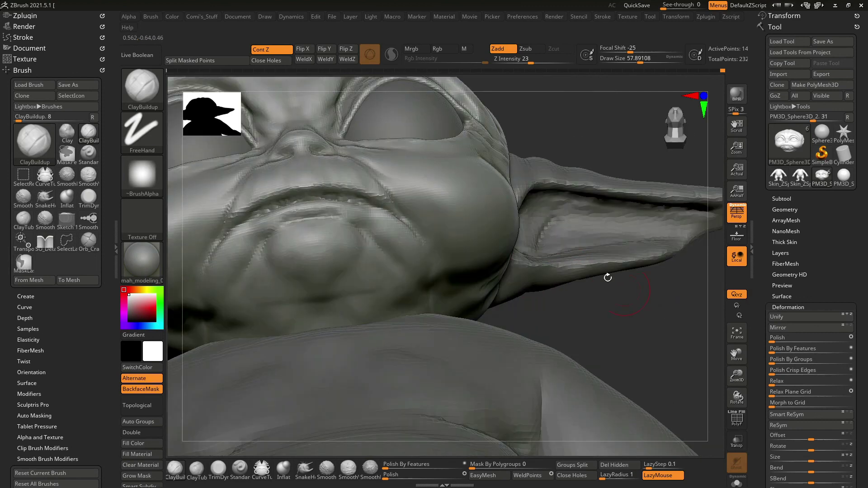
key(b)
key(s)
key(o)
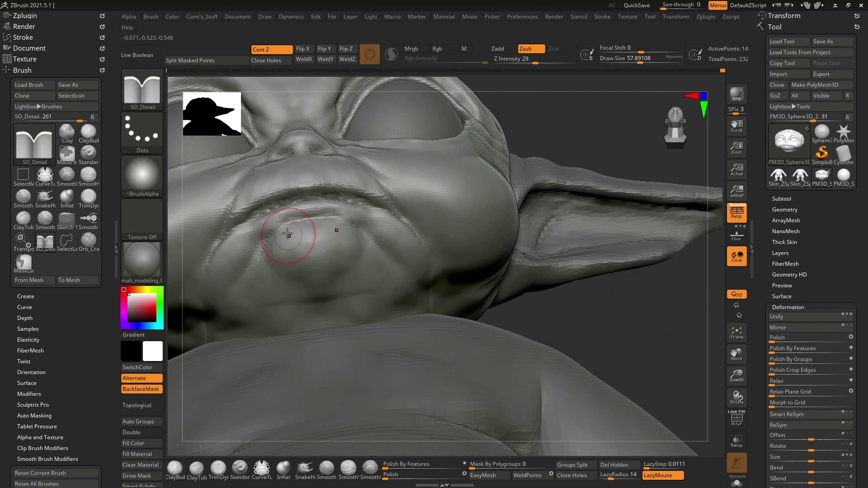
key(b)
key(c)
key(b)
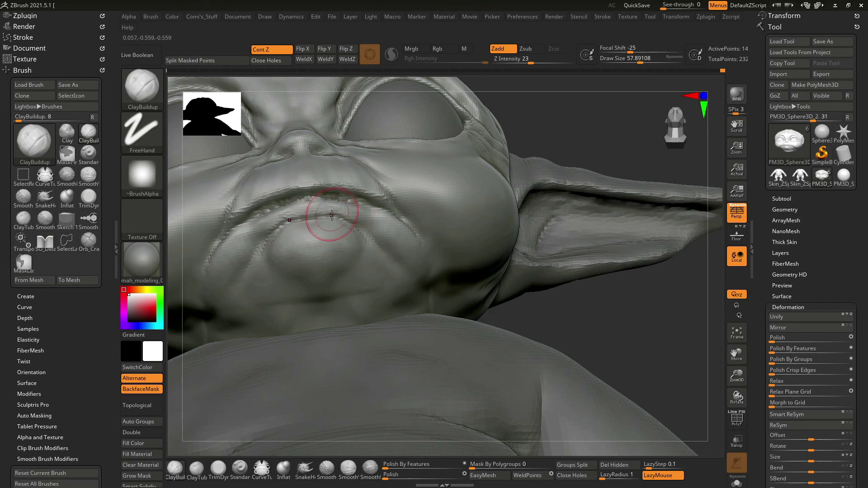
Select SnakeHook and zoom in on a side profile of the head.
key(b)
key(s)
key(h)
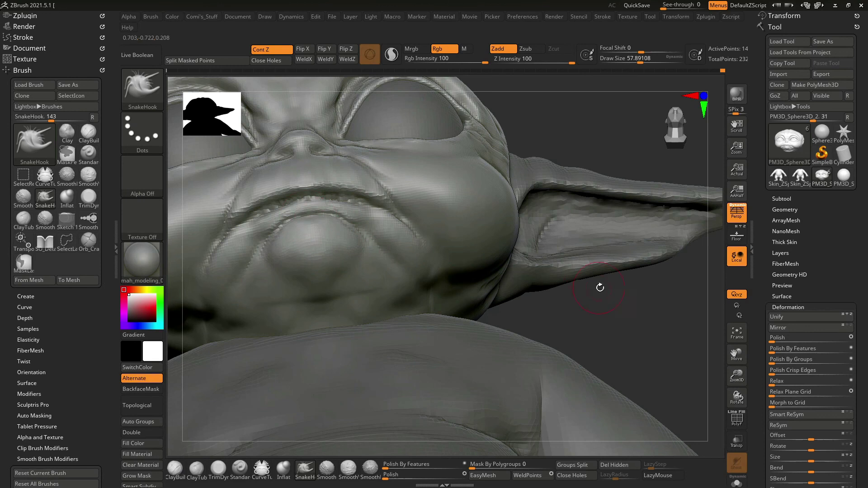
drag(600, 287, 542, 235)
mouse_move(574, 283)
shift+mouse_down()
mouse_move(547, 194)
mouse_move(551, 213)
shift+mouse_up()
mouse_move(582, 172)
mouse_down()
mouse_move(576, 179)
mouse_move(601, 243)
mouse_move(576, 140)
mouse_move(515, 172)
mouse_up()
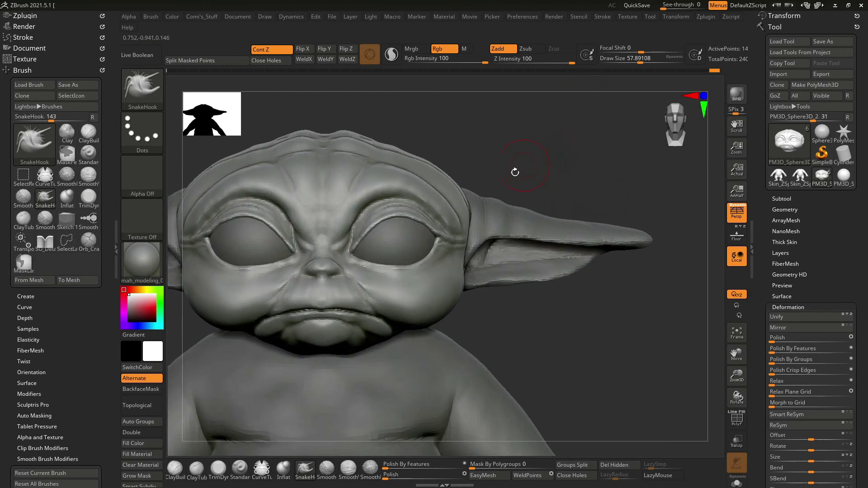
Orbit around the head and body to inspect the face, ear and chin from below.
key(2)
drag(411, 135, 373, 171)
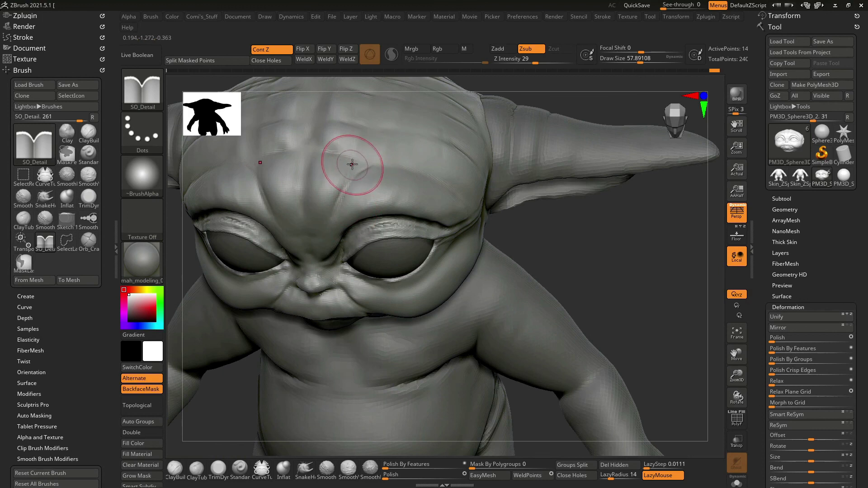
mouse_move(417, 136)
mouse_down()
mouse_move(315, 337)
mouse_move(374, 294)
mouse_move(359, 271)
mouse_up()
drag(701, 254, 566, 208)
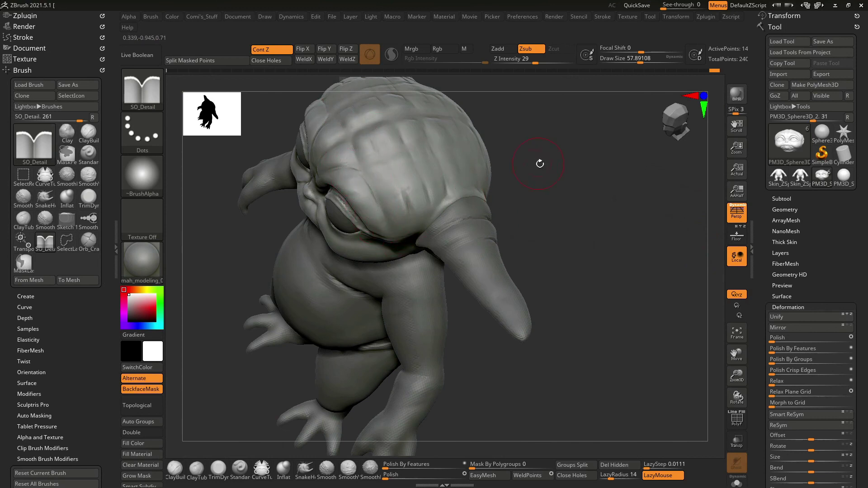
drag(539, 164, 378, 219)
mouse_move(511, 182)
mouse_down()
mouse_move(395, 252)
mouse_move(377, 248)
mouse_up()
mouse_move(543, 227)
mouse_down()
mouse_move(616, 194)
mouse_move(644, 196)
mouse_move(591, 237)
mouse_move(461, 222)
mouse_up()
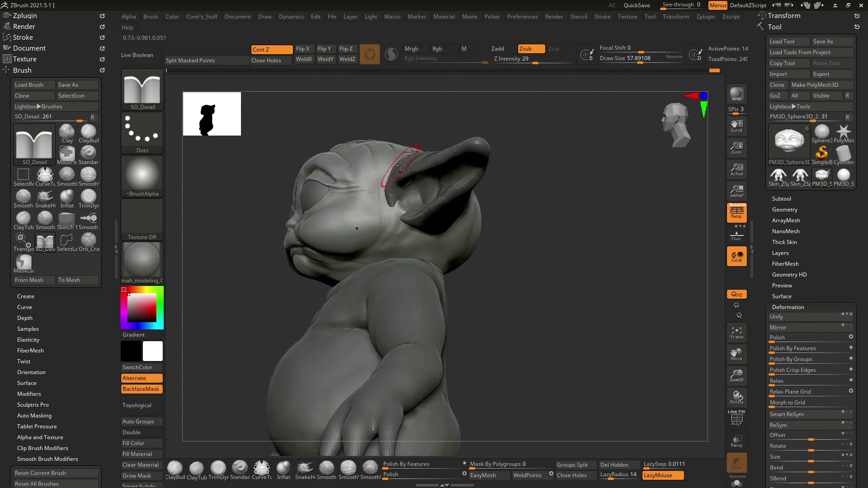
drag(400, 166, 383, 197)
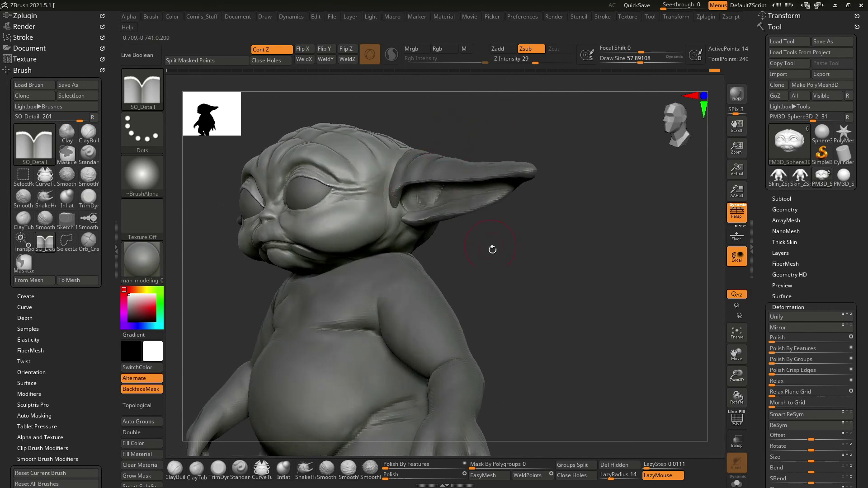
drag(492, 250, 397, 221)
Pull the head near the ear with SnakeHook, smooth it, and frame the model.
key(b)
key(s)
key(h)
right_drag(407, 203, 379, 229)
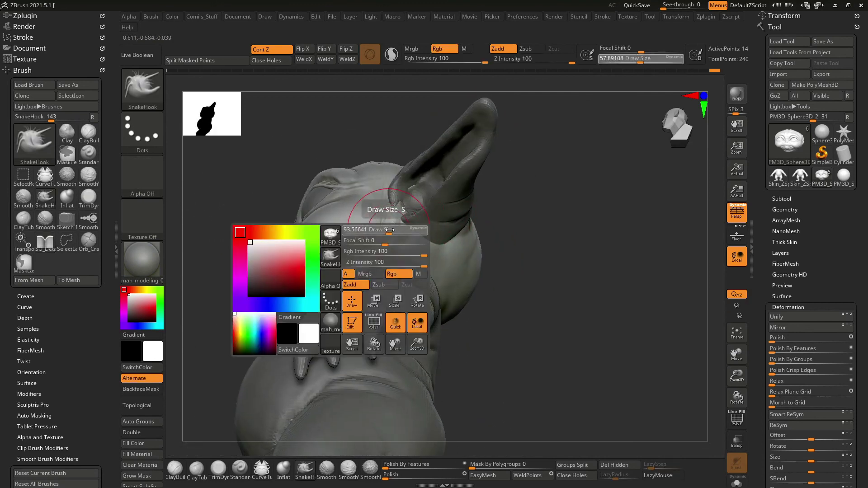
right_click(387, 193)
mouse_move(389, 114)
shift+mouse_down()
mouse_move(533, 248)
mouse_move(520, 171)
mouse_move(562, 204)
shift+mouse_up()
key(f)
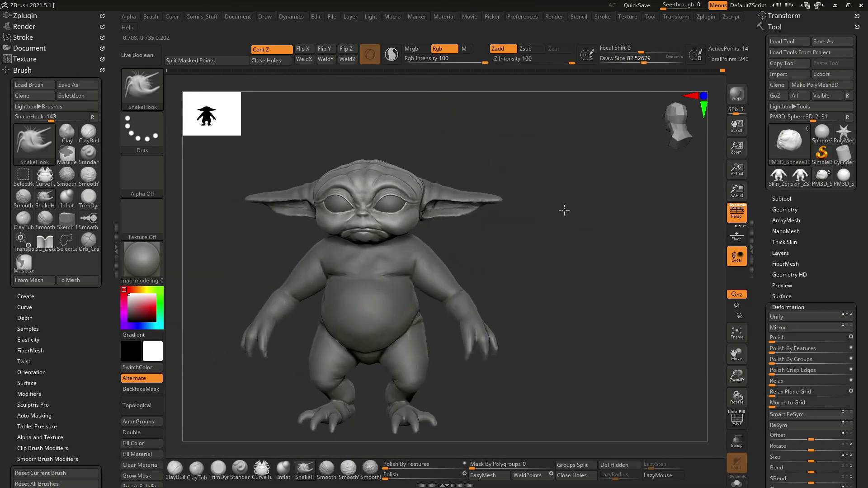
Build up clay and smooth the area around the mouth with a smaller ClayBuildup brush.
mouse_move(561, 244)
ctrl+right_down()
mouse_move(604, 310)
mouse_move(402, 220)
ctrl+right_up()
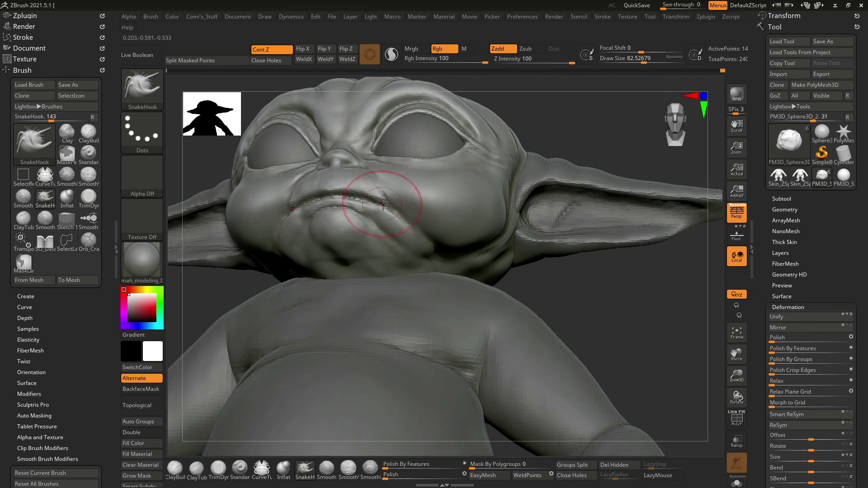
mouse_move(583, 283)
mouse_down()
mouse_move(428, 230)
mouse_move(400, 201)
mouse_move(533, 169)
mouse_move(406, 207)
mouse_up()
key(b)
key(c)
key(b)
key(space)
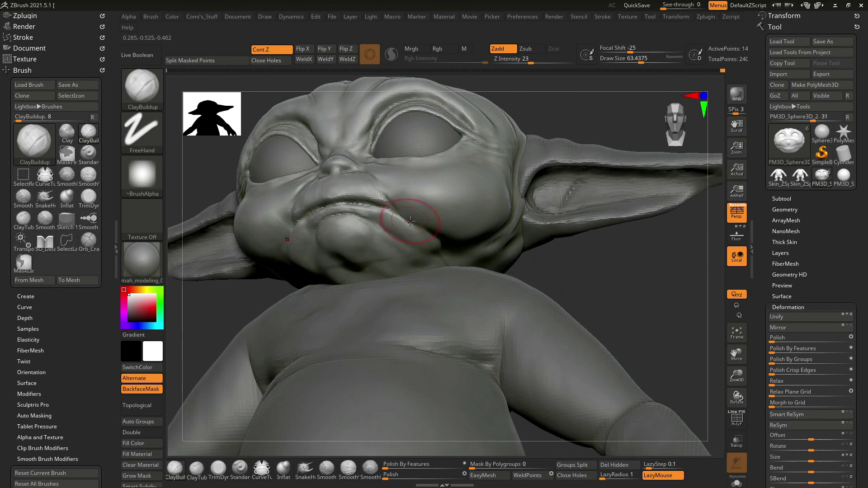
mouse_move(563, 120)
mouse_down()
mouse_move(418, 218)
mouse_move(582, 208)
mouse_move(604, 239)
mouse_move(401, 220)
mouse_up()
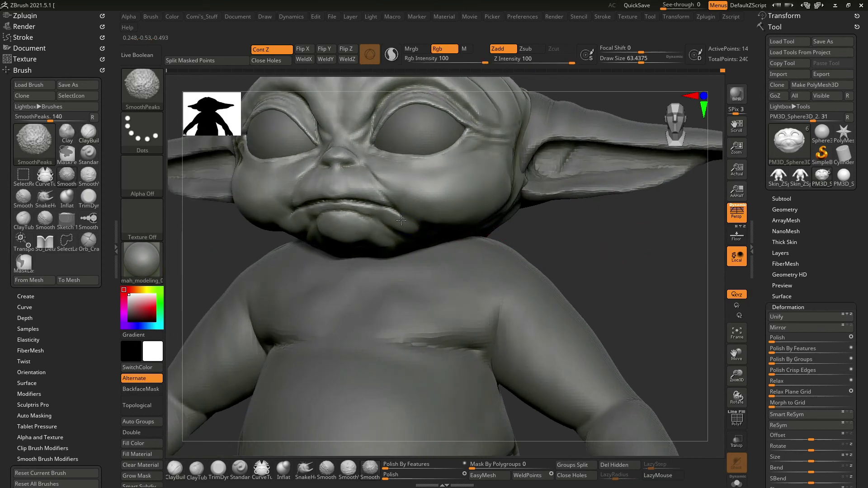
drag(603, 252, 328, 209)
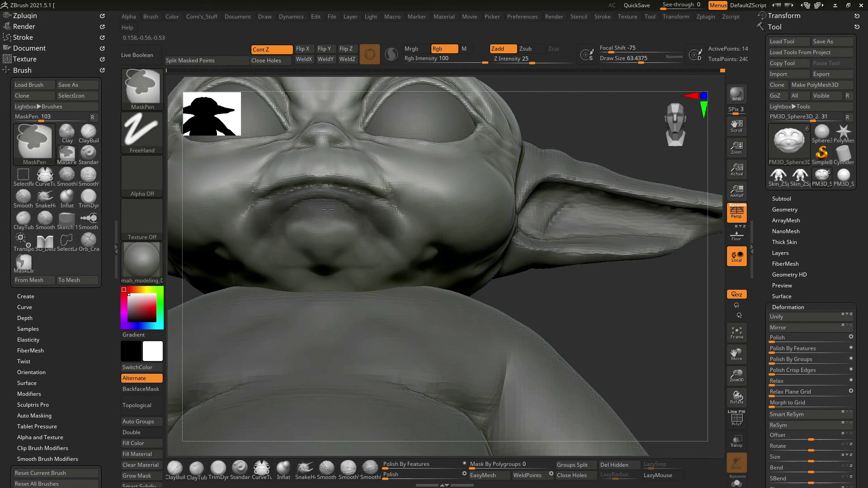
Mask the lips, invert the mask, and enlarge SnakeHook to about 396 for the chin.
ctrl+click(577, 128)
mouse_move(403, 252)
ctrl+mouse_down()
mouse_move(269, 226)
mouse_move(338, 266)
ctrl+mouse_up()
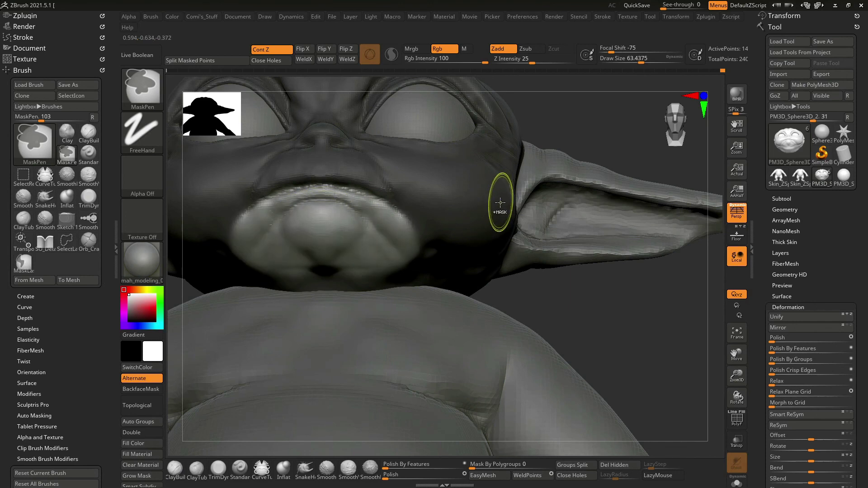
mouse_move(579, 299)
mouse_down()
mouse_move(587, 322)
mouse_move(560, 296)
mouse_up()
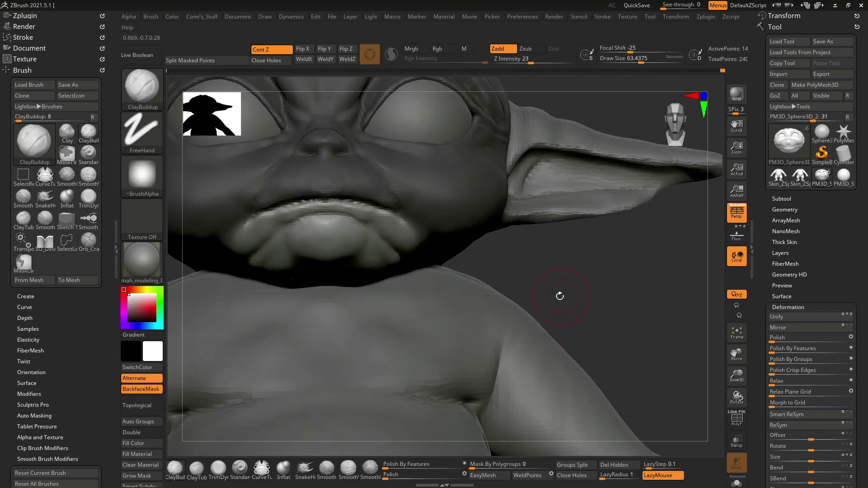
key(b)
key(s)
key(h)
key(space)
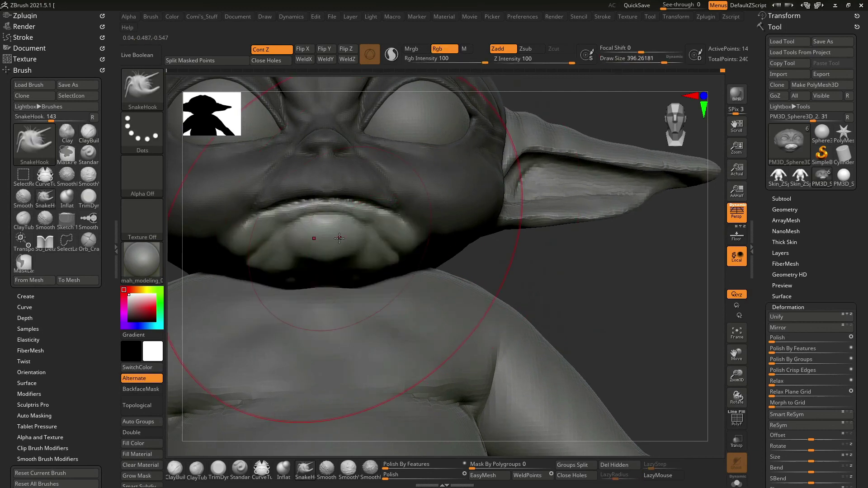
mouse_move(494, 258)
mouse_down()
mouse_move(544, 265)
mouse_move(372, 232)
mouse_up()
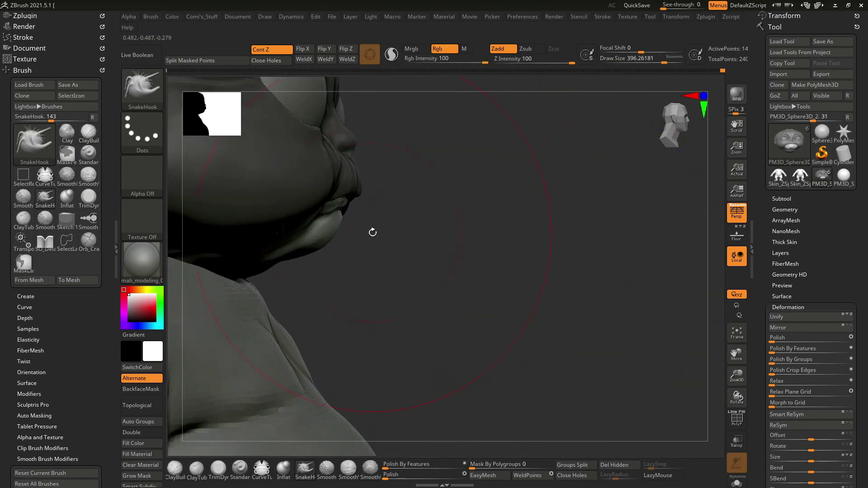
mouse_move(492, 225)
mouse_down()
mouse_move(547, 288)
mouse_move(537, 210)
mouse_move(481, 225)
mouse_move(579, 248)
mouse_move(624, 235)
mouse_move(606, 250)
mouse_move(644, 251)
mouse_up()
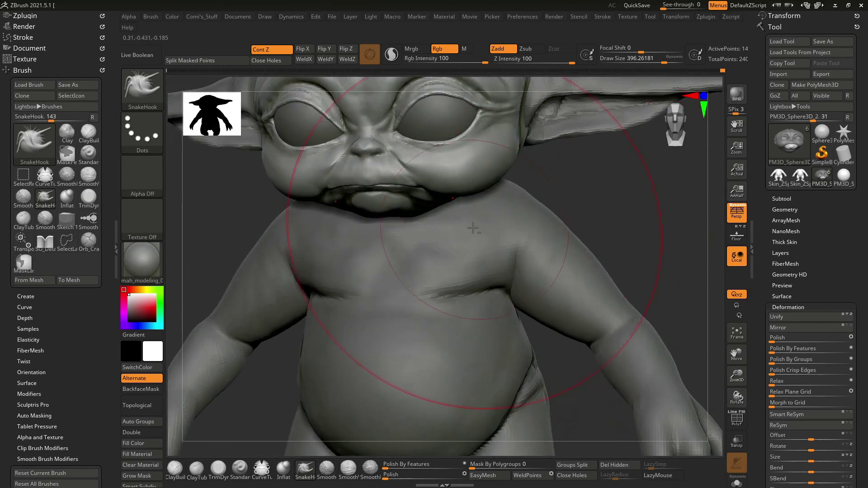
alt+click(477, 189)
Select the Skin_ZSphere2 subtool and build up the neck below the chin with ClayBuildup.
right_click(456, 233)
key(b)
key(c)
key(b)
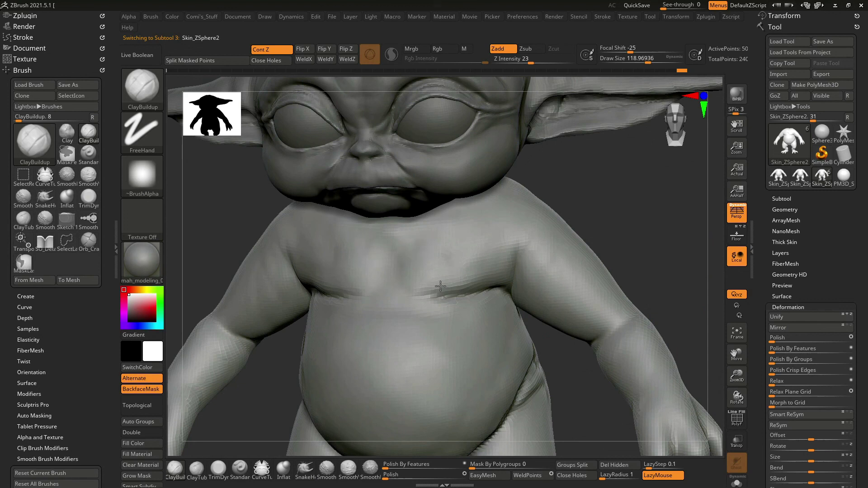
right_drag(458, 251, 411, 218)
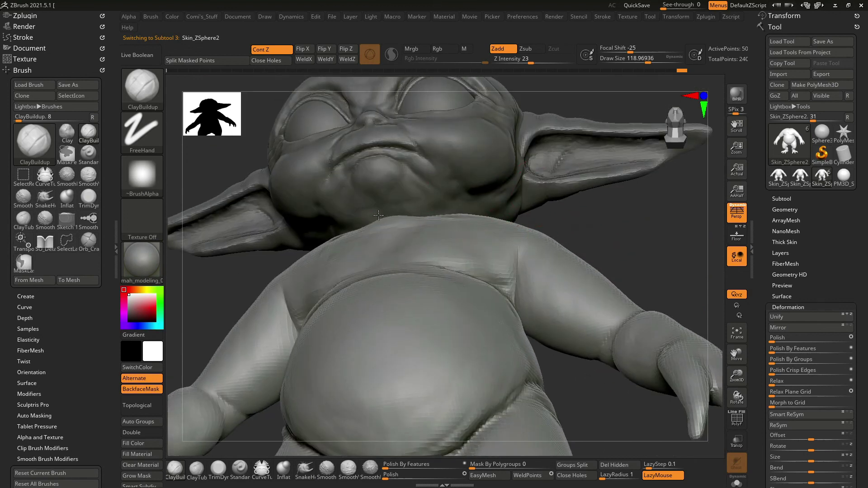
mouse_move(564, 230)
right_down()
mouse_move(494, 227)
mouse_move(498, 211)
right_up()
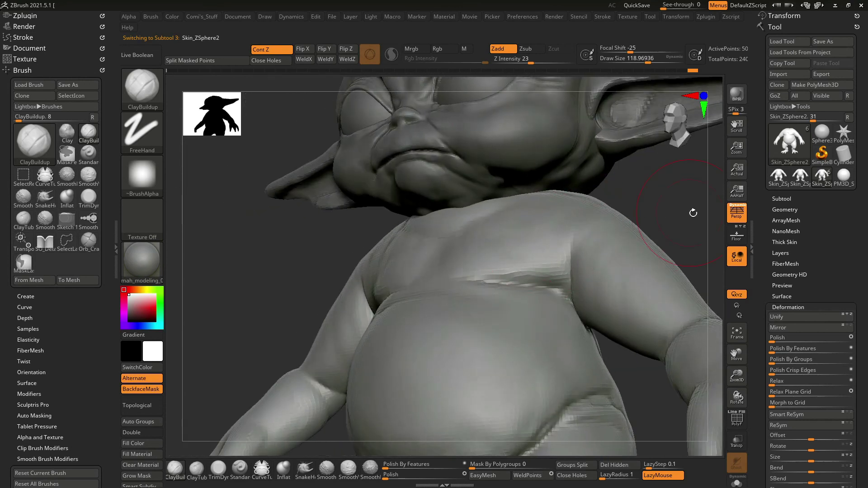
shift+right_drag(582, 222, 447, 229)
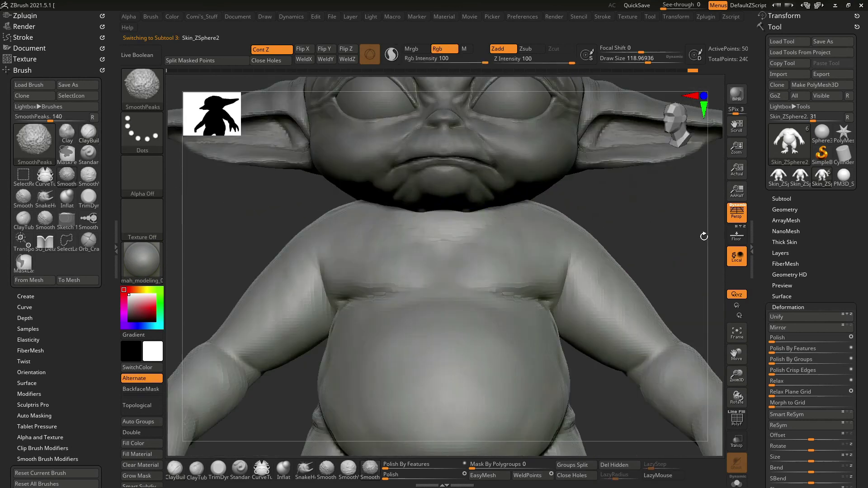
key(bracketleft)
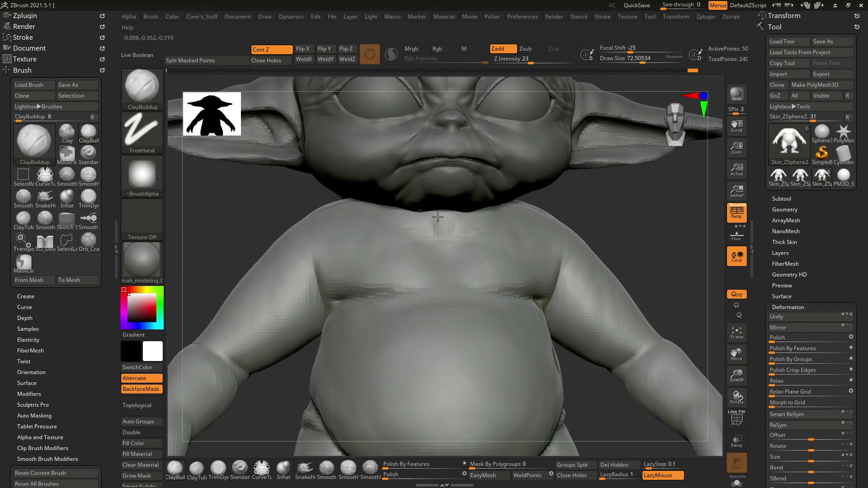
drag(412, 229, 329, 221)
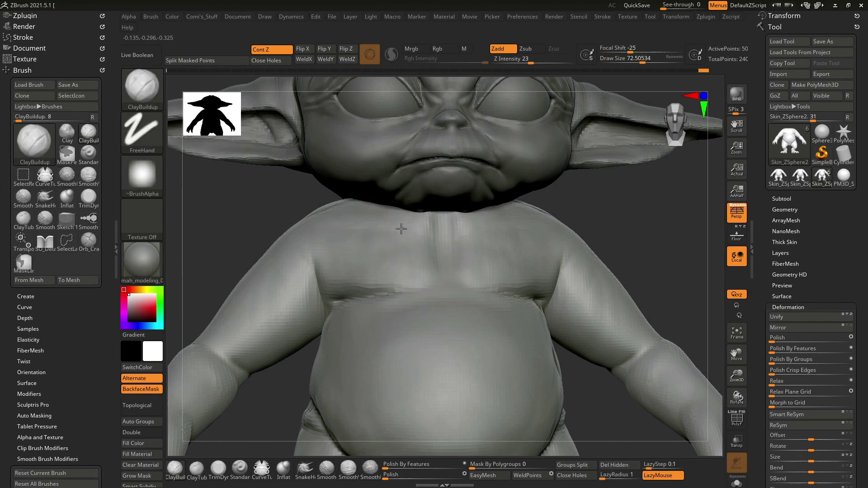
Smooth the chest with a reduced-size Shift-smooth brush from a three-quarter view.
key(shift)
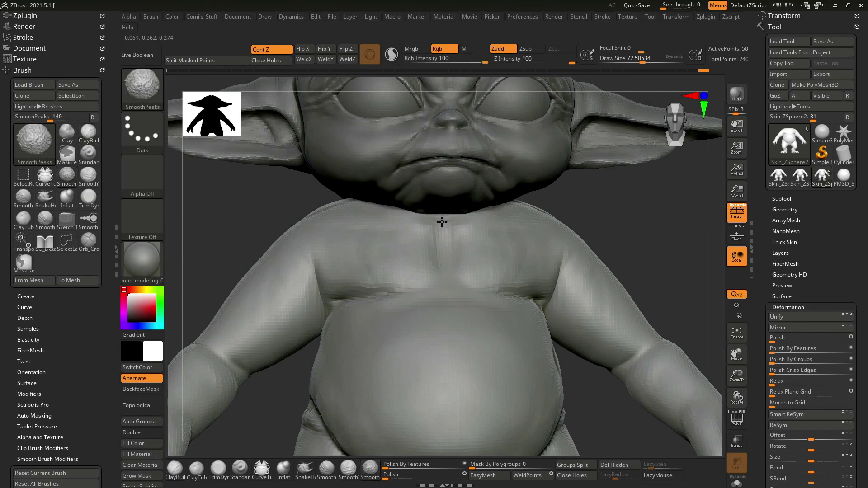
key(f)
drag(460, 227, 484, 252)
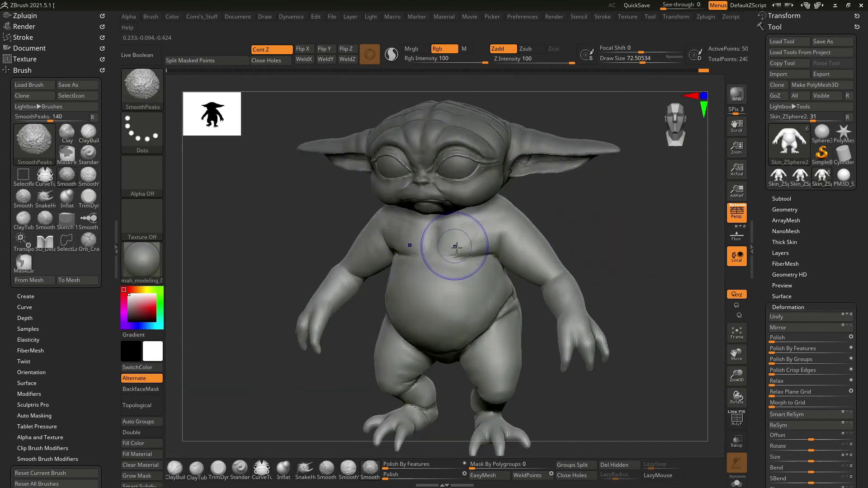
right_drag(477, 267, 489, 269)
right_click(489, 269)
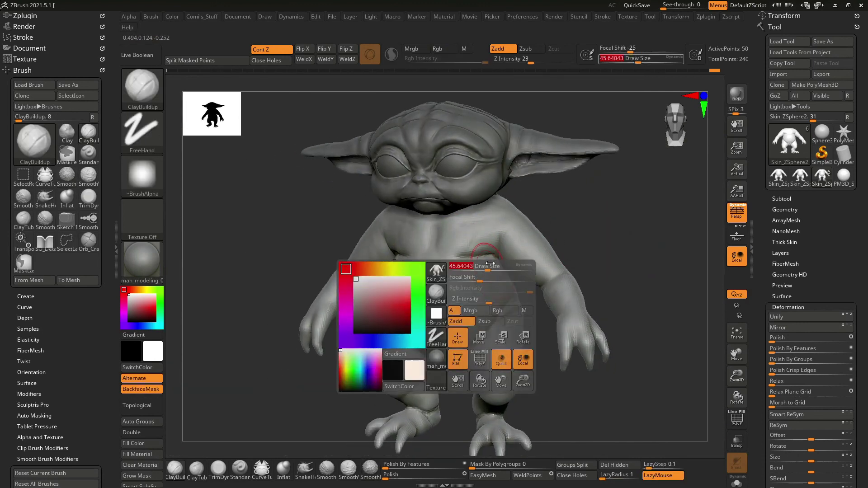
drag(452, 271, 434, 272)
mouse_move(588, 271)
mouse_down()
mouse_move(605, 260)
mouse_move(438, 316)
mouse_up()
right_click(438, 316)
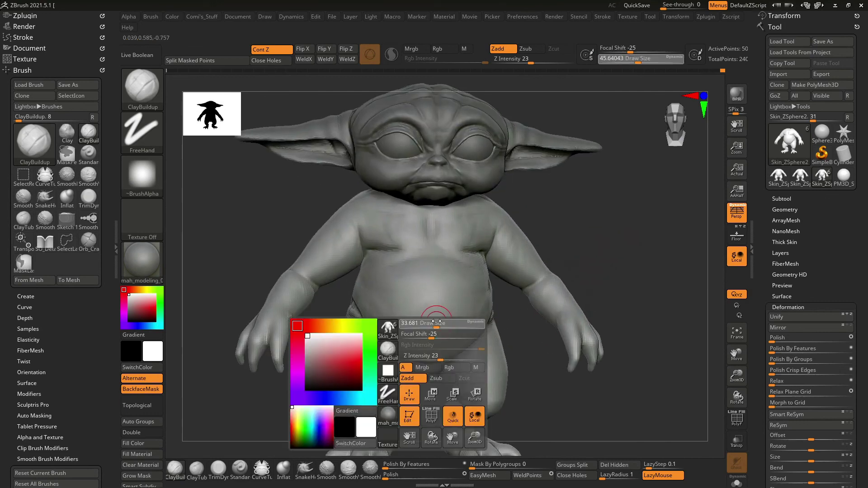
scroll(446, 328, up, 3)
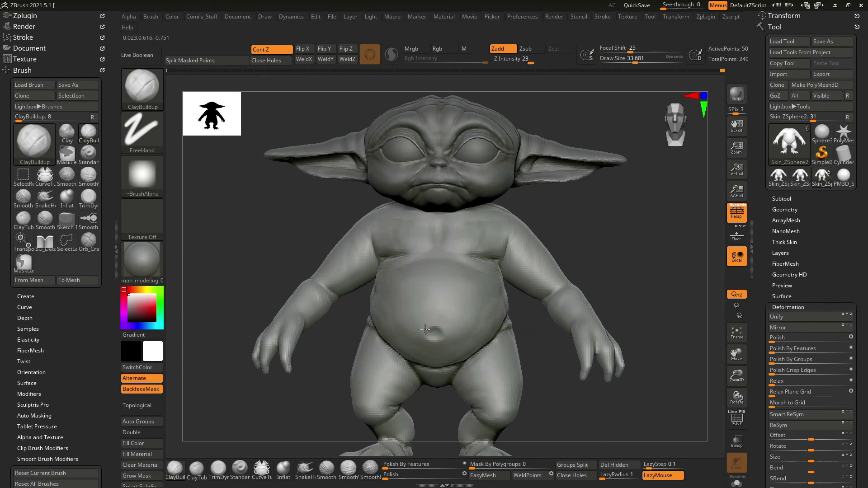
Carve a small navel into the belly with SO_Detail and smooth it.
key(b)
key(s)
key(o)
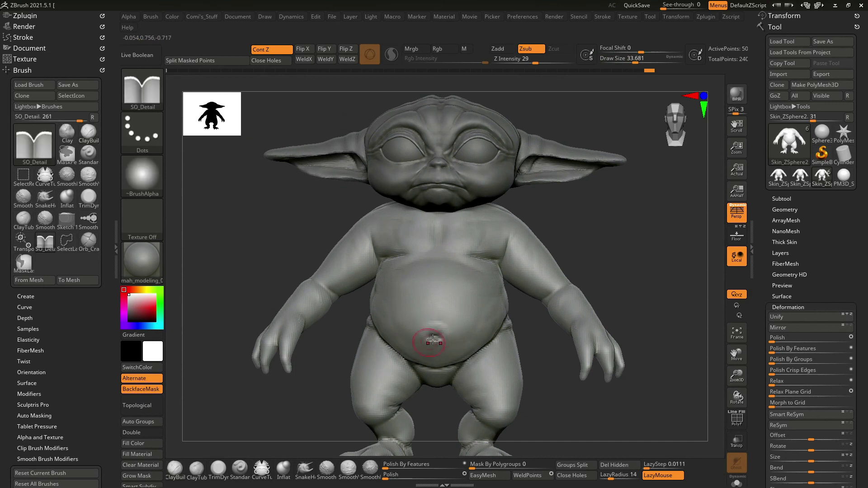
key(shift)
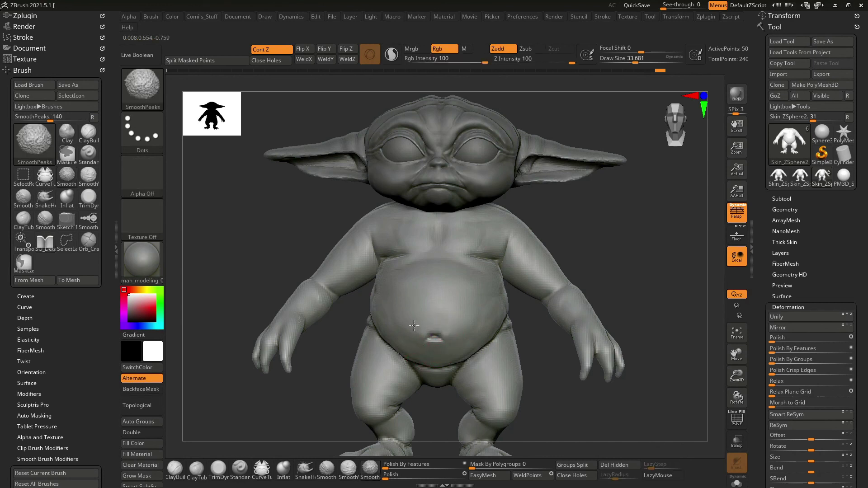
key(b)
key(c)
key(b)
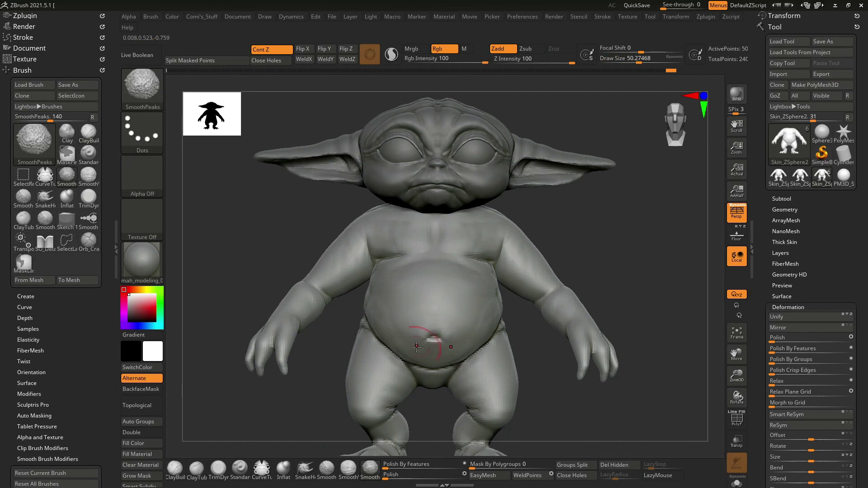
mouse_move(624, 267)
mouse_down()
mouse_move(592, 258)
mouse_move(601, 256)
mouse_up()
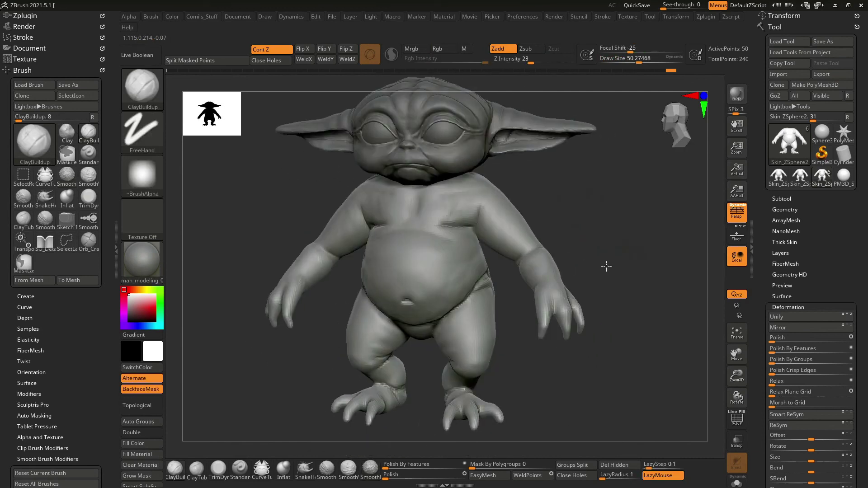